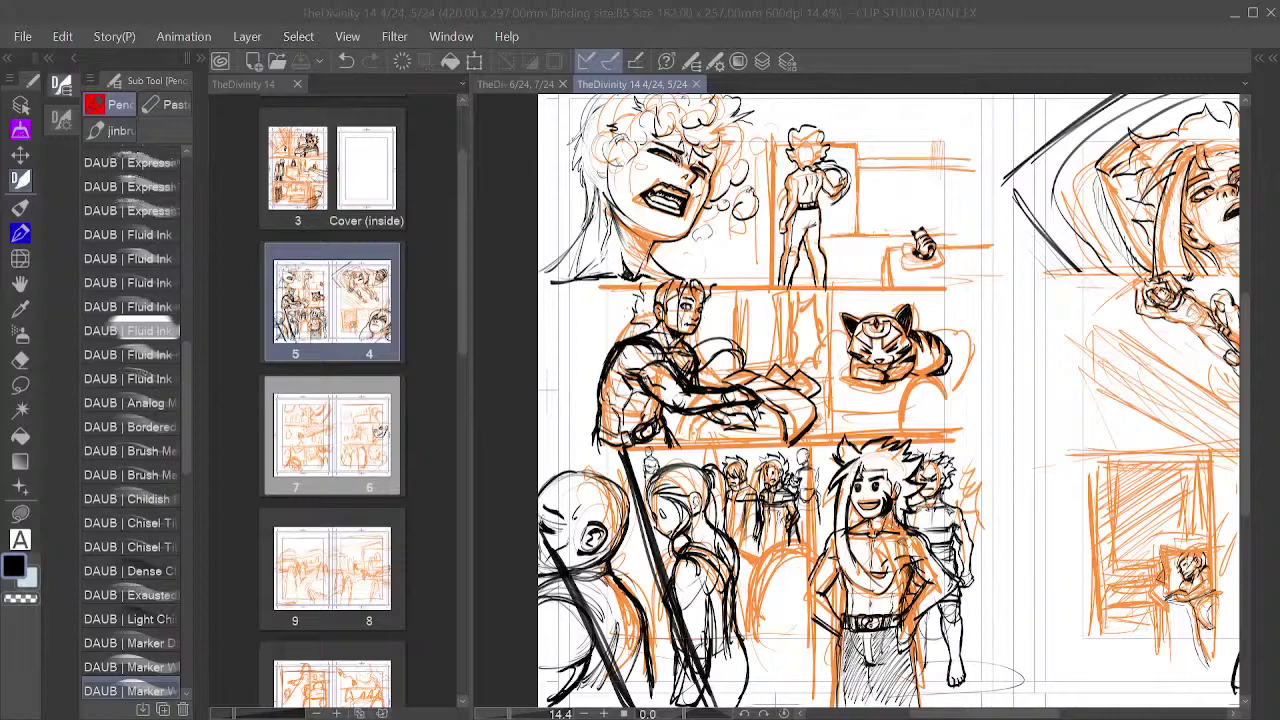
Step: Look over the sketched and partly inked panels across the spread of pages 4 and 5
click(863, 301)
drag(852, 222, 815, 252)
drag(939, 375, 861, 279)
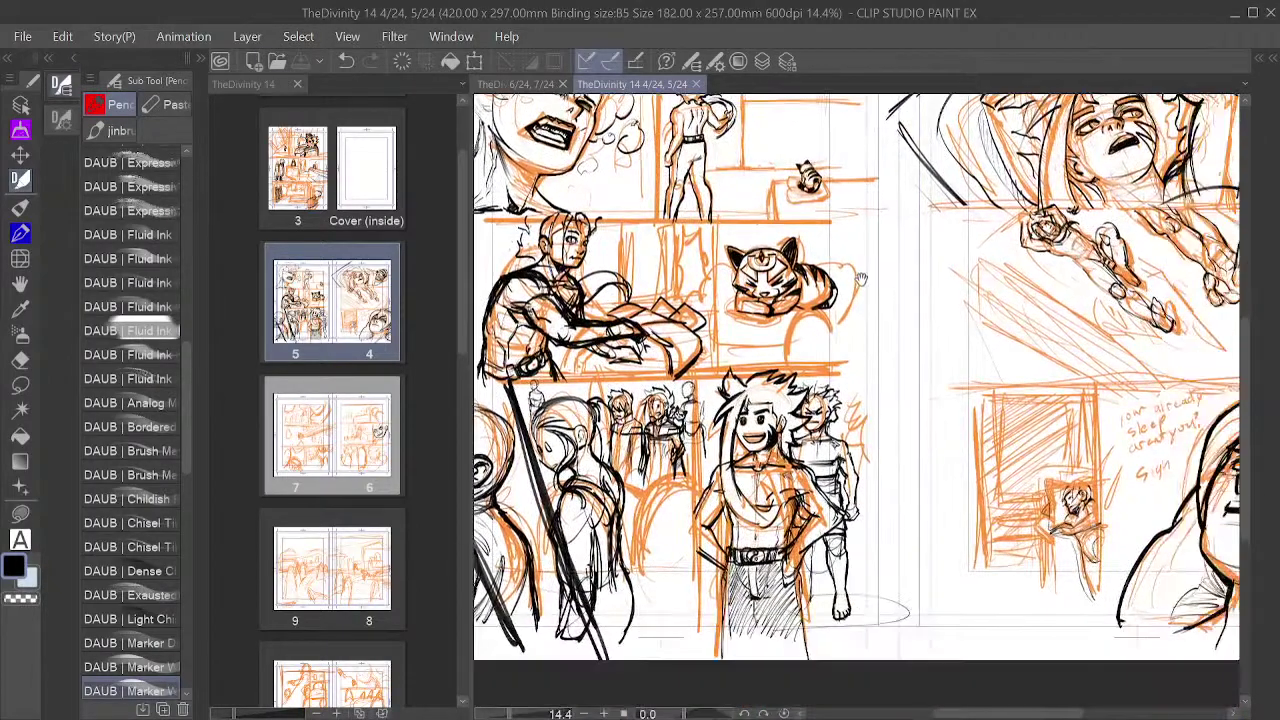
scroll(861, 279, down, 1)
drag(1084, 283, 1029, 378)
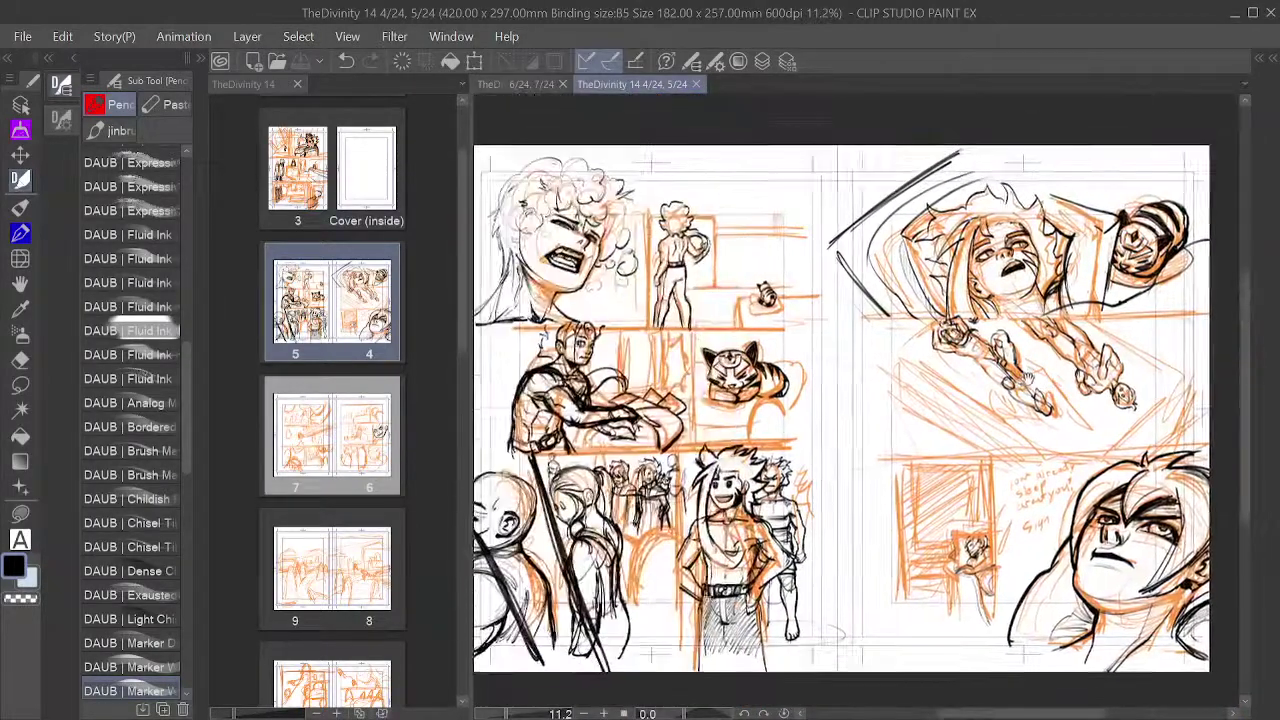
mouse_move(837, 352)
mouse_down()
mouse_move(899, 344)
mouse_move(828, 361)
mouse_move(849, 360)
mouse_up()
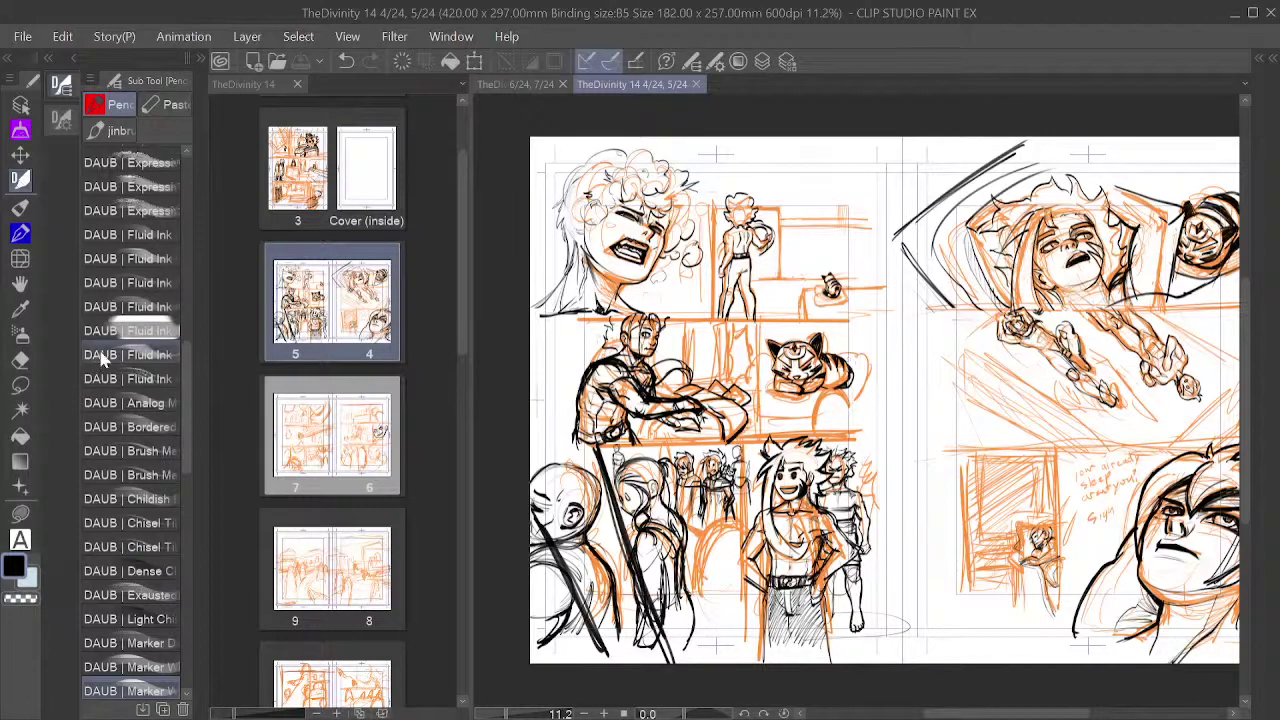
drag(1010, 374, 985, 365)
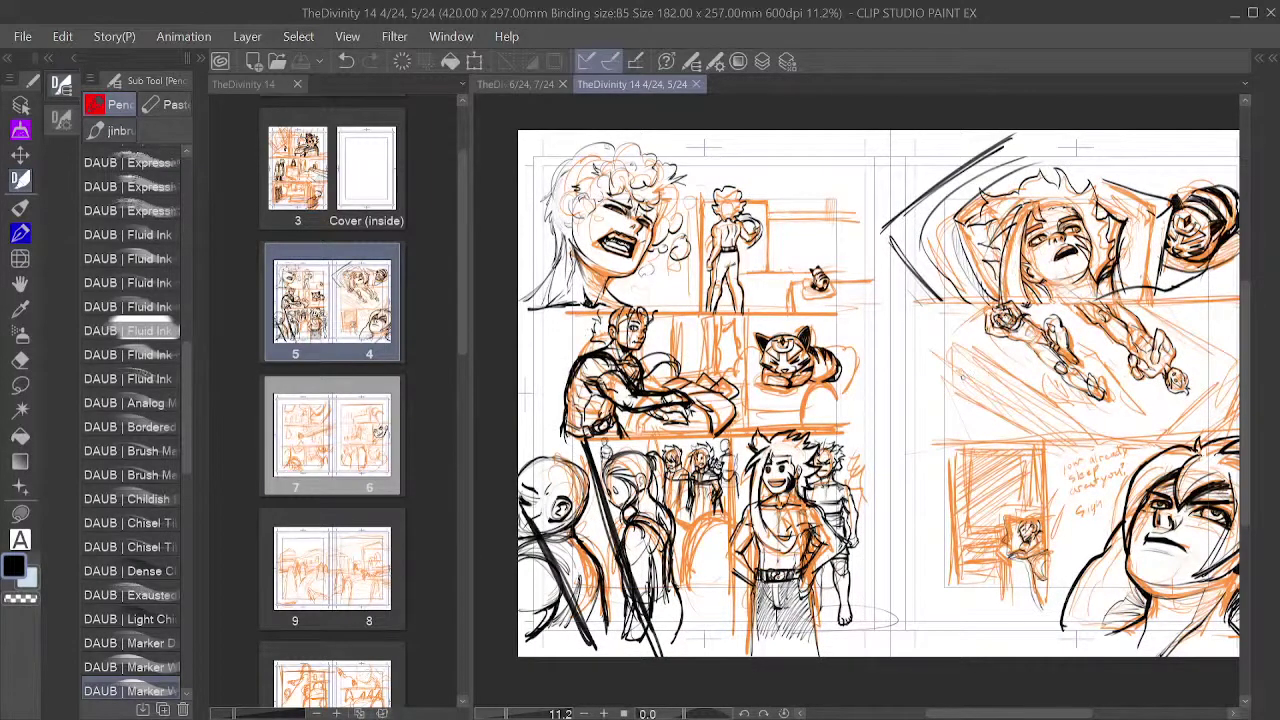
drag(962, 377, 943, 389)
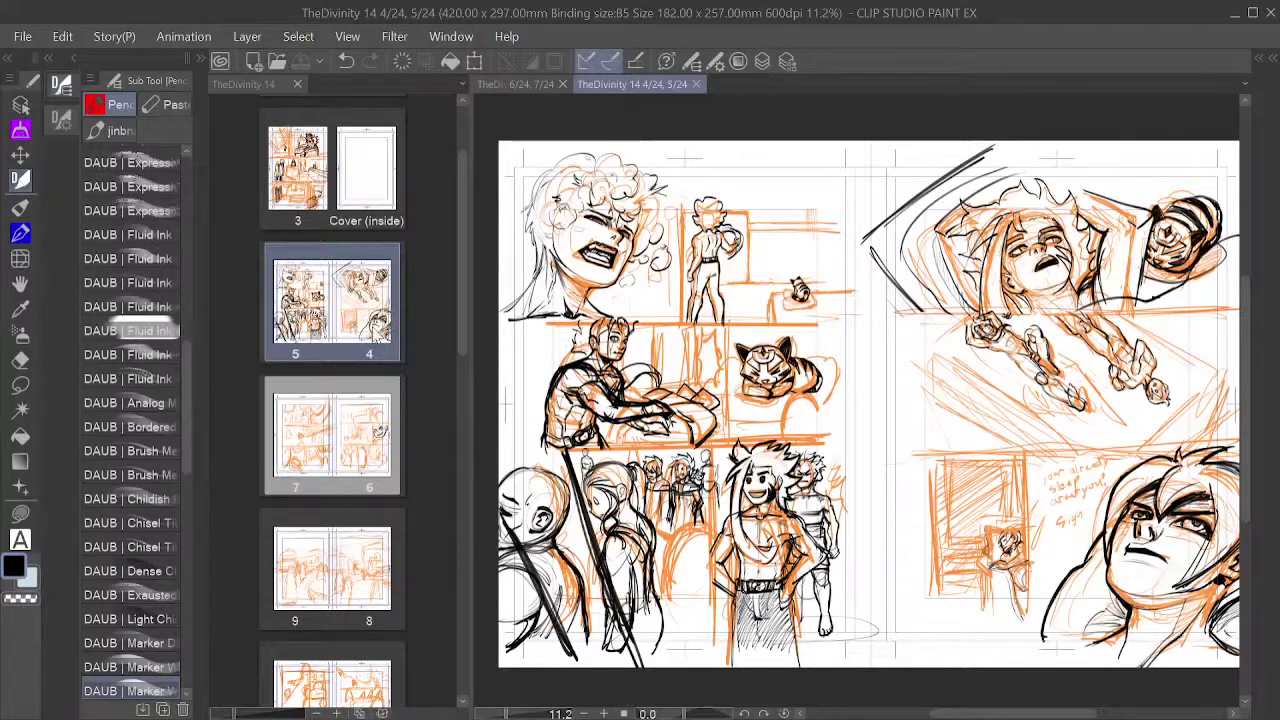
Step: Open the spread of pages 6 and 7 for editing
double_click(362, 447)
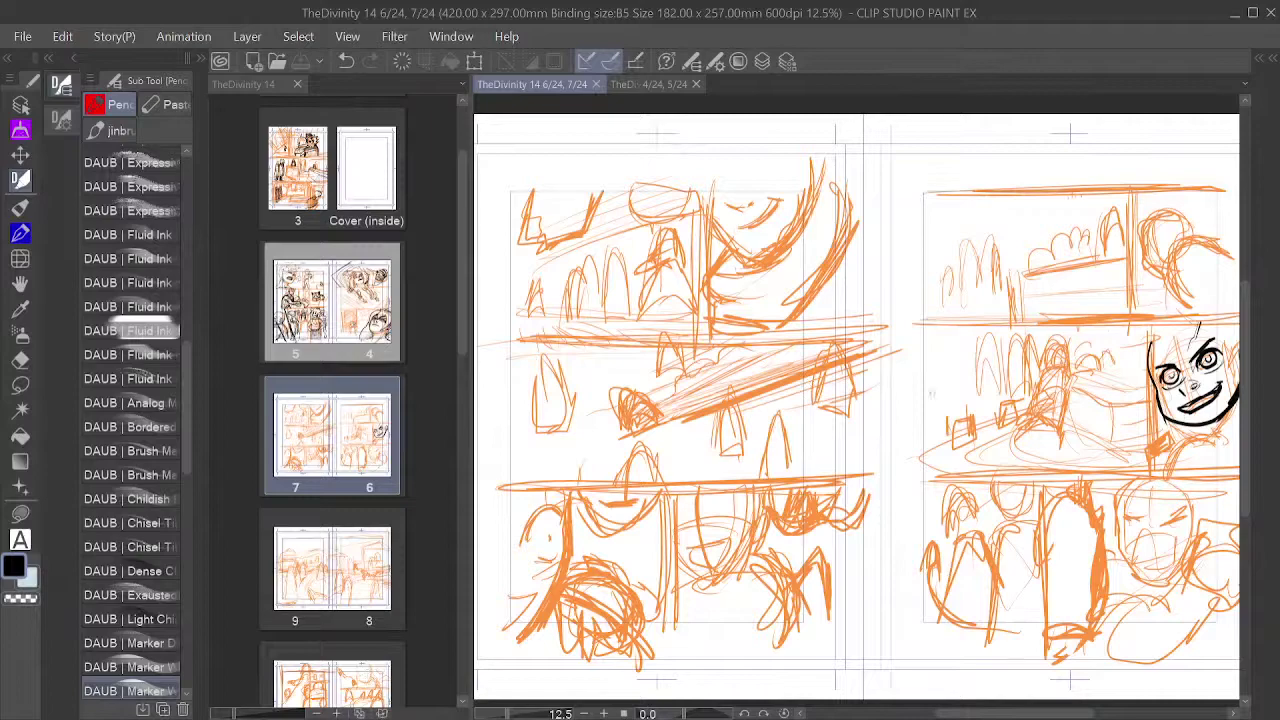
scroll(988, 364, up, 1)
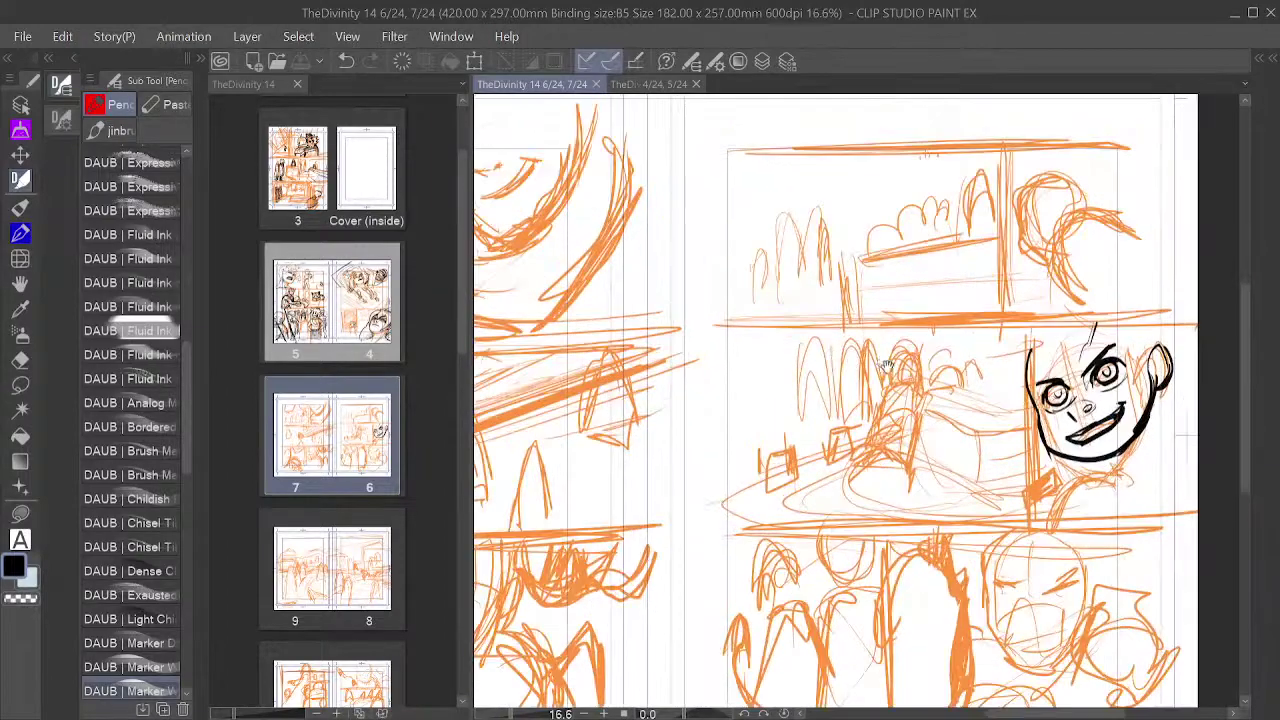
scroll(886, 365, up, 2)
scroll(1000, 364, down, 3)
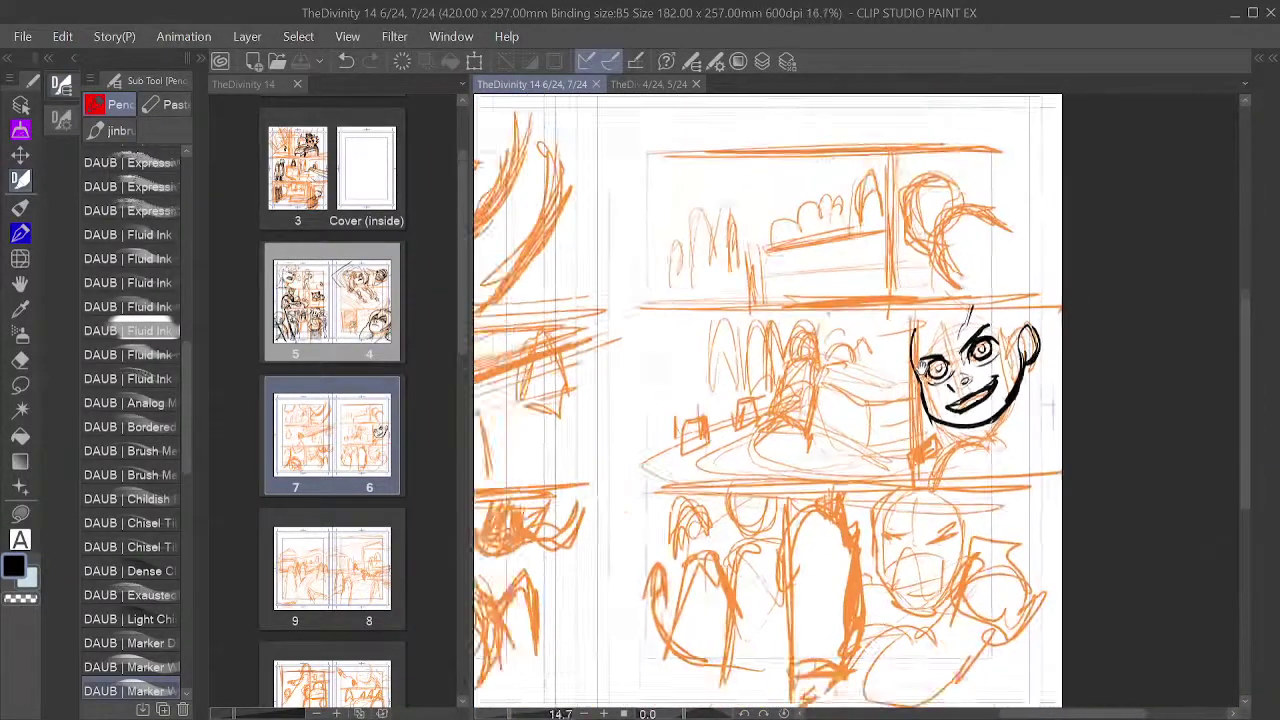
scroll(930, 360, up, 3)
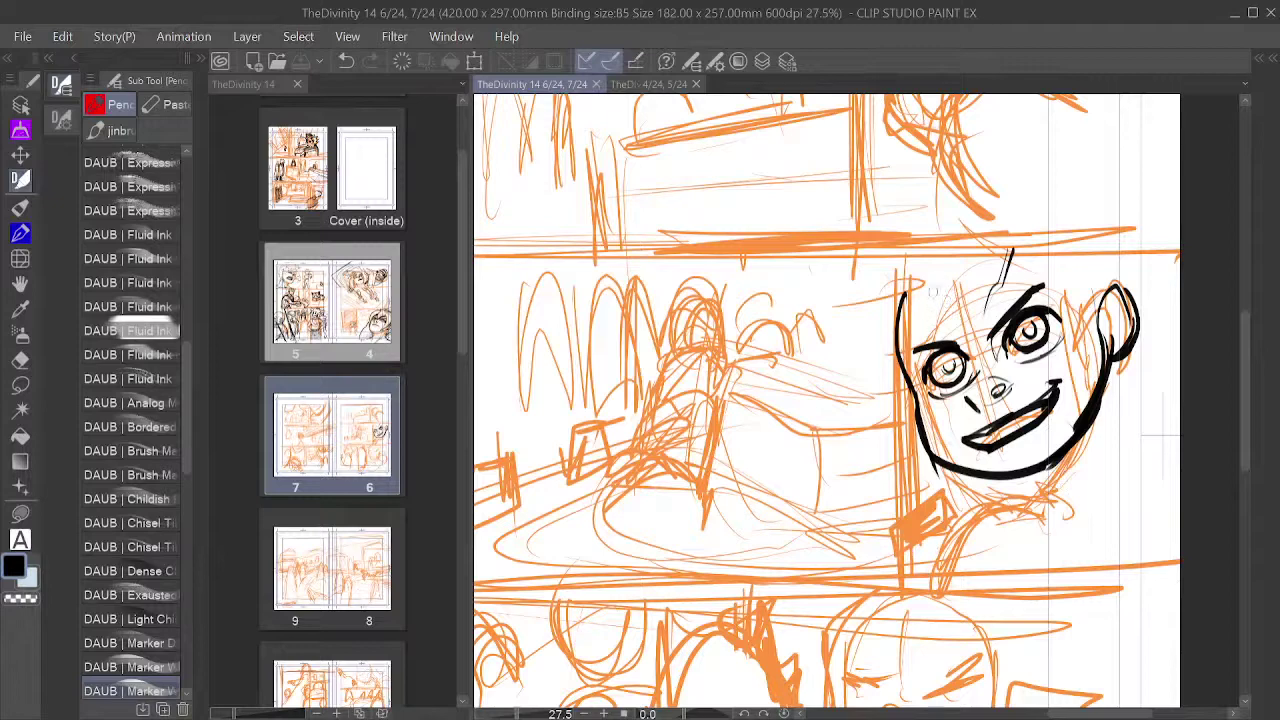
Step: Draw heavy black contour lines beneath the grinning character's jaw and a raised arm outline sweeping from behind the ear to the chin
mouse_move(938, 268)
mouse_down()
mouse_move(1005, 316)
mouse_move(1043, 260)
mouse_up()
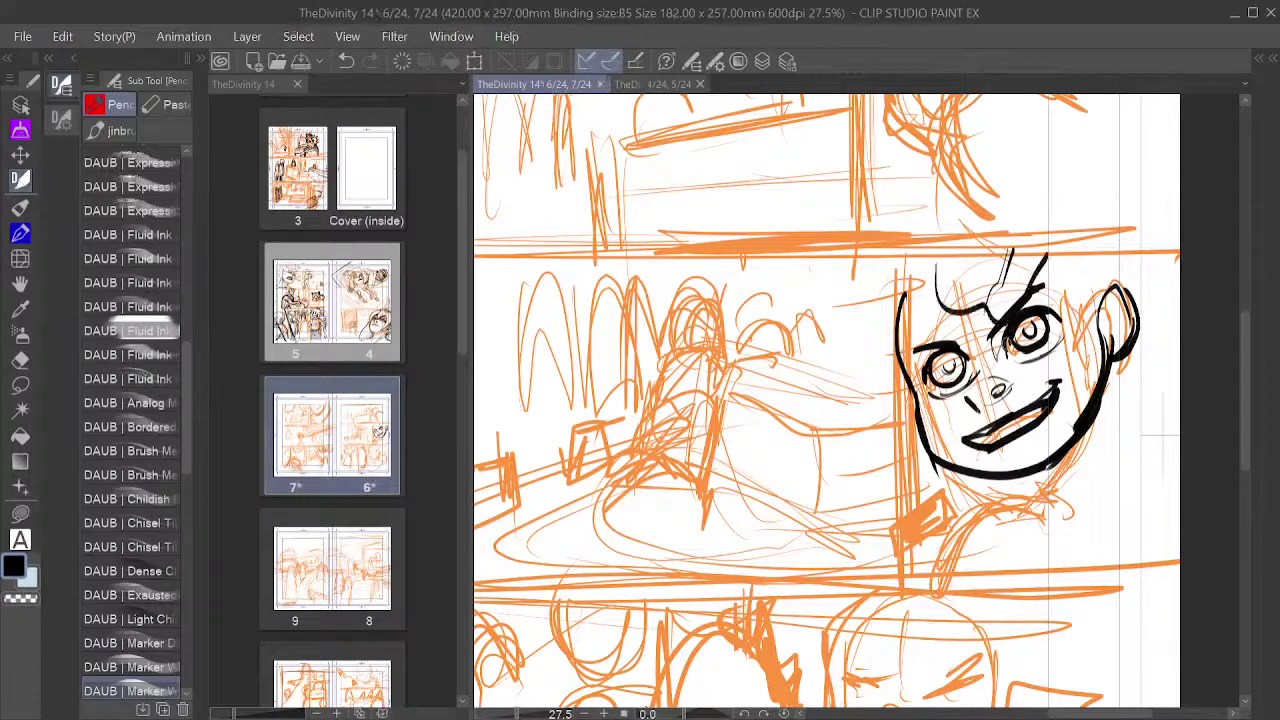
key(ctrl+z)
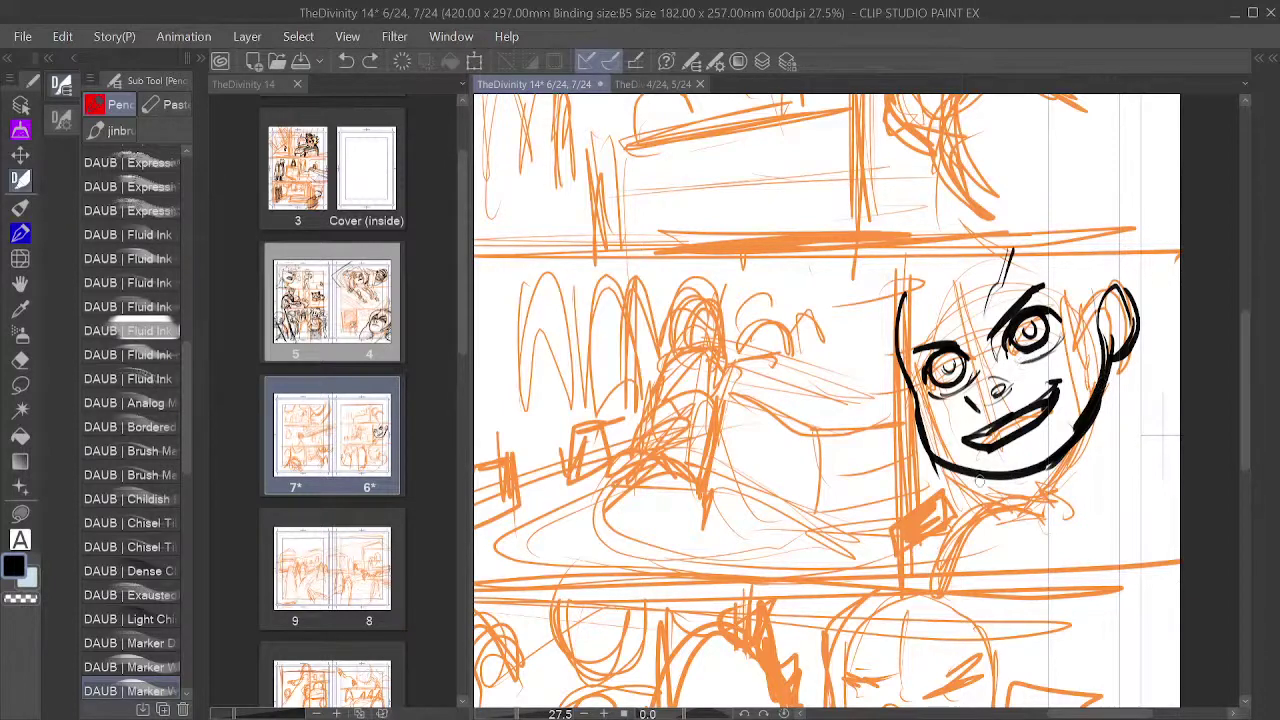
drag(958, 472, 1062, 484)
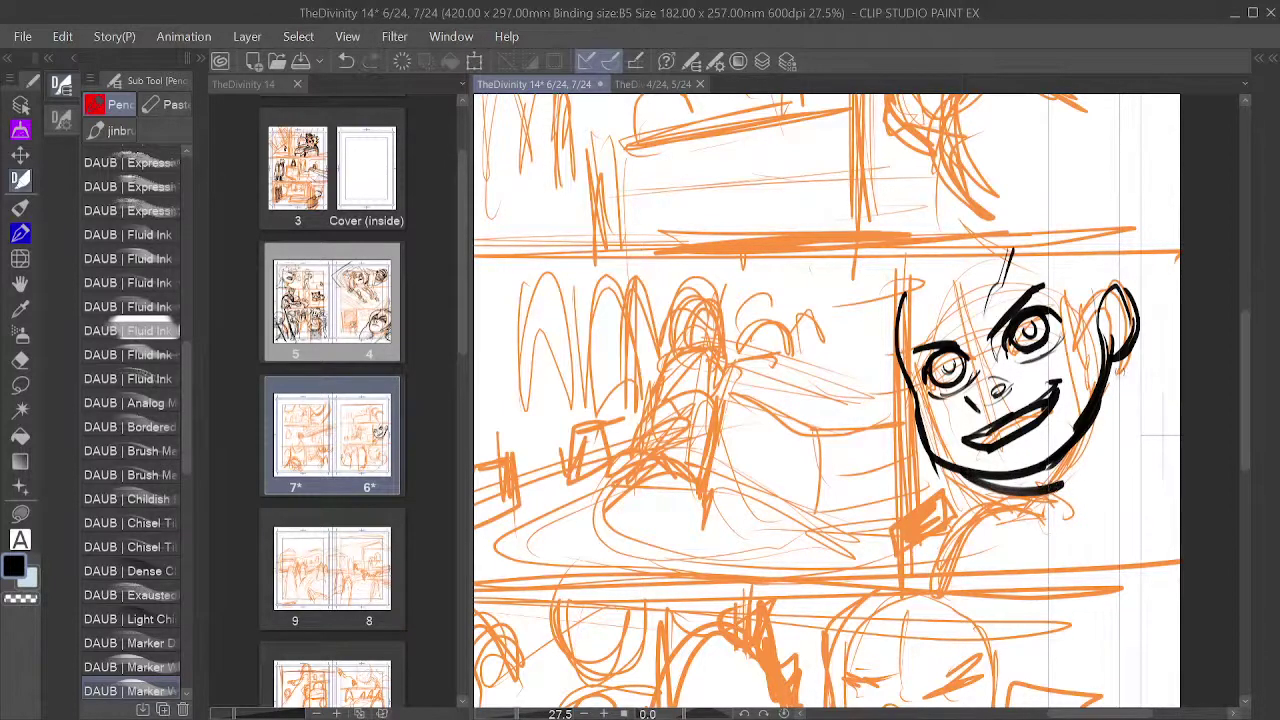
drag(1125, 360, 1070, 474)
mouse_move(1134, 290)
mouse_down()
mouse_move(1158, 390)
mouse_move(1174, 308)
mouse_move(1147, 405)
mouse_move(1089, 487)
mouse_move(1032, 510)
mouse_up()
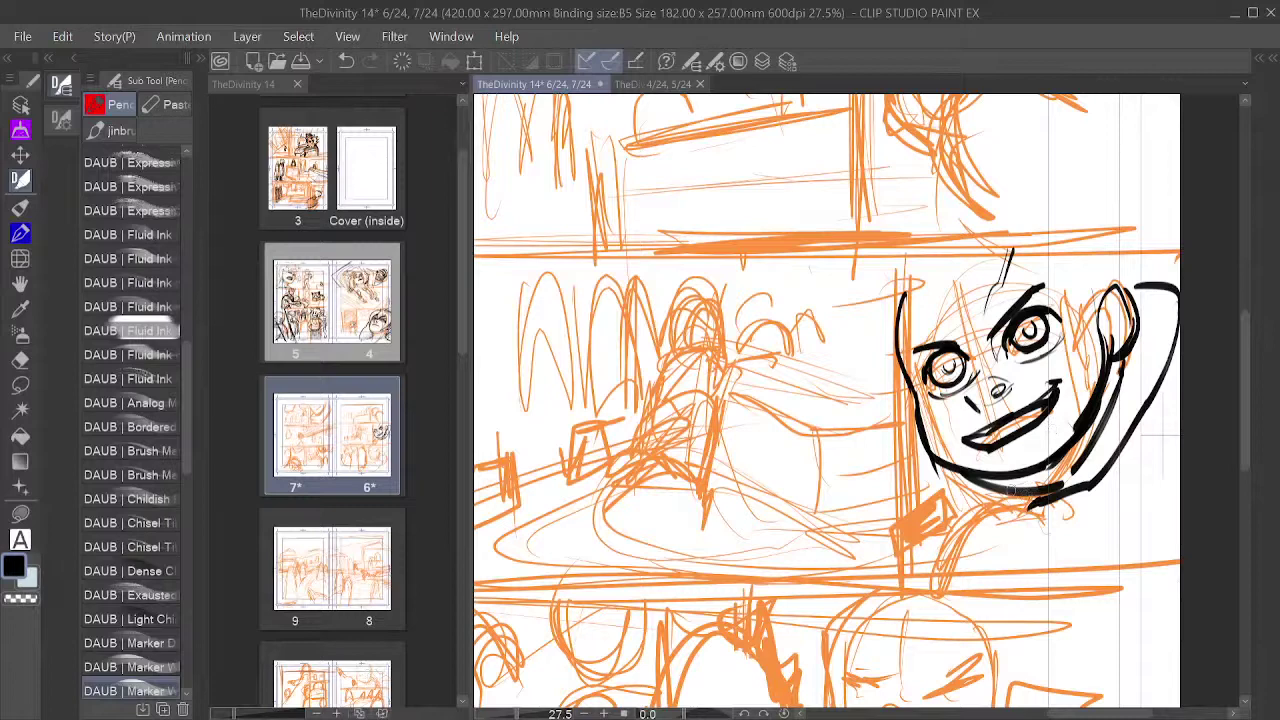
mouse_move(1018, 492)
mouse_down()
mouse_move(912, 458)
mouse_move(958, 484)
mouse_up()
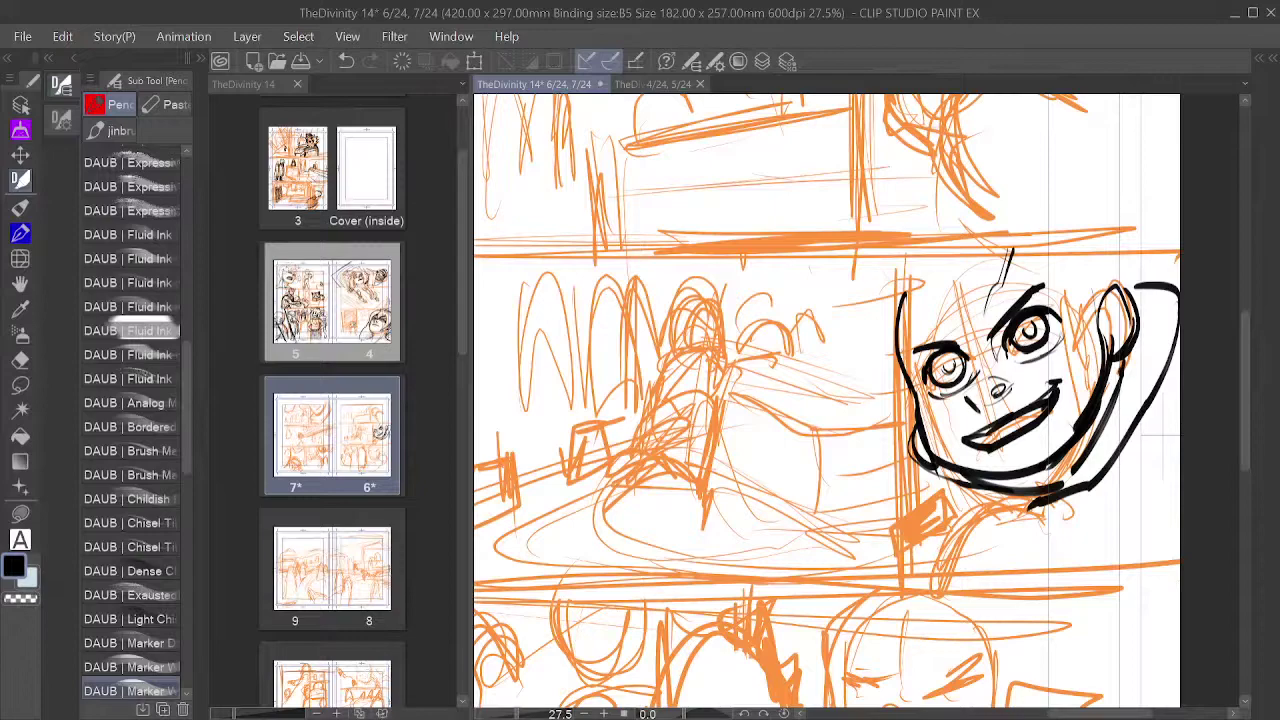
Step: Draw the rounded shoulder in black below the character's chin, with short fold strokes inside it
drag(1112, 386, 946, 492)
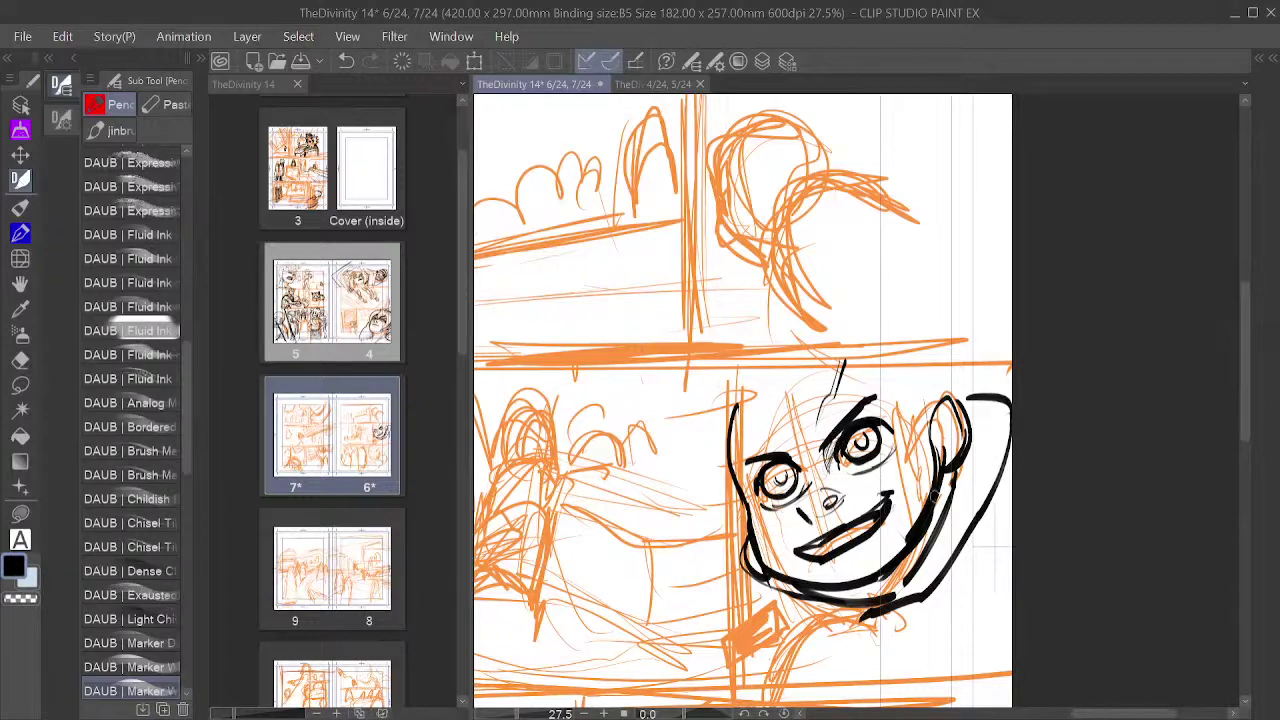
drag(954, 542, 943, 466)
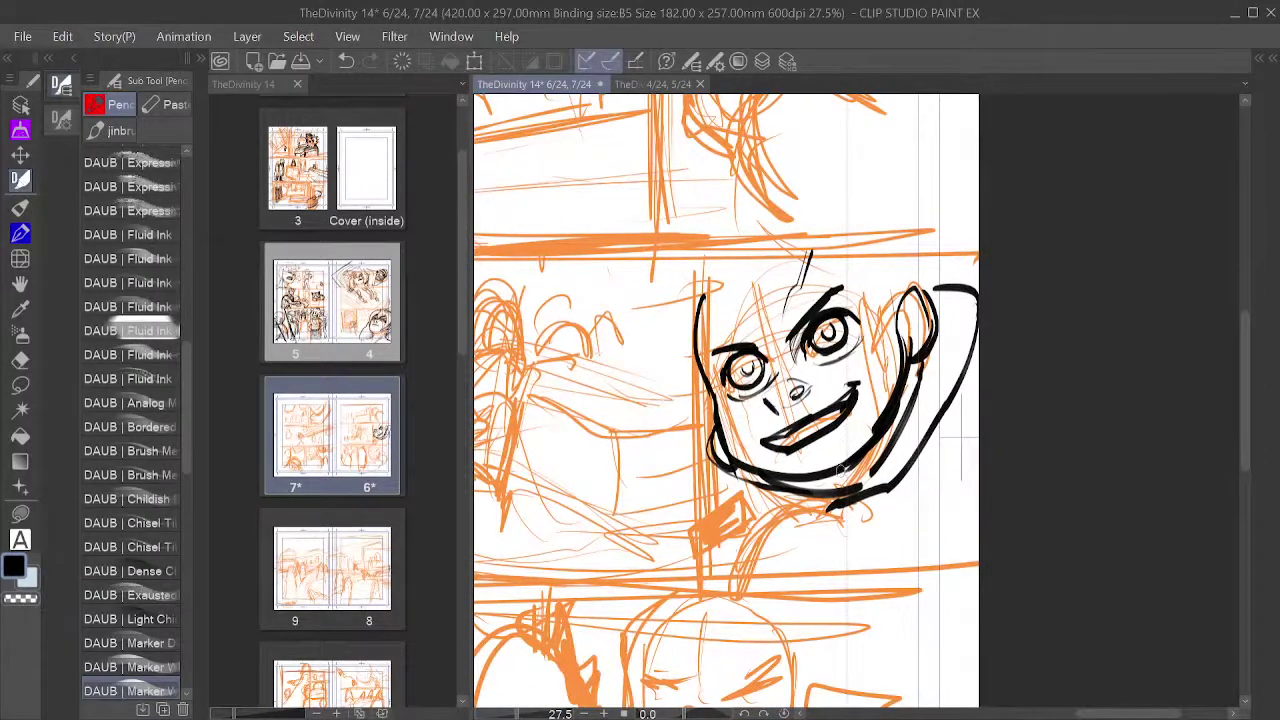
drag(905, 469, 860, 443)
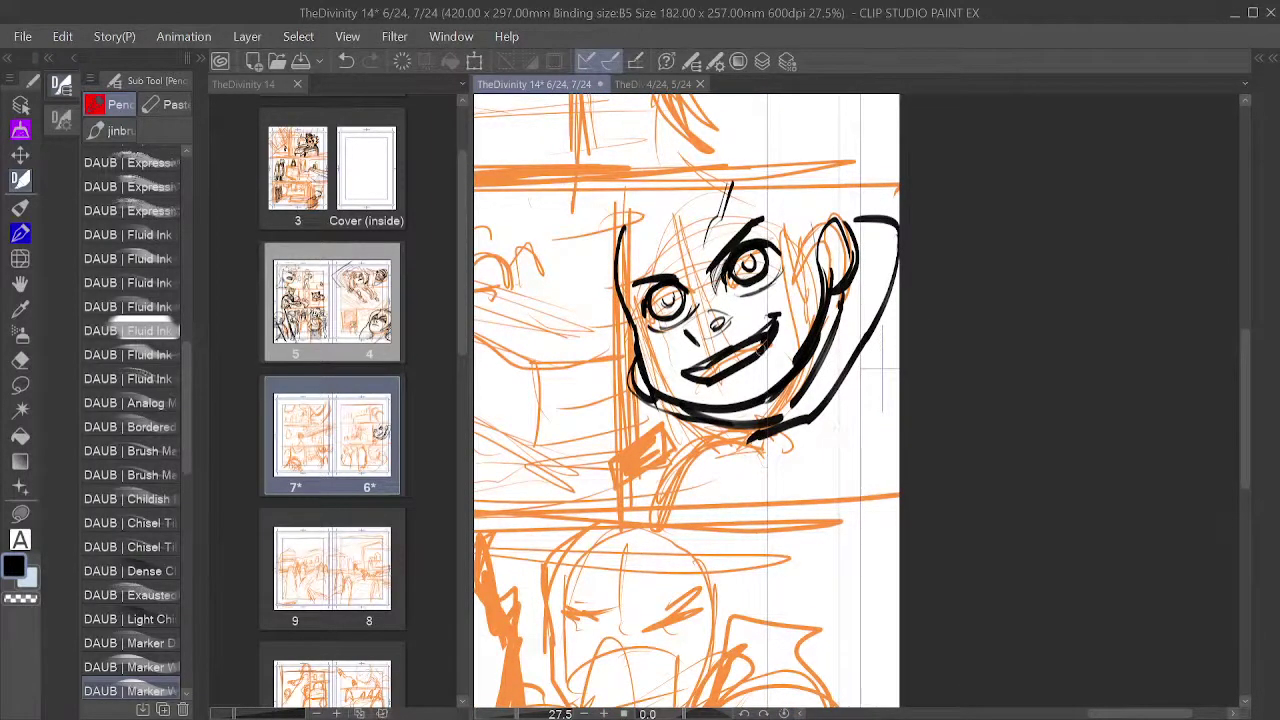
mouse_move(638, 388)
mouse_down()
mouse_move(612, 424)
mouse_move(612, 478)
mouse_move(654, 416)
mouse_up()
mouse_move(706, 431)
mouse_down()
mouse_move(692, 418)
mouse_move(632, 524)
mouse_up()
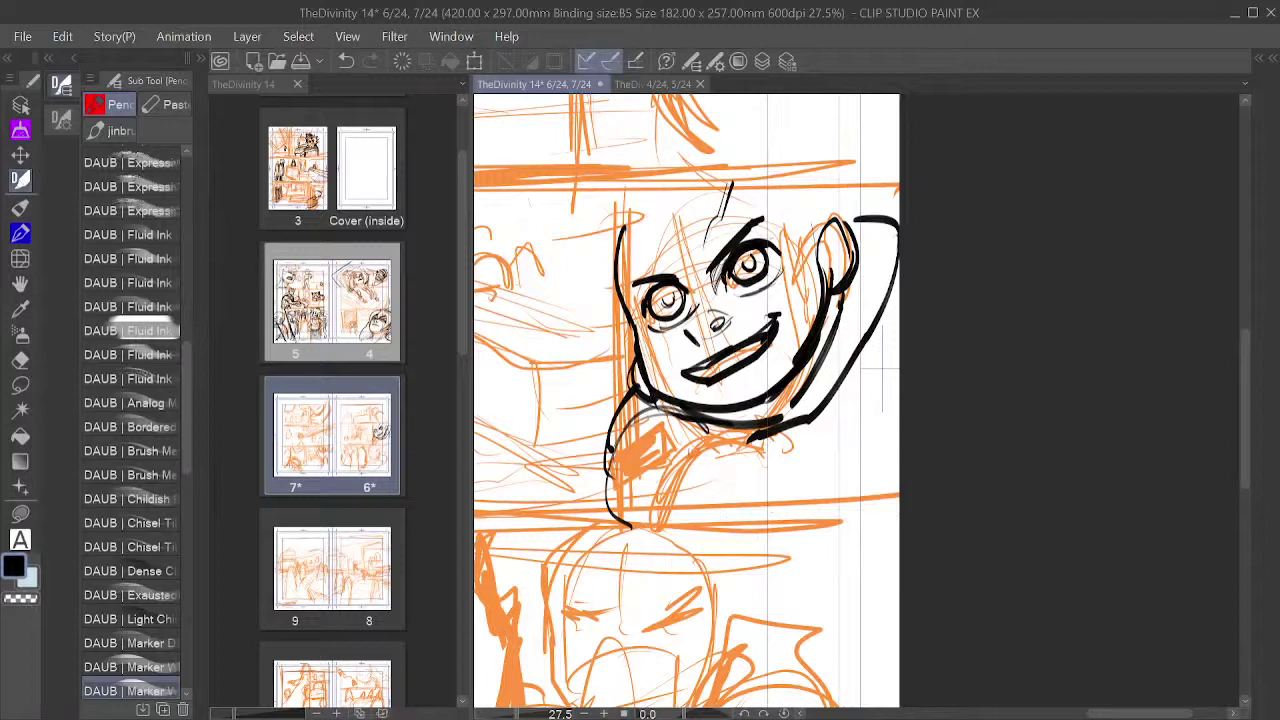
key(ctrl+z)
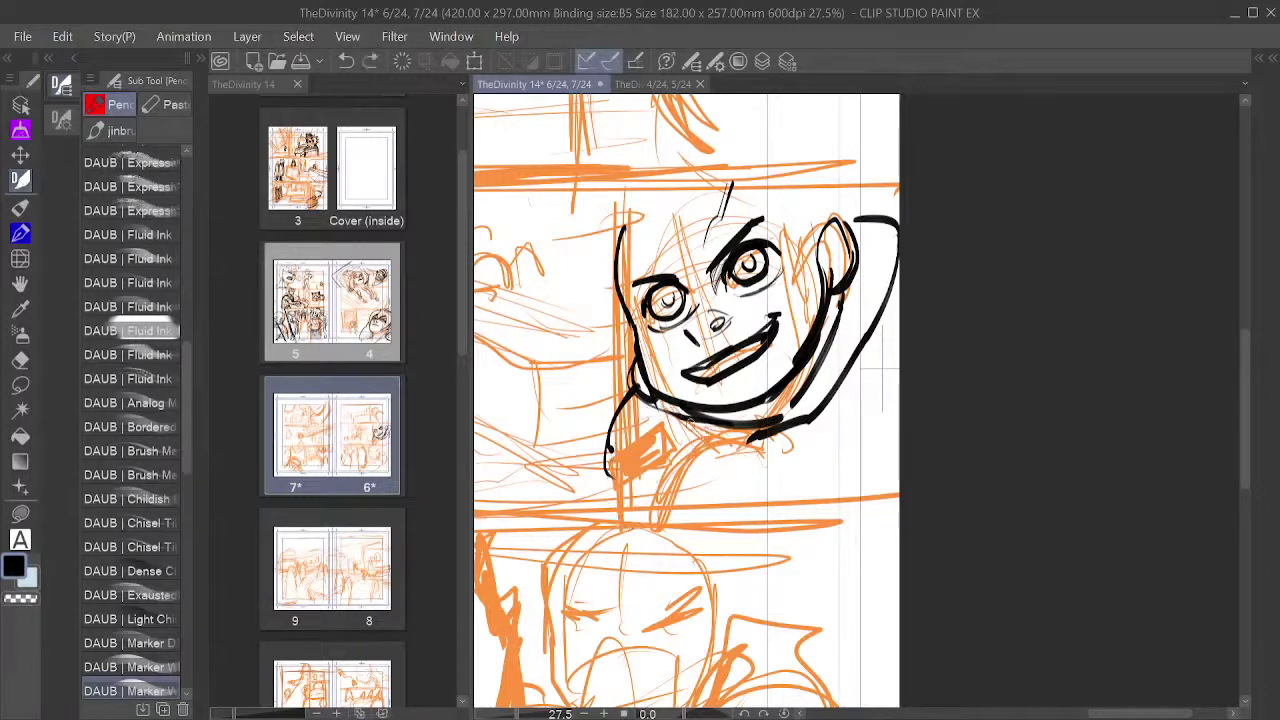
mouse_move(678, 404)
mouse_down()
mouse_move(628, 496)
mouse_move(640, 508)
mouse_move(706, 440)
mouse_move(726, 444)
mouse_up()
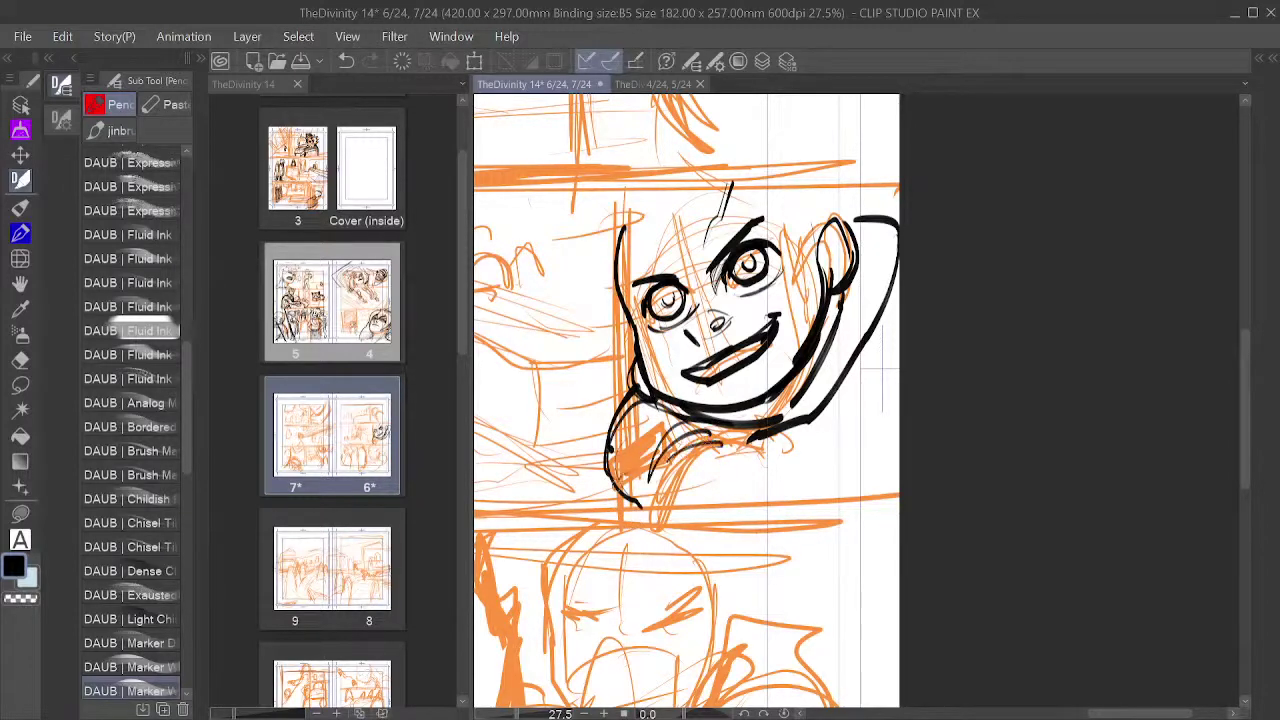
mouse_move(624, 490)
mouse_down()
mouse_move(738, 436)
mouse_move(856, 492)
mouse_move(718, 541)
mouse_up()
Step: Draw the diagonal chest line below the chin and the armpit and far shoulder lines near the page edge
drag(764, 451, 861, 508)
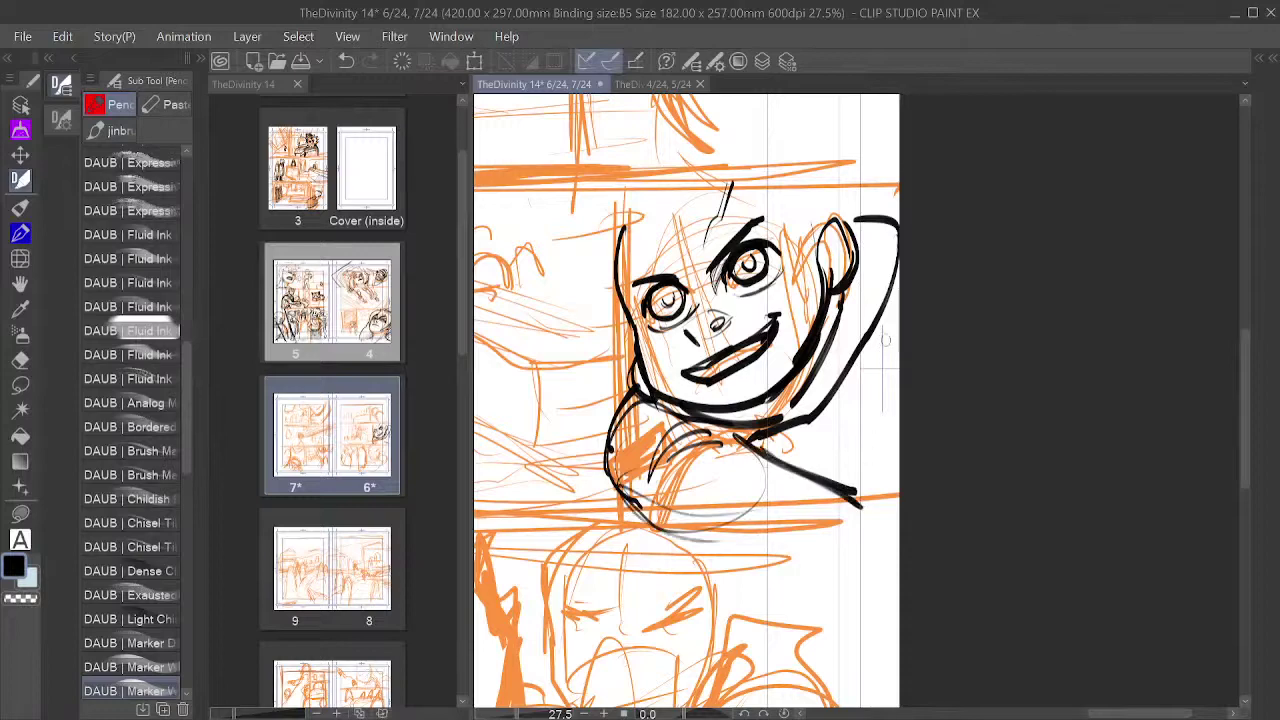
mouse_move(868, 330)
mouse_down()
mouse_move(849, 360)
mouse_move(846, 428)
mouse_up()
drag(850, 360, 900, 313)
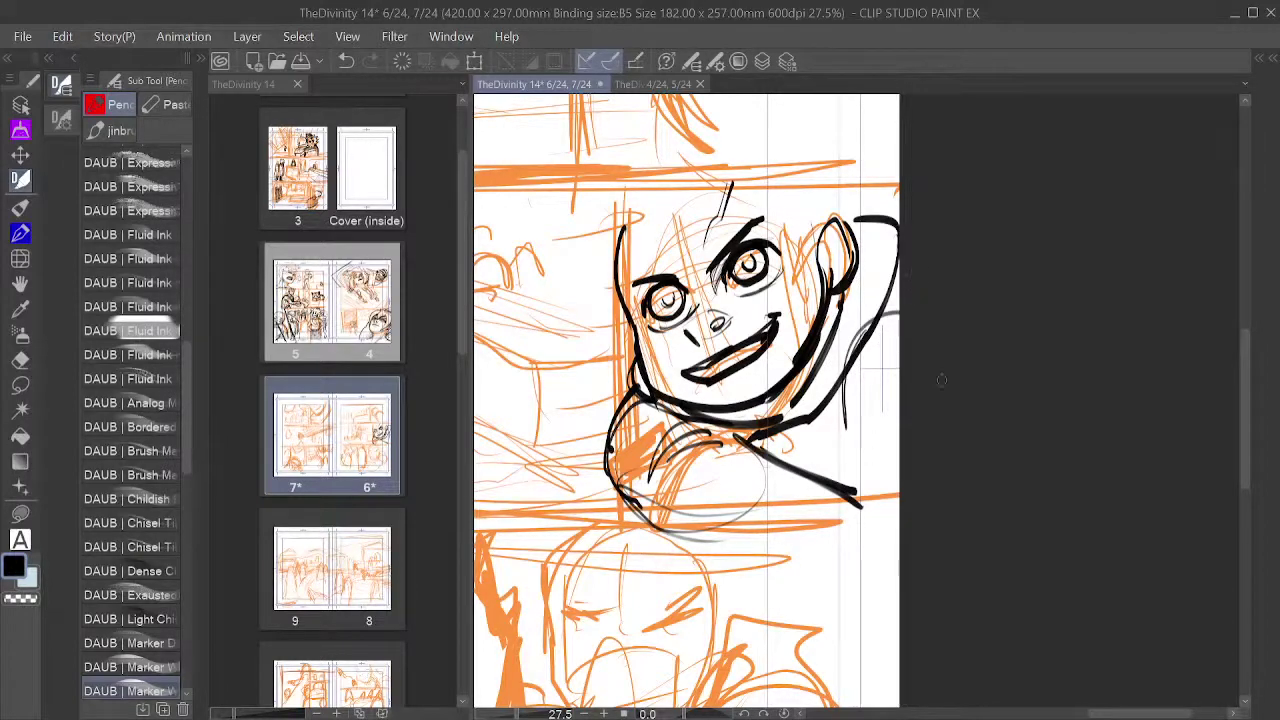
mouse_move(891, 388)
mouse_down()
mouse_move(1103, 361)
mouse_move(1076, 391)
mouse_move(1077, 438)
mouse_up()
drag(1057, 380, 1110, 429)
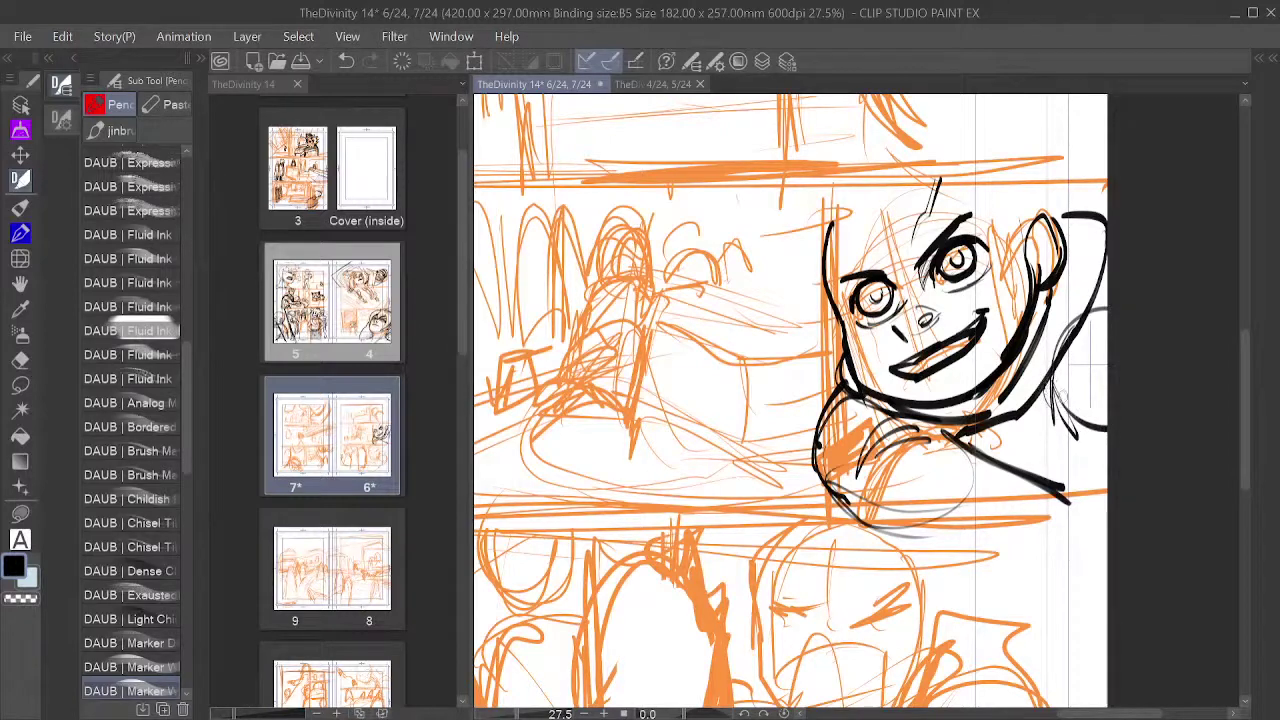
mouse_move(1053, 380)
mouse_down()
mouse_move(1040, 476)
mouse_move(1067, 499)
mouse_up()
drag(1044, 392, 1037, 443)
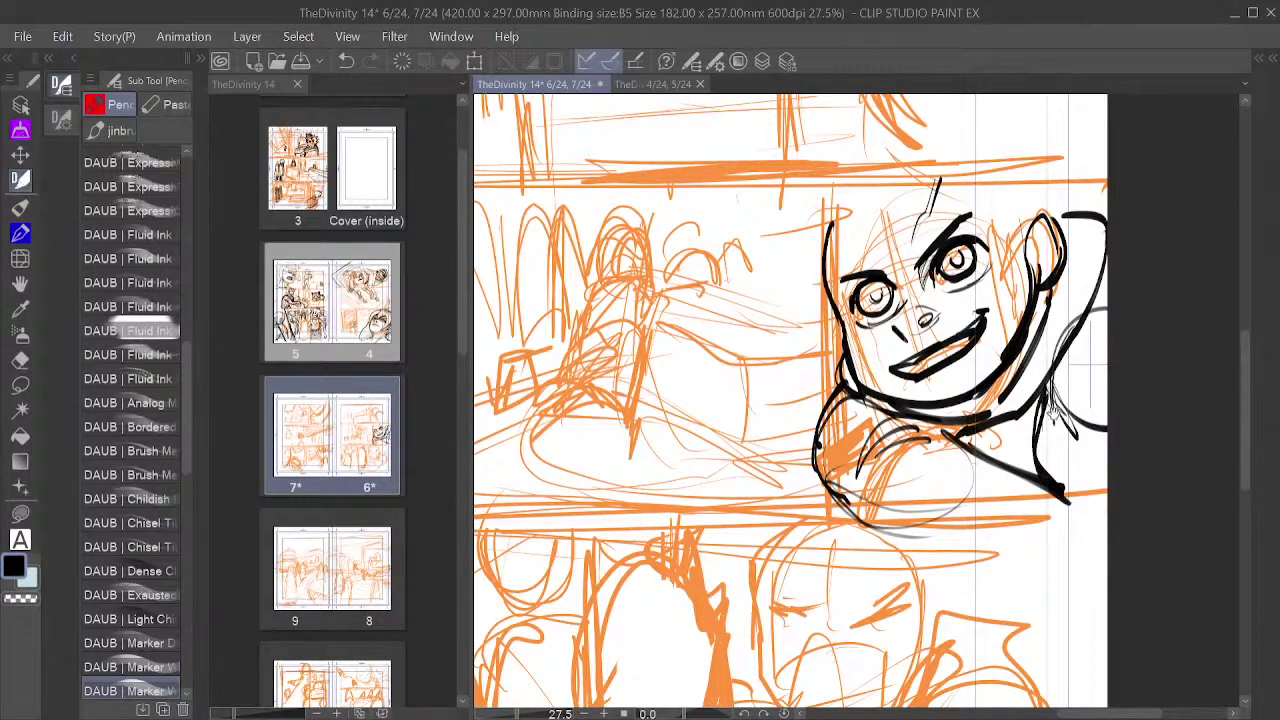
Step: Outline the character's round skull in black above the face and add the inner detail of the ear
mouse_move(1063, 202)
mouse_down()
mouse_move(1006, 347)
mouse_move(961, 404)
mouse_up()
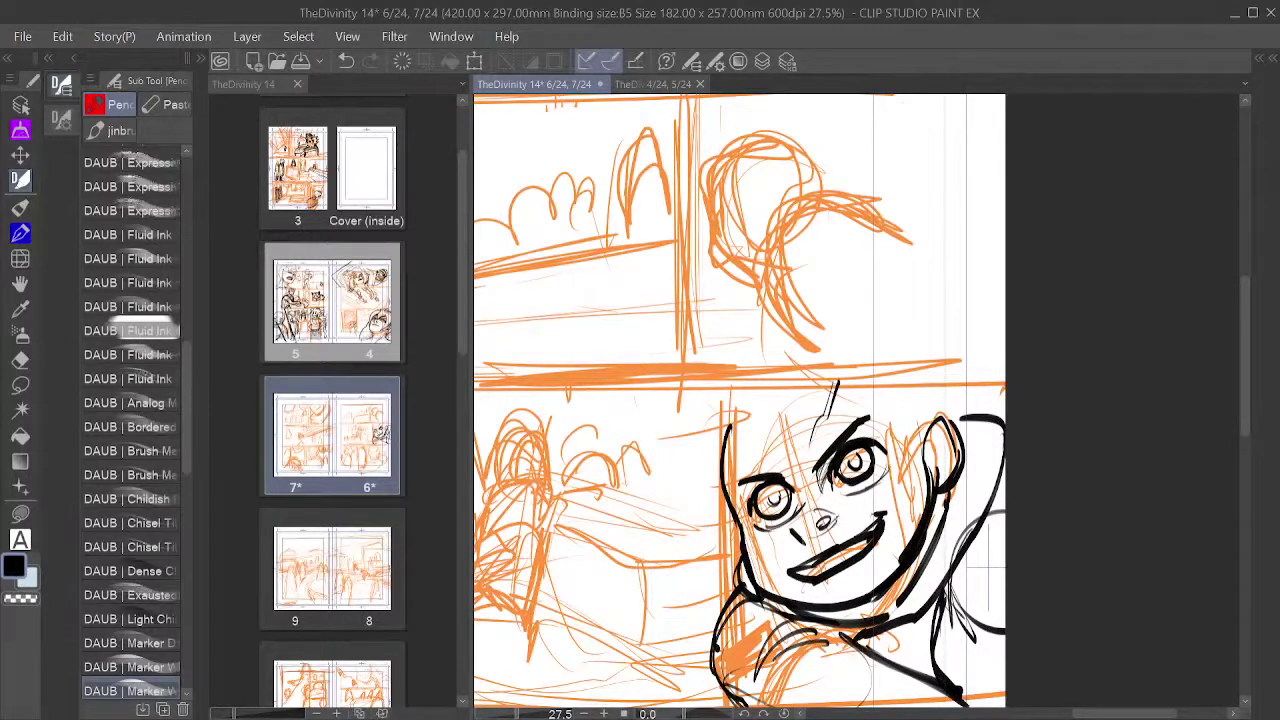
drag(722, 488, 780, 372)
drag(736, 440, 905, 352)
drag(760, 410, 935, 418)
drag(890, 360, 942, 440)
mouse_move(762, 372)
mouse_down()
mouse_move(852, 344)
mouse_move(940, 404)
mouse_move(944, 434)
mouse_move(929, 346)
mouse_move(883, 328)
mouse_move(868, 348)
mouse_move(879, 347)
mouse_move(876, 366)
mouse_move(872, 334)
mouse_up()
mouse_move(899, 386)
mouse_down()
mouse_move(931, 375)
mouse_move(936, 410)
mouse_up()
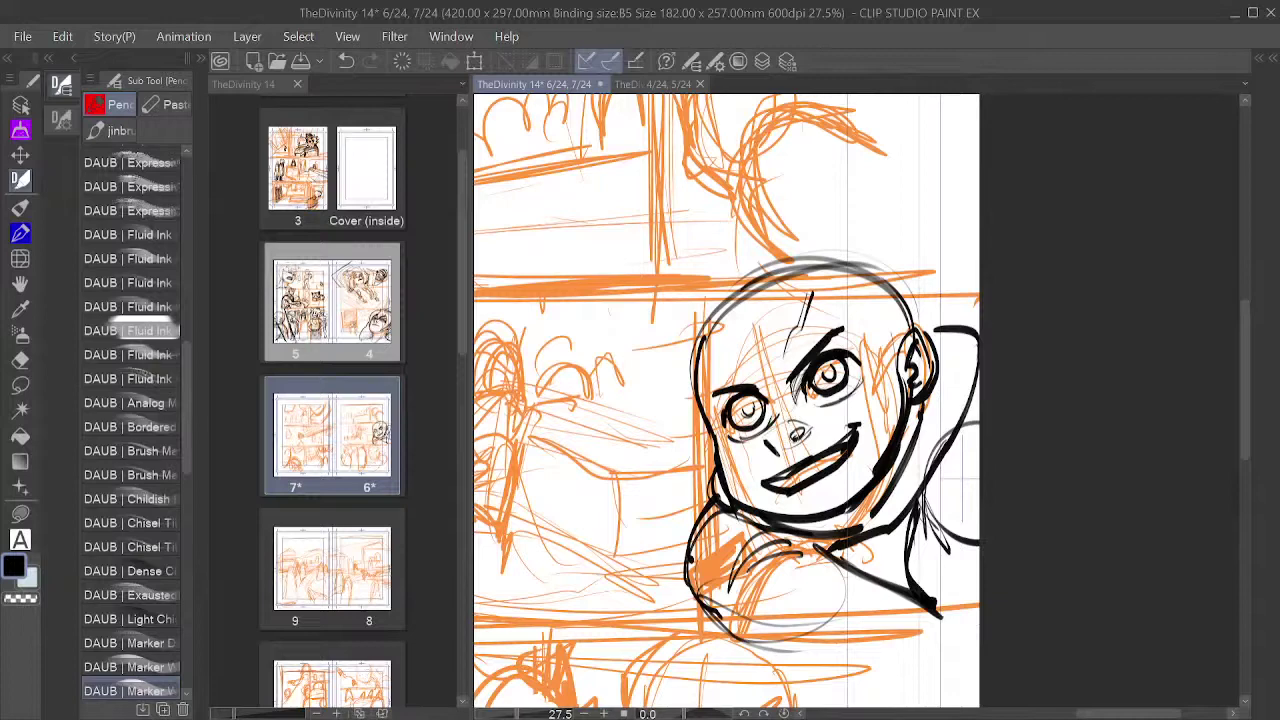
Step: Darken the nostrils and nose of the grinning face and shade the irises of both eyes
key(ctrl+z)
drag(802, 427, 799, 439)
drag(765, 442, 774, 452)
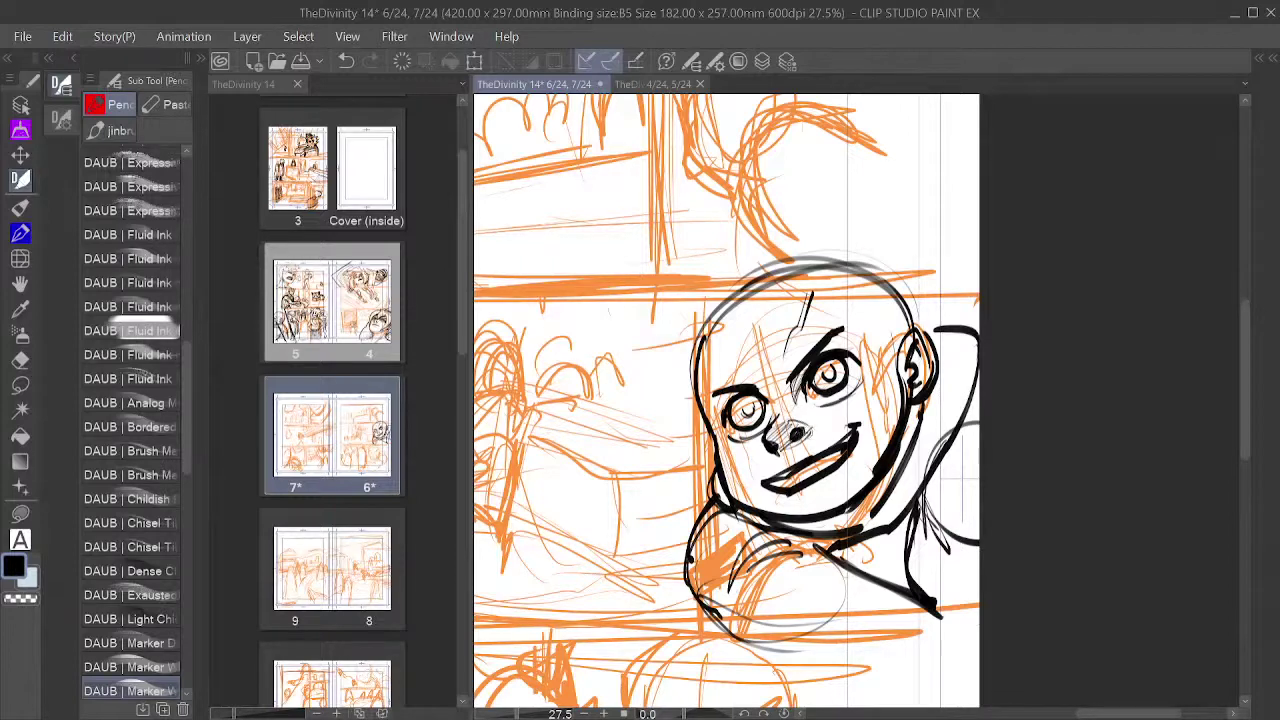
mouse_move(929, 391)
mouse_down()
mouse_move(892, 369)
mouse_move(887, 383)
mouse_up()
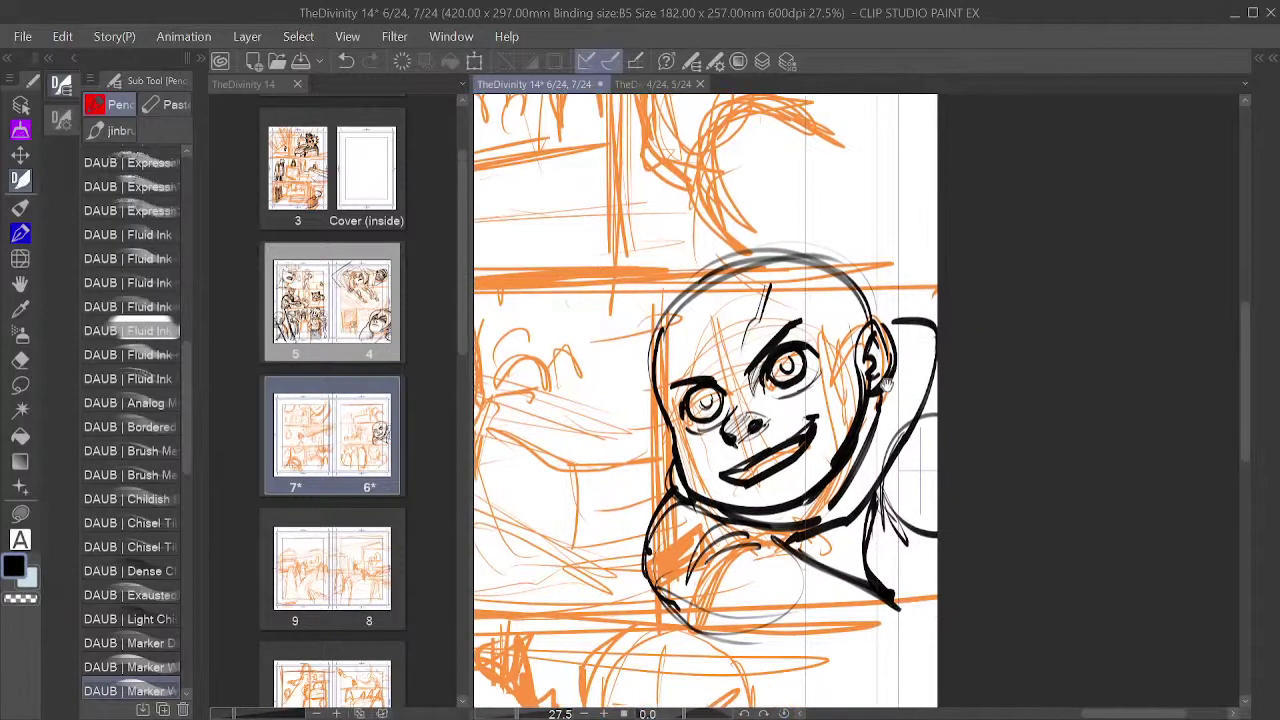
mouse_move(697, 404)
mouse_down()
mouse_move(702, 391)
mouse_move(711, 404)
mouse_up()
mouse_move(780, 362)
mouse_down()
mouse_move(776, 373)
mouse_move(791, 357)
mouse_up()
mouse_move(971, 351)
mouse_down()
mouse_move(1031, 234)
mouse_move(914, 367)
mouse_move(933, 383)
mouse_up()
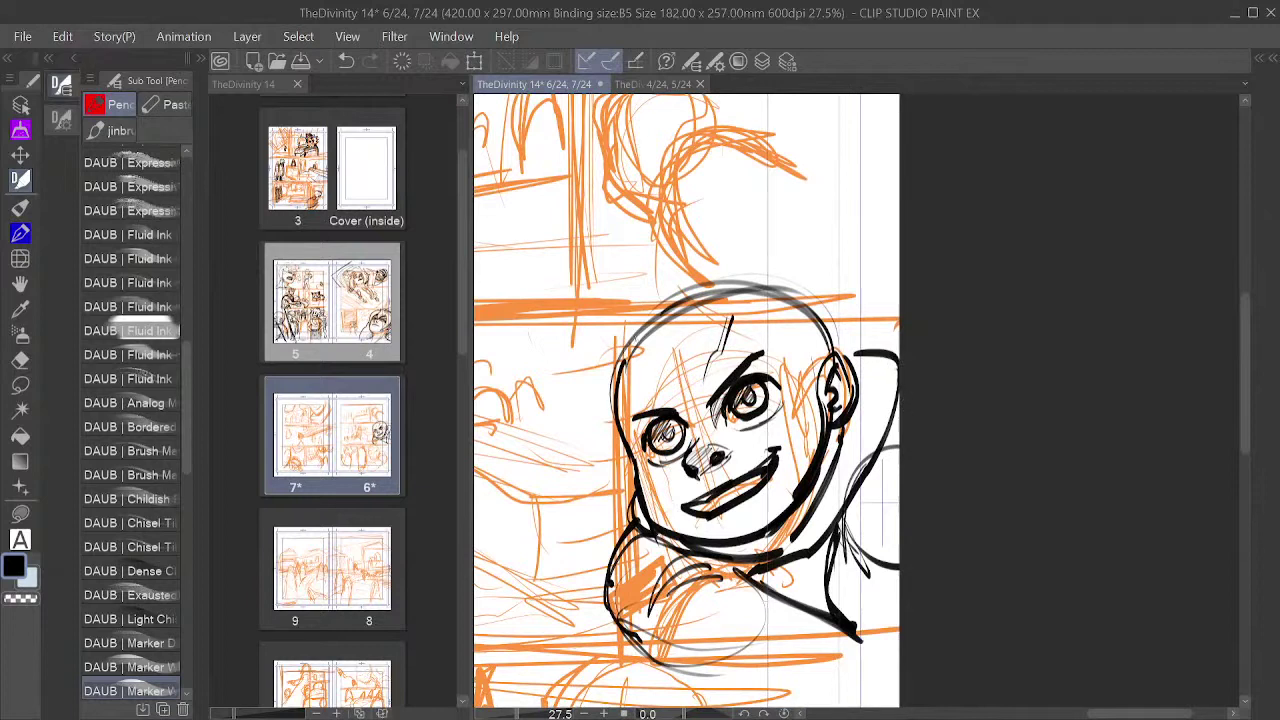
Step: Draw a jagged short hairline along the skull on the side away from the ear
mouse_move(618, 374)
mouse_down()
mouse_move(619, 390)
mouse_move(672, 384)
mouse_move(671, 347)
mouse_move(644, 384)
mouse_move(698, 350)
mouse_move(741, 293)
mouse_up()
key(ctrl+z)
key(ctrl+z)
drag(663, 344, 689, 312)
mouse_move(677, 327)
mouse_down()
mouse_move(748, 290)
mouse_move(798, 314)
mouse_move(658, 324)
mouse_move(662, 345)
mouse_move(620, 374)
mouse_move(618, 412)
mouse_up()
drag(662, 350, 634, 374)
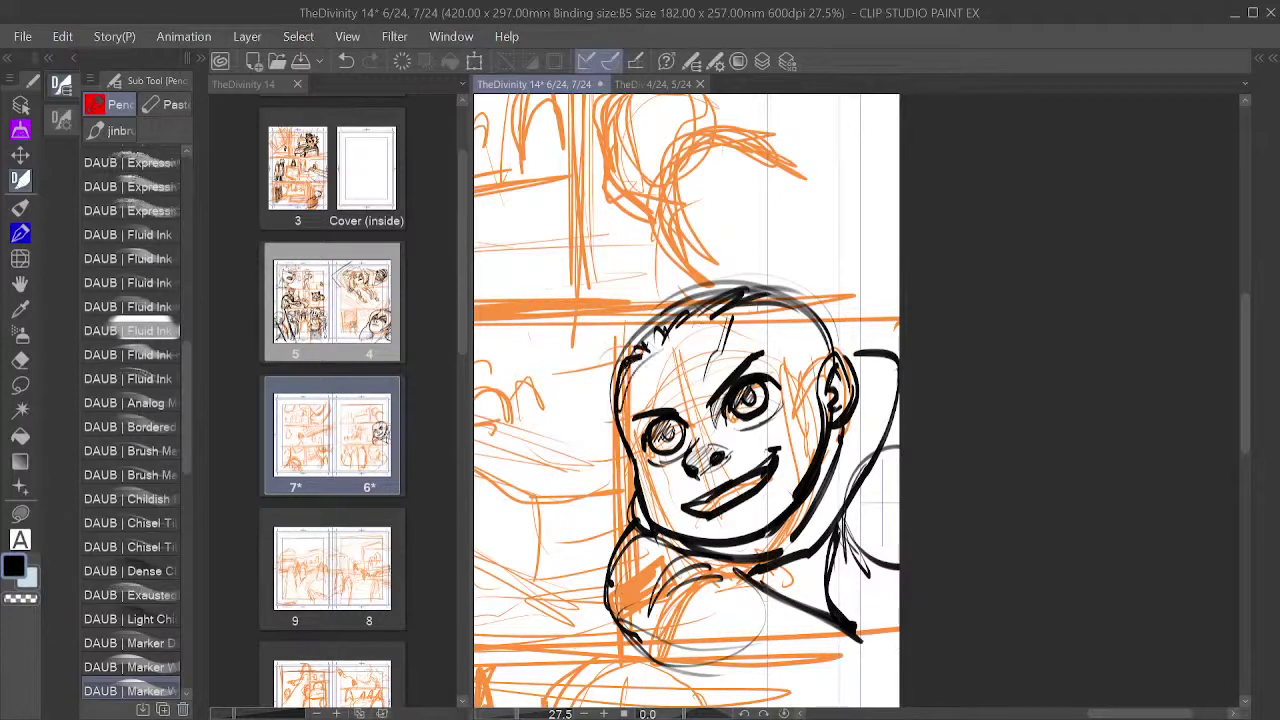
Step: Draw the jagged hairline from the top of the forehead down to the temple in front of the ear
mouse_move(750, 299)
mouse_down()
mouse_move(792, 308)
mouse_move(804, 356)
mouse_move(780, 338)
mouse_move(786, 327)
mouse_move(816, 412)
mouse_up()
key(ctrl+z)
key(ctrl+z)
key(ctrl+z)
key(ctrl+z)
drag(799, 358, 820, 404)
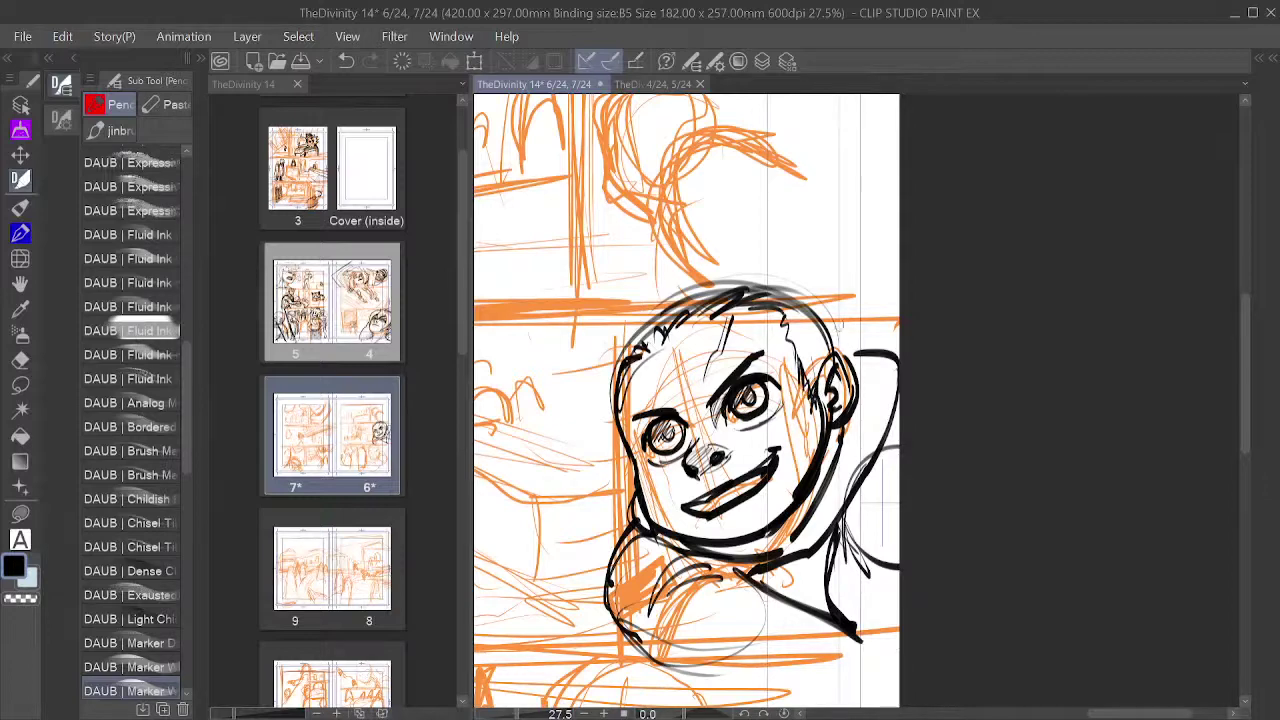
Step: Add a curved stroke behind the ear and small dark marks at the raised arm by the page edge
drag(836, 319, 847, 354)
mouse_move(857, 351)
mouse_down()
mouse_move(897, 345)
mouse_move(888, 318)
mouse_up()
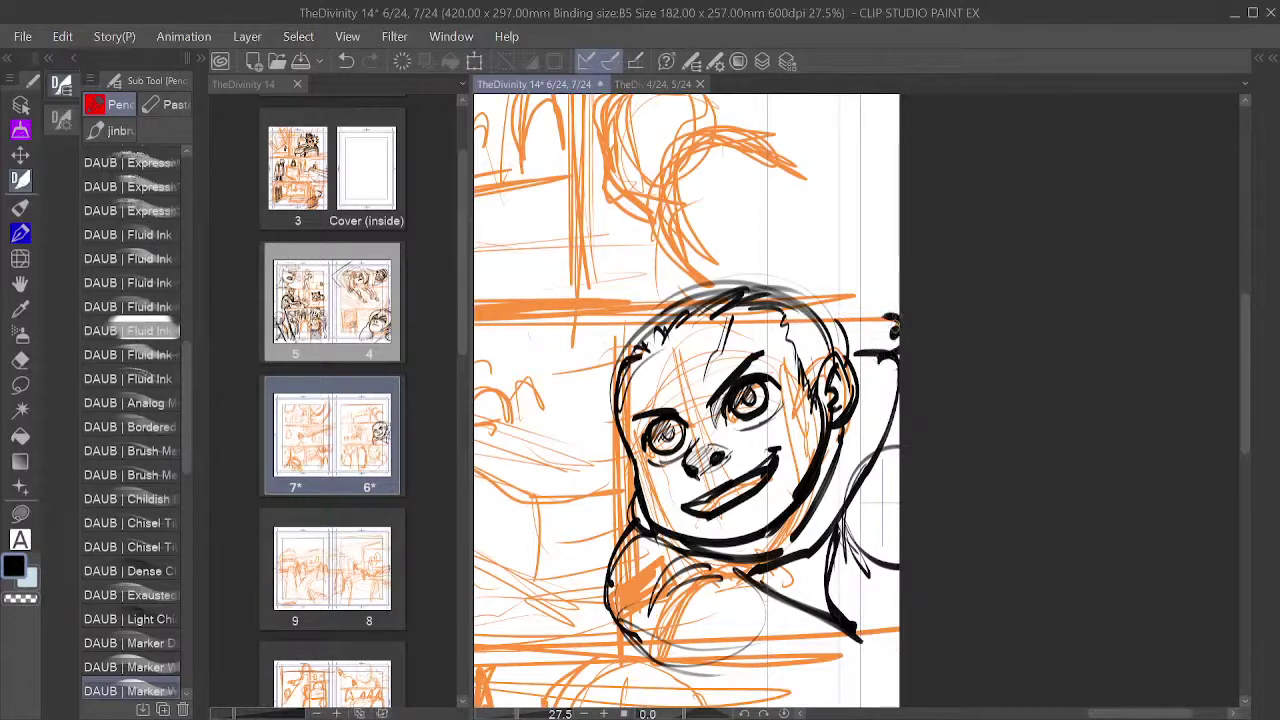
Step: Fill the inside of the character's grinning mouth with black
drag(844, 432, 882, 493)
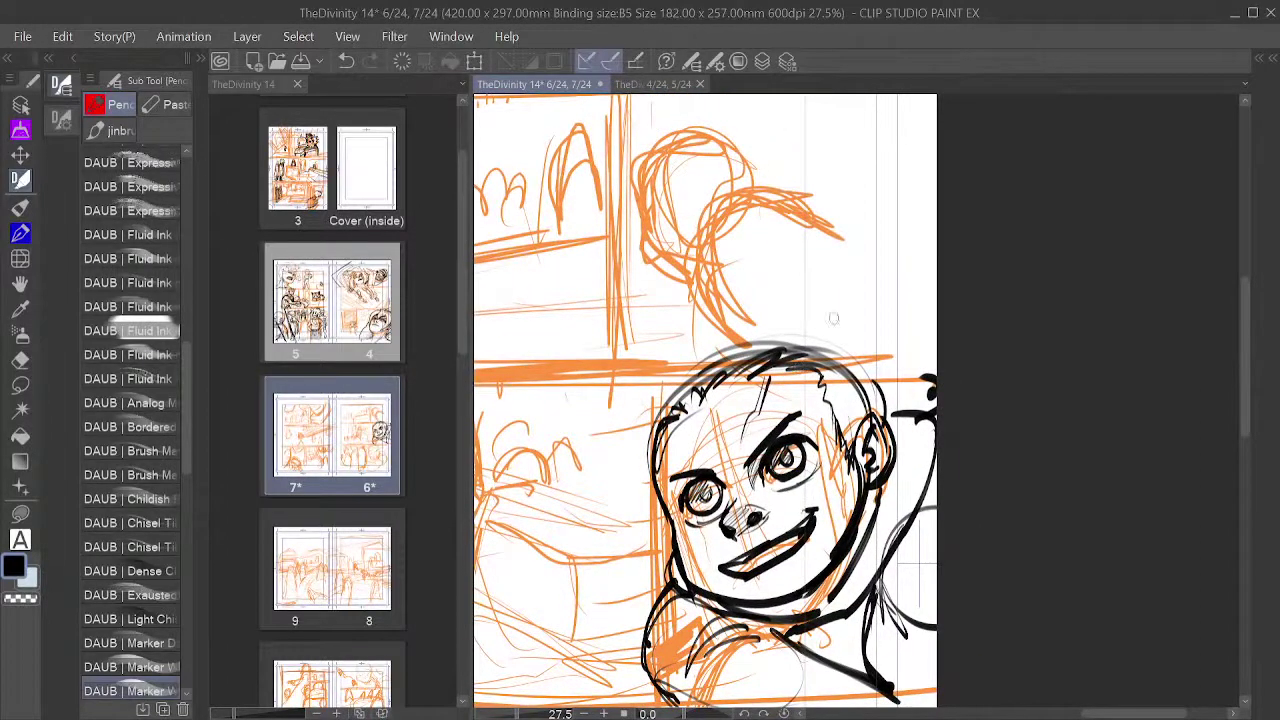
drag(850, 358, 897, 255)
mouse_move(904, 409)
mouse_down()
mouse_move(898, 321)
mouse_move(868, 379)
mouse_move(959, 348)
mouse_move(958, 273)
mouse_move(842, 401)
mouse_move(897, 335)
mouse_move(905, 470)
mouse_move(890, 427)
mouse_up()
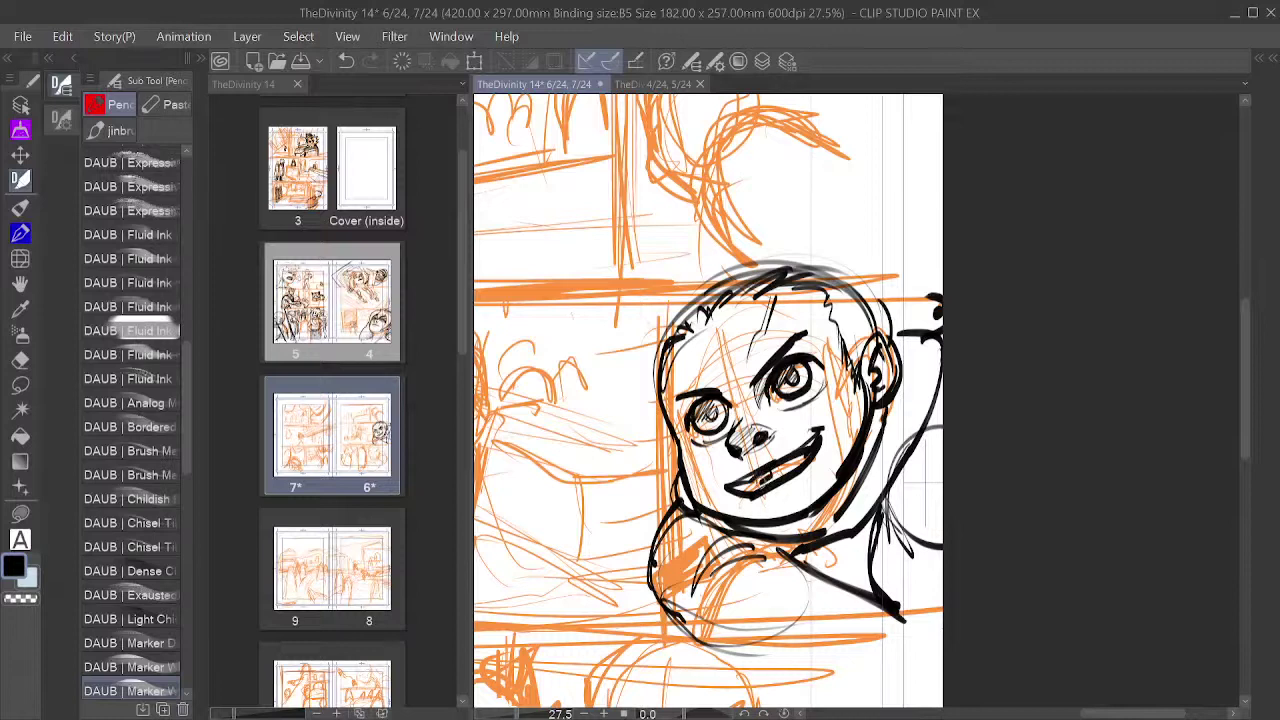
drag(767, 477, 754, 486)
mouse_move(792, 452)
mouse_down()
mouse_move(828, 420)
mouse_move(800, 461)
mouse_up()
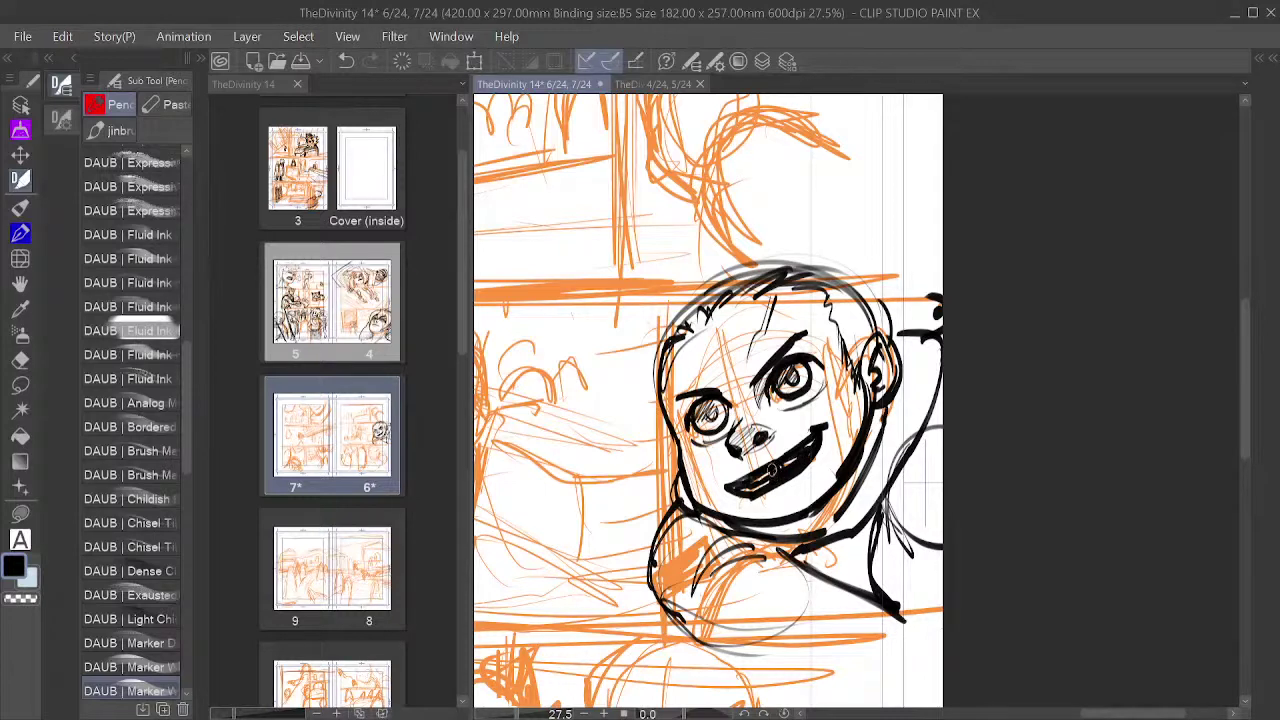
Step: Add small shading strokes on the cheek and around the eye, and thicken the slanted eyebrow of the grinning face
drag(767, 471, 742, 493)
drag(872, 468, 913, 412)
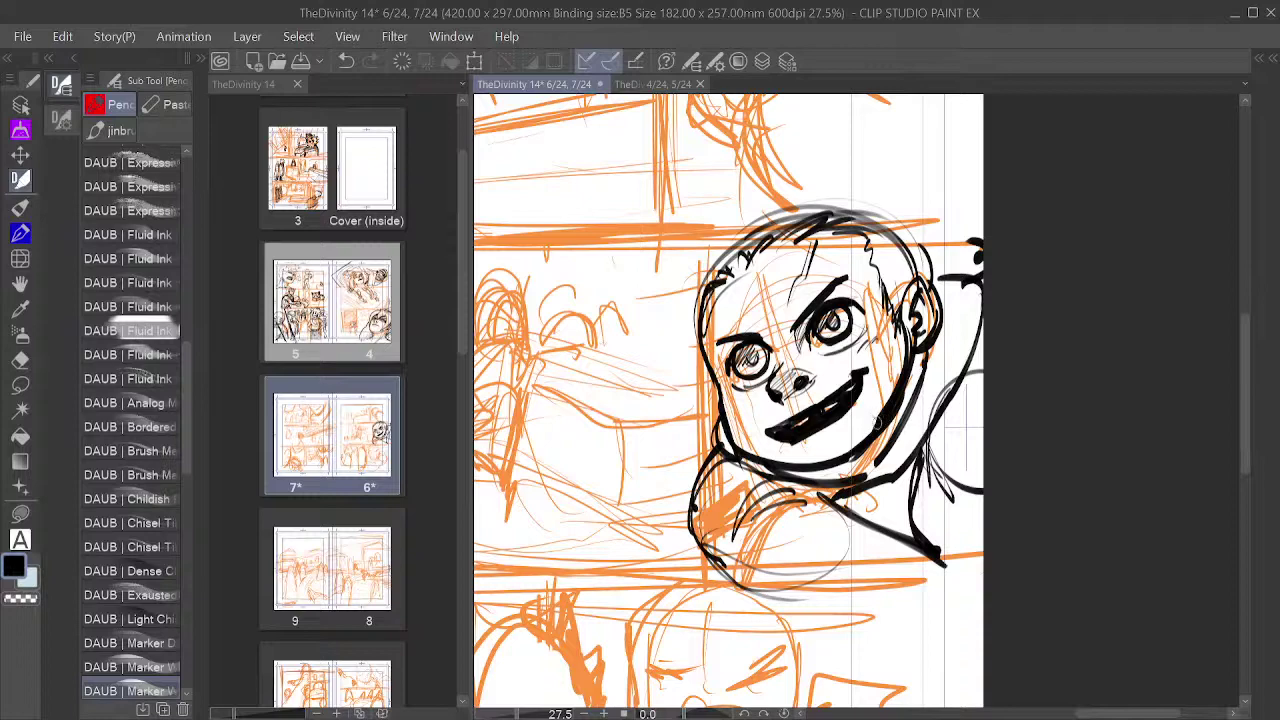
drag(870, 488, 919, 470)
drag(808, 441, 822, 453)
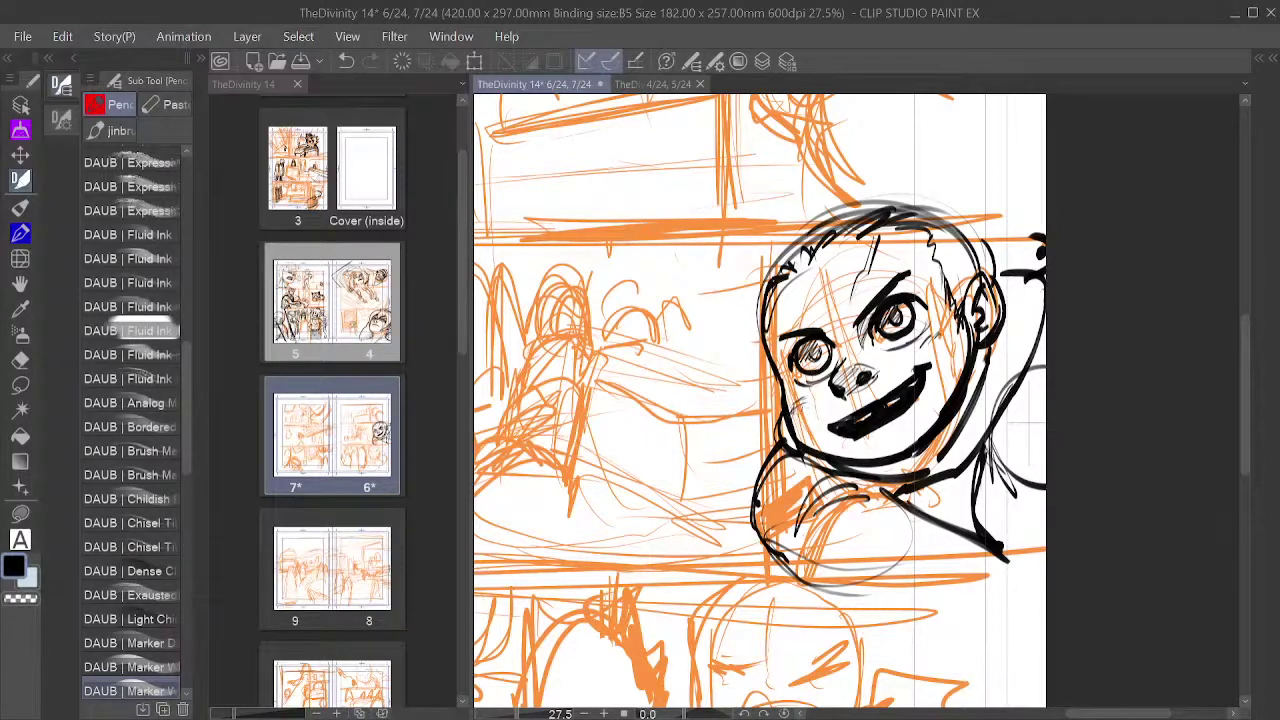
drag(933, 377, 913, 435)
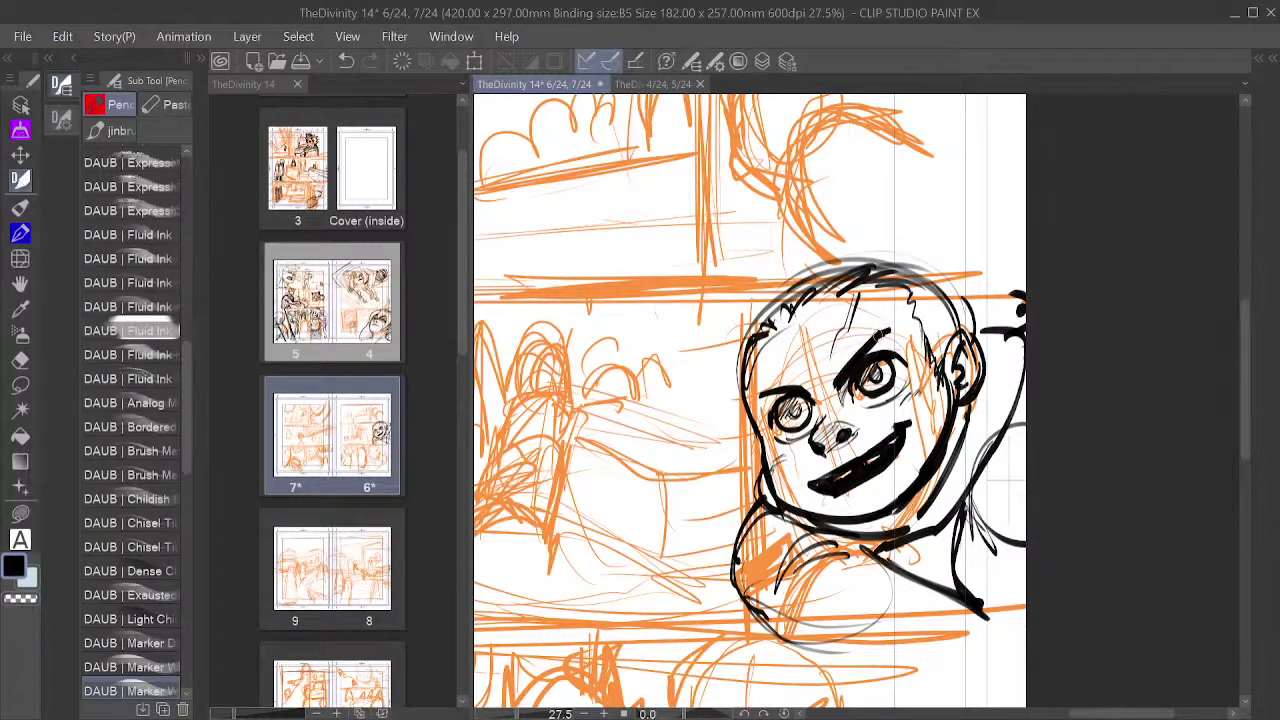
drag(875, 343, 892, 329)
mouse_move(916, 385)
mouse_down()
mouse_move(832, 337)
mouse_move(854, 400)
mouse_move(917, 463)
mouse_move(964, 395)
mouse_move(959, 382)
mouse_up()
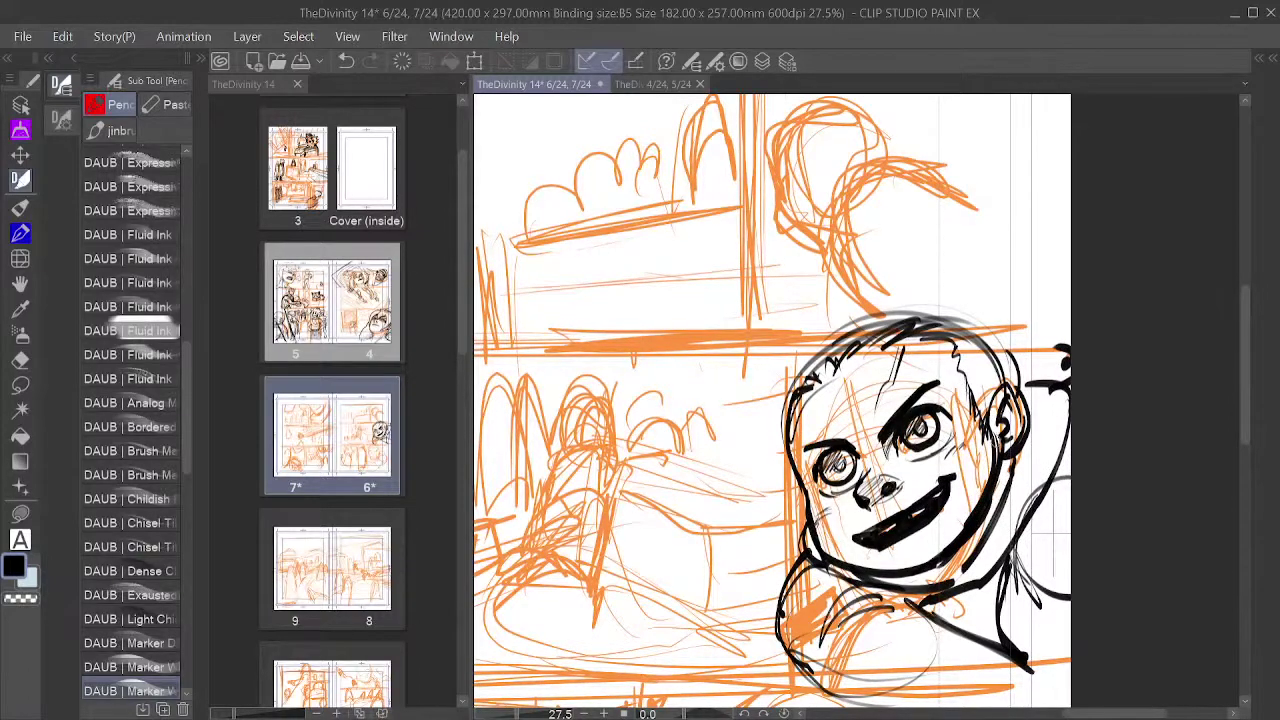
drag(973, 487, 928, 410)
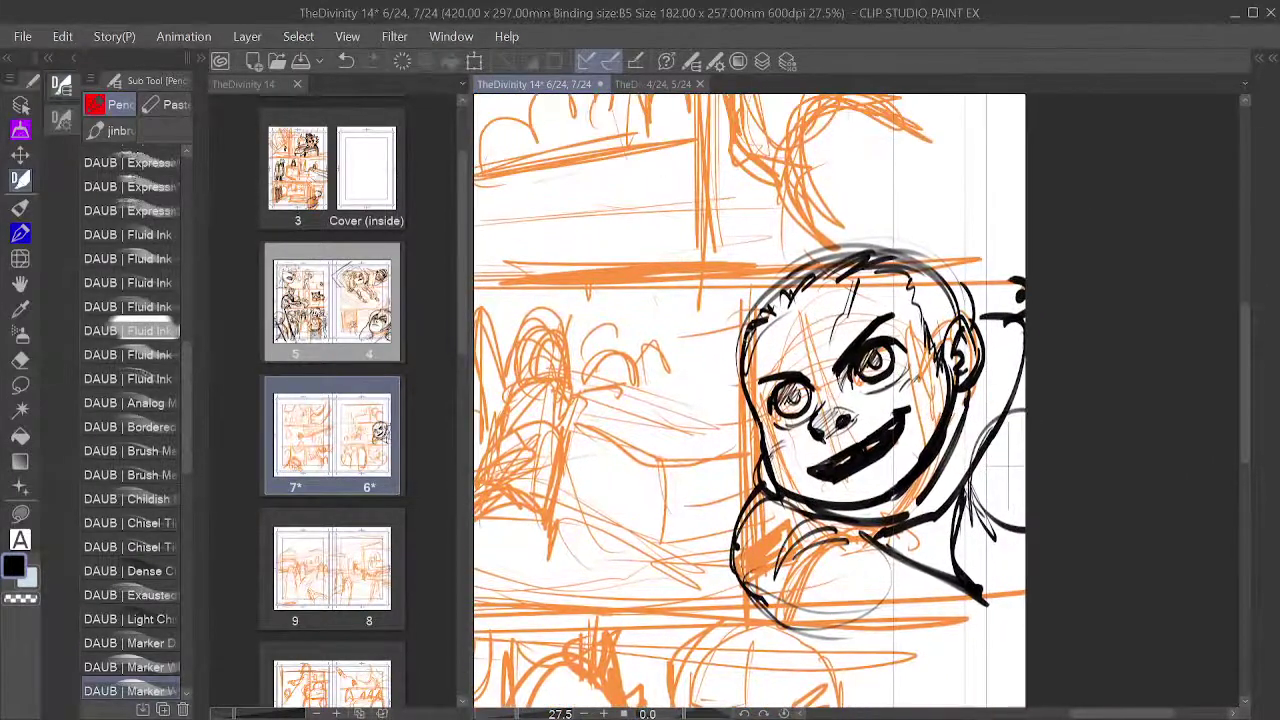
Step: Hatch the grinning character's short hair in black across the skull and down the temple to the ear
mouse_move(788, 270)
mouse_down()
mouse_move(742, 334)
mouse_move(774, 300)
mouse_up()
mouse_move(820, 248)
mouse_down()
mouse_move(790, 296)
mouse_move(822, 282)
mouse_move(747, 350)
mouse_up()
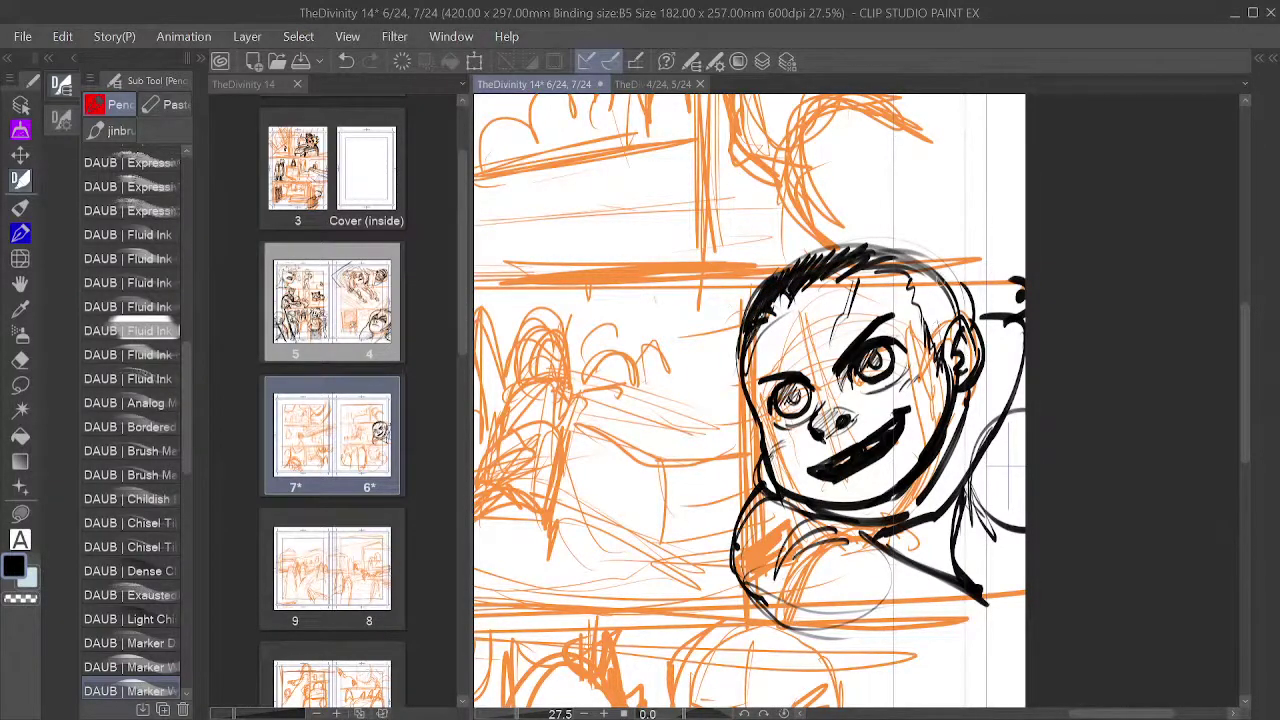
mouse_move(924, 258)
mouse_down()
mouse_move(906, 286)
mouse_move(922, 330)
mouse_up()
drag(956, 300, 930, 342)
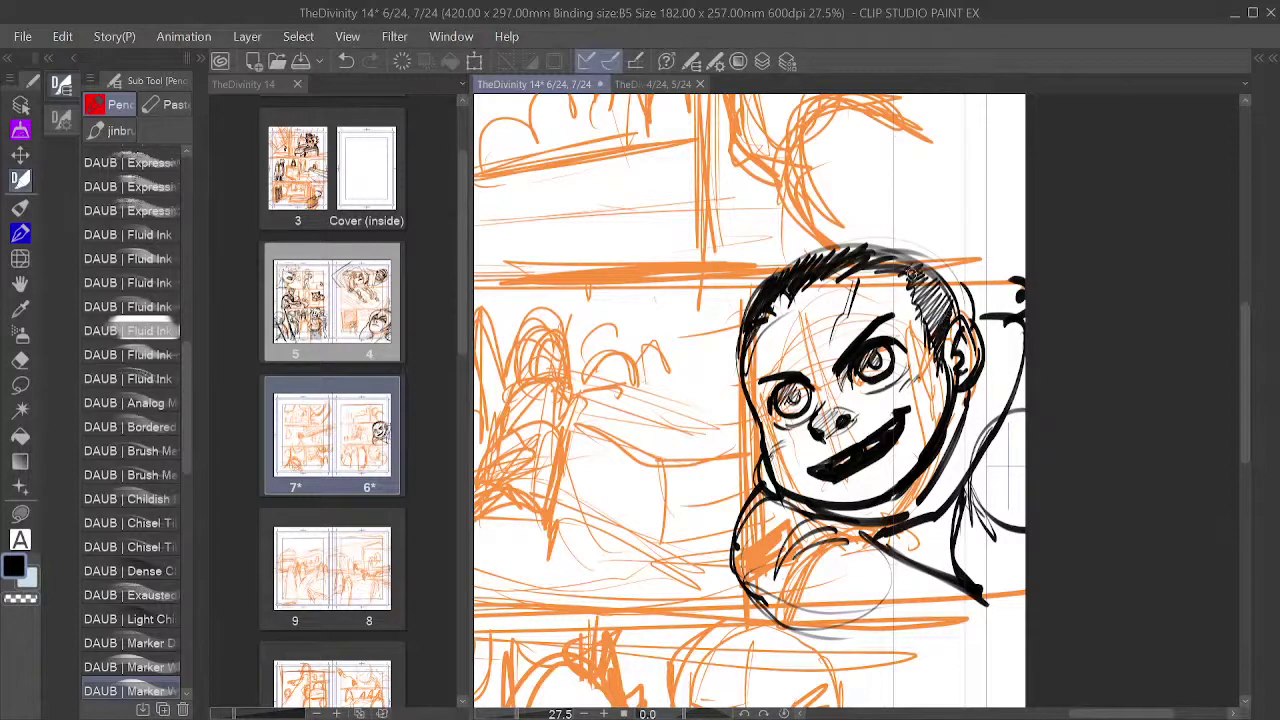
Step: Hatch a shadow under the grinning character's chin and up along the jaw towards the ear
mouse_move(905, 390)
mouse_down()
mouse_move(986, 322)
mouse_move(916, 384)
mouse_move(932, 325)
mouse_move(960, 335)
mouse_move(951, 373)
mouse_move(1003, 321)
mouse_move(959, 297)
mouse_move(985, 301)
mouse_up()
mouse_move(1031, 332)
mouse_down()
mouse_move(1109, 278)
mouse_move(1075, 291)
mouse_up()
mouse_move(1090, 300)
mouse_down()
mouse_move(1125, 312)
mouse_move(1004, 323)
mouse_up()
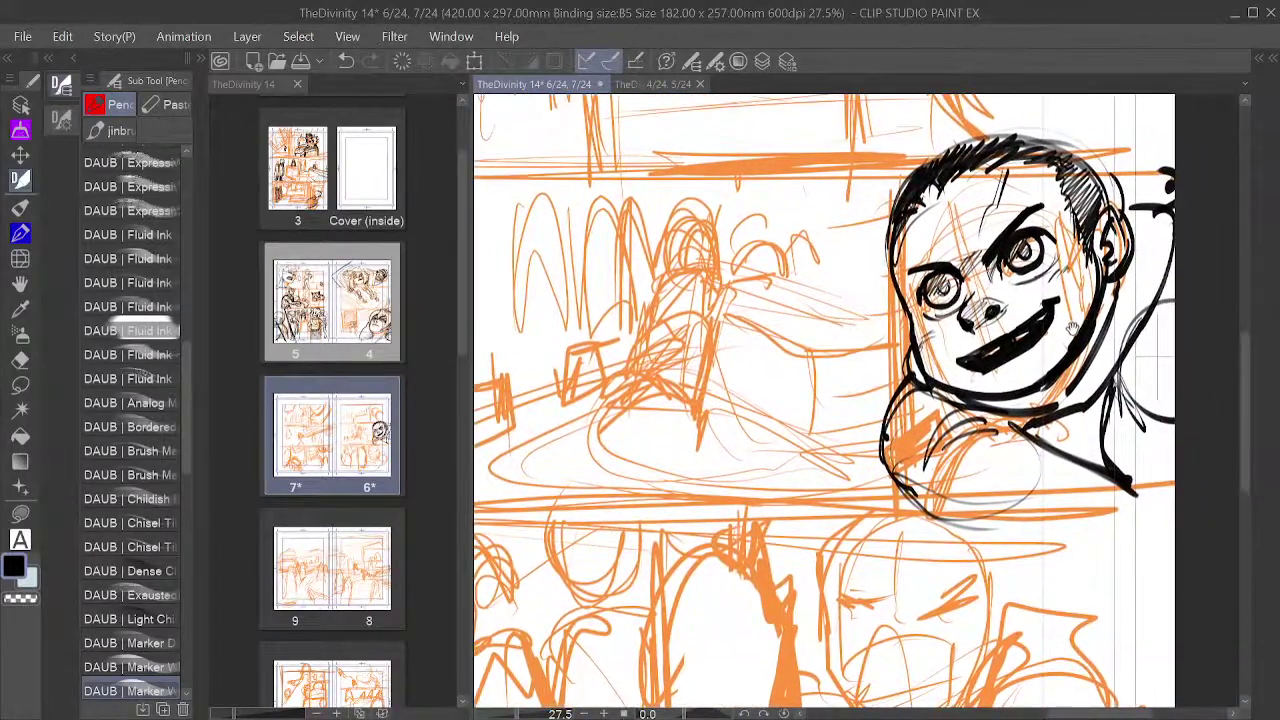
drag(1109, 348, 1030, 345)
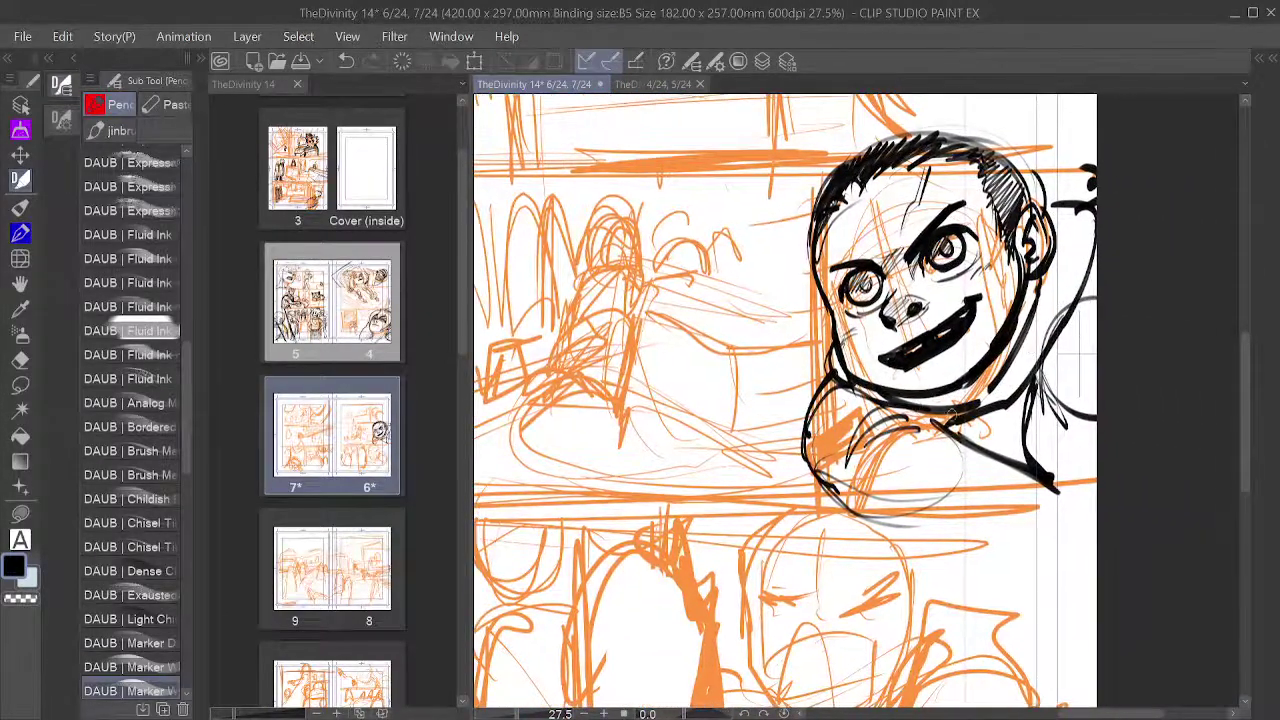
mouse_move(940, 410)
mouse_down()
mouse_move(1000, 366)
mouse_move(1016, 336)
mouse_move(988, 404)
mouse_up()
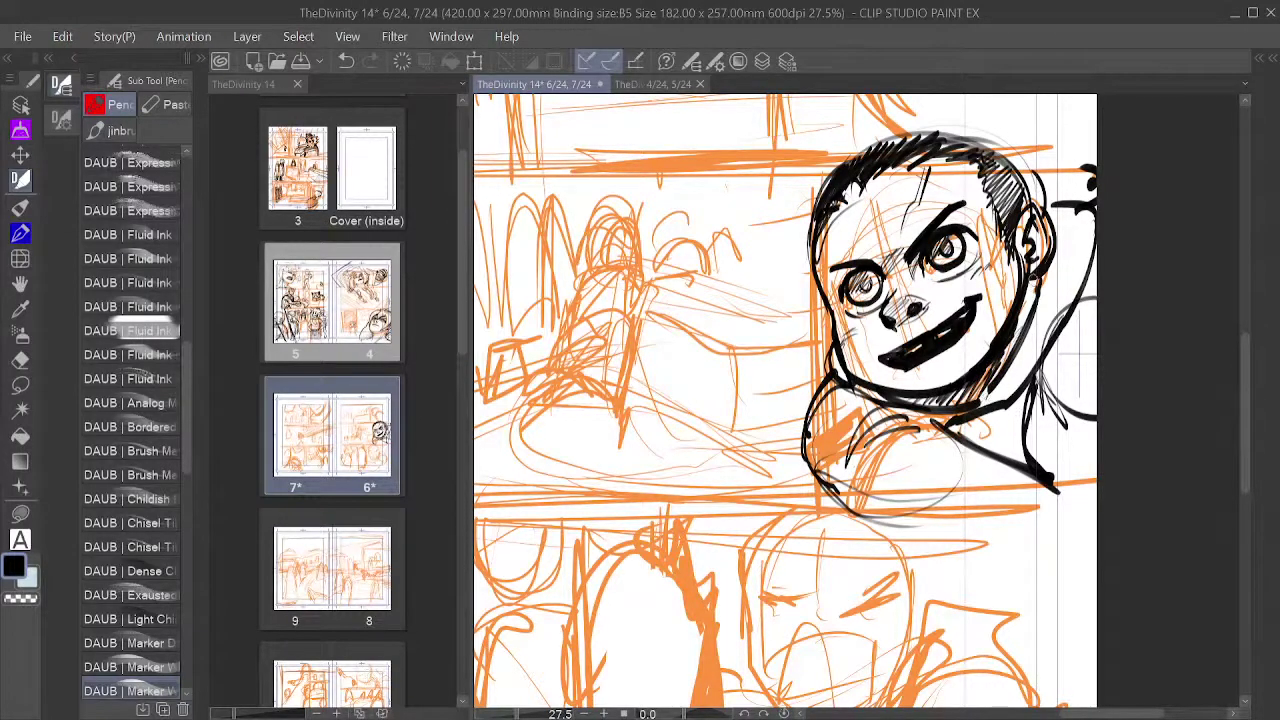
drag(1034, 277, 1003, 363)
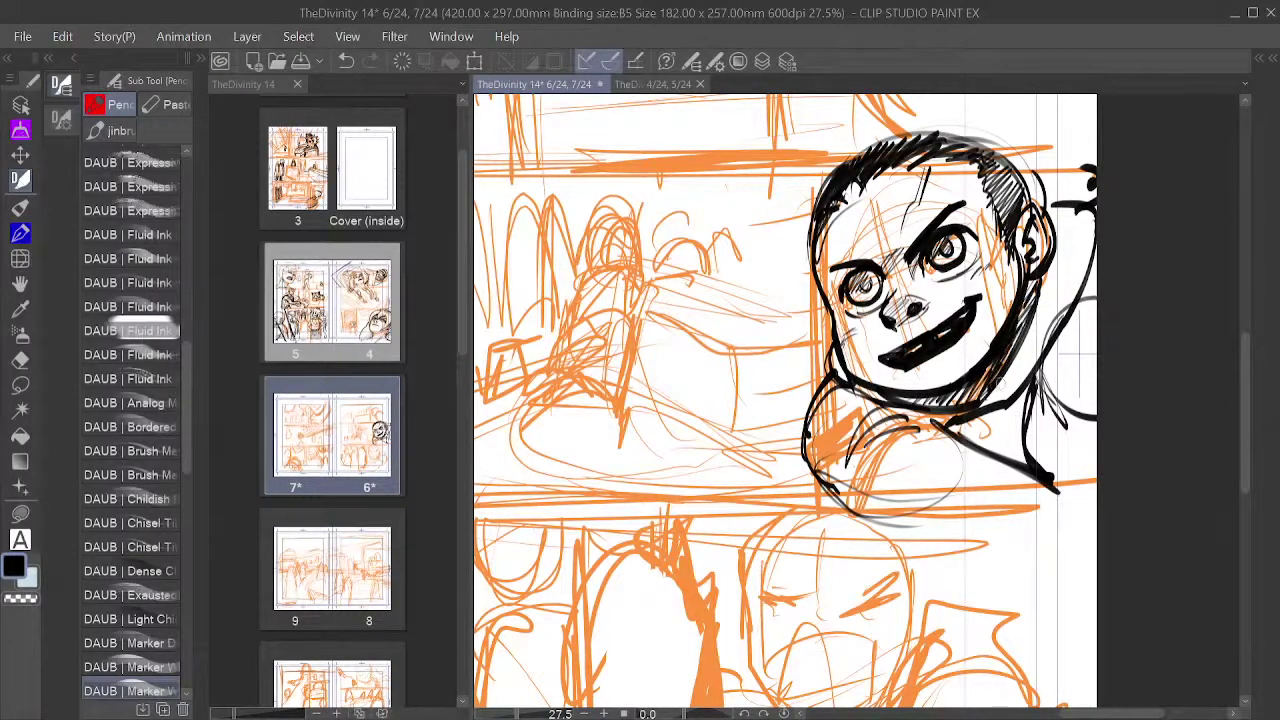
drag(937, 451, 1020, 478)
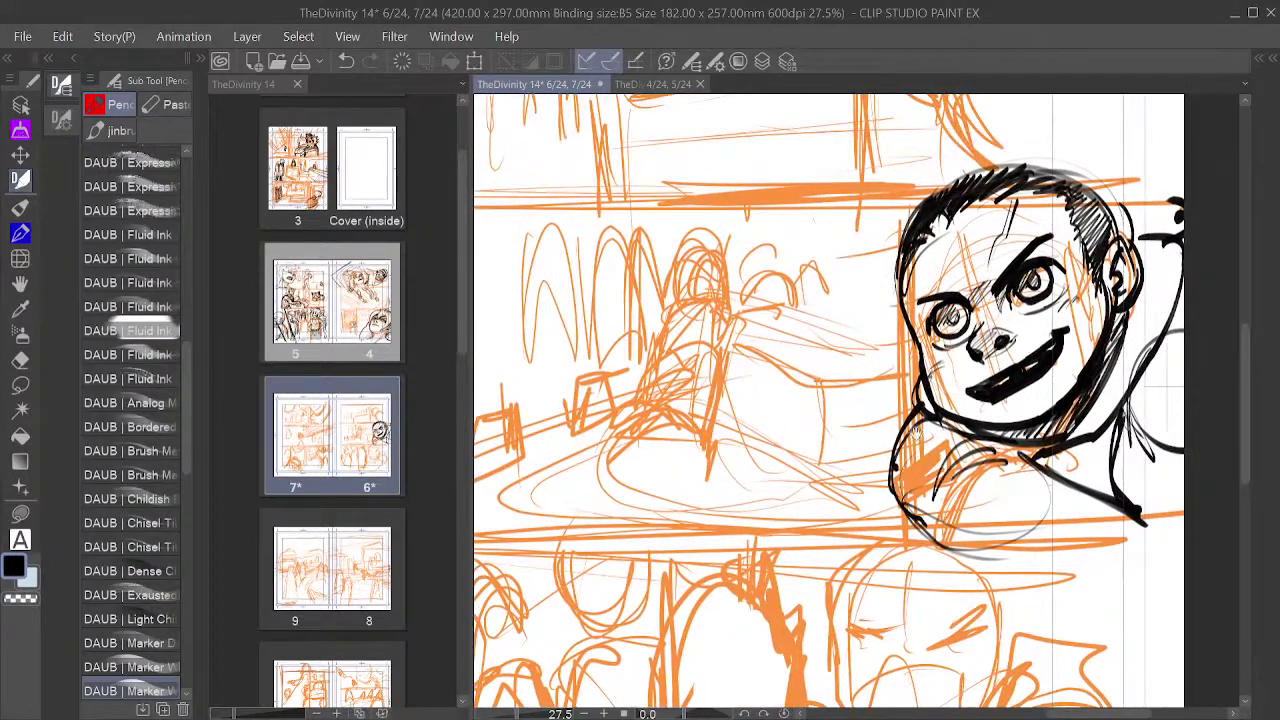
scroll(915, 434, down, 1)
drag(900, 422, 1024, 467)
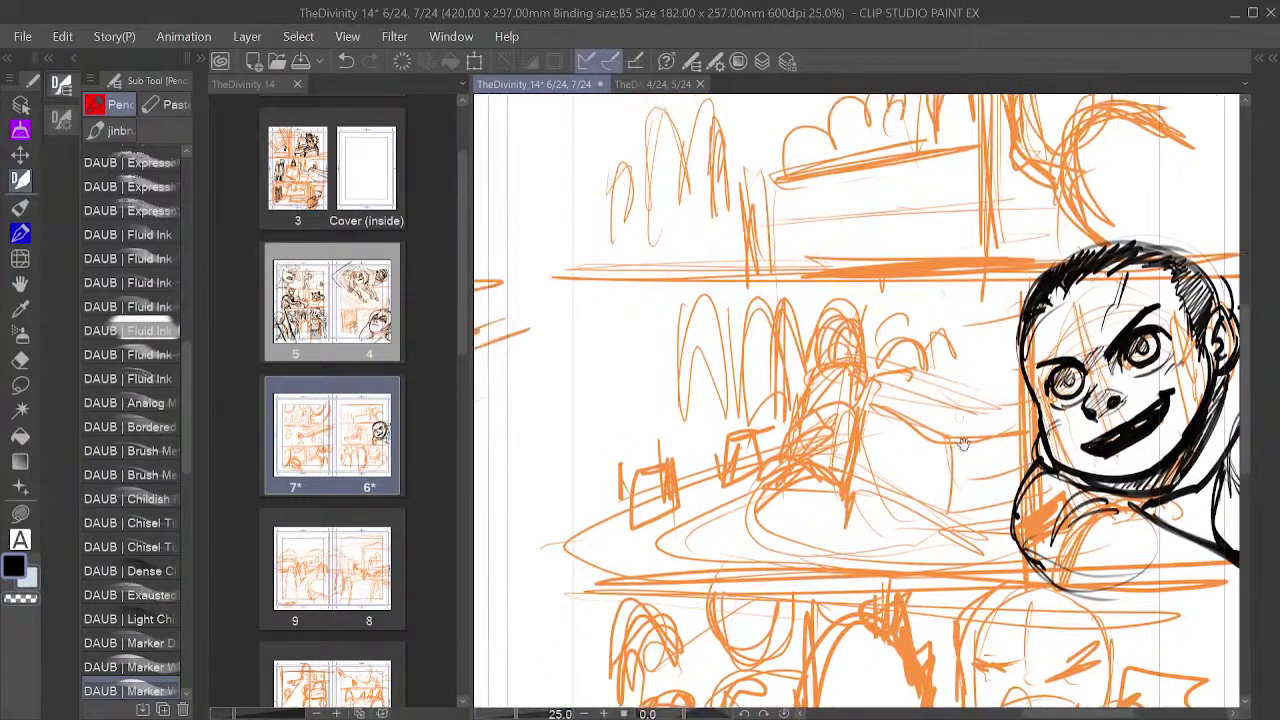
Step: Draw three small standing figures and outline the hunched figure's head, ear, back and arm in page 6's top panel
click(652, 84)
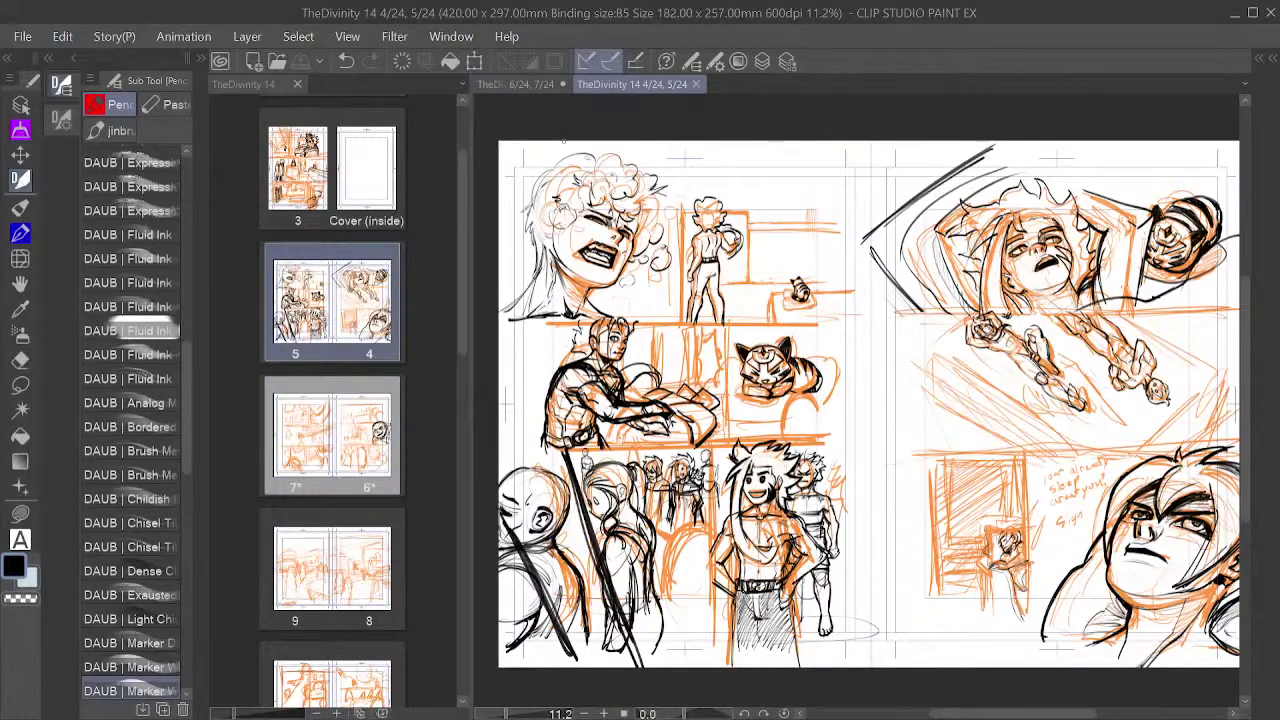
click(530, 86)
drag(1109, 349, 944, 468)
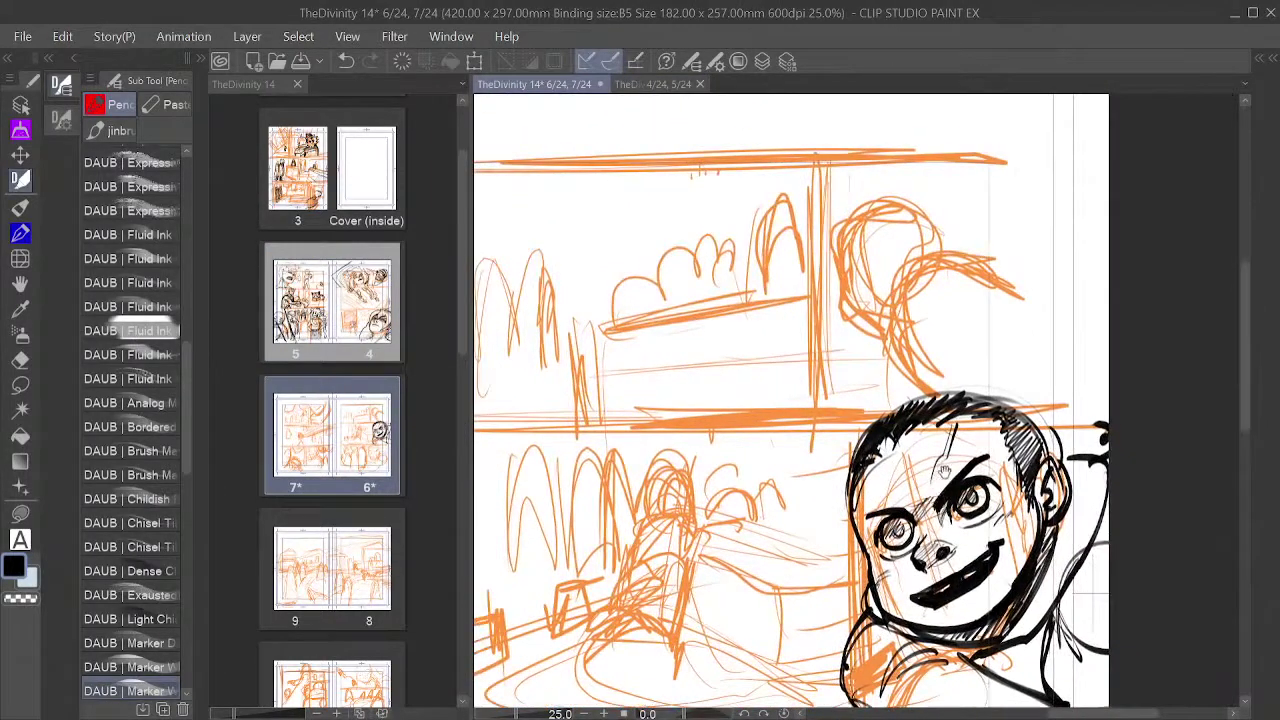
click(764, 62)
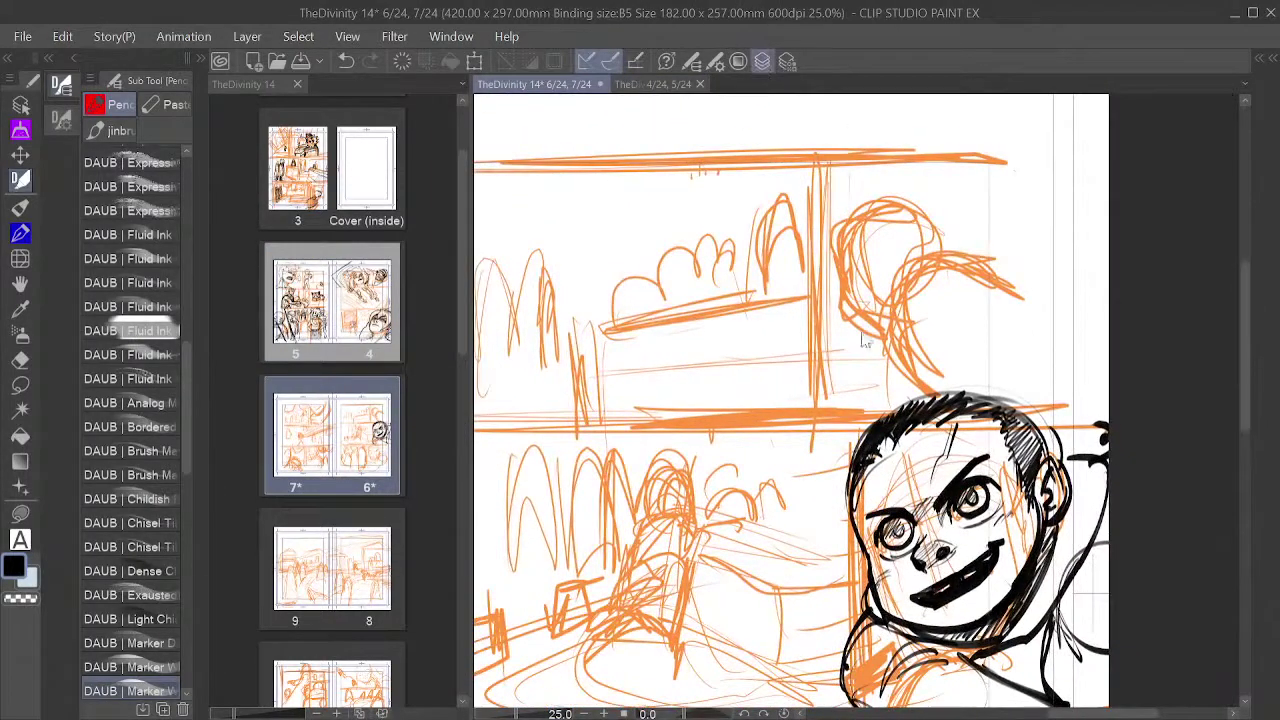
click(766, 343)
click(722, 381)
mouse_move(1047, 354)
mouse_down()
mouse_move(897, 357)
mouse_move(988, 360)
mouse_move(886, 432)
mouse_up()
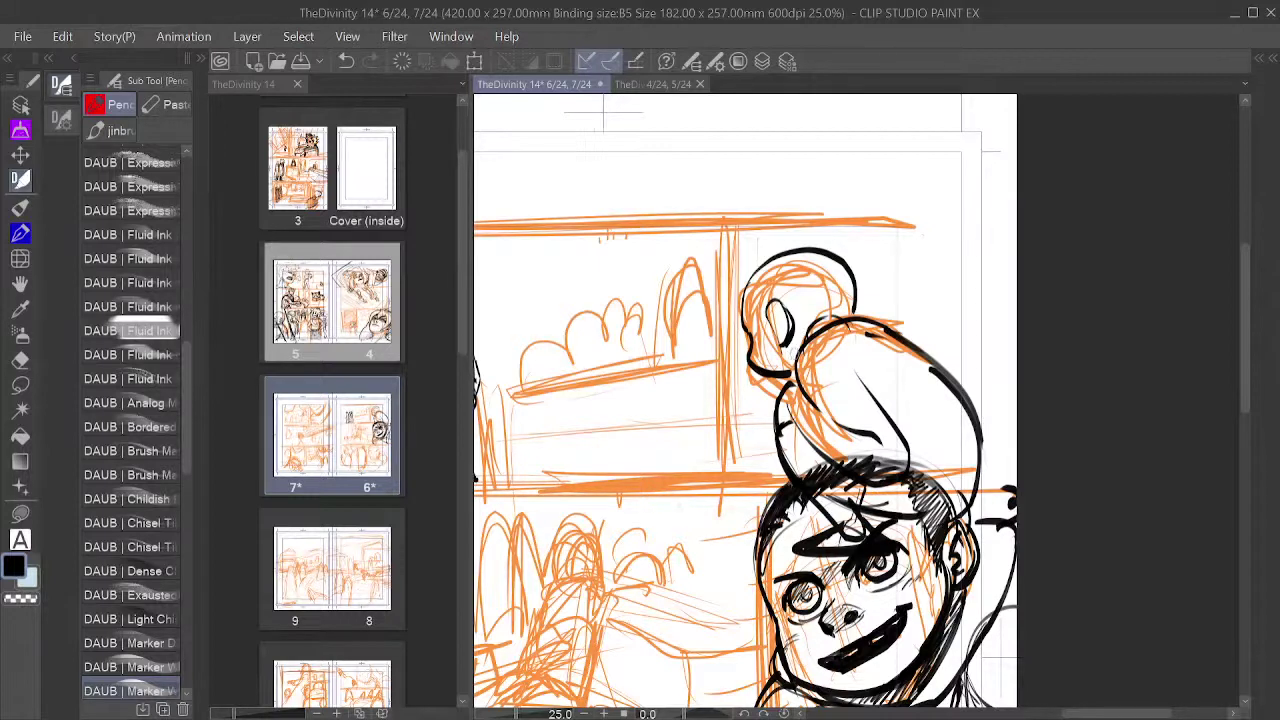
Step: Add the hunched figure's mouth, inner ear and hairline, and outline a large puffy hair bun behind the head
mouse_move(790, 370)
mouse_down()
mouse_move(760, 373)
mouse_move(778, 360)
mouse_move(777, 372)
mouse_up()
drag(774, 309, 781, 336)
mouse_move(745, 301)
mouse_down()
mouse_move(766, 312)
mouse_move(746, 281)
mouse_move(778, 255)
mouse_move(808, 278)
mouse_up()
mouse_move(799, 271)
mouse_down()
mouse_move(803, 248)
mouse_move(812, 272)
mouse_move(790, 226)
mouse_move(840, 157)
mouse_move(885, 198)
mouse_move(918, 266)
mouse_move(884, 286)
mouse_move(920, 258)
mouse_move(832, 268)
mouse_move(912, 284)
mouse_move(918, 274)
mouse_up()
mouse_move(857, 303)
mouse_down()
mouse_move(853, 323)
mouse_move(809, 333)
mouse_move(838, 319)
mouse_up()
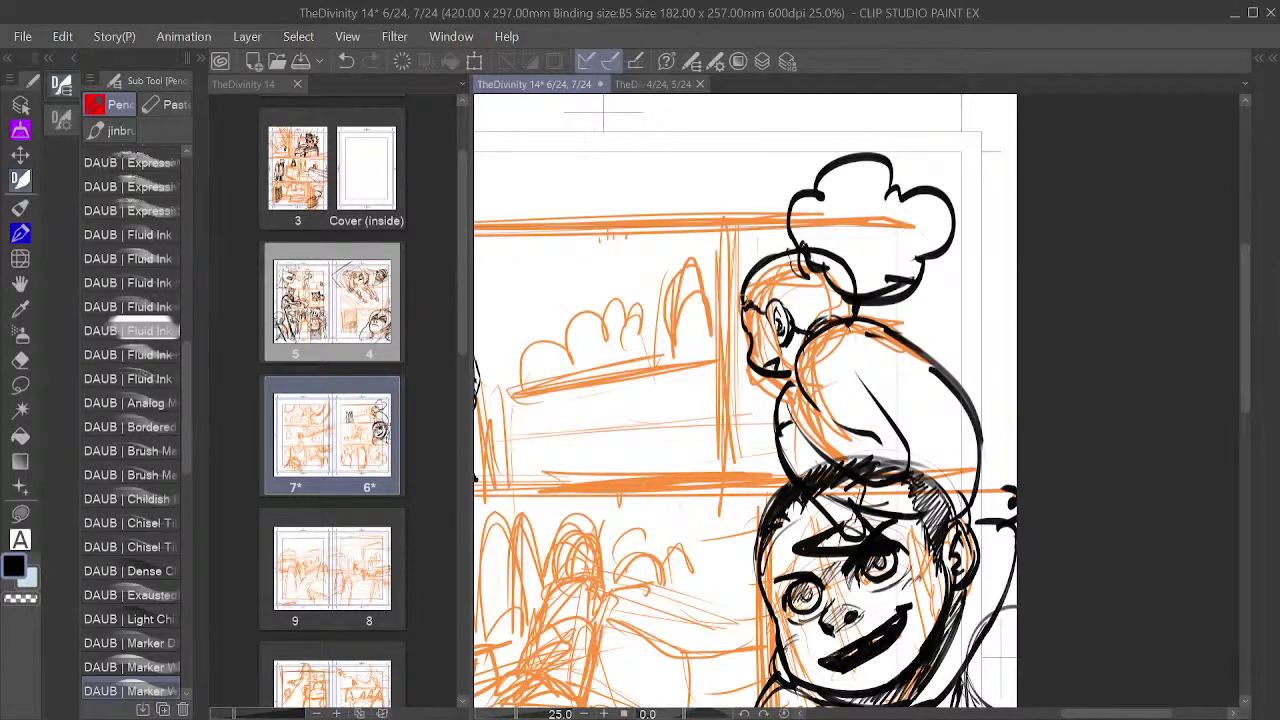
Step: Hatch the hair on the hunched figure's head with dense diagonal black strokes from forehead to nape
mouse_move(754, 266)
mouse_down()
mouse_move(802, 247)
mouse_move(742, 296)
mouse_move(744, 320)
mouse_up()
drag(764, 262, 748, 294)
mouse_move(788, 244)
mouse_down()
mouse_move(752, 290)
mouse_move(778, 318)
mouse_up()
mouse_move(820, 270)
mouse_down()
mouse_move(786, 318)
mouse_move(804, 336)
mouse_up()
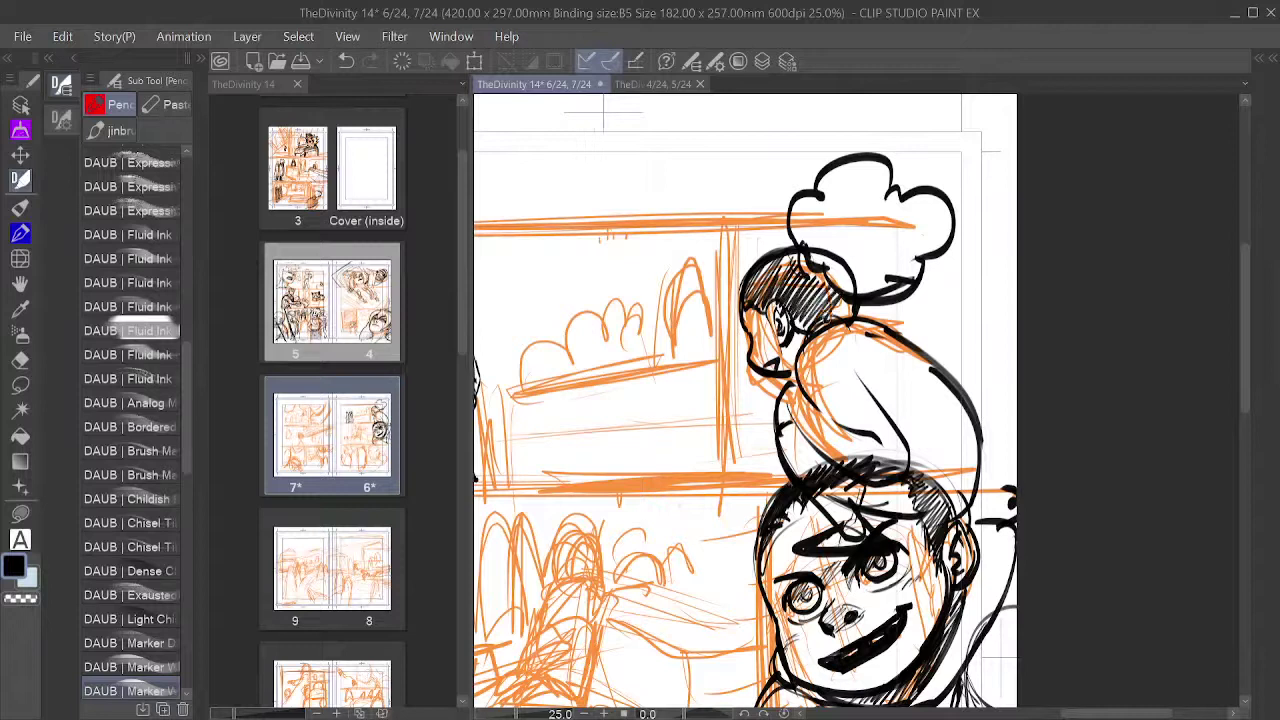
drag(850, 296, 822, 326)
drag(862, 298, 832, 320)
drag(846, 270, 806, 318)
Step: Fill the hunched figure's puffy hair bun with diagonal hatching strokes across its whole shape
drag(814, 192, 790, 226)
drag(828, 204, 800, 244)
drag(838, 220, 810, 246)
drag(850, 222, 818, 262)
drag(862, 242, 828, 292)
mouse_move(886, 248)
mouse_down()
mouse_move(844, 292)
mouse_move(858, 294)
mouse_up()
drag(908, 266, 878, 288)
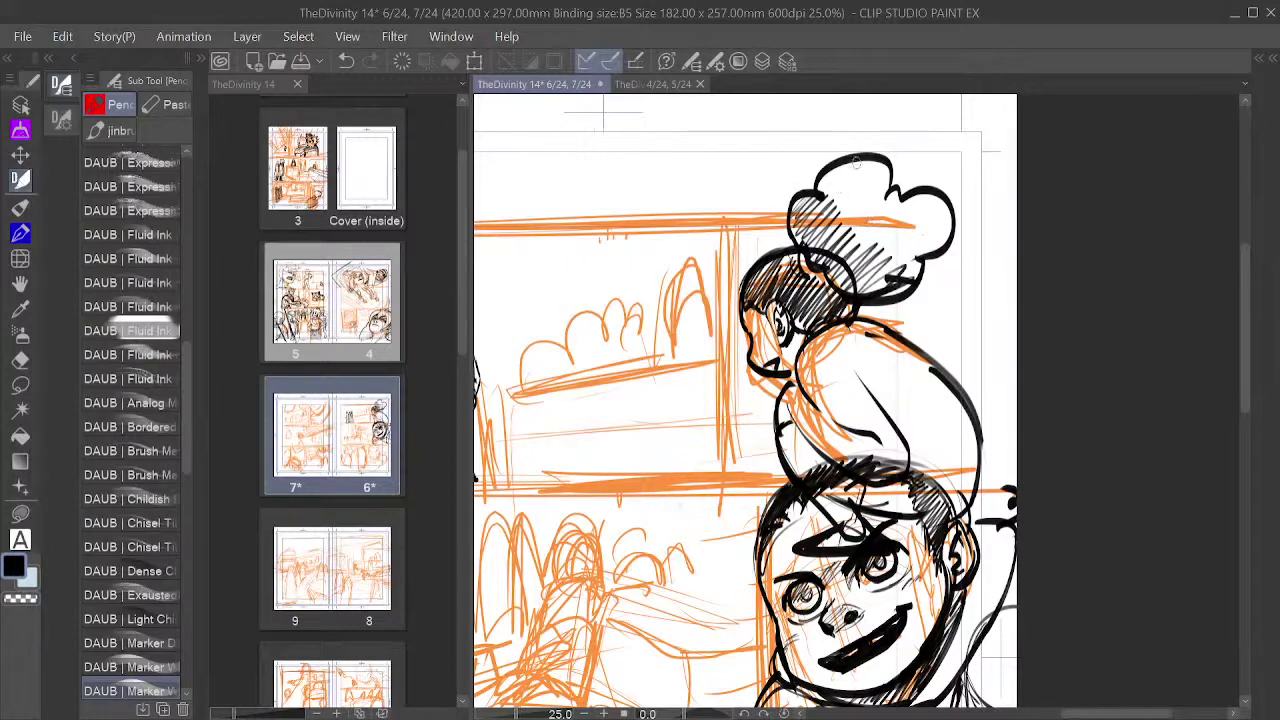
drag(850, 156, 826, 184)
drag(866, 160, 834, 212)
mouse_move(884, 180)
mouse_down()
mouse_move(842, 228)
mouse_move(852, 236)
mouse_up()
mouse_move(904, 204)
mouse_down()
mouse_move(870, 246)
mouse_move(880, 240)
mouse_up()
drag(930, 204, 888, 264)
drag(948, 224, 902, 286)
drag(934, 260, 896, 298)
Step: Draw a thick collar around the hunched figure's neck and add light hatching along the crease of the sleeve
drag(889, 445, 872, 388)
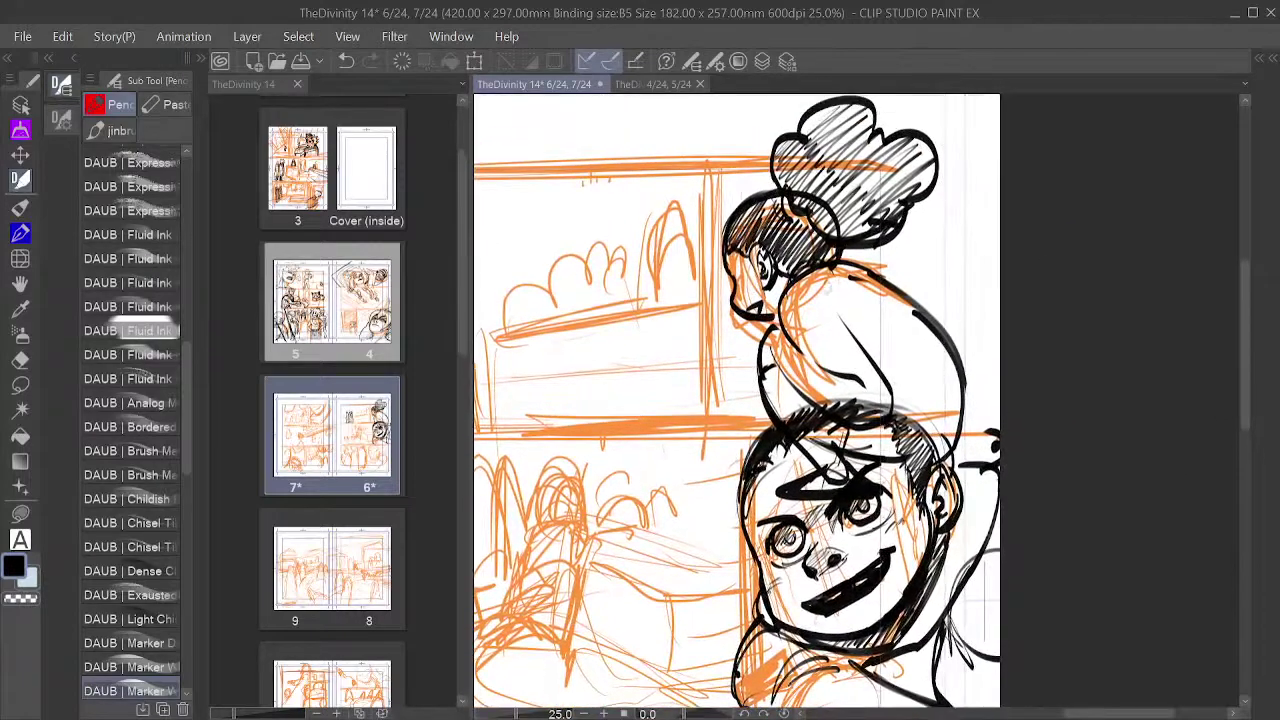
drag(781, 322, 886, 273)
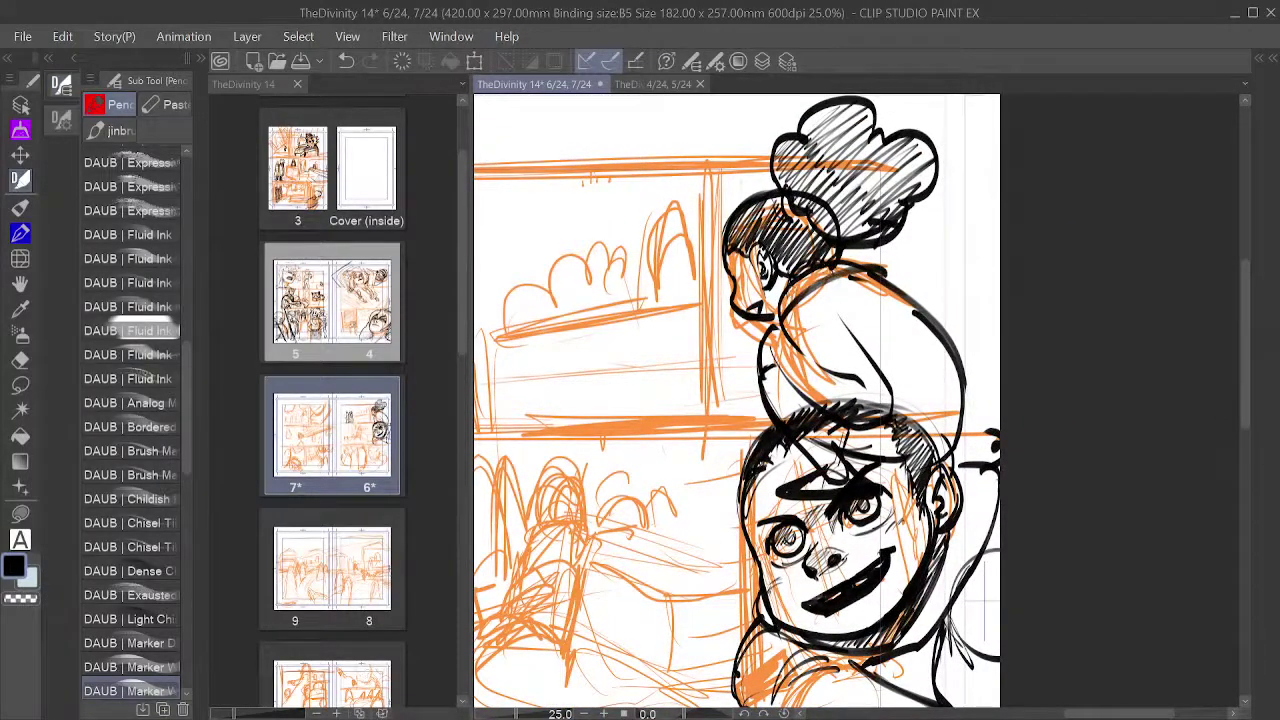
mouse_move(793, 284)
mouse_down()
mouse_move(868, 242)
mouse_move(857, 242)
mouse_move(882, 256)
mouse_move(884, 270)
mouse_move(778, 320)
mouse_up()
mouse_move(794, 274)
mouse_down()
mouse_move(776, 316)
mouse_move(903, 393)
mouse_up()
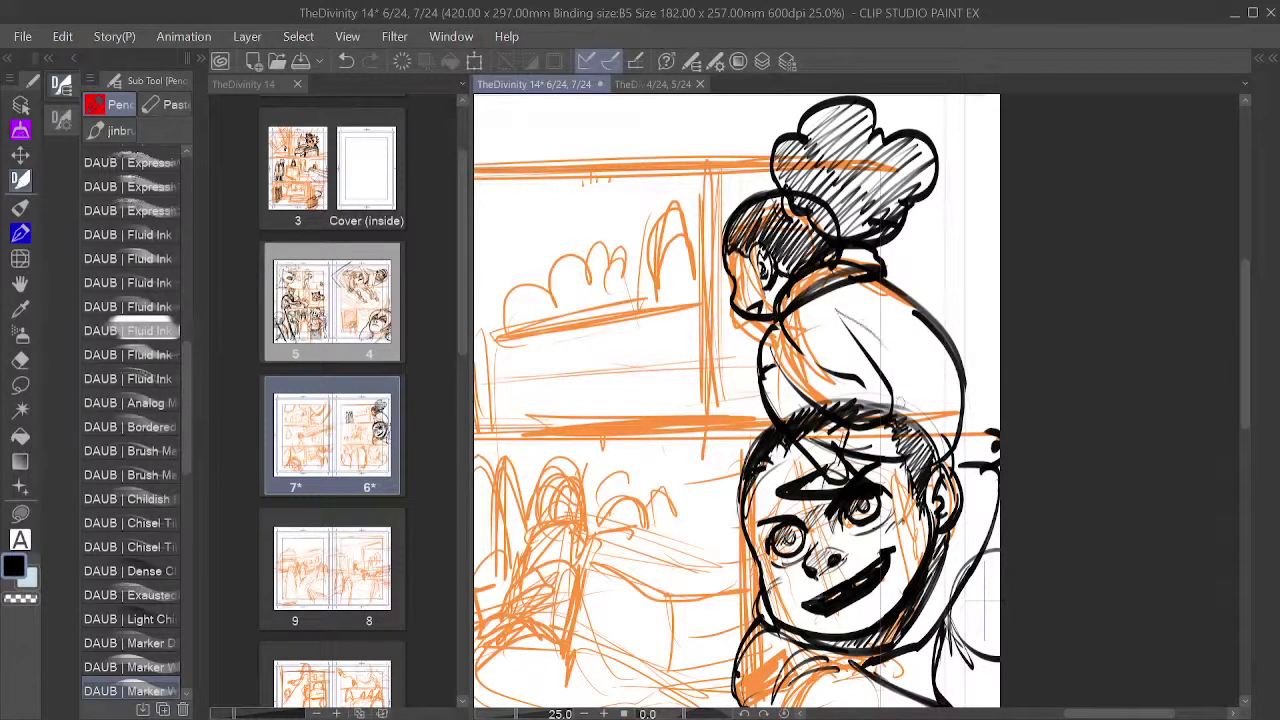
drag(844, 312, 875, 355)
Step: Save the page 6–7 spread
scroll(937, 393, down, 2)
drag(876, 348, 940, 353)
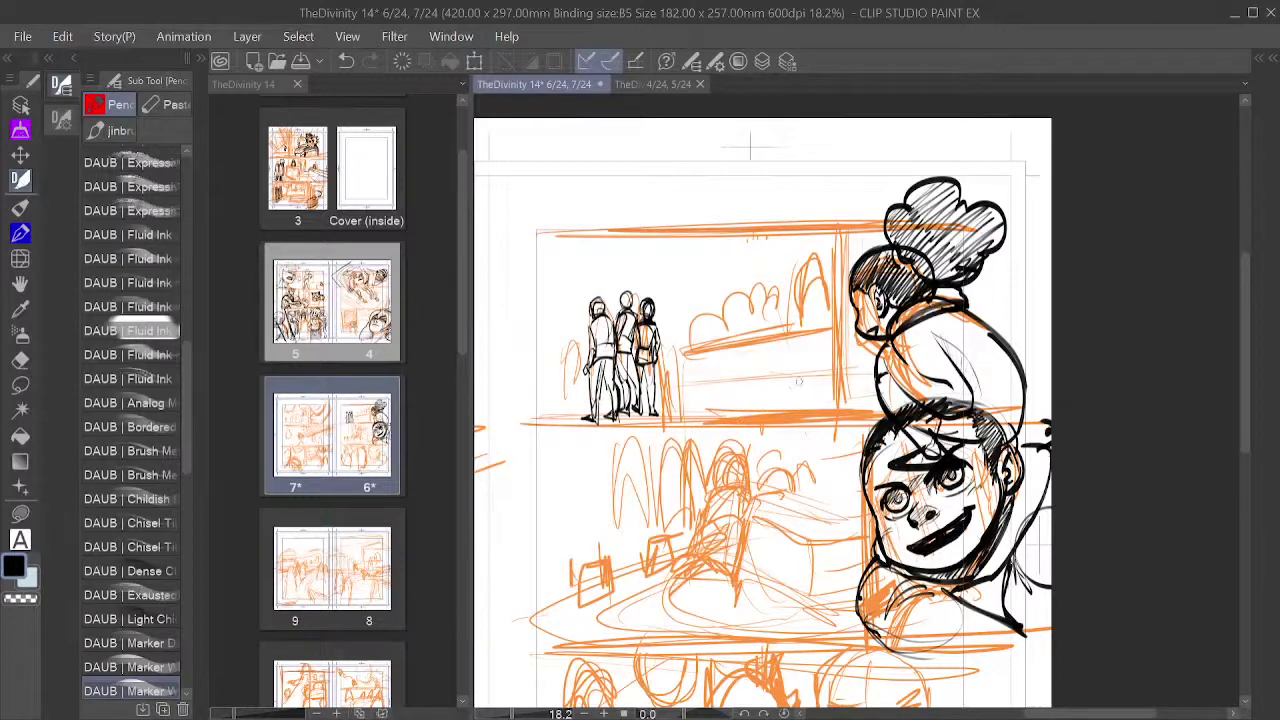
key(ctrl+s)
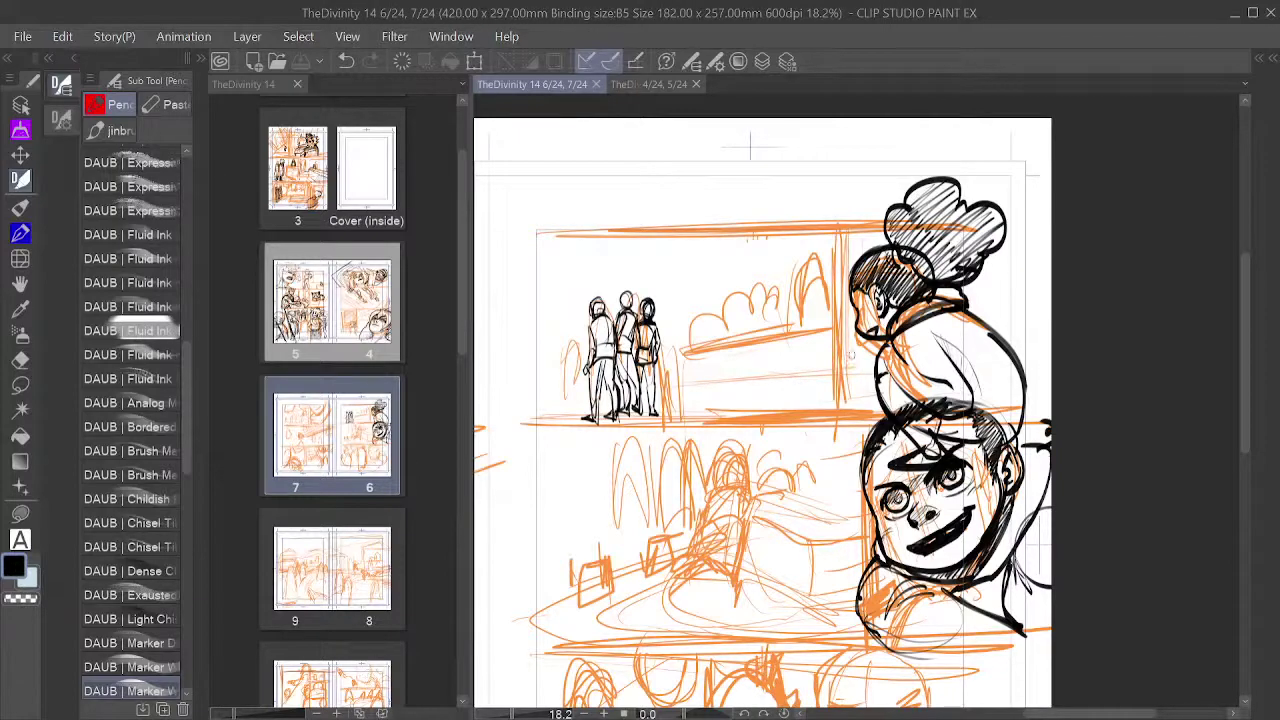
scroll(853, 353, up, 3)
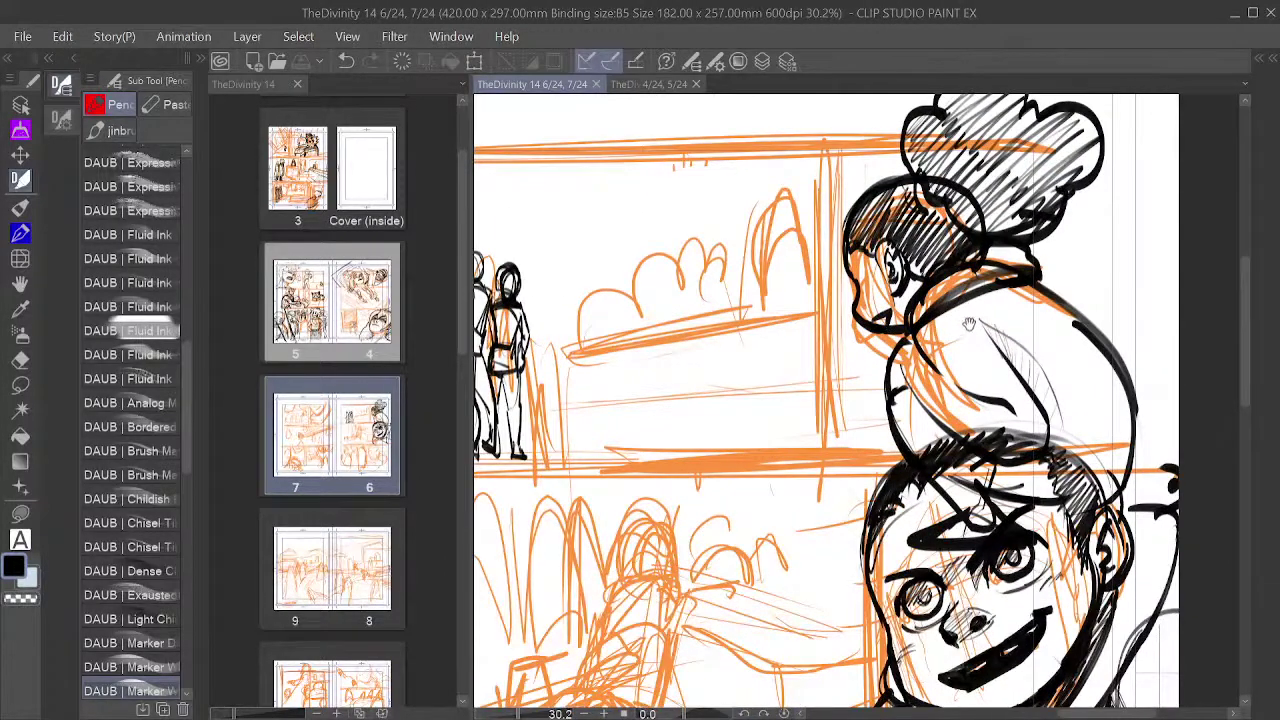
drag(967, 326, 895, 261)
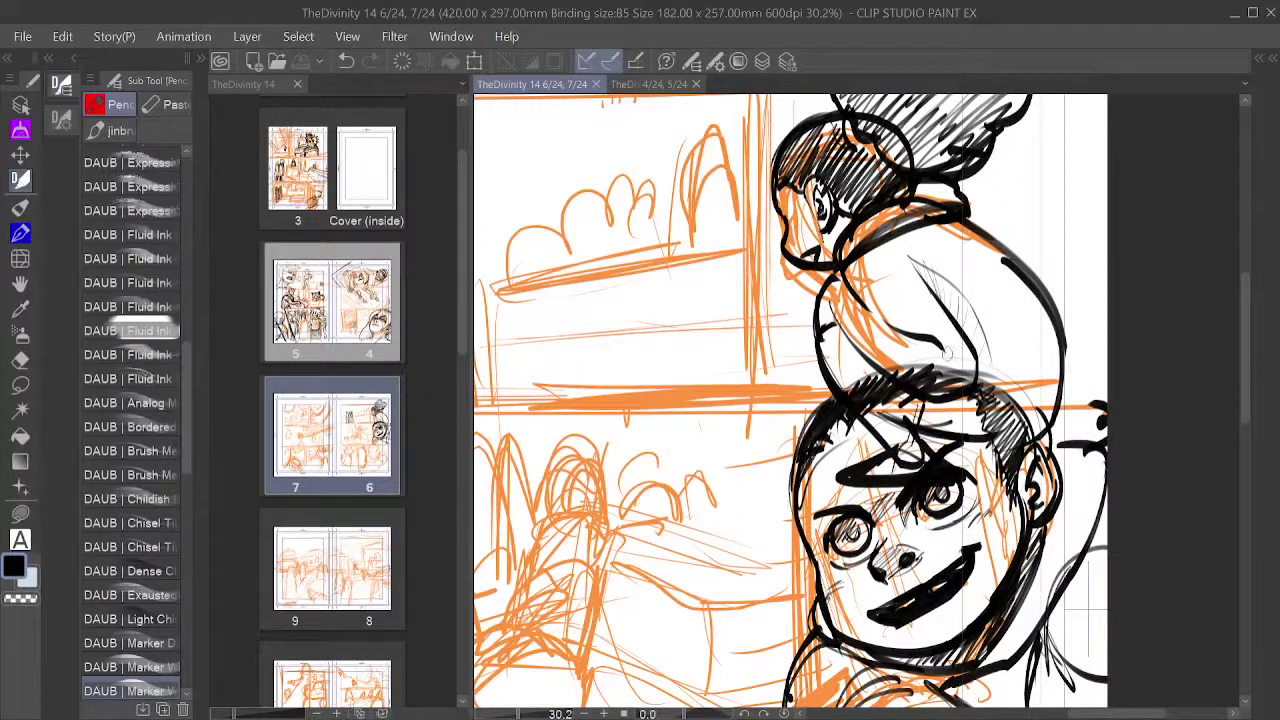
drag(190, 408, 189, 475)
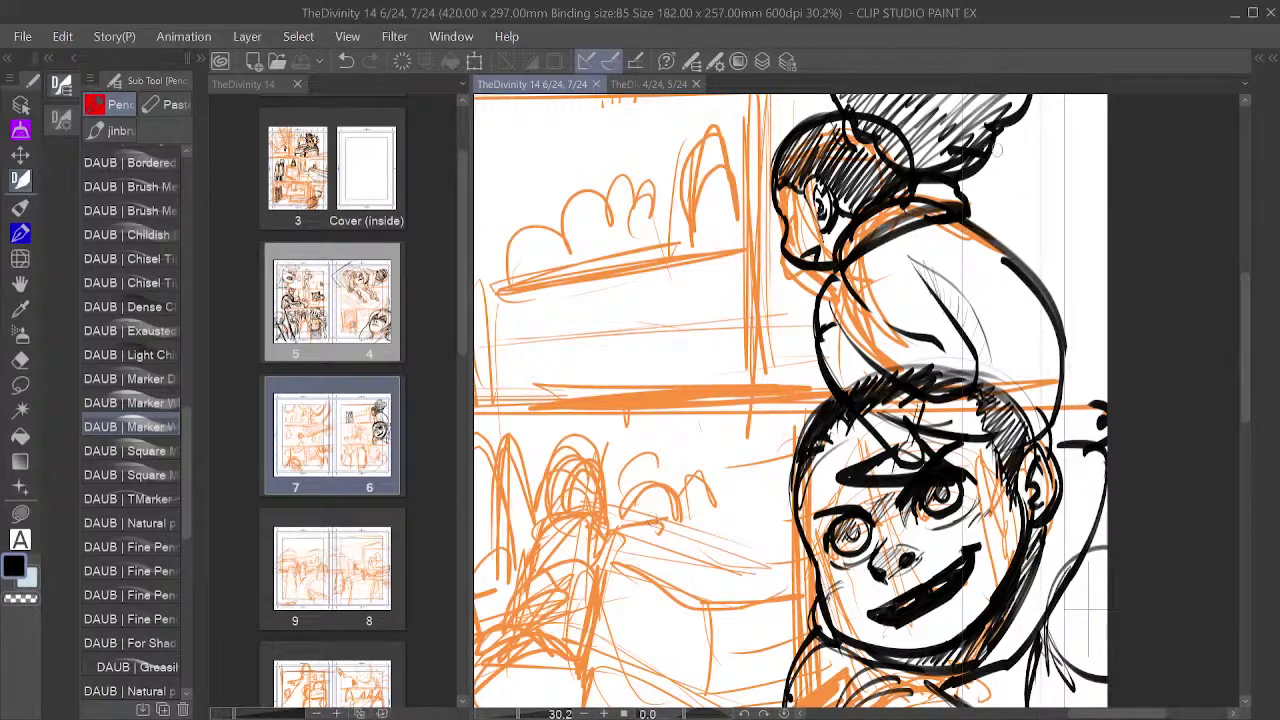
mouse_move(1023, 205)
mouse_down()
mouse_move(1070, 296)
mouse_move(1075, 378)
mouse_up()
mouse_move(744, 263)
mouse_down()
mouse_move(732, 334)
mouse_move(766, 524)
mouse_up()
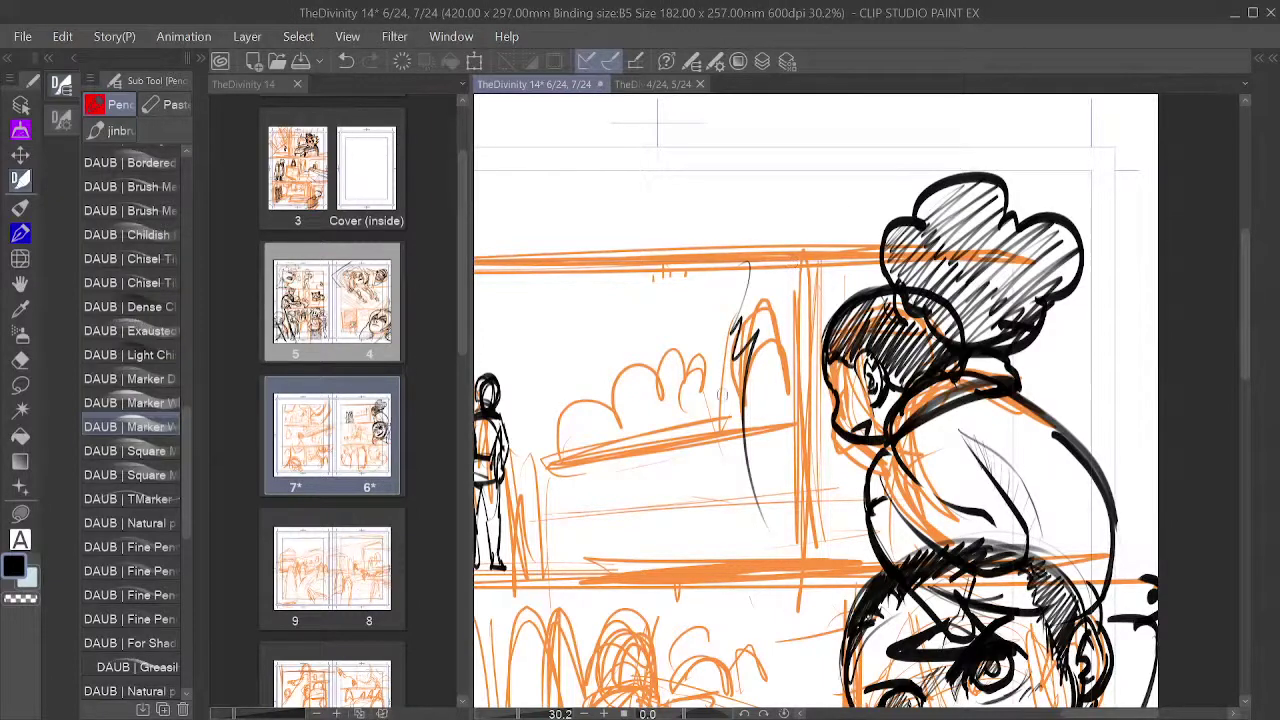
mouse_move(719, 396)
mouse_down()
mouse_move(779, 386)
mouse_move(830, 290)
mouse_up()
key(ctrl+z)
key(ctrl+z)
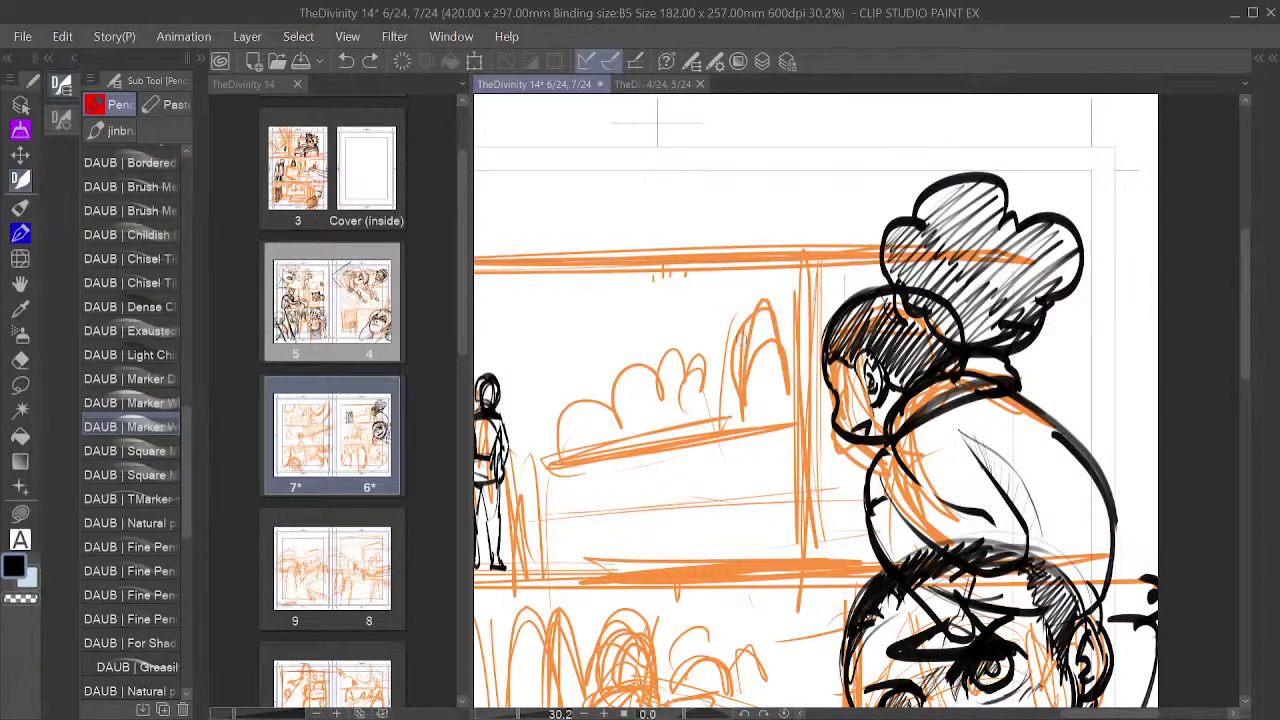
mouse_move(738, 326)
mouse_down()
mouse_move(766, 292)
mouse_move(745, 442)
mouse_up()
drag(758, 292, 798, 438)
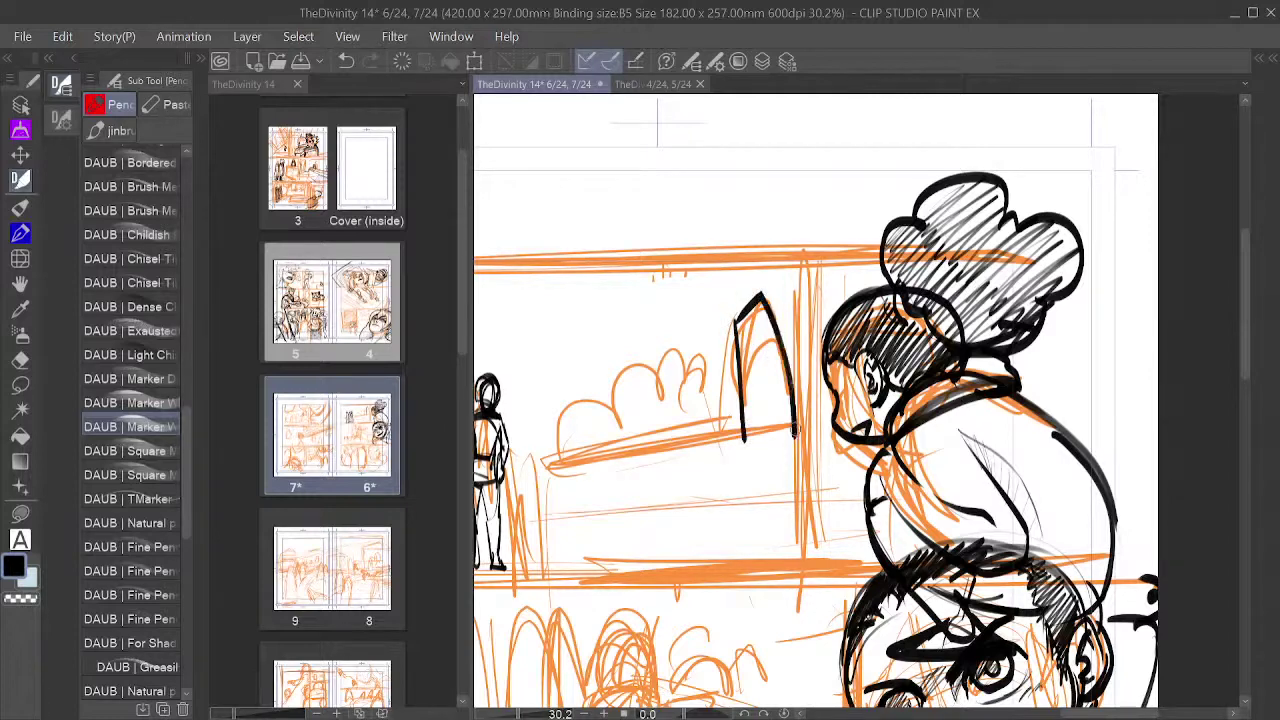
key(ctrl+z)
key(ctrl+z)
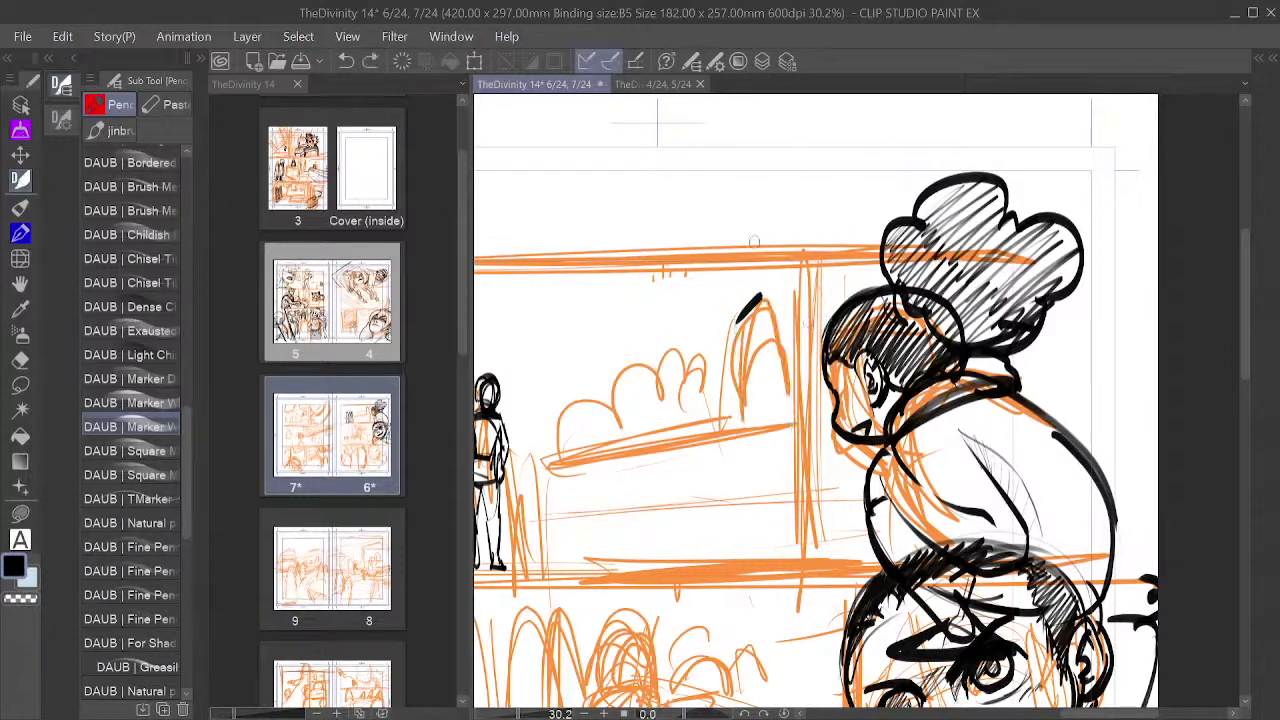
drag(736, 316, 740, 455)
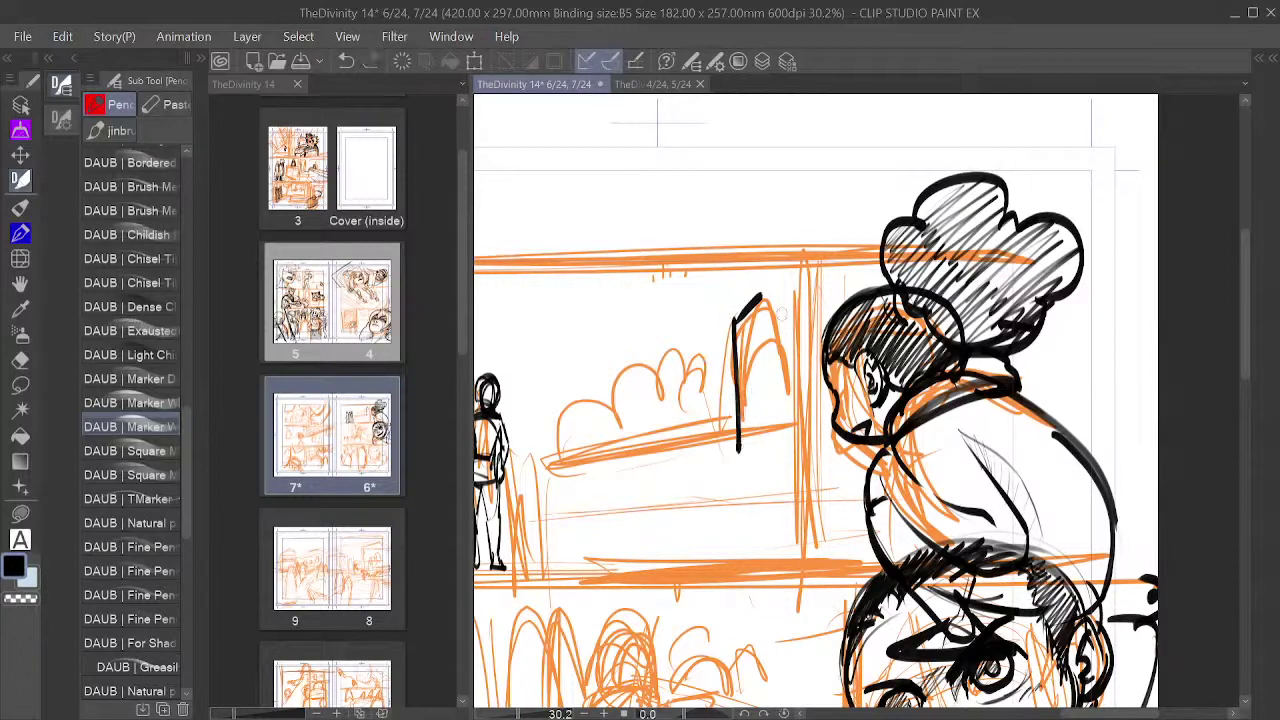
drag(764, 292, 802, 432)
key(ctrl+z)
key(ctrl+z)
Step: Outline the head, outer arm and sides of the small figure behind the counter in the top panel
drag(731, 320, 741, 364)
mouse_move(733, 319)
mouse_down()
mouse_move(742, 362)
mouse_move(757, 302)
mouse_move(768, 336)
mouse_move(742, 358)
mouse_up()
drag(770, 335, 712, 388)
key(ctrl+z)
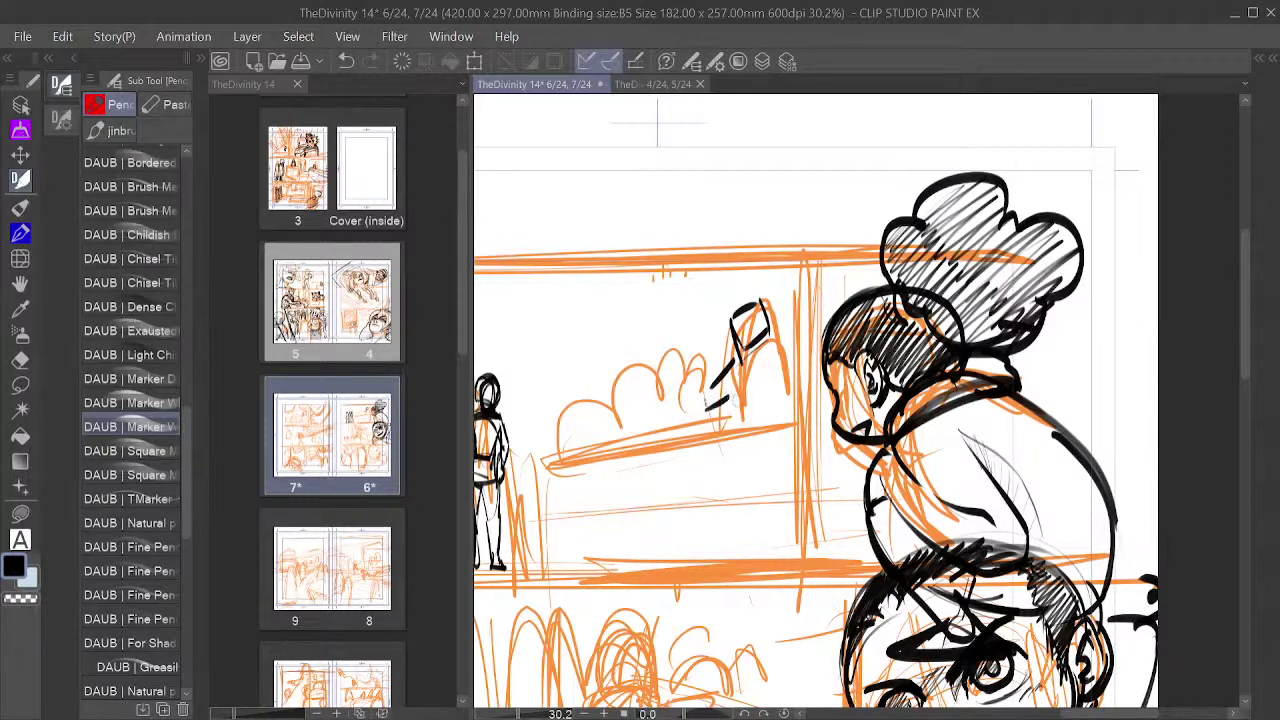
drag(738, 368, 748, 434)
drag(774, 338, 798, 414)
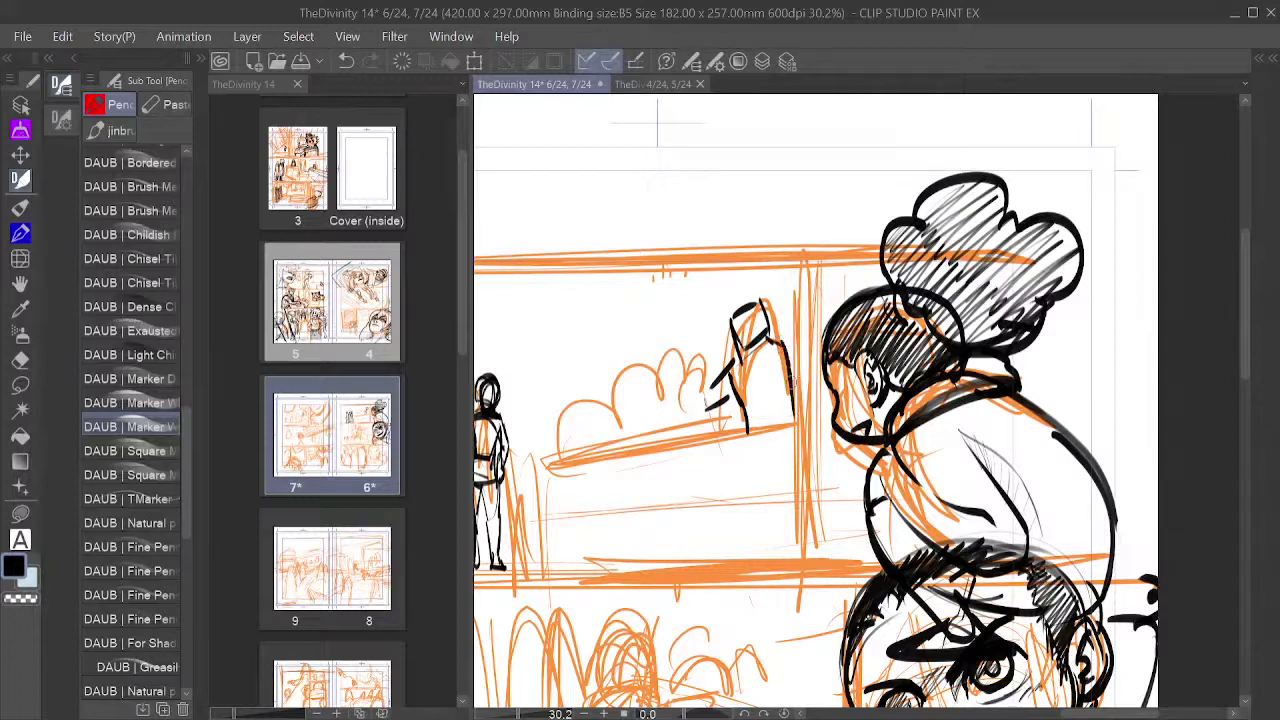
Step: Add the shoulder, inner torso lines and bent arm to the figure behind the counter
drag(788, 366, 804, 420)
mouse_move(766, 340)
mouse_down()
mouse_move(788, 358)
mouse_move(794, 430)
mouse_up()
drag(760, 386, 771, 420)
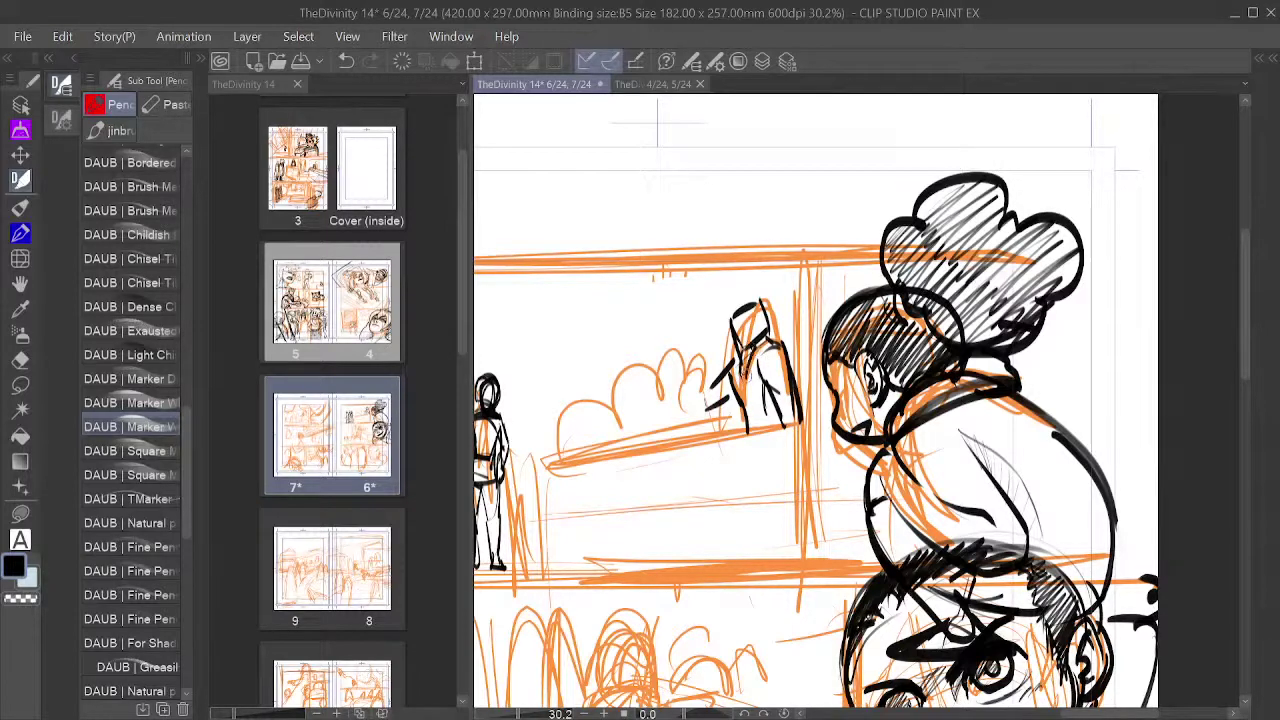
drag(774, 341, 758, 355)
mouse_move(766, 337)
mouse_down()
mouse_move(772, 430)
mouse_move(740, 422)
mouse_move(756, 418)
mouse_up()
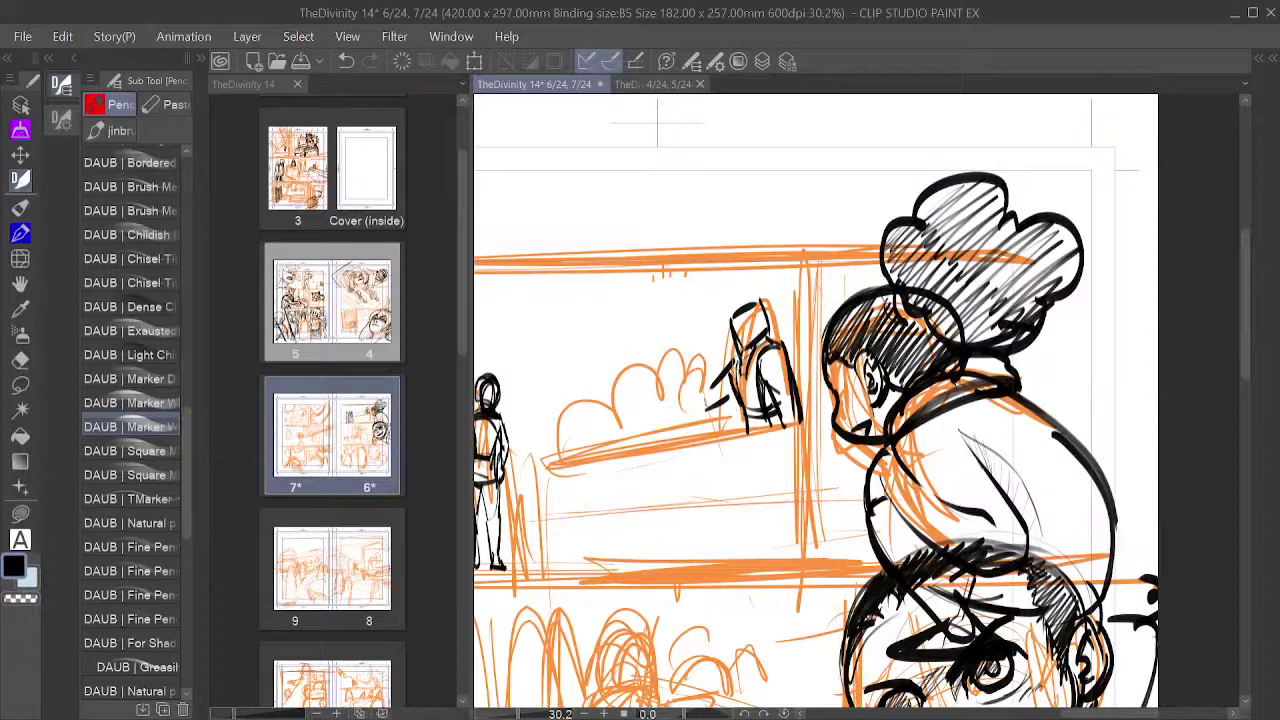
mouse_move(703, 400)
mouse_down()
mouse_move(726, 372)
mouse_move(742, 380)
mouse_up()
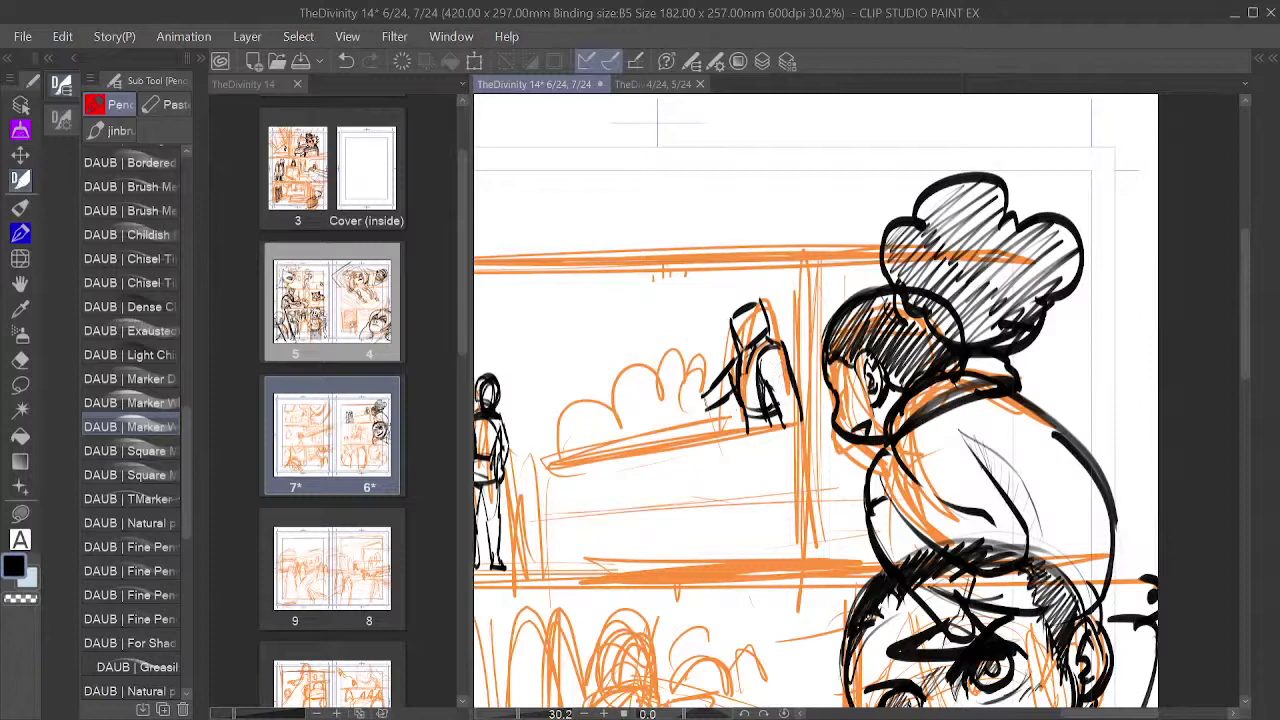
Step: Draw the counter figure's forearms and hands, with one arm reaching out over the counter and the other resting on it
mouse_move(762, 372)
mouse_down()
mouse_move(784, 388)
mouse_move(728, 379)
mouse_move(736, 360)
mouse_up()
mouse_move(786, 410)
mouse_down()
mouse_move(796, 424)
mouse_move(782, 404)
mouse_move(798, 408)
mouse_move(736, 430)
mouse_move(716, 414)
mouse_move(767, 424)
mouse_up()
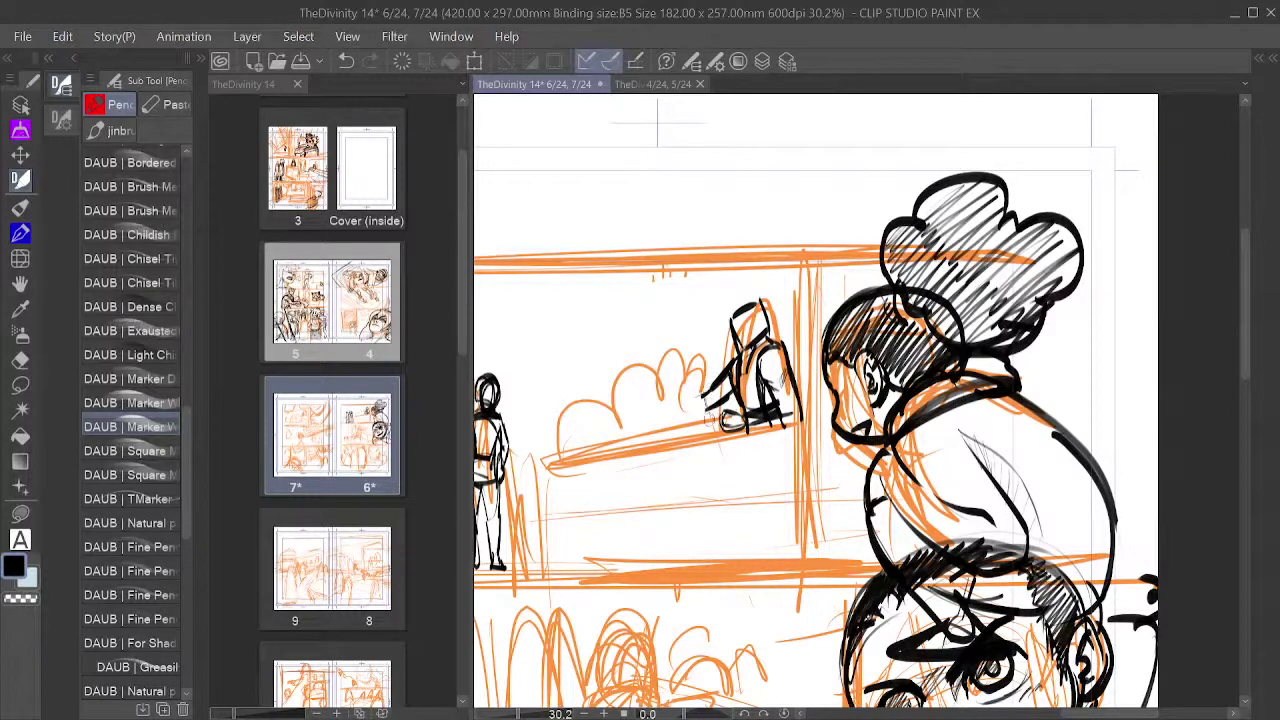
drag(787, 410, 887, 448)
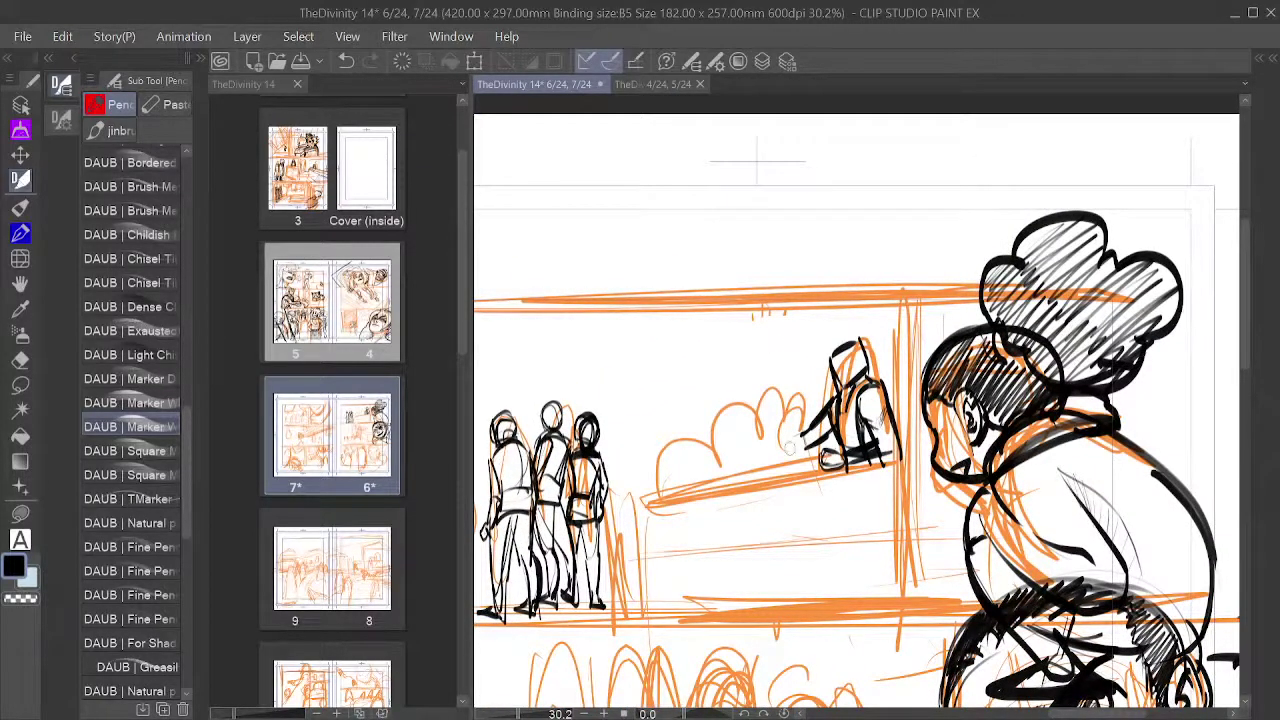
mouse_move(802, 452)
mouse_down()
mouse_move(863, 487)
mouse_move(832, 484)
mouse_move(862, 482)
mouse_move(832, 493)
mouse_up()
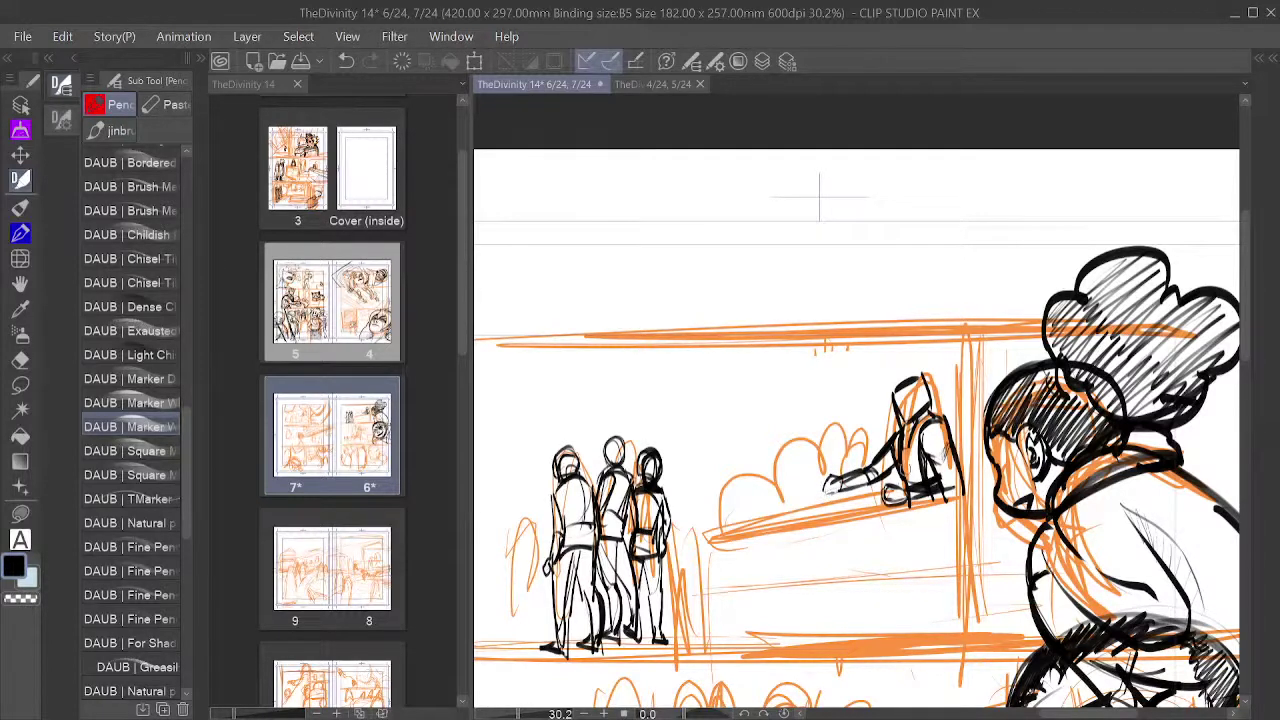
drag(975, 388, 900, 419)
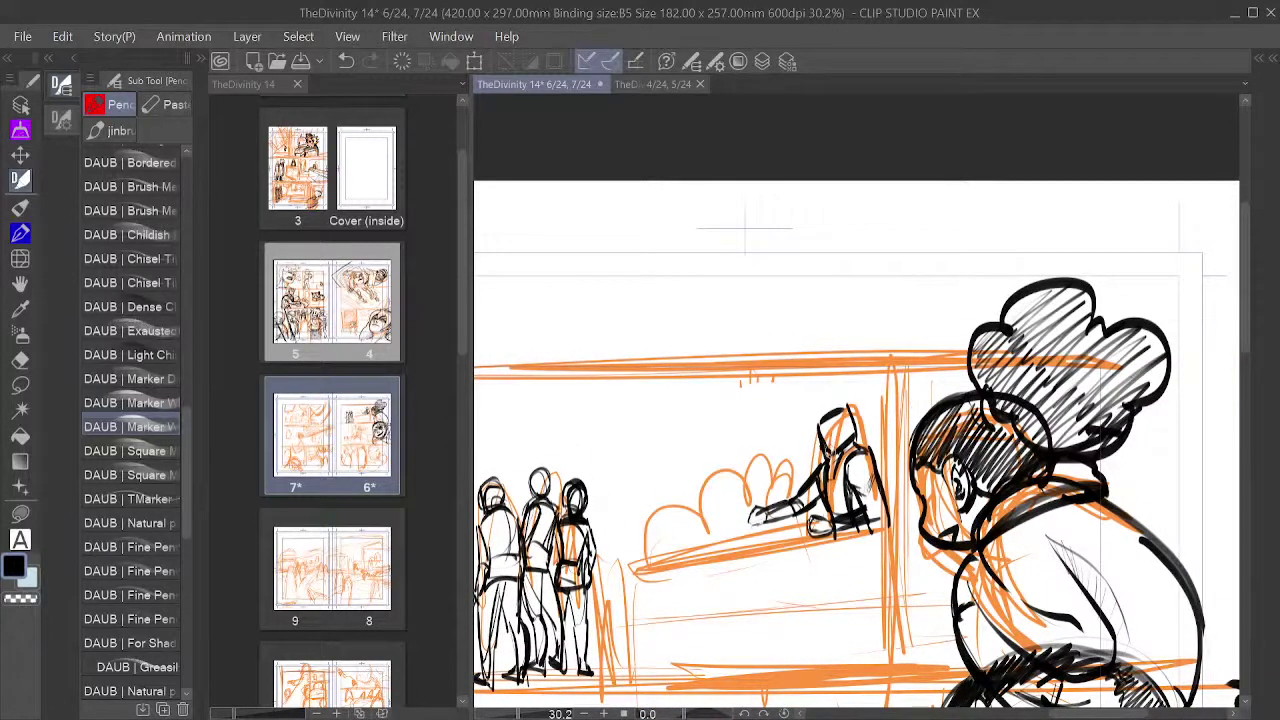
Step: Erase the pointed top of the counter figure's head and redraw it rounded with a hairline
drag(820, 436, 832, 457)
click(32, 601)
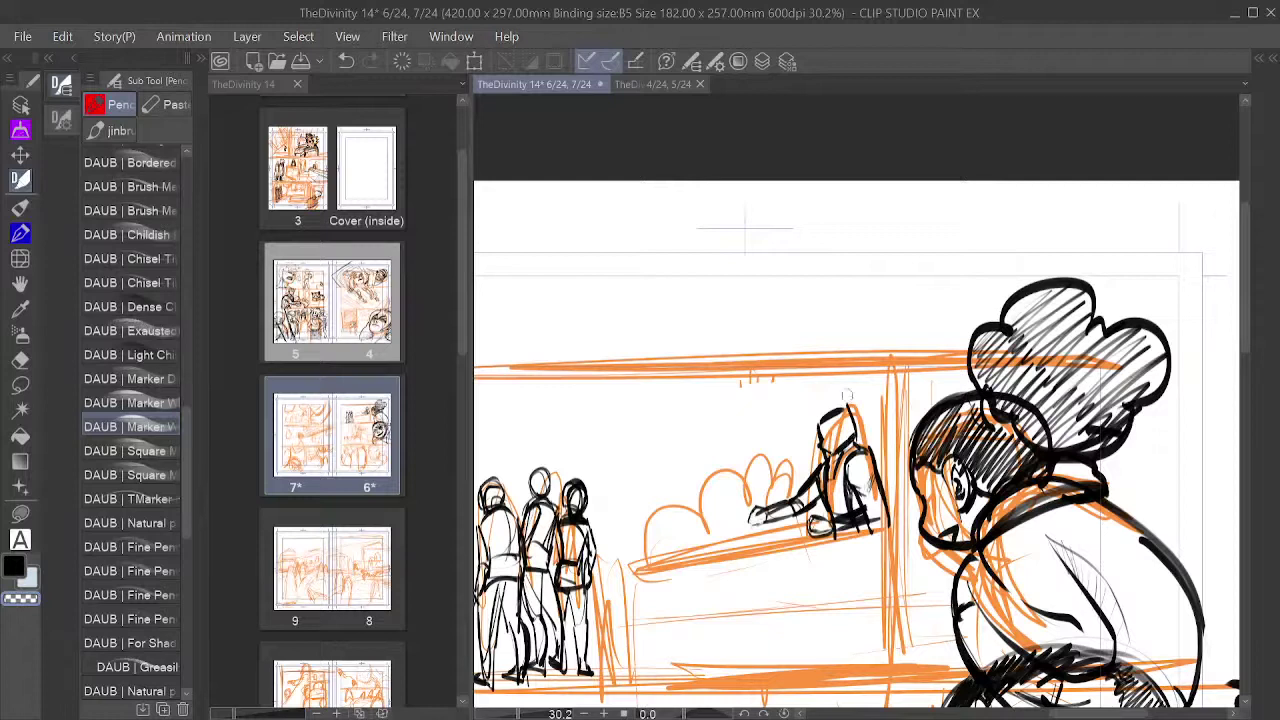
click(15, 567)
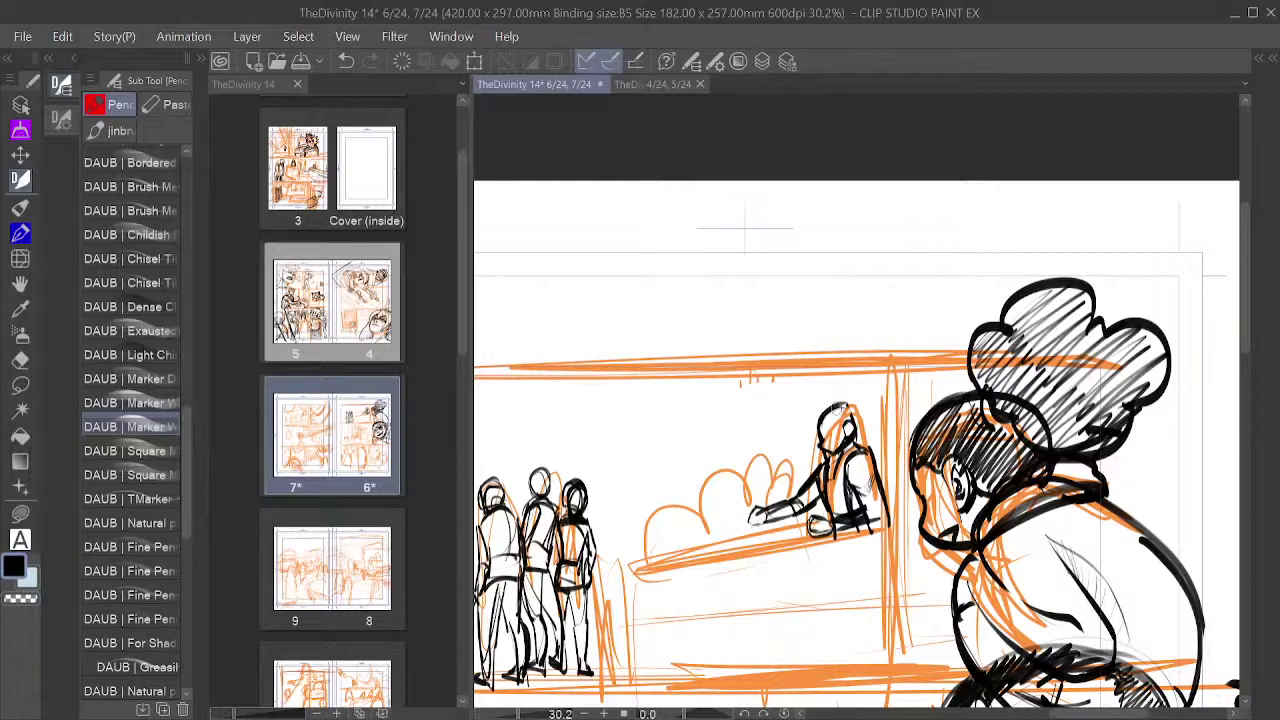
drag(826, 410, 858, 406)
scroll(921, 458, down, 2)
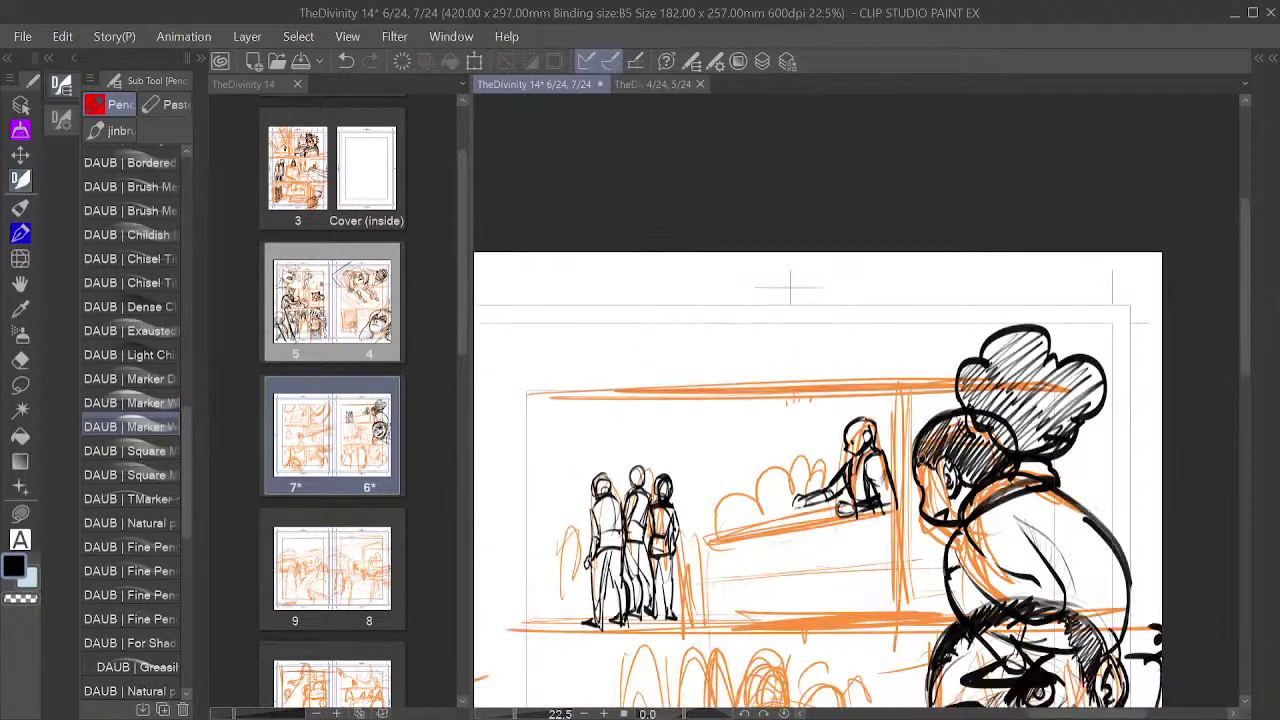
Step: Outline the head of the lunging figure at the centre of the middle panel
mouse_move(995, 544)
mouse_down()
mouse_move(1066, 367)
mouse_move(1064, 289)
mouse_move(992, 318)
mouse_move(984, 409)
mouse_move(990, 267)
mouse_move(1002, 296)
mouse_move(964, 287)
mouse_move(926, 495)
mouse_up()
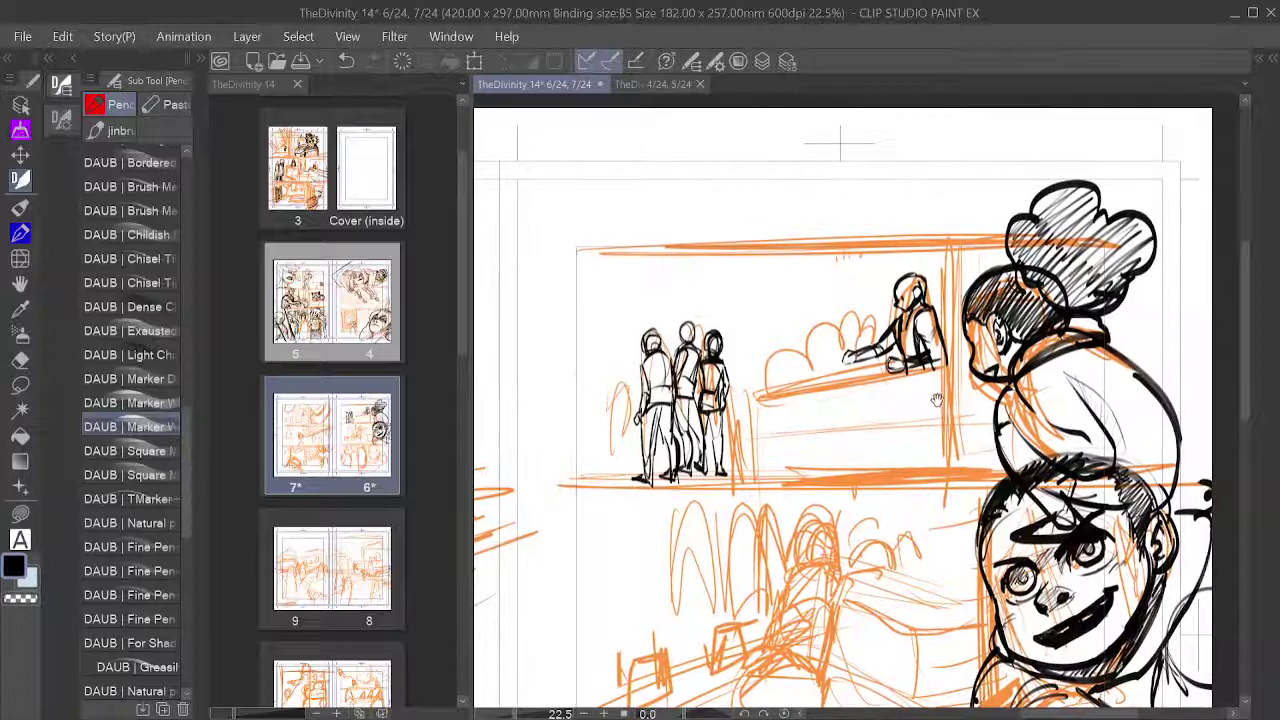
key(ctrl+z)
drag(940, 420, 956, 347)
mouse_move(1018, 413)
mouse_down()
mouse_move(915, 358)
mouse_move(1007, 391)
mouse_move(957, 422)
mouse_move(1010, 334)
mouse_up()
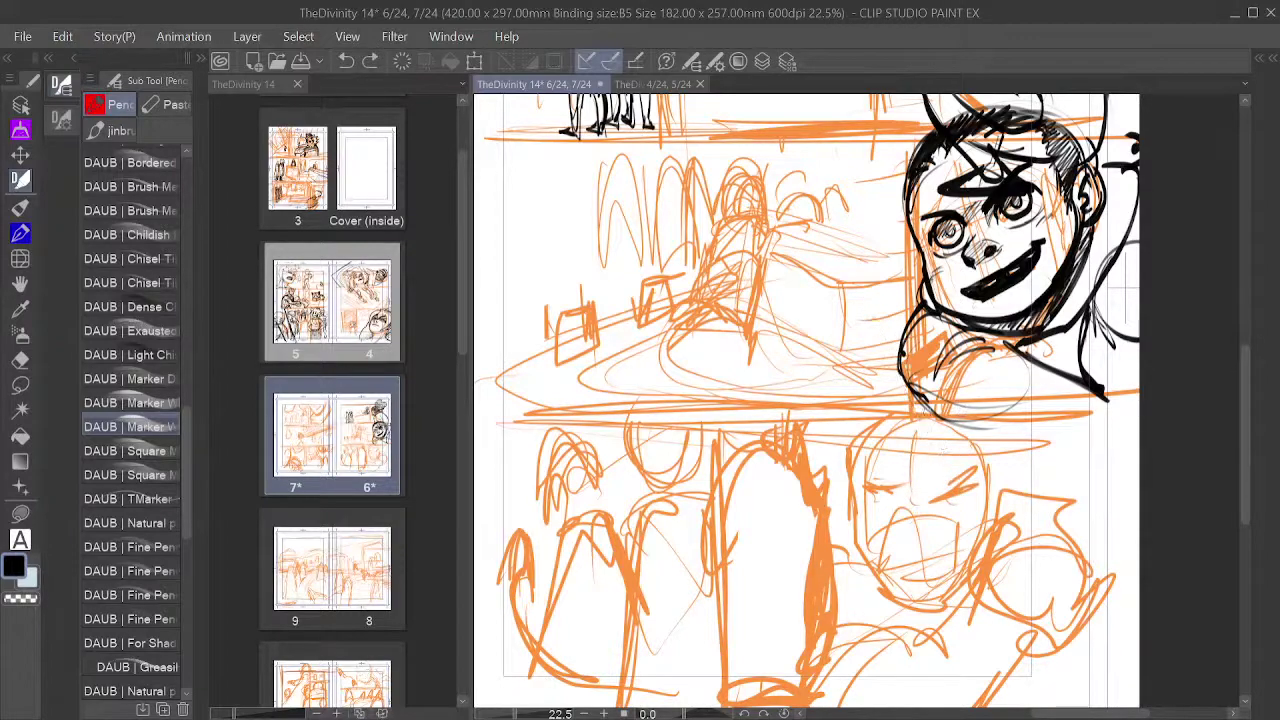
drag(858, 232, 901, 393)
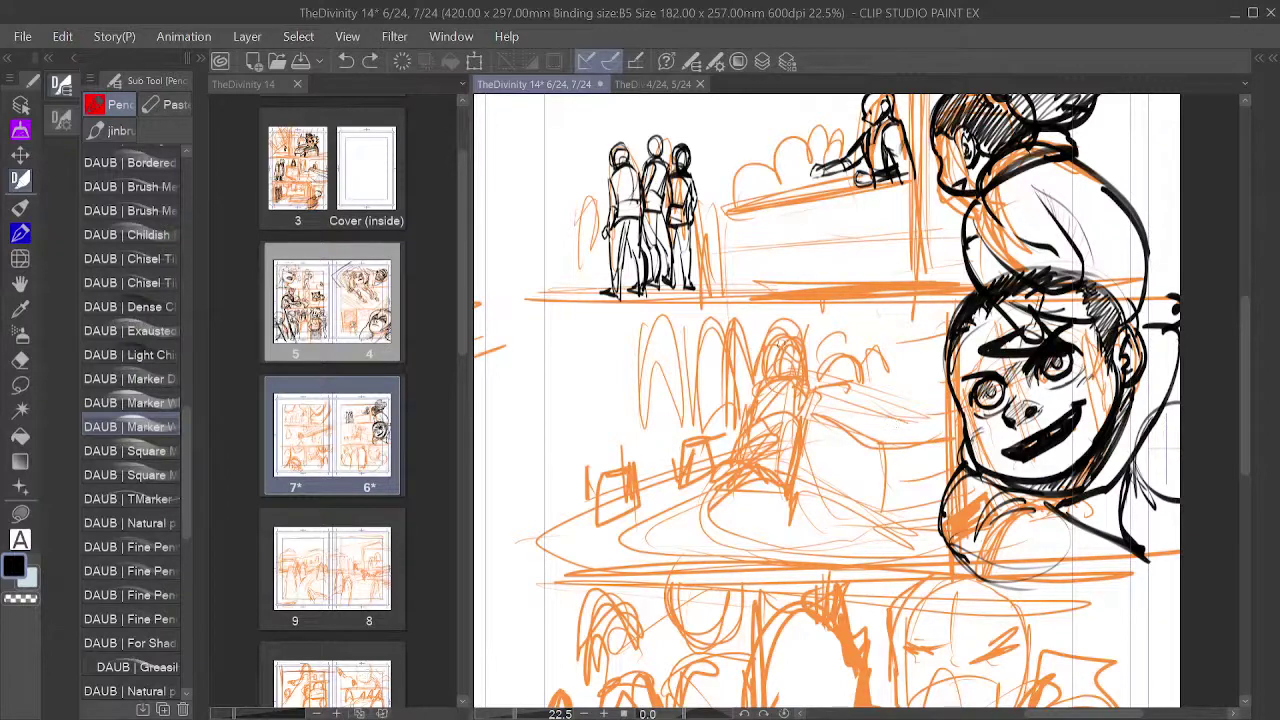
mouse_move(776, 366)
mouse_down()
mouse_move(783, 338)
mouse_move(798, 362)
mouse_move(806, 342)
mouse_move(804, 358)
mouse_move(776, 369)
mouse_move(775, 352)
mouse_move(777, 366)
mouse_move(805, 354)
mouse_move(802, 370)
mouse_move(776, 378)
mouse_move(806, 382)
mouse_move(770, 382)
mouse_move(760, 406)
mouse_move(808, 372)
mouse_move(808, 394)
mouse_move(766, 386)
mouse_move(764, 412)
mouse_up()
key(ctrl+z)
key(ctrl+z)
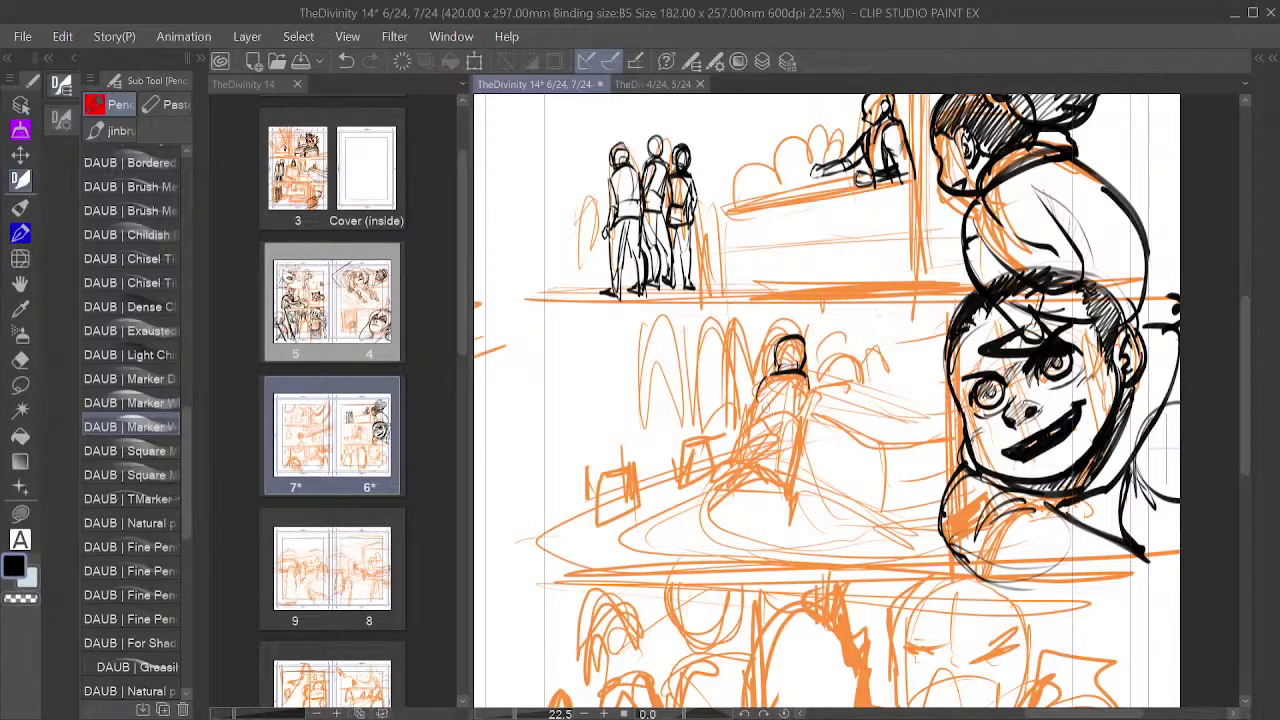
Step: Draw the lunging figure's leaning torso, from the shoulders down both sides to the waist
drag(782, 370, 760, 422)
mouse_move(804, 380)
mouse_down()
mouse_move(806, 404)
mouse_move(755, 406)
mouse_move(751, 426)
mouse_up()
key(ctrl+z)
mouse_move(806, 386)
mouse_down()
mouse_move(790, 430)
mouse_move(758, 422)
mouse_move(798, 408)
mouse_move(792, 424)
mouse_up()
Step: Draw the lunging figure's hips and straight front leg, ending in a pointed foot
mouse_move(754, 418)
mouse_down()
mouse_move(741, 435)
mouse_move(779, 432)
mouse_move(748, 442)
mouse_move(780, 446)
mouse_move(748, 446)
mouse_move(792, 460)
mouse_up()
key(ctrl+z)
drag(798, 426, 792, 448)
mouse_move(798, 436)
mouse_down()
mouse_move(786, 486)
mouse_move(776, 458)
mouse_move(770, 486)
mouse_move(778, 478)
mouse_up()
mouse_move(798, 442)
mouse_down()
mouse_move(782, 542)
mouse_move(792, 528)
mouse_move(778, 542)
mouse_move(794, 528)
mouse_up()
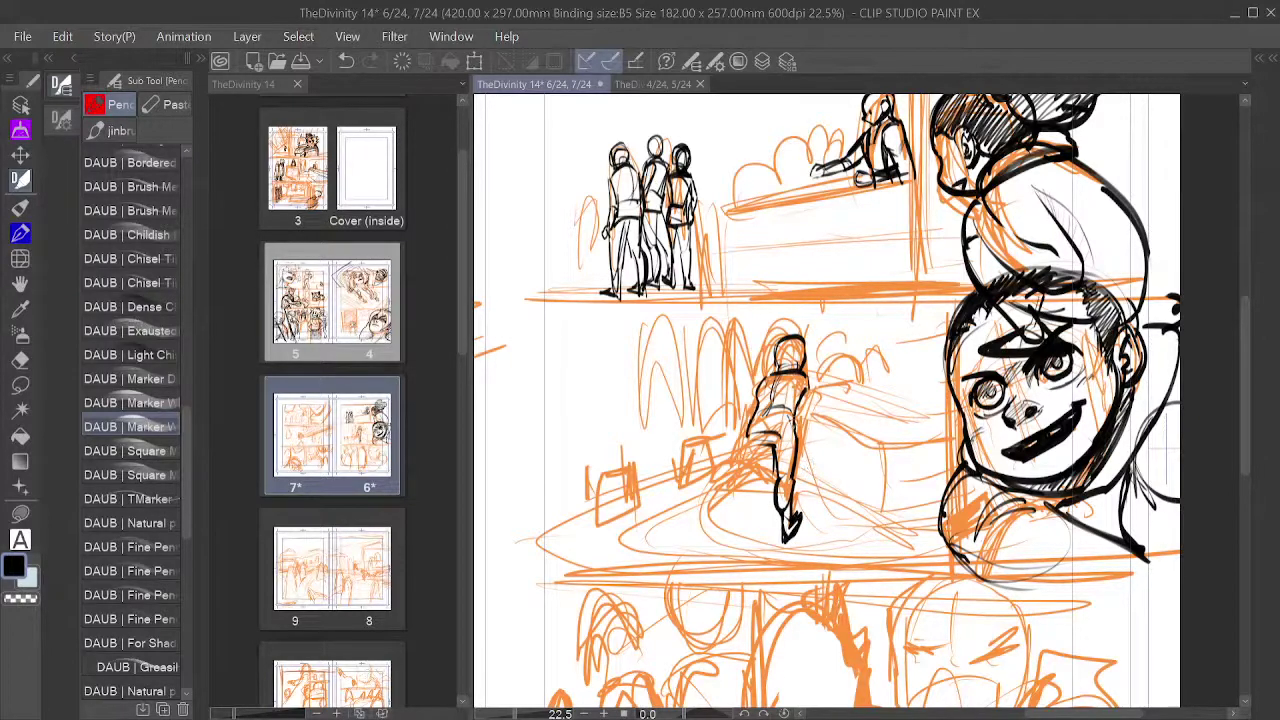
Step: Draw the lunging figure's back leg stretched out behind the body, including its foot
drag(758, 412, 752, 426)
mouse_move(758, 436)
mouse_down()
mouse_move(734, 480)
mouse_move(708, 474)
mouse_move(716, 486)
mouse_move(741, 474)
mouse_up()
key(ctrl+z)
key(ctrl+z)
key(ctrl+z)
key(ctrl+z)
mouse_move(734, 460)
mouse_down()
mouse_move(694, 518)
mouse_move(696, 490)
mouse_up()
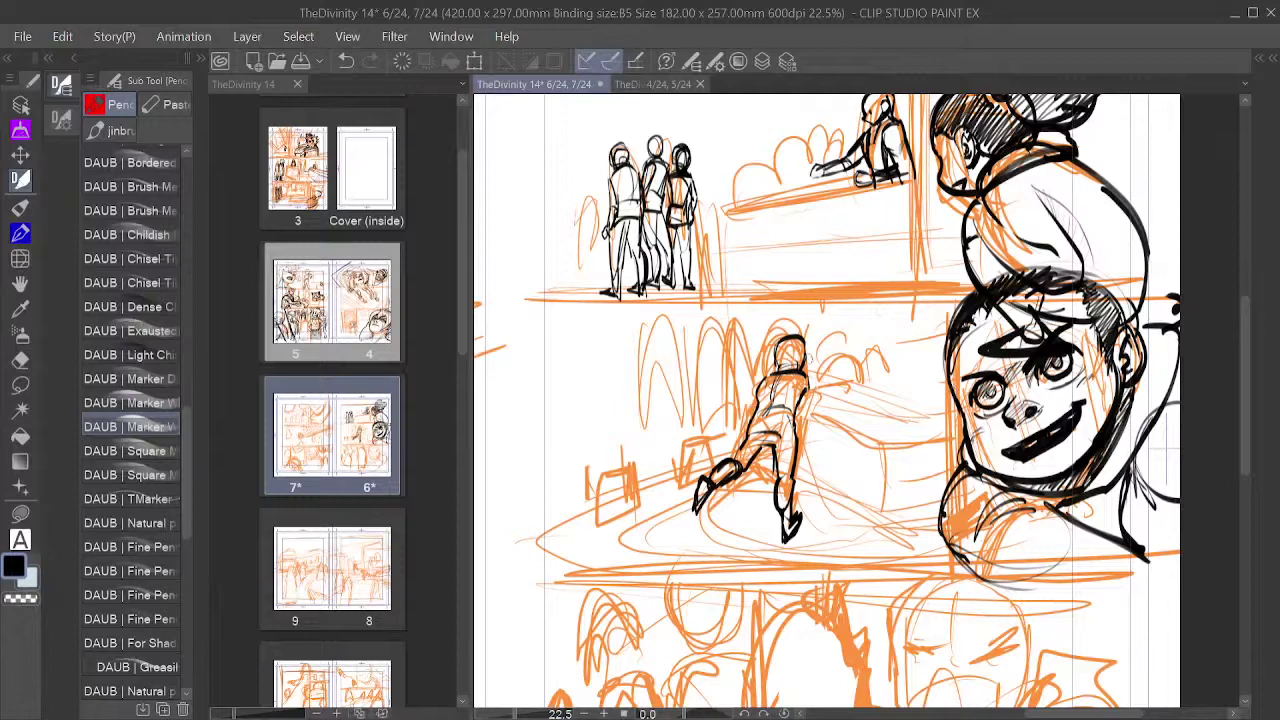
Step: Draw the lunging figure's arms reaching forward, with the hands and the small held object
mouse_move(805, 375)
mouse_down()
mouse_move(820, 388)
mouse_move(860, 382)
mouse_up()
mouse_move(829, 374)
mouse_down()
mouse_move(864, 384)
mouse_move(854, 395)
mouse_move(887, 378)
mouse_up()
drag(887, 380, 870, 387)
mouse_move(797, 417)
mouse_down()
mouse_move(827, 403)
mouse_move(815, 409)
mouse_up()
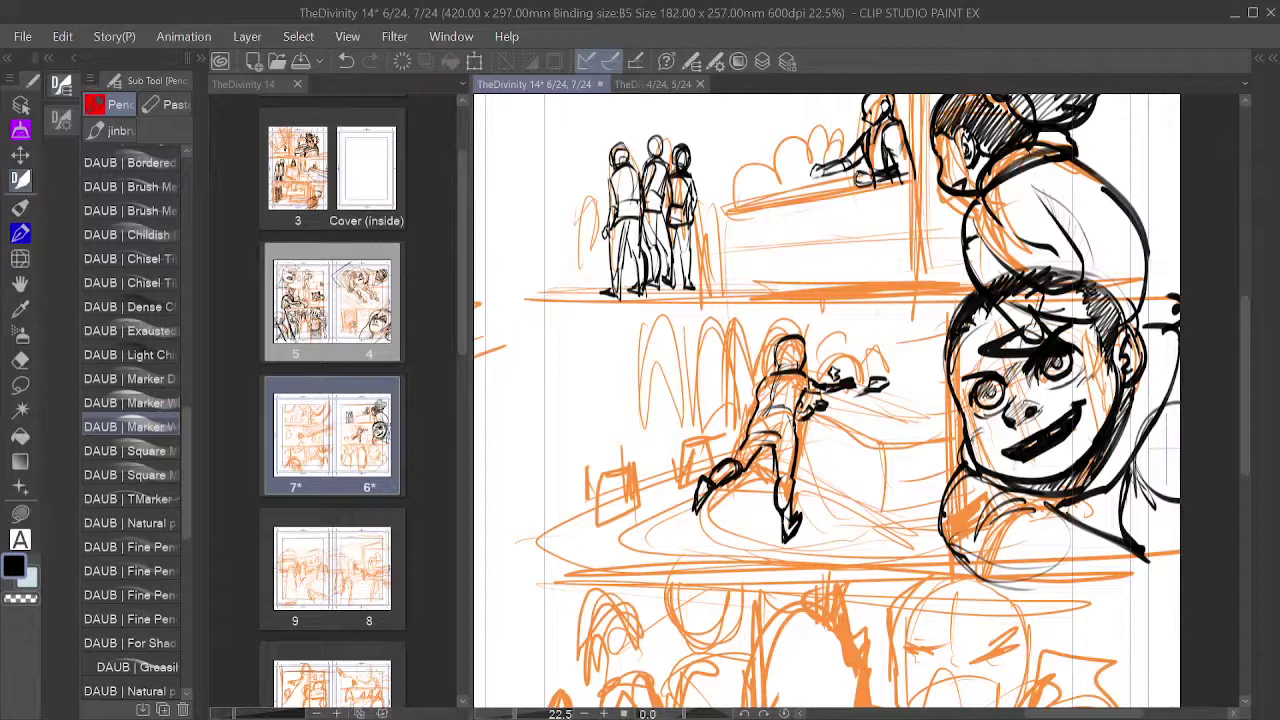
Step: Erase the lunging figure's front lower leg and foot using the Turnip pen with transparent colour, and return to the marker brush
mouse_move(855, 412)
mouse_down()
mouse_move(846, 469)
mouse_move(860, 530)
mouse_up()
key(ctrl+z)
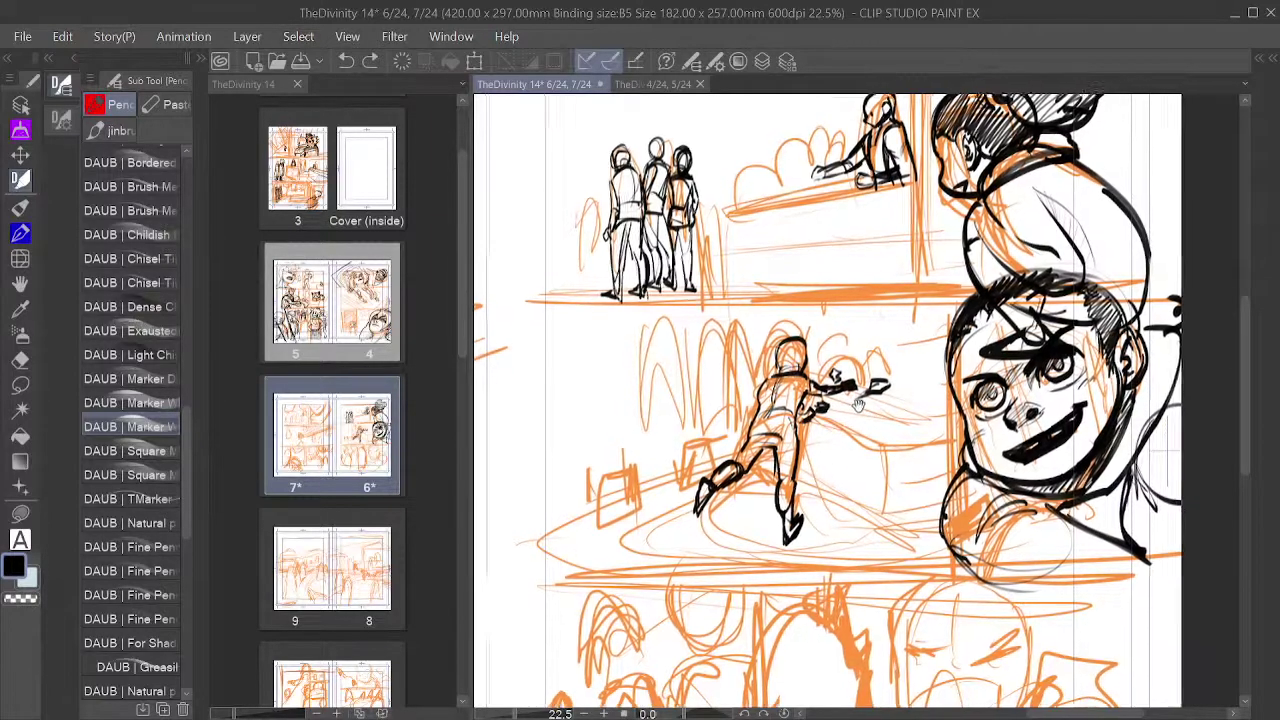
drag(858, 404, 852, 499)
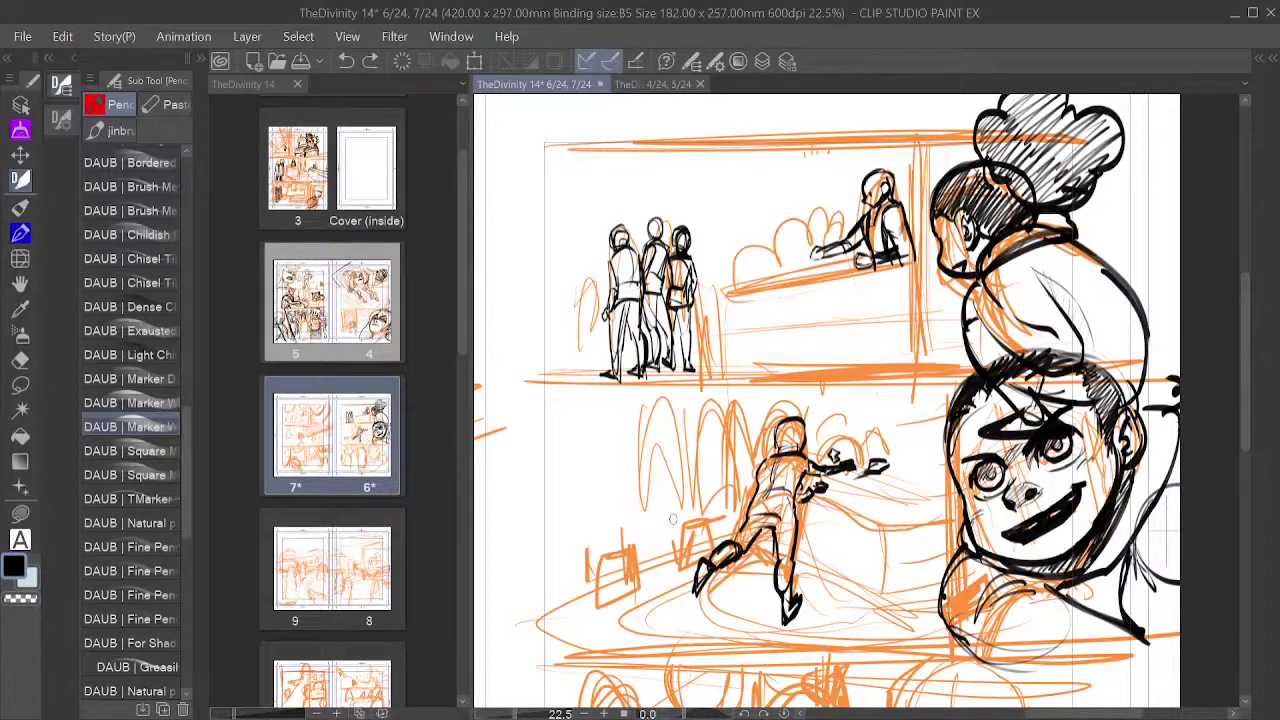
click(21, 233)
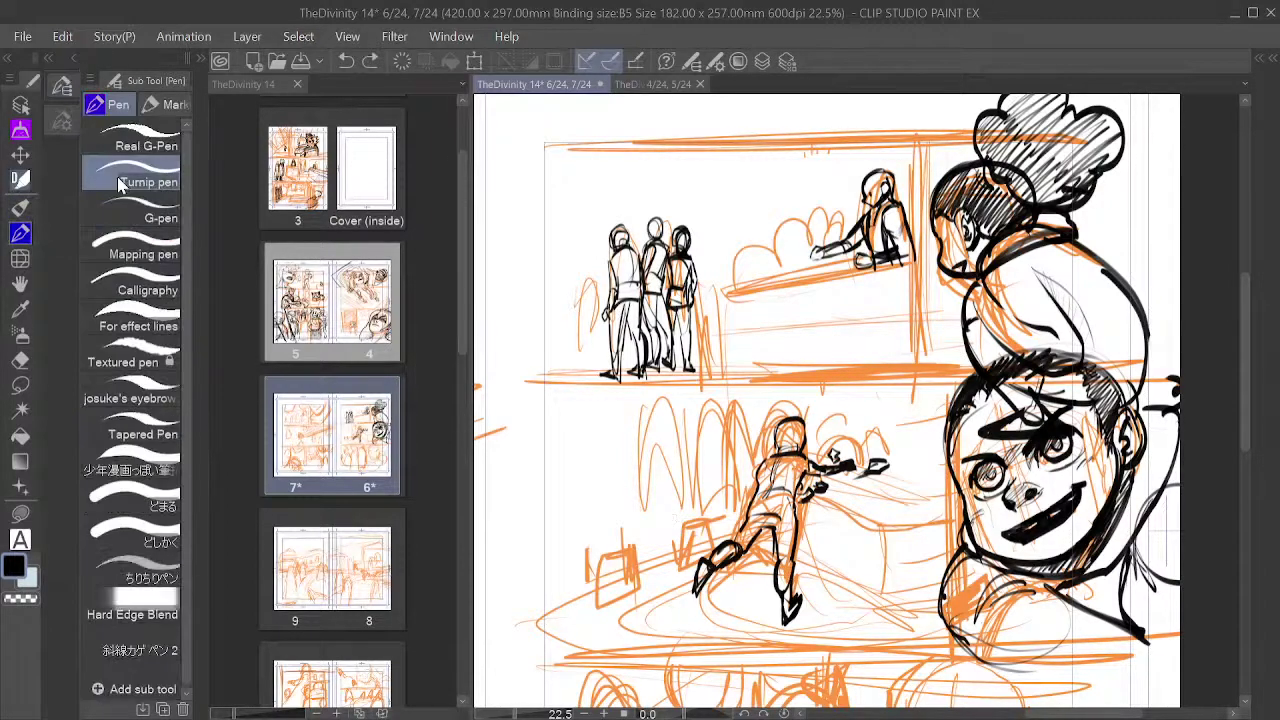
click(20, 598)
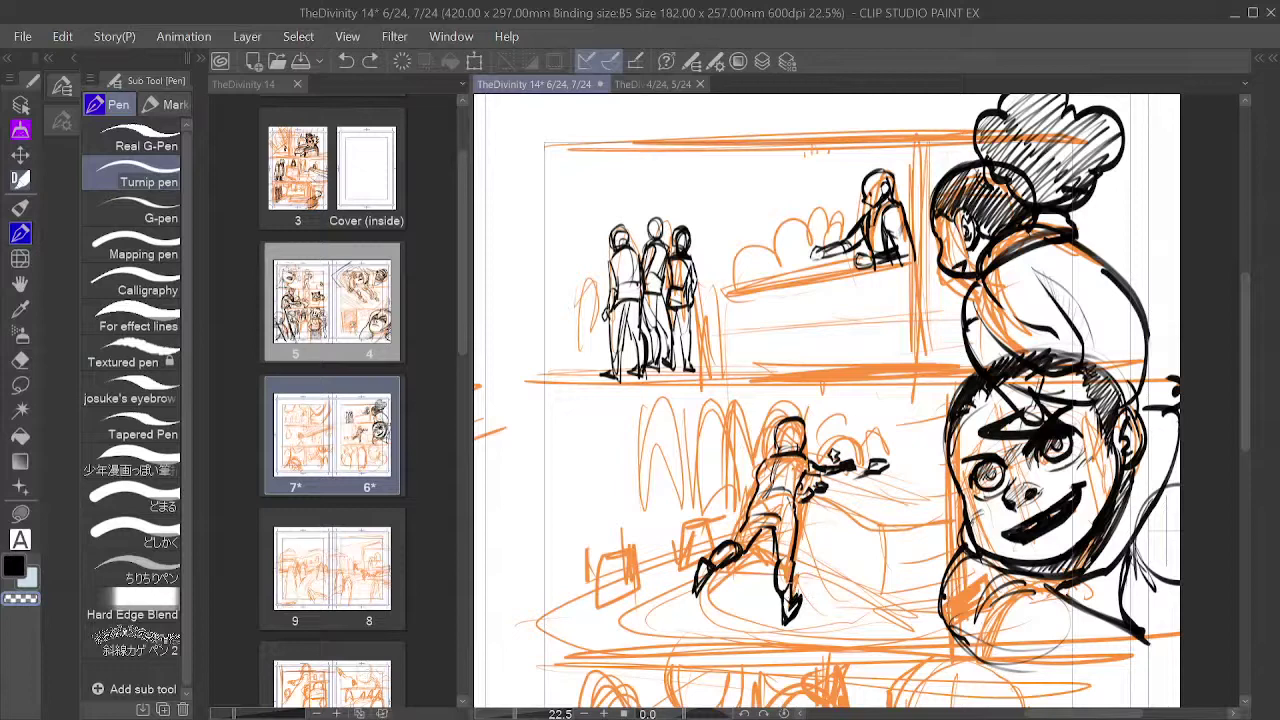
drag(796, 610, 784, 616)
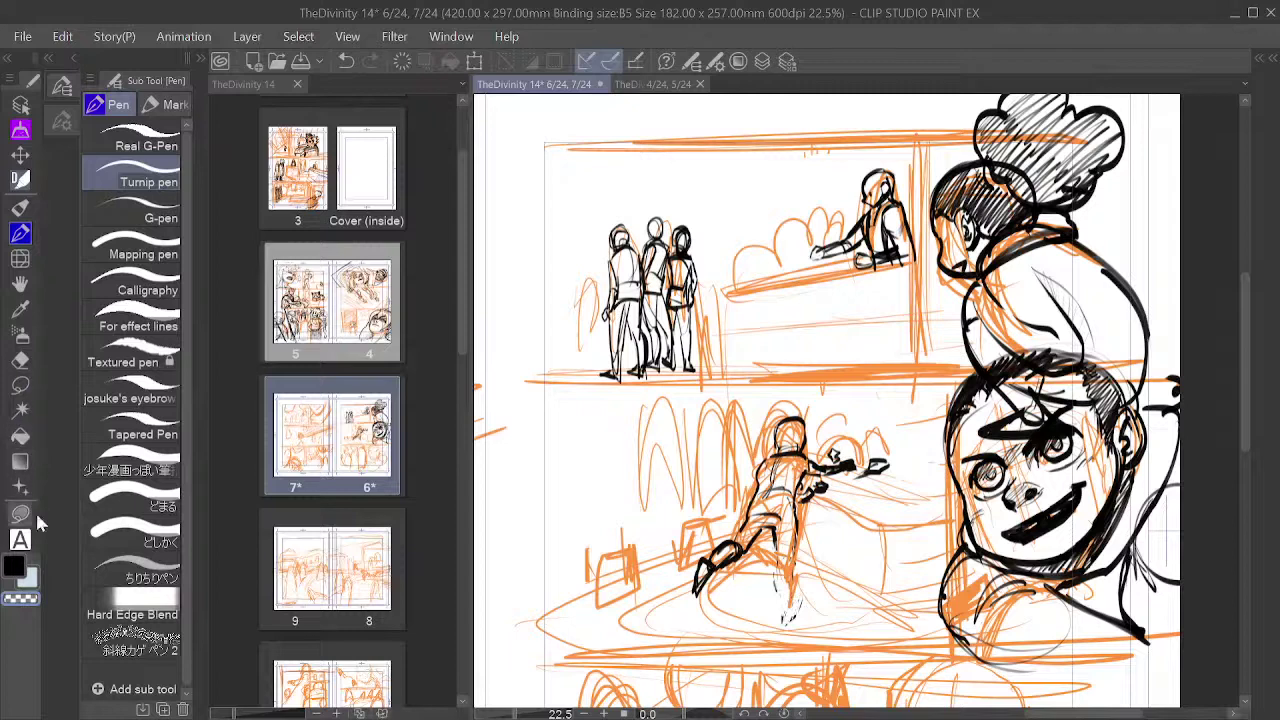
click(20, 180)
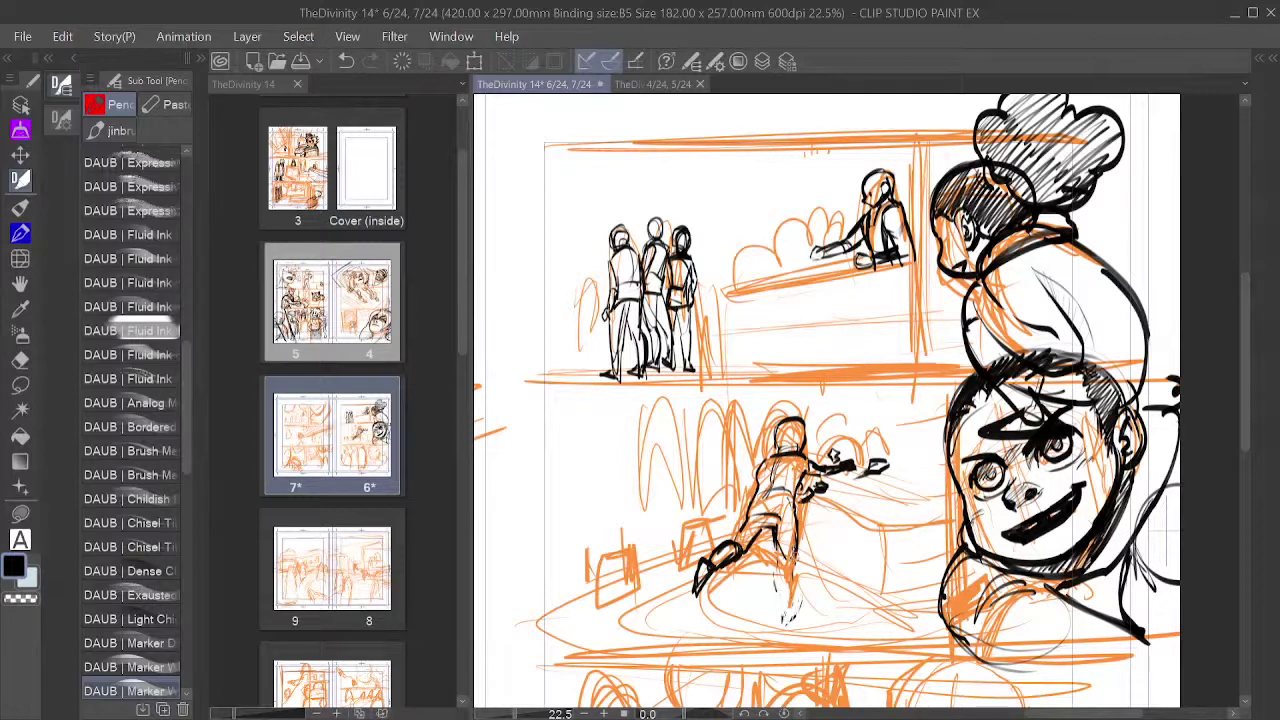
mouse_move(784, 548)
mouse_down()
mouse_move(798, 606)
mouse_move(812, 588)
mouse_move(803, 600)
mouse_up()
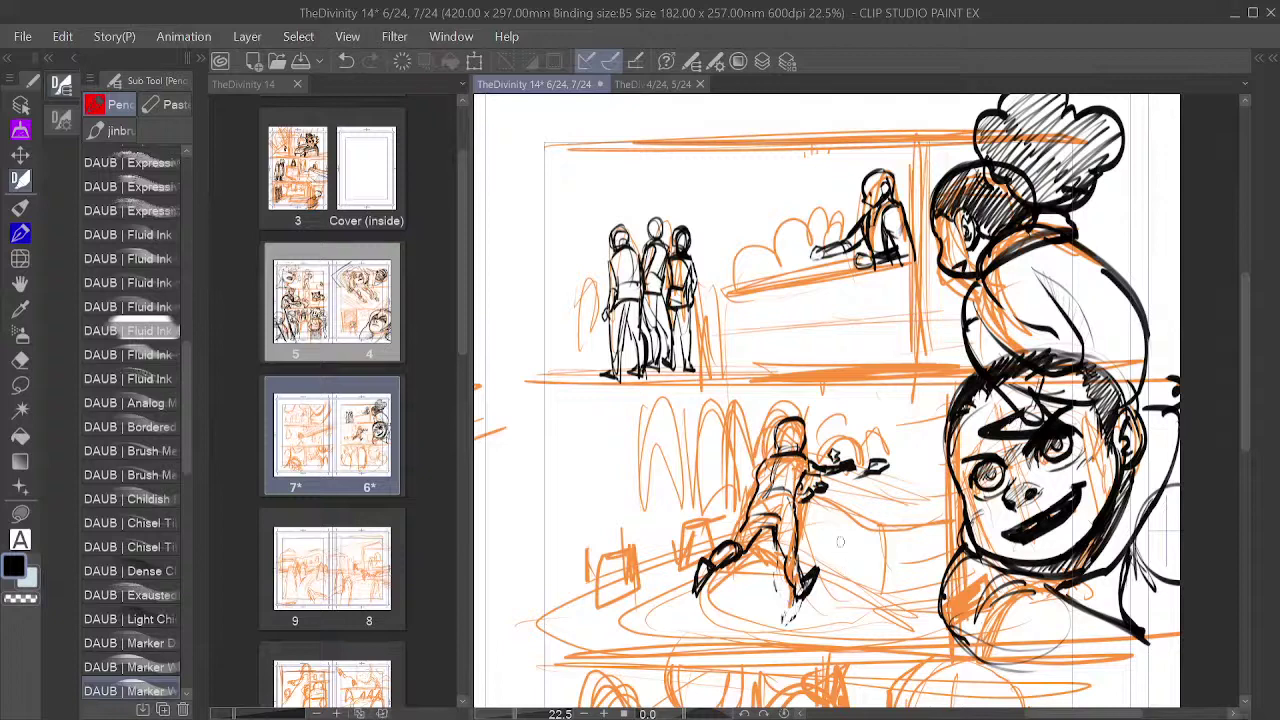
key(ctrl+z)
key(ctrl+z)
key(ctrl+z)
key(ctrl+z)
key(ctrl+z)
key(ctrl+z)
mouse_move(790, 512)
mouse_down()
mouse_move(812, 529)
mouse_move(800, 535)
mouse_up()
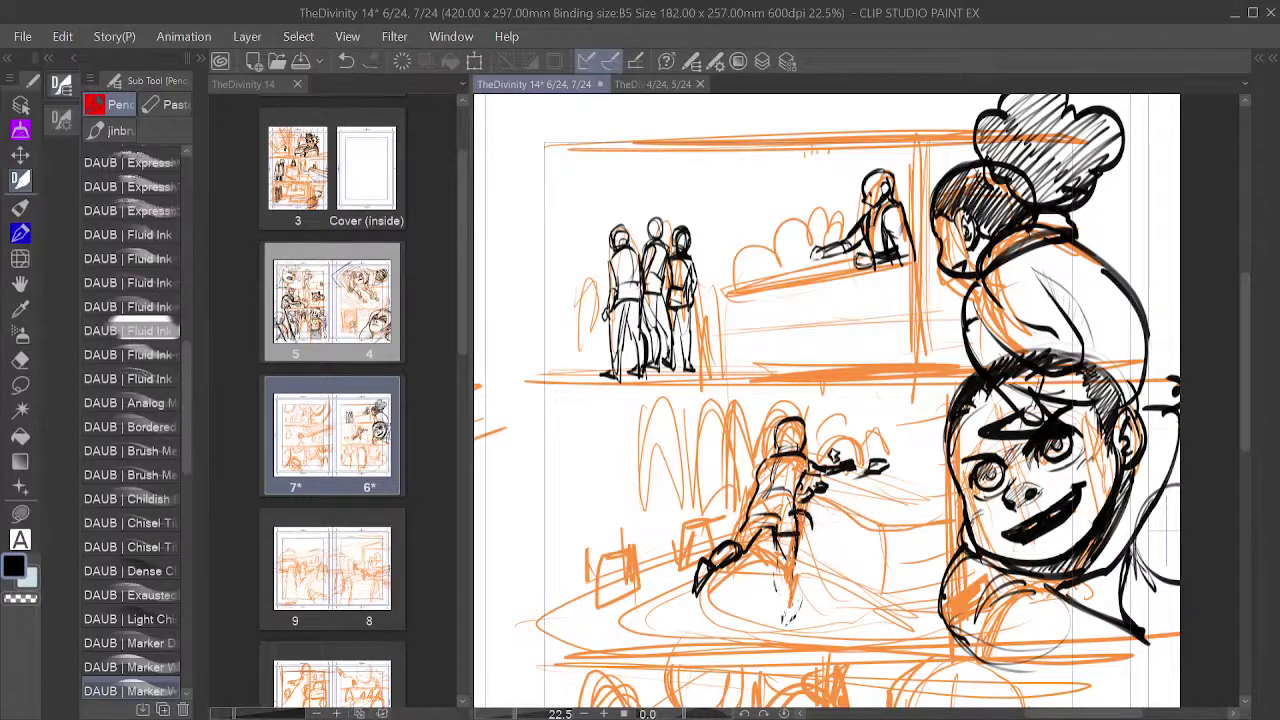
key(ctrl+z)
key(ctrl+z)
key(ctrl+z)
Step: Redraw the lunging figure's front leg shorter and bent with its foot, and replace the head with a smaller round one
mouse_move(796, 508)
mouse_down()
mouse_move(817, 520)
mouse_move(784, 532)
mouse_move(800, 556)
mouse_move(790, 566)
mouse_up()
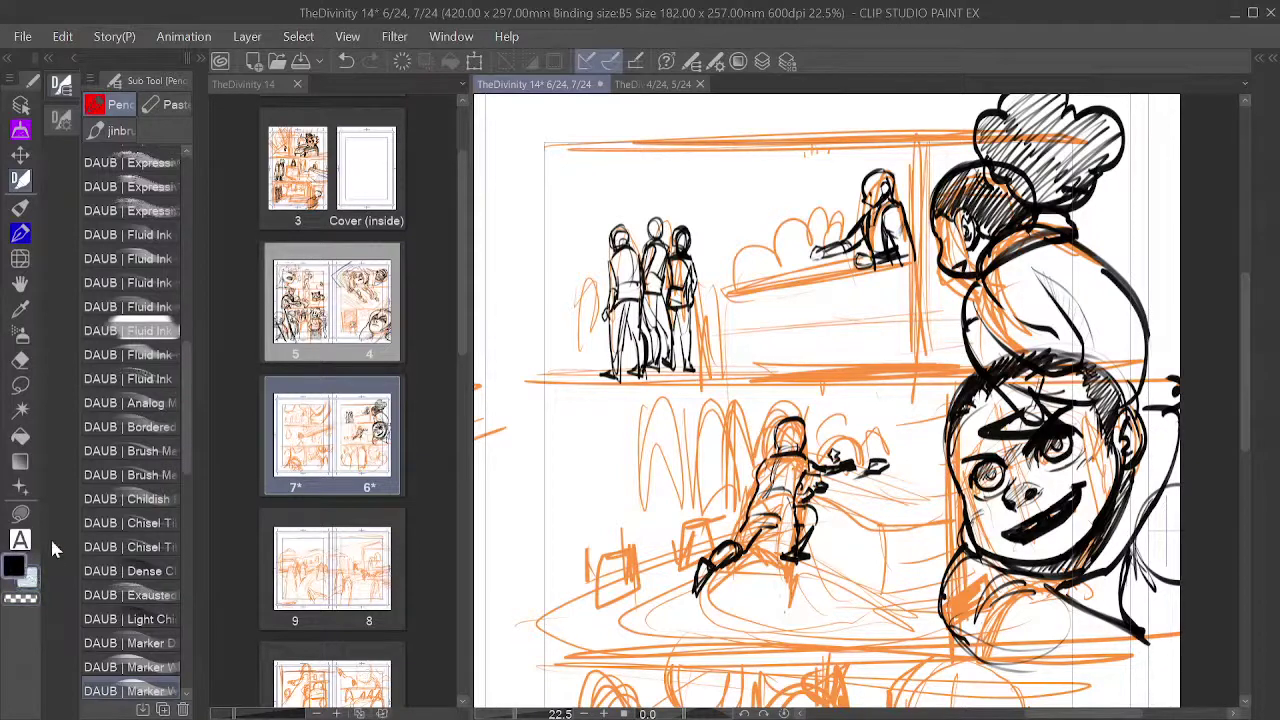
drag(771, 519, 790, 522)
key(c)
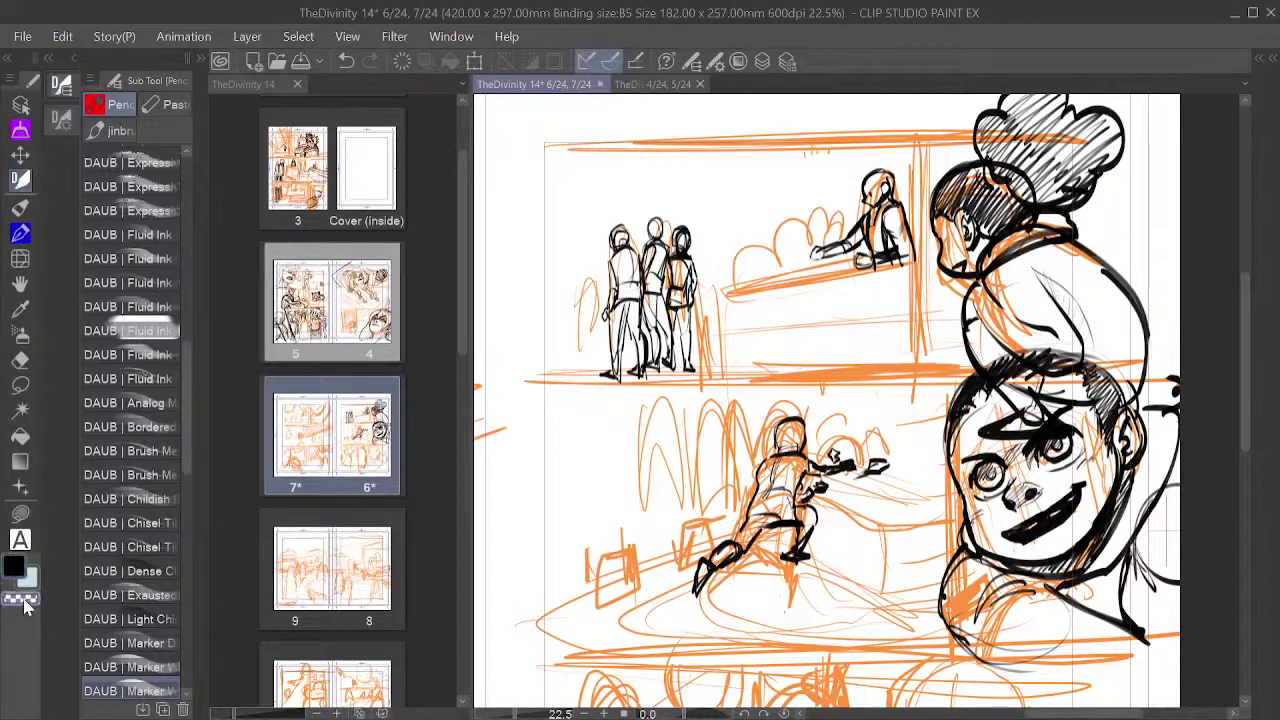
mouse_move(802, 436)
mouse_down()
mouse_move(800, 424)
mouse_move(780, 428)
mouse_move(778, 446)
mouse_move(796, 432)
mouse_move(803, 446)
mouse_up()
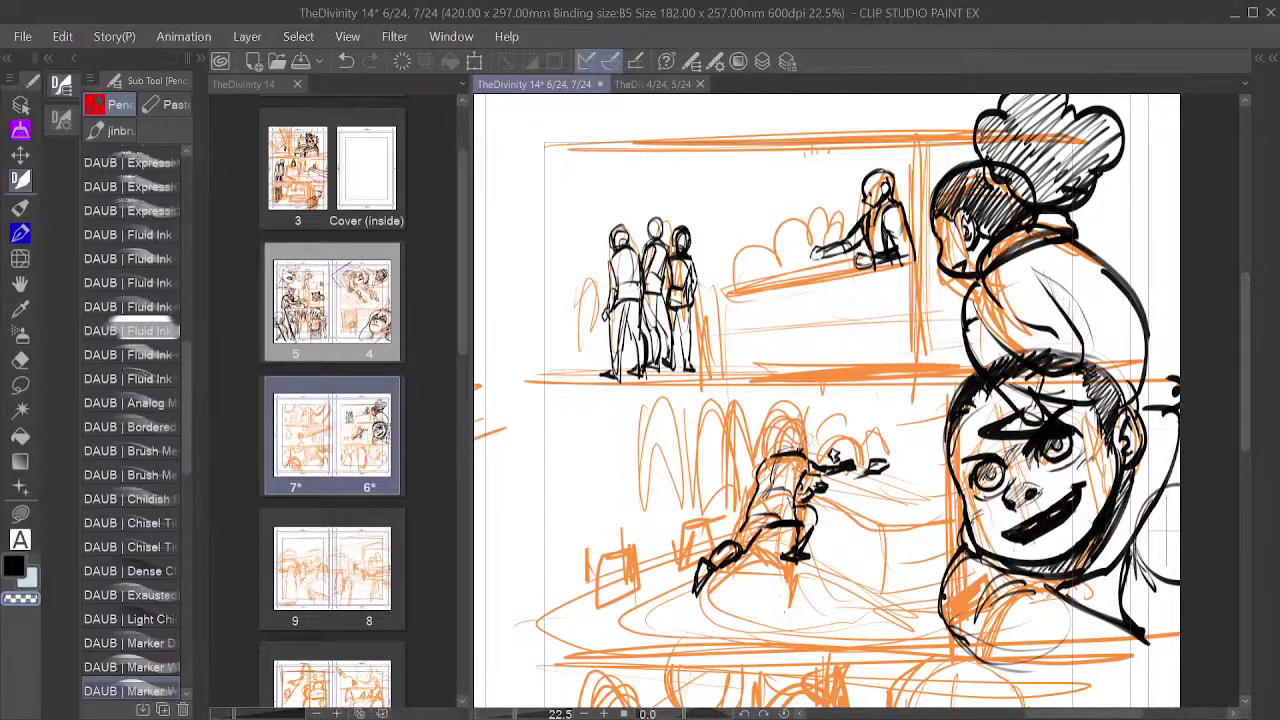
key(c)
mouse_move(790, 450)
mouse_down()
mouse_move(785, 430)
mouse_move(812, 430)
mouse_move(808, 460)
mouse_move(800, 425)
mouse_move(780, 453)
mouse_move(796, 447)
mouse_move(784, 449)
mouse_move(788, 438)
mouse_move(842, 464)
mouse_move(858, 446)
mouse_move(839, 469)
mouse_up()
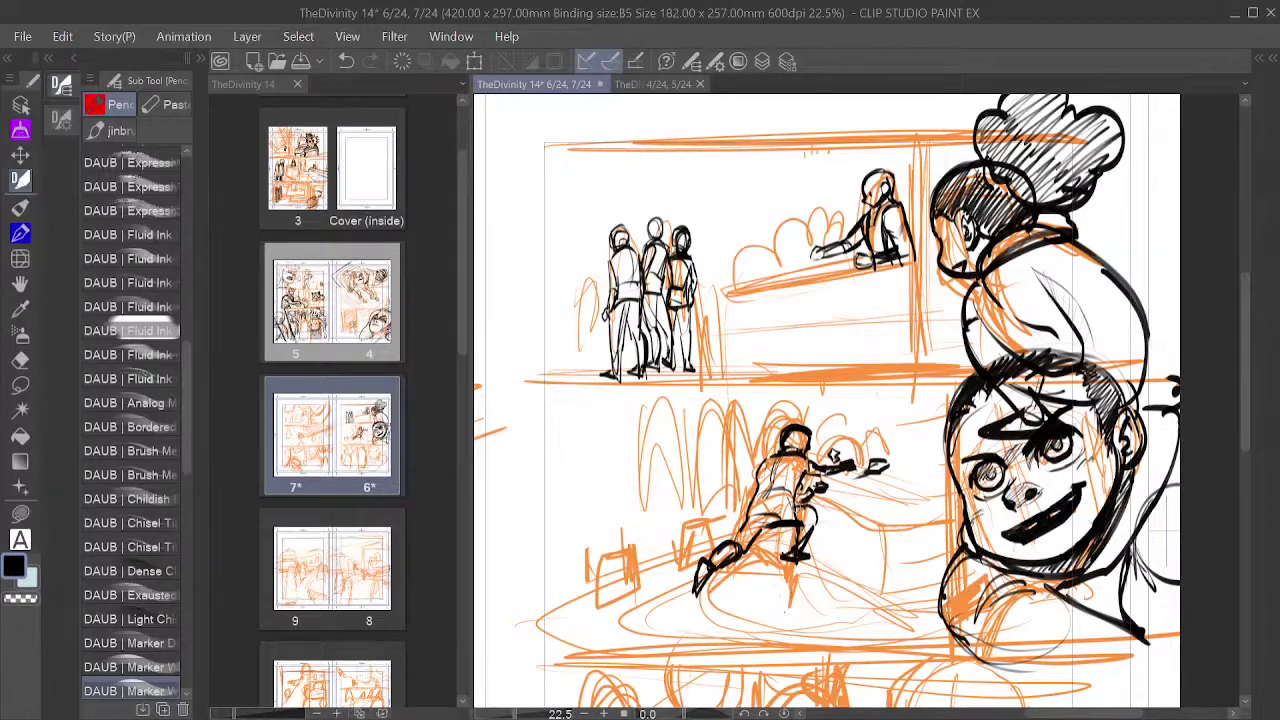
click(22, 598)
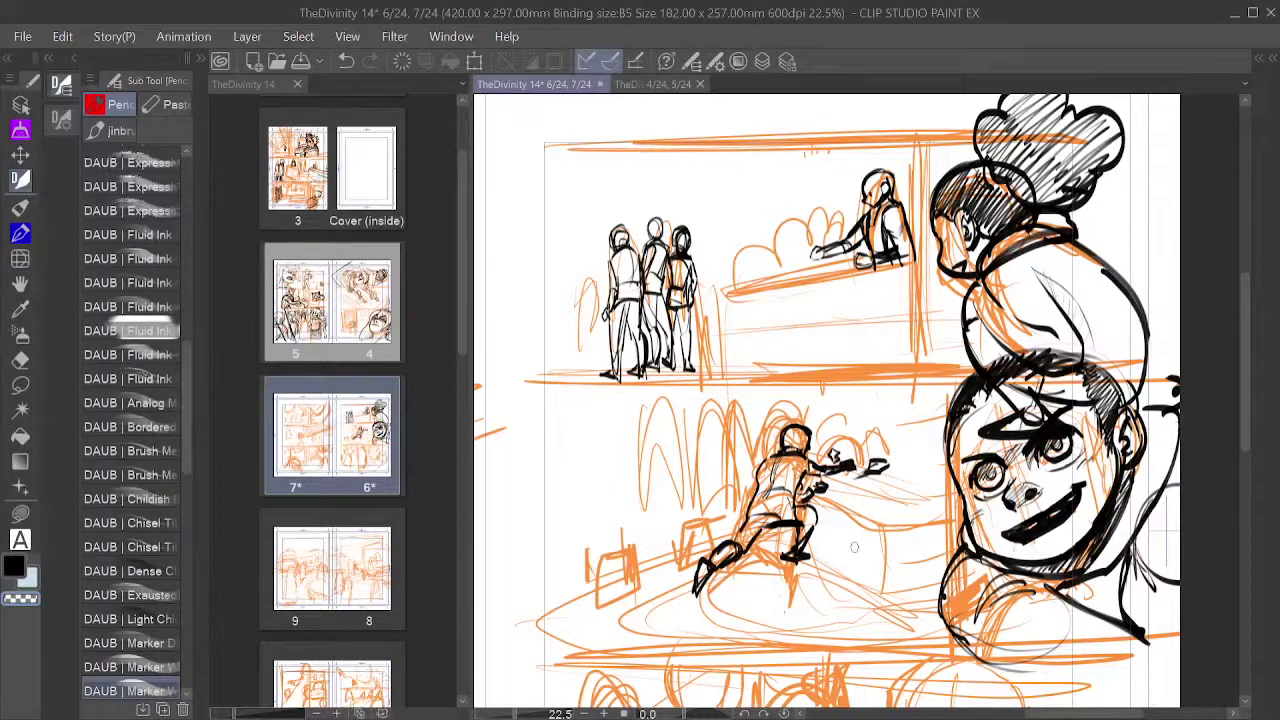
mouse_move(867, 511)
mouse_down()
mouse_move(894, 397)
mouse_move(831, 375)
mouse_move(876, 462)
mouse_move(861, 440)
mouse_up()
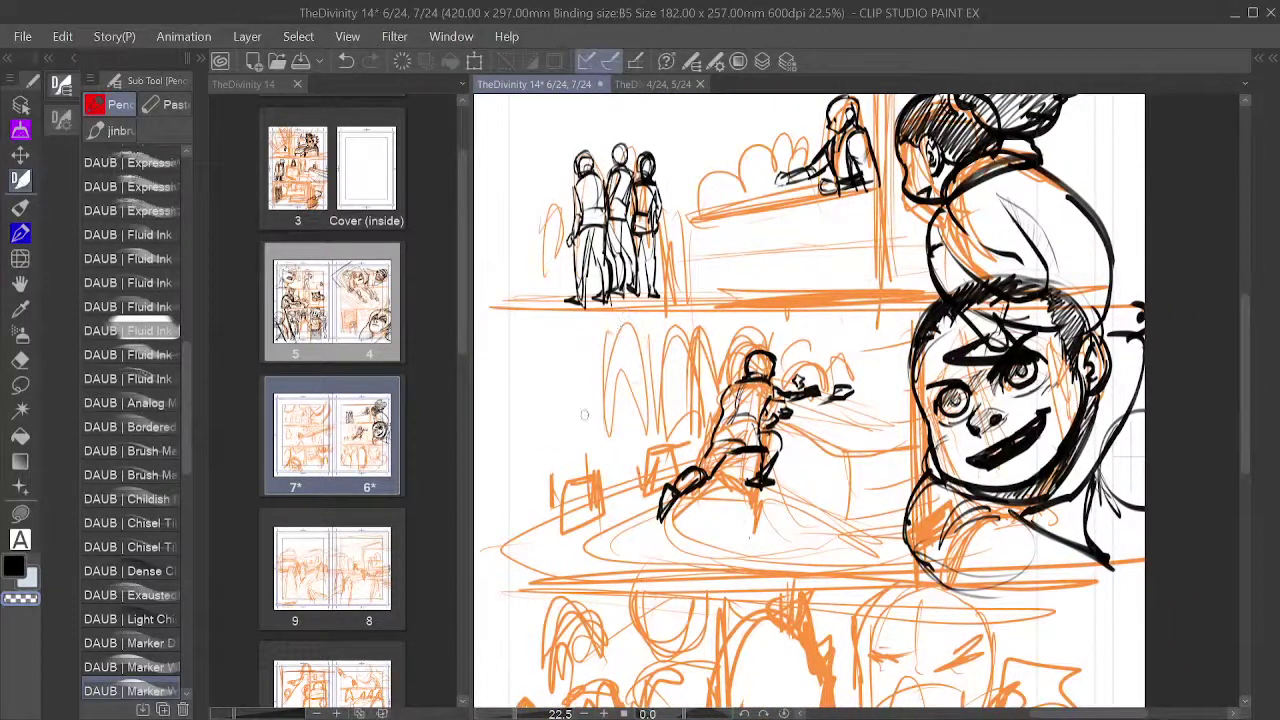
click(762, 63)
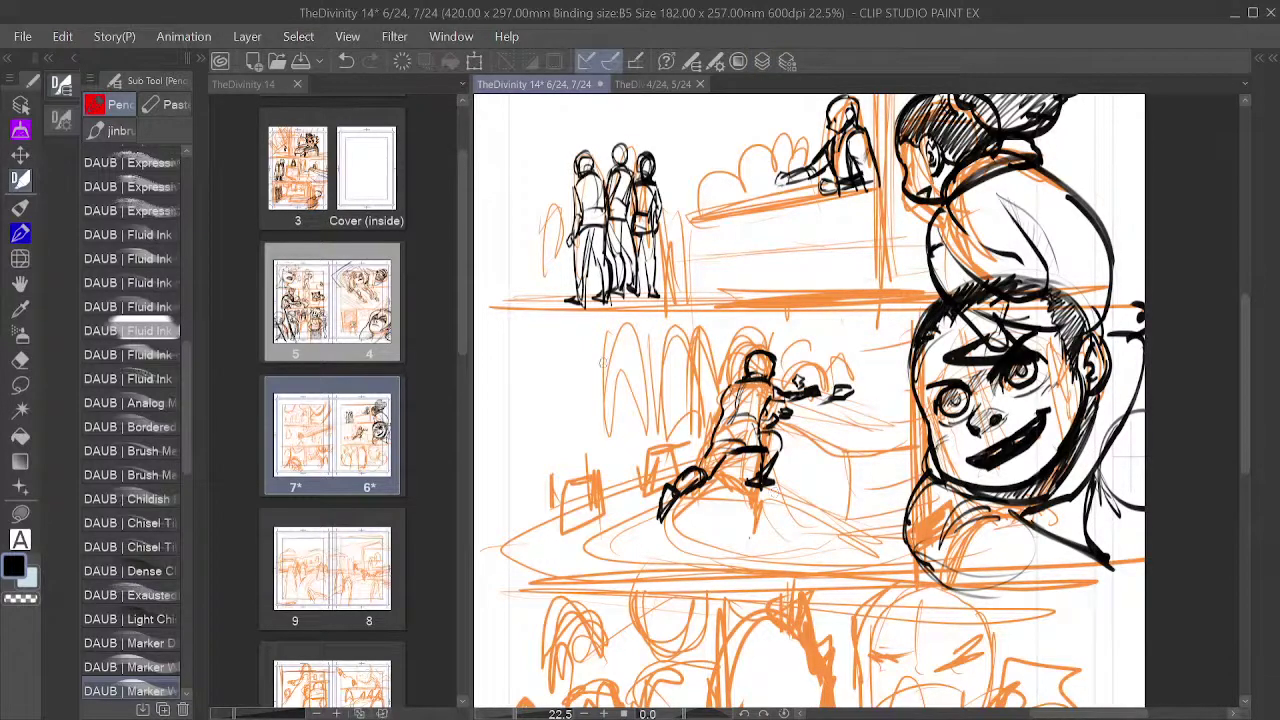
mouse_move(620, 332)
mouse_down()
mouse_move(614, 344)
mouse_move(626, 344)
mouse_up()
key(ctrl+z)
click(762, 61)
mouse_move(588, 475)
mouse_down()
mouse_move(661, 470)
mouse_move(735, 564)
mouse_up()
key(ctrl+z)
Step: Draw a thin standing background figure with head, torso and legs behind the lunging figure in the middle panel
mouse_move(620, 336)
mouse_down()
mouse_move(625, 322)
mouse_move(627, 346)
mouse_up()
mouse_move(631, 341)
mouse_down()
mouse_move(641, 350)
mouse_move(618, 350)
mouse_move(614, 368)
mouse_move(636, 383)
mouse_move(621, 405)
mouse_move(638, 392)
mouse_move(646, 414)
mouse_move(644, 392)
mouse_move(648, 402)
mouse_move(618, 386)
mouse_move(619, 403)
mouse_up()
mouse_move(637, 380)
mouse_down()
mouse_move(646, 412)
mouse_move(624, 444)
mouse_move(618, 430)
mouse_move(616, 456)
mouse_move(628, 436)
mouse_move(614, 484)
mouse_move(602, 482)
mouse_move(612, 488)
mouse_up()
mouse_move(642, 412)
mouse_down()
mouse_move(630, 432)
mouse_move(648, 466)
mouse_move(634, 478)
mouse_up()
mouse_move(630, 352)
mouse_down()
mouse_move(626, 368)
mouse_move(640, 345)
mouse_move(634, 376)
mouse_move(648, 402)
mouse_up()
key(ctrl+z)
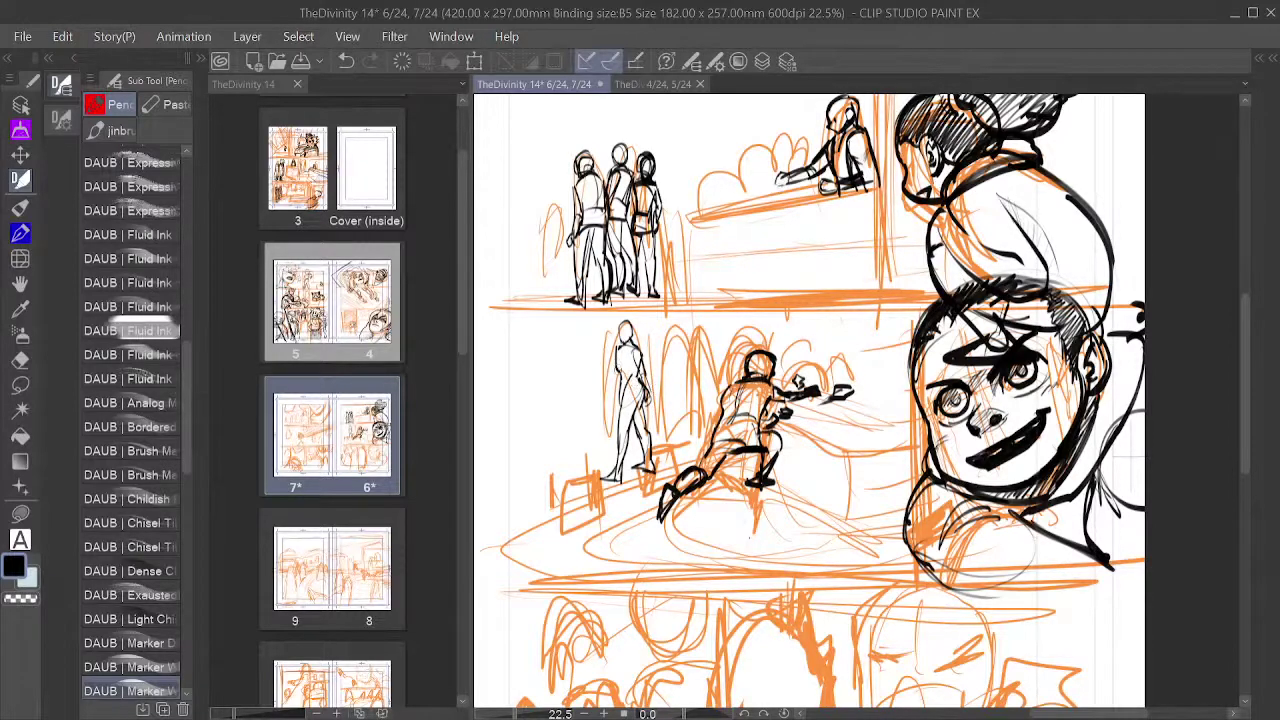
Step: Draw a second thin standing figure with head, torso and legs between the first background figure and the lunging one
drag(618, 356, 610, 398)
drag(712, 402, 678, 436)
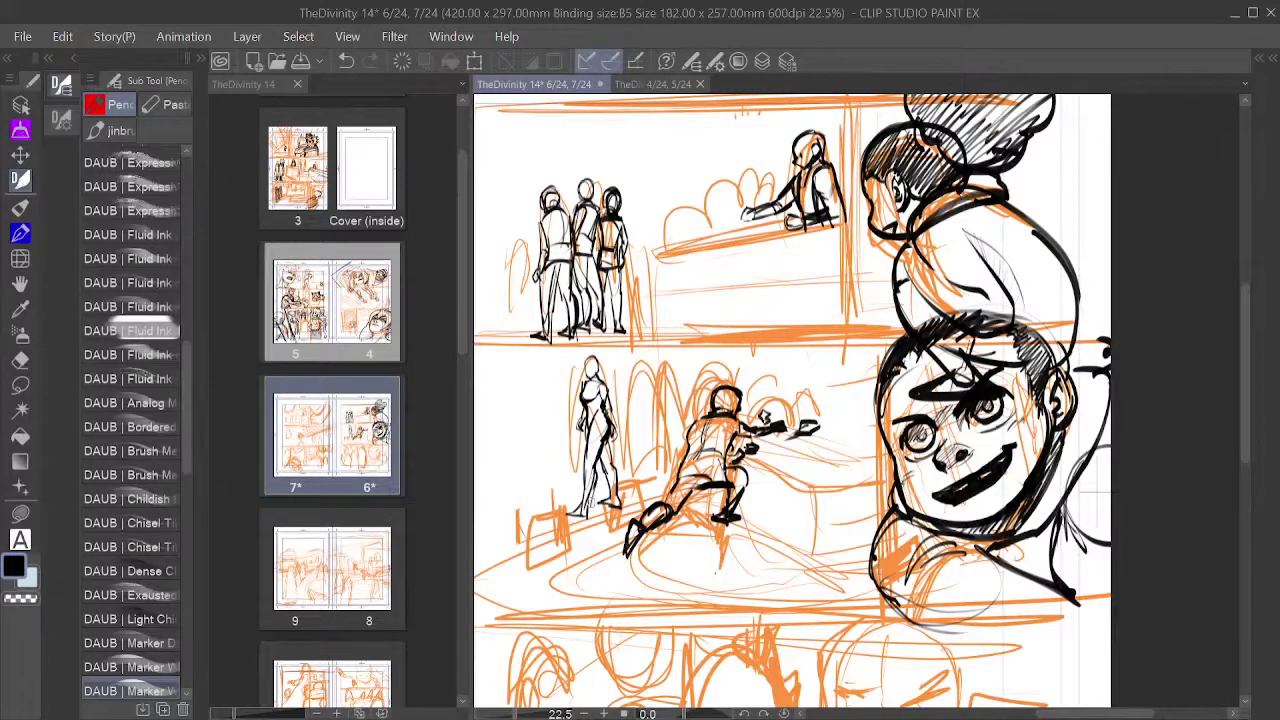
drag(588, 482, 596, 518)
mouse_move(630, 373)
mouse_down()
mouse_move(642, 358)
mouse_move(630, 390)
mouse_move(640, 400)
mouse_move(650, 385)
mouse_move(632, 410)
mouse_move(634, 380)
mouse_move(648, 378)
mouse_move(630, 422)
mouse_move(654, 385)
mouse_move(627, 443)
mouse_move(647, 415)
mouse_move(630, 420)
mouse_move(652, 438)
mouse_move(638, 462)
mouse_move(632, 430)
mouse_move(632, 494)
mouse_move(616, 500)
mouse_up()
key(ctrl+z)
key(ctrl+z)
drag(640, 436, 650, 465)
mouse_move(644, 460)
mouse_down()
mouse_move(656, 484)
mouse_move(642, 490)
mouse_up()
drag(666, 478, 648, 494)
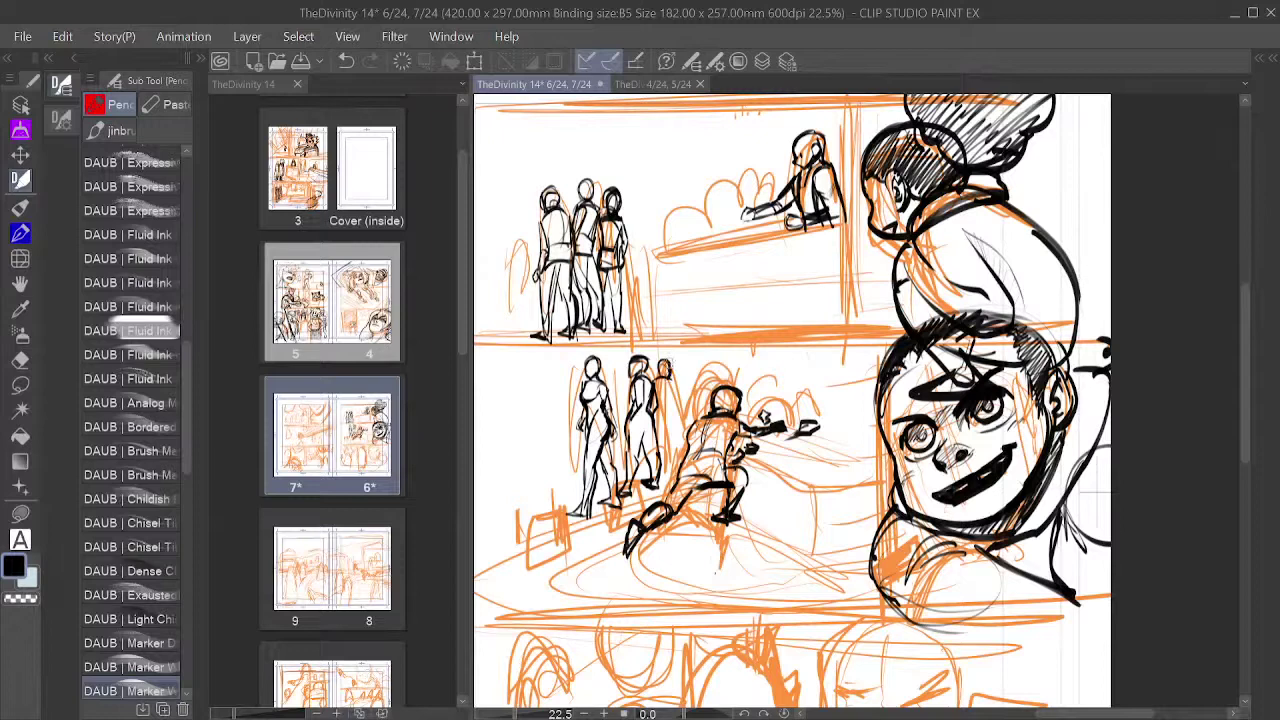
Step: Draw a third thin background figure with a dark-haired head, torso and legs just behind the lunging figure
drag(659, 364, 669, 373)
drag(664, 386, 672, 406)
drag(659, 378, 653, 392)
drag(670, 406, 684, 428)
drag(674, 414, 680, 488)
drag(668, 428, 660, 458)
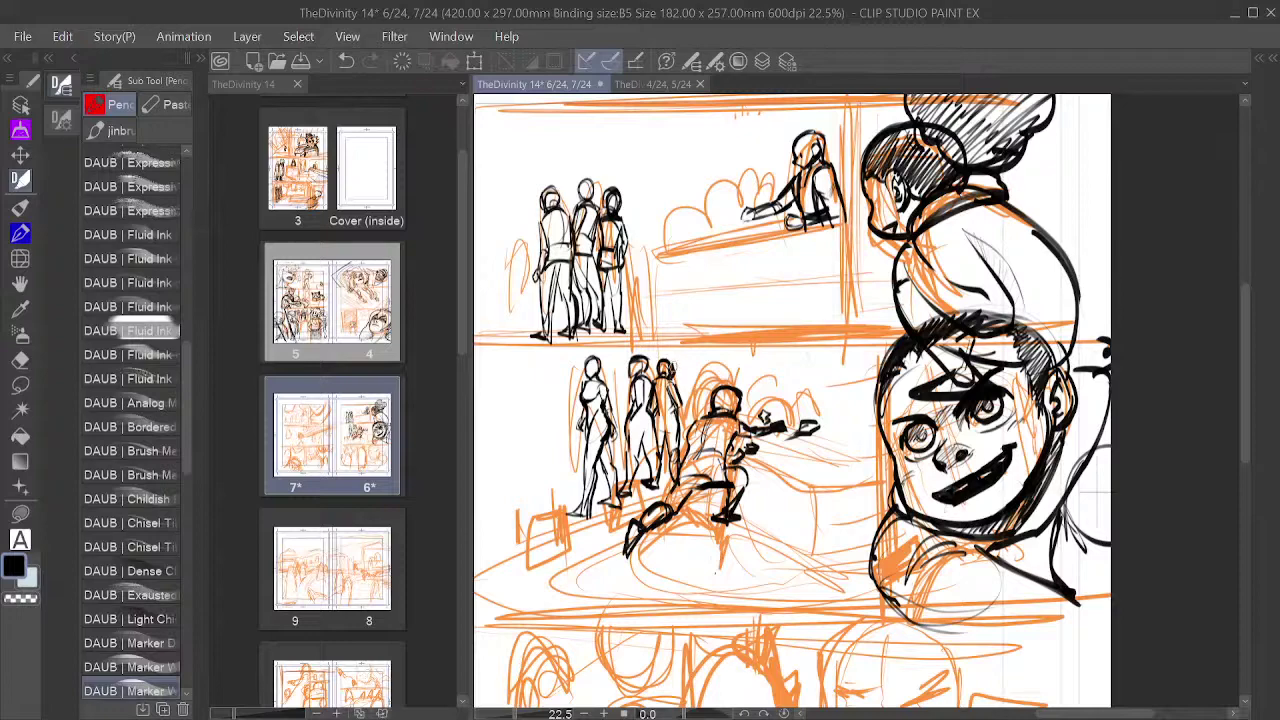
mouse_move(670, 356)
mouse_down()
mouse_move(675, 372)
mouse_move(660, 376)
mouse_up()
Step: Draw a small round-headed figure with a simple face and shoulders opposite the lunging figure in the middle panel
mouse_move(766, 509)
mouse_down()
mouse_move(766, 406)
mouse_move(811, 423)
mouse_move(808, 488)
mouse_move(776, 399)
mouse_move(745, 416)
mouse_up()
mouse_move(838, 520)
mouse_down()
mouse_move(858, 415)
mouse_move(838, 541)
mouse_move(856, 560)
mouse_up()
mouse_move(816, 425)
mouse_down()
mouse_move(906, 455)
mouse_move(843, 377)
mouse_up()
mouse_move(992, 462)
mouse_down()
mouse_move(975, 390)
mouse_move(1015, 388)
mouse_move(1080, 344)
mouse_move(988, 352)
mouse_up()
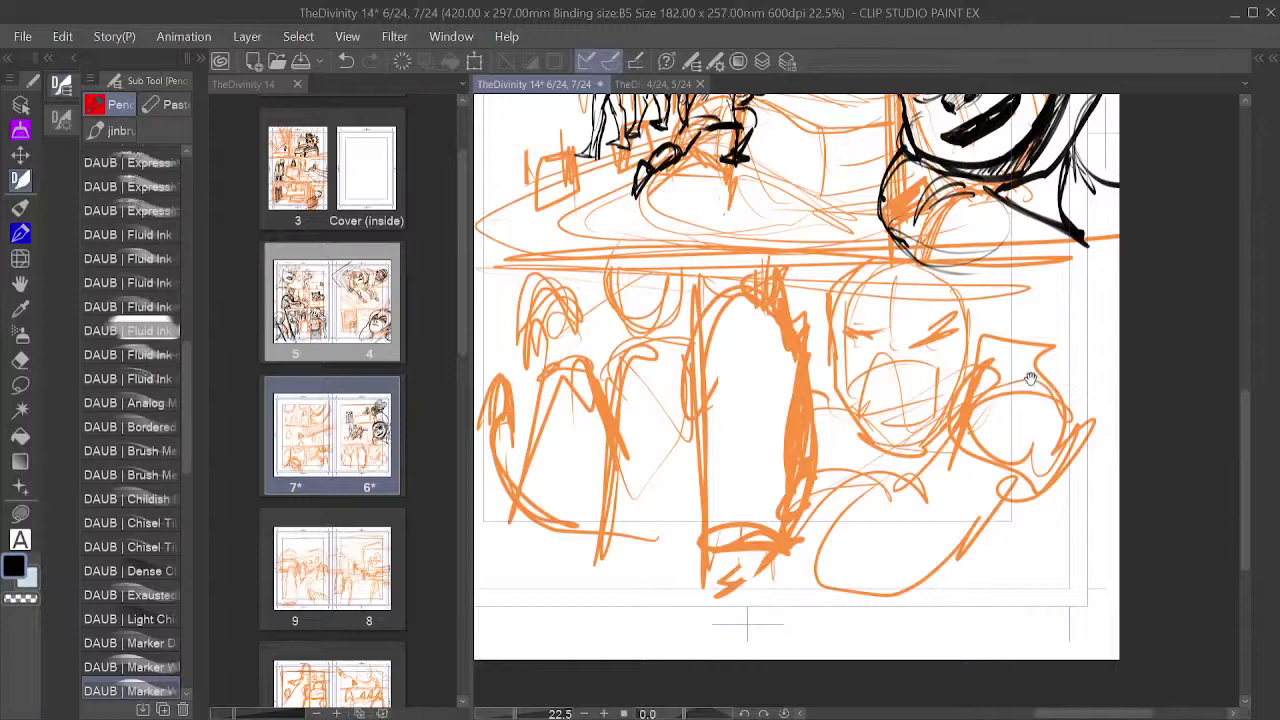
drag(991, 351, 957, 502)
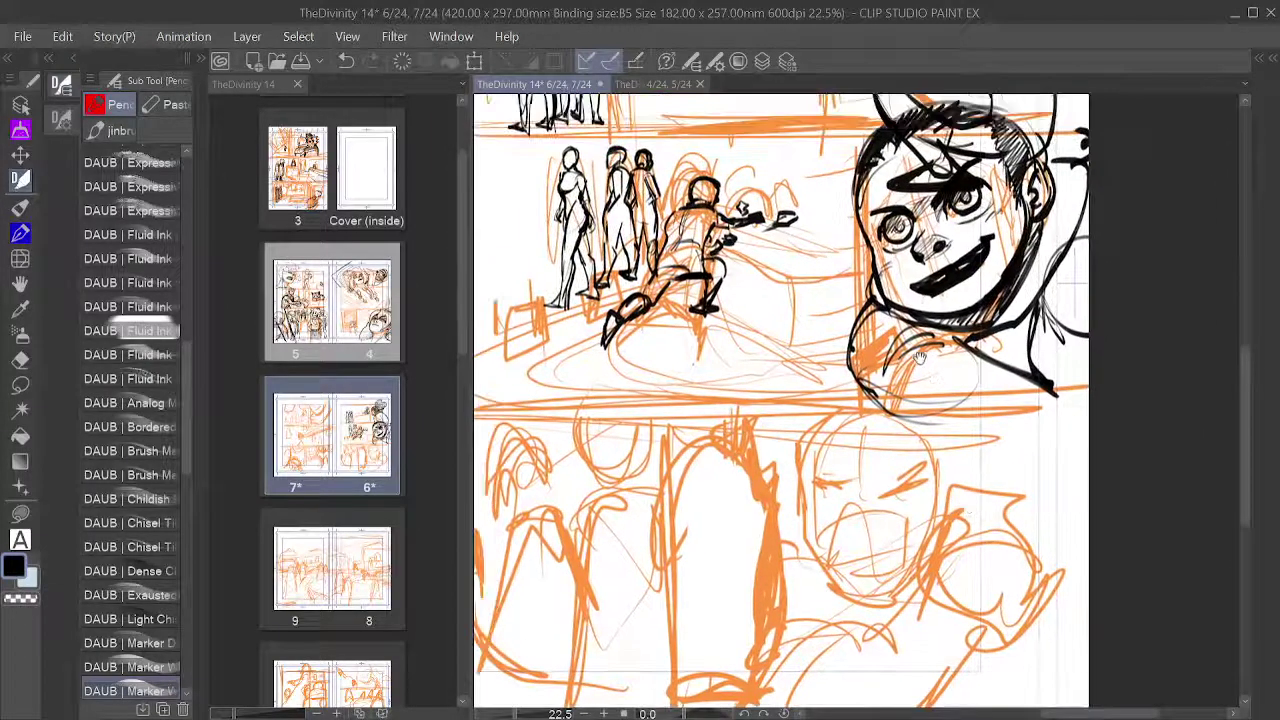
drag(900, 305, 933, 378)
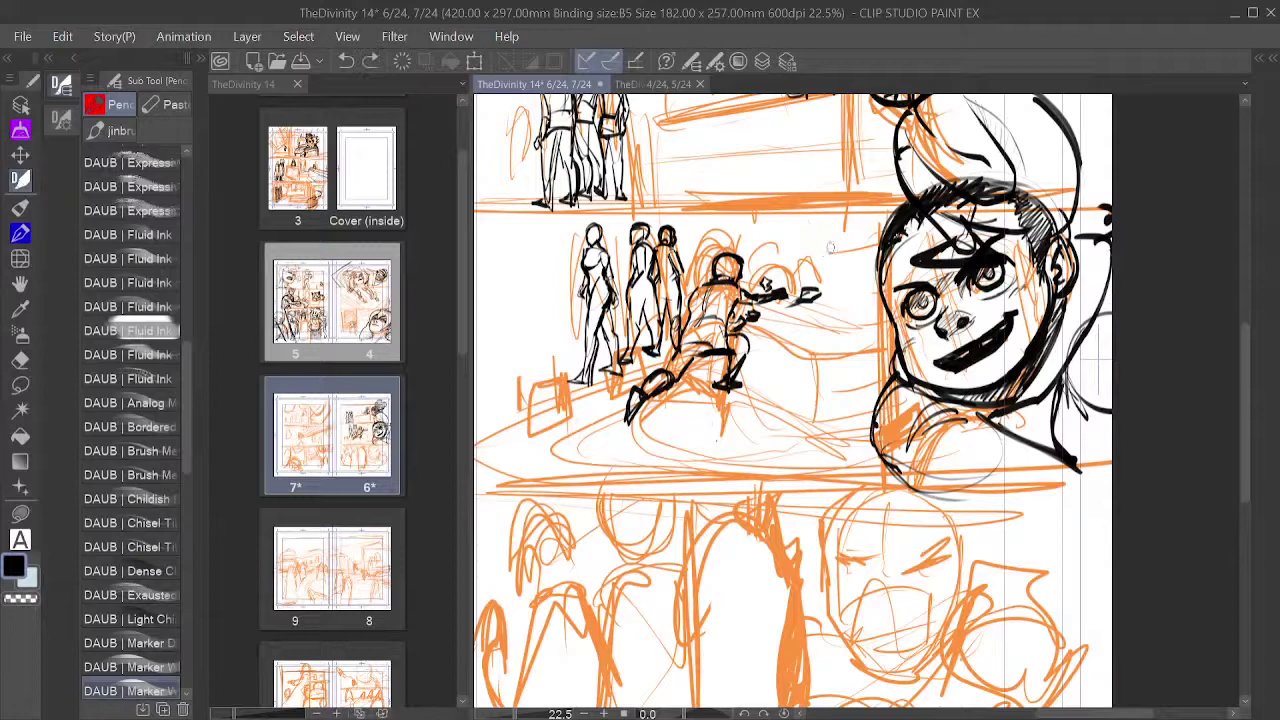
mouse_move(819, 226)
mouse_down()
mouse_move(843, 240)
mouse_move(829, 244)
mouse_up()
mouse_move(829, 250)
mouse_down()
mouse_move(855, 254)
mouse_move(859, 279)
mouse_move(843, 280)
mouse_up()
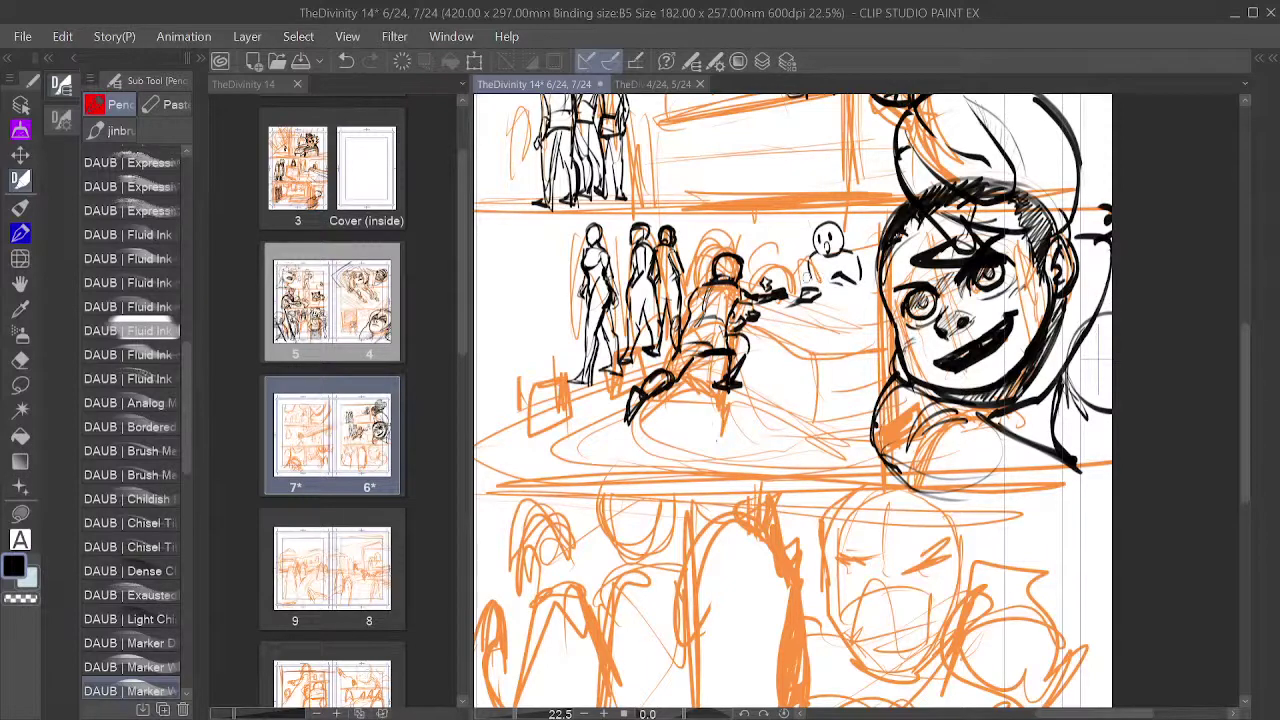
Step: Undo the round-headed figure's last strokes and redraw its arms with small hands
key(ctrl+z)
key(ctrl+z)
key(ctrl+z)
mouse_move(856, 252)
mouse_down()
mouse_move(866, 278)
mouse_move(838, 282)
mouse_up()
mouse_move(822, 264)
mouse_down()
mouse_move(804, 282)
mouse_move(869, 287)
mouse_move(855, 289)
mouse_up()
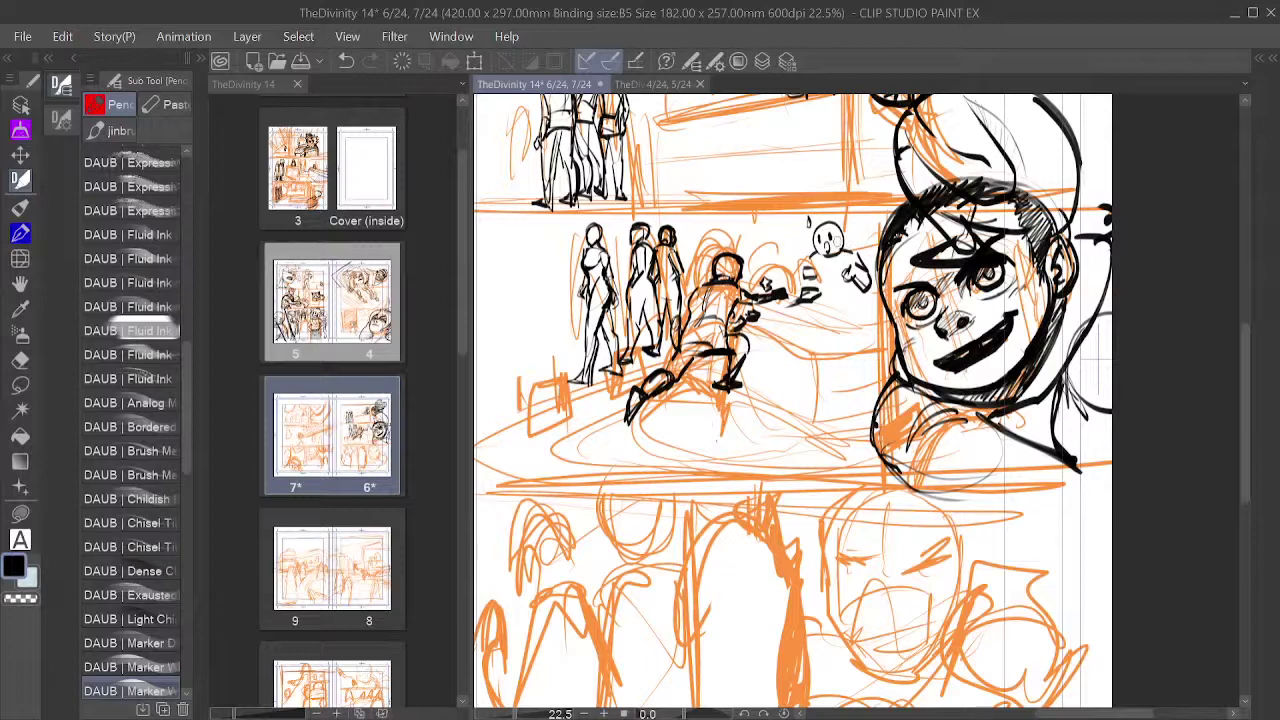
key(ctrl+z)
Step: Outline the crown and both sides of the large head over the orange sketch in page 6's bottom panel
drag(942, 465, 878, 263)
drag(946, 314, 910, 308)
mouse_move(952, 428)
mouse_down()
mouse_move(911, 451)
mouse_move(981, 461)
mouse_up()
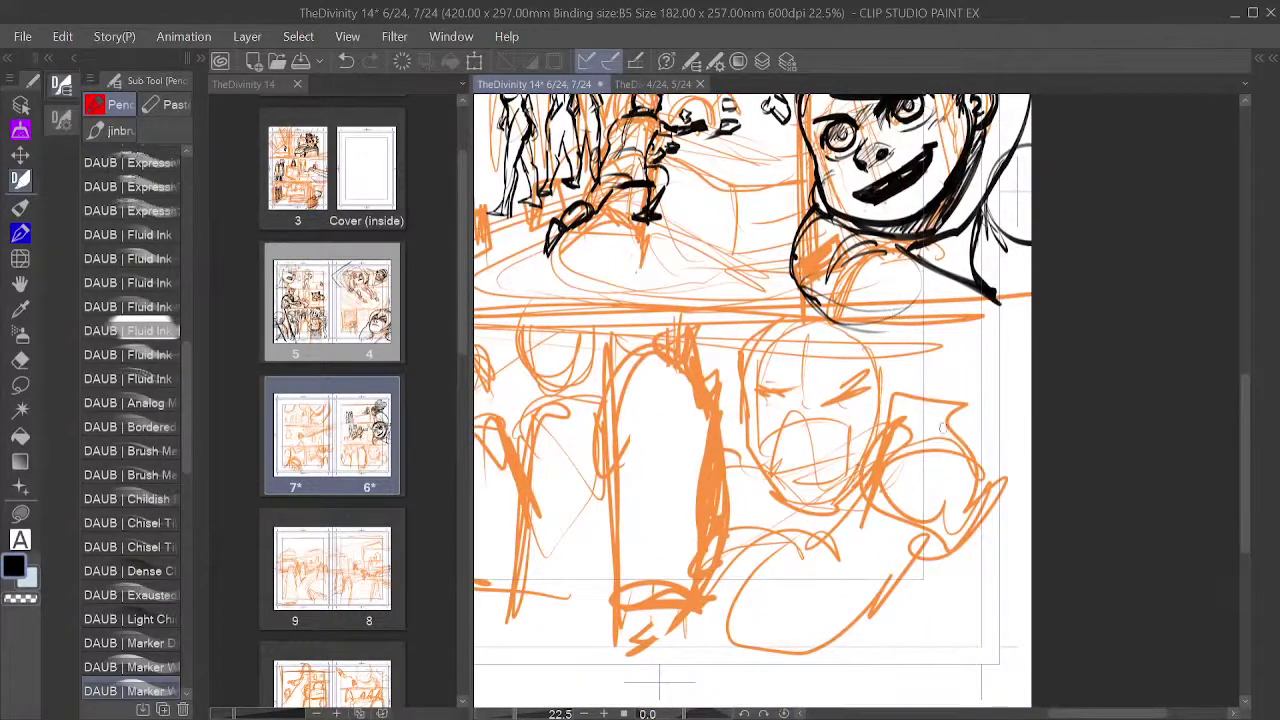
mouse_move(894, 460)
mouse_down()
mouse_move(956, 439)
mouse_move(878, 464)
mouse_move(1068, 407)
mouse_move(1004, 411)
mouse_up()
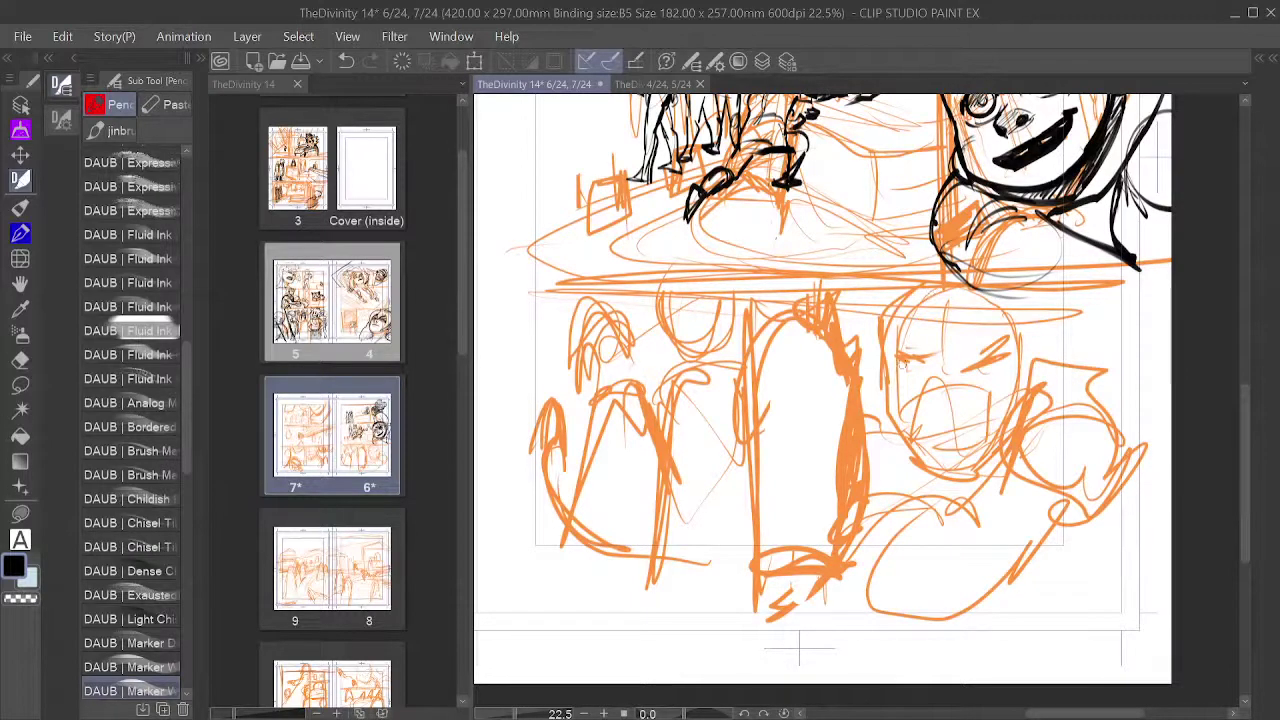
drag(884, 331, 897, 435)
mouse_move(881, 362)
mouse_down()
mouse_move(942, 291)
mouse_move(1030, 356)
mouse_up()
drag(1026, 296, 1038, 410)
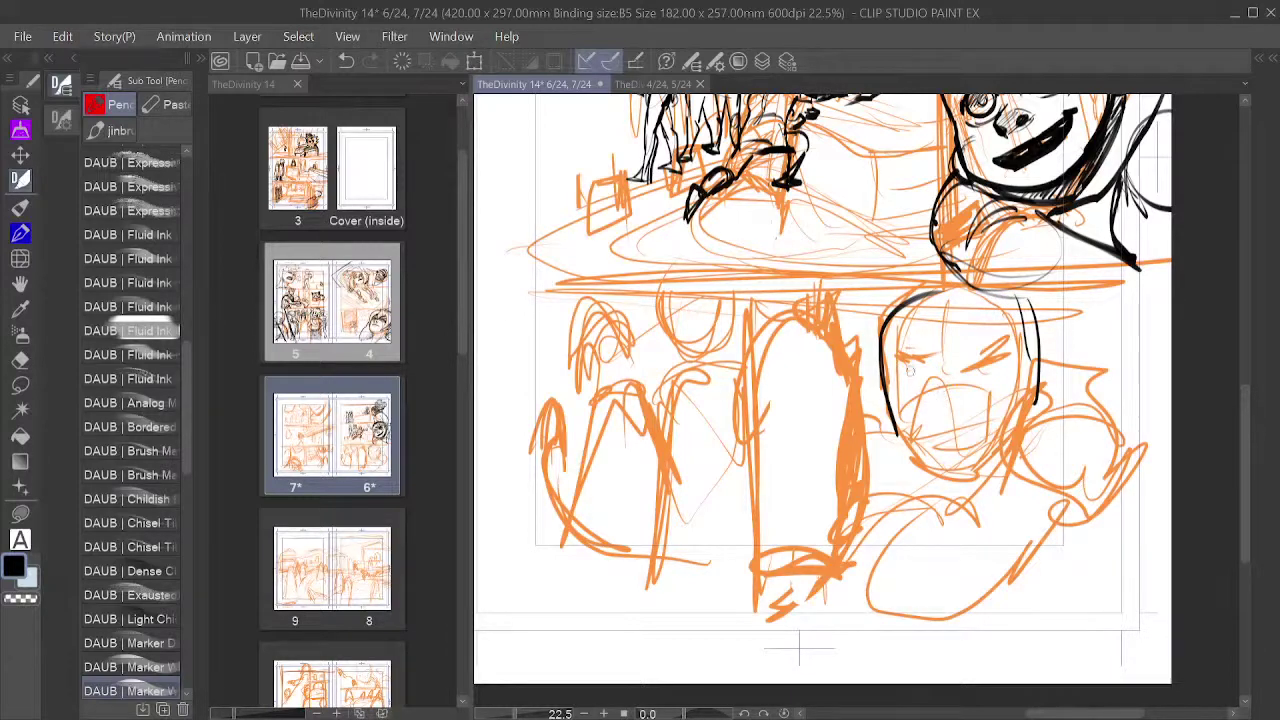
drag(884, 322, 946, 300)
Step: Draw the large face's thick slanted eyes, the nose and the grimacing mouth
drag(904, 363, 1004, 354)
mouse_move(906, 368)
mouse_down()
mouse_move(987, 384)
mouse_move(937, 394)
mouse_move(910, 367)
mouse_up()
scroll(848, 345, up, 2)
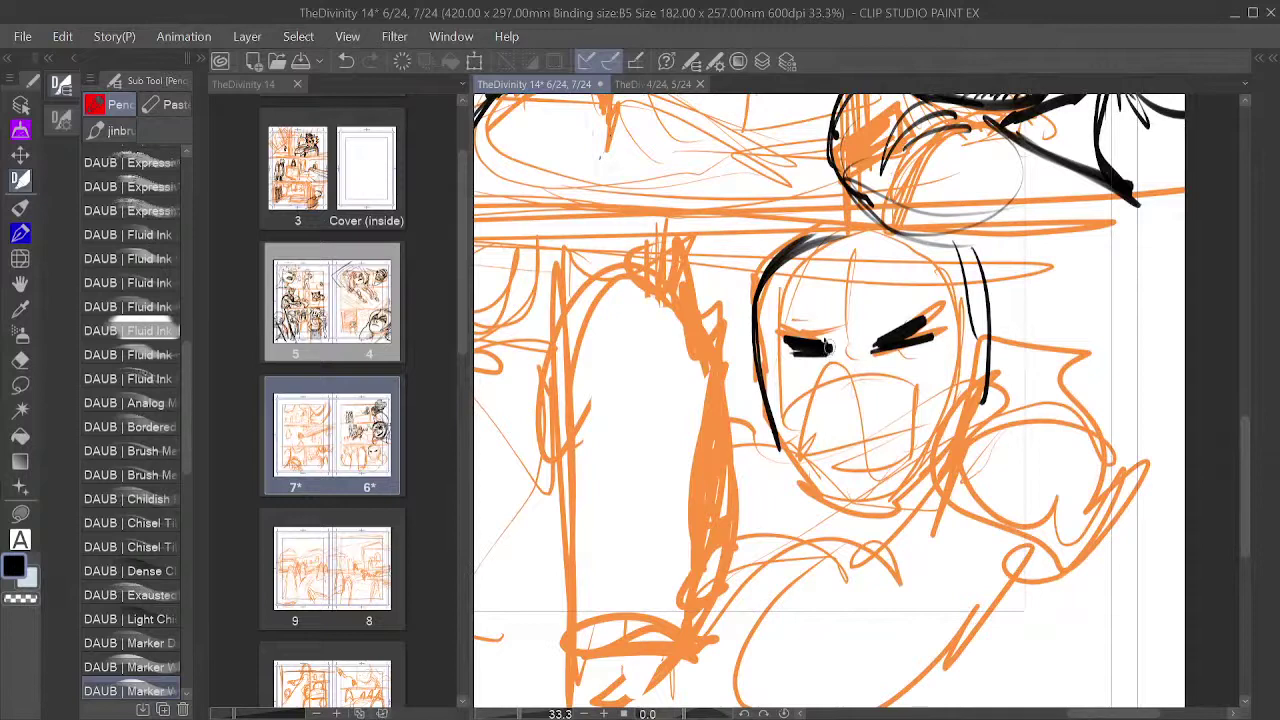
mouse_move(826, 339)
mouse_down()
mouse_move(820, 389)
mouse_move(830, 366)
mouse_move(826, 399)
mouse_move(866, 406)
mouse_up()
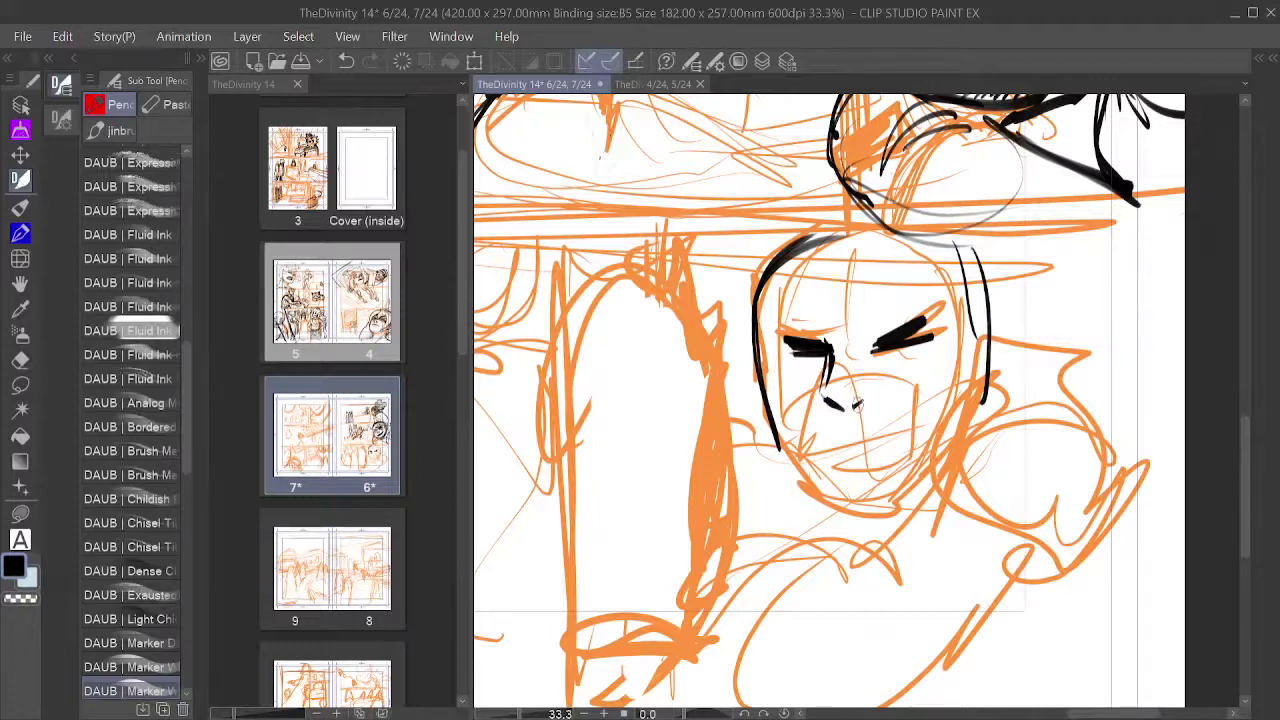
mouse_move(864, 344)
mouse_down()
mouse_move(871, 421)
mouse_move(891, 412)
mouse_move(926, 438)
mouse_up()
mouse_move(840, 422)
mouse_down()
mouse_move(832, 456)
mouse_move(918, 446)
mouse_up()
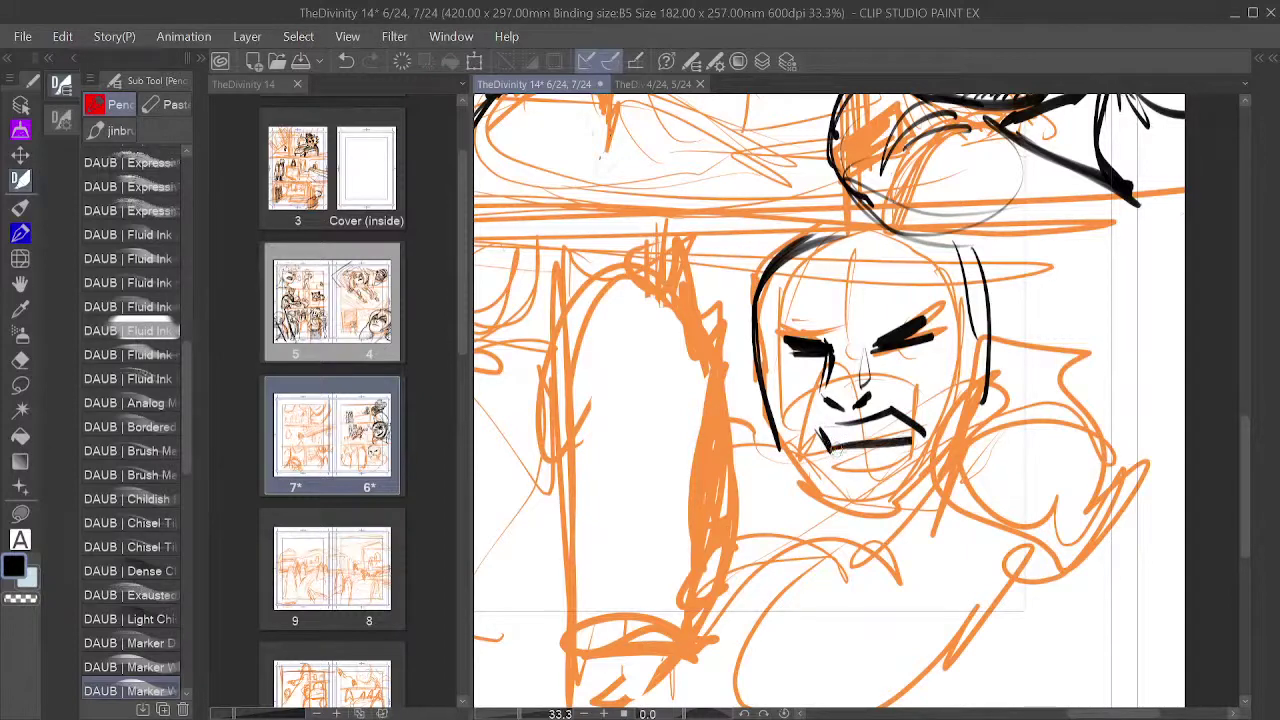
Step: Add cheek creases around the mouth and extend the slanted brows with upturned ends and a forehead crease
mouse_move(830, 450)
mouse_down()
mouse_move(930, 446)
mouse_move(816, 414)
mouse_move(796, 446)
mouse_up()
drag(898, 394, 930, 414)
drag(918, 400, 936, 430)
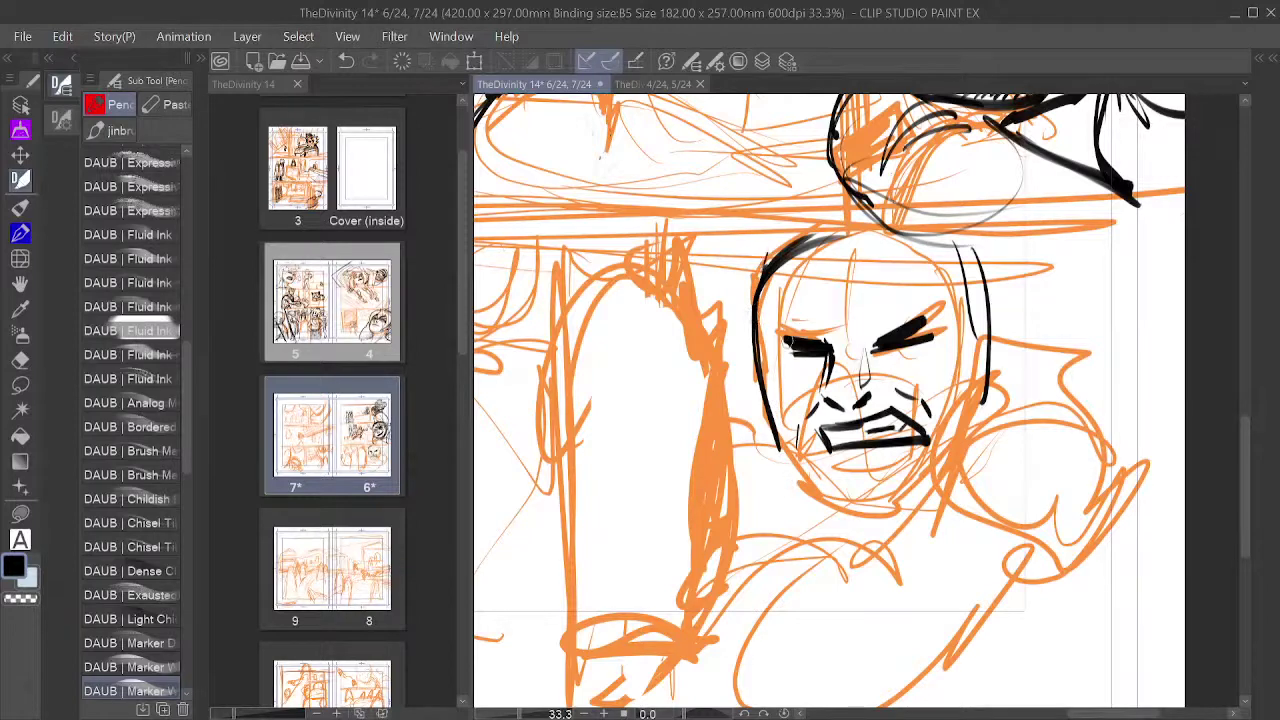
mouse_move(768, 306)
mouse_down()
mouse_move(780, 336)
mouse_move(794, 341)
mouse_move(772, 308)
mouse_move(774, 329)
mouse_move(817, 348)
mouse_up()
mouse_move(926, 317)
mouse_down()
mouse_move(936, 306)
mouse_move(912, 328)
mouse_up()
mouse_move(860, 280)
mouse_down()
mouse_move(852, 328)
mouse_move(893, 342)
mouse_up()
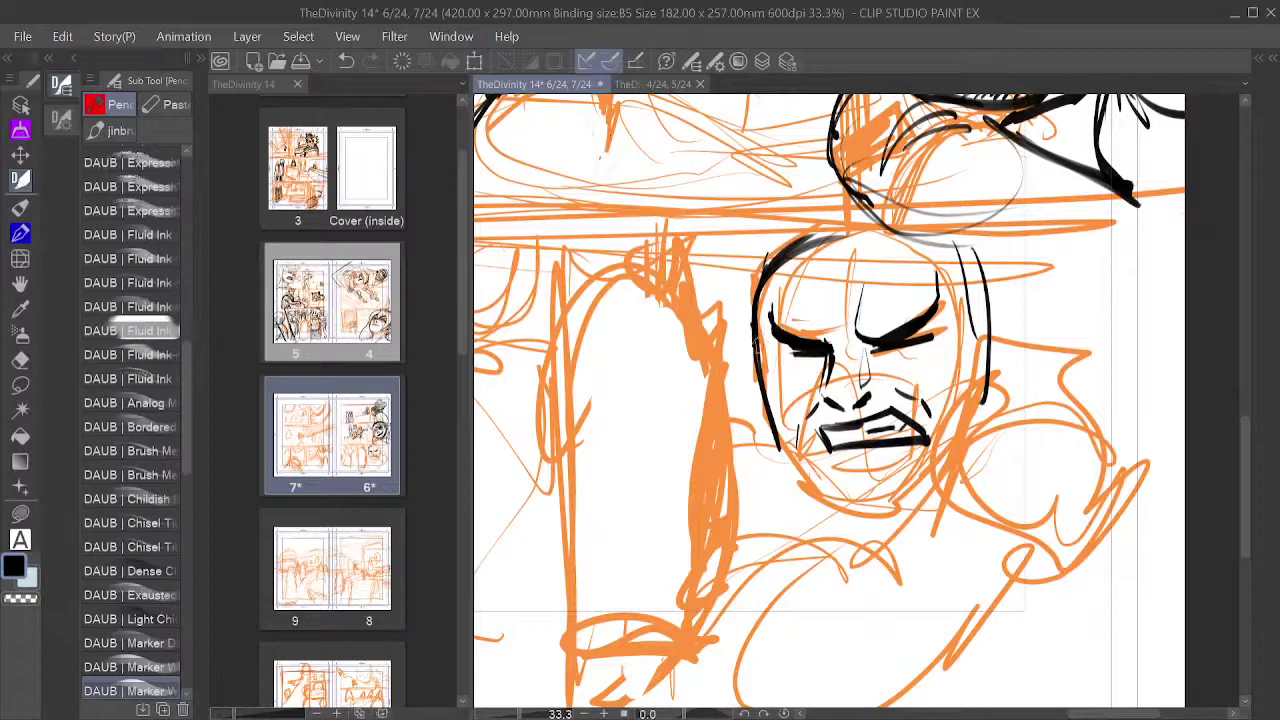
Step: Close the jawline with a heavy contour and draw a thick moustache curving down both sides of the mouth
mouse_move(758, 330)
mouse_down()
mouse_move(768, 426)
mouse_move(806, 480)
mouse_move(848, 506)
mouse_move(901, 503)
mouse_move(960, 449)
mouse_move(985, 335)
mouse_up()
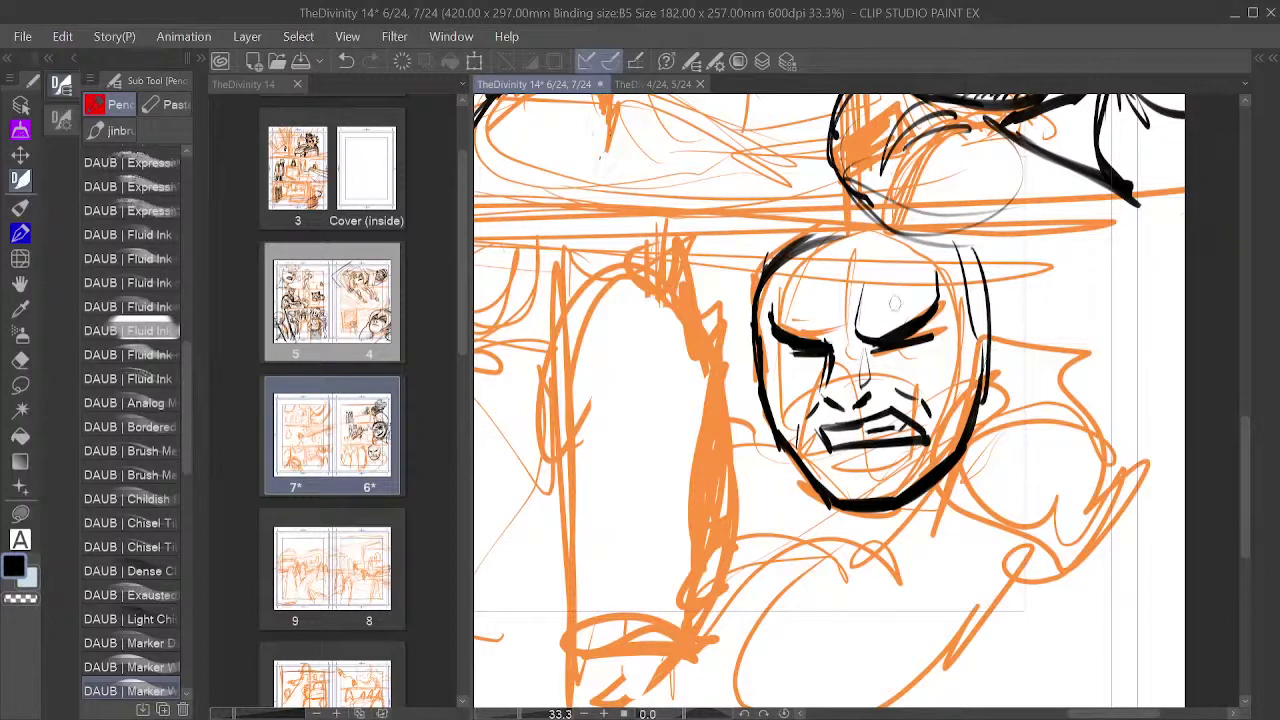
mouse_move(810, 428)
mouse_down()
mouse_move(822, 406)
mouse_move(830, 426)
mouse_move(806, 464)
mouse_move(804, 442)
mouse_move(812, 486)
mouse_move(822, 412)
mouse_move(804, 472)
mouse_move(810, 454)
mouse_up()
mouse_move(886, 420)
mouse_down()
mouse_move(890, 392)
mouse_move(874, 412)
mouse_move(912, 410)
mouse_up()
mouse_move(882, 388)
mouse_down()
mouse_move(931, 429)
mouse_move(925, 409)
mouse_move(915, 399)
mouse_move(940, 466)
mouse_up()
drag(926, 406, 944, 488)
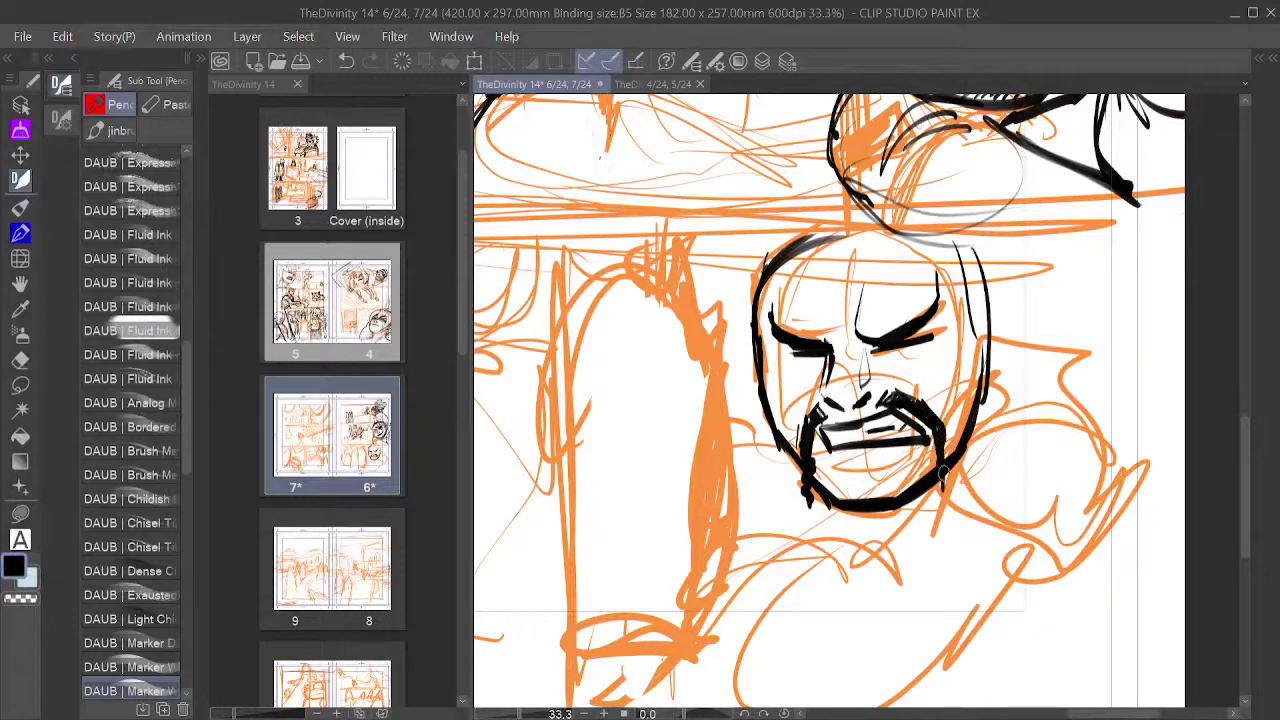
drag(945, 438, 945, 488)
Step: Fill in a dense black chin beard with short overlapping strokes below the mouth
mouse_move(832, 460)
mouse_down()
mouse_move(844, 490)
mouse_move(832, 498)
mouse_move(850, 504)
mouse_move(886, 484)
mouse_move(890, 494)
mouse_up()
mouse_move(886, 462)
mouse_down()
mouse_move(904, 492)
mouse_move(906, 480)
mouse_up()
drag(900, 454, 912, 488)
drag(890, 462, 908, 496)
mouse_move(892, 478)
mouse_down()
mouse_move(898, 504)
mouse_move(870, 508)
mouse_up()
drag(876, 494, 852, 508)
mouse_move(882, 494)
mouse_down()
mouse_move(870, 512)
mouse_move(846, 510)
mouse_move(886, 506)
mouse_up()
drag(858, 496, 848, 522)
mouse_move(886, 506)
mouse_down()
mouse_move(860, 526)
mouse_move(876, 526)
mouse_up()
drag(904, 498, 896, 518)
mouse_move(904, 504)
mouse_down()
mouse_move(853, 523)
mouse_move(837, 510)
mouse_move(880, 518)
mouse_up()
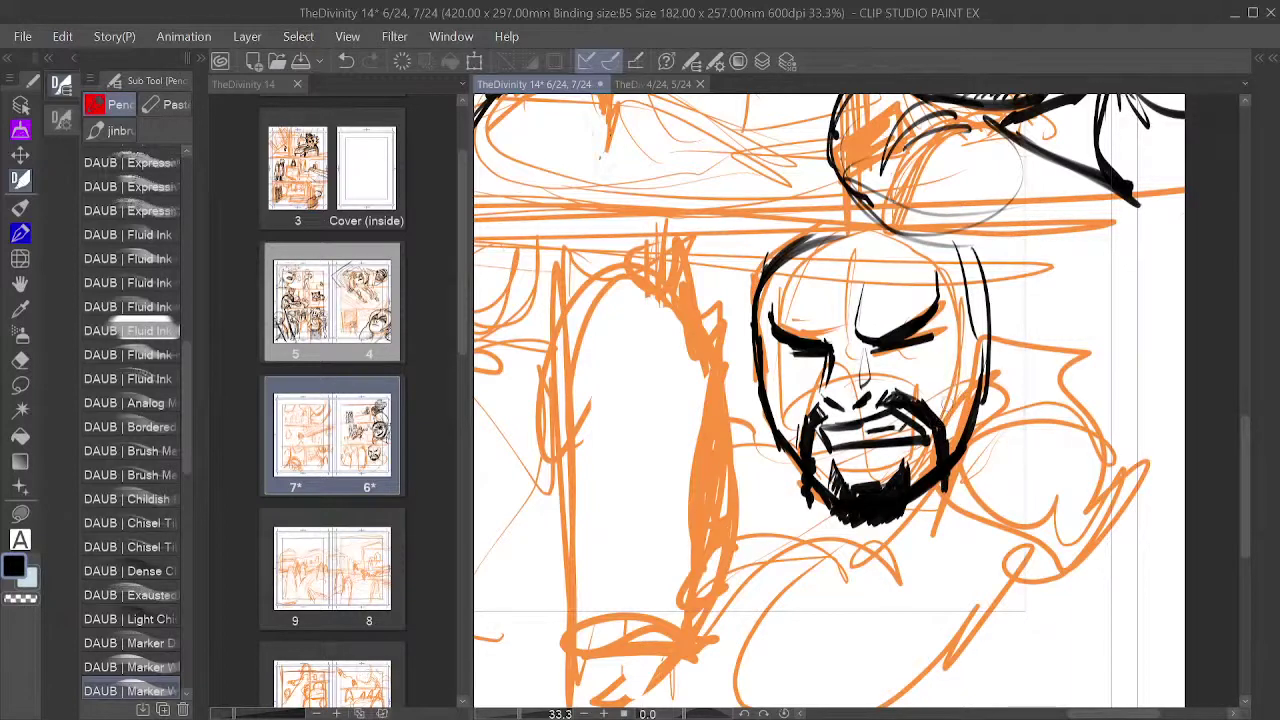
Step: Add stubble strokes along both sides of the jaw and draw the man's ear
drag(956, 394, 942, 414)
mouse_move(968, 372)
mouse_down()
mouse_move(940, 416)
mouse_move(962, 373)
mouse_up()
drag(766, 400, 790, 428)
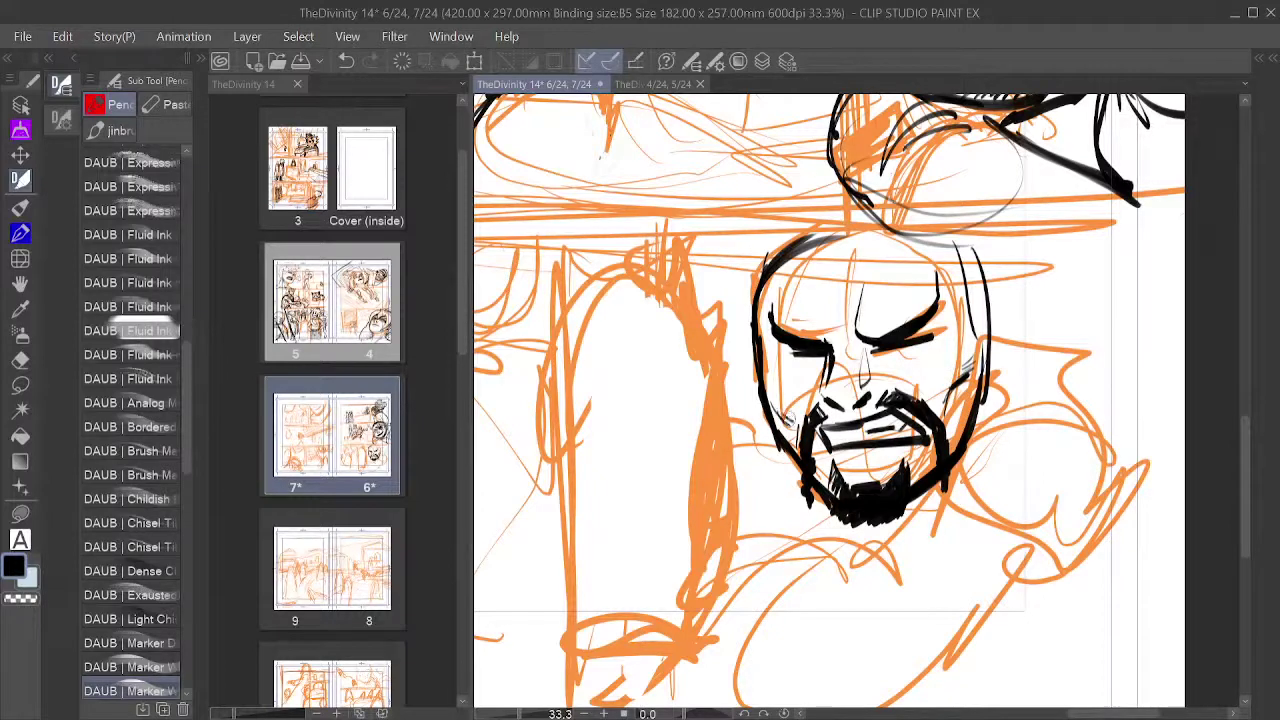
mouse_move(980, 396)
mouse_down()
mouse_move(985, 321)
mouse_move(994, 303)
mouse_move(1016, 322)
mouse_move(1014, 300)
mouse_move(992, 398)
mouse_up()
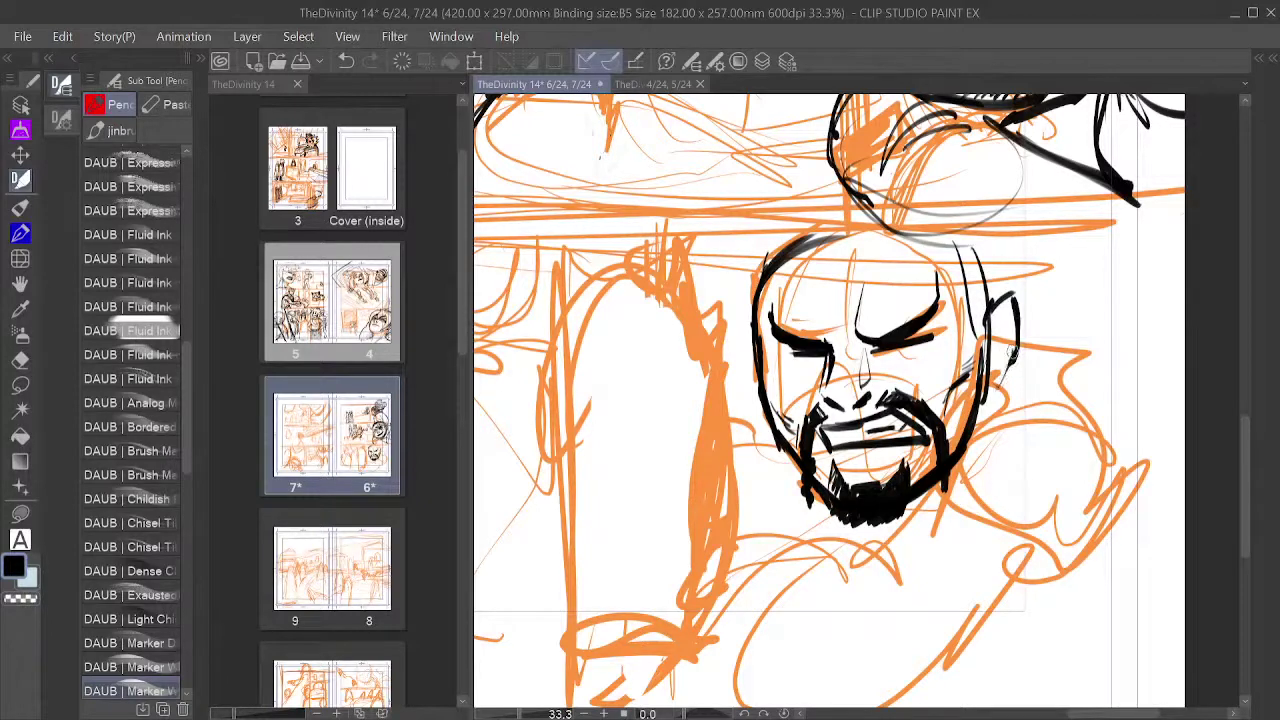
drag(1016, 345, 987, 404)
drag(808, 471, 826, 492)
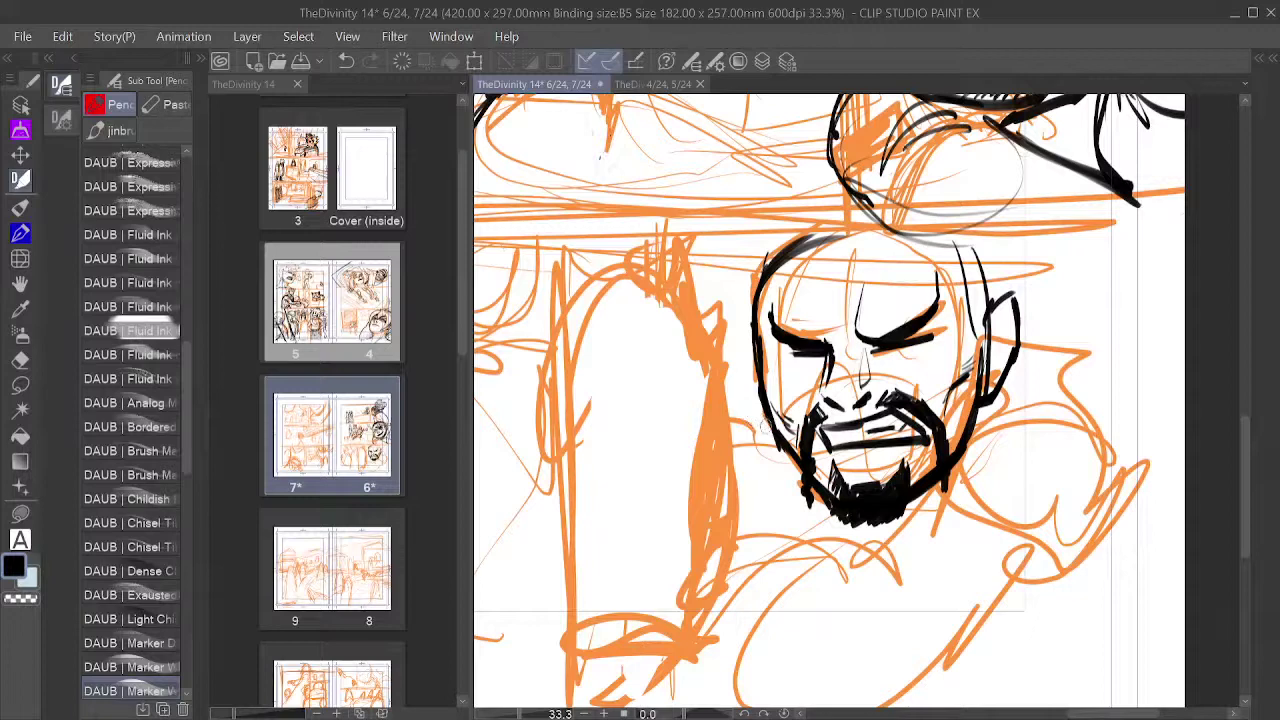
Step: Draw the bearded man's neck, collar and shoulder lines below the chin
drag(770, 422, 712, 432)
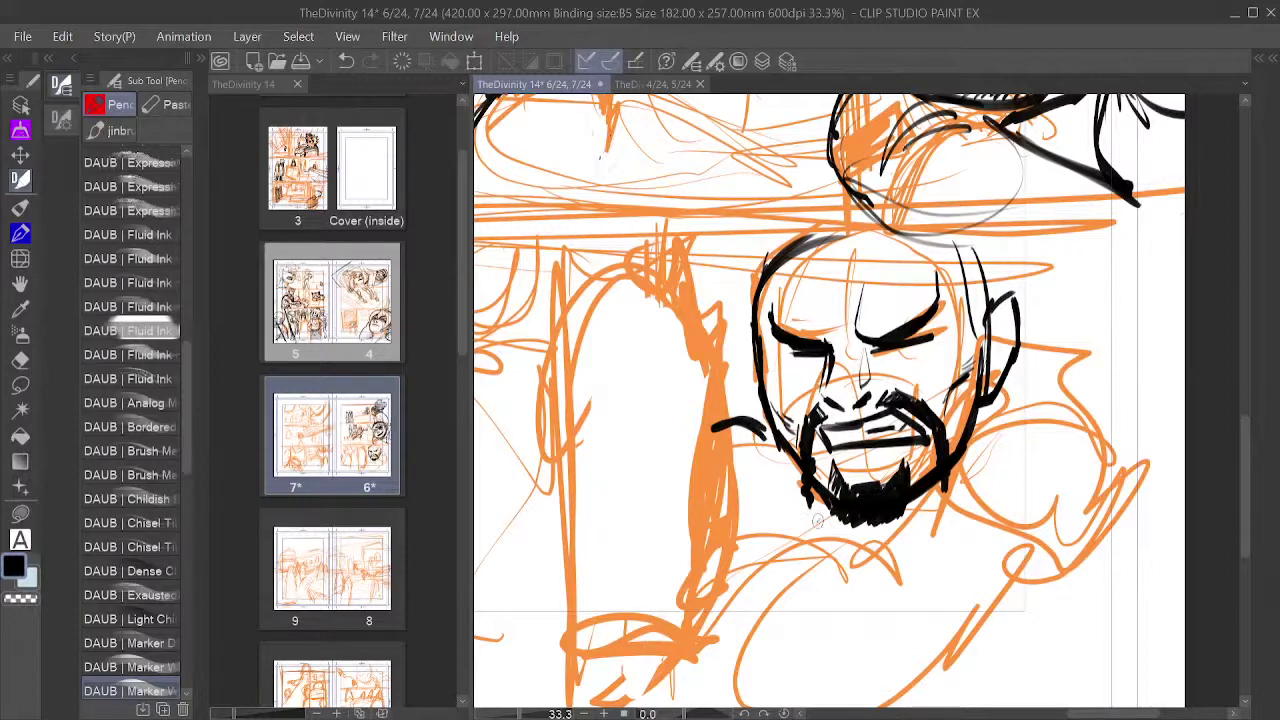
drag(800, 482, 792, 520)
mouse_move(818, 526)
mouse_down()
mouse_move(746, 544)
mouse_move(786, 527)
mouse_move(826, 560)
mouse_up()
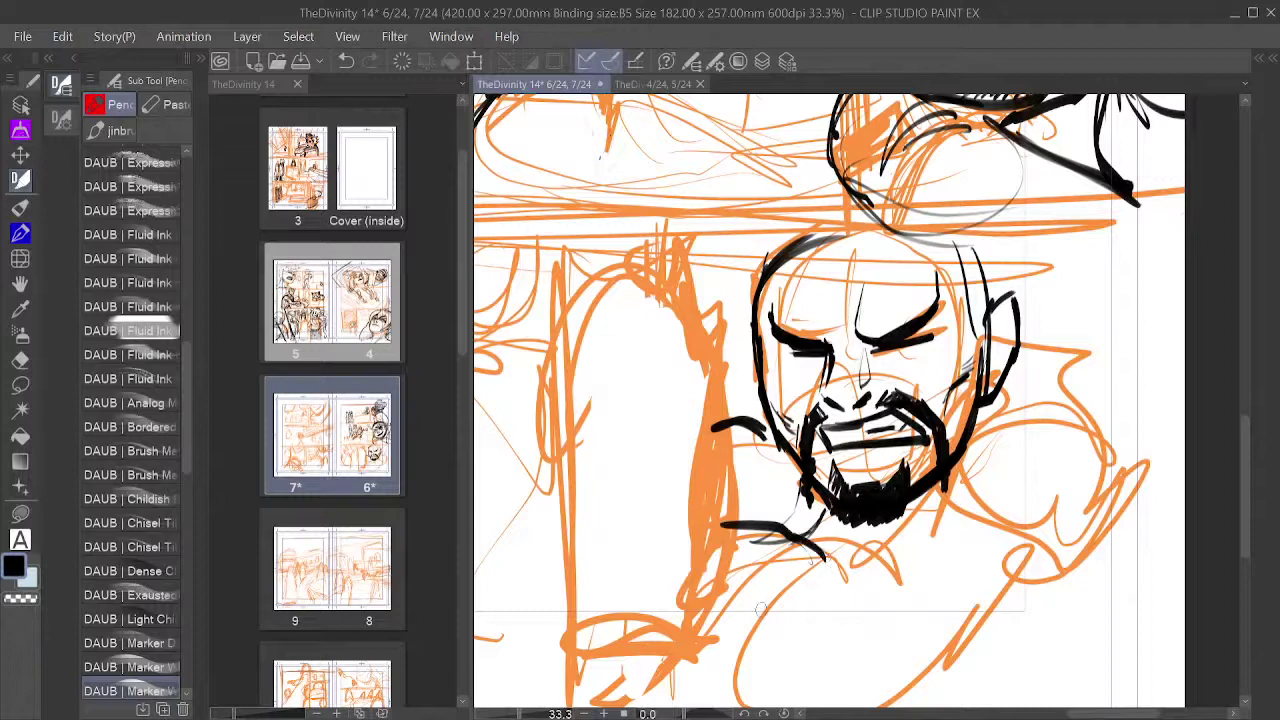
mouse_move(695, 627)
mouse_down()
mouse_move(788, 543)
mouse_move(910, 542)
mouse_move(948, 508)
mouse_up()
Step: Draw the long inner and outer contours of the man's large foreground arm down to the page's lower edge
drag(983, 578, 840, 705)
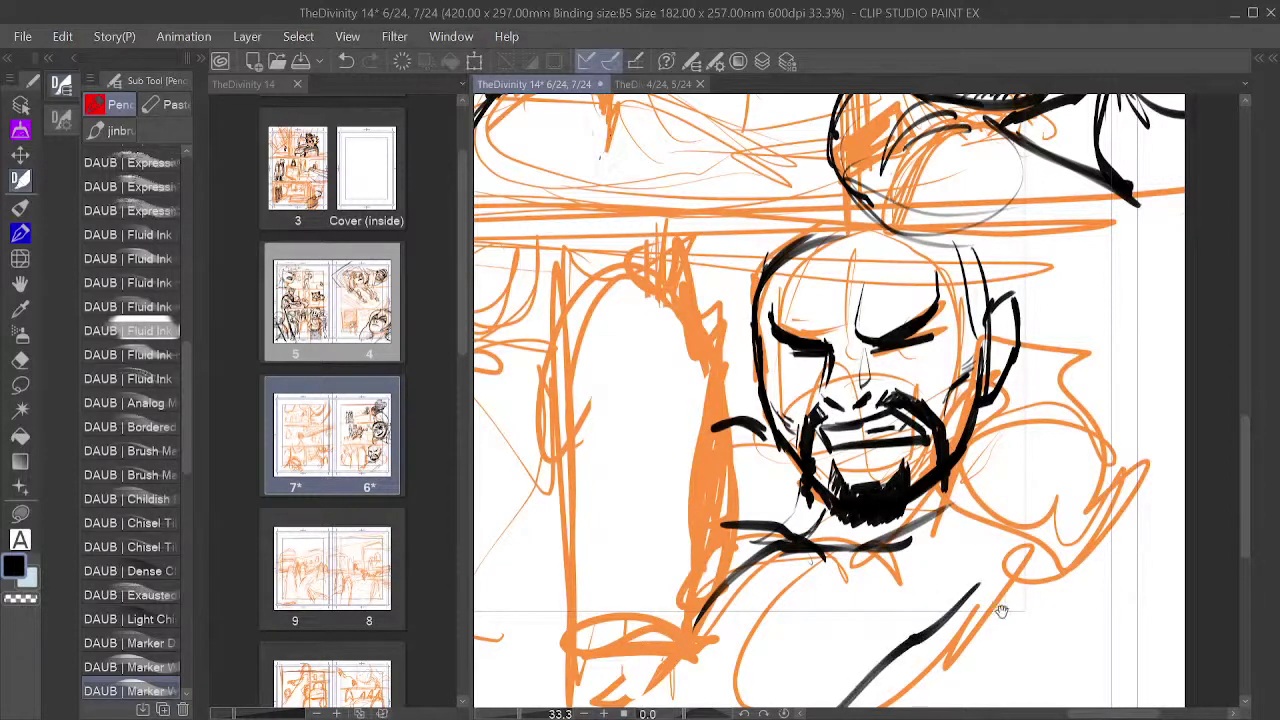
drag(1008, 638, 983, 508)
mouse_move(1006, 452)
mouse_down()
mouse_move(945, 540)
mouse_move(850, 622)
mouse_move(710, 670)
mouse_up()
drag(612, 626, 672, 672)
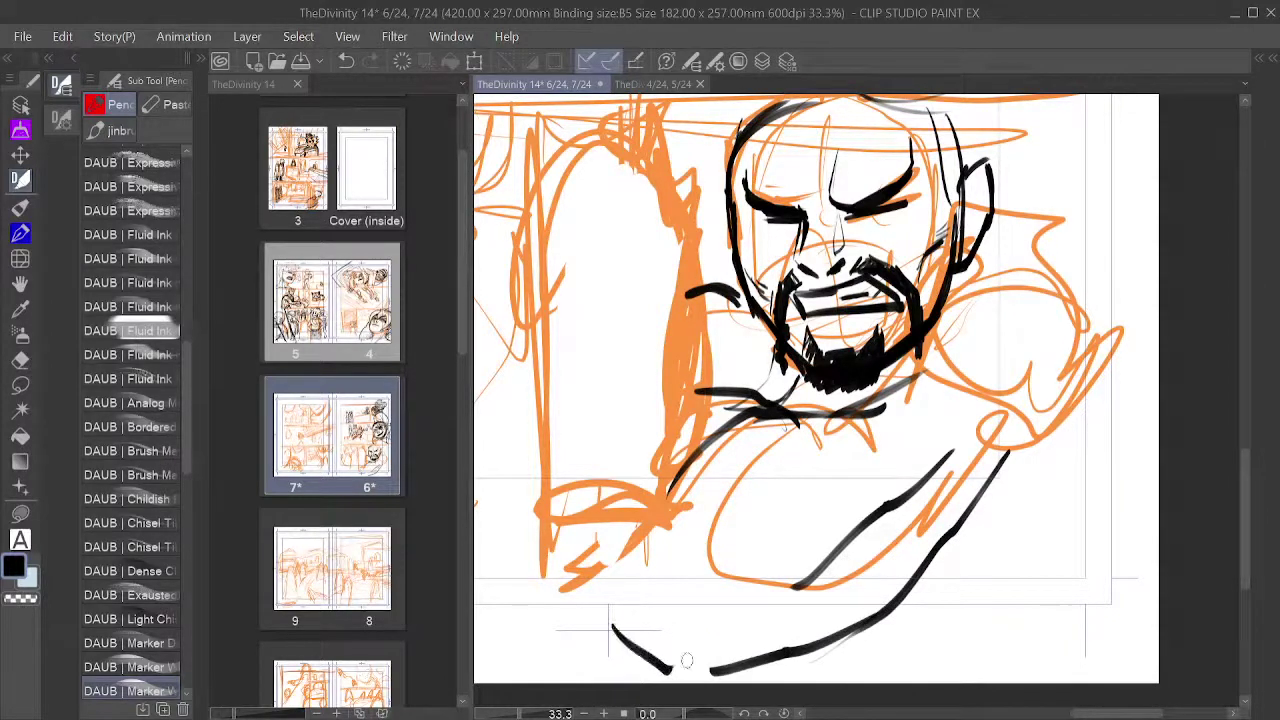
mouse_move(787, 603)
mouse_down()
mouse_move(670, 672)
mouse_move(748, 660)
mouse_move(930, 545)
mouse_move(978, 490)
mouse_move(939, 535)
mouse_up()
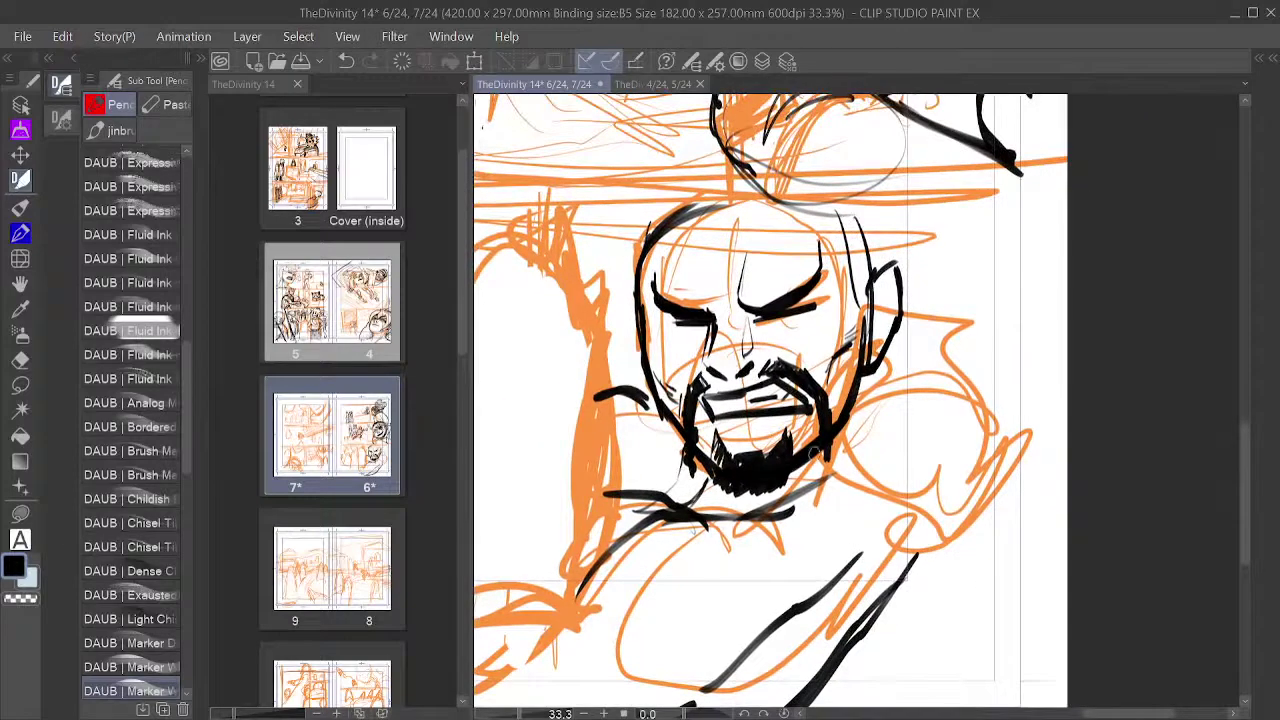
Step: Outline the bulky bent shape beside the man's head down to the arm, with looping folds next to the ear
mouse_move(795, 498)
mouse_down()
mouse_move(818, 476)
mouse_move(868, 378)
mouse_move(890, 401)
mouse_move(907, 366)
mouse_move(930, 362)
mouse_move(918, 357)
mouse_move(963, 383)
mouse_move(990, 416)
mouse_move(992, 446)
mouse_move(1015, 461)
mouse_move(988, 529)
mouse_move(912, 584)
mouse_move(976, 543)
mouse_move(908, 581)
mouse_move(927, 568)
mouse_move(918, 543)
mouse_move(824, 690)
mouse_up()
mouse_move(873, 408)
mouse_down()
mouse_move(852, 482)
mouse_move(875, 459)
mouse_move(848, 482)
mouse_move(900, 391)
mouse_move(953, 386)
mouse_move(938, 440)
mouse_move(954, 388)
mouse_move(958, 398)
mouse_up()
drag(902, 364, 942, 380)
mouse_move(946, 374)
mouse_down()
mouse_move(924, 412)
mouse_move(964, 446)
mouse_move(970, 486)
mouse_up()
drag(944, 402, 998, 540)
mouse_move(908, 390)
mouse_down()
mouse_move(900, 434)
mouse_move(886, 408)
mouse_move(876, 424)
mouse_up()
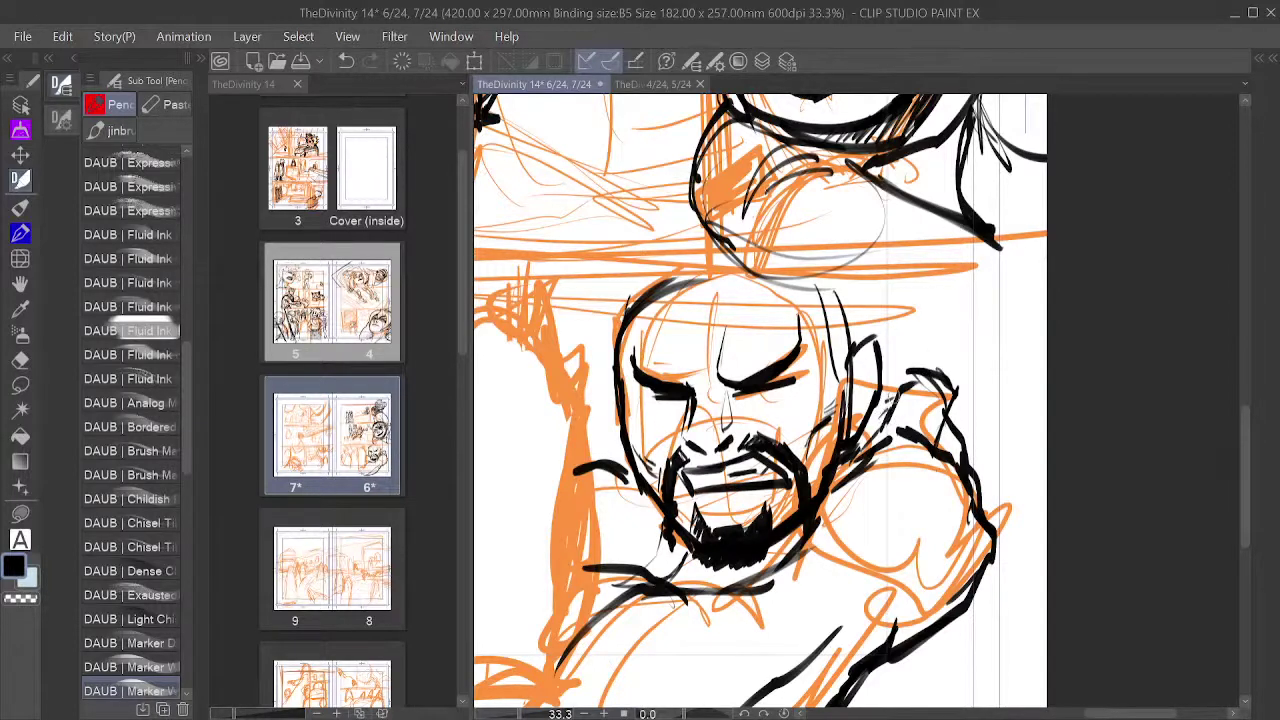
drag(900, 393, 870, 427)
mouse_move(878, 400)
mouse_down()
mouse_move(900, 352)
mouse_move(934, 351)
mouse_move(909, 382)
mouse_move(940, 384)
mouse_up()
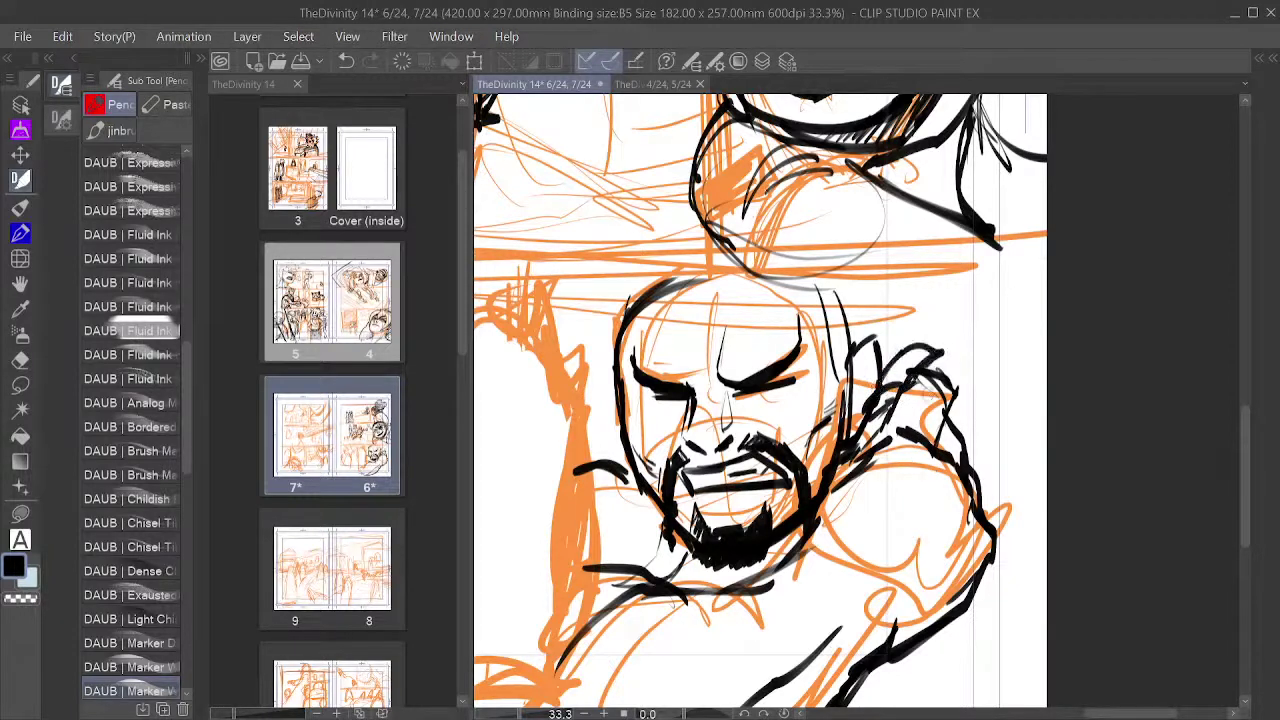
Step: Add the small knot and crease strokes around the bent arm, and a second line on the opposite shoulder
mouse_move(975, 478)
mouse_down()
mouse_move(1019, 386)
mouse_move(998, 446)
mouse_up()
mouse_move(997, 498)
mouse_down()
mouse_move(1027, 543)
mouse_move(1024, 506)
mouse_move(1032, 548)
mouse_move(972, 606)
mouse_up()
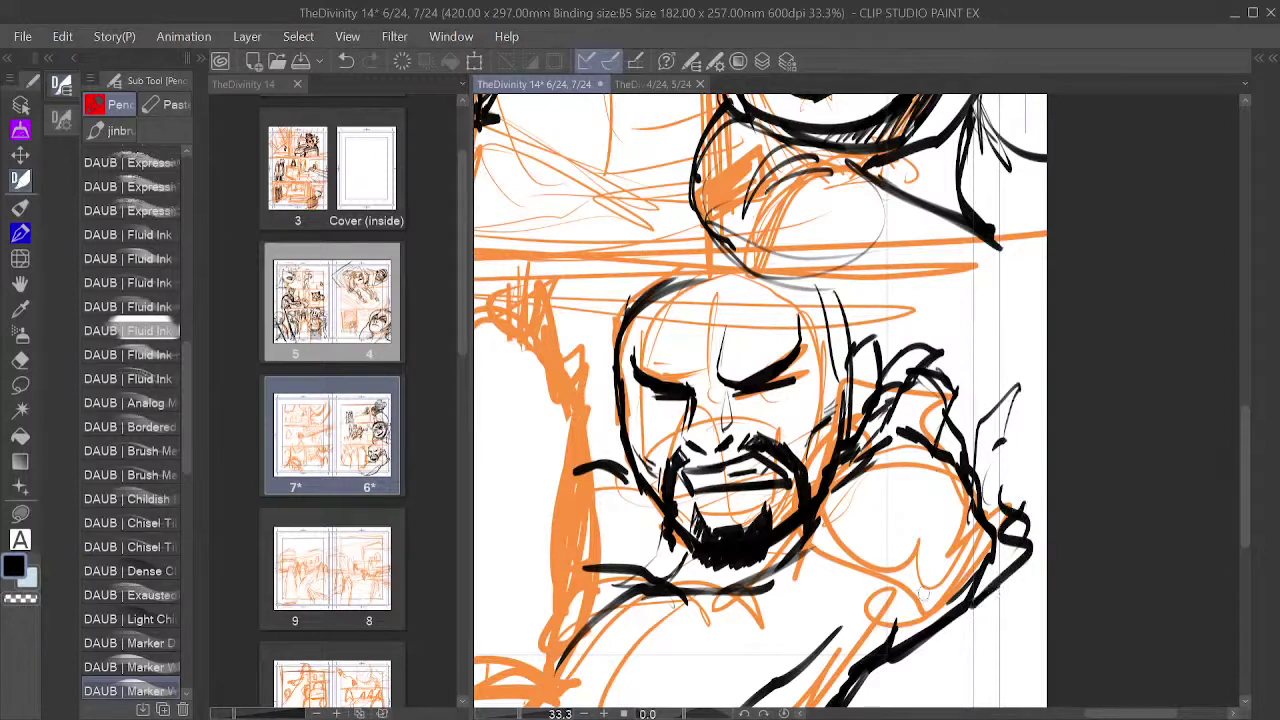
drag(910, 568, 942, 616)
mouse_move(884, 526)
mouse_down()
mouse_move(936, 598)
mouse_move(926, 588)
mouse_move(932, 614)
mouse_up()
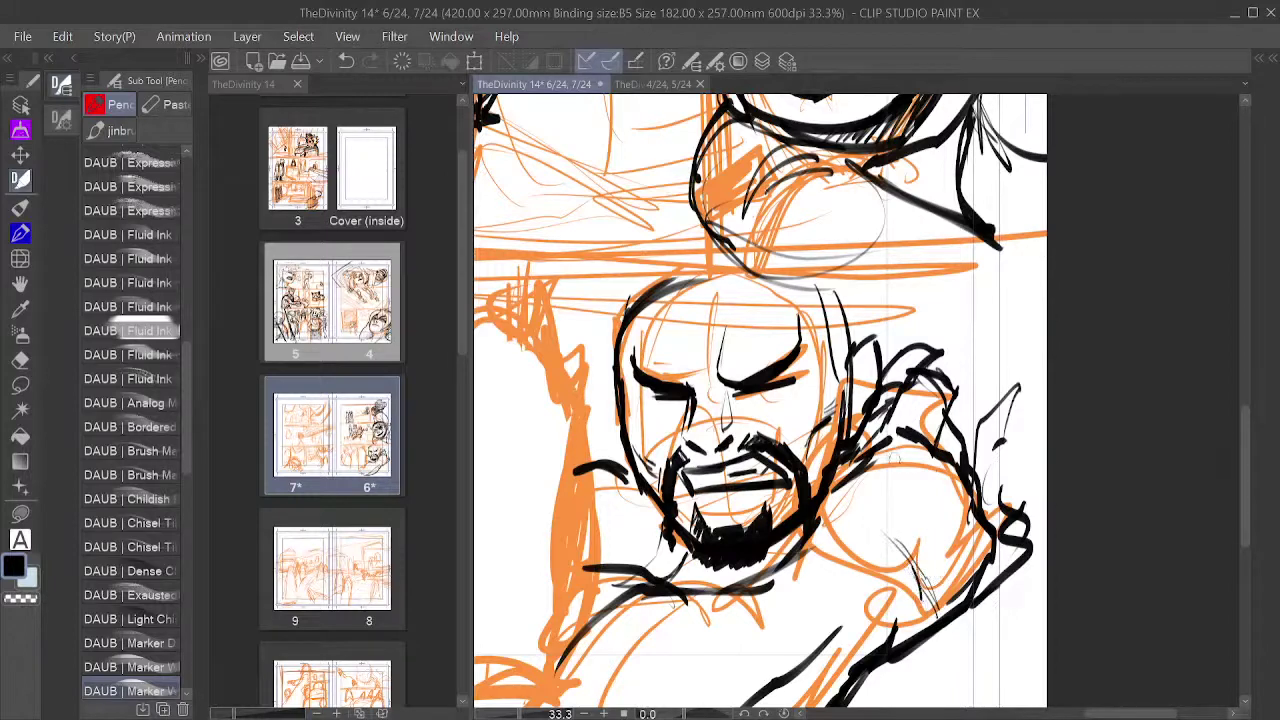
mouse_move(884, 450)
mouse_down()
mouse_move(932, 526)
mouse_move(916, 476)
mouse_move(896, 466)
mouse_up()
drag(955, 589, 961, 606)
mouse_move(960, 584)
mouse_down()
mouse_move(967, 603)
mouse_move(975, 594)
mouse_up()
drag(918, 541, 1031, 432)
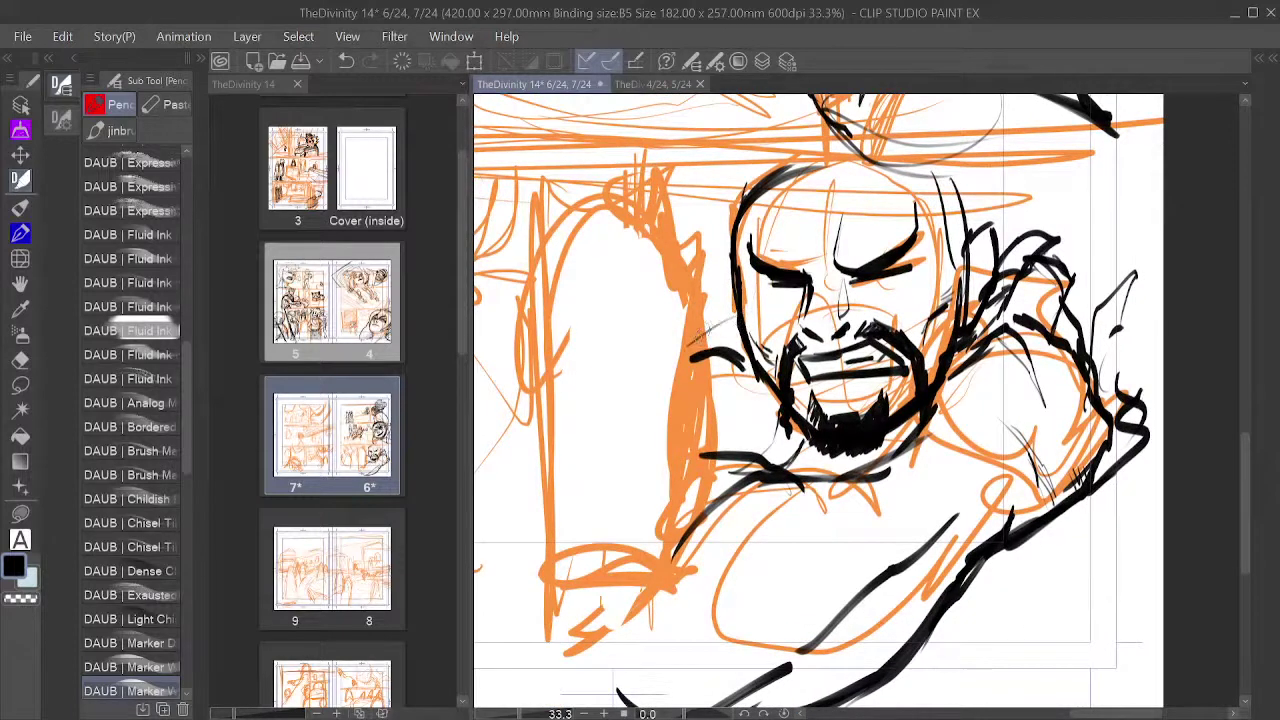
drag(736, 312, 682, 340)
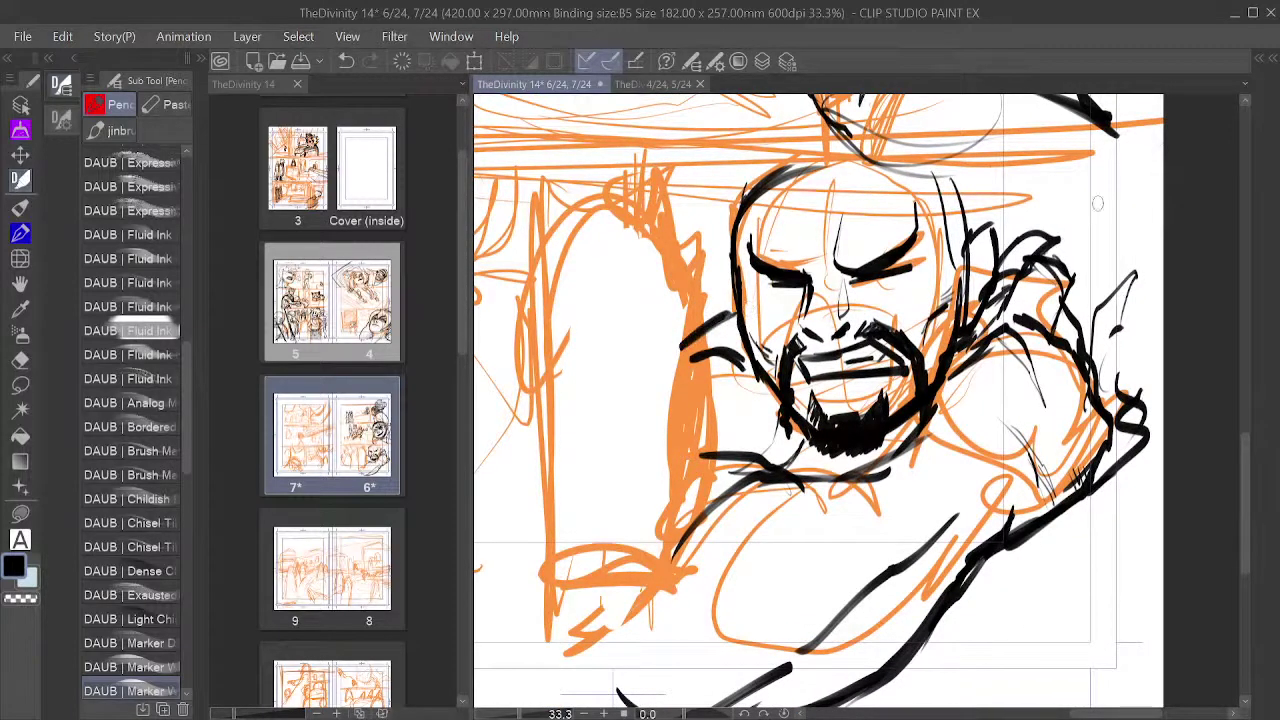
Step: Redraw the man's rounded crown and side of the head with heavier strokes, and add short detail strokes around the ear
mouse_move(942, 264)
mouse_down()
mouse_move(885, 375)
mouse_move(857, 400)
mouse_move(884, 392)
mouse_move(880, 446)
mouse_move(884, 436)
mouse_up()
drag(890, 380, 893, 416)
drag(902, 400, 886, 420)
mouse_move(664, 318)
mouse_down()
mouse_move(766, 286)
mouse_move(732, 276)
mouse_move(786, 274)
mouse_up()
drag(636, 390, 738, 276)
drag(670, 300, 756, 268)
mouse_move(866, 298)
mouse_down()
mouse_move(874, 330)
mouse_move(890, 328)
mouse_move(888, 372)
mouse_up()
mouse_move(846, 270)
mouse_down()
mouse_move(872, 288)
mouse_move(888, 350)
mouse_up()
drag(698, 294, 764, 278)
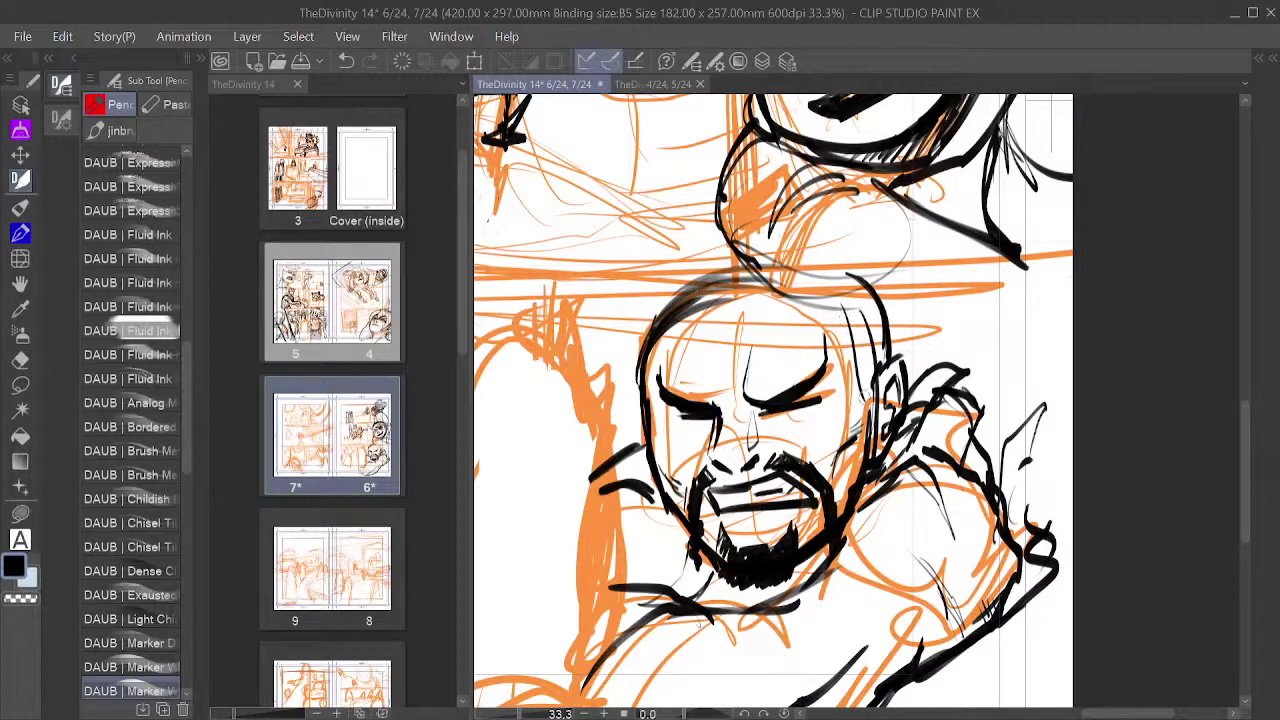
drag(872, 408, 880, 426)
drag(900, 396, 868, 428)
drag(872, 478, 989, 325)
scroll(991, 338, down, 5)
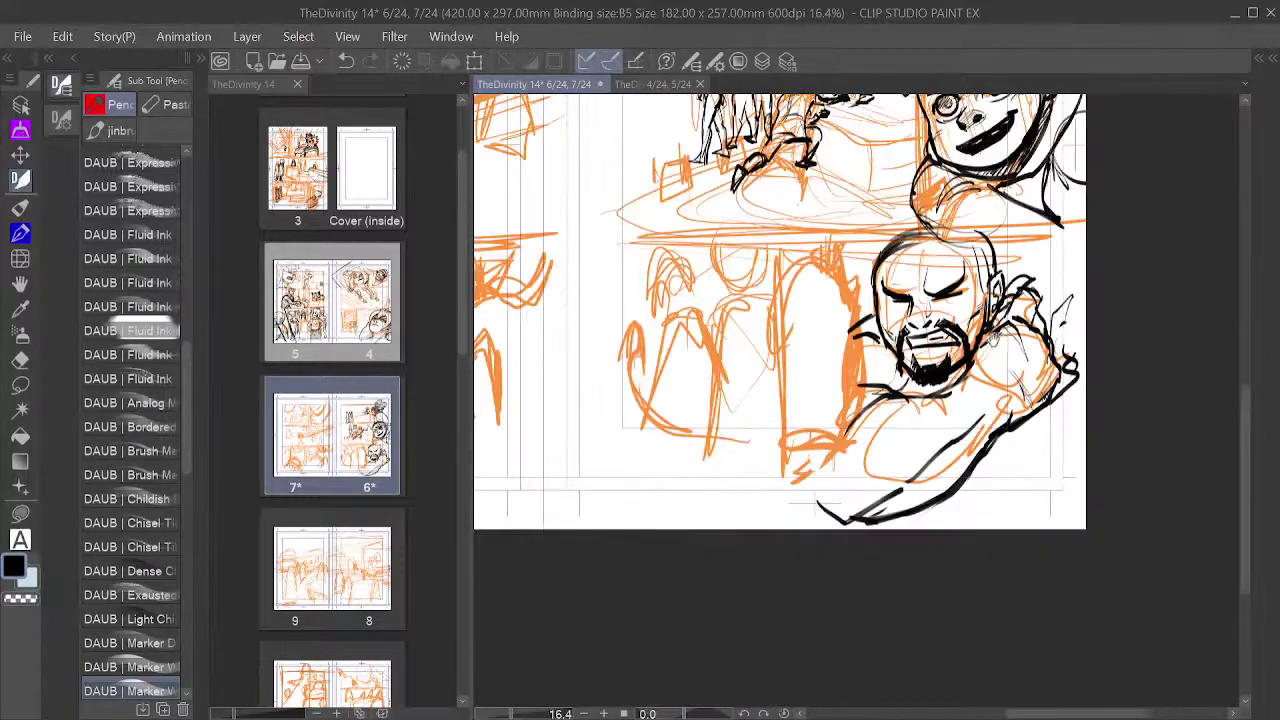
Step: Draw the jaw, ear and rounded crown of the larger figure seen from behind, beside the bearded man in the bottom panel
scroll(996, 340, up, 5)
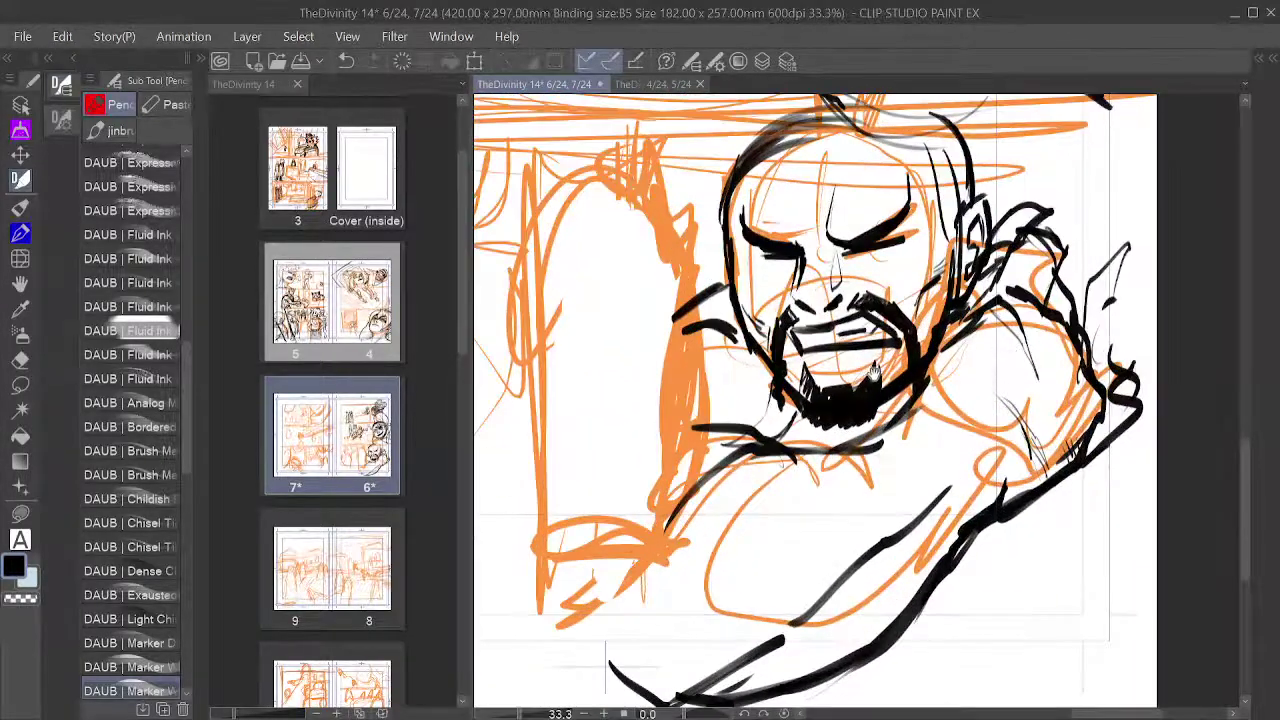
mouse_move(874, 372)
mouse_down()
mouse_move(1014, 394)
mouse_move(963, 409)
mouse_move(966, 364)
mouse_up()
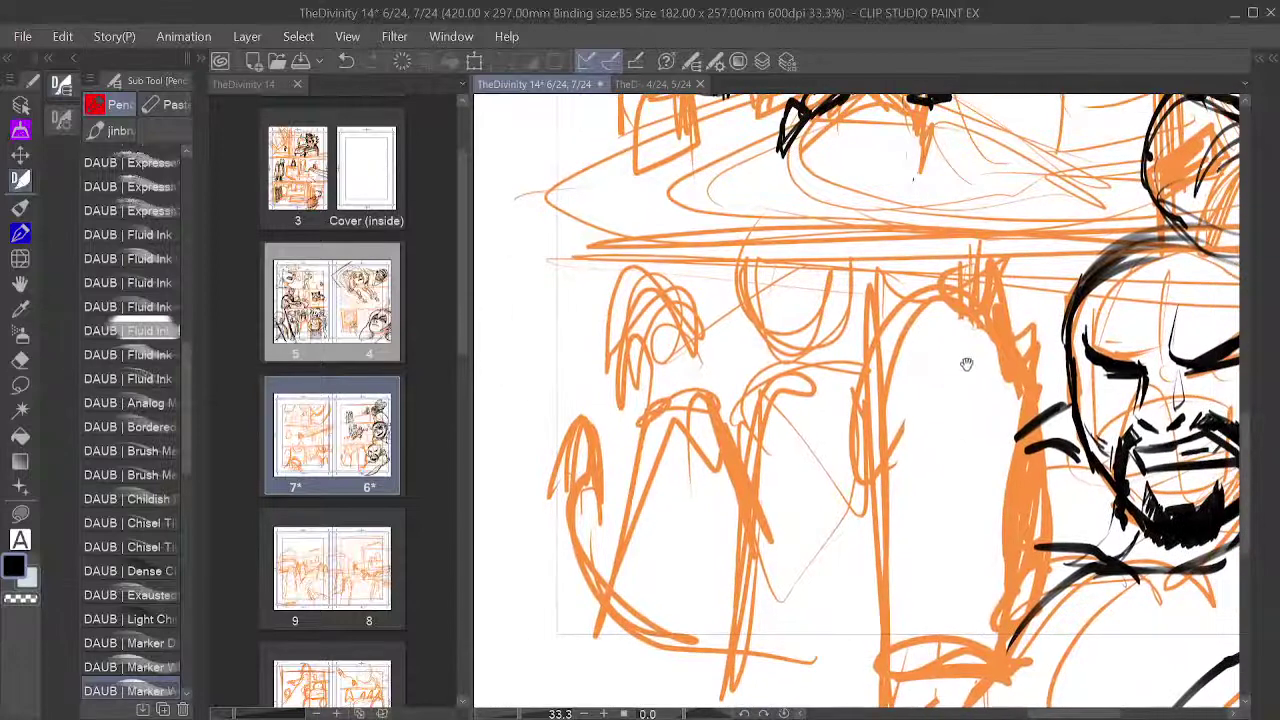
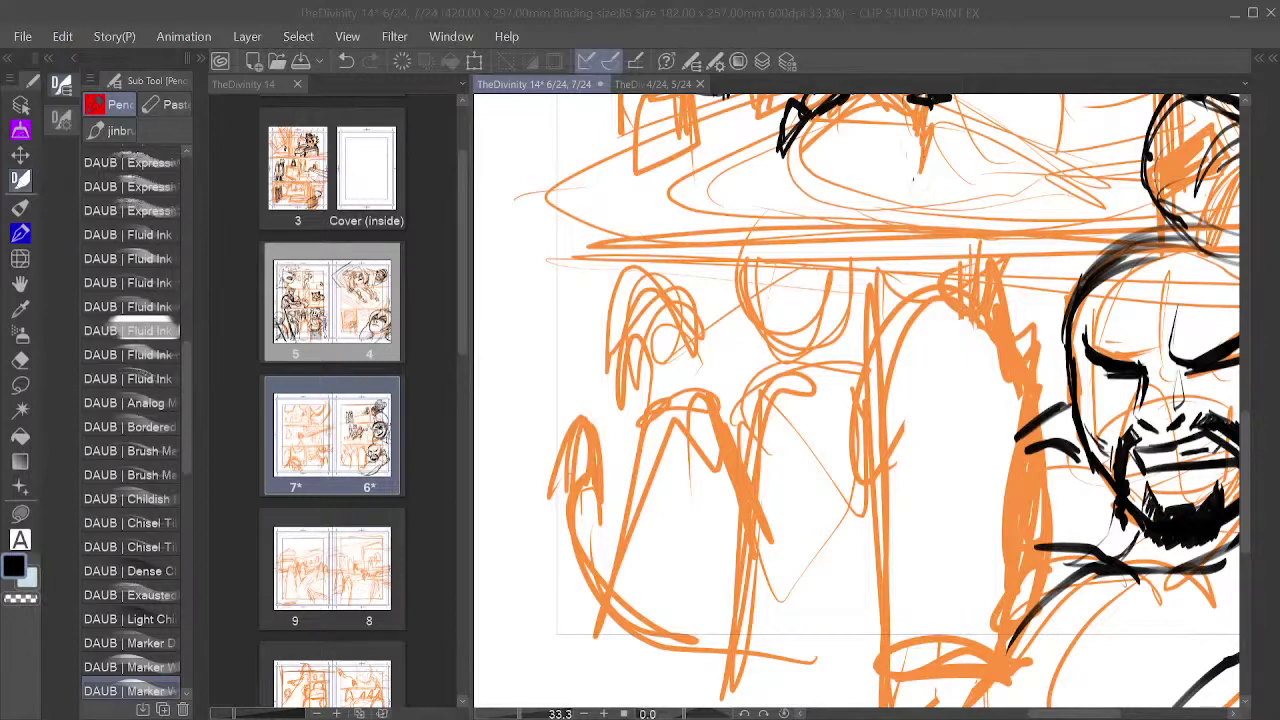
drag(941, 401, 921, 578)
key(ctrl+z)
mouse_move(900, 471)
mouse_down()
mouse_move(1006, 423)
mouse_move(940, 474)
mouse_move(968, 375)
mouse_up()
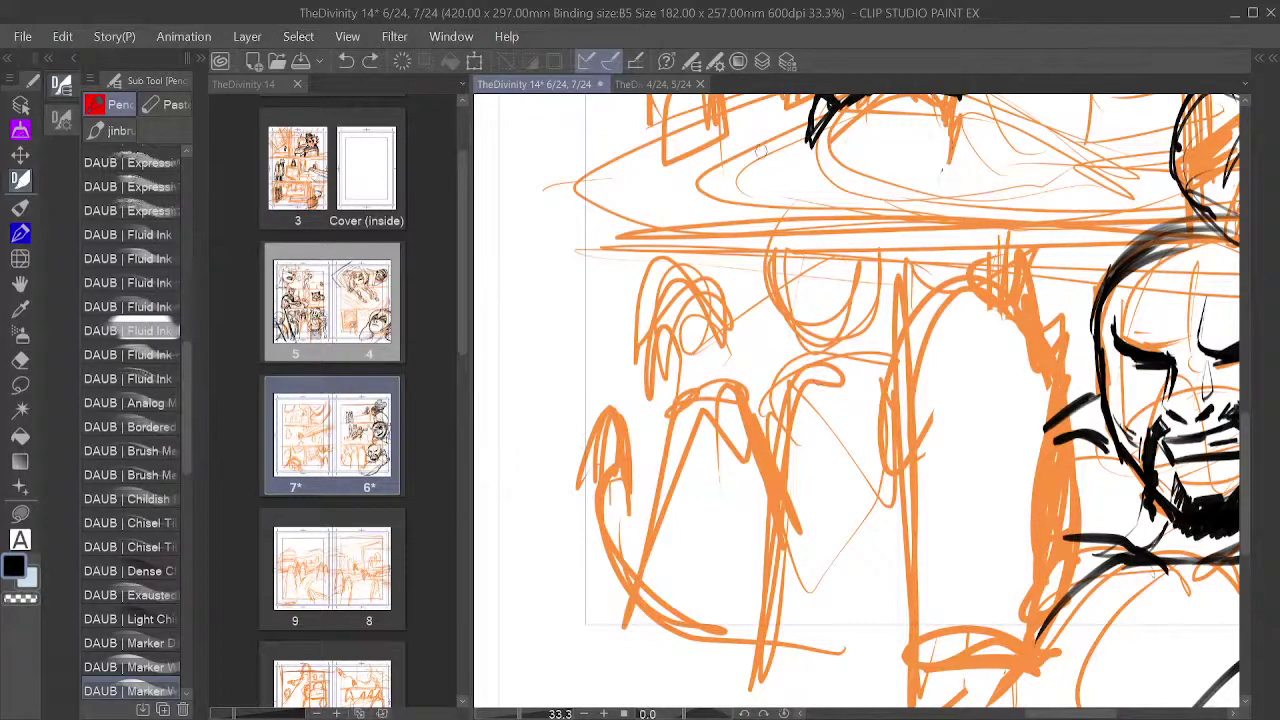
mouse_move(771, 246)
mouse_down()
mouse_move(782, 330)
mouse_move(790, 315)
mouse_move(813, 362)
mouse_move(839, 337)
mouse_up()
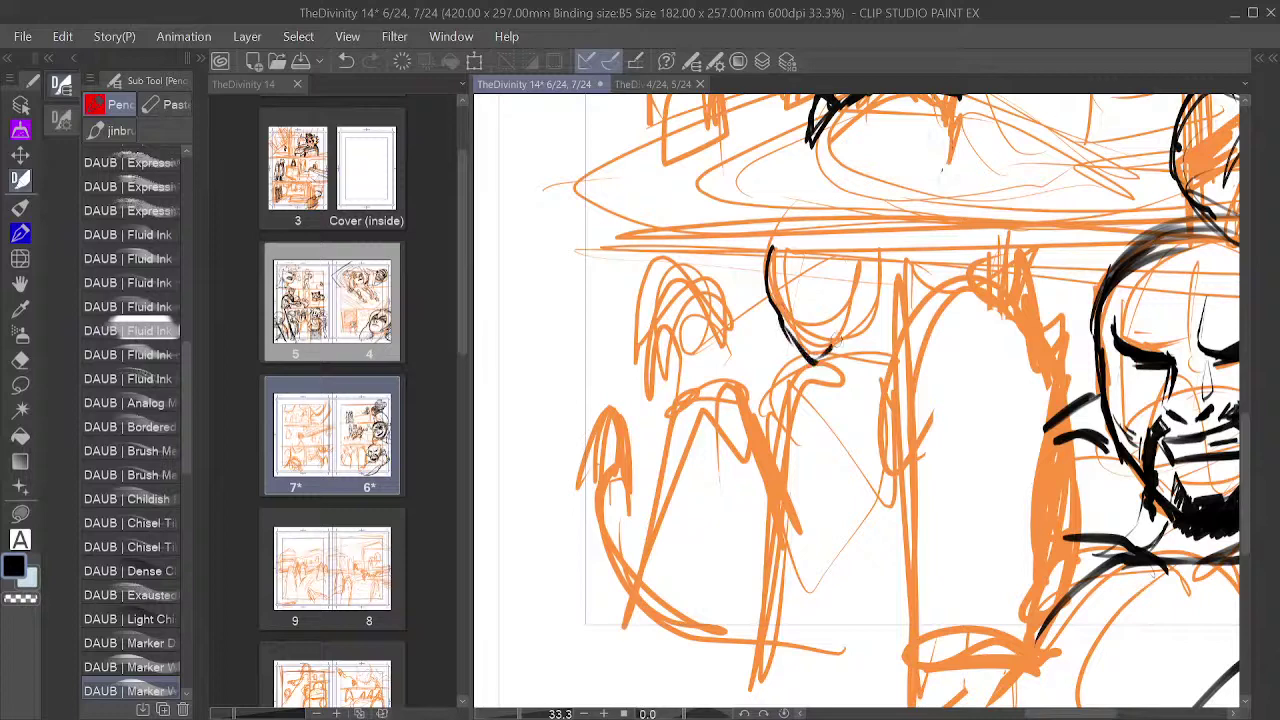
drag(839, 266, 833, 344)
key(ctrl+z)
key(ctrl+z)
mouse_move(833, 300)
mouse_down()
mouse_move(857, 269)
mouse_move(835, 316)
mouse_up()
drag(852, 259, 838, 315)
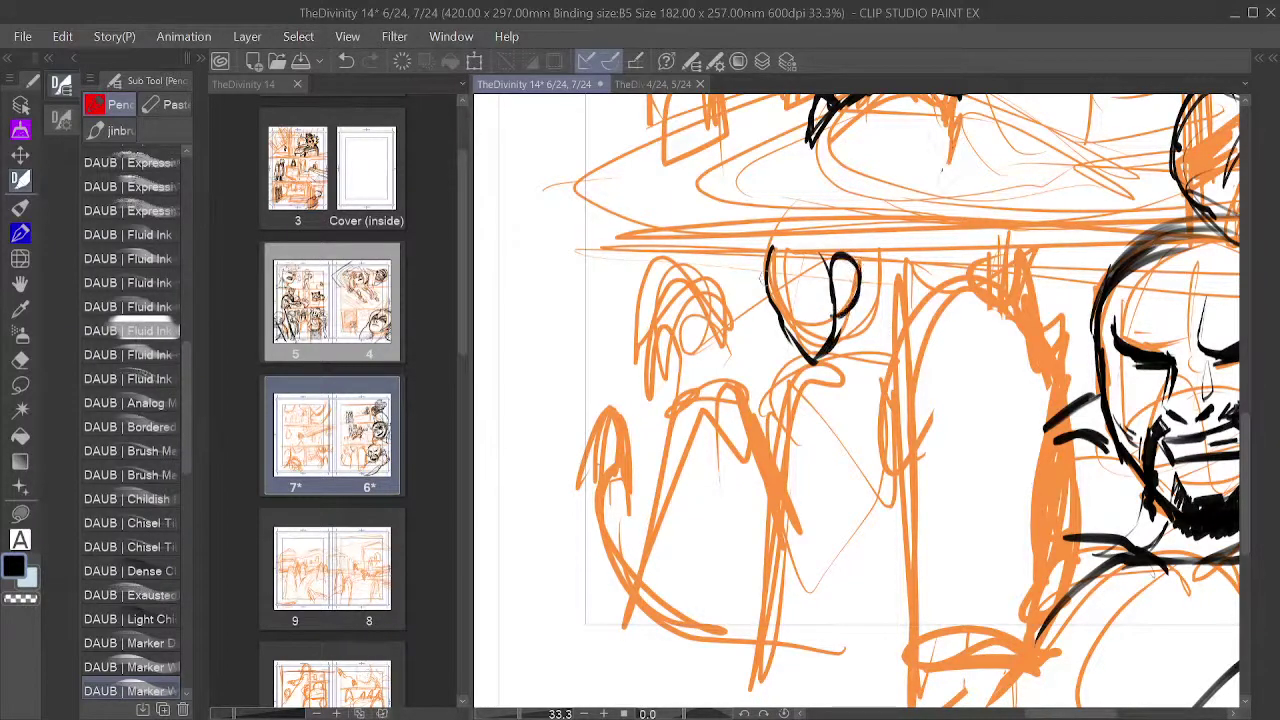
mouse_move(767, 272)
mouse_down()
mouse_move(803, 216)
mouse_move(911, 275)
mouse_up()
Step: Outline that figure's neck and sloping shoulders, adding thin shoulder-blade and spine lines and the outer contour of the side near the bearded man
mouse_move(893, 226)
mouse_down()
mouse_move(882, 319)
mouse_move(902, 314)
mouse_move(907, 364)
mouse_move(781, 375)
mouse_move(746, 440)
mouse_up()
mouse_move(788, 380)
mouse_down()
mouse_move(750, 428)
mouse_move(764, 410)
mouse_move(814, 472)
mouse_up()
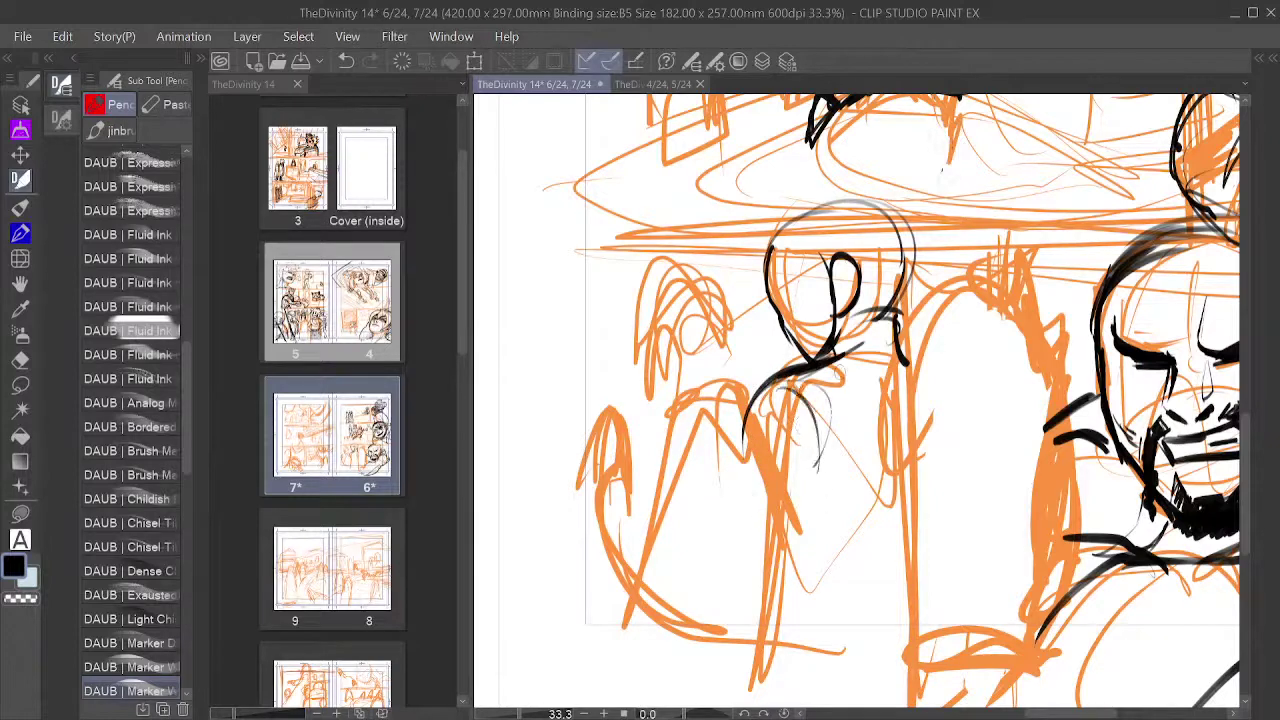
mouse_move(840, 366)
mouse_down()
mouse_move(862, 446)
mouse_move(886, 432)
mouse_move(870, 462)
mouse_up()
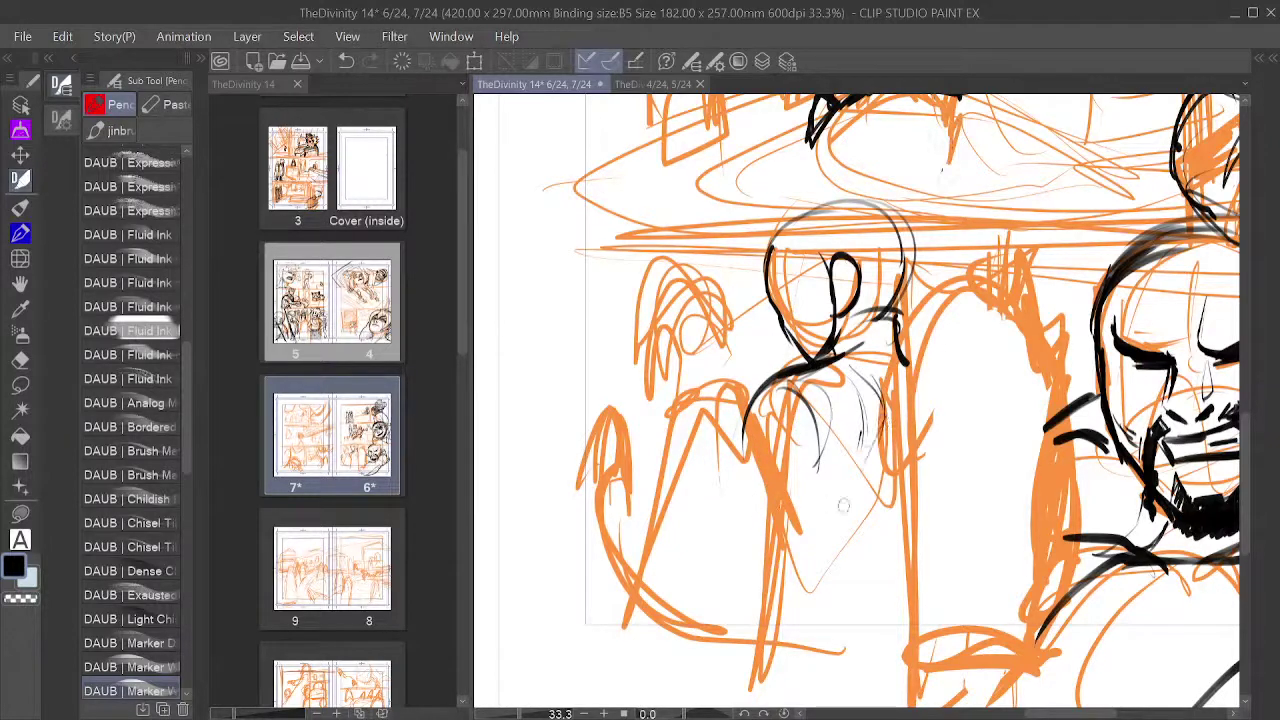
drag(852, 398, 860, 506)
mouse_move(858, 342)
mouse_down()
mouse_move(894, 376)
mouse_move(910, 585)
mouse_up()
drag(870, 344, 967, 436)
drag(930, 376, 954, 524)
mouse_move(968, 424)
mouse_down()
mouse_move(916, 566)
mouse_move(926, 573)
mouse_up()
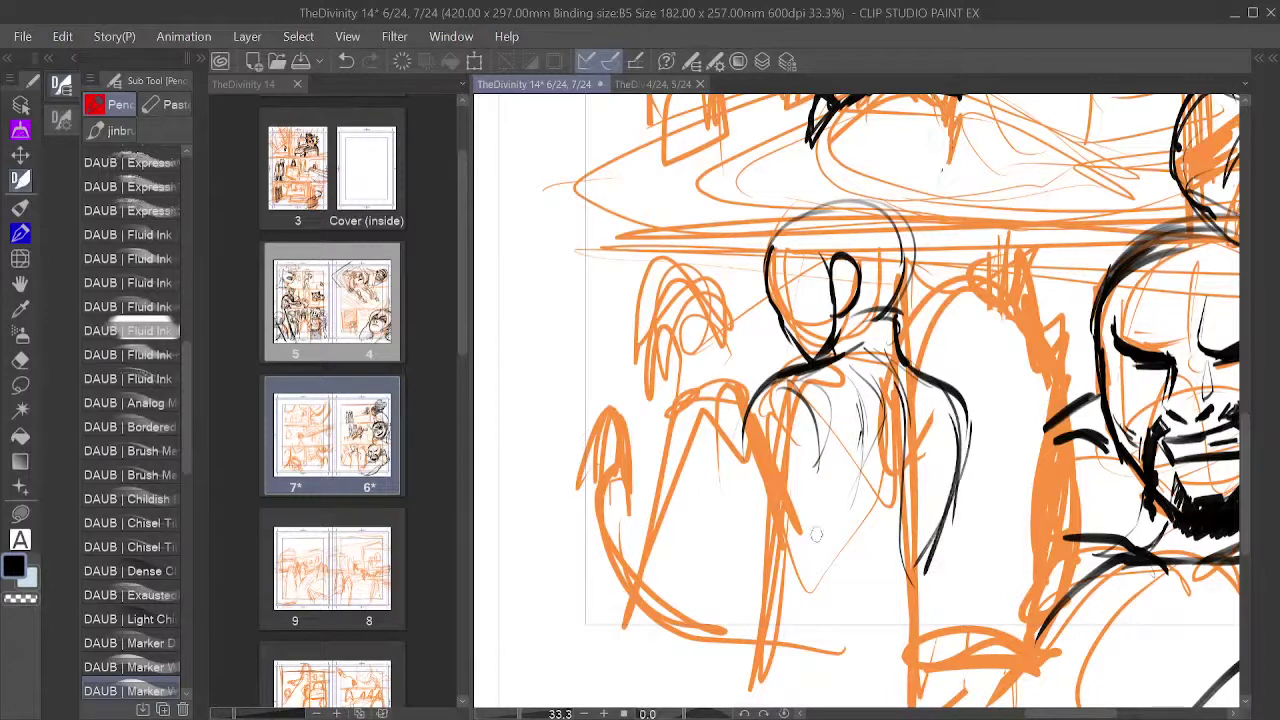
Step: Rough in the rounded mass of the figure's back and reinforce both sides of the torso with thin strokes
mouse_move(768, 433)
mouse_down()
mouse_move(768, 524)
mouse_move(961, 470)
mouse_up()
drag(949, 411, 899, 588)
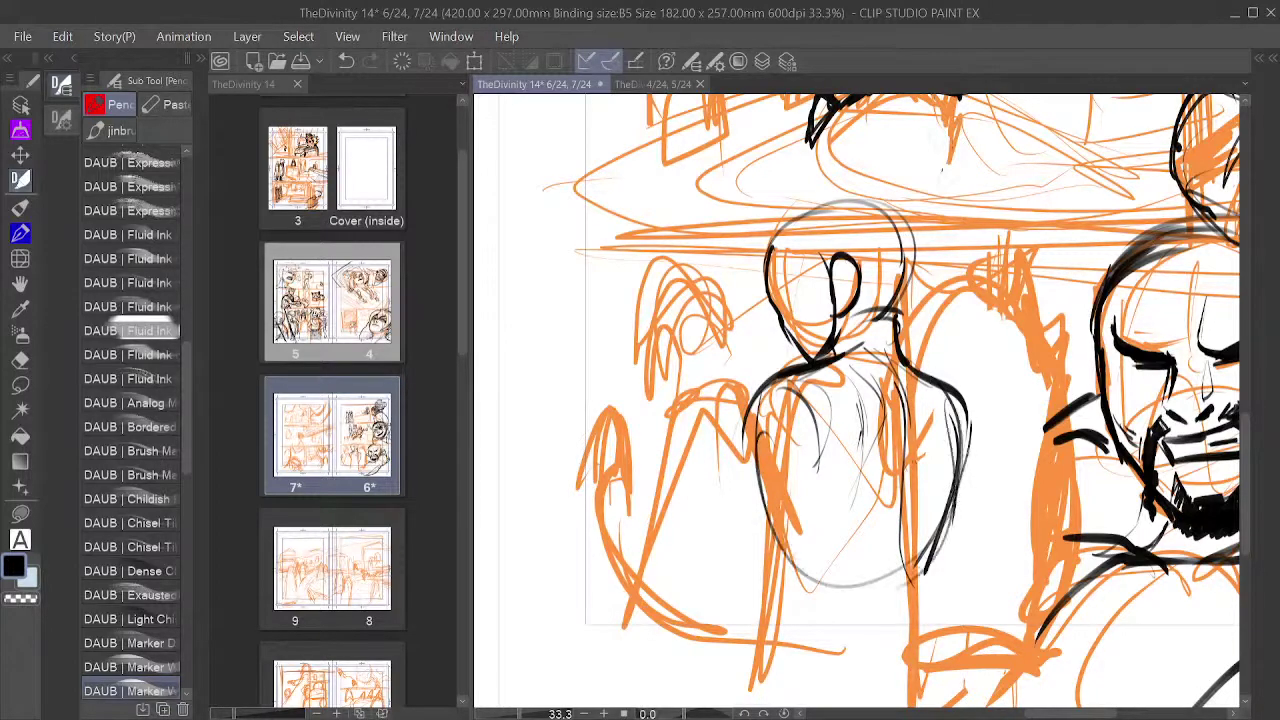
drag(918, 462, 890, 604)
drag(784, 428, 772, 540)
drag(760, 464, 806, 602)
drag(780, 386, 758, 540)
drag(802, 362, 934, 396)
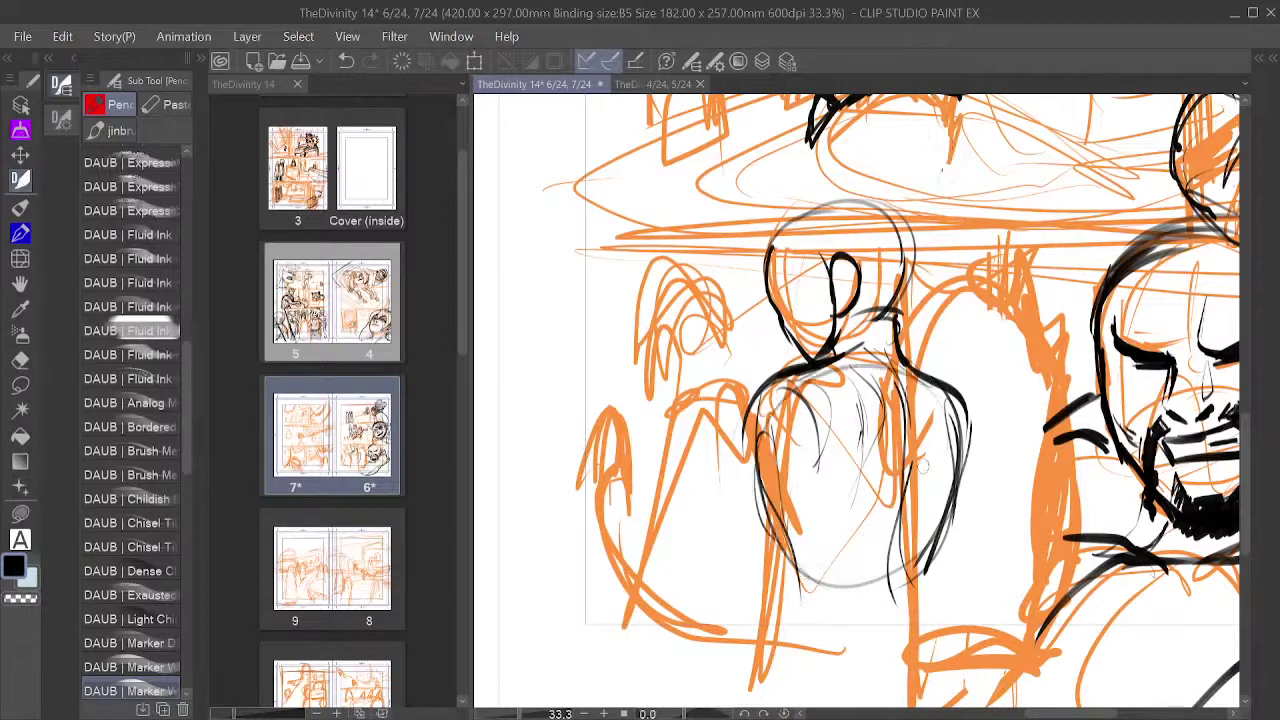
Step: Extend the figure's torso below the waist with flaring contour lines on both sides, doubled with short strokes
mouse_move(952, 500)
mouse_down()
mouse_move(932, 590)
mouse_move(944, 612)
mouse_up()
drag(798, 526, 766, 686)
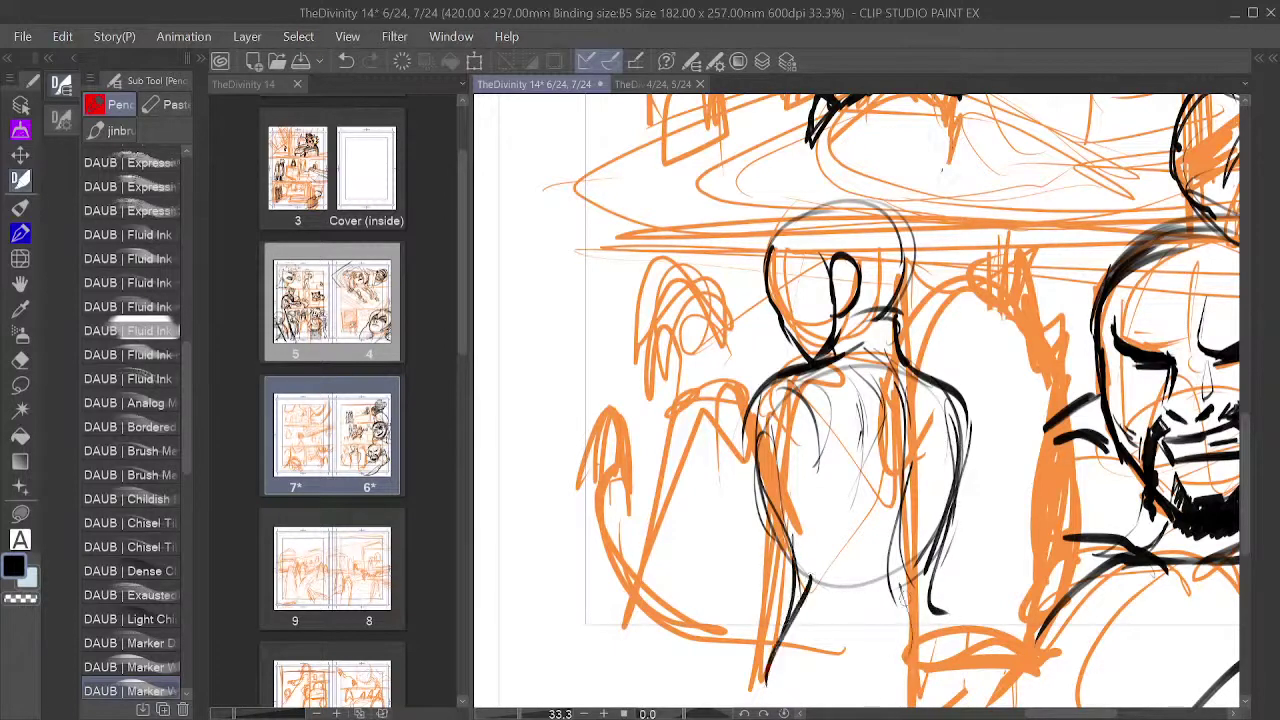
drag(926, 574, 986, 654)
drag(950, 612, 1000, 698)
drag(948, 530, 936, 592)
drag(790, 530, 792, 622)
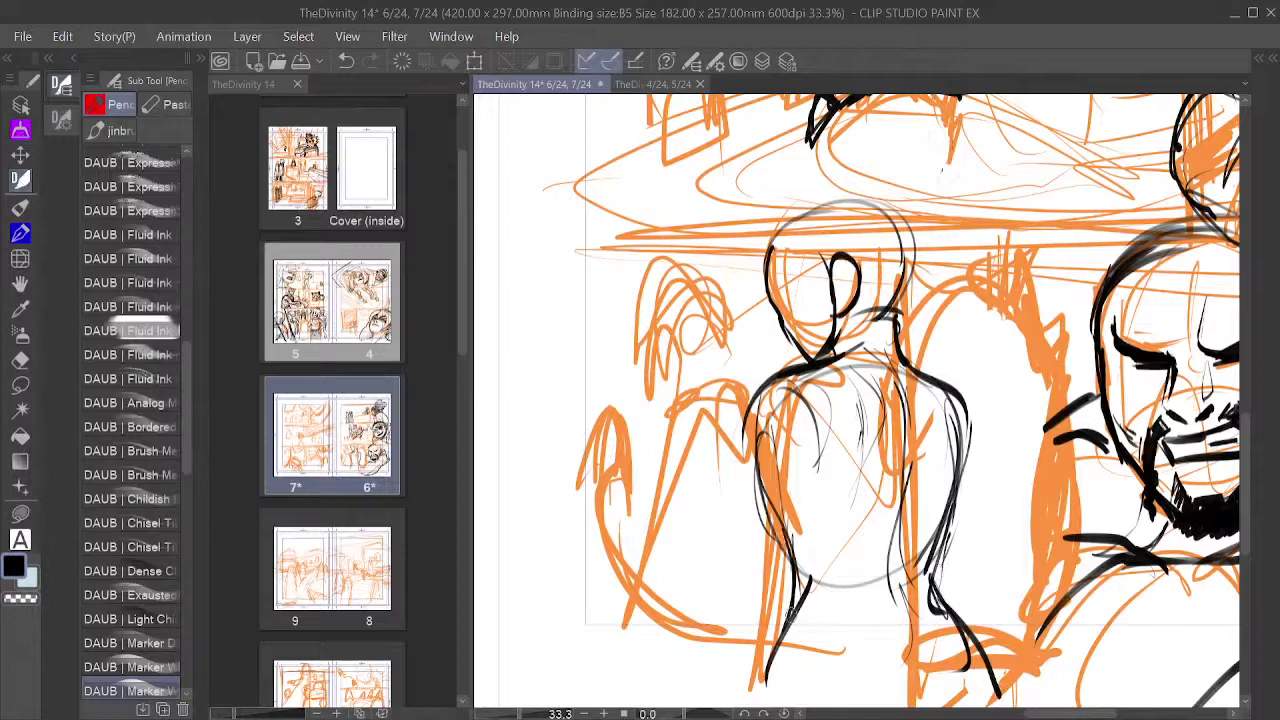
drag(792, 576, 766, 674)
drag(788, 510, 766, 622)
Step: Draw an oval for the figure's near shoulder and long inner and outer contours for the upper arm hanging from it
mouse_move(800, 394)
mouse_down()
mouse_move(740, 468)
mouse_move(760, 480)
mouse_up()
drag(732, 450, 788, 494)
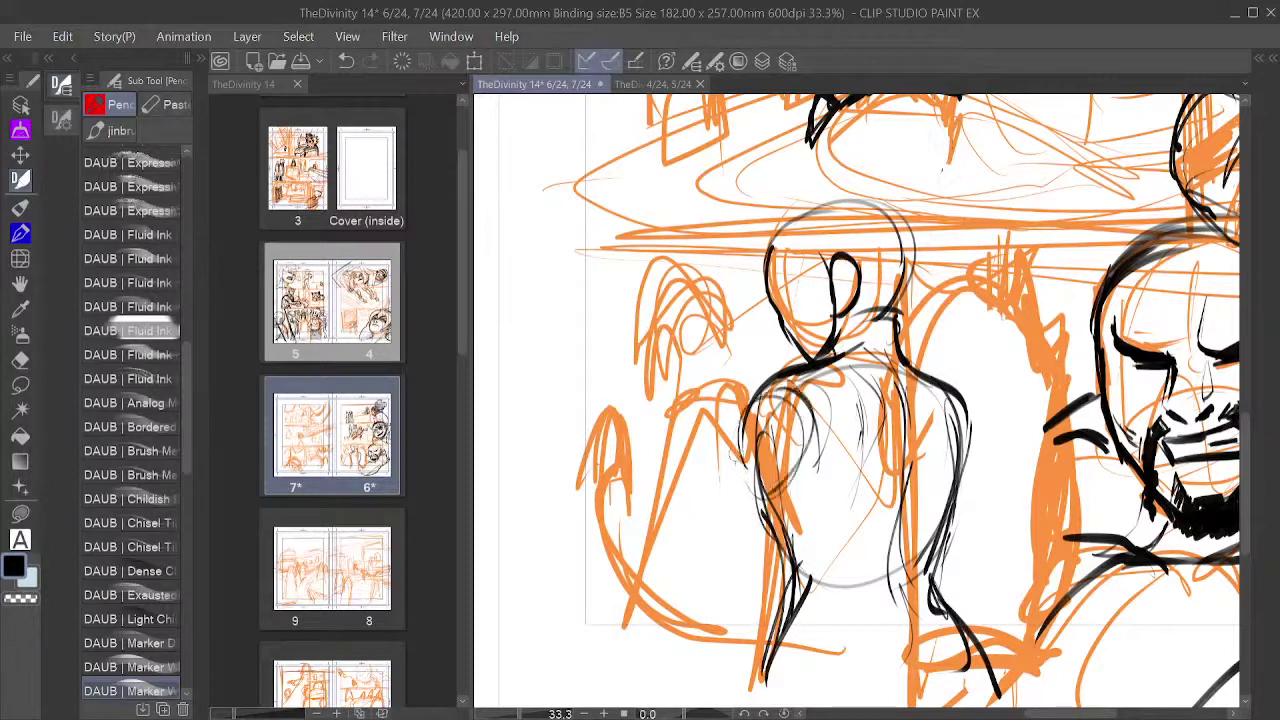
drag(742, 404, 732, 586)
drag(806, 516, 800, 596)
drag(806, 450, 808, 528)
drag(812, 478, 762, 624)
drag(766, 464, 740, 618)
drag(764, 500, 742, 614)
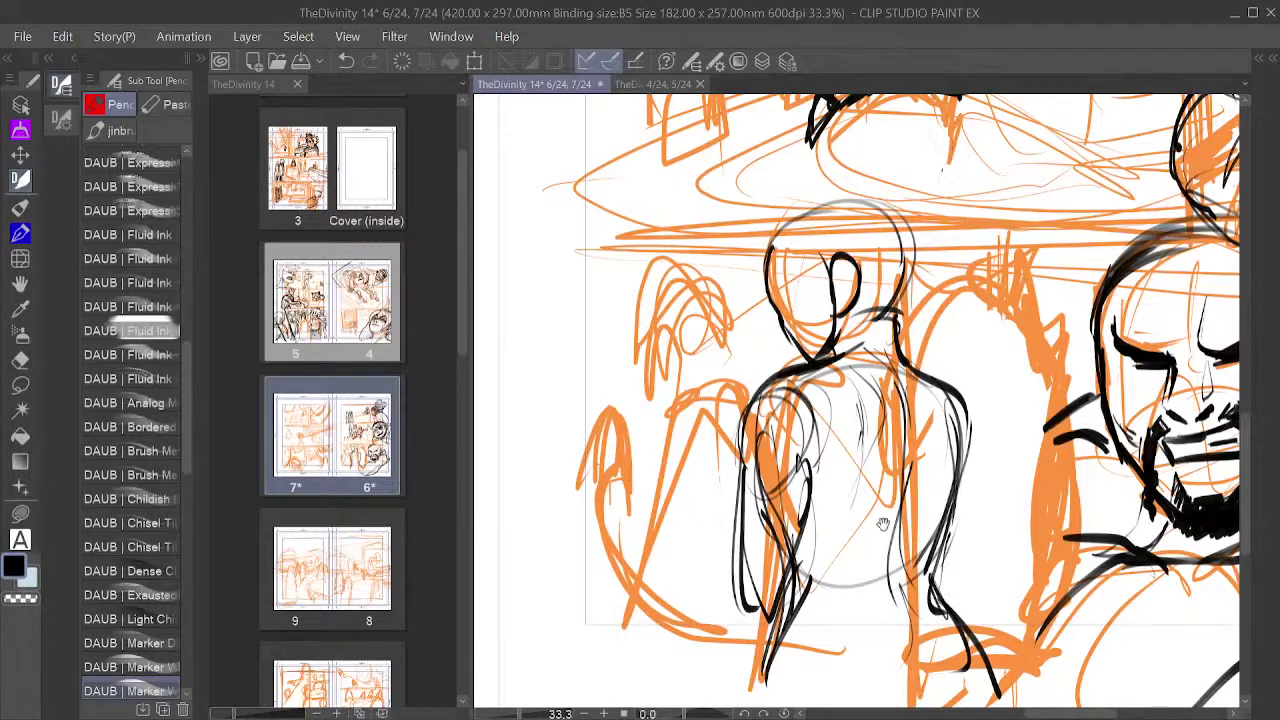
Step: Add a circular elbow to the hanging arm and draw the tapering forearm below it past the panel's lower edge
drag(883, 524, 938, 373)
mouse_move(846, 404)
mouse_down()
mouse_move(836, 446)
mouse_move(796, 470)
mouse_move(826, 464)
mouse_up()
mouse_move(786, 440)
mouse_down()
mouse_move(768, 538)
mouse_move(826, 474)
mouse_up()
mouse_move(838, 434)
mouse_down()
mouse_move(835, 486)
mouse_move(766, 570)
mouse_up()
drag(798, 426, 746, 592)
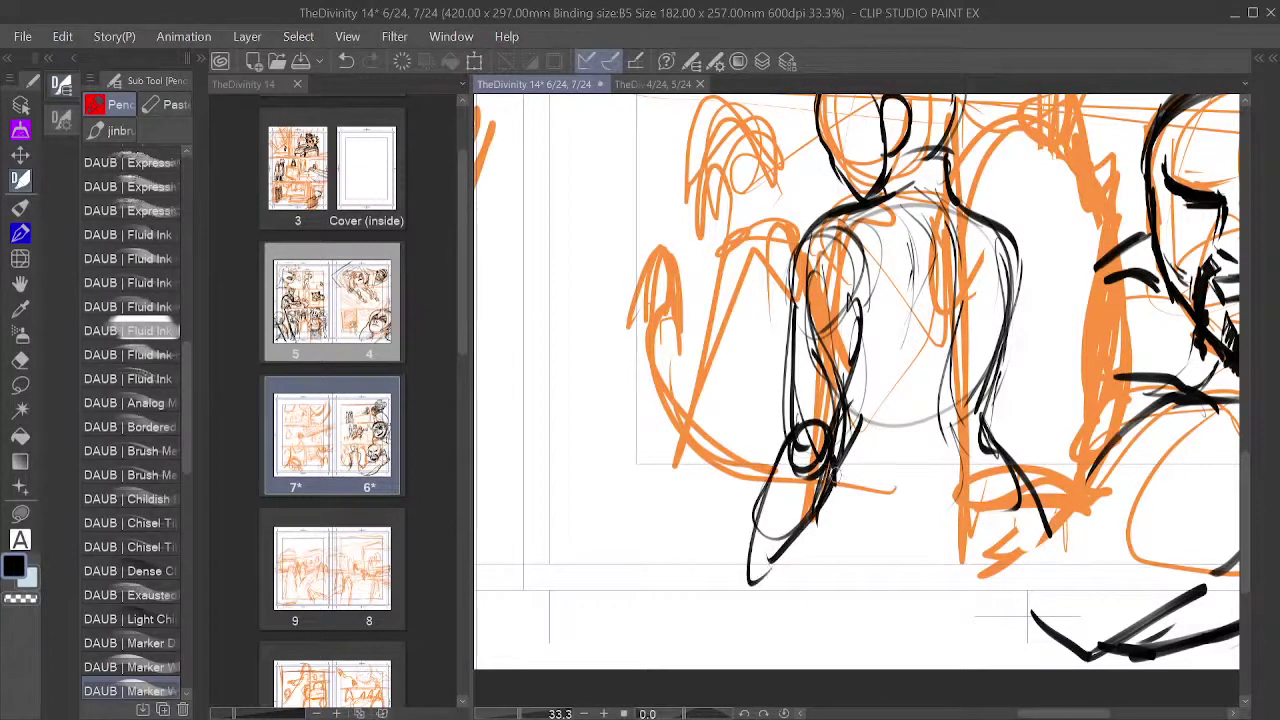
drag(840, 470, 774, 590)
drag(816, 512, 777, 604)
drag(996, 382, 932, 512)
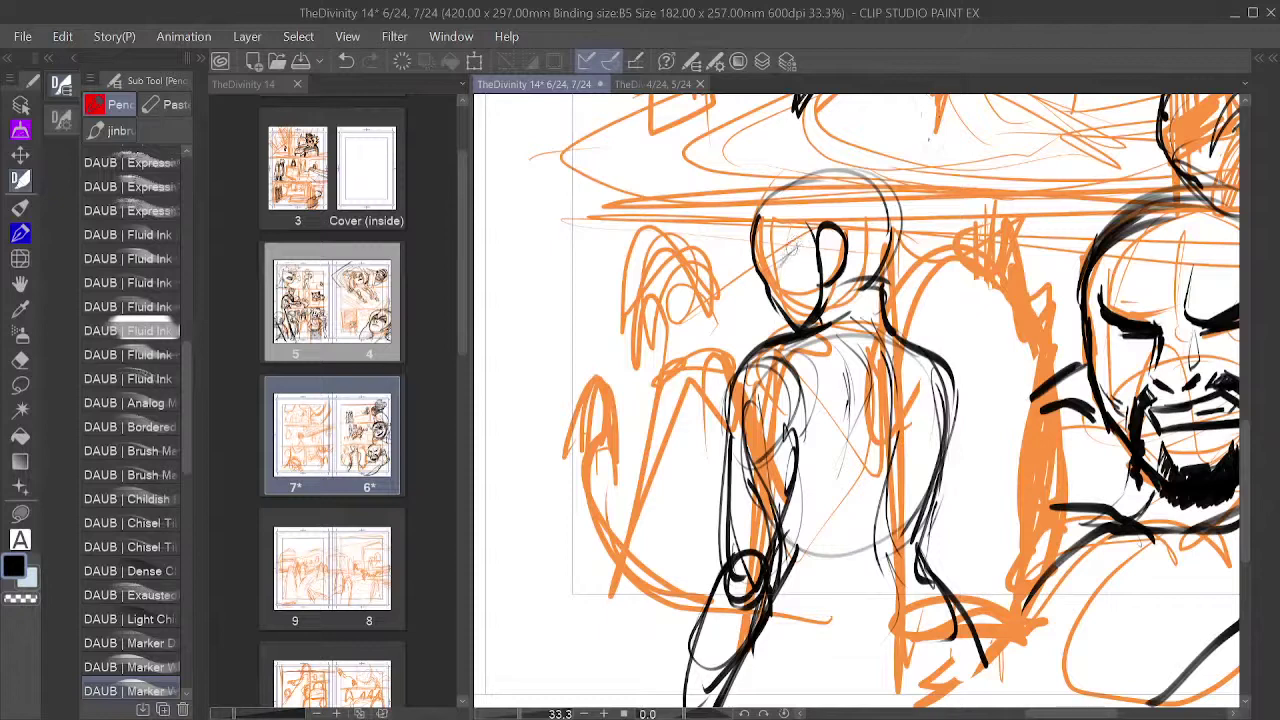
Step: Define the larger figure's face in profile with brow and eye strokes, then add inner ear detail and a heavier nape line
mouse_move(783, 262)
mouse_down()
mouse_move(766, 310)
mouse_move(770, 292)
mouse_move(798, 332)
mouse_move(766, 286)
mouse_move(770, 316)
mouse_move(752, 256)
mouse_move(754, 212)
mouse_move(778, 195)
mouse_up()
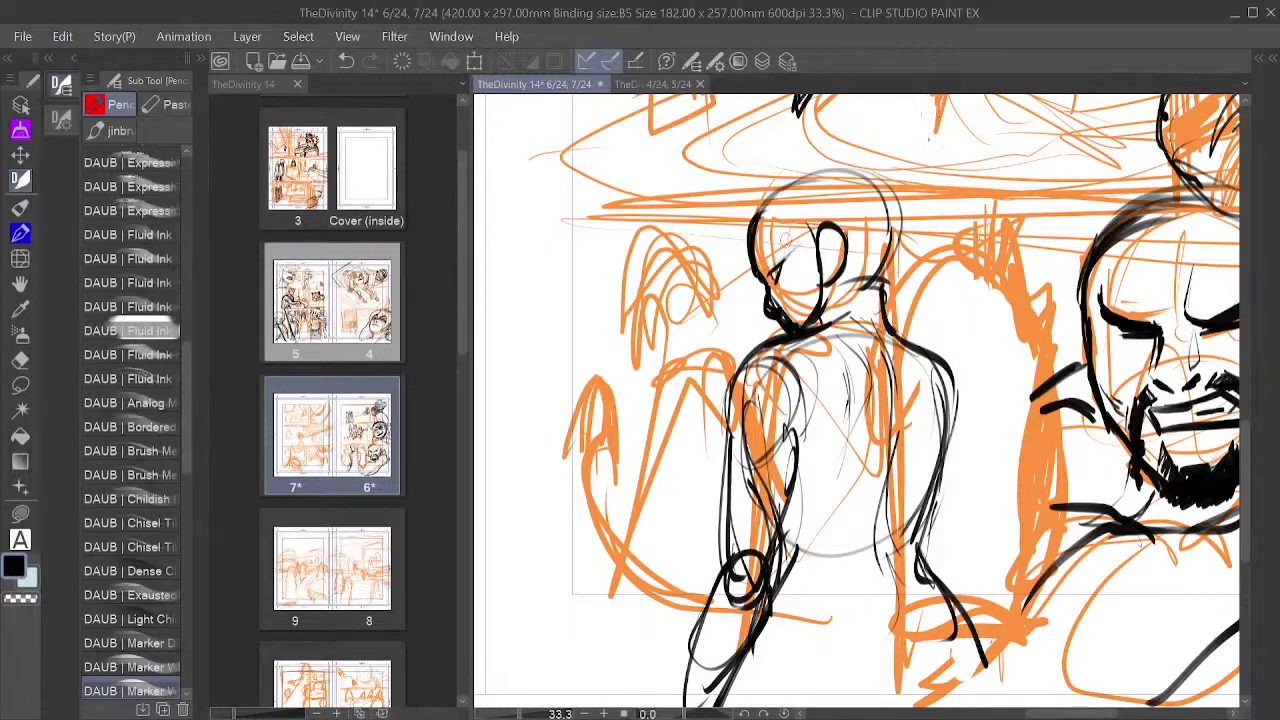
drag(772, 276, 785, 260)
drag(927, 268, 870, 338)
mouse_move(776, 298)
mouse_down()
mouse_move(768, 340)
mouse_move(774, 328)
mouse_up()
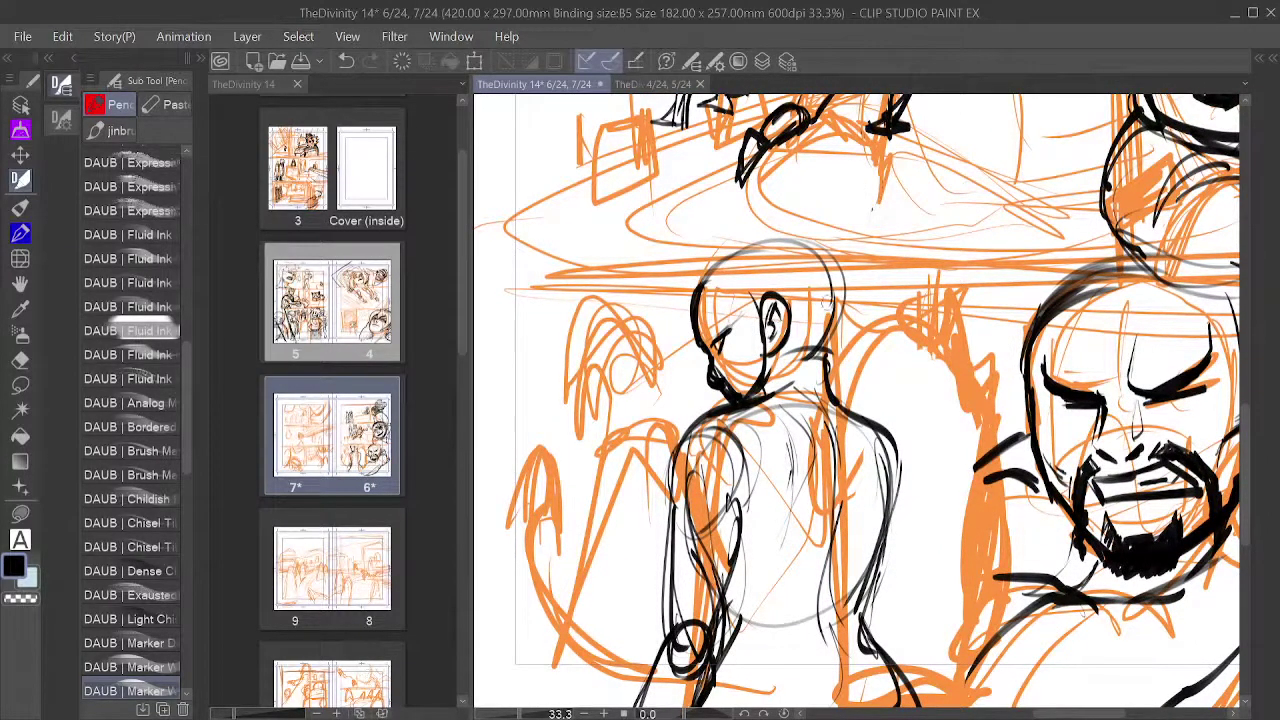
drag(880, 364, 950, 283)
drag(892, 243, 898, 303)
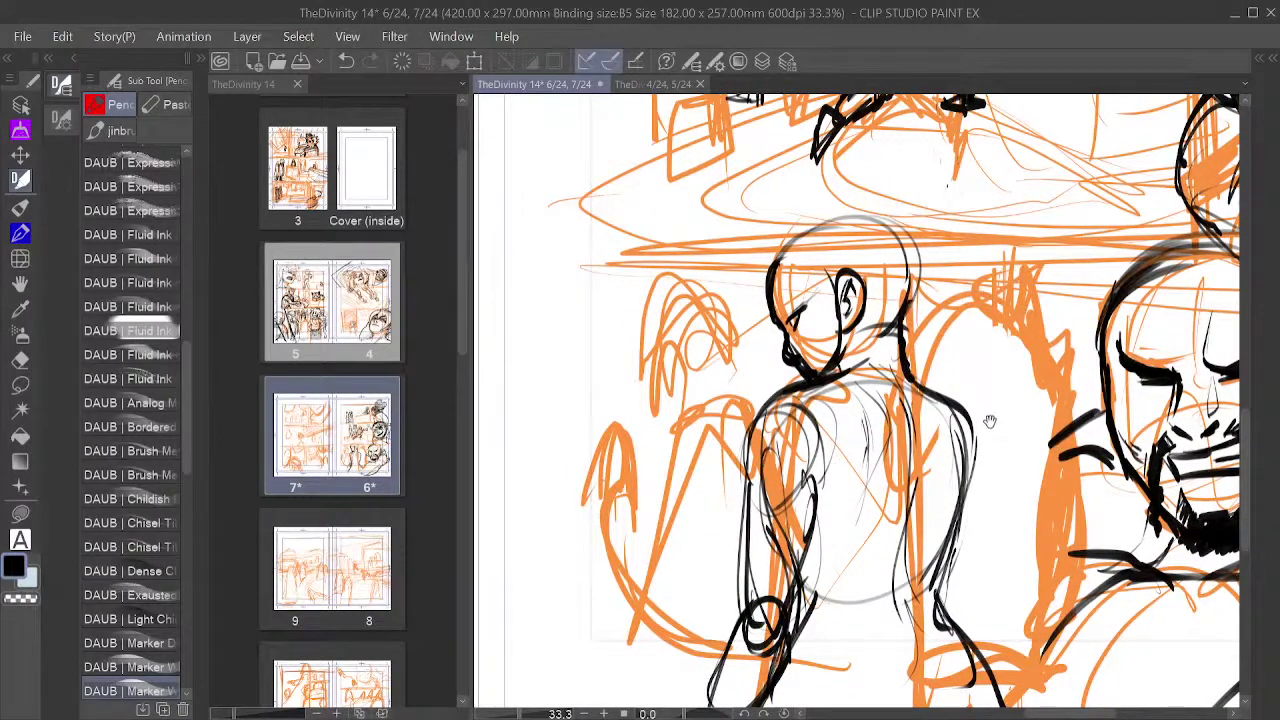
Step: Thicken the outer and inner contours of the figure's near shoulder and hanging arm with repeated strokes down to the elbow
drag(986, 423, 915, 327)
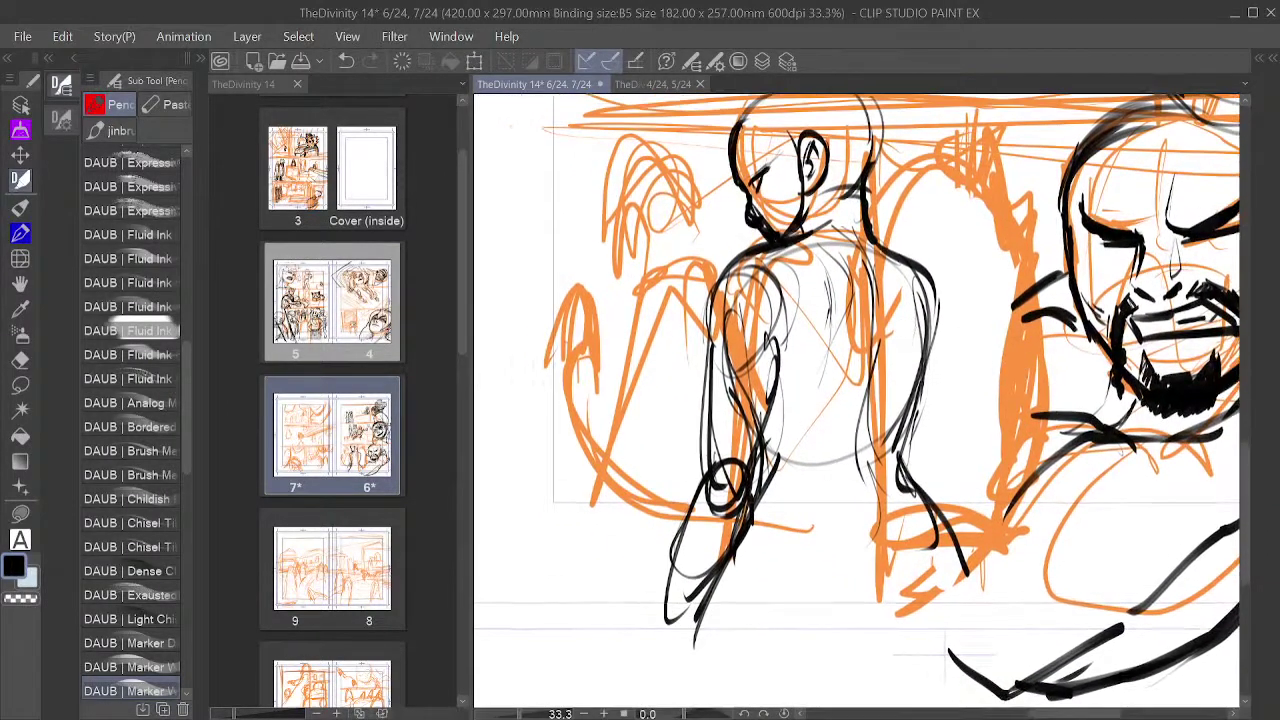
drag(738, 260, 708, 338)
drag(720, 282, 711, 394)
drag(716, 350, 706, 420)
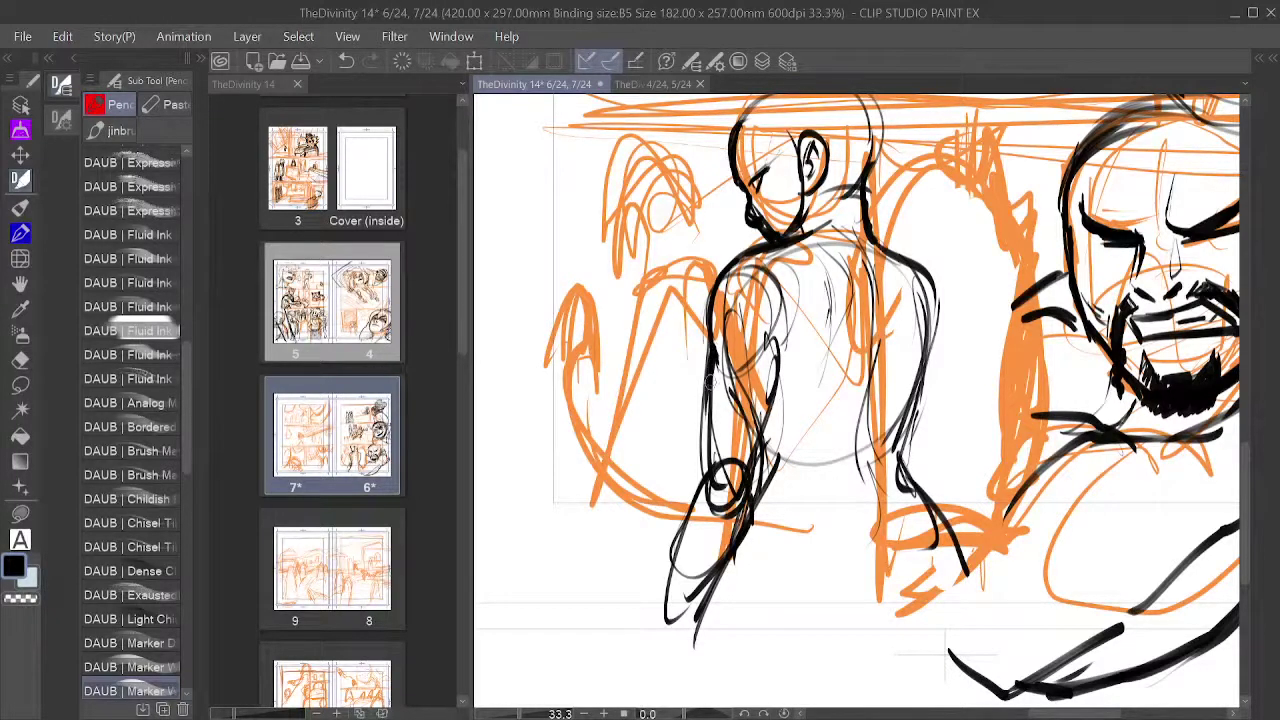
drag(716, 376, 700, 486)
drag(732, 426, 720, 440)
drag(786, 282, 774, 370)
drag(786, 326, 764, 434)
drag(776, 360, 756, 465)
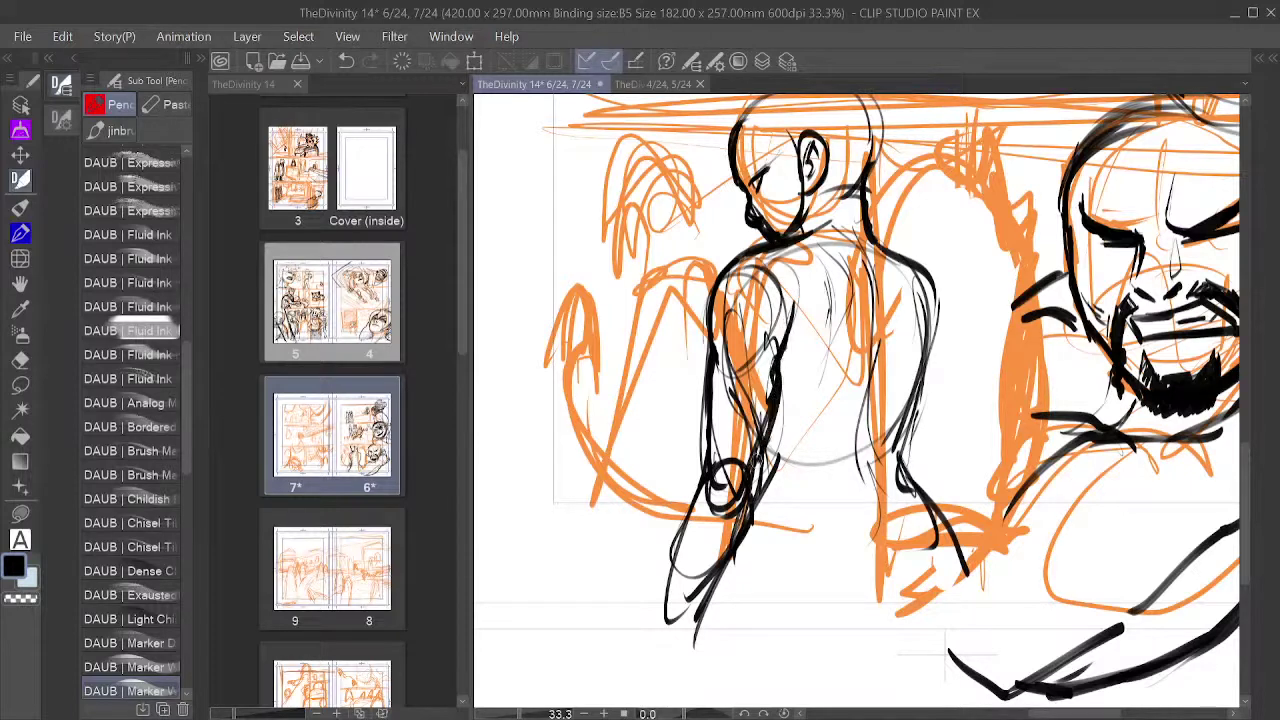
drag(770, 414, 732, 556)
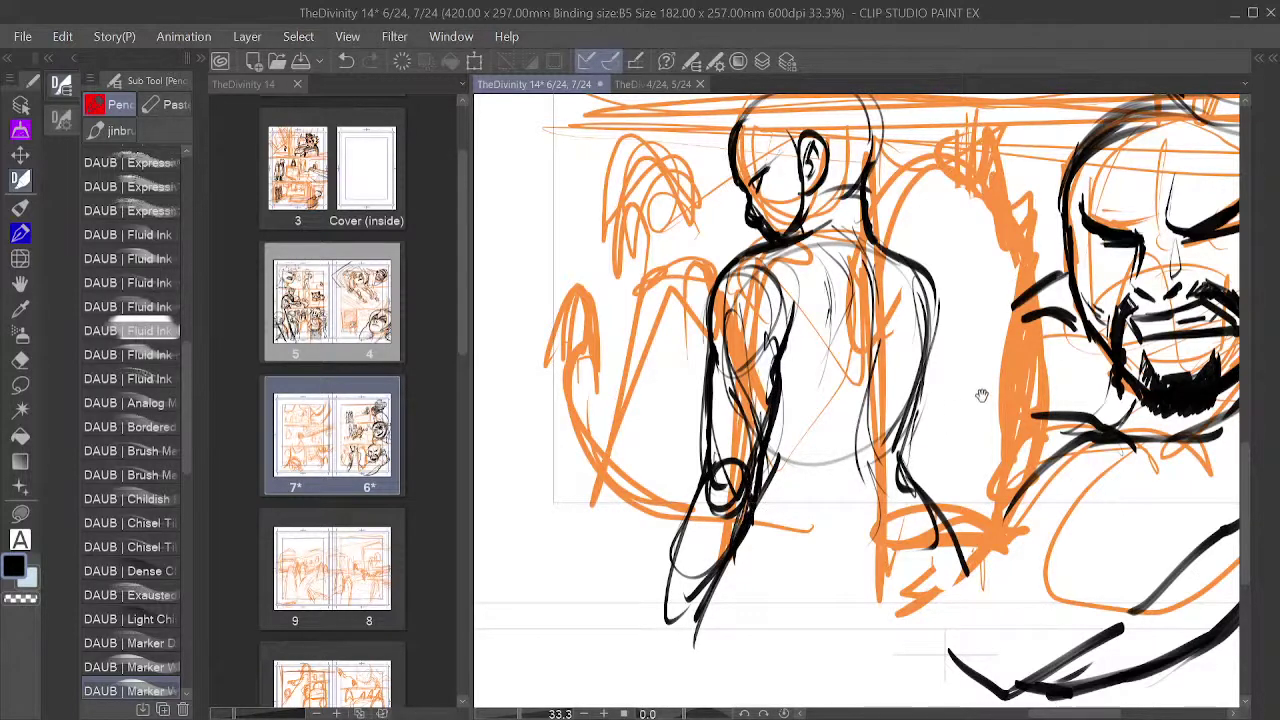
Step: Draw the rounded head, jaw and neck of the smaller figure standing next to the larger one
drag(980, 409, 921, 508)
drag(842, 356, 864, 455)
mouse_move(870, 384)
mouse_down()
mouse_move(871, 467)
mouse_move(982, 367)
mouse_up()
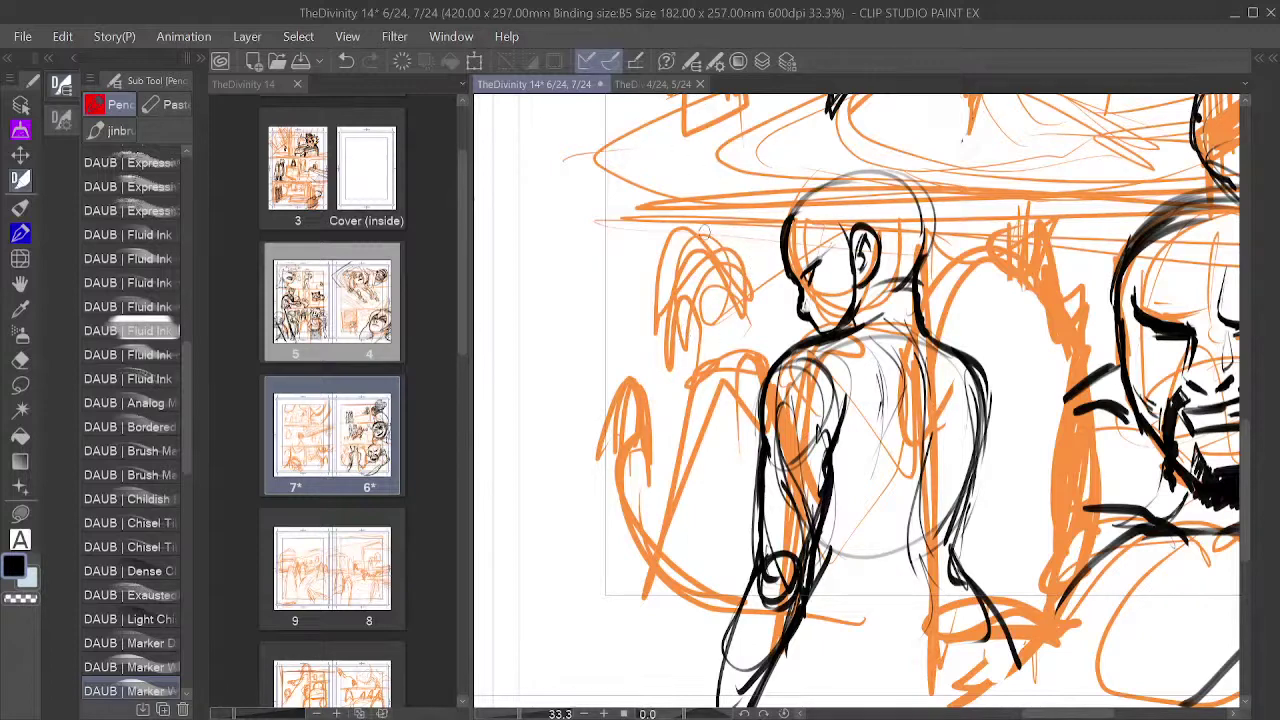
drag(682, 264, 676, 335)
mouse_move(708, 257)
mouse_down()
mouse_move(676, 320)
mouse_move(692, 344)
mouse_up()
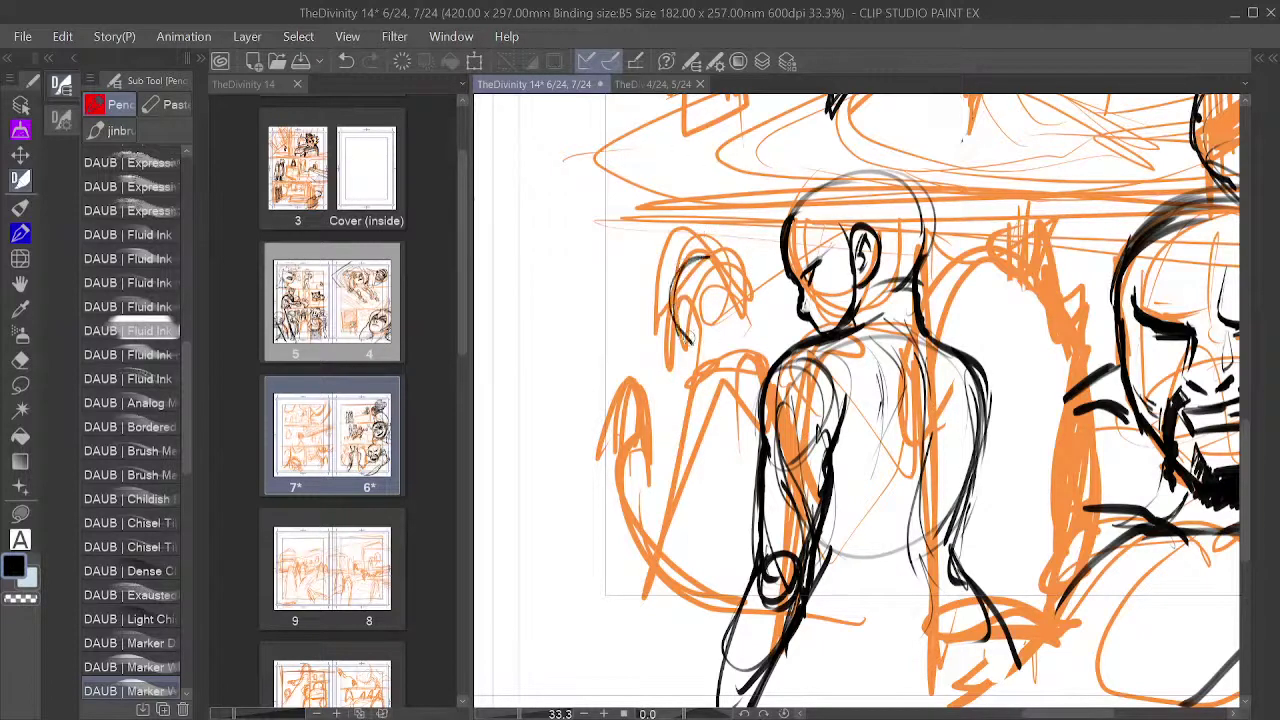
mouse_move(675, 292)
mouse_down()
mouse_move(700, 346)
mouse_move(744, 268)
mouse_move(750, 326)
mouse_up()
mouse_move(718, 246)
mouse_down()
mouse_move(754, 300)
mouse_move(671, 304)
mouse_up()
drag(706, 343, 734, 327)
mouse_move(672, 292)
mouse_down()
mouse_move(698, 360)
mouse_move(726, 336)
mouse_move(700, 250)
mouse_move(762, 320)
mouse_move(720, 340)
mouse_move(730, 330)
mouse_move(712, 364)
mouse_up()
mouse_move(751, 324)
mouse_down()
mouse_move(756, 352)
mouse_move(714, 367)
mouse_up()
Step: Draw the smaller figure's shoulder line and its long outer contour sweeping down past the panel's lower edge
mouse_move(690, 410)
mouse_down()
mouse_move(770, 342)
mouse_move(750, 400)
mouse_up()
mouse_move(716, 360)
mouse_down()
mouse_move(672, 438)
mouse_move(664, 527)
mouse_up()
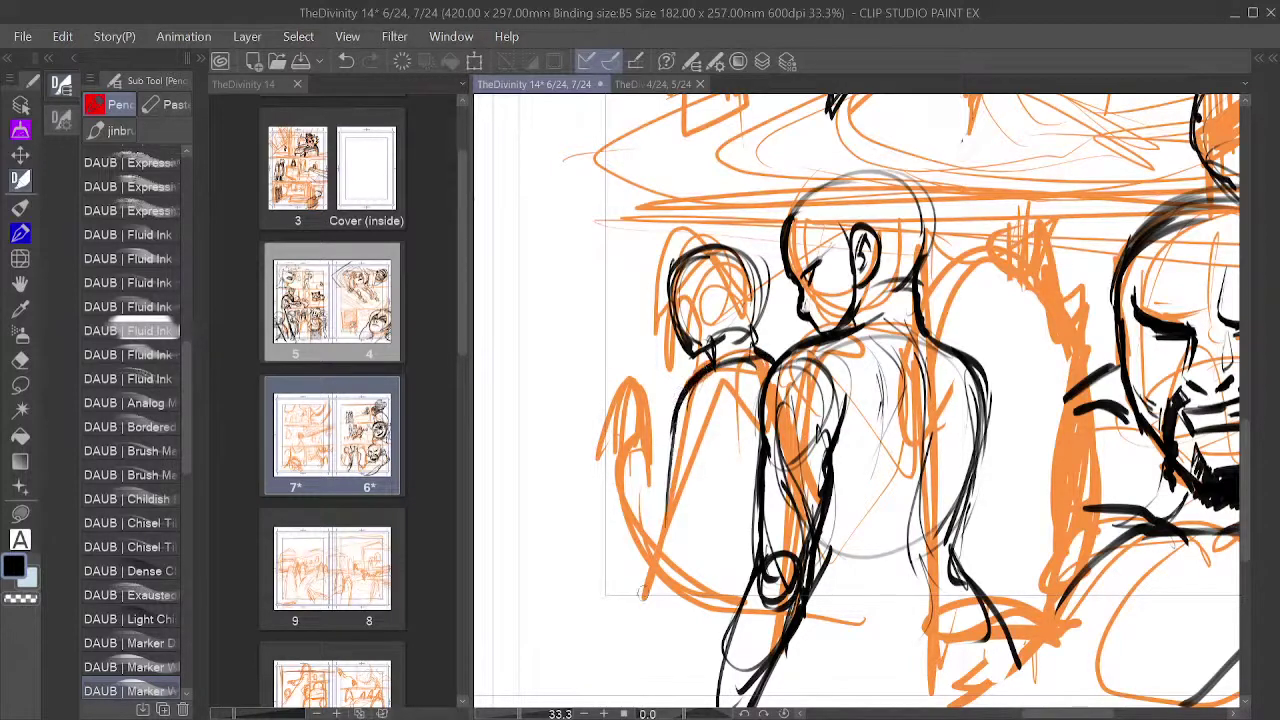
drag(676, 428, 611, 664)
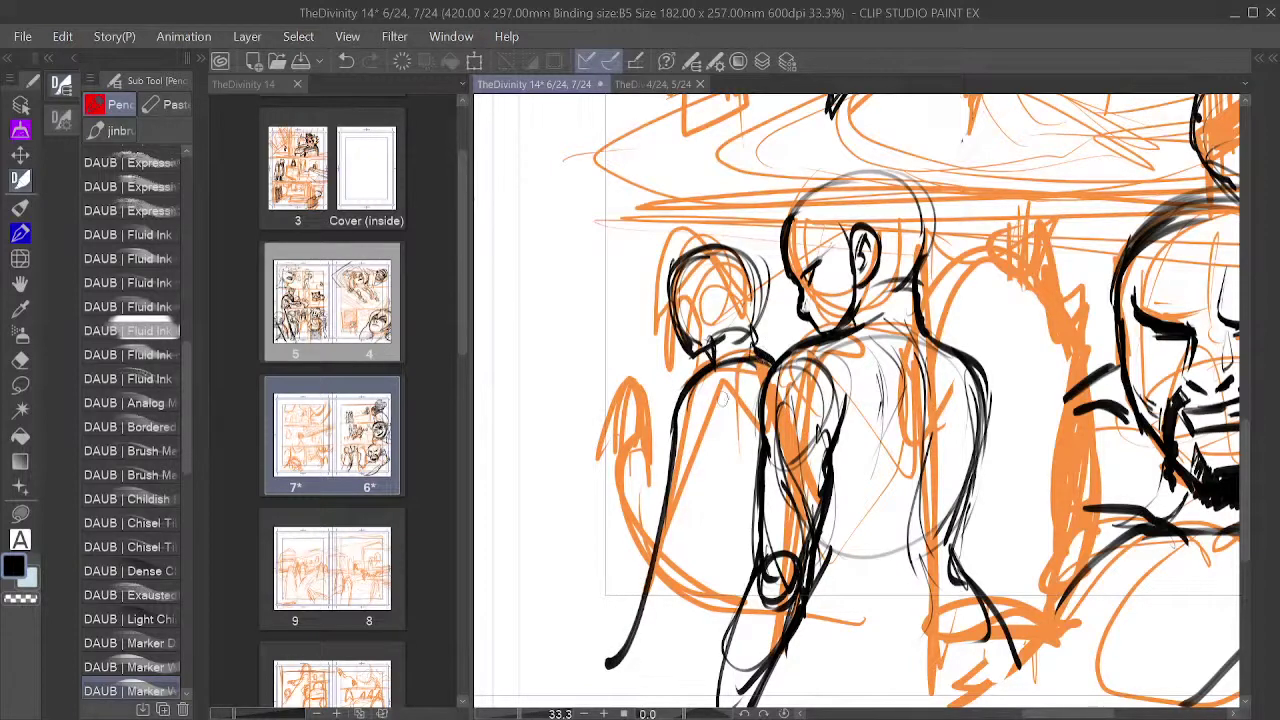
Step: Add the smaller figure's ear and redraw the crown, back of the head and neck with heavier strokes
mouse_move(676, 276)
mouse_down()
mouse_move(740, 250)
mouse_move(762, 302)
mouse_move(750, 338)
mouse_move(696, 291)
mouse_move(714, 299)
mouse_move(698, 322)
mouse_move(706, 334)
mouse_move(706, 320)
mouse_up()
mouse_move(677, 278)
mouse_down()
mouse_move(740, 246)
mouse_move(767, 284)
mouse_move(756, 350)
mouse_move(770, 366)
mouse_up()
drag(704, 348, 708, 370)
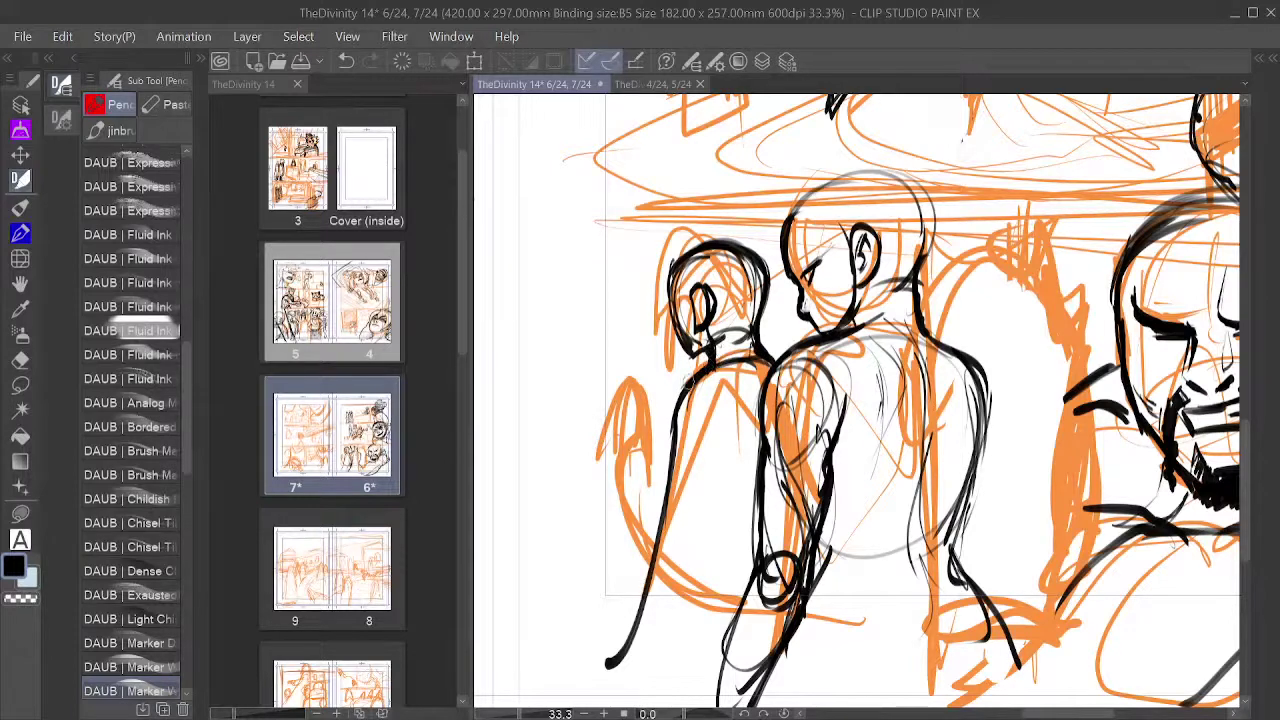
Step: Erase the stray sketch lines around the smaller figure's neck and jaw using the transparent colour
drag(960, 488, 860, 425)
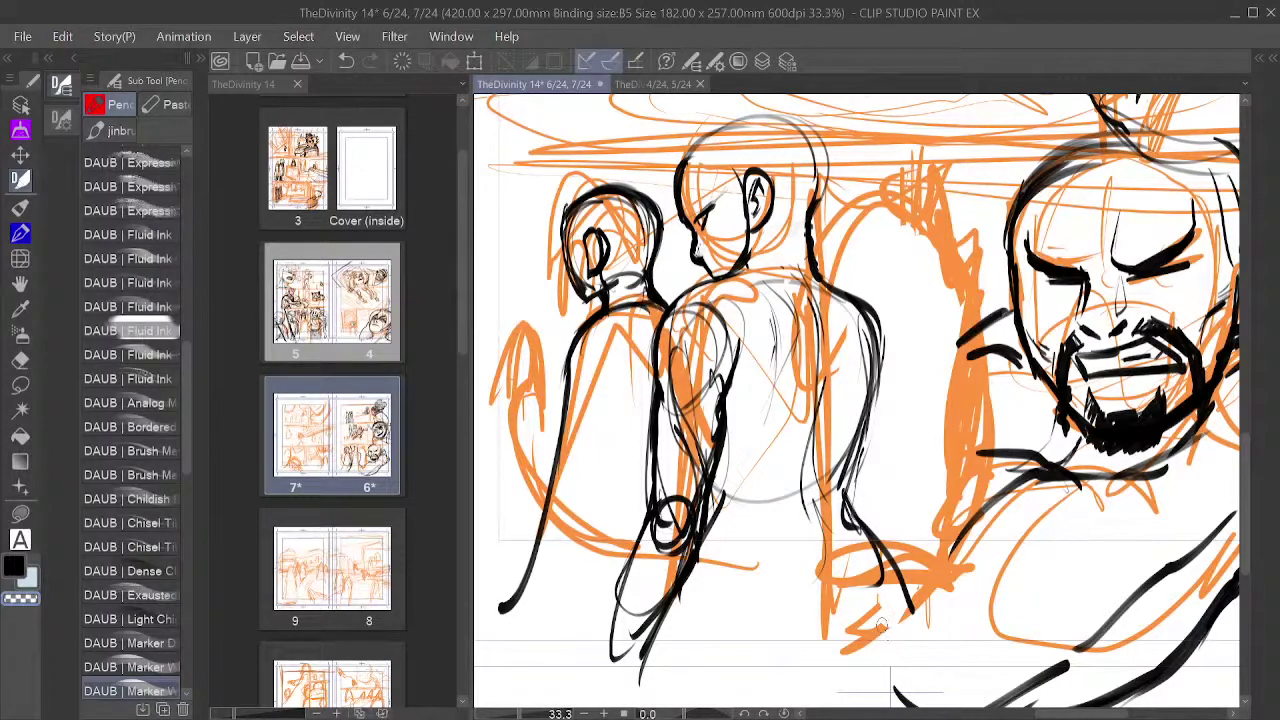
drag(870, 367, 935, 377)
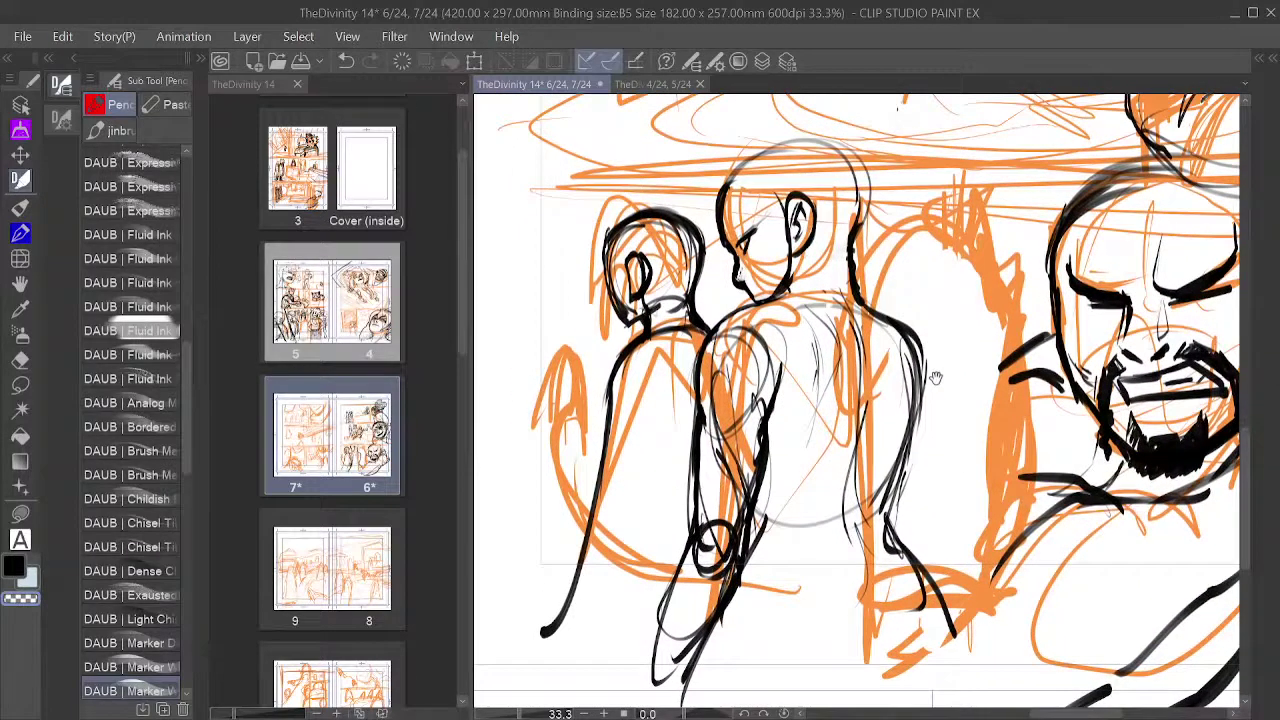
drag(935, 378, 934, 380)
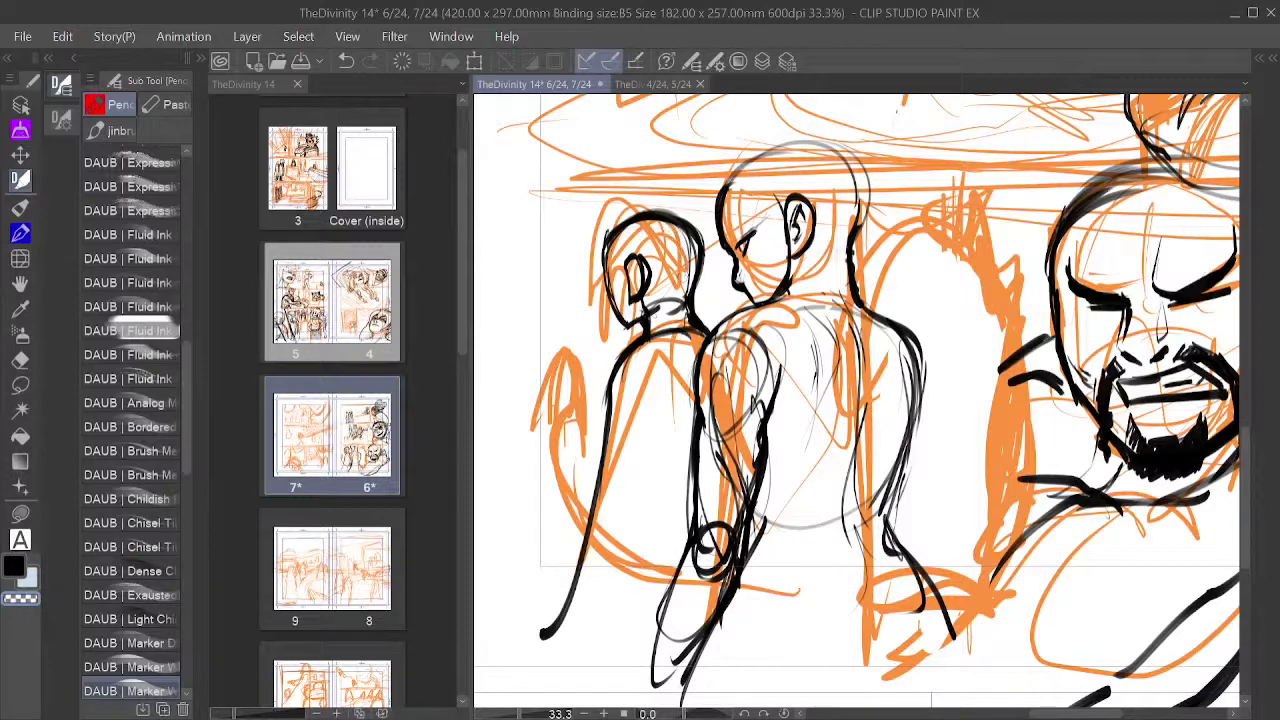
mouse_move(687, 262)
mouse_down()
mouse_move(685, 288)
mouse_move(687, 240)
mouse_move(650, 222)
mouse_up()
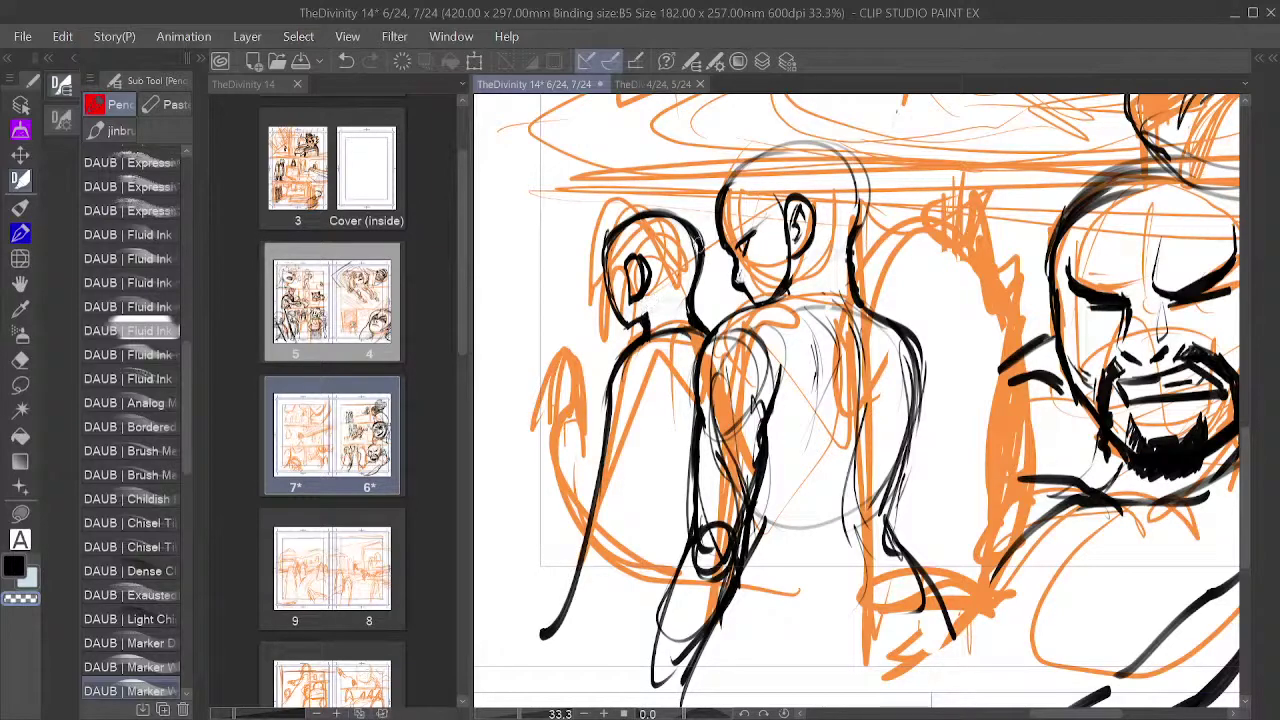
drag(845, 470, 770, 398)
scroll(776, 412, down, 1)
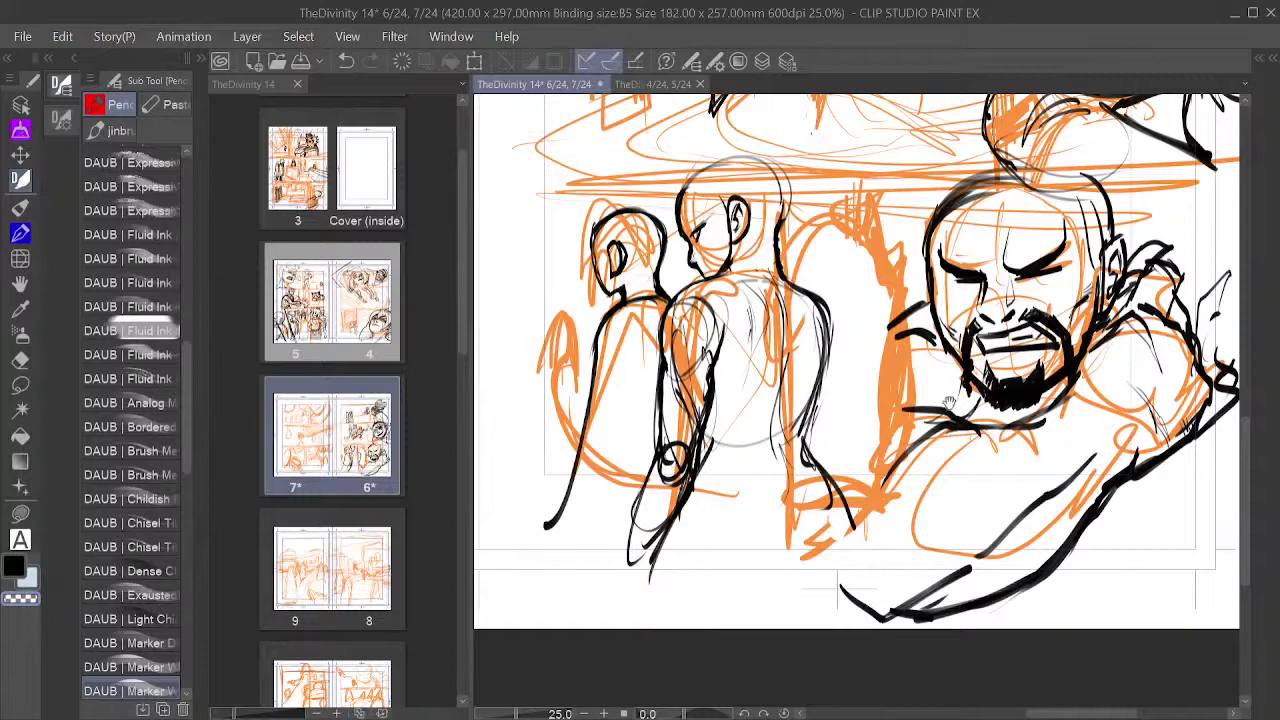
mouse_move(949, 403)
mouse_down()
mouse_move(996, 447)
mouse_move(982, 436)
mouse_up()
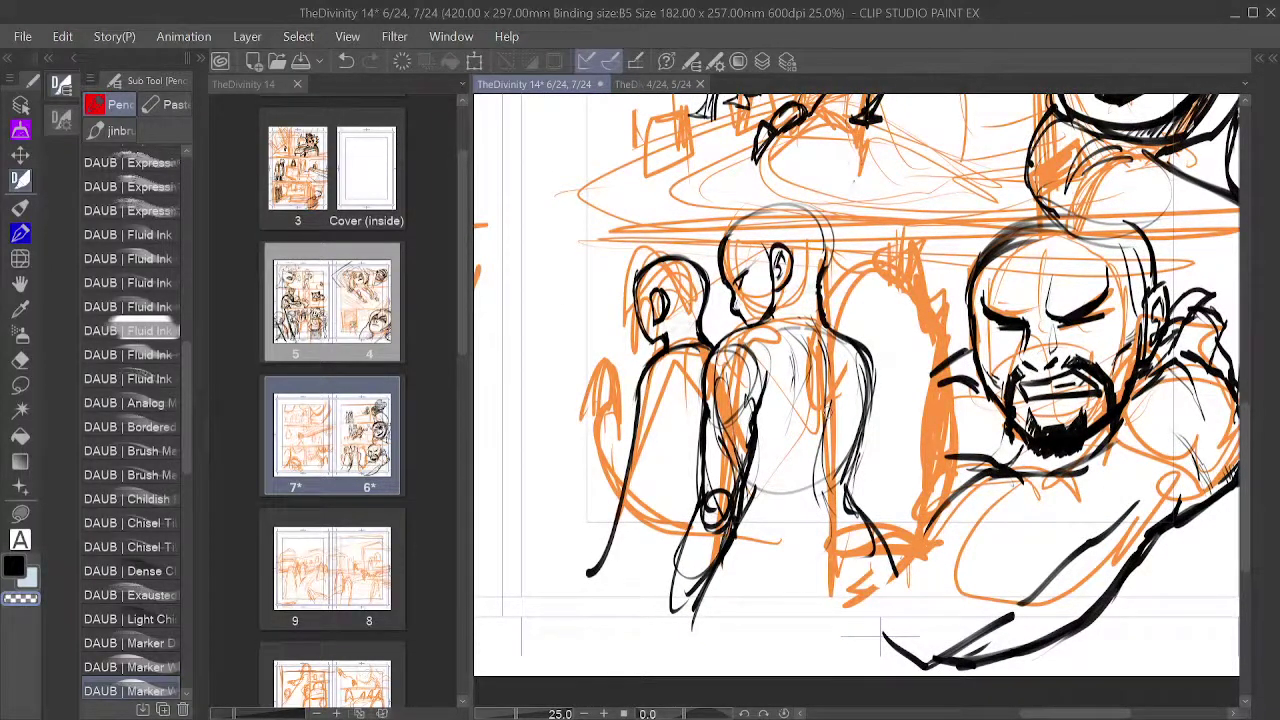
Step: Draw a small black petal-like cluster over the orange shape on the outer side of the smaller figure
click(14, 566)
mouse_move(603, 358)
mouse_down()
mouse_move(600, 410)
mouse_move(610, 398)
mouse_move(620, 432)
mouse_move(596, 414)
mouse_up()
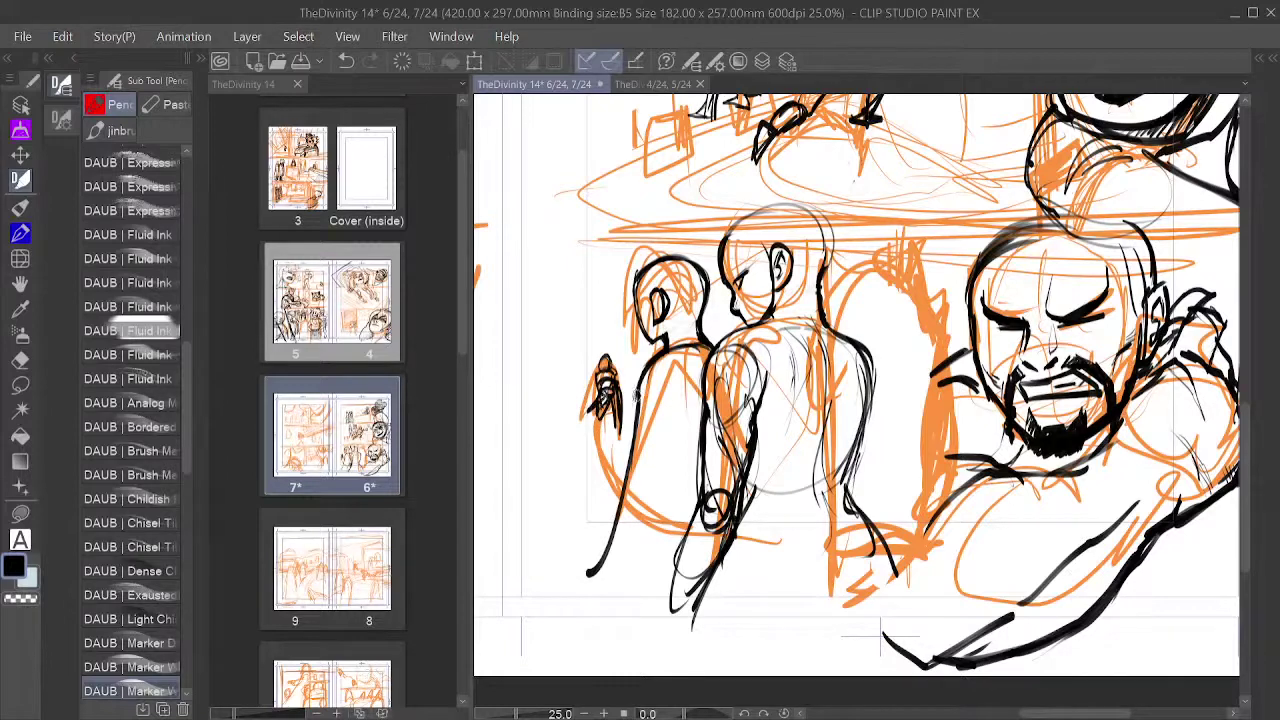
key(ctrl+z)
mouse_move(614, 377)
mouse_down()
mouse_move(619, 398)
mouse_move(580, 382)
mouse_move(630, 382)
mouse_move(622, 402)
mouse_move(588, 404)
mouse_move(628, 404)
mouse_up()
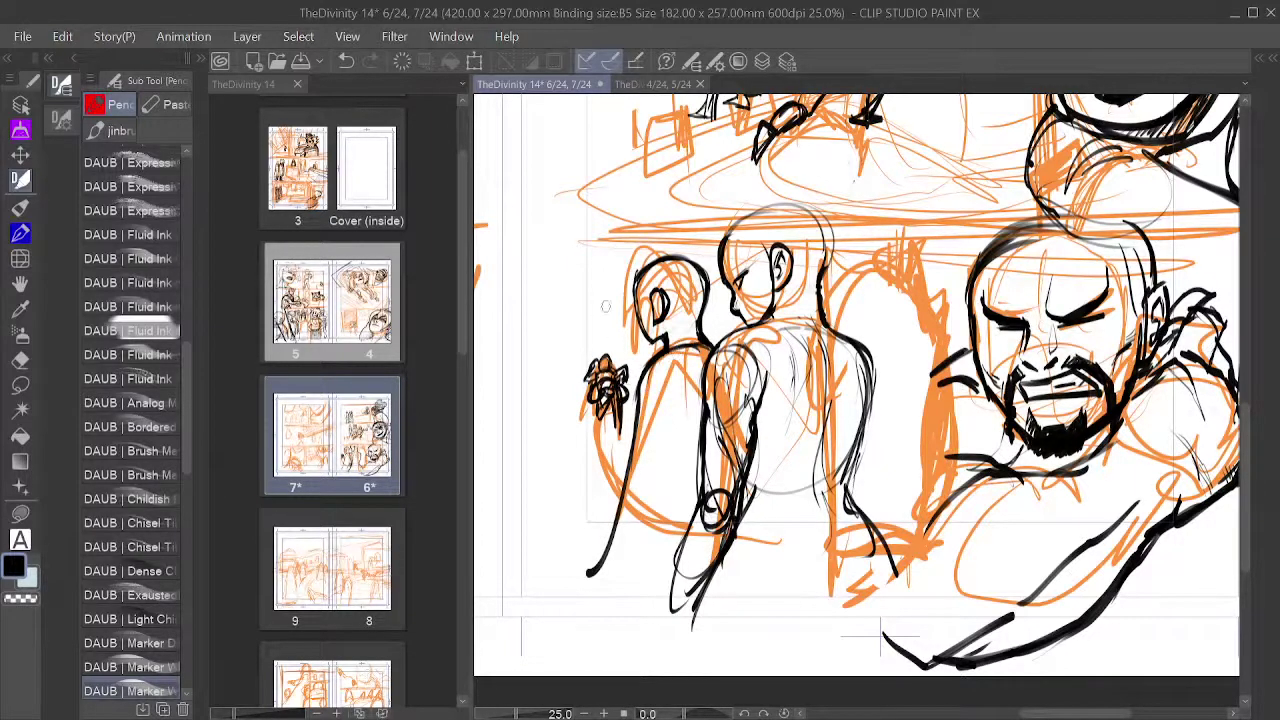
drag(600, 360, 610, 366)
Step: Draw long hanging strokes below the petal-like cluster and continue them as a zigzag along the lower edge of page 6's bottom panel
mouse_move(617, 405)
mouse_down()
mouse_move(619, 435)
mouse_move(583, 450)
mouse_move(594, 502)
mouse_up()
drag(606, 436, 614, 504)
drag(626, 458, 582, 582)
drag(588, 486, 580, 586)
drag(576, 456, 586, 576)
drag(606, 490, 616, 650)
mouse_move(627, 556)
mouse_down()
mouse_move(647, 653)
mouse_move(665, 652)
mouse_move(684, 542)
mouse_move(808, 662)
mouse_up()
drag(810, 612, 842, 658)
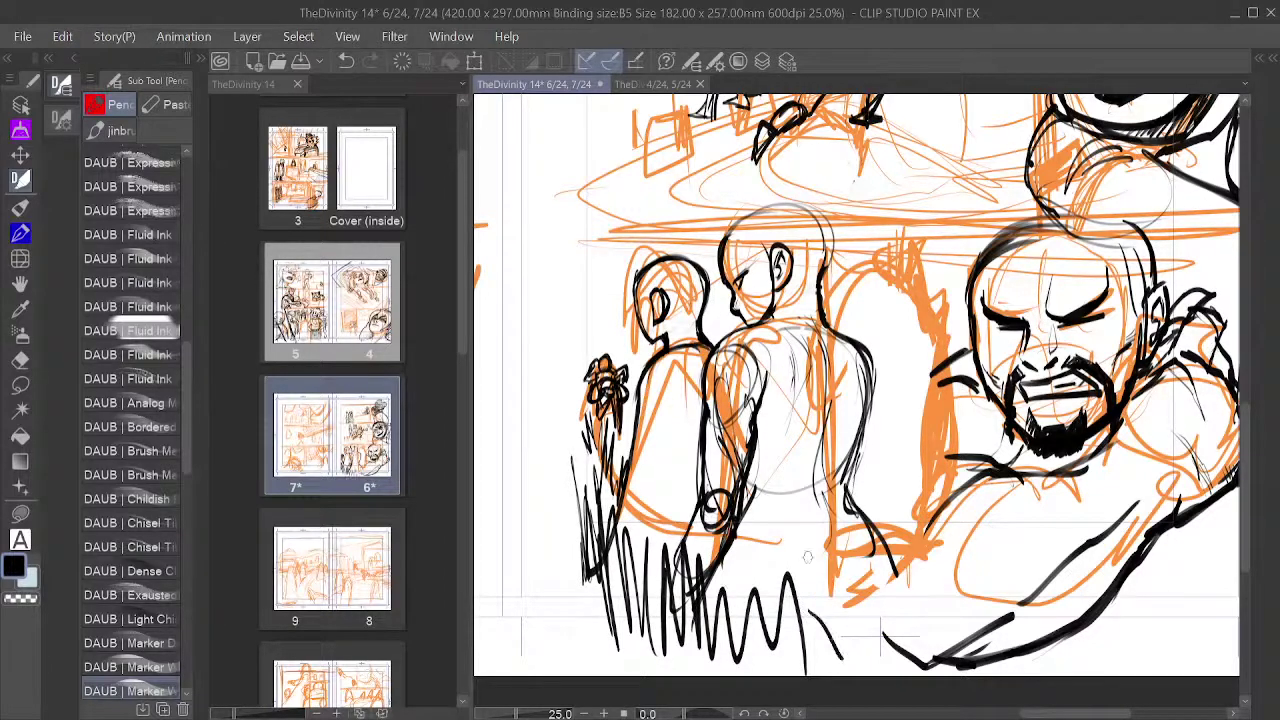
Step: Add long curved outer contour strokes sweeping from the petal-like cluster down past the panel's lower edge
mouse_move(588, 410)
mouse_down()
mouse_move(572, 574)
mouse_move(612, 670)
mouse_up()
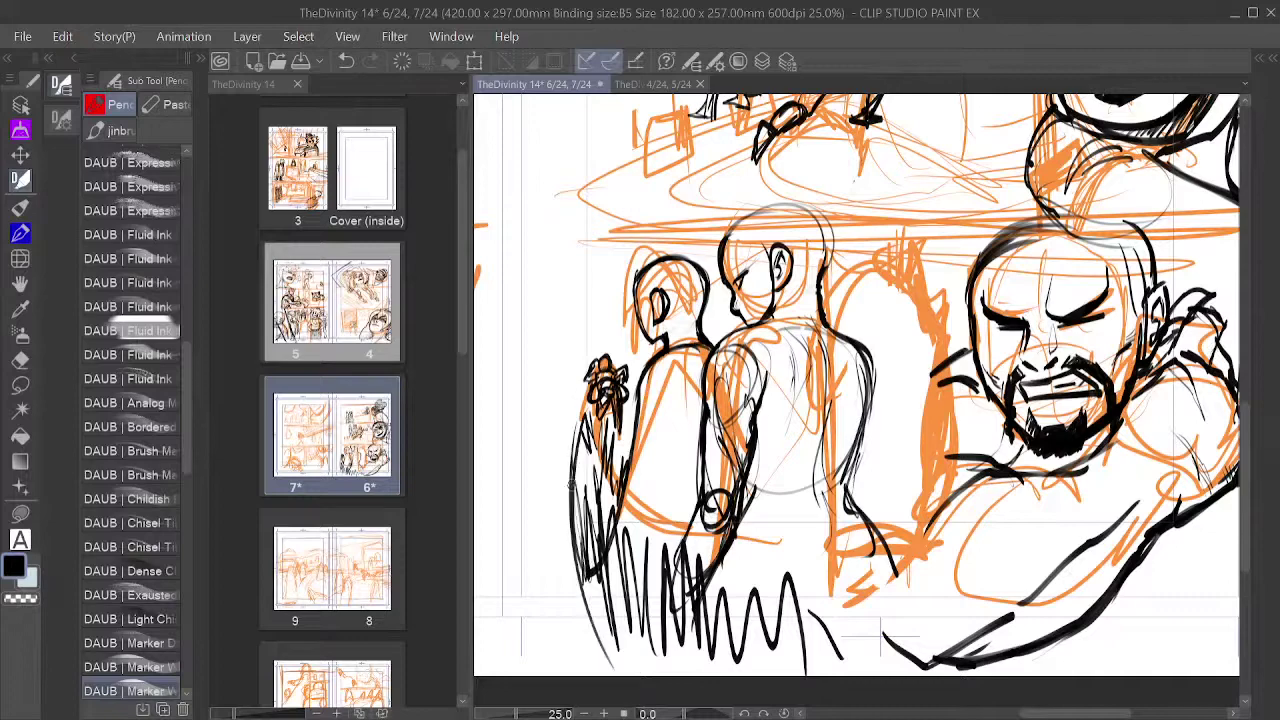
mouse_move(590, 382)
mouse_down()
mouse_move(560, 486)
mouse_move(554, 638)
mouse_up()
drag(586, 462, 556, 676)
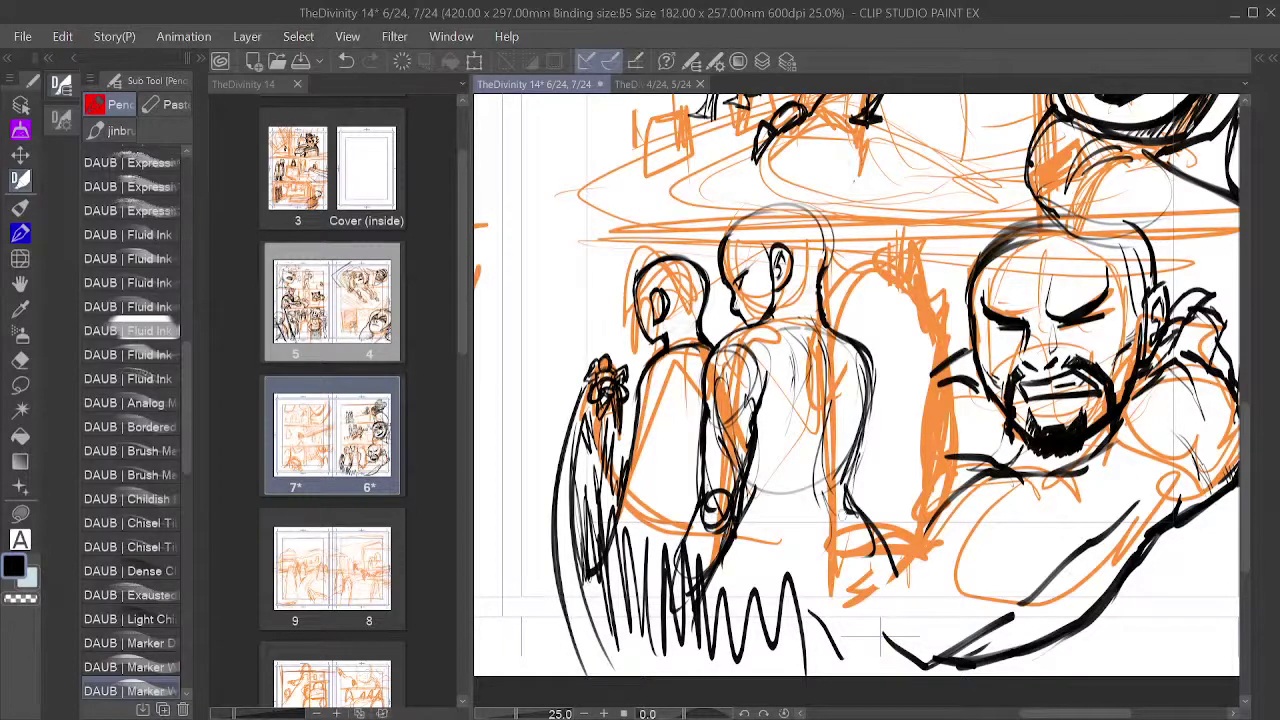
Step: Erase the overlapping sketch lines and the small elbow circle on the larger figure's arm using the transparent colour
mouse_move(882, 418)
mouse_down()
mouse_move(954, 355)
mouse_move(913, 373)
mouse_up()
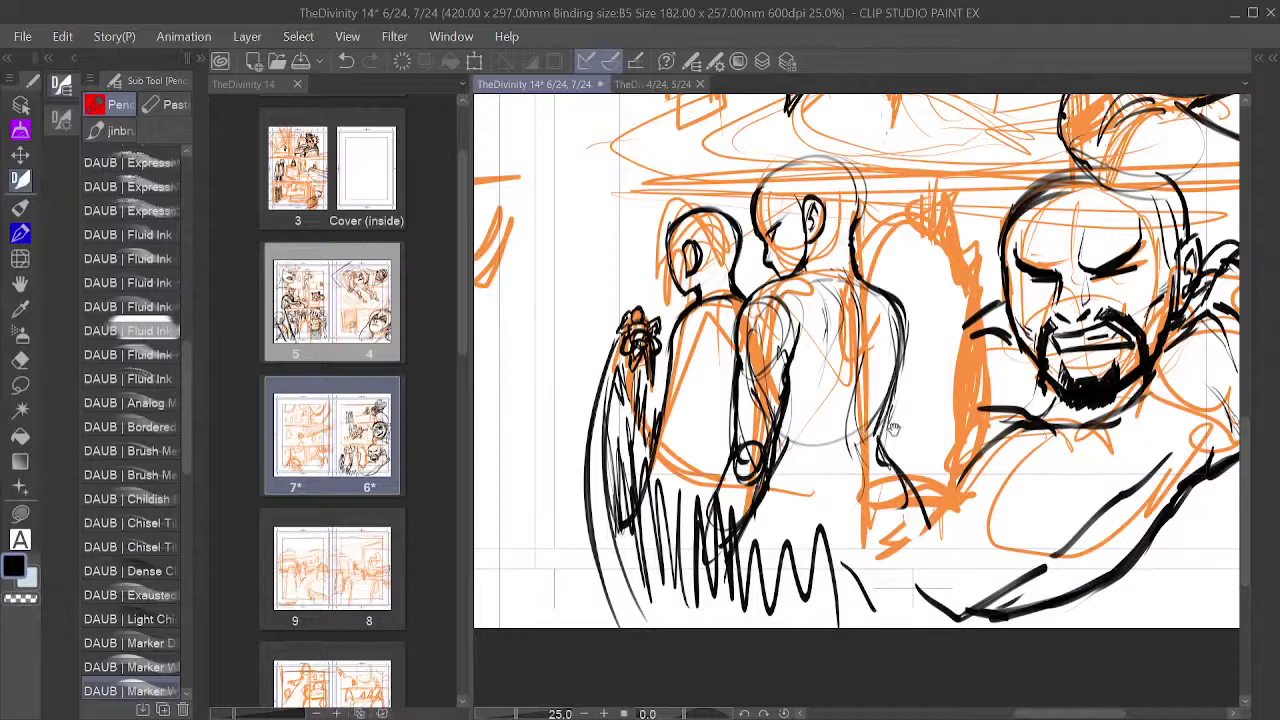
mouse_move(888, 432)
mouse_down()
mouse_move(836, 408)
mouse_move(840, 437)
mouse_up()
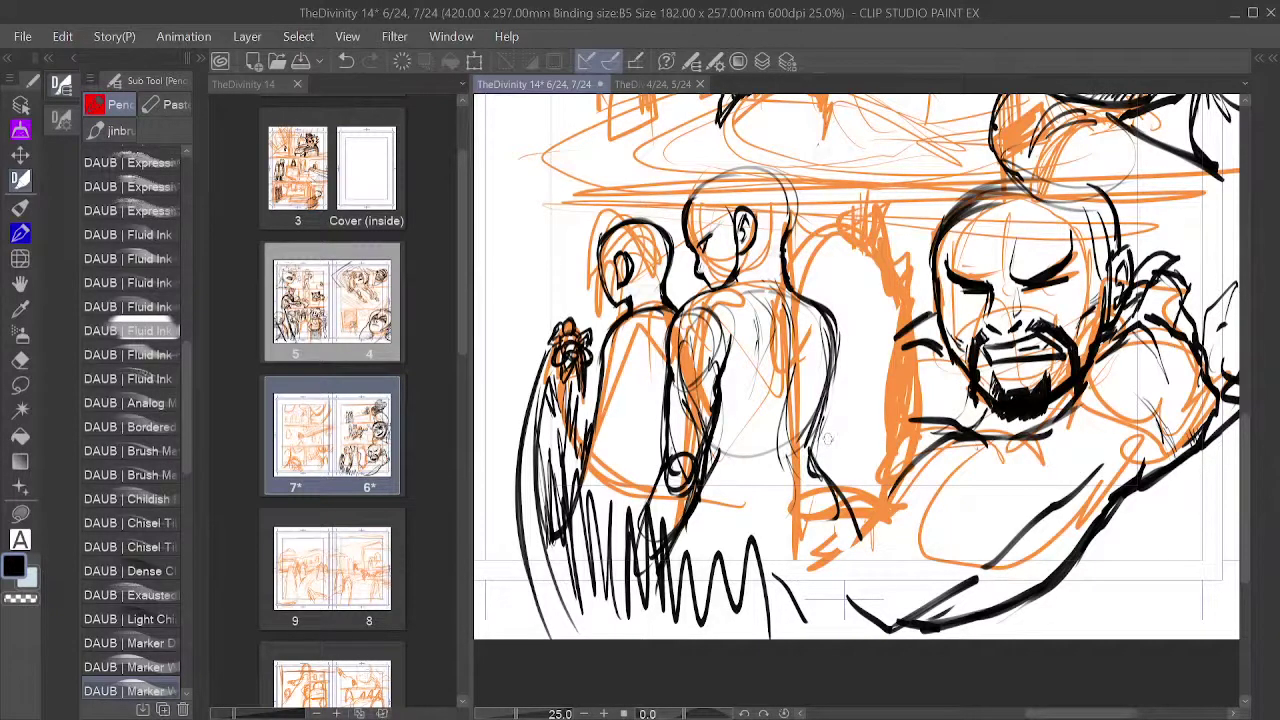
key(c)
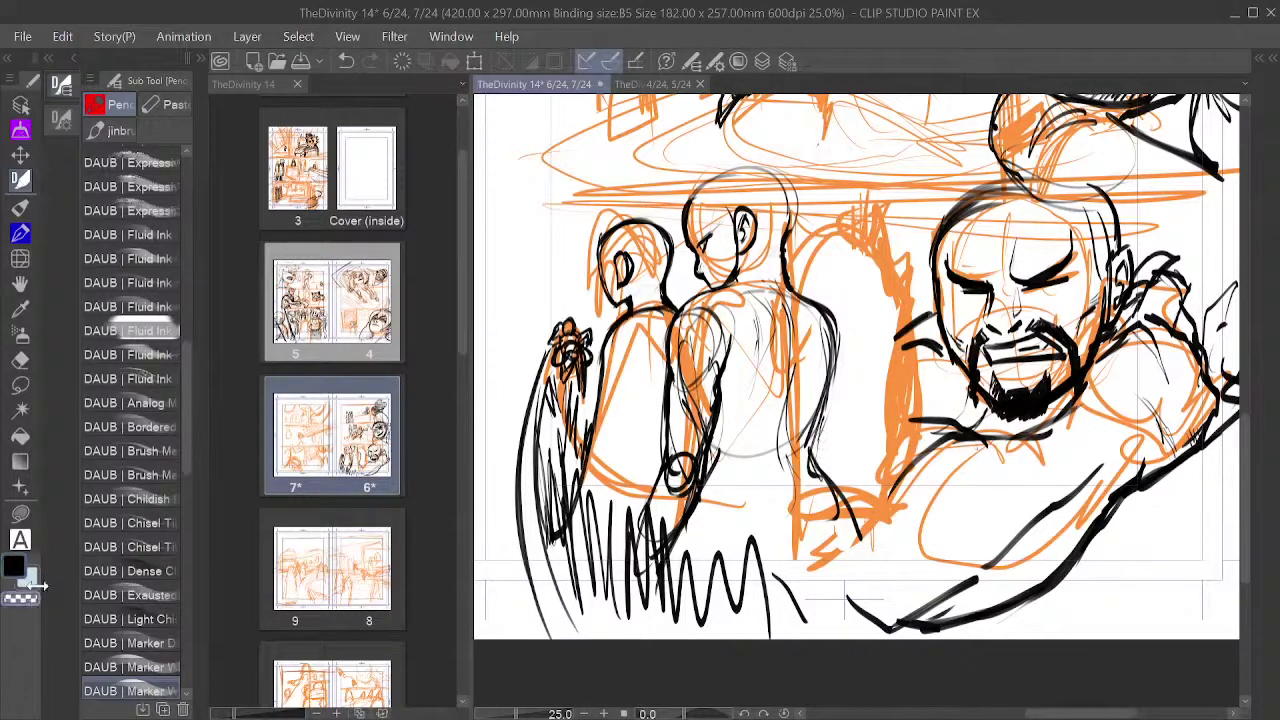
mouse_move(692, 368)
mouse_down()
mouse_move(685, 324)
mouse_move(680, 382)
mouse_move(686, 324)
mouse_up()
mouse_move(680, 395)
mouse_down()
mouse_move(684, 425)
mouse_move(694, 395)
mouse_move(704, 435)
mouse_move(710, 425)
mouse_move(700, 455)
mouse_move(712, 390)
mouse_up()
mouse_move(706, 450)
mouse_down()
mouse_move(714, 415)
mouse_move(682, 478)
mouse_move(680, 460)
mouse_move(686, 484)
mouse_up()
drag(694, 462, 676, 484)
mouse_move(692, 460)
mouse_down()
mouse_move(682, 482)
mouse_move(677, 410)
mouse_up()
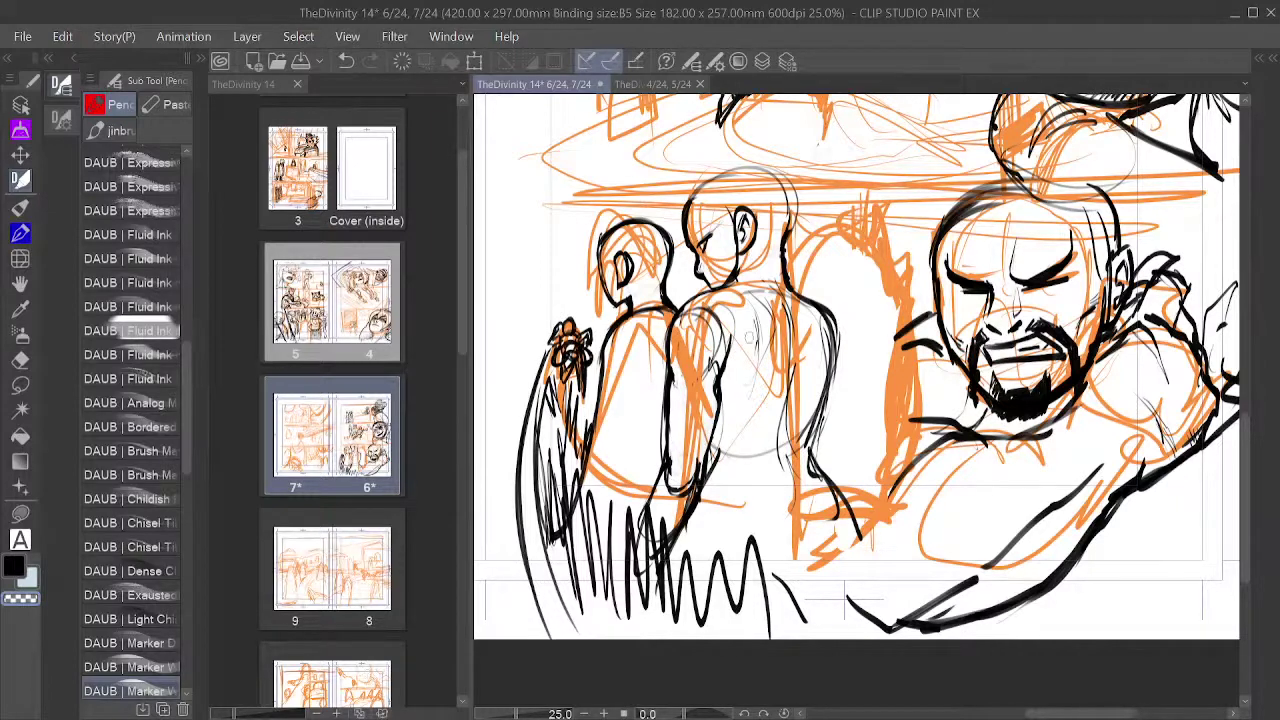
drag(712, 346, 704, 380)
Step: Draw a large black head oval with a curved centre line over the face in page 7's top panel
drag(811, 400, 820, 453)
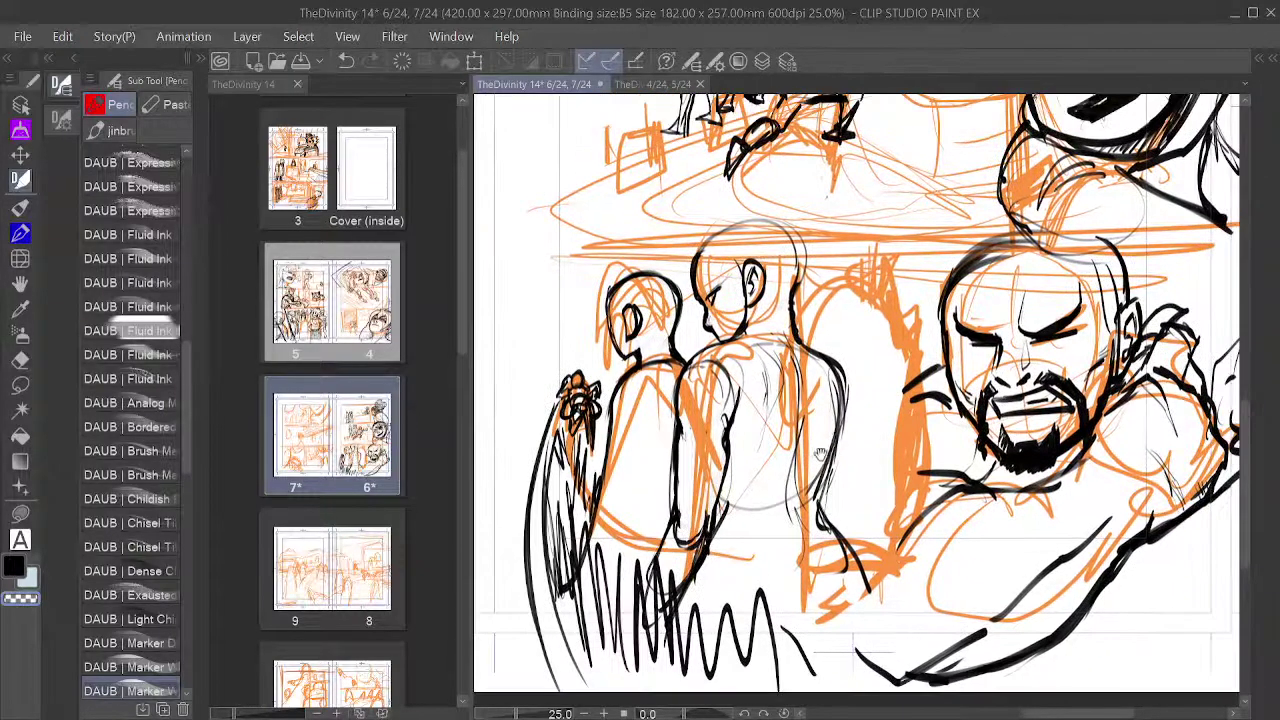
mouse_move(774, 341)
mouse_down()
mouse_move(831, 391)
mouse_move(823, 419)
mouse_move(986, 397)
mouse_move(881, 430)
mouse_up()
scroll(881, 430, down, 3)
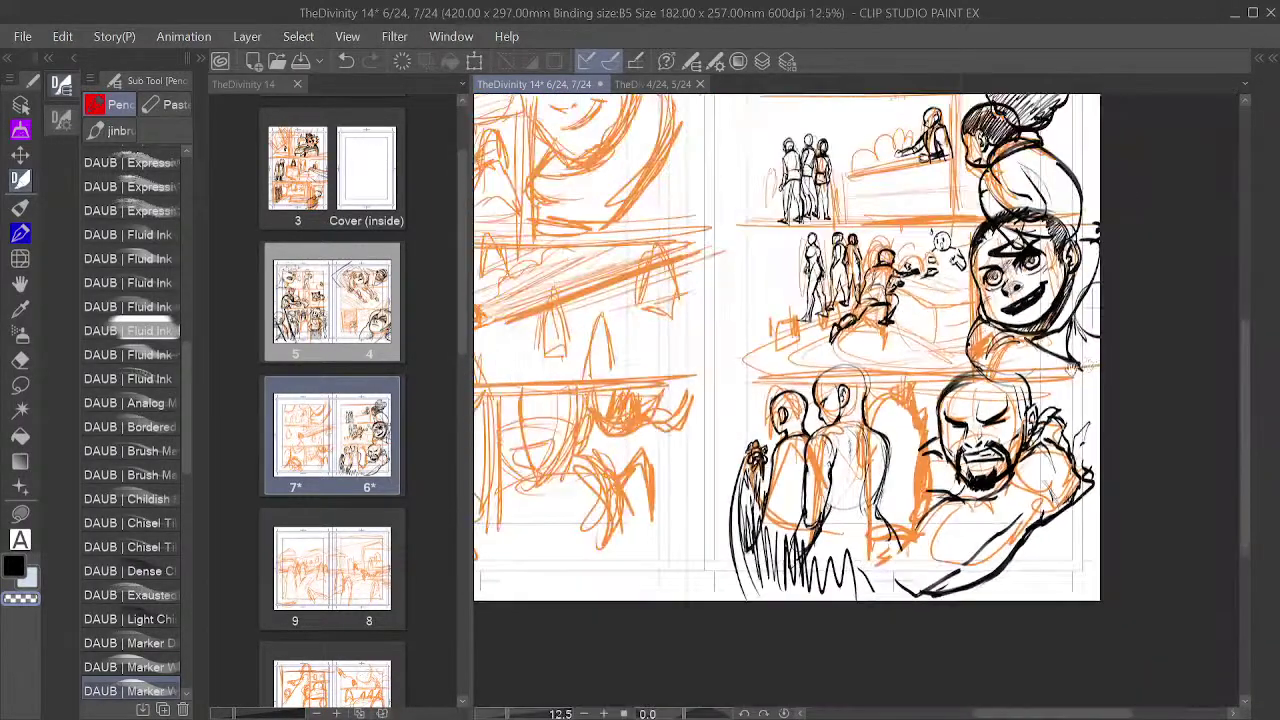
scroll(912, 365, up, 4)
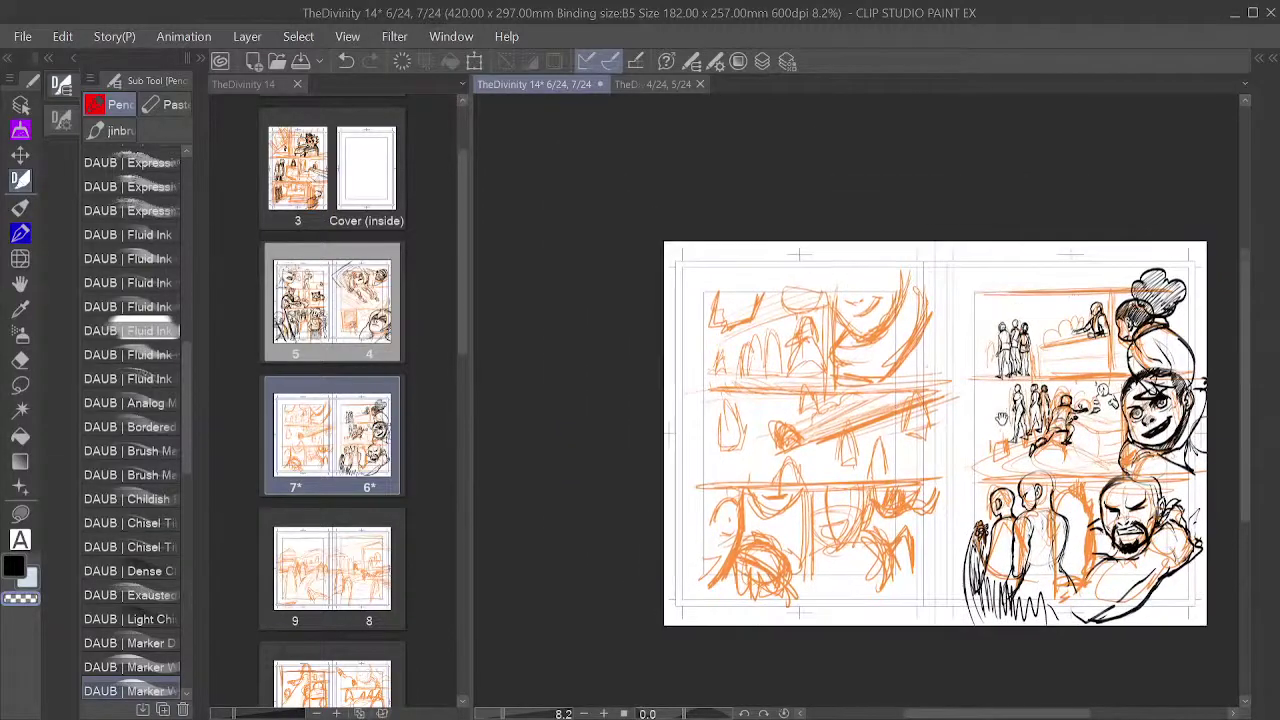
scroll(912, 365, up, 2)
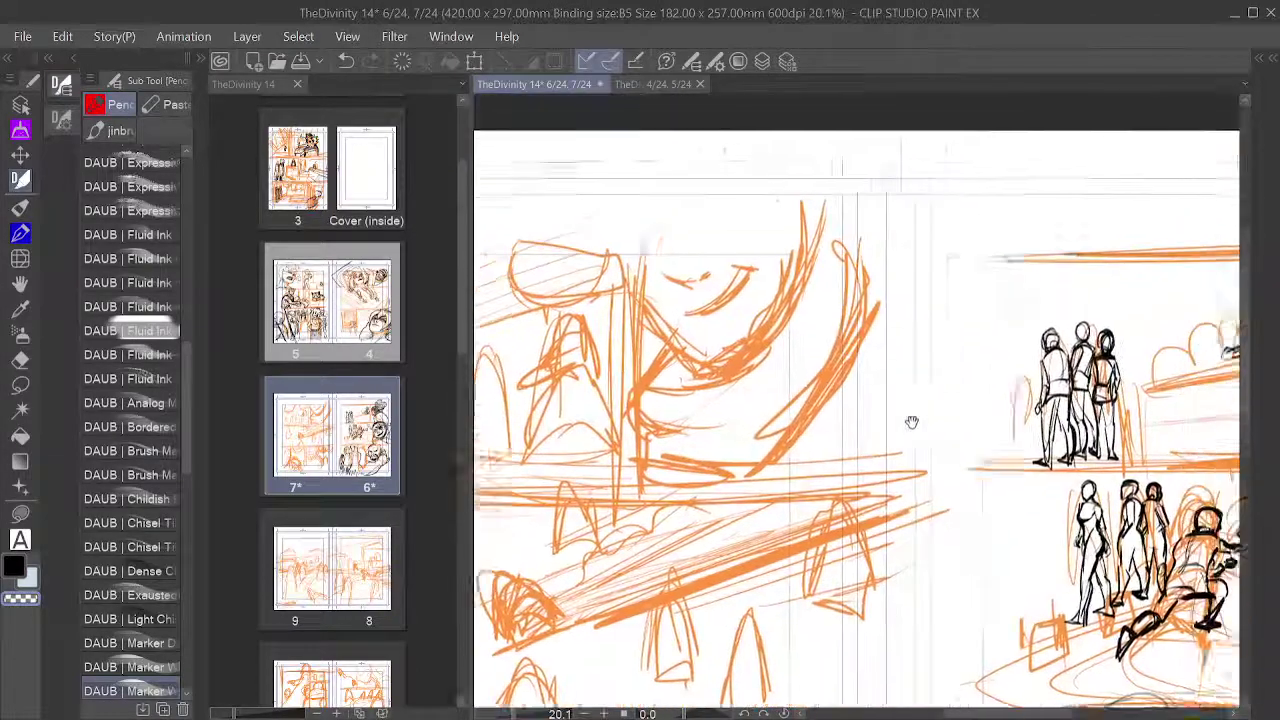
drag(874, 376, 980, 420)
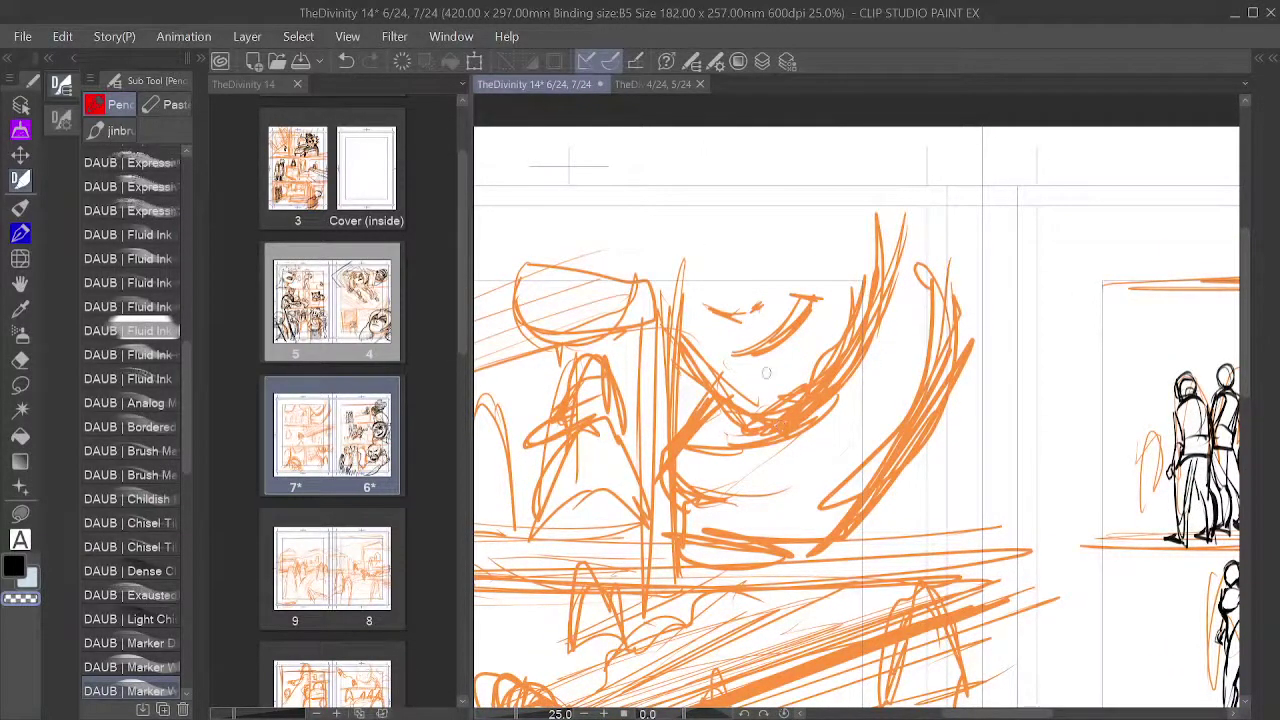
click(14, 566)
mouse_move(765, 420)
mouse_down()
mouse_move(722, 405)
mouse_move(950, 290)
mouse_move(790, 125)
mouse_move(830, 425)
mouse_up()
key(ctrl+z)
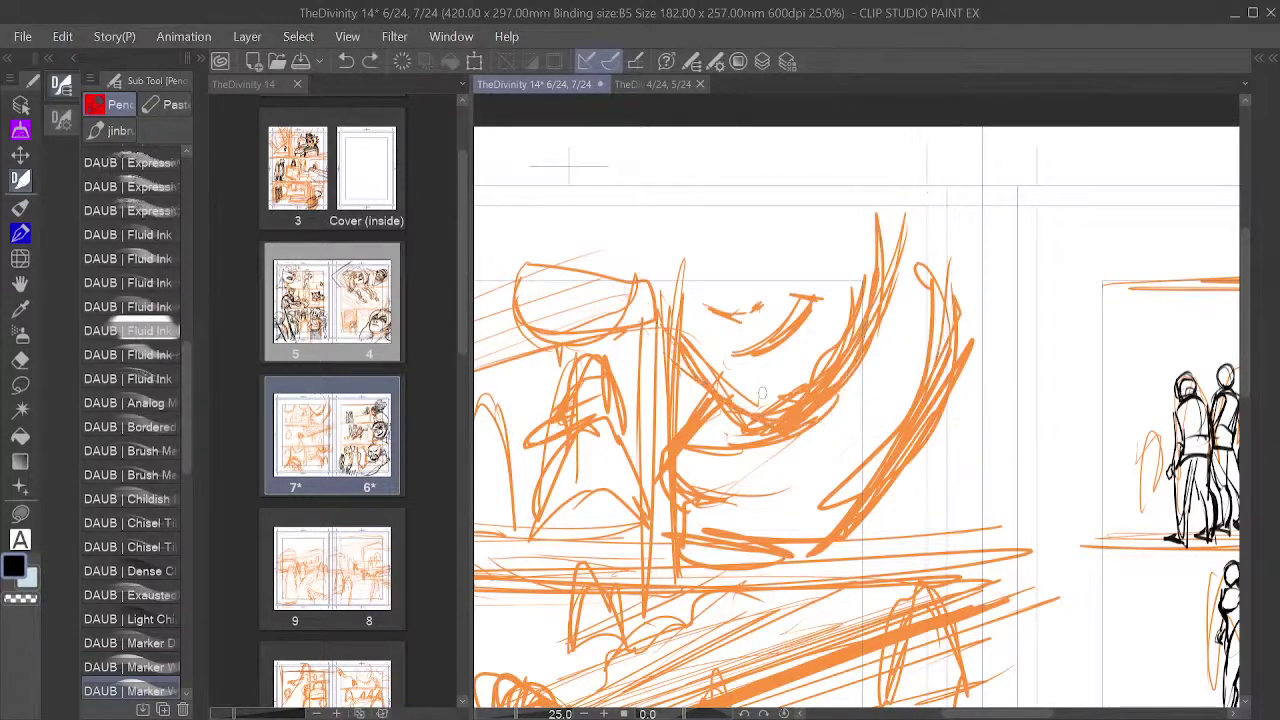
mouse_move(745, 420)
mouse_down()
mouse_move(640, 288)
mouse_move(880, 360)
mouse_move(794, 127)
mouse_move(654, 280)
mouse_move(748, 130)
mouse_move(785, 410)
mouse_move(840, 412)
mouse_up()
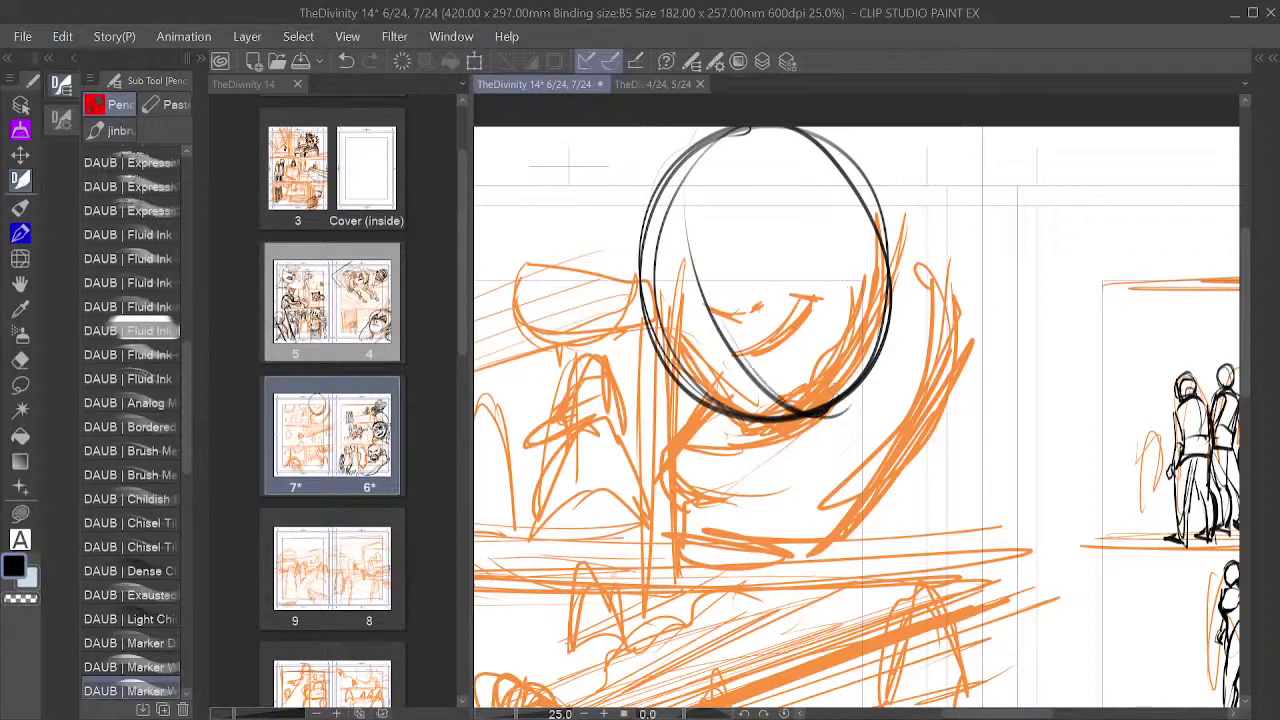
Step: Draw the slanted eye-line strokes across the large head oval
drag(655, 346, 822, 225)
key(ctrl+z)
mouse_move(664, 301)
mouse_down()
mouse_move(830, 212)
mouse_move(757, 282)
mouse_up()
drag(672, 336, 826, 240)
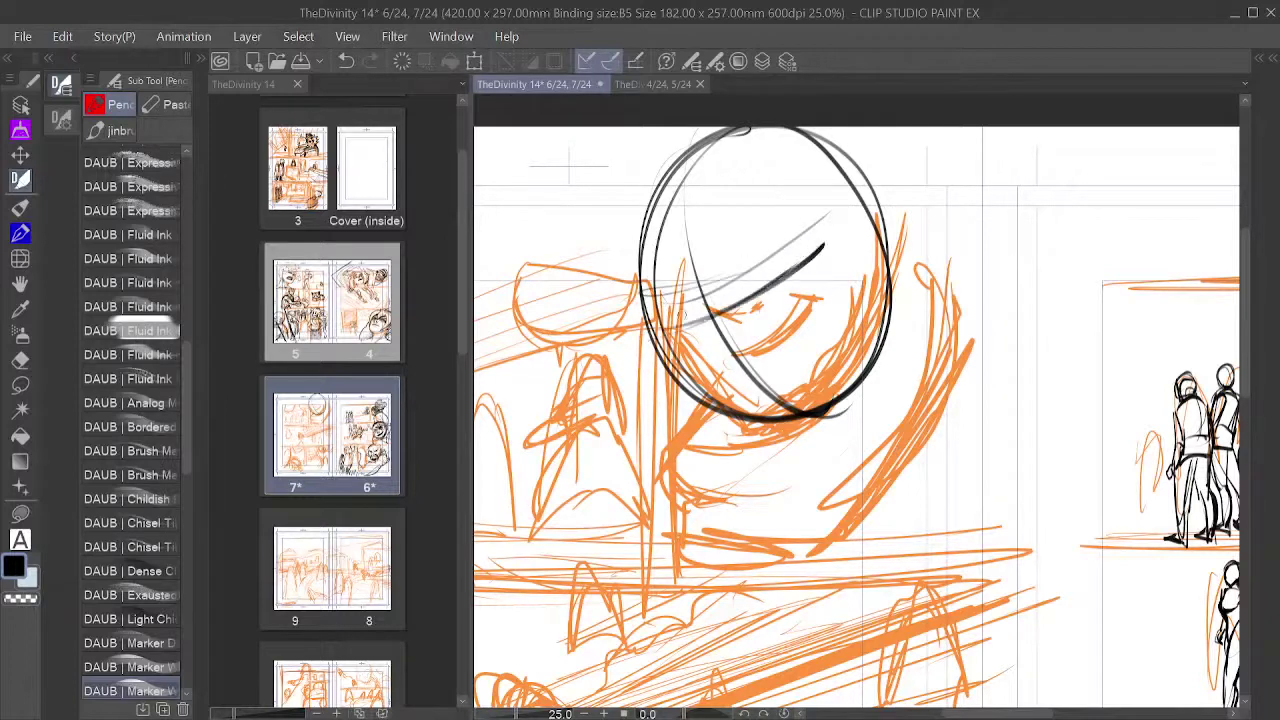
Step: Draw the short nose stroke and the slanted mouth line on the lower part of the face
drag(705, 343, 776, 358)
key(ctrl+z)
mouse_move(737, 354)
mouse_down()
mouse_move(805, 307)
mouse_move(793, 320)
mouse_up()
mouse_move(731, 380)
mouse_down()
mouse_move(830, 312)
mouse_move(768, 374)
mouse_move(802, 345)
mouse_up()
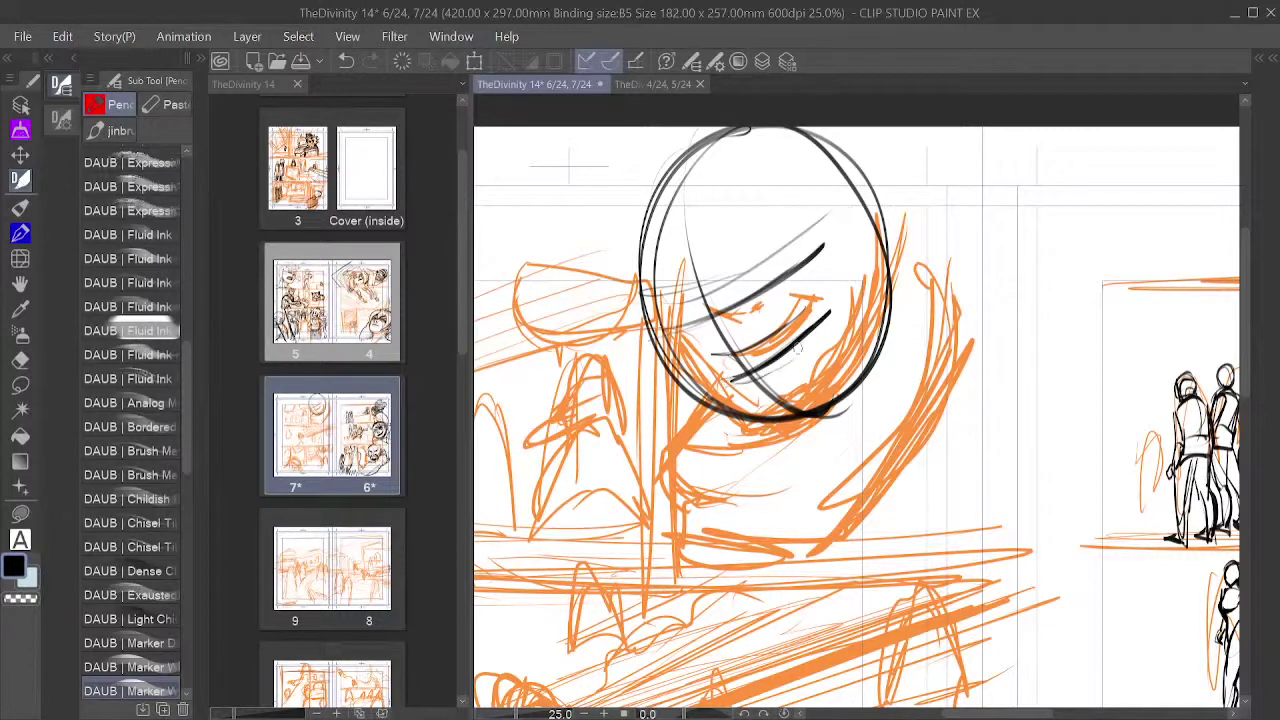
key(ctrl+z)
key(ctrl+z)
mouse_move(746, 386)
mouse_down()
mouse_move(823, 333)
mouse_move(751, 386)
mouse_move(788, 359)
mouse_up()
Step: Redraw the side of the face, chin and jaw with heavier black strokes along the head oval
drag(644, 187, 646, 312)
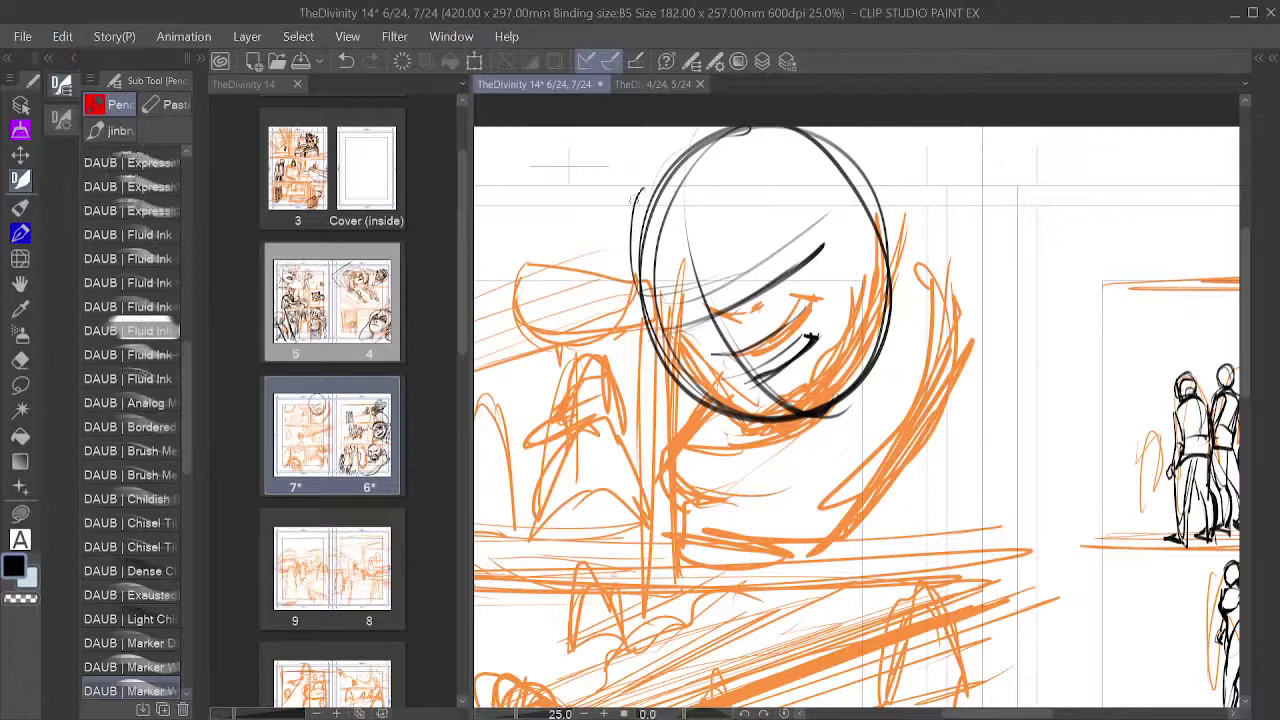
mouse_move(634, 212)
mouse_down()
mouse_move(654, 326)
mouse_move(734, 414)
mouse_up()
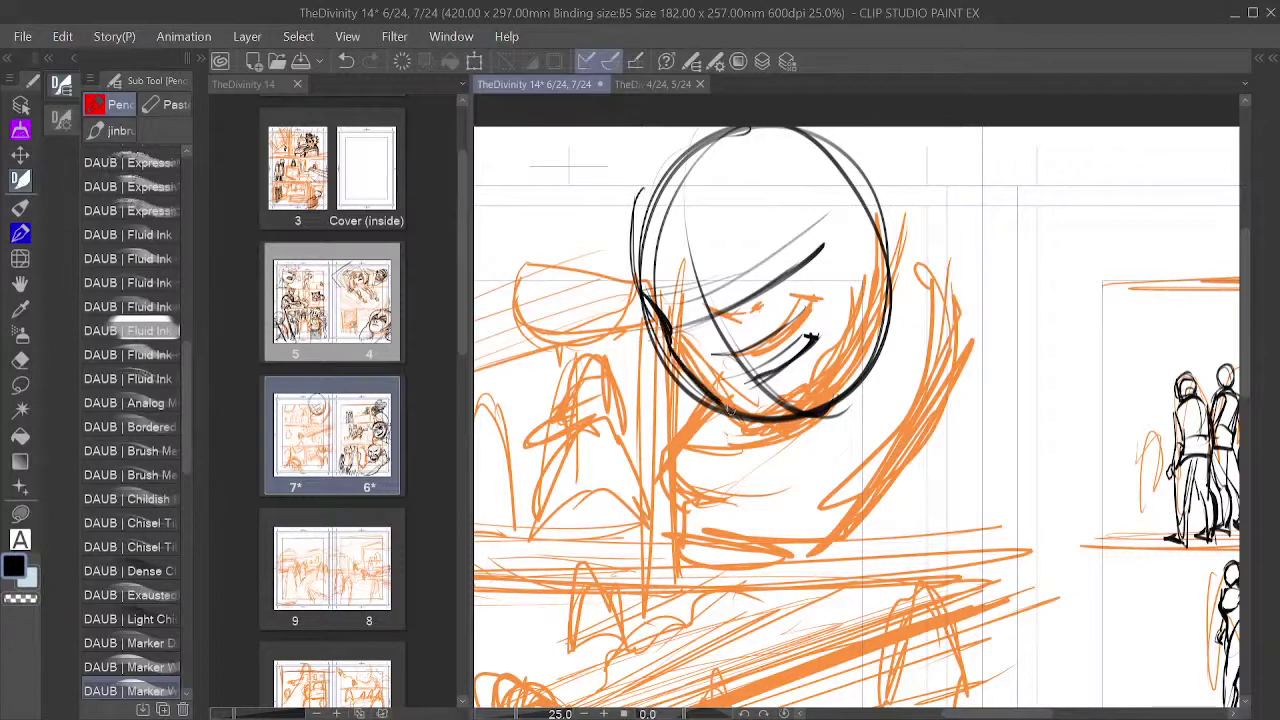
mouse_move(676, 364)
mouse_down()
mouse_move(765, 417)
mouse_move(673, 364)
mouse_move(810, 414)
mouse_up()
mouse_move(730, 388)
mouse_down()
mouse_move(812, 420)
mouse_move(836, 370)
mouse_up()
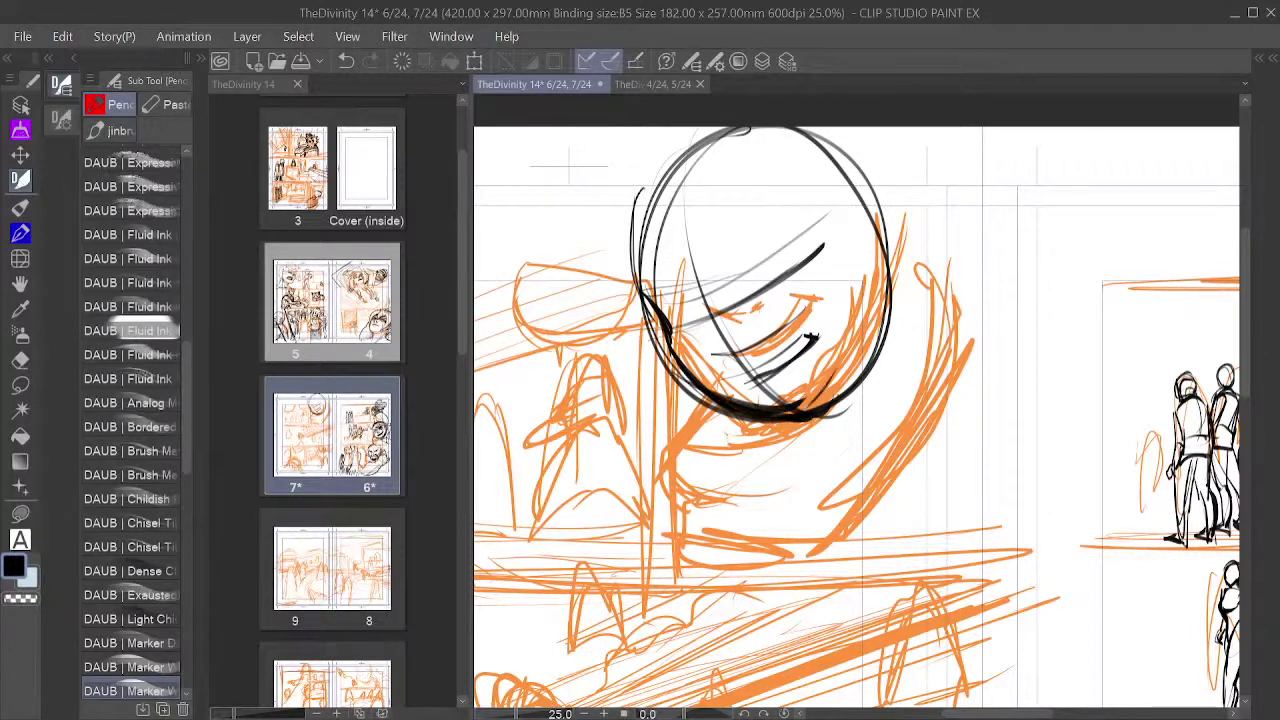
mouse_move(774, 406)
mouse_down()
mouse_move(824, 378)
mouse_move(876, 290)
mouse_up()
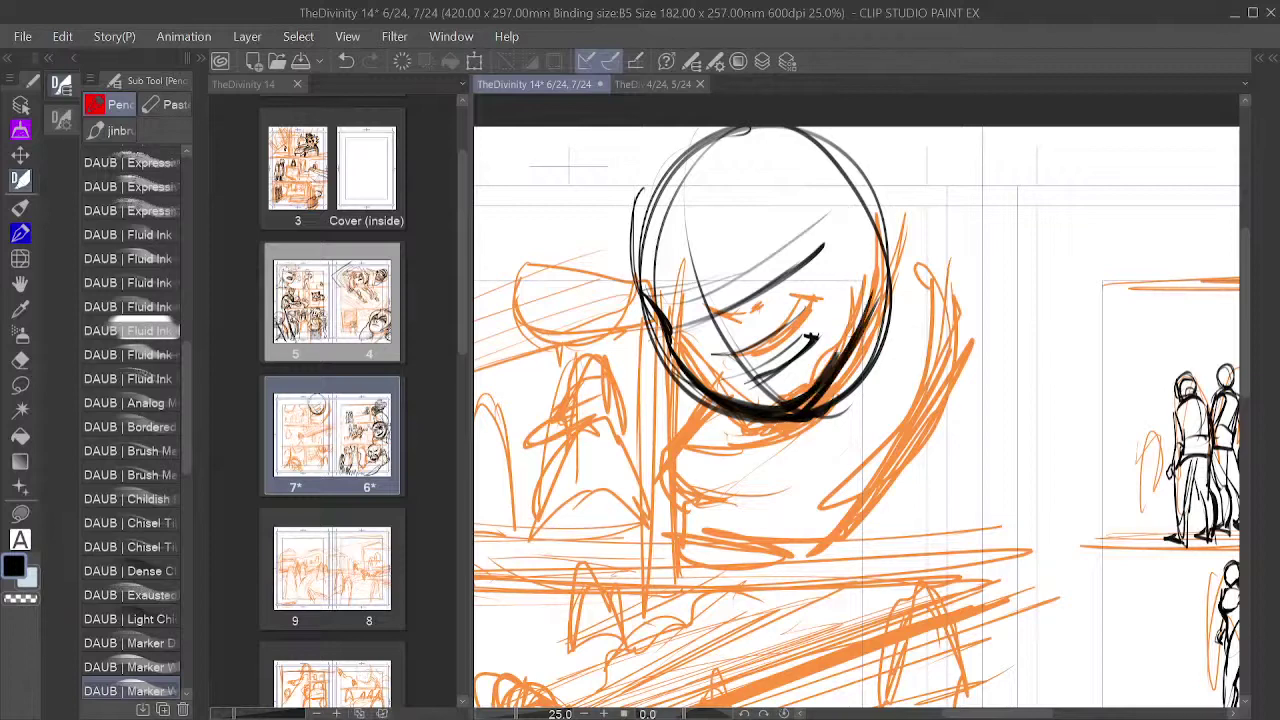
drag(840, 352, 878, 278)
mouse_move(866, 334)
mouse_down()
mouse_move(850, 212)
mouse_move(862, 290)
mouse_move(846, 222)
mouse_move(874, 172)
mouse_move(886, 262)
mouse_up()
Step: Draw the ear and strengthen the outer contours of the head on both sides
drag(884, 184, 852, 268)
mouse_move(640, 294)
mouse_down()
mouse_move(624, 209)
mouse_move(702, 133)
mouse_up()
mouse_move(867, 243)
mouse_down()
mouse_move(852, 343)
mouse_move(838, 350)
mouse_up()
drag(676, 236, 596, 398)
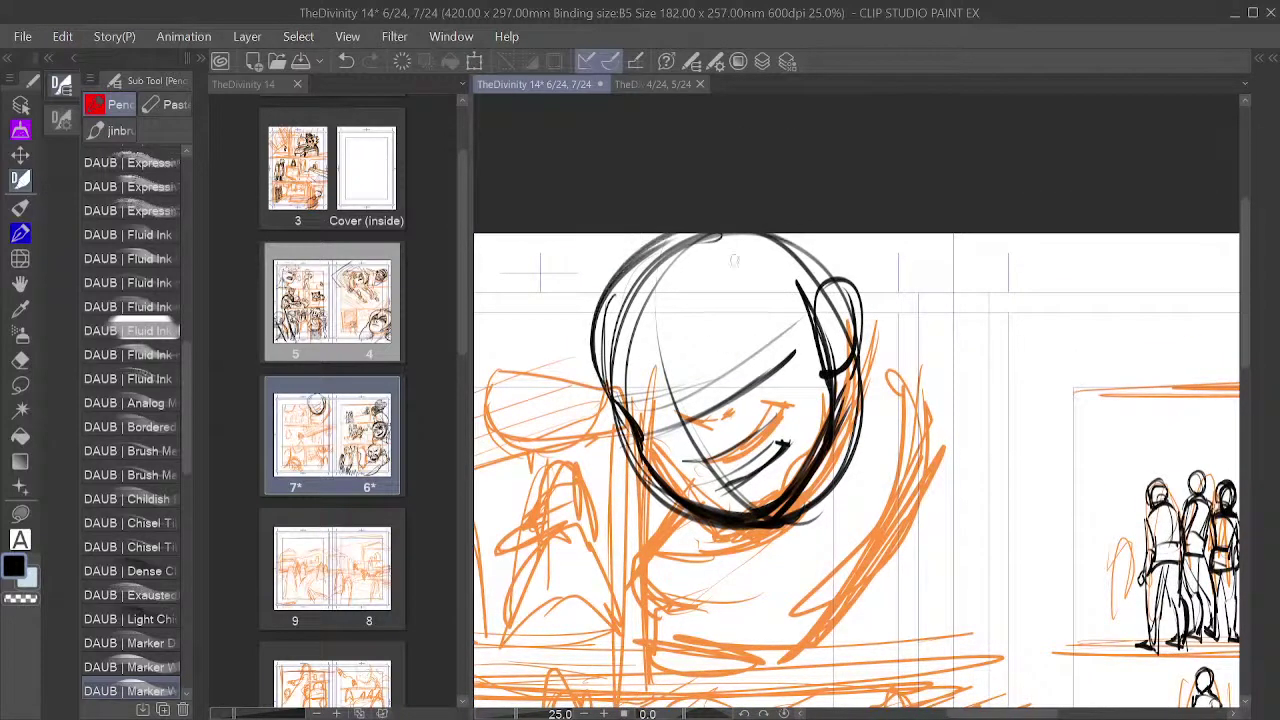
drag(770, 238, 858, 292)
mouse_move(846, 236)
mouse_down()
mouse_move(840, 374)
mouse_move(862, 420)
mouse_up()
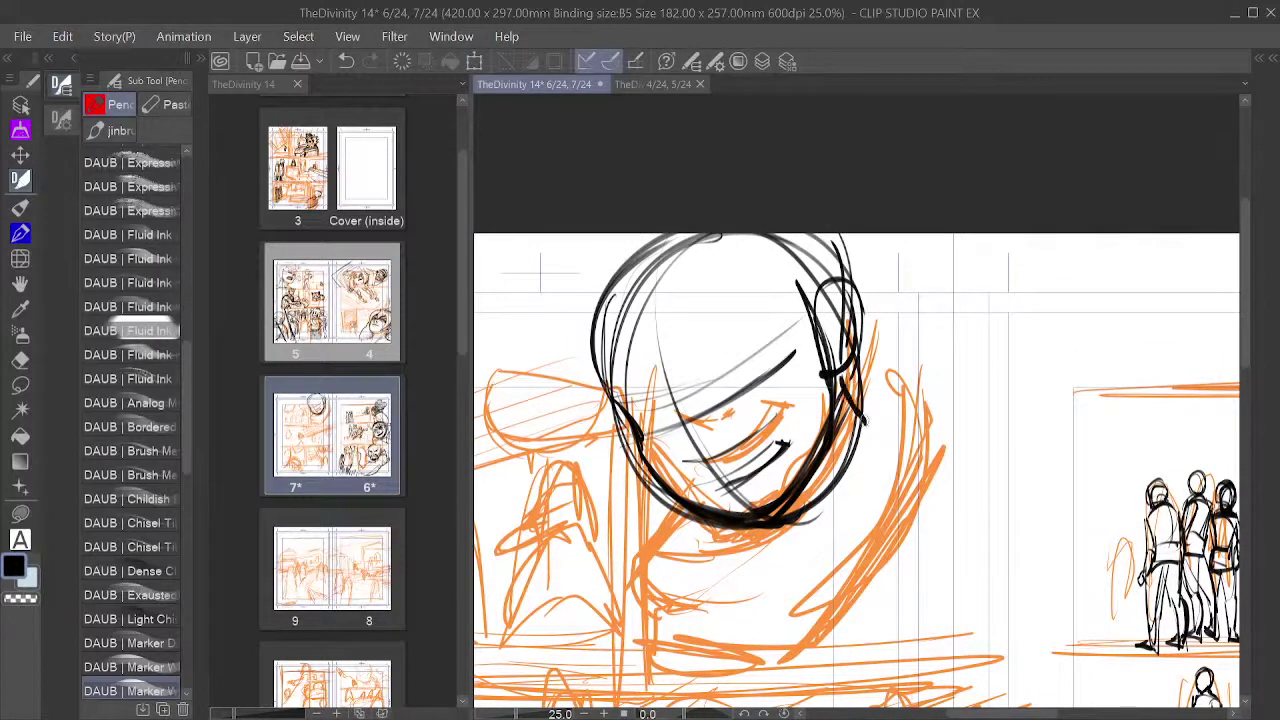
Step: Thicken the strokes below the ear, add a small mark under the chin and shade along the jaw
drag(832, 366, 868, 438)
drag(772, 516, 789, 543)
drag(845, 402, 869, 440)
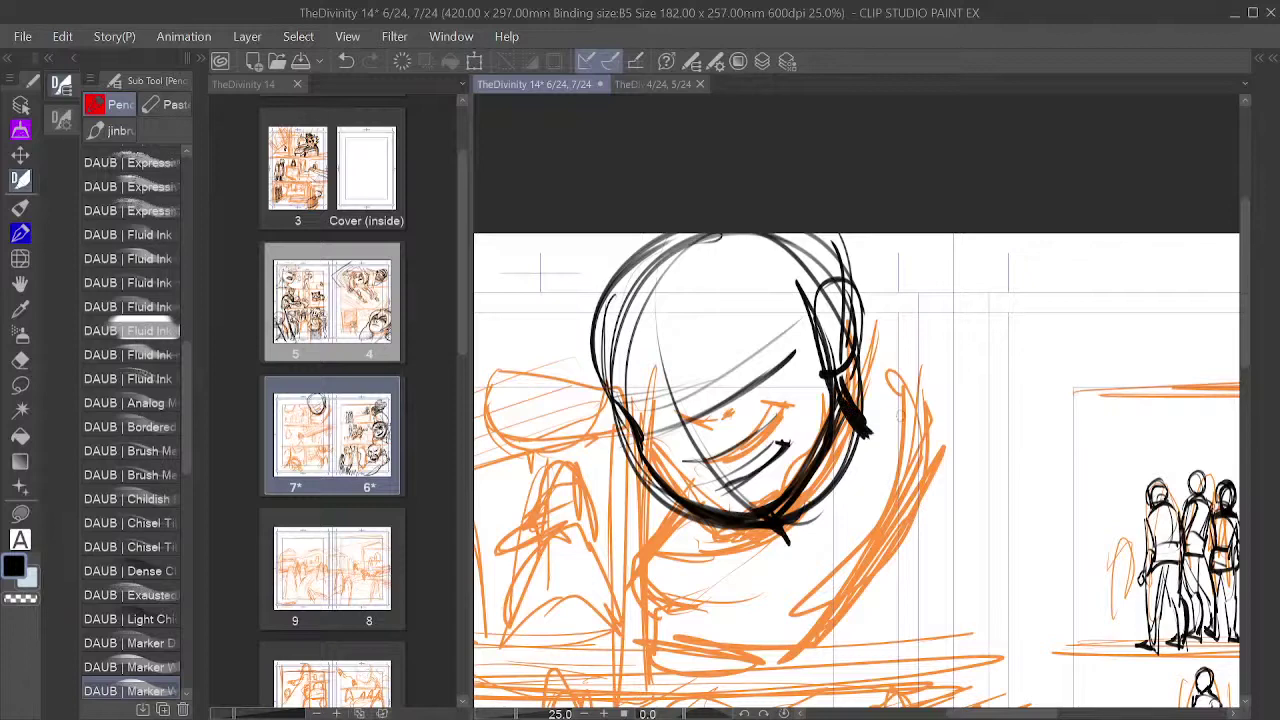
drag(934, 496, 880, 448)
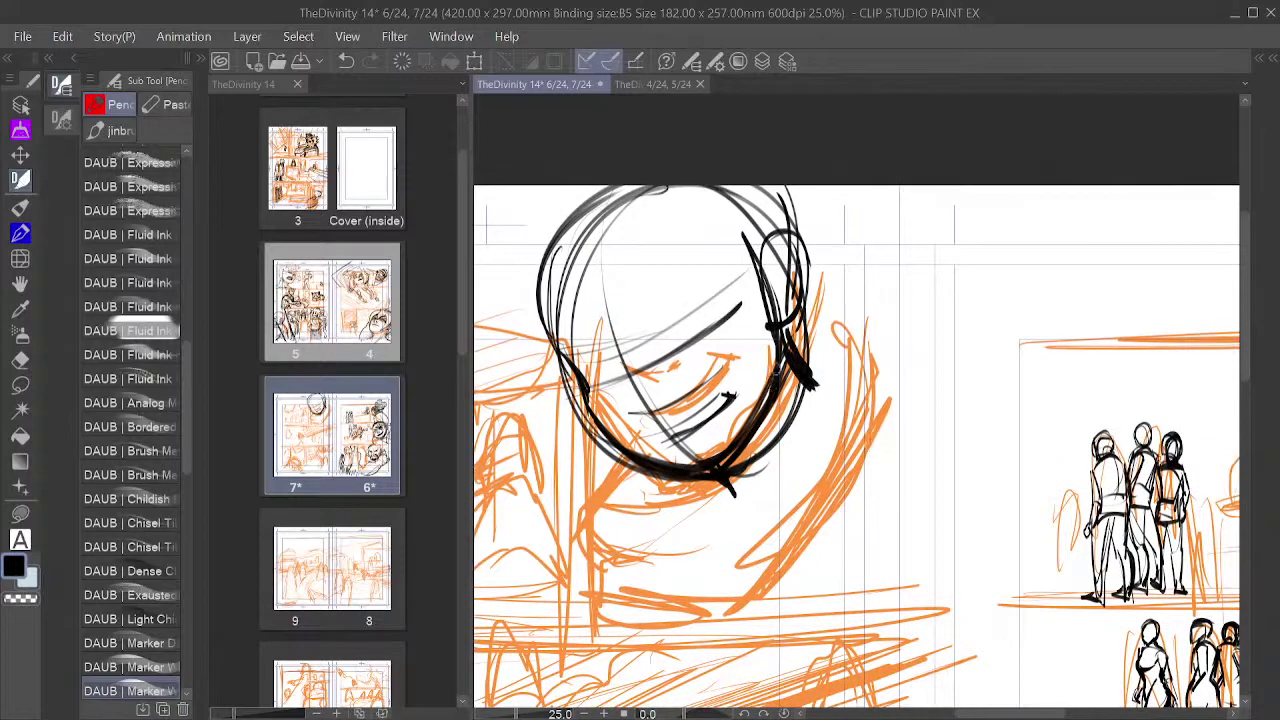
drag(778, 396, 770, 504)
drag(766, 418, 744, 463)
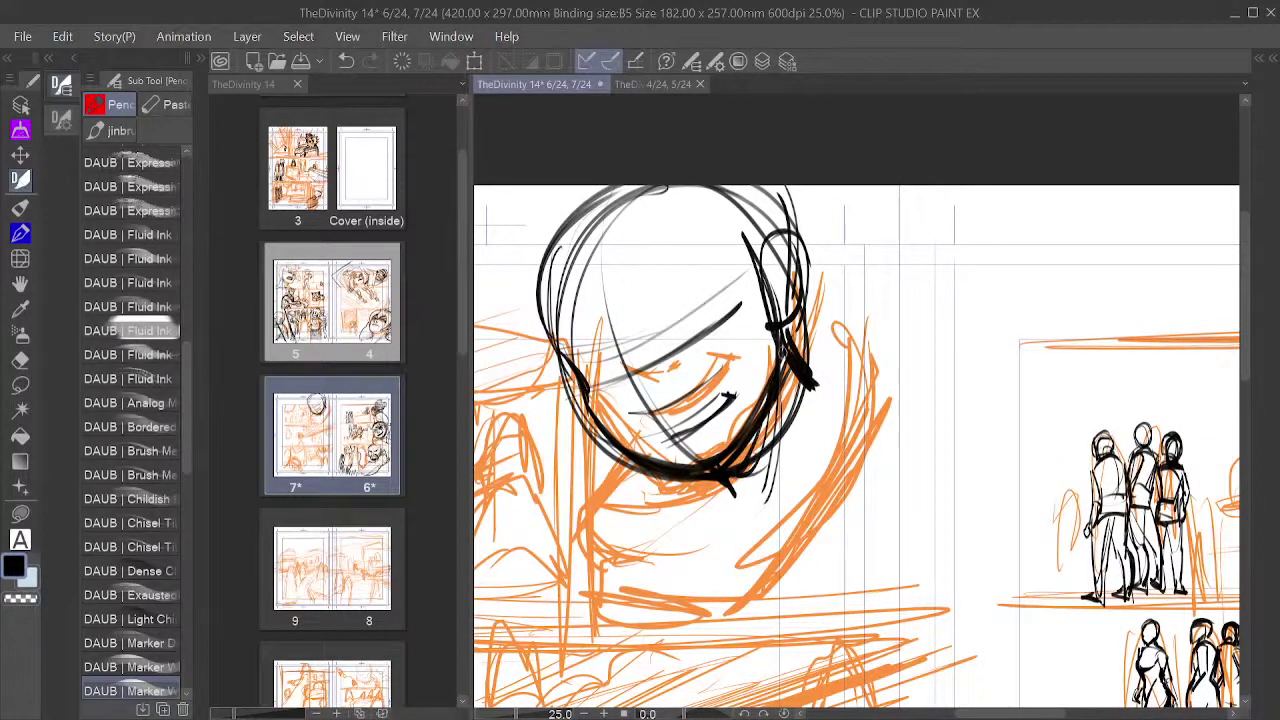
Step: Draw the shoulder and collar lines extending outward from the neck and the curved neckline dropping below the chin
mouse_move(794, 359)
mouse_down()
mouse_move(881, 416)
mouse_move(959, 407)
mouse_move(984, 420)
mouse_up()
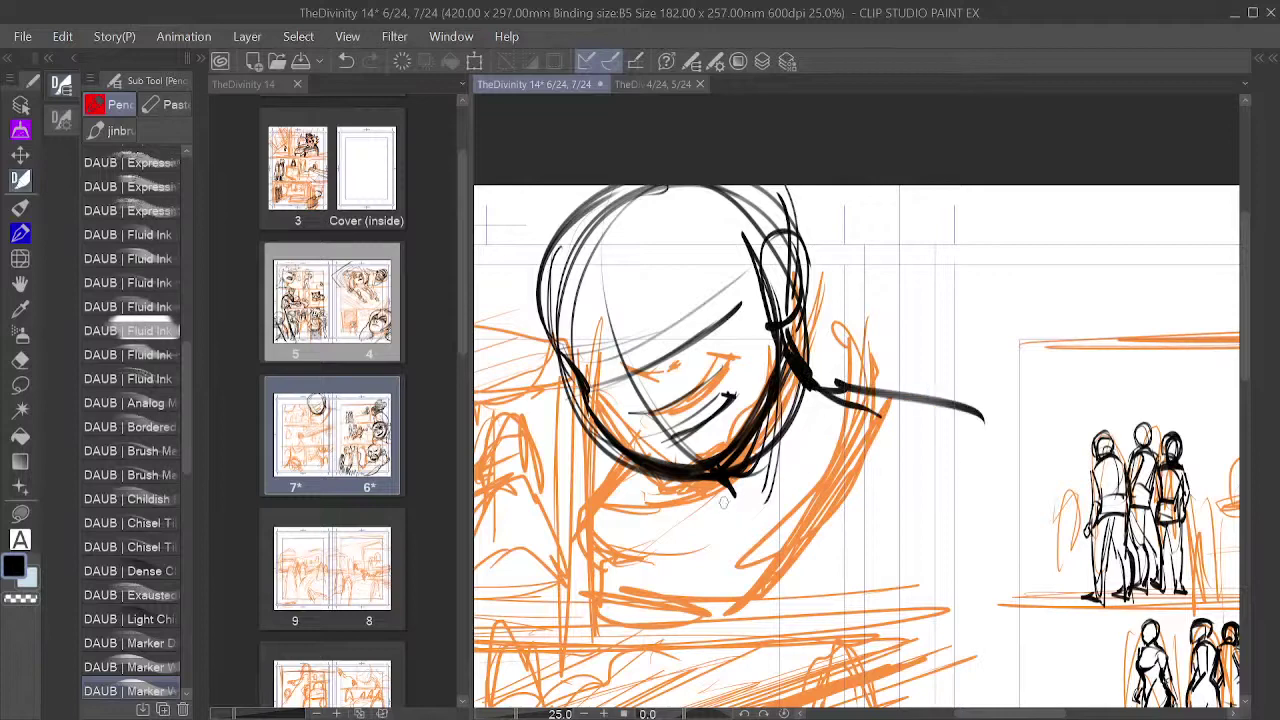
mouse_move(723, 492)
mouse_down()
mouse_move(675, 548)
mouse_move(672, 640)
mouse_up()
drag(672, 640, 716, 498)
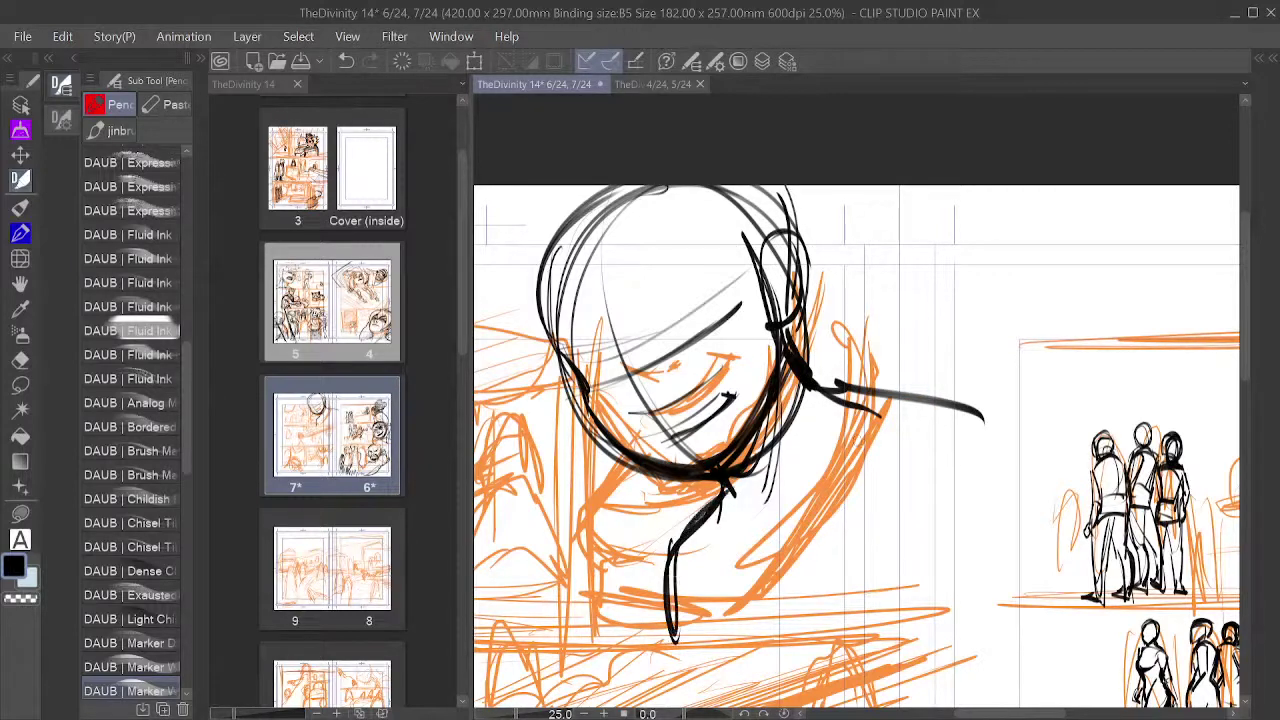
mouse_move(834, 404)
mouse_down()
mouse_move(902, 412)
mouse_move(962, 440)
mouse_up()
mouse_move(862, 396)
mouse_down()
mouse_move(952, 414)
mouse_move(1026, 472)
mouse_up()
drag(910, 404, 1002, 516)
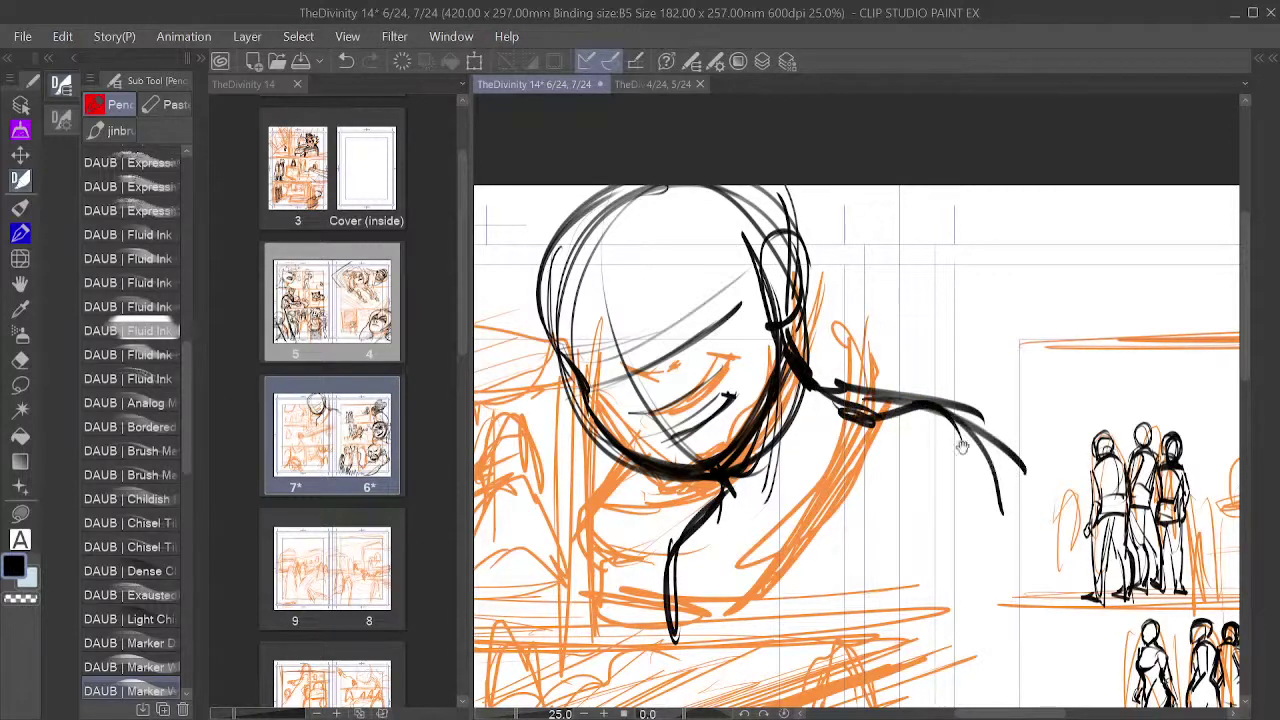
Step: Lower the opacity of the orange sketch layer to make the rough lines fainter
mouse_move(962, 447)
mouse_down()
mouse_move(1036, 468)
mouse_move(907, 420)
mouse_up()
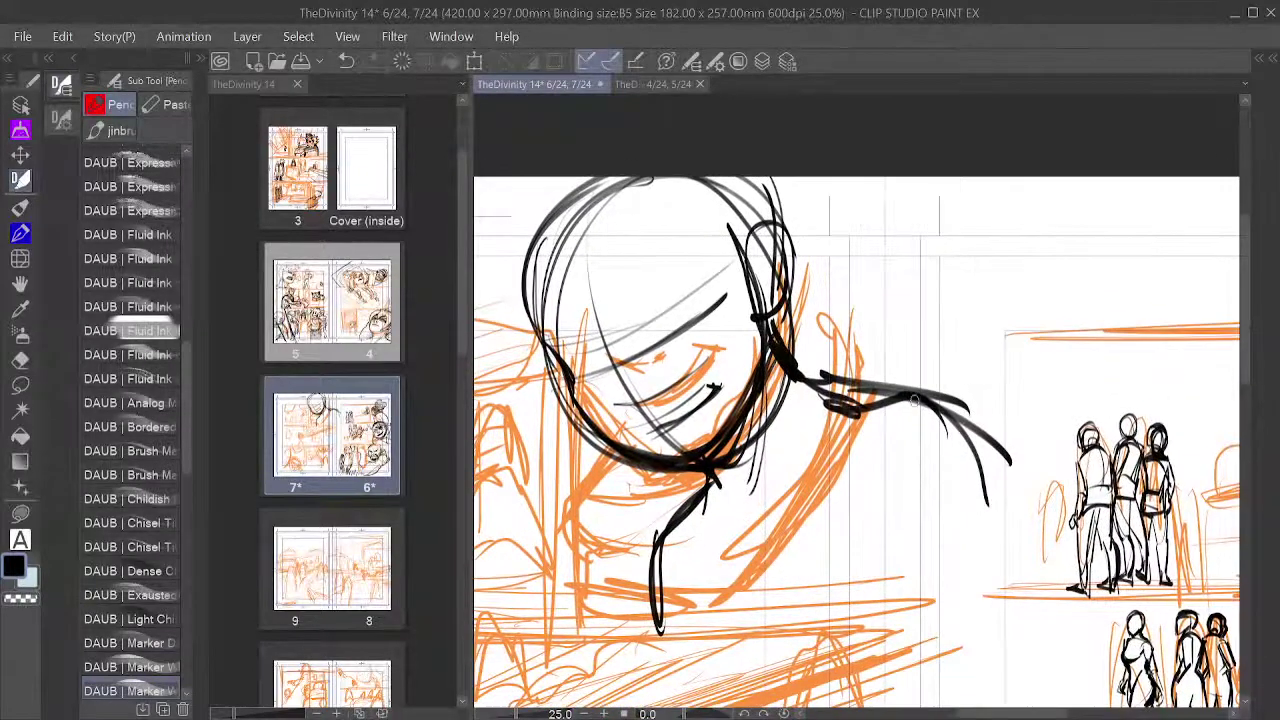
click(762, 61)
click(1041, 114)
drag(1035, 104, 1011, 115)
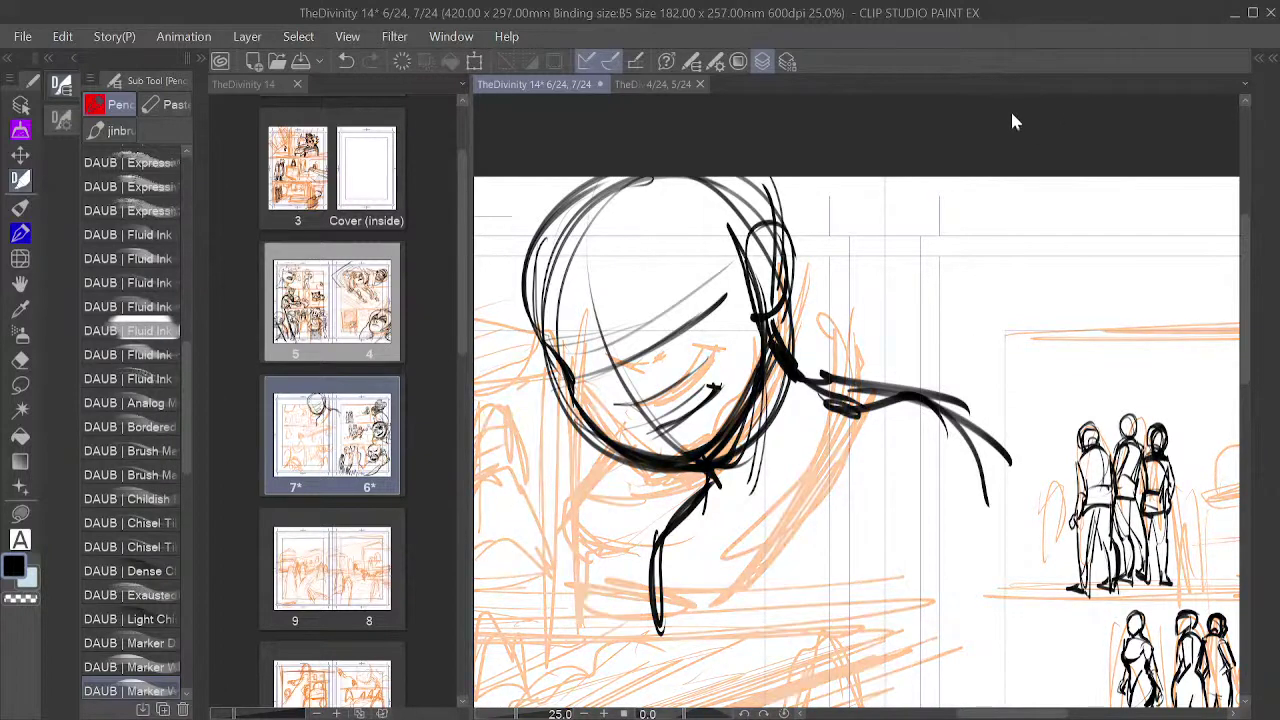
click(762, 61)
click(762, 61)
Step: Erase the old facial guidelines and the mouth strokes inside the large head
mouse_move(813, 426)
mouse_down()
mouse_move(973, 369)
mouse_move(891, 430)
mouse_up()
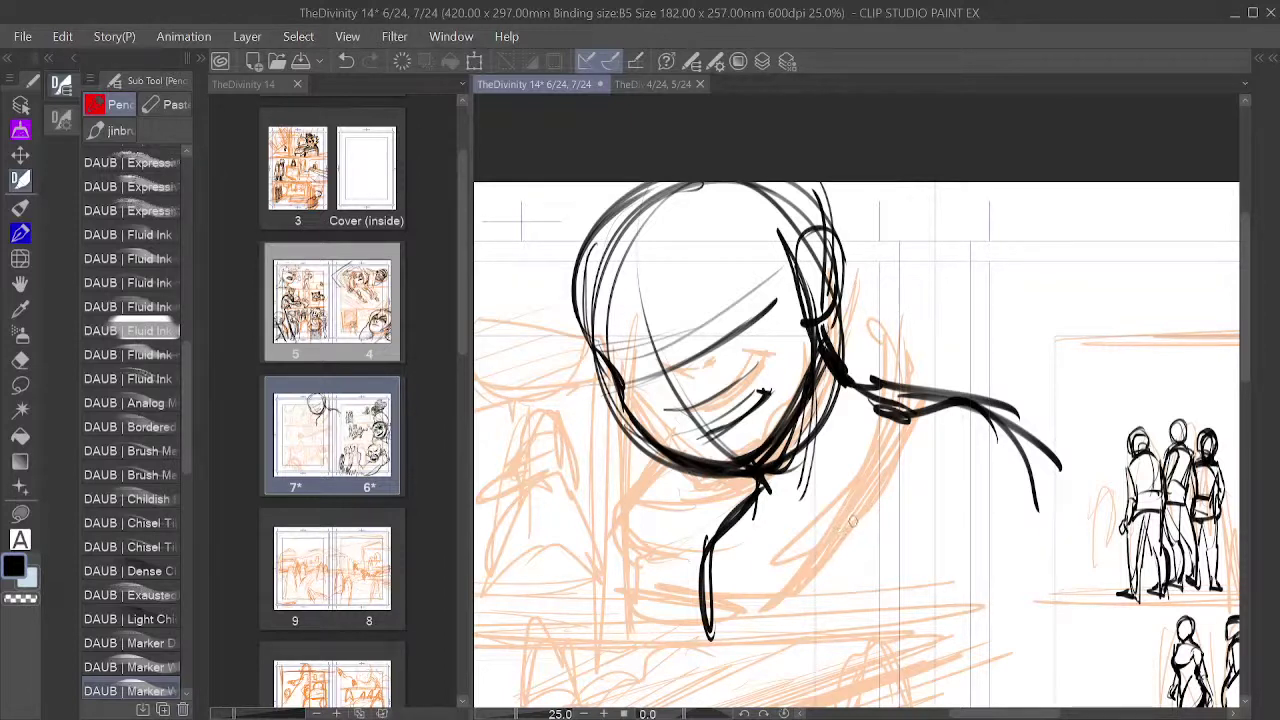
drag(867, 428, 812, 467)
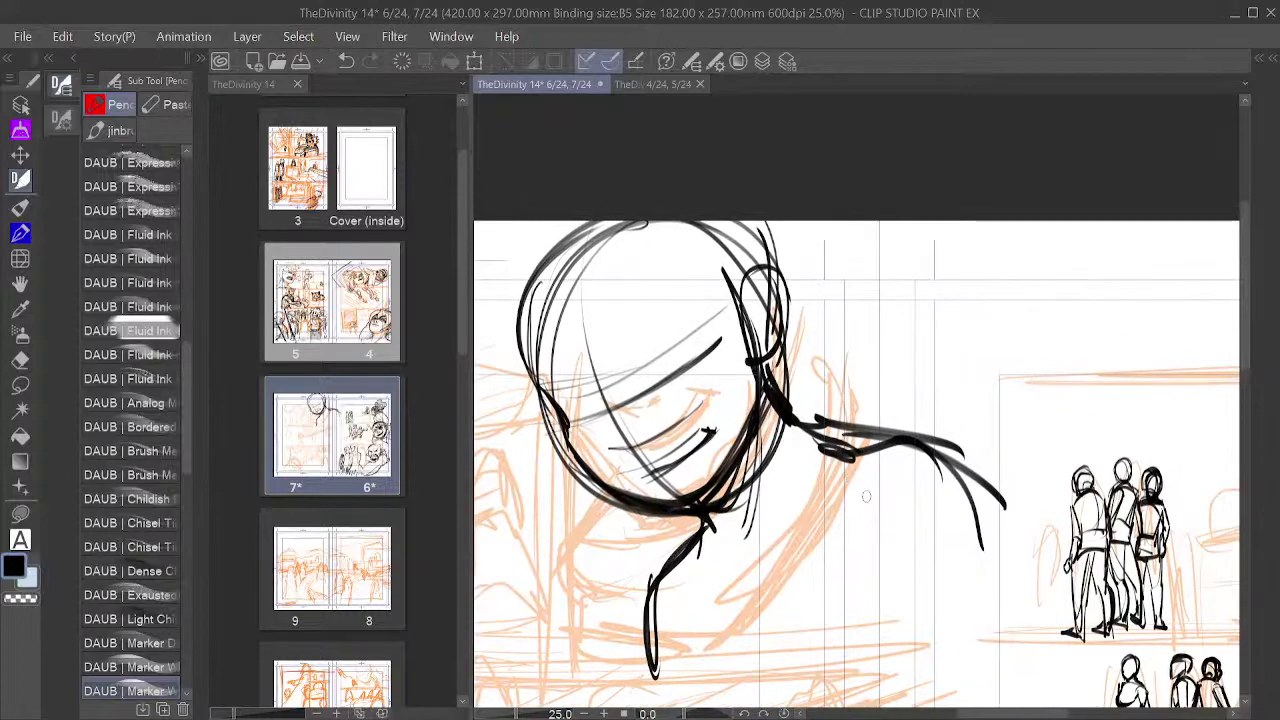
key(c)
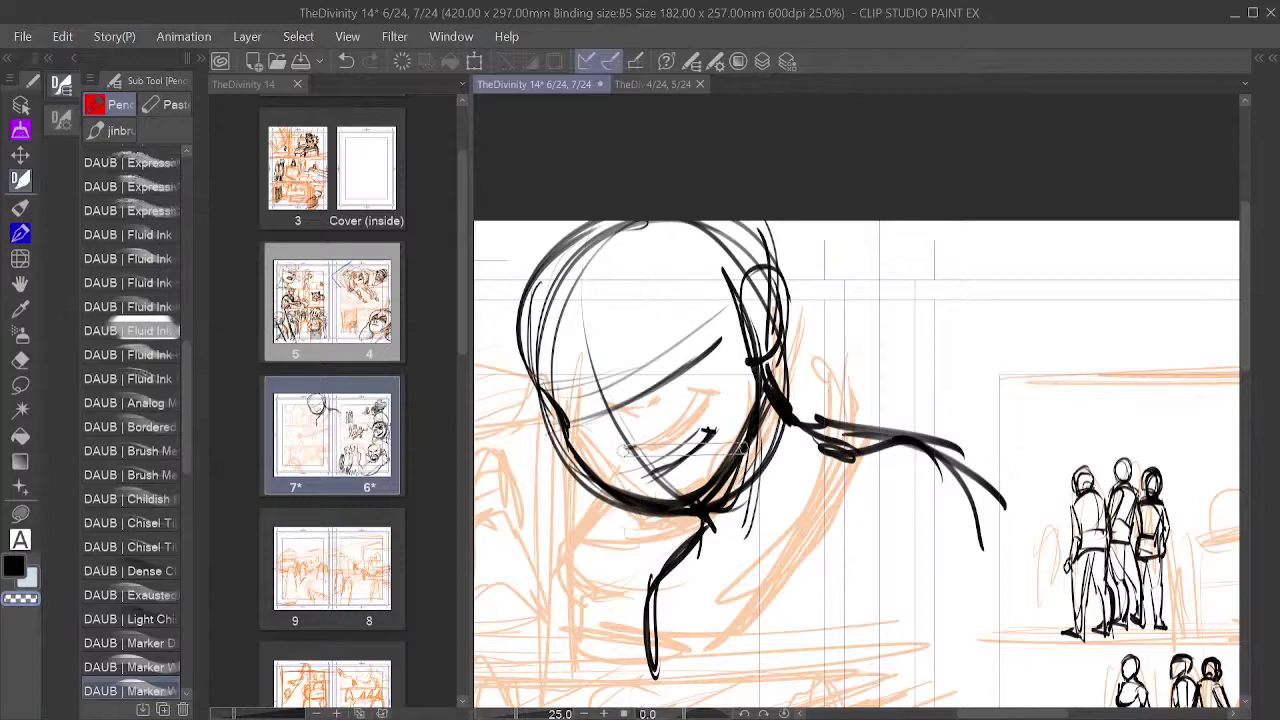
mouse_move(625, 450)
mouse_down()
mouse_move(640, 489)
mouse_move(624, 389)
mouse_move(634, 313)
mouse_up()
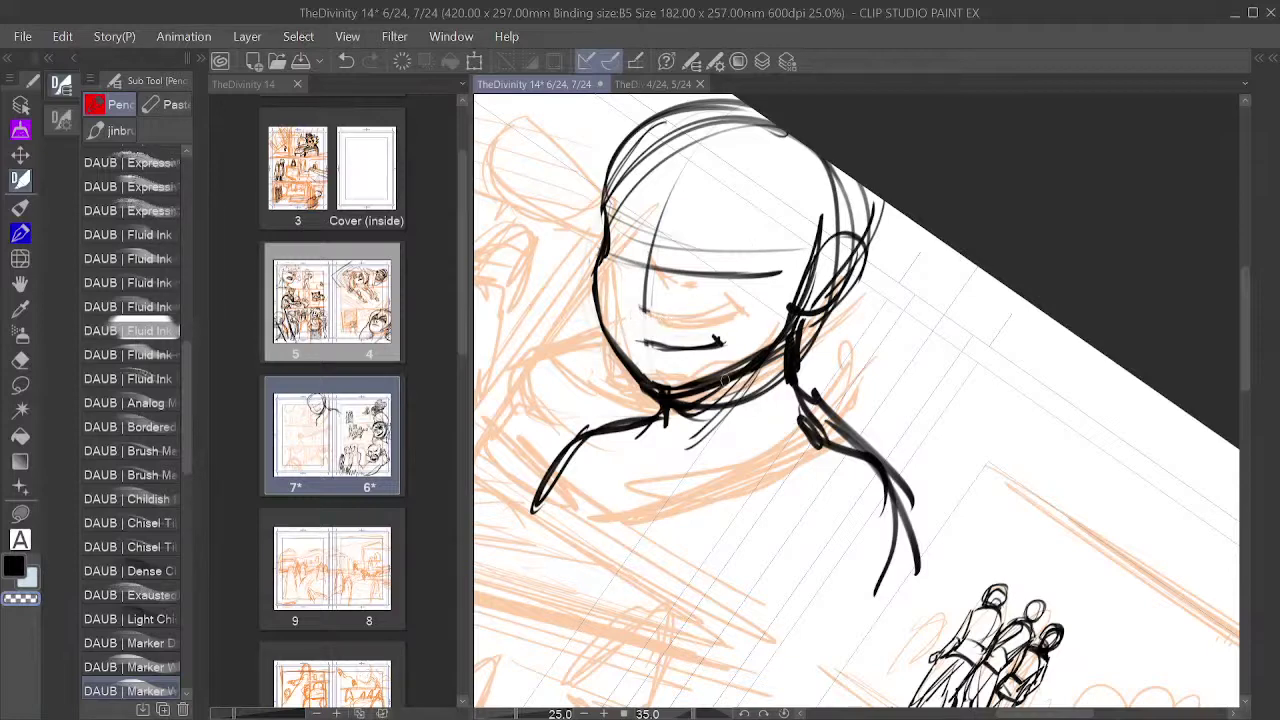
drag(663, 315, 651, 371)
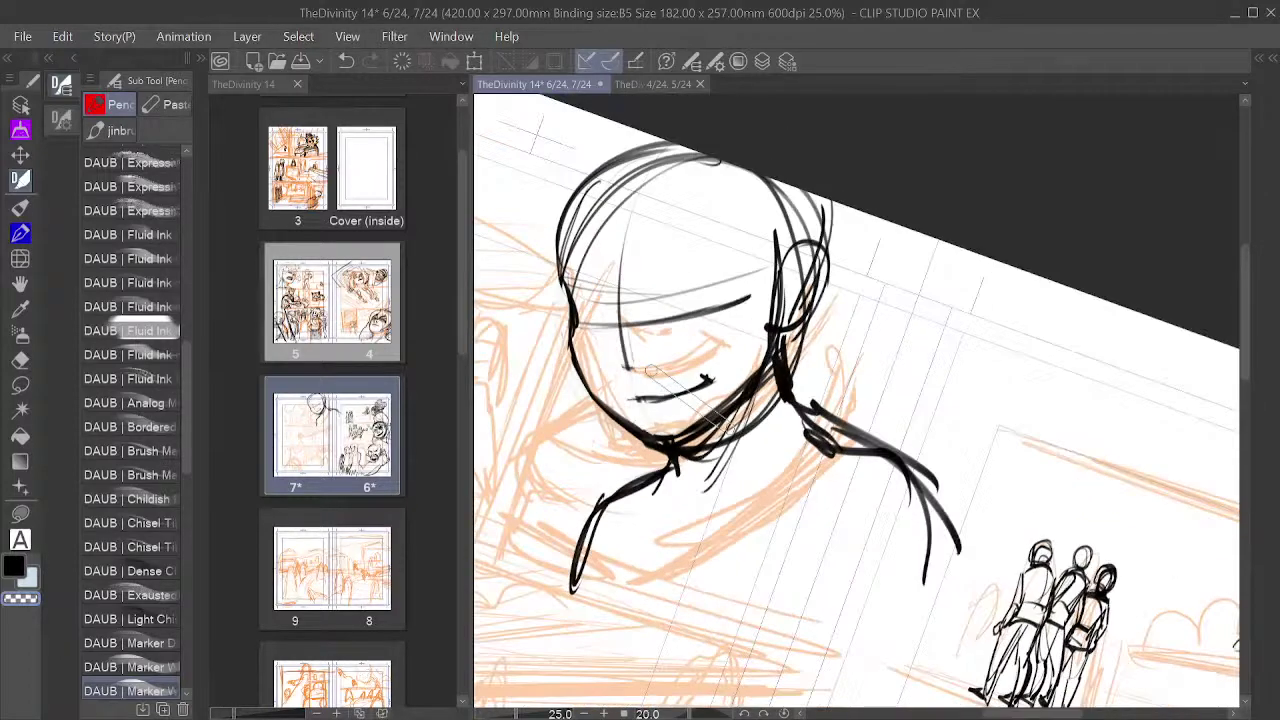
key(asciicircum)
key(asciicircum)
key(minus)
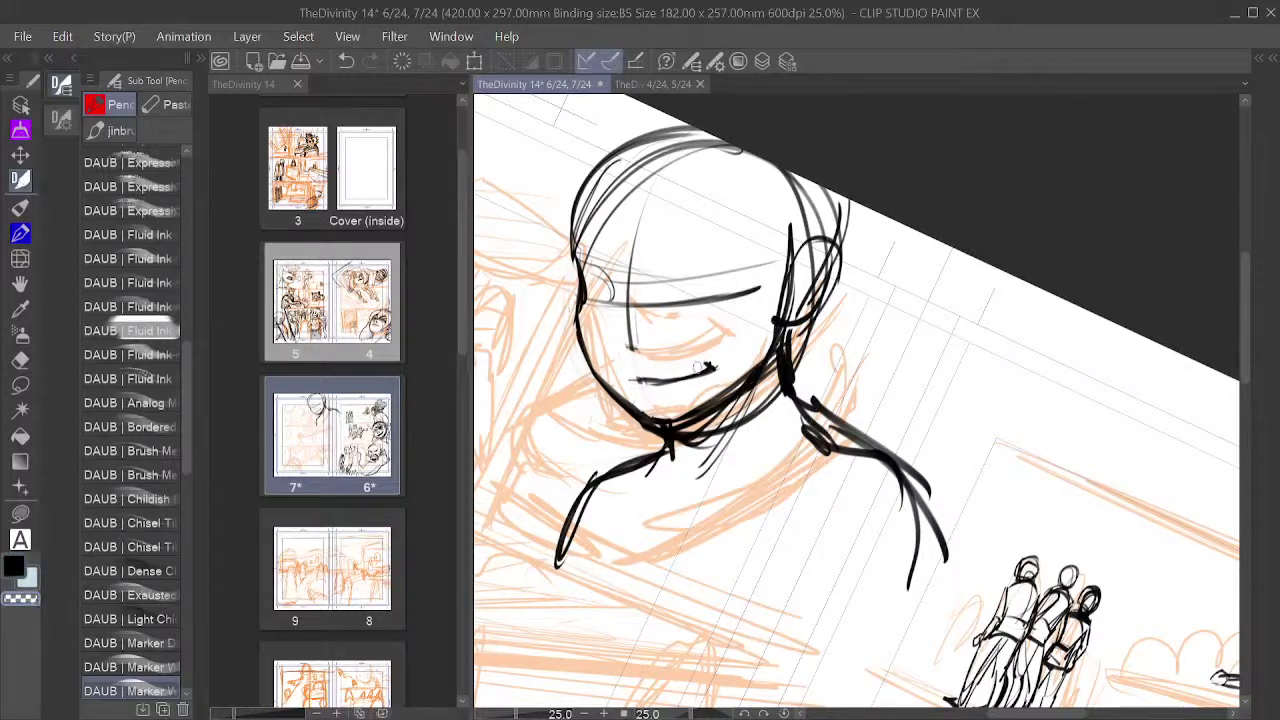
mouse_move(698, 367)
mouse_down()
mouse_move(675, 393)
mouse_move(641, 380)
mouse_up()
mouse_move(631, 250)
mouse_down()
mouse_move(626, 338)
mouse_move(616, 253)
mouse_move(614, 323)
mouse_move(608, 305)
mouse_move(662, 278)
mouse_move(651, 283)
mouse_move(681, 316)
mouse_move(725, 295)
mouse_move(636, 302)
mouse_move(677, 310)
mouse_move(758, 268)
mouse_up()
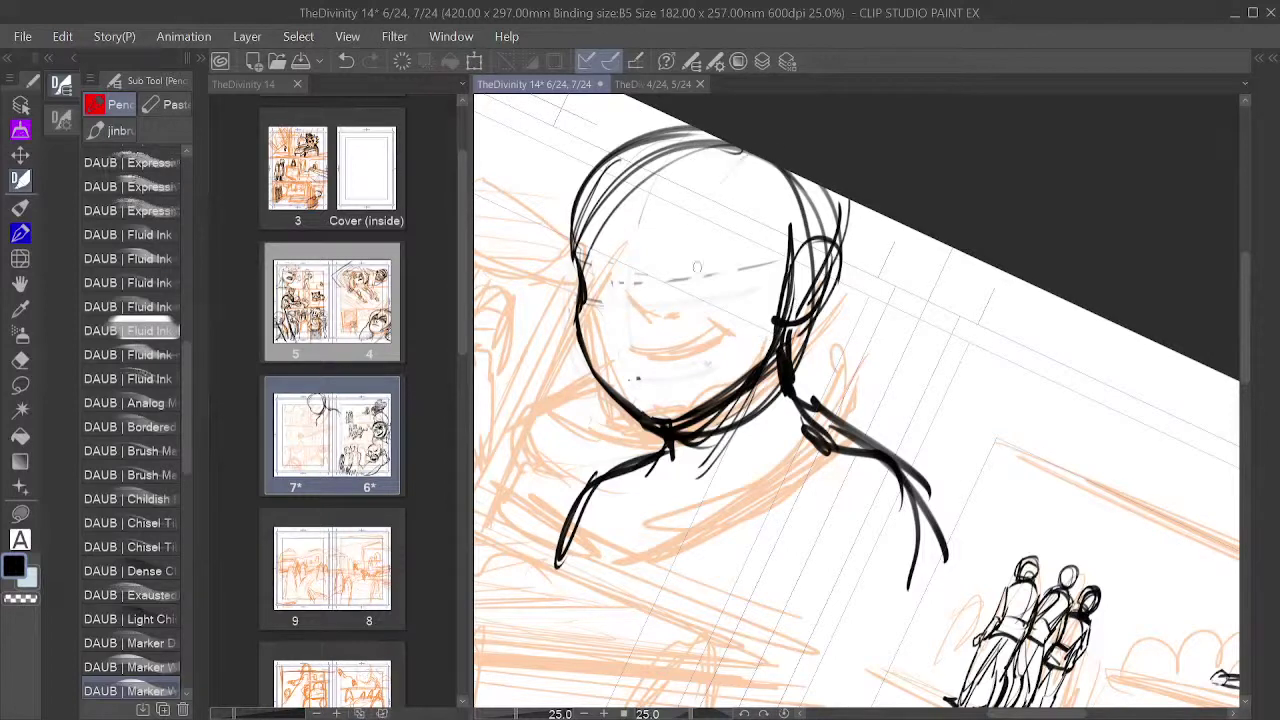
Step: Redraw the face's construction lines: a side-plane curve on the temple and cheek, curved eye guidelines and a centre line down to the chin
mouse_move(698, 267)
mouse_down()
mouse_move(677, 235)
mouse_move(785, 193)
mouse_move(776, 341)
mouse_up()
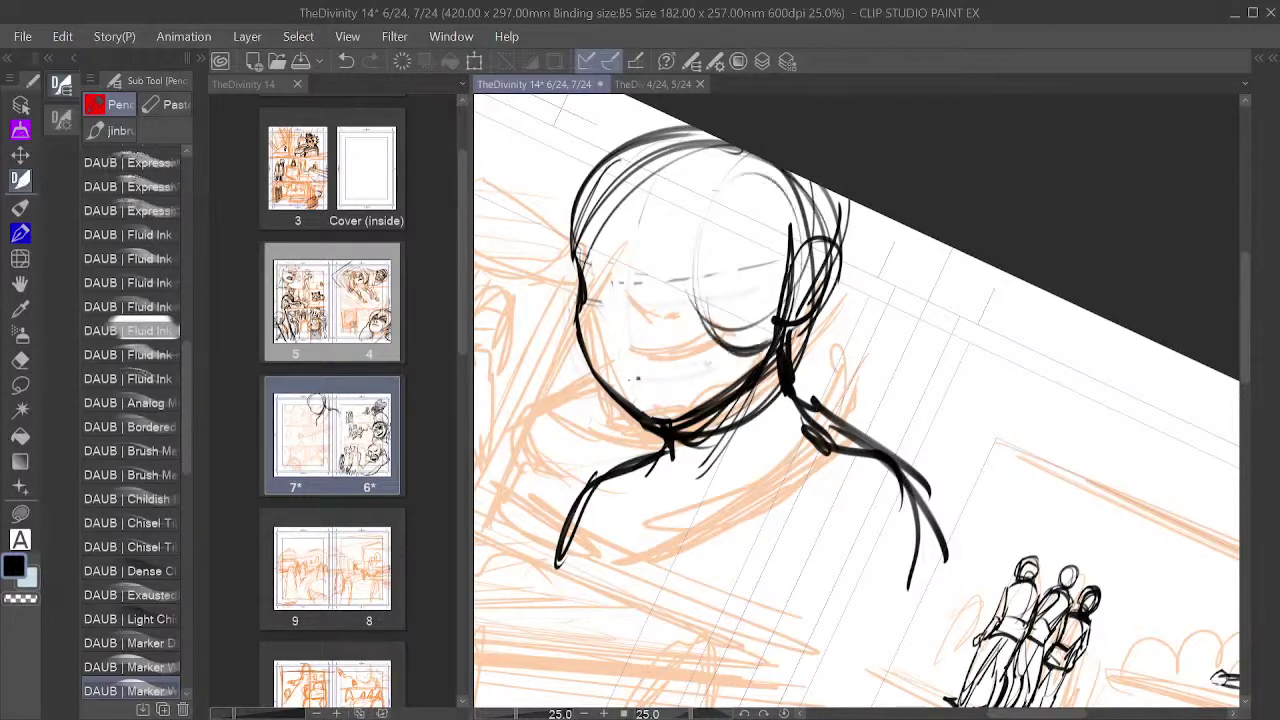
drag(580, 264, 793, 237)
drag(588, 298, 768, 290)
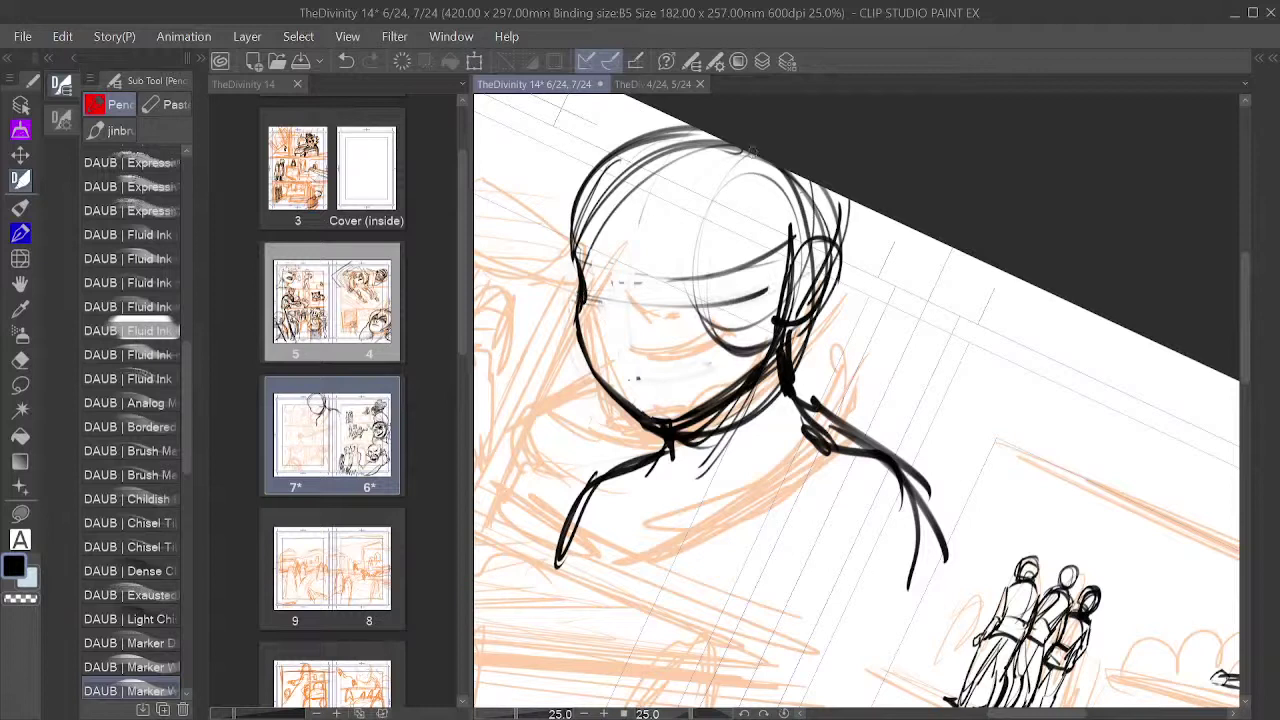
drag(630, 284, 669, 413)
drag(631, 257, 670, 417)
Step: Sketch both eyes, the rounded nose and a slightly smiling mouth along the new guidelines
drag(606, 278, 604, 300)
mouse_move(716, 274)
mouse_down()
mouse_move(660, 300)
mouse_move(680, 310)
mouse_up()
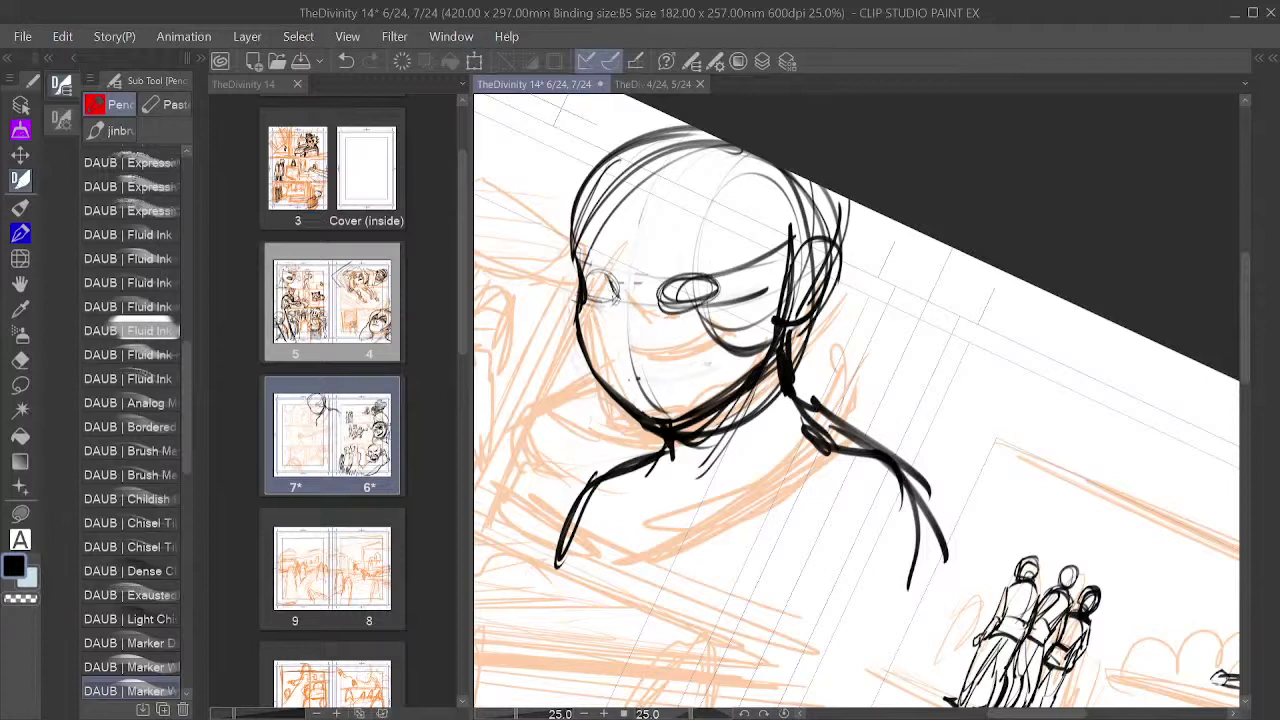
mouse_move(614, 345)
mouse_down()
mouse_move(622, 334)
mouse_move(618, 360)
mouse_move(649, 355)
mouse_move(637, 343)
mouse_move(626, 358)
mouse_move(656, 360)
mouse_up()
drag(662, 328, 668, 336)
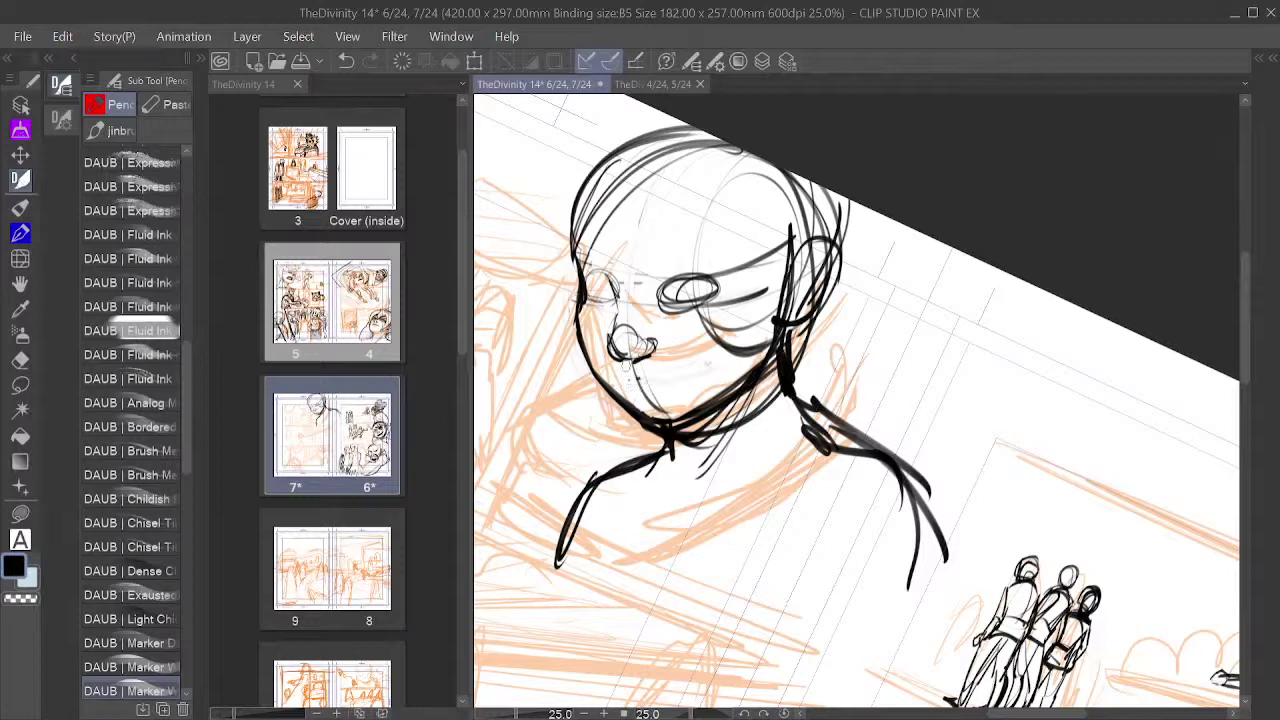
mouse_move(618, 375)
mouse_down()
mouse_move(677, 384)
mouse_move(700, 370)
mouse_up()
mouse_move(628, 392)
mouse_down()
mouse_move(682, 382)
mouse_move(658, 404)
mouse_move(674, 406)
mouse_move(679, 392)
mouse_move(642, 398)
mouse_up()
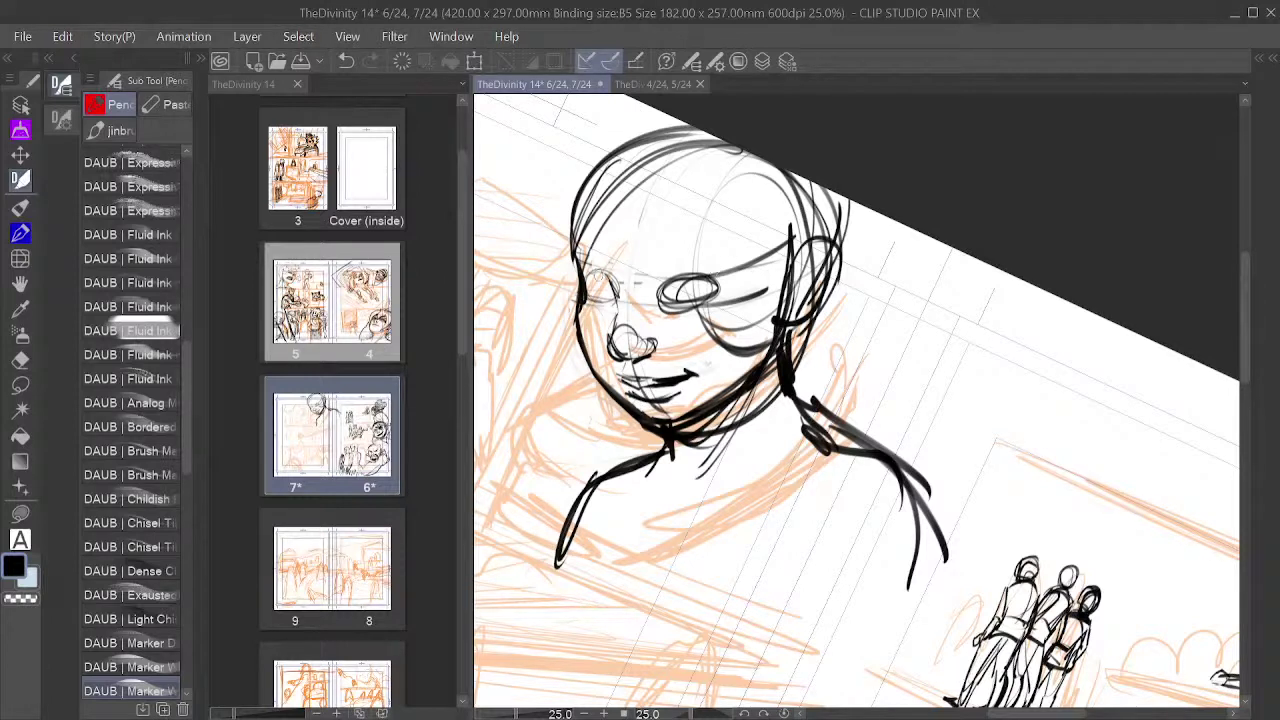
Step: Darken both eye outlines and rework the eye nearer the ear into a slanted almond shape, erasing its rough strokes
mouse_move(660, 290)
mouse_down()
mouse_move(712, 274)
mouse_move(688, 310)
mouse_up()
mouse_move(582, 284)
mouse_down()
mouse_move(610, 276)
mouse_move(620, 290)
mouse_move(610, 304)
mouse_move(590, 278)
mouse_move(585, 302)
mouse_up()
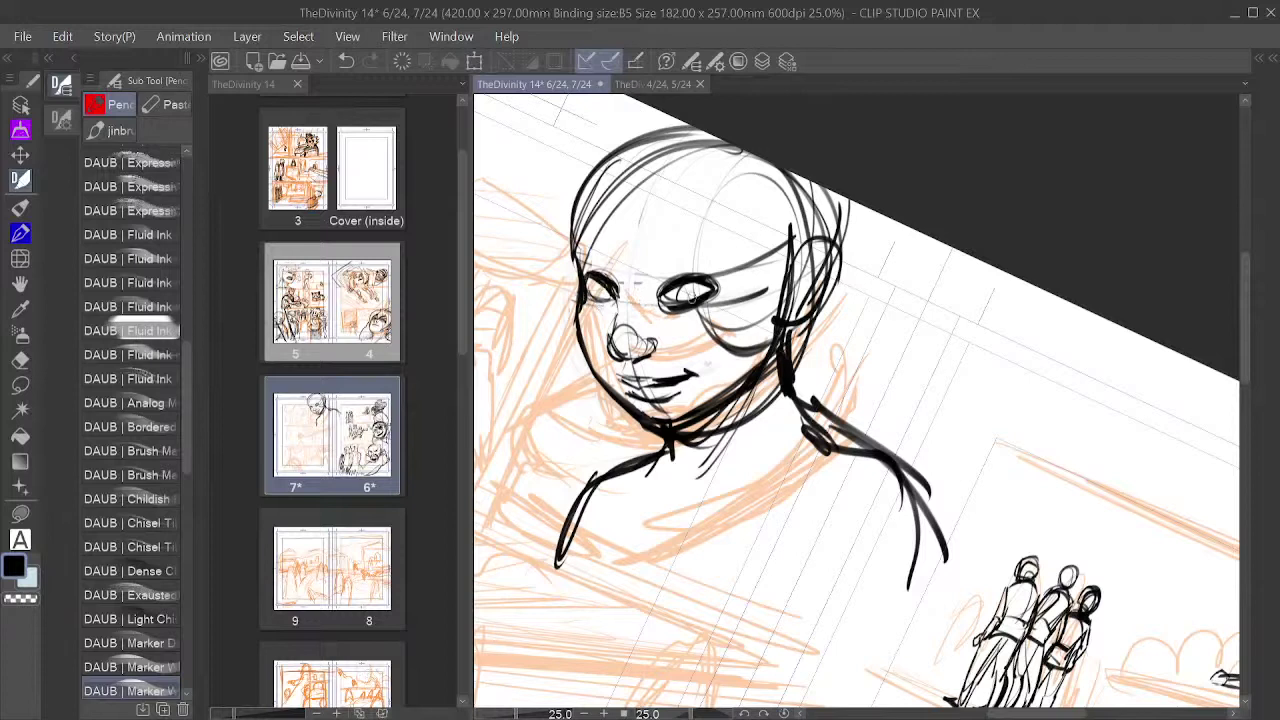
click(20, 598)
mouse_move(660, 300)
mouse_down()
mouse_move(686, 286)
mouse_move(706, 304)
mouse_move(676, 310)
mouse_move(714, 302)
mouse_up()
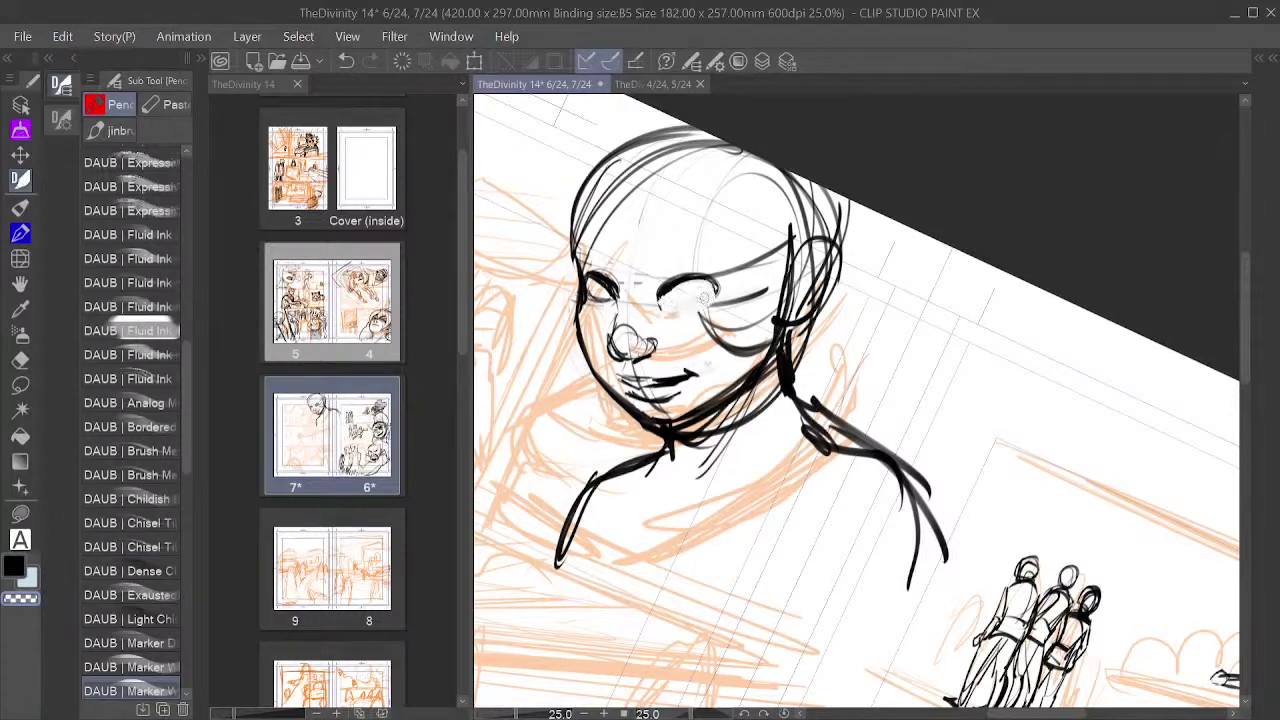
click(14, 566)
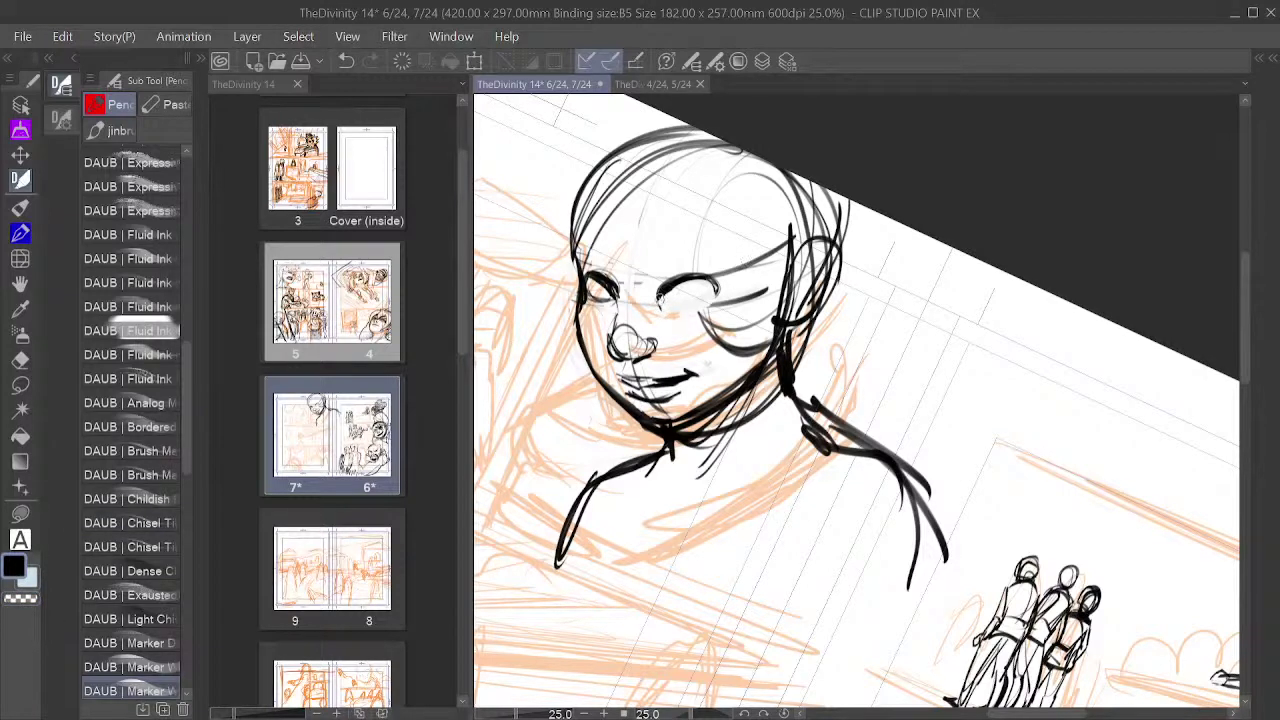
mouse_move(658, 294)
mouse_down()
mouse_move(710, 276)
mouse_move(724, 292)
mouse_move(668, 308)
mouse_move(717, 291)
mouse_move(682, 272)
mouse_up()
click(20, 598)
mouse_move(660, 293)
mouse_down()
mouse_move(717, 267)
mouse_move(728, 278)
mouse_move(674, 275)
mouse_move(658, 300)
mouse_move(698, 277)
mouse_move(724, 294)
mouse_up()
click(14, 566)
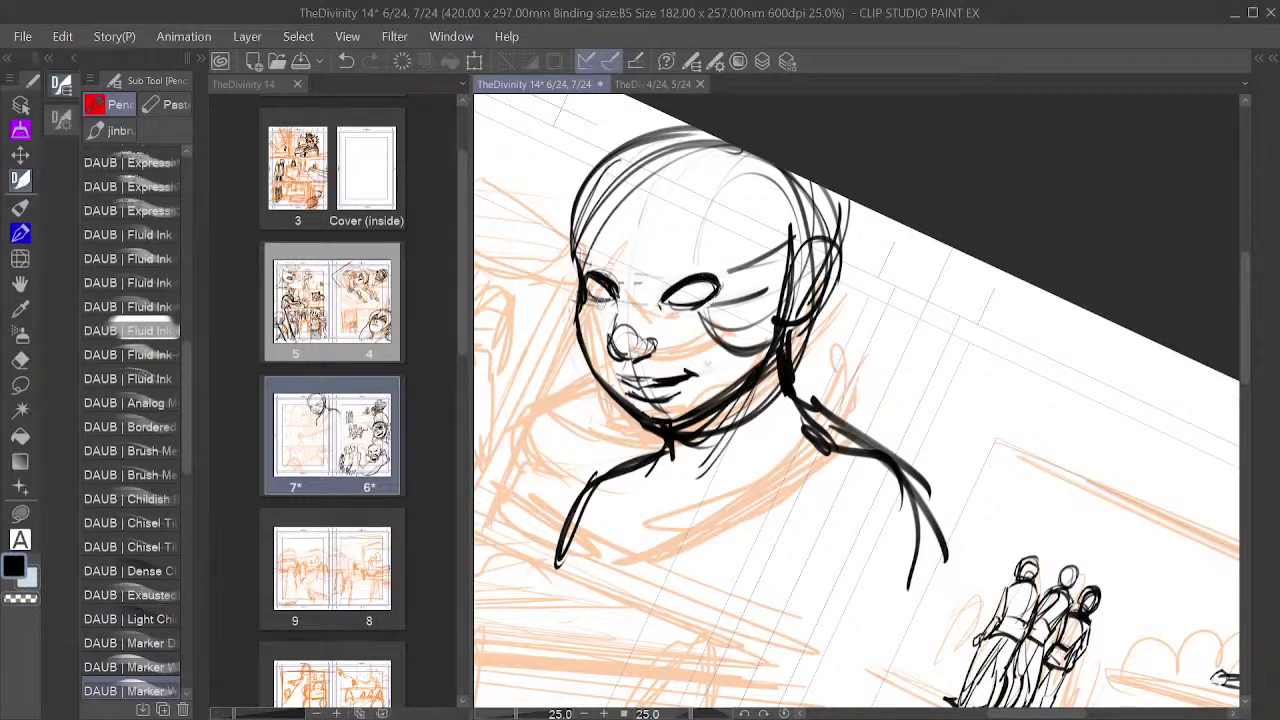
Step: Draw a bold nose bridge line from the inner eye down to the nostril, undoing unwanted strokes
mouse_move(618, 306)
mouse_down()
mouse_move(611, 342)
mouse_move(632, 359)
mouse_move(620, 338)
mouse_move(612, 356)
mouse_up()
key(ctrl+z)
key(ctrl+z)
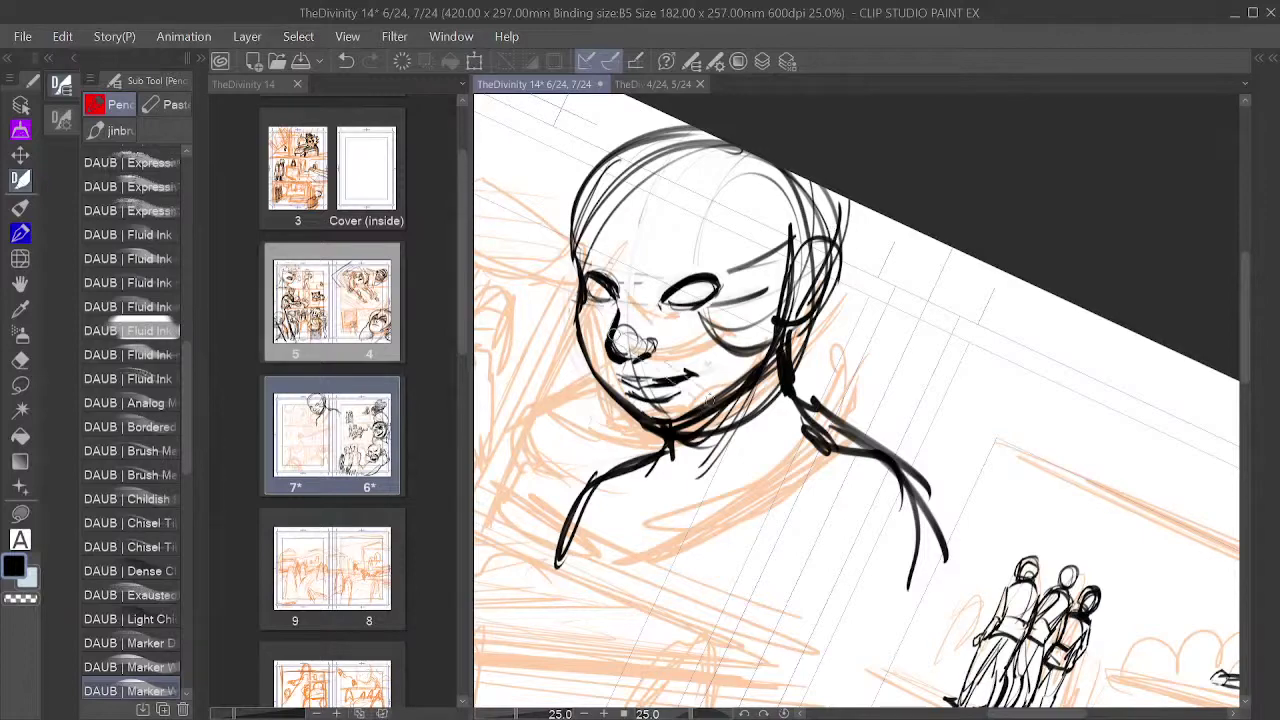
Step: Examine the redrawn face at several canvas rotation angles and return the canvas upright
key(minus)
key(minus)
key(minus)
key(asciicircum)
key(asciicircum)
key(asciicircum)
key(asciicircum)
key(asciicircum)
key(minus)
key(minus)
key(minus)
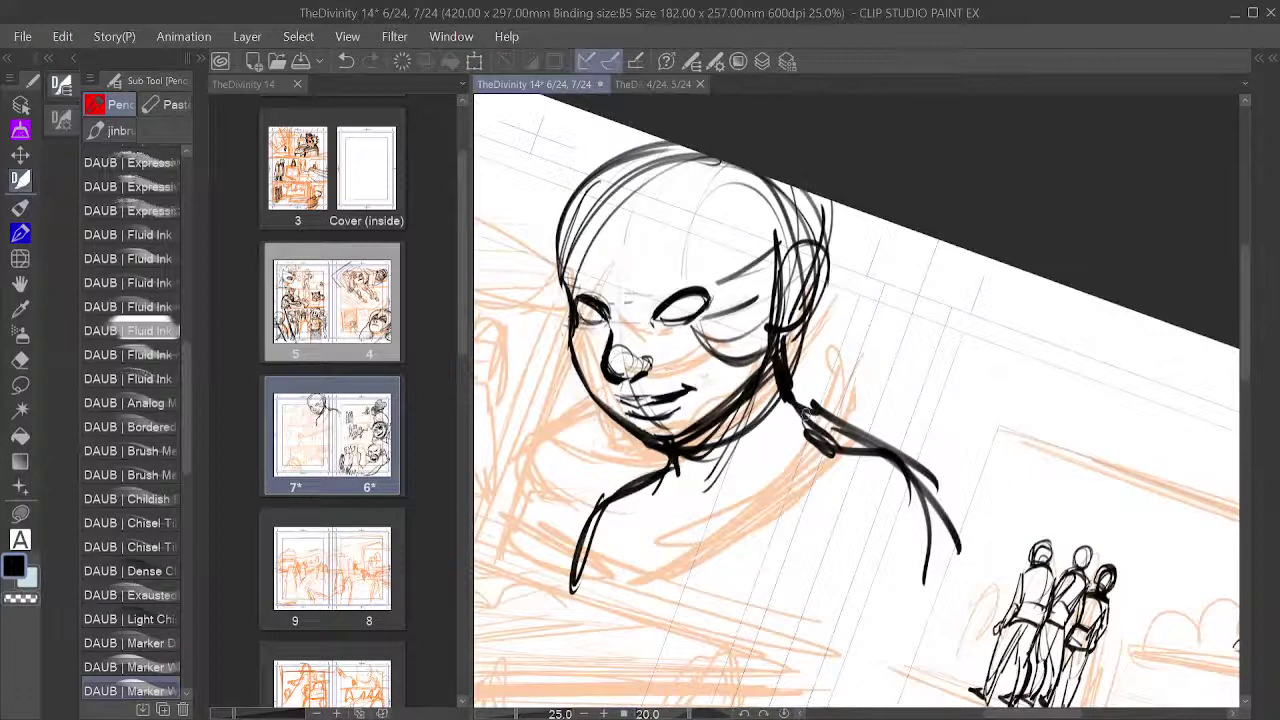
drag(788, 515, 914, 439)
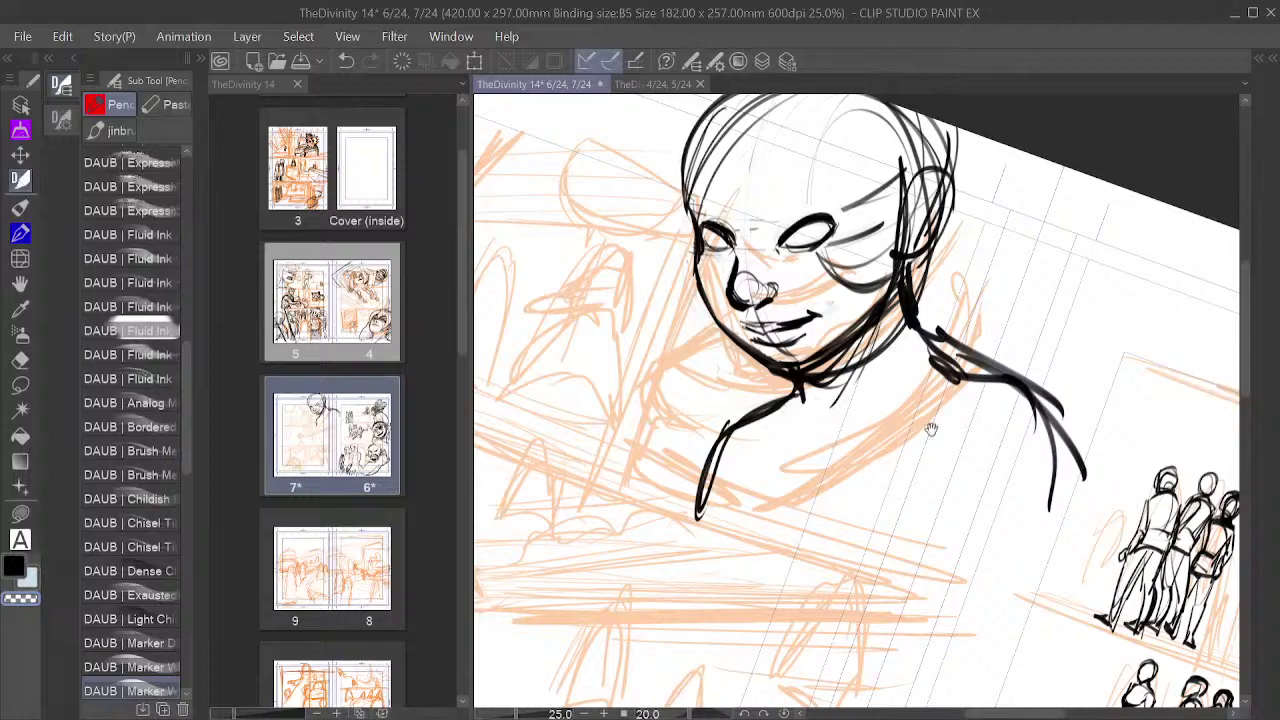
drag(930, 430, 965, 507)
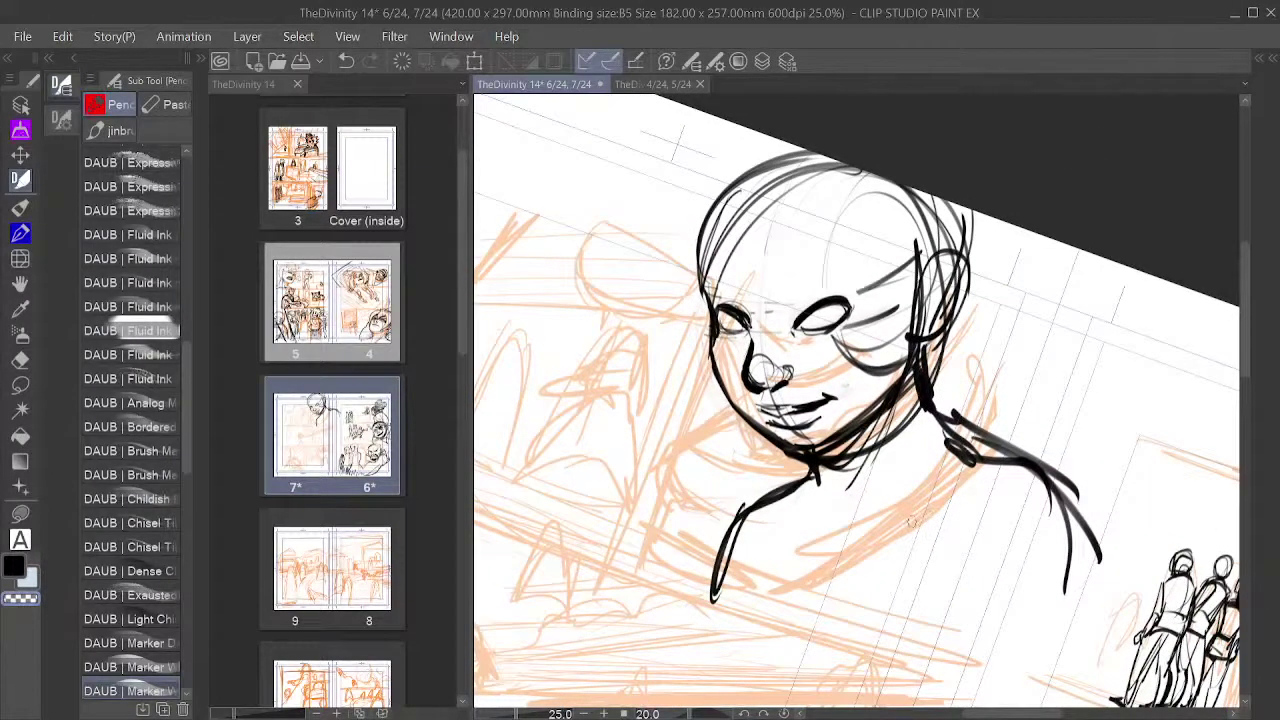
scroll(911, 521, up, 7)
scroll(912, 519, down, 3)
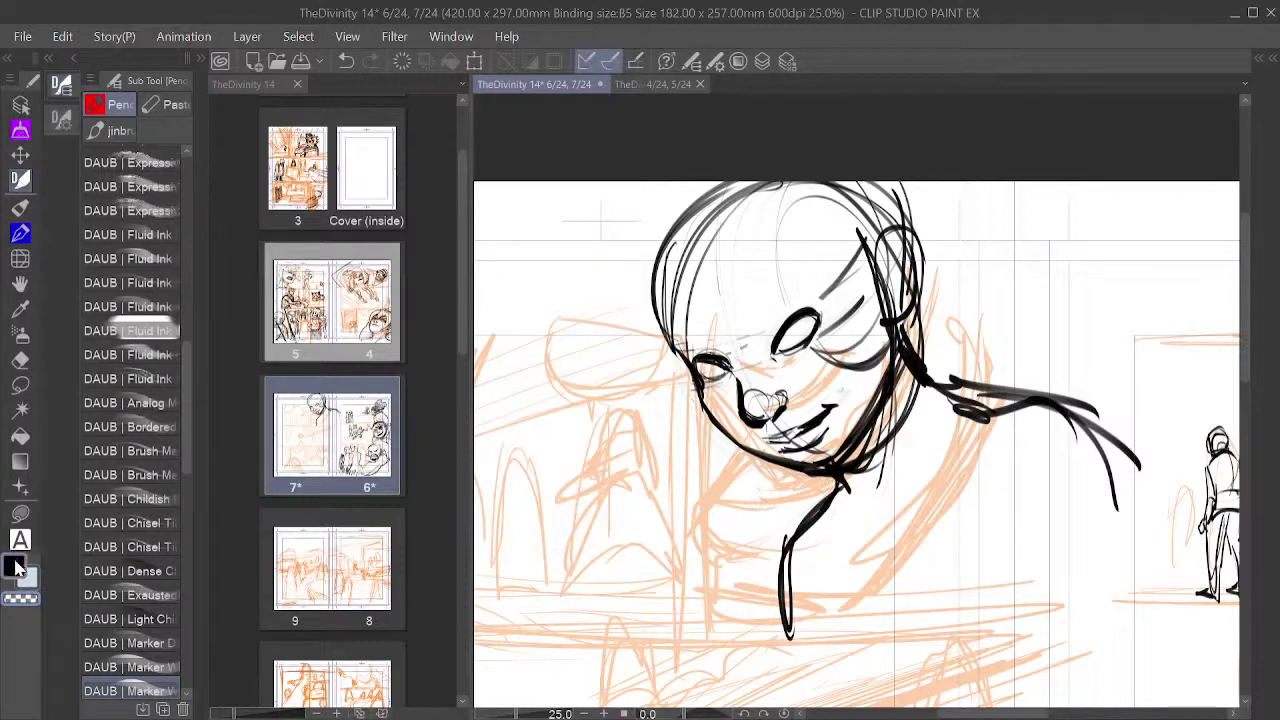
Step: Try neck lines under the jaw and a wider shoulder contour beside the chin, and undo the shoulder strokes
mouse_move(893, 395)
mouse_down()
mouse_move(880, 495)
mouse_move(852, 510)
mouse_up()
mouse_move(890, 446)
mouse_down()
mouse_move(846, 514)
mouse_move(874, 512)
mouse_up()
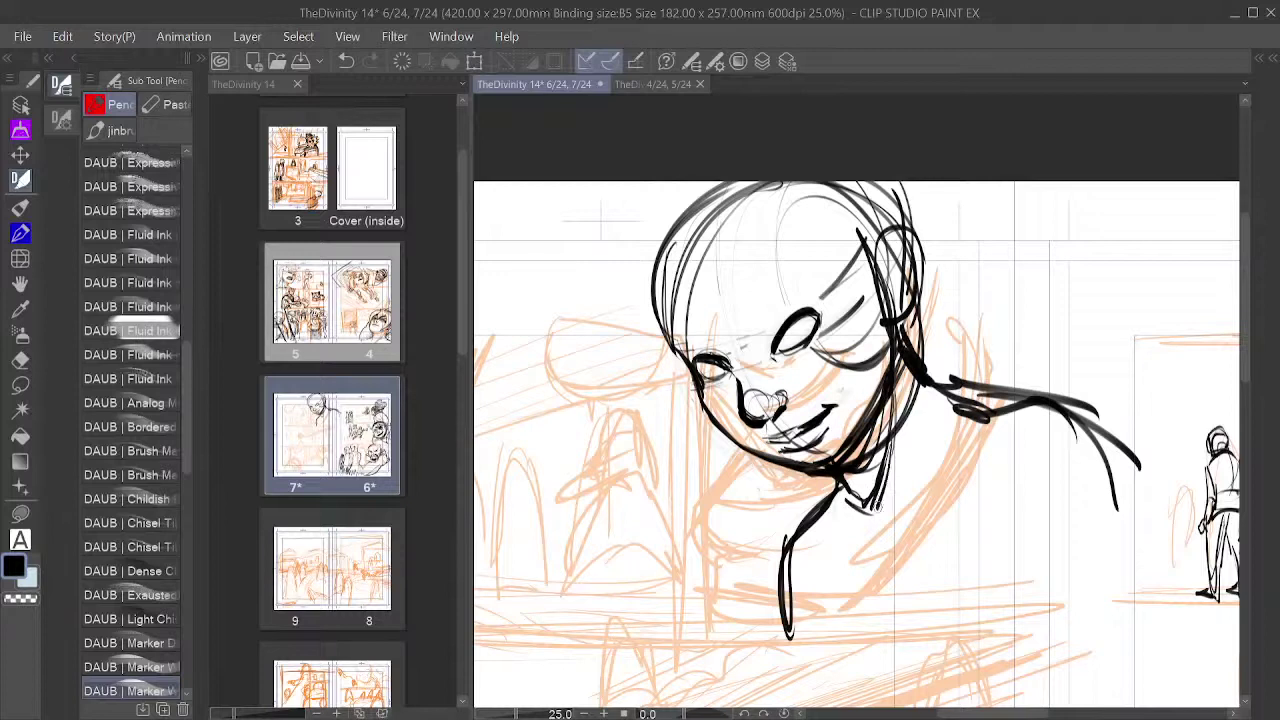
mouse_move(830, 476)
mouse_down()
mouse_move(780, 500)
mouse_move(735, 580)
mouse_move(735, 620)
mouse_up()
drag(766, 512, 734, 622)
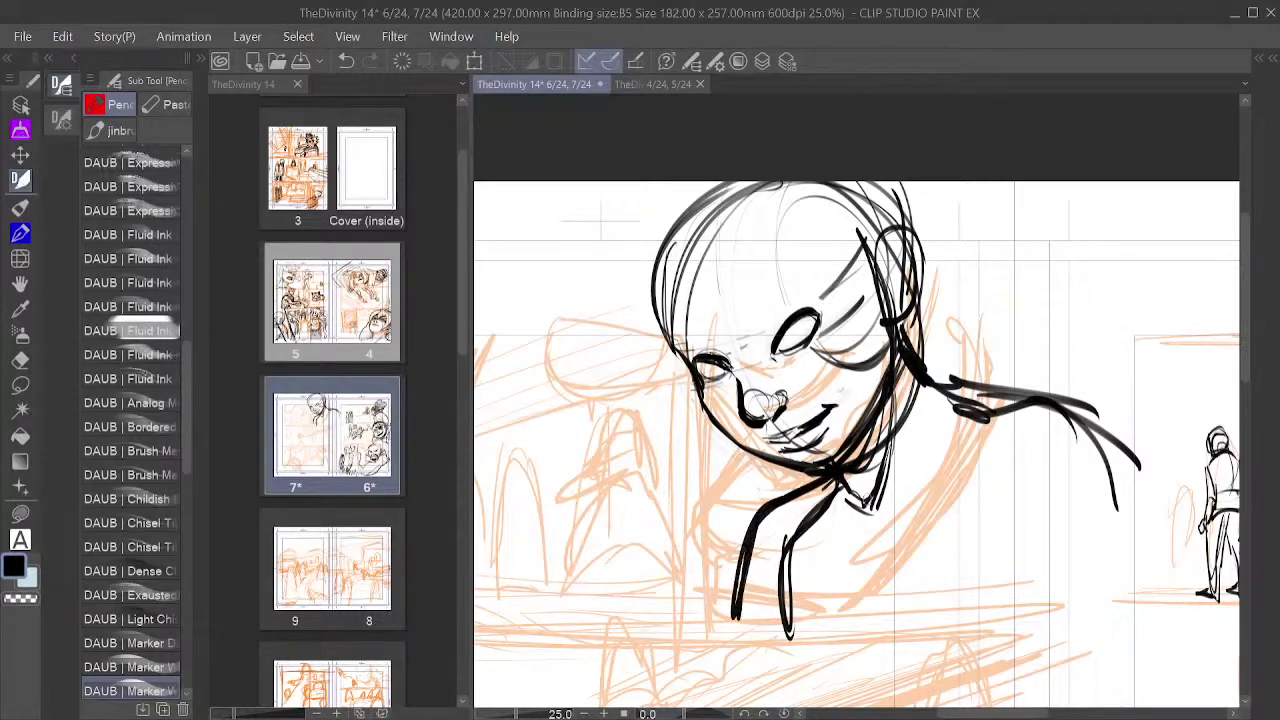
drag(851, 498, 870, 509)
key(ctrl+z)
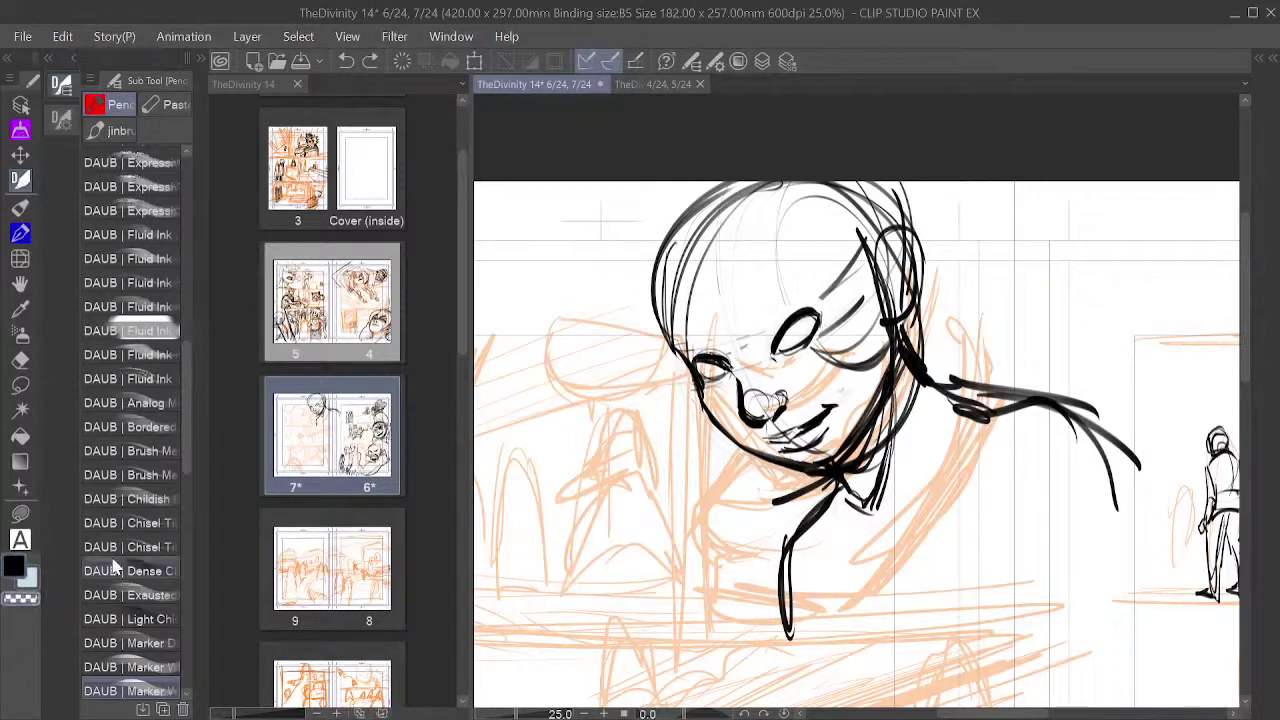
Step: Erase the neck lines and the stray outer curve beneath the jaw
drag(882, 494, 867, 525)
mouse_move(889, 450)
mouse_down()
mouse_move(861, 519)
mouse_move(893, 434)
mouse_move(864, 450)
mouse_move(894, 410)
mouse_move(904, 424)
mouse_move(917, 406)
mouse_move(848, 520)
mouse_up()
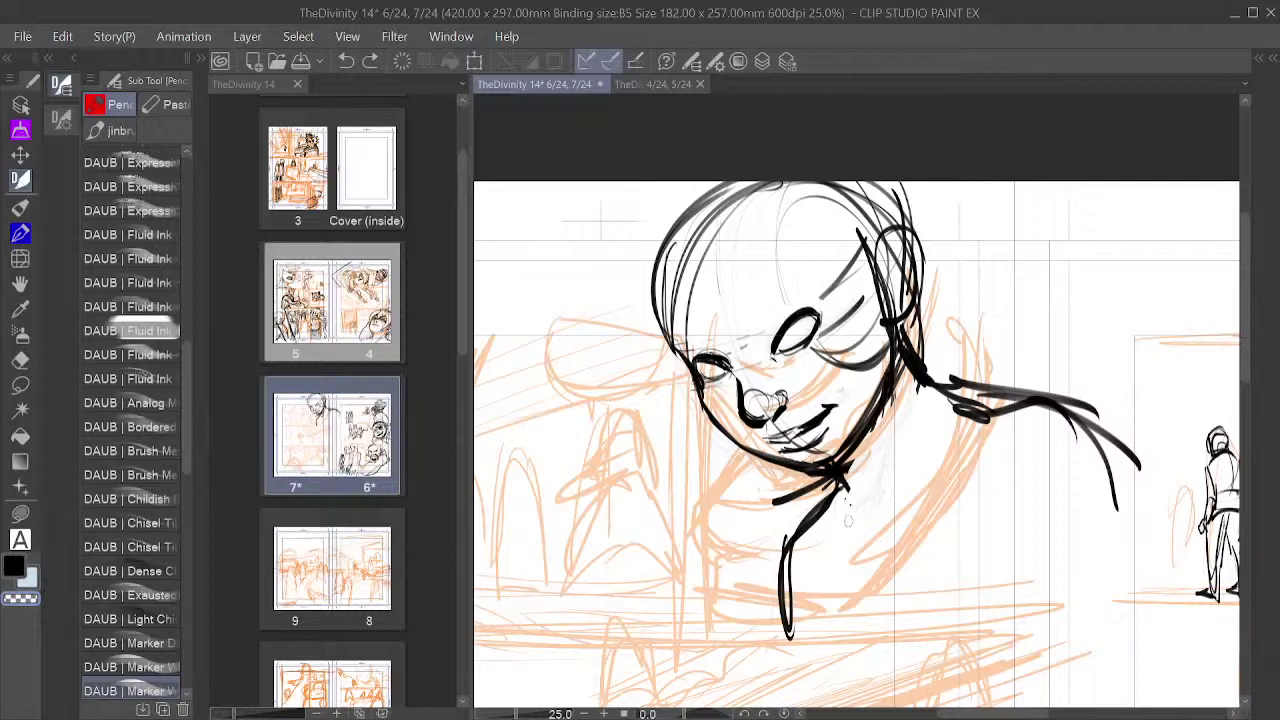
Step: Fill a heavy black shadow along the jaw and draw a thick, wider shoulder contour sloping down from the chin
click(14, 566)
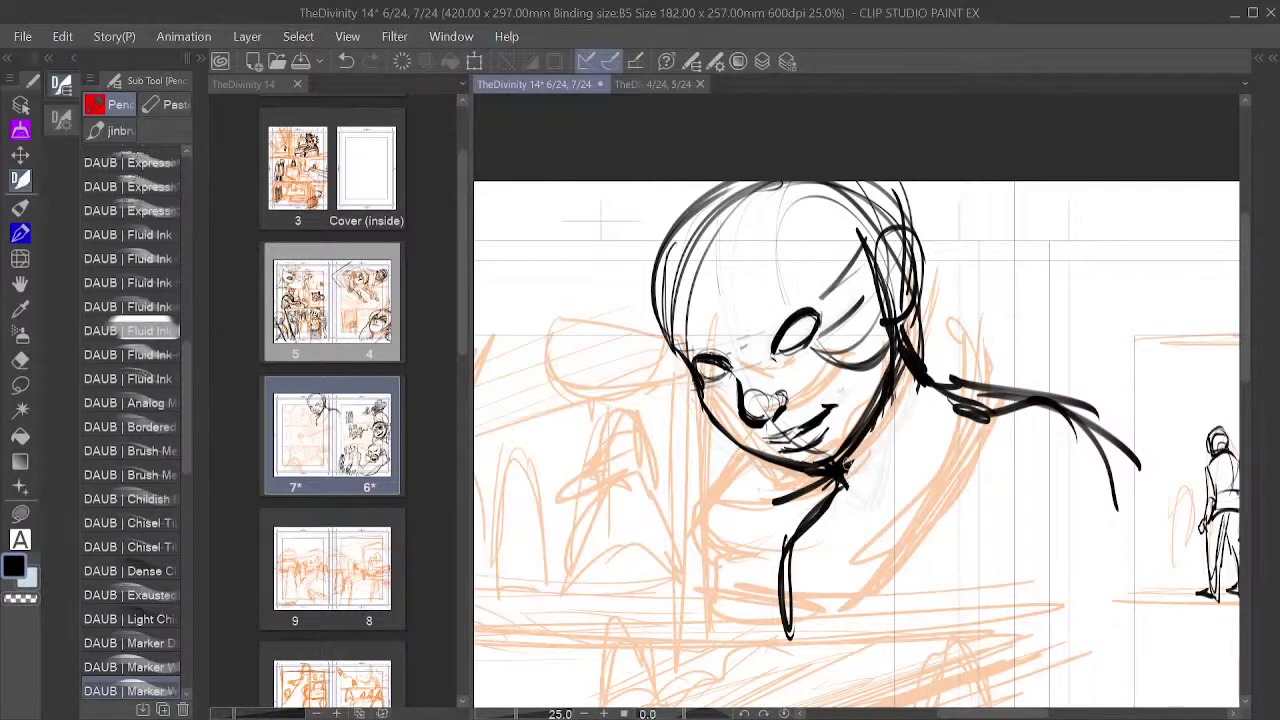
mouse_move(901, 362)
mouse_down()
mouse_move(873, 463)
mouse_move(846, 469)
mouse_move(890, 402)
mouse_move(853, 460)
mouse_move(871, 424)
mouse_move(778, 505)
mouse_up()
mouse_move(830, 464)
mouse_down()
mouse_move(768, 512)
mouse_move(733, 628)
mouse_up()
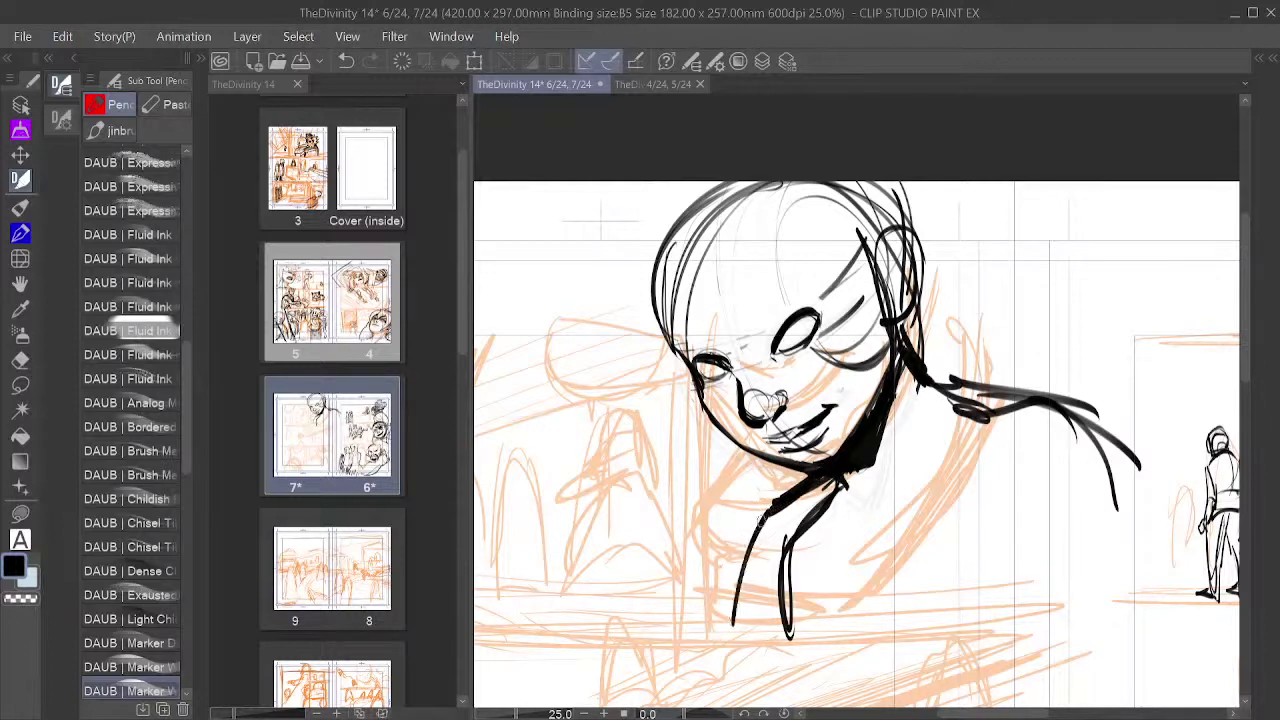
drag(767, 514, 733, 628)
drag(762, 518, 732, 630)
drag(794, 502, 724, 550)
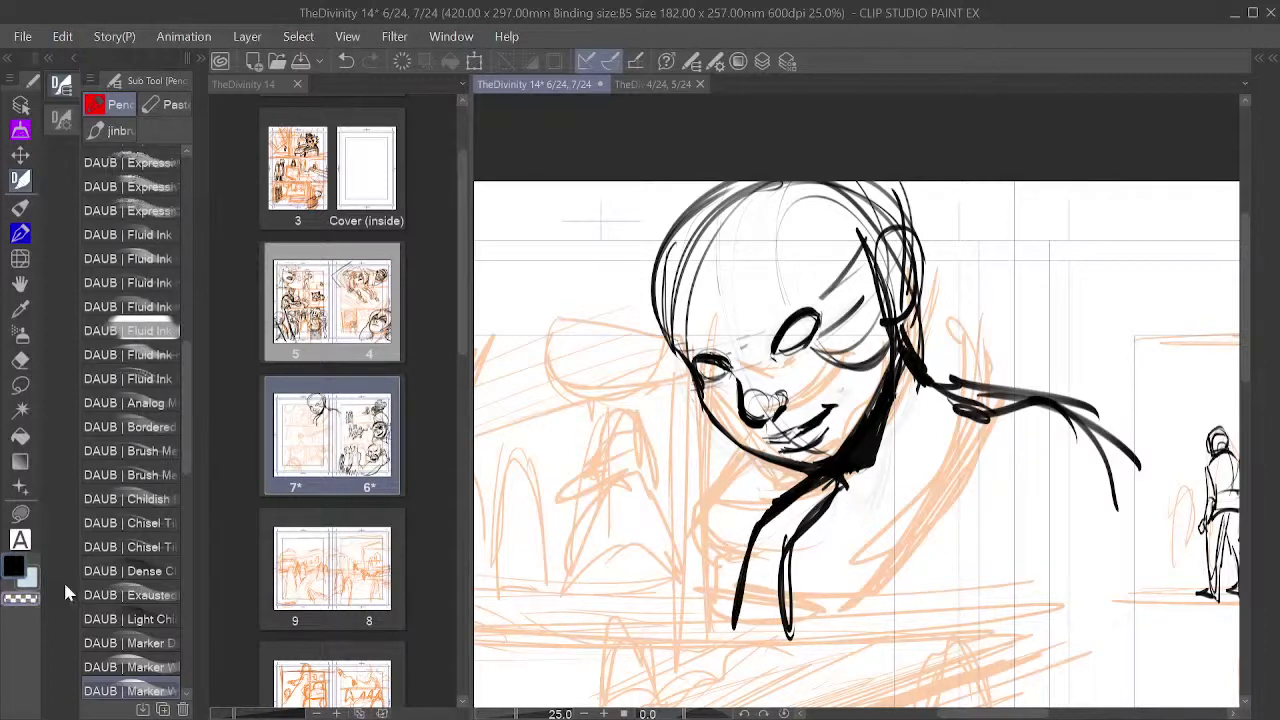
Step: Erase the old inner shoulder line below the chin and trim the jaw shadow to a cleaner edge
mouse_move(790, 600)
mouse_down()
mouse_move(790, 631)
mouse_move(774, 607)
mouse_move(782, 561)
mouse_move(849, 480)
mouse_move(797, 540)
mouse_move(789, 582)
mouse_move(804, 576)
mouse_move(841, 488)
mouse_up()
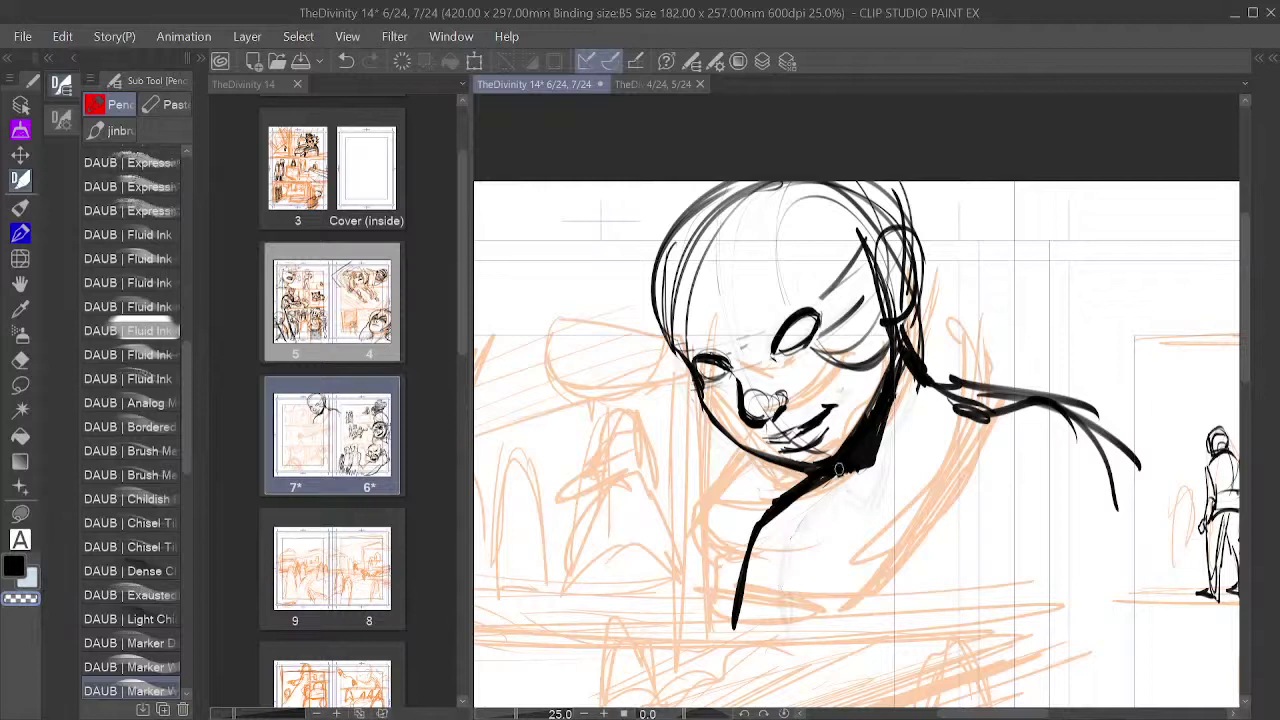
mouse_move(893, 428)
mouse_down()
mouse_move(868, 468)
mouse_move(896, 392)
mouse_move(852, 476)
mouse_move(840, 469)
mouse_move(819, 493)
mouse_move(832, 468)
mouse_move(772, 528)
mouse_move(764, 503)
mouse_move(795, 485)
mouse_move(743, 523)
mouse_up()
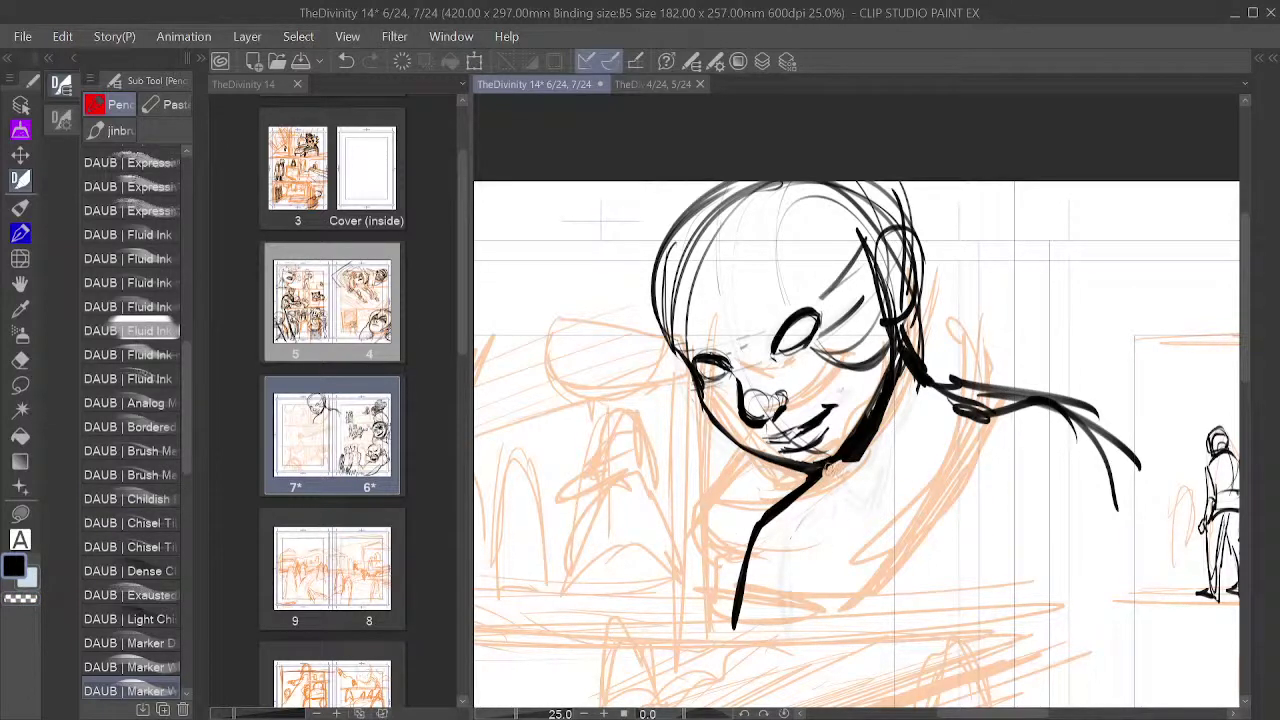
Step: Redraw the shoulder on the ear side with a lower contour curving into the arm, and add neck and collarbone strokes
mouse_move(827, 466)
mouse_down()
mouse_move(857, 452)
mouse_move(829, 470)
mouse_move(860, 448)
mouse_move(843, 471)
mouse_move(897, 362)
mouse_move(927, 405)
mouse_move(909, 365)
mouse_move(932, 390)
mouse_move(1000, 413)
mouse_move(942, 400)
mouse_move(1059, 437)
mouse_move(1095, 506)
mouse_up()
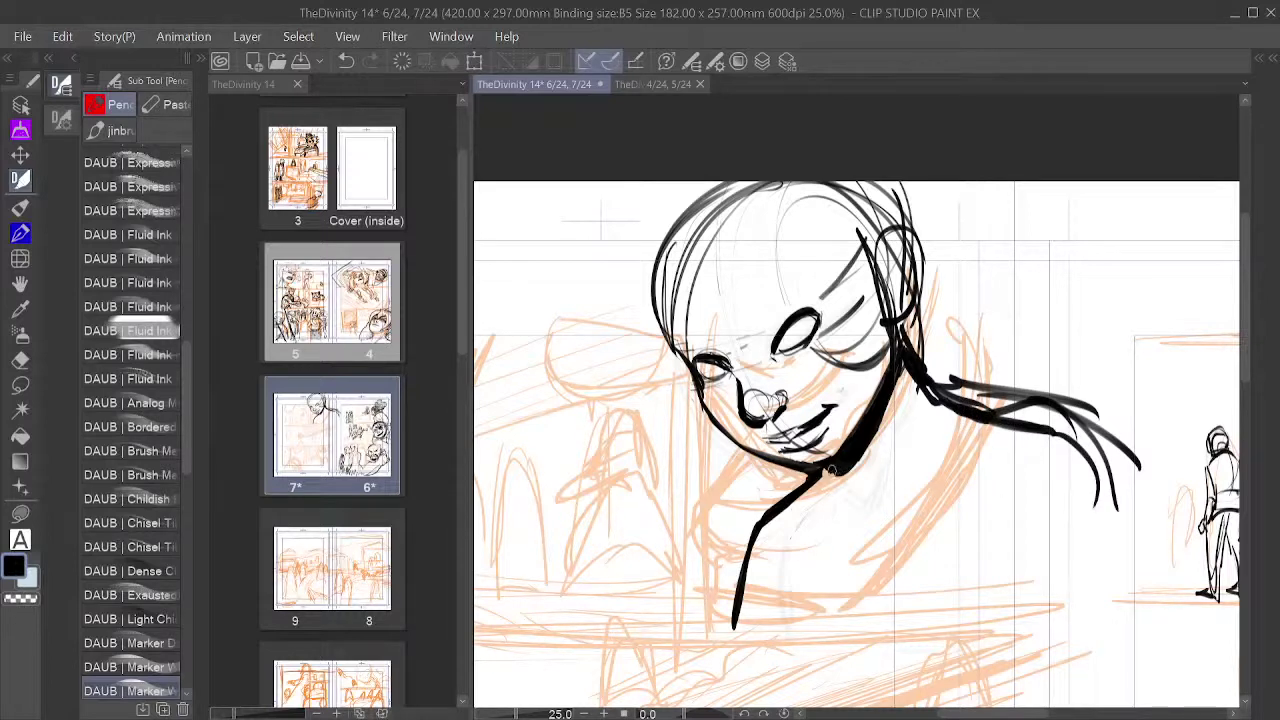
mouse_move(792, 507)
mouse_down()
mouse_move(878, 512)
mouse_move(872, 482)
mouse_move(893, 430)
mouse_up()
mouse_move(906, 364)
mouse_down()
mouse_move(900, 491)
mouse_move(876, 511)
mouse_move(908, 485)
mouse_move(1086, 440)
mouse_move(1112, 474)
mouse_up()
drag(1062, 430, 1128, 526)
drag(1090, 438, 1144, 542)
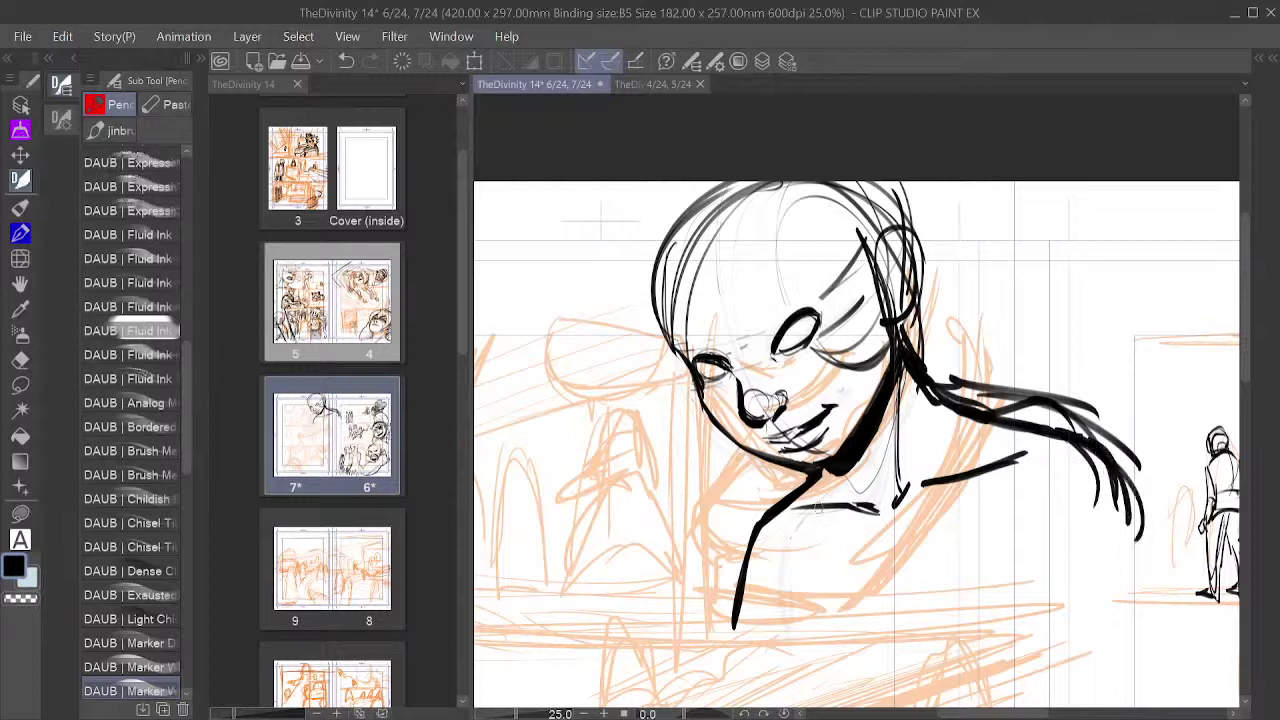
Step: Thicken the upper arm contours on both sides of the figure
drag(766, 512, 742, 626)
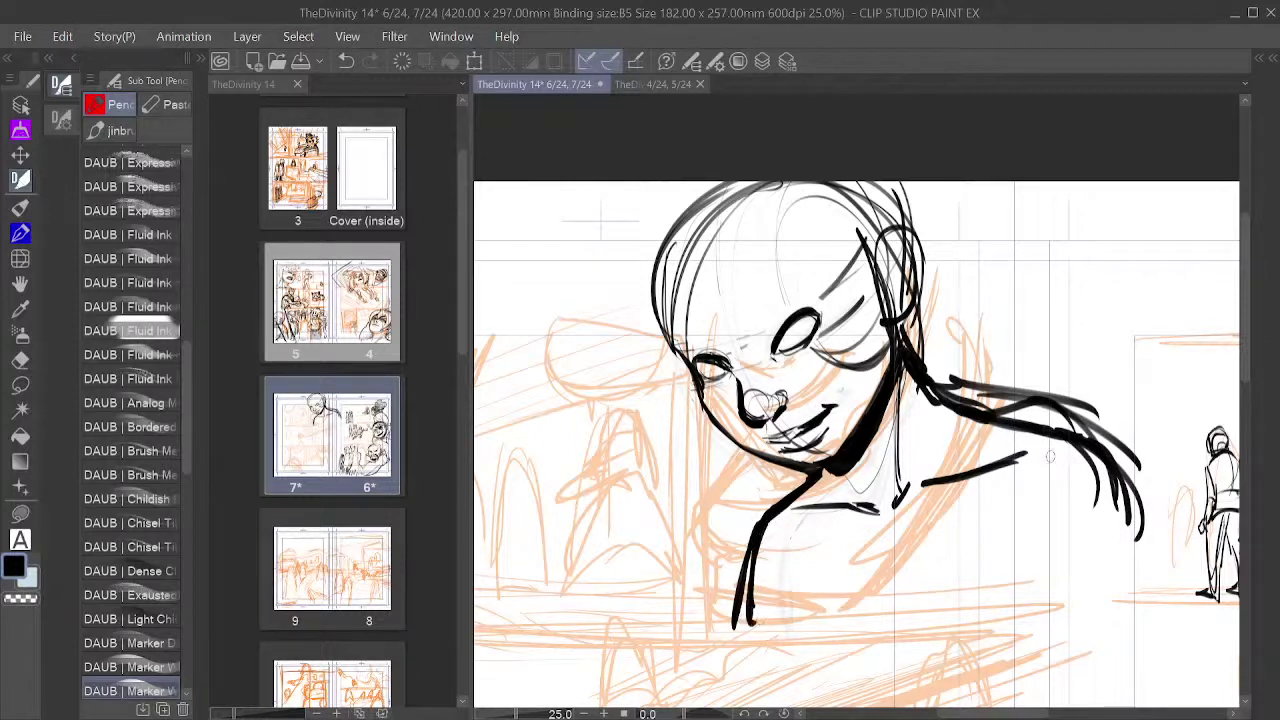
mouse_move(1070, 438)
mouse_down()
mouse_move(1137, 535)
mouse_move(1136, 568)
mouse_up()
drag(1102, 466, 1138, 556)
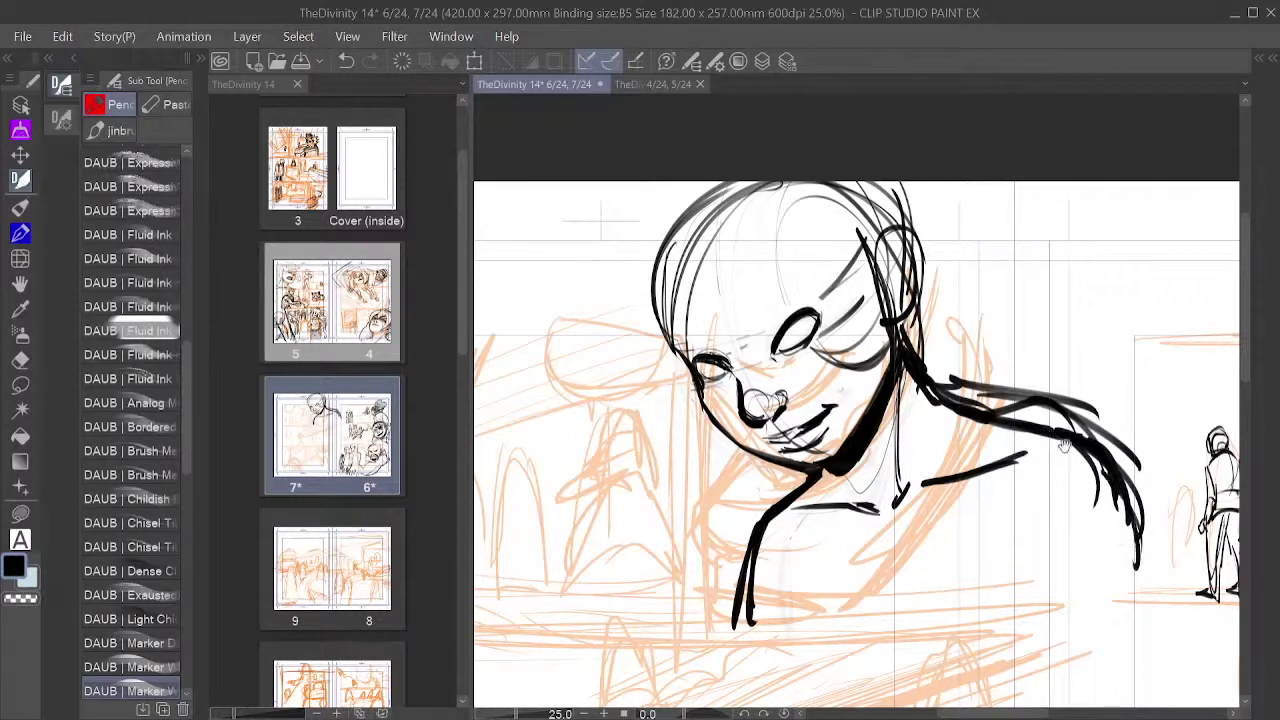
mouse_move(1029, 458)
mouse_down()
mouse_move(884, 440)
mouse_move(988, 532)
mouse_up()
Step: Erase the doubled outer strokes running above the large figure's ear-side shoulder, leaving one clean contour
click(20, 598)
key(^)
key(^)
key(^)
key(^)
key(^)
key(^)
key(^)
key(^)
key(^)
key(^)
key(^)
key(^)
key(^)
key(^)
key(^)
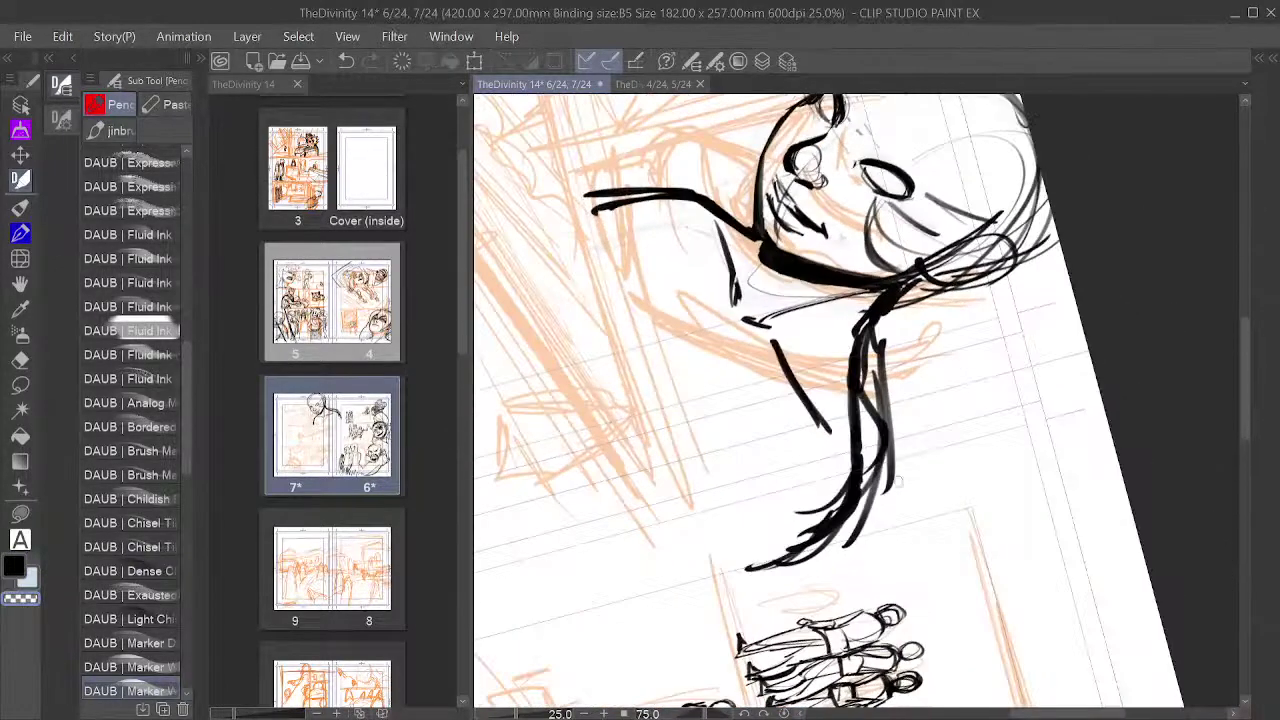
drag(879, 480, 870, 500)
mouse_move(856, 548)
mouse_down()
mouse_move(875, 453)
mouse_move(884, 510)
mouse_move(894, 466)
mouse_move(890, 391)
mouse_move(882, 462)
mouse_move(891, 337)
mouse_move(872, 432)
mouse_move(869, 345)
mouse_move(893, 316)
mouse_move(939, 300)
mouse_up()
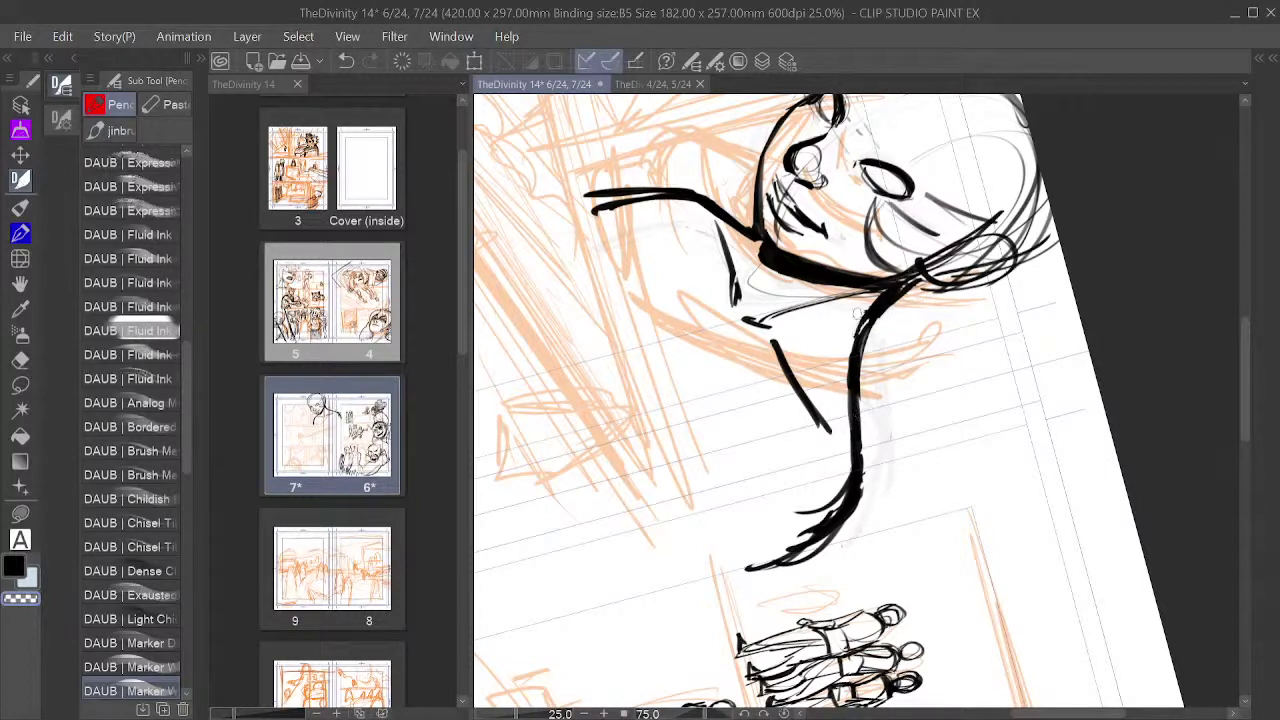
Step: Erase the feathered strokes inside the ear-side upper arm and clean the curve where the shoulder turns into the arm
drag(830, 512, 793, 514)
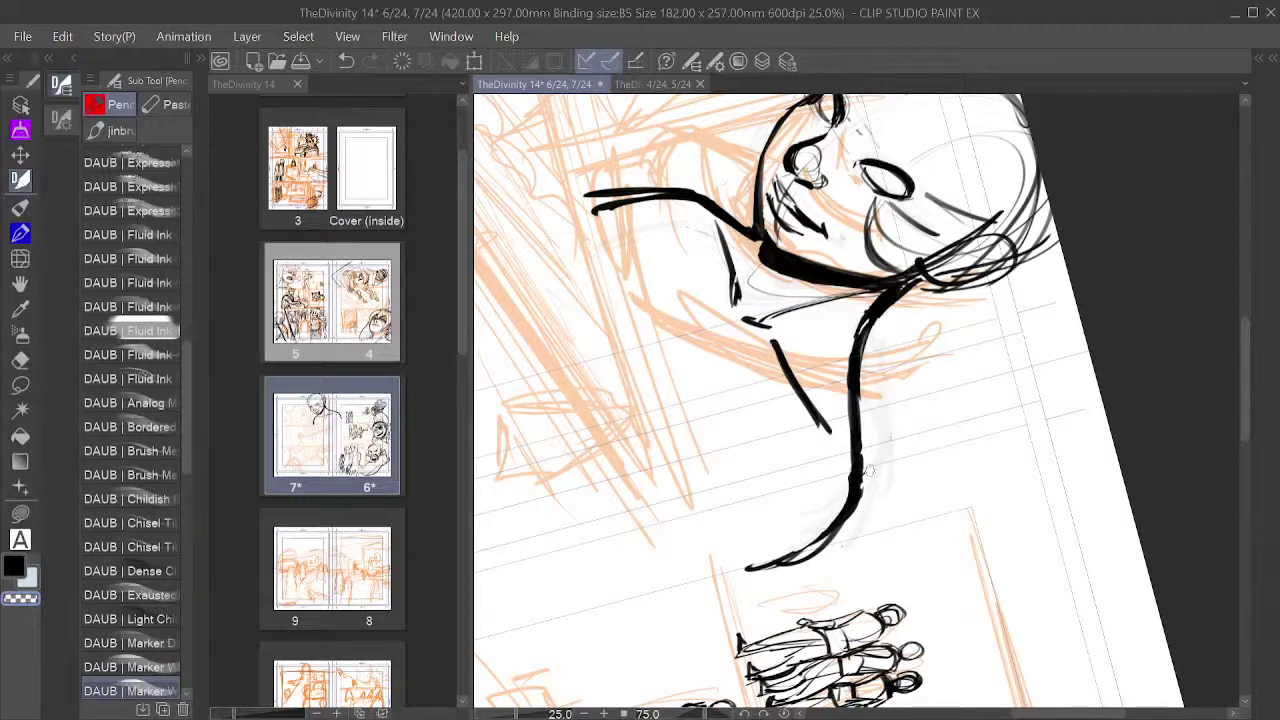
drag(866, 477, 802, 540)
key(minus)
key(minus)
key(minus)
key(minus)
key(minus)
key(minus)
key(minus)
key(minus)
key(minus)
key(minus)
key(minus)
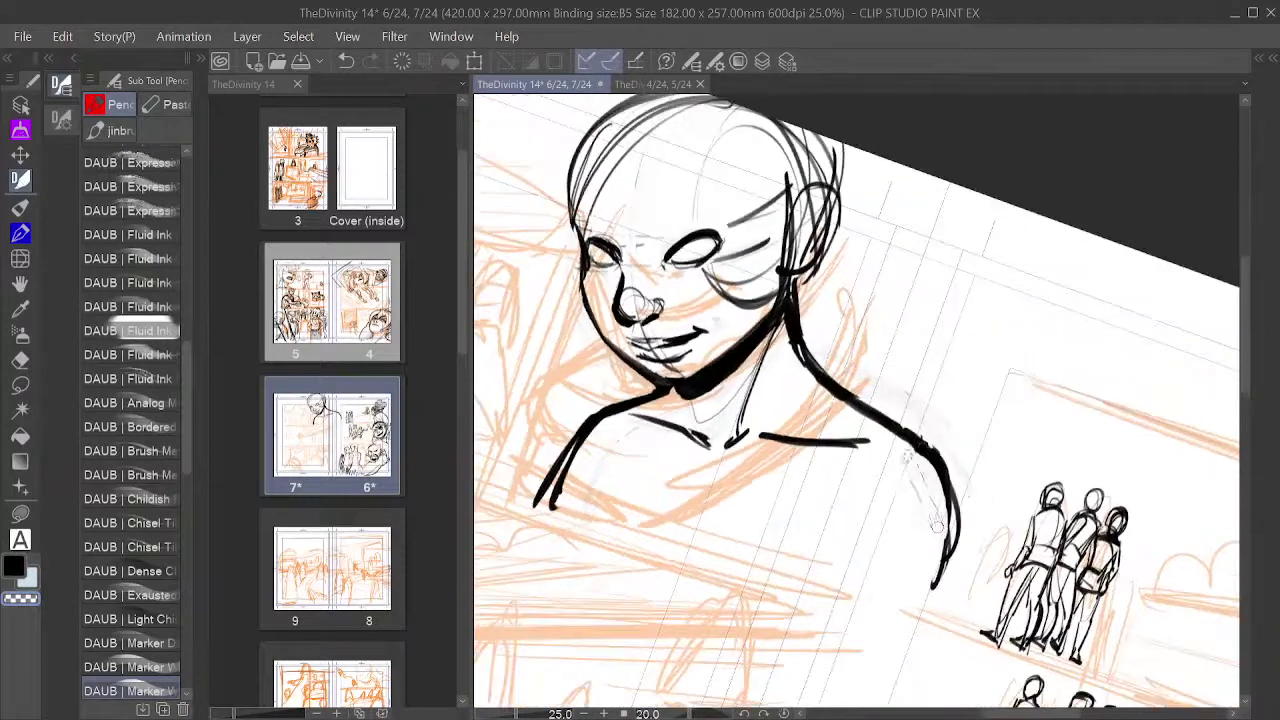
drag(934, 525, 922, 470)
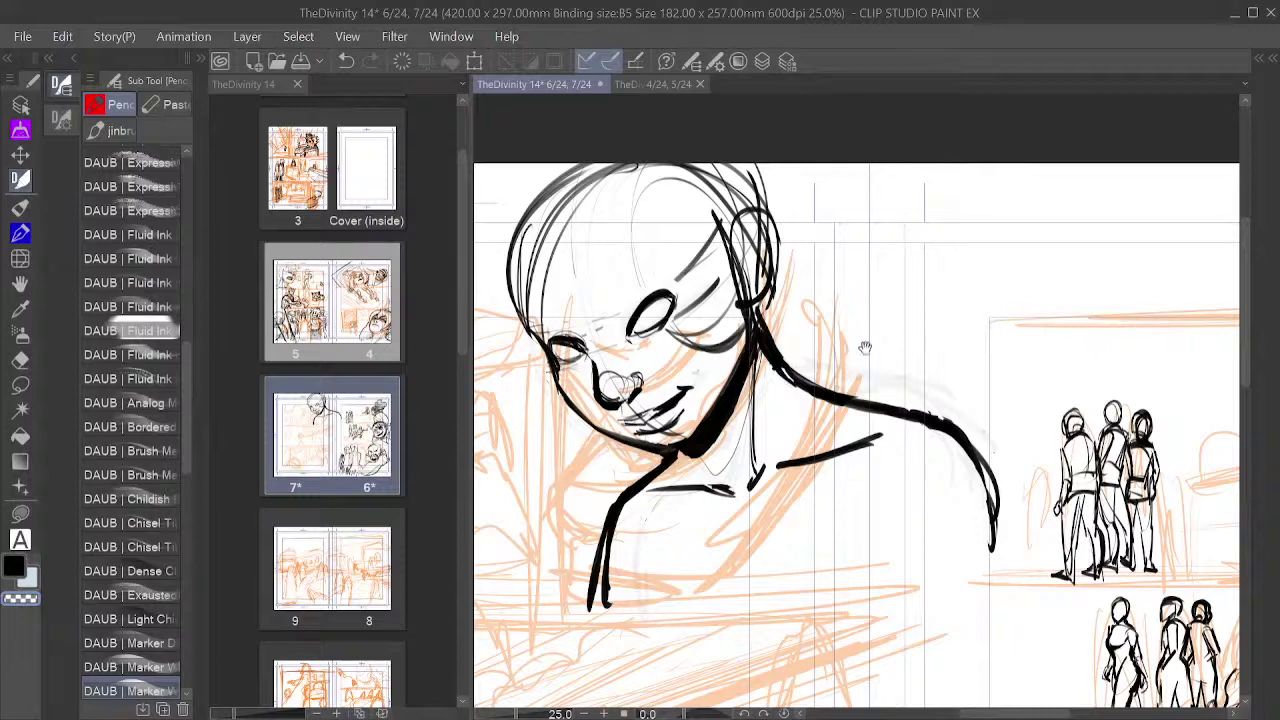
Step: Erase the scribbled construction lines inside and around the large figure's ear
mouse_move(844, 320)
mouse_down()
mouse_move(986, 326)
mouse_move(933, 409)
mouse_up()
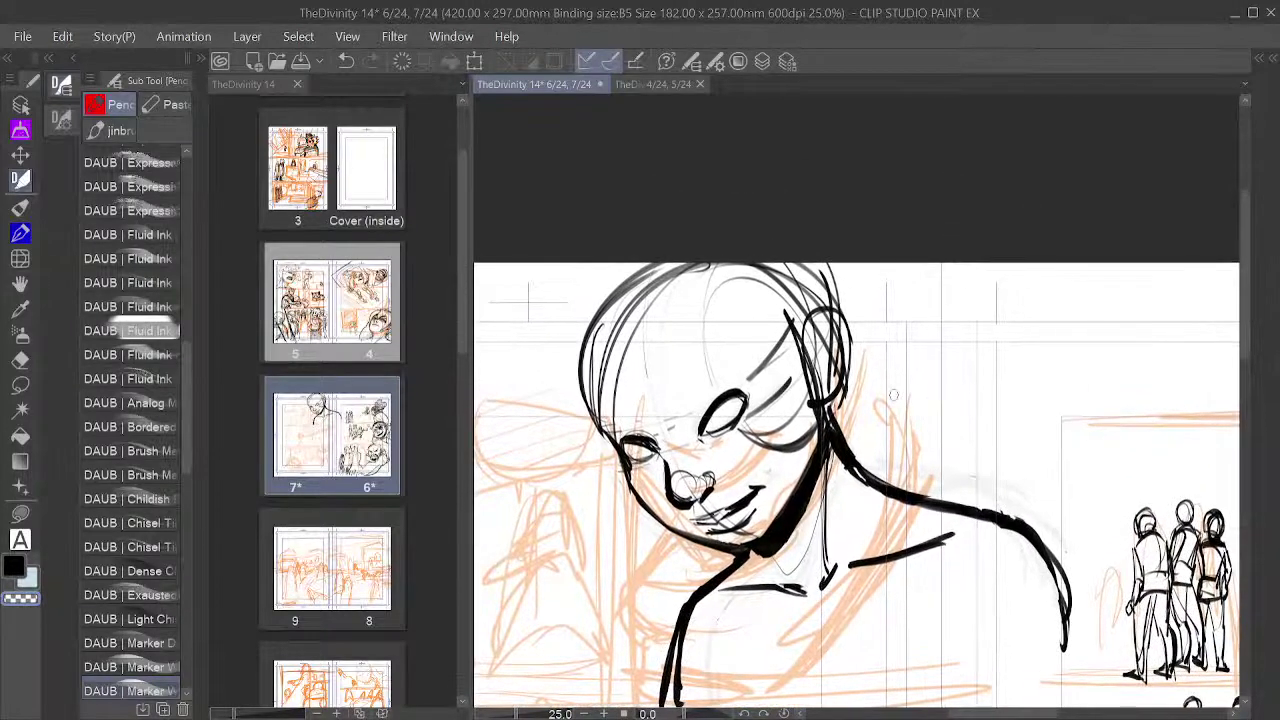
click(28, 578)
click(20, 598)
mouse_move(829, 368)
mouse_down()
mouse_move(834, 335)
mouse_move(827, 389)
mouse_move(811, 343)
mouse_move(820, 322)
mouse_move(841, 340)
mouse_move(834, 322)
mouse_move(814, 322)
mouse_move(826, 316)
mouse_up()
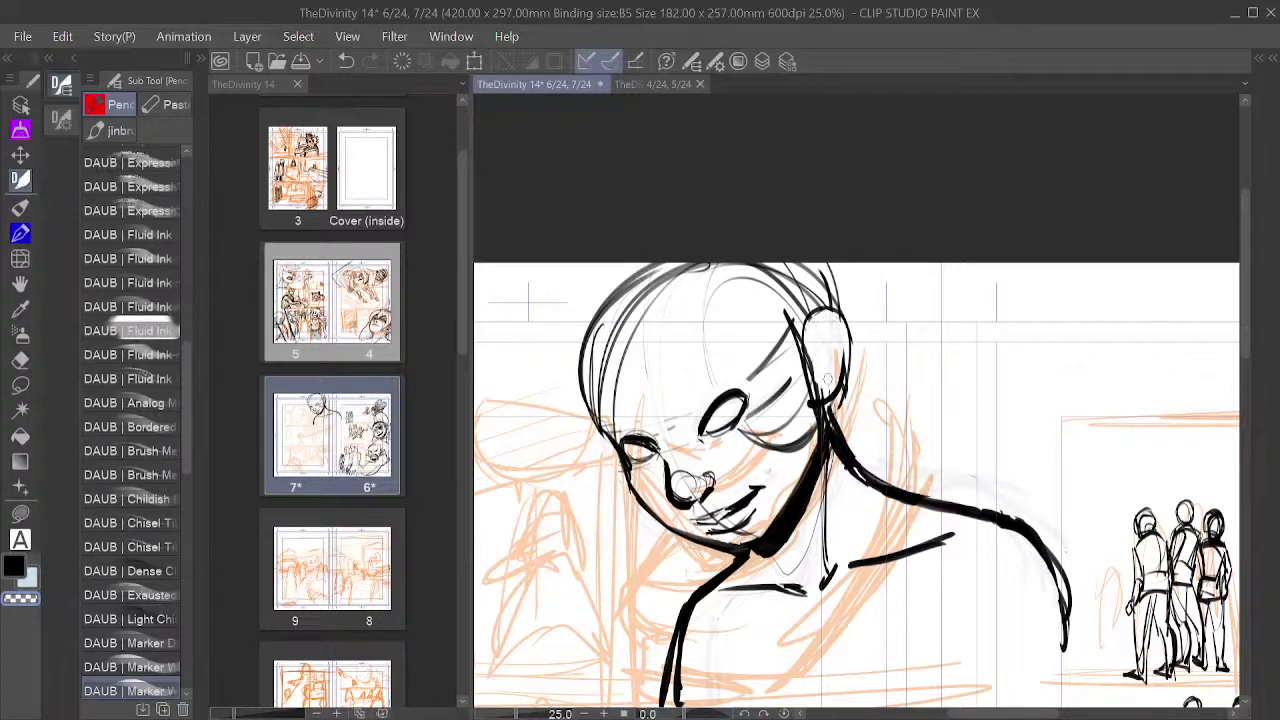
mouse_move(858, 377)
mouse_down()
mouse_move(838, 413)
mouse_move(853, 368)
mouse_up()
Step: Draw the ear's inner folds with stronger lines behind it and below it, and add a short stroke at the ear-side eye's inner corner
key(c)
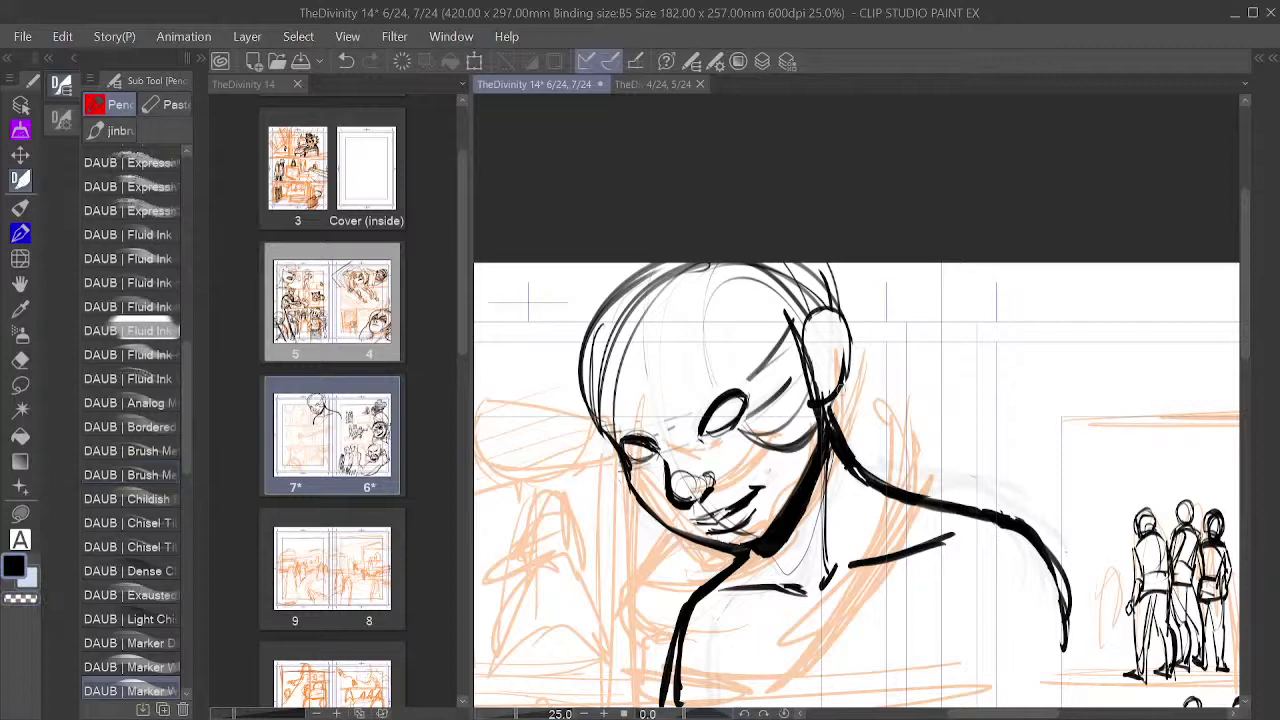
drag(839, 392, 855, 461)
drag(835, 307, 804, 261)
mouse_move(825, 323)
mouse_down()
mouse_move(814, 348)
mouse_move(836, 378)
mouse_up()
mouse_move(826, 322)
mouse_down()
mouse_move(822, 378)
mouse_move(836, 376)
mouse_up()
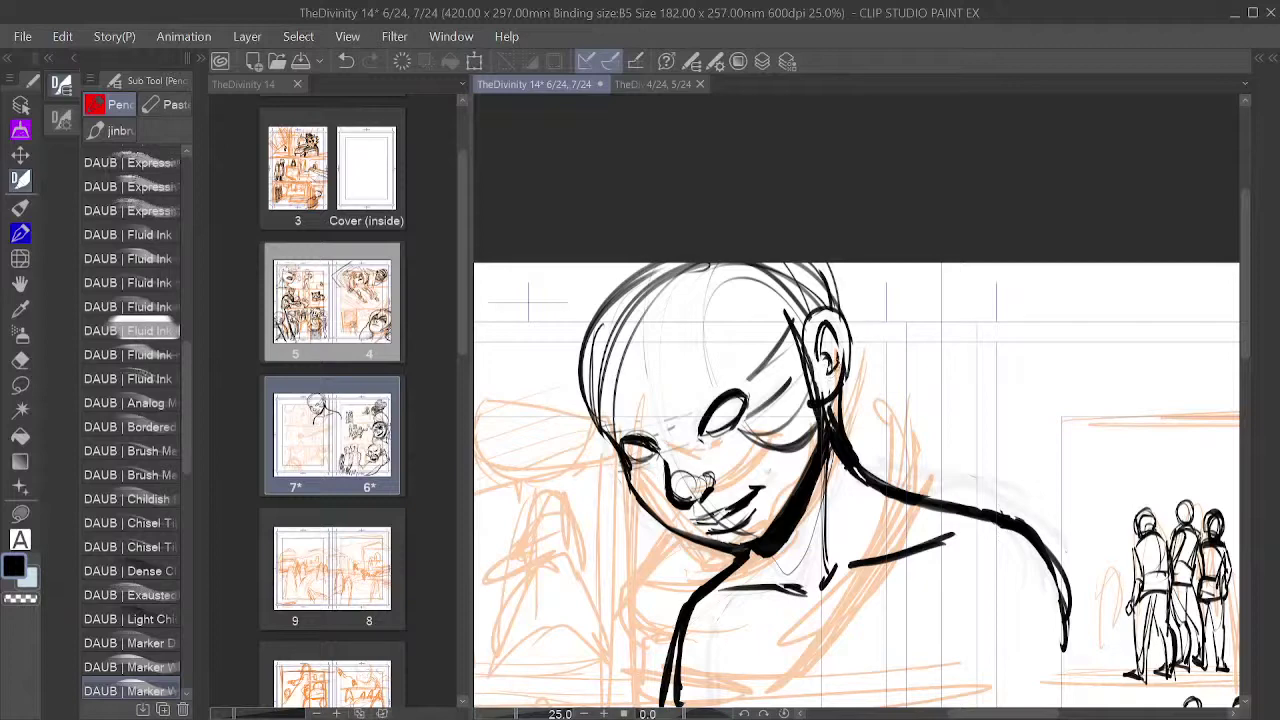
scroll(929, 307, down, 5)
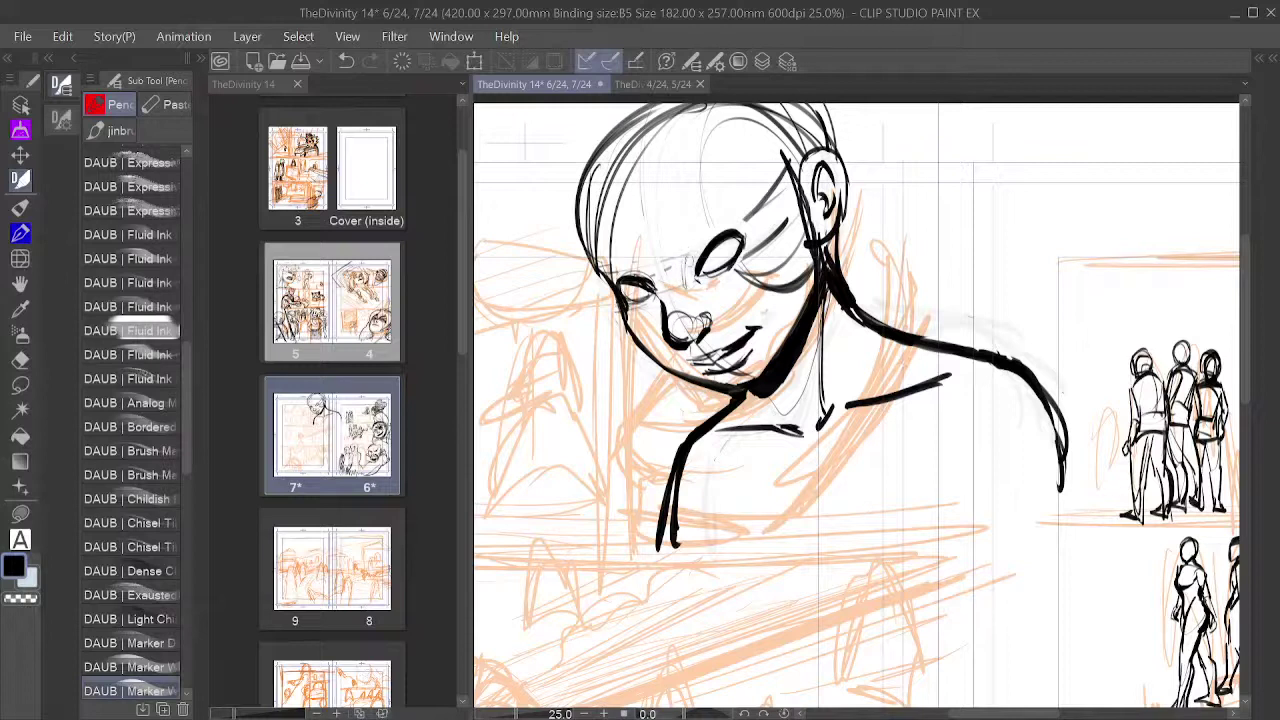
mouse_move(696, 247)
mouse_down()
mouse_move(687, 280)
mouse_move(707, 240)
mouse_up()
Step: Draw the head, shoulders and bent arm of the small standing figure over the orange sketch beside the large figure
scroll(818, 398, down, 4)
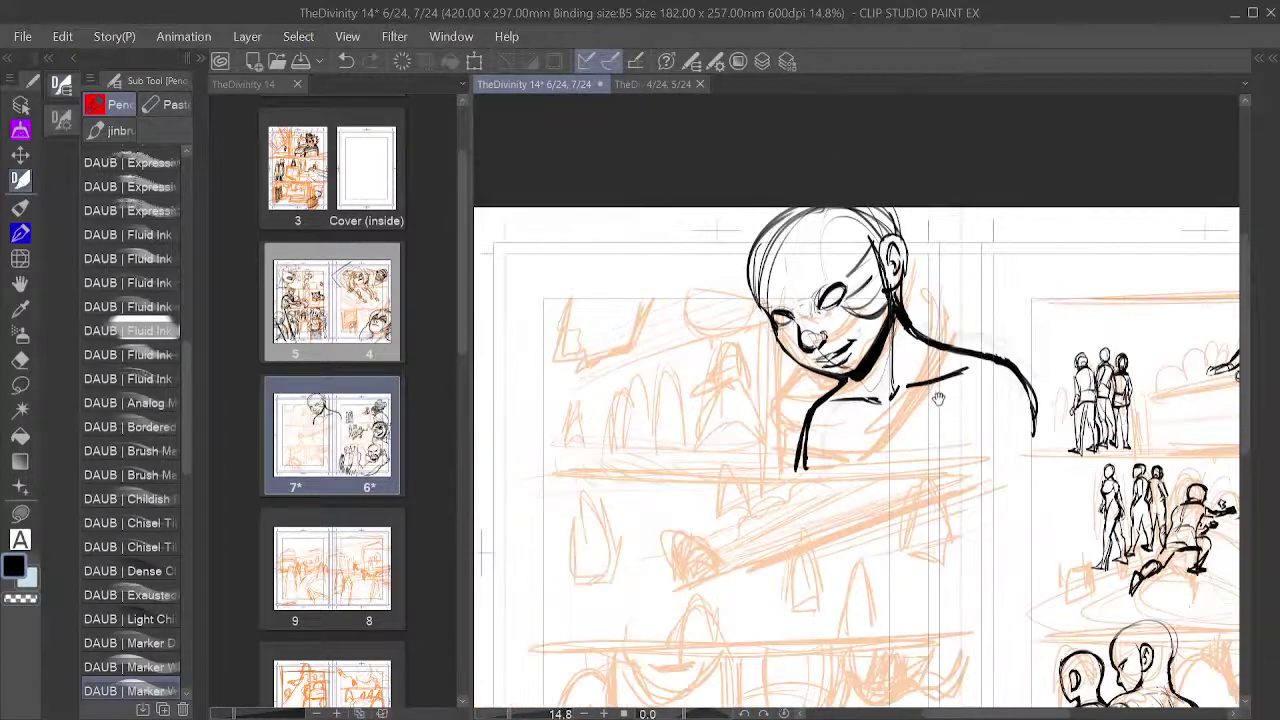
scroll(1008, 360, up, 3)
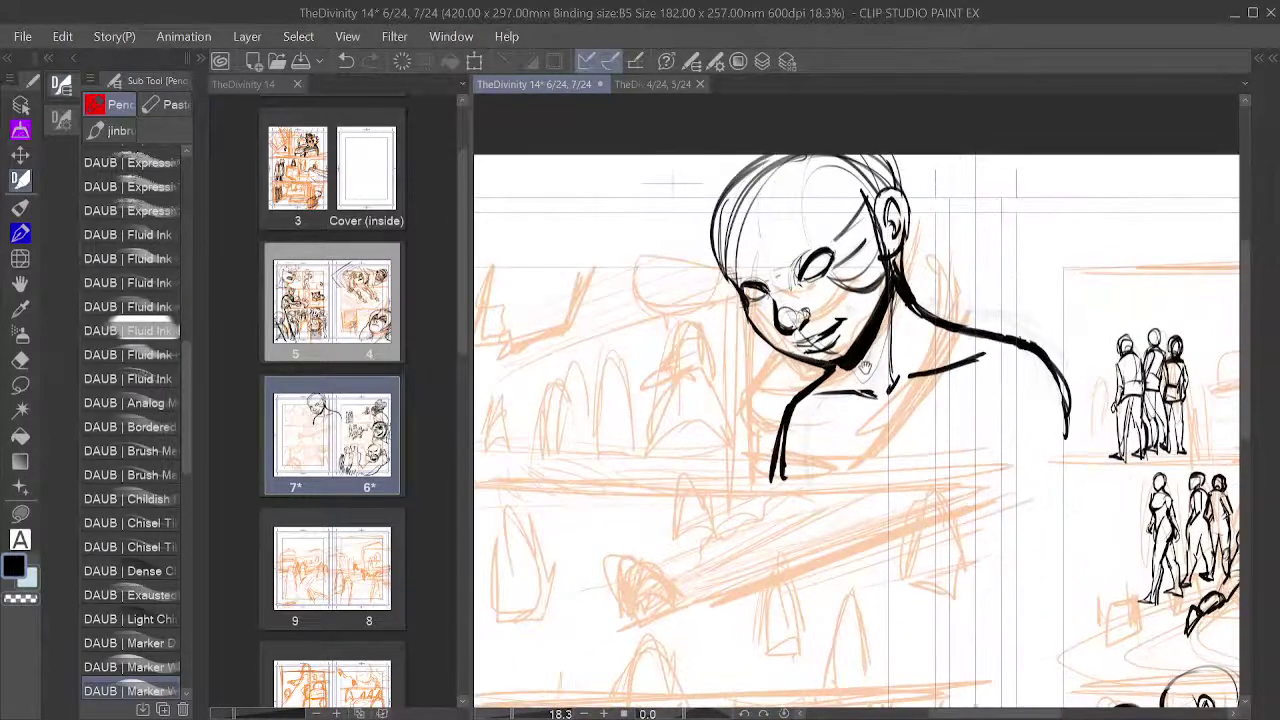
scroll(846, 460, up, 1)
drag(847, 460, 919, 409)
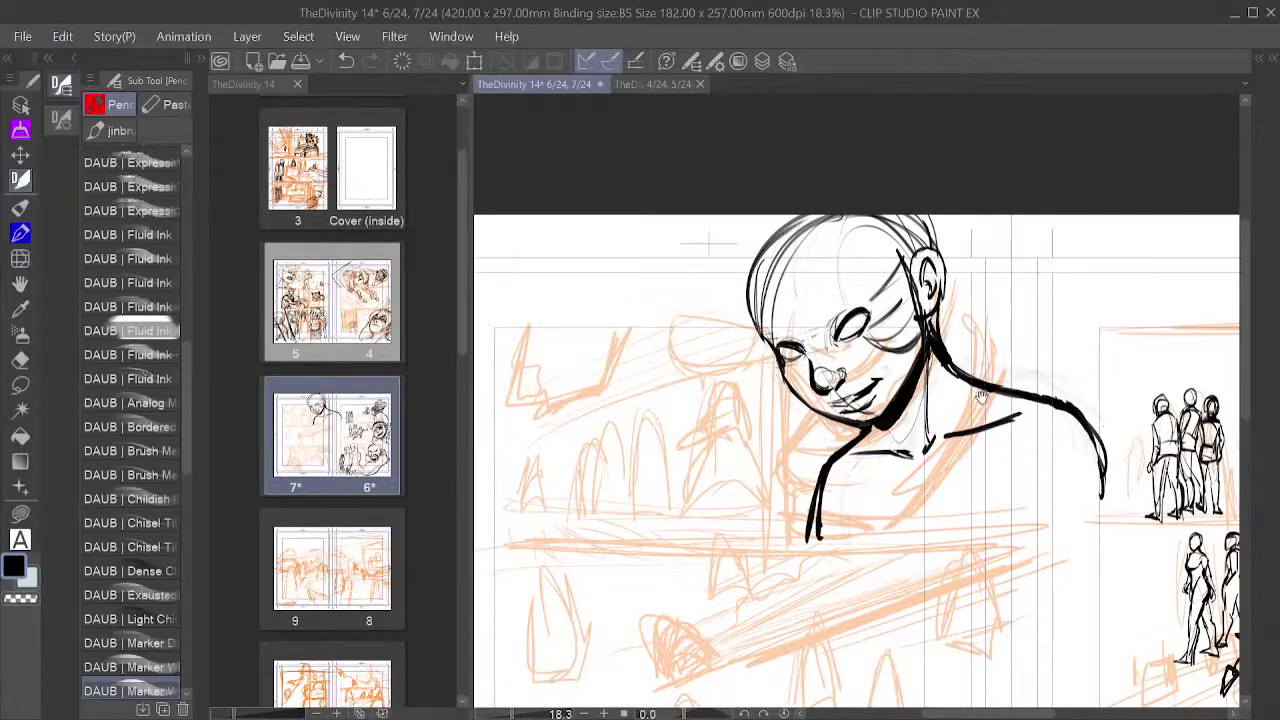
drag(866, 449, 960, 405)
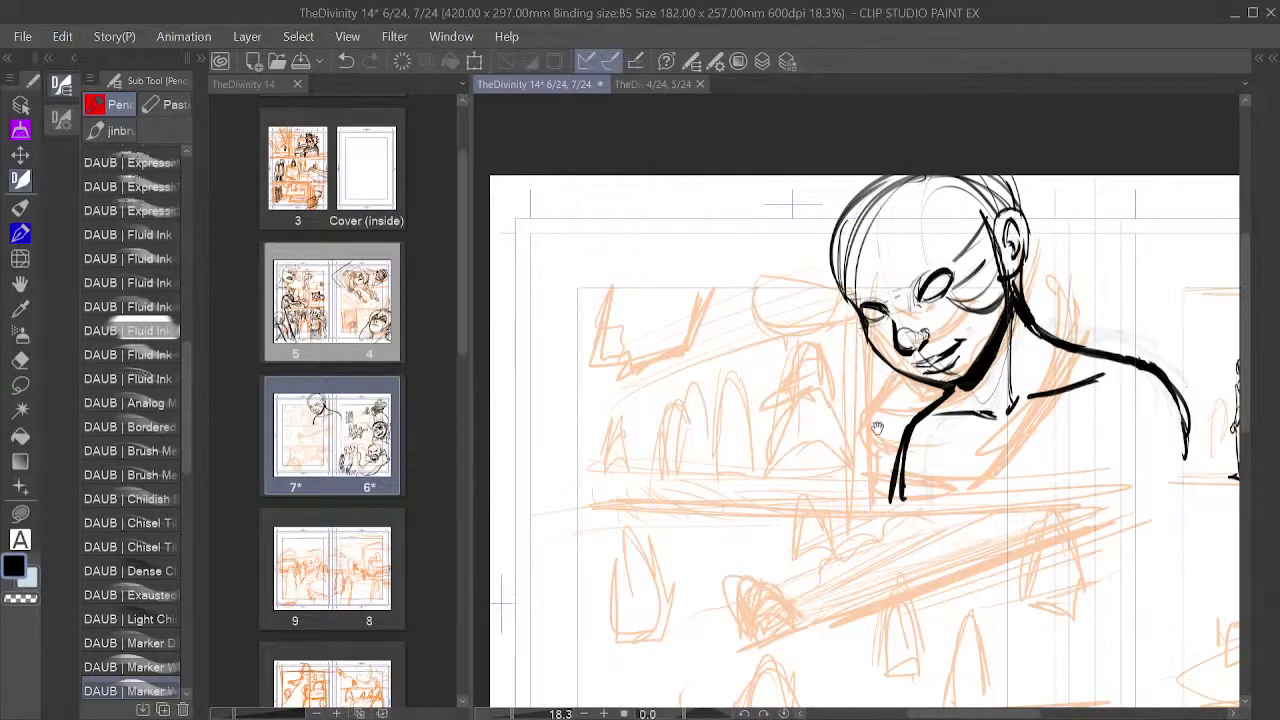
drag(877, 428, 963, 330)
drag(1043, 375, 969, 315)
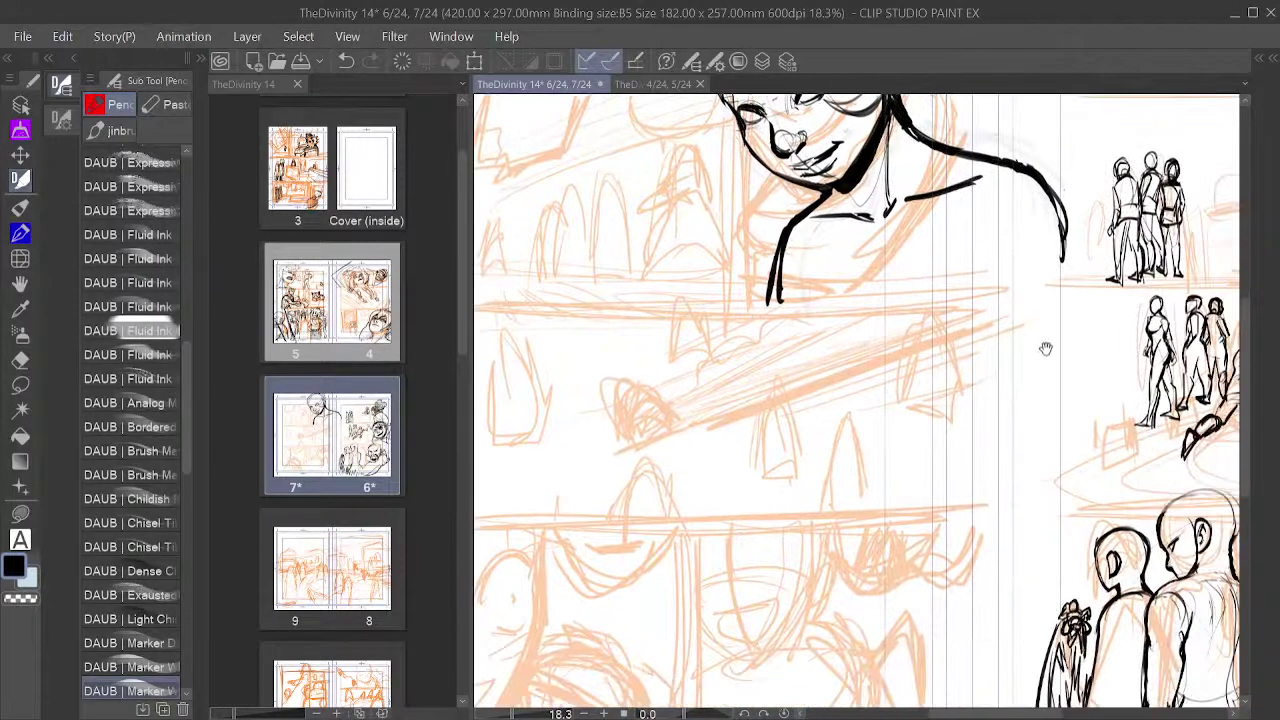
mouse_move(889, 329)
mouse_down()
mouse_move(971, 374)
mouse_move(903, 378)
mouse_move(912, 435)
mouse_up()
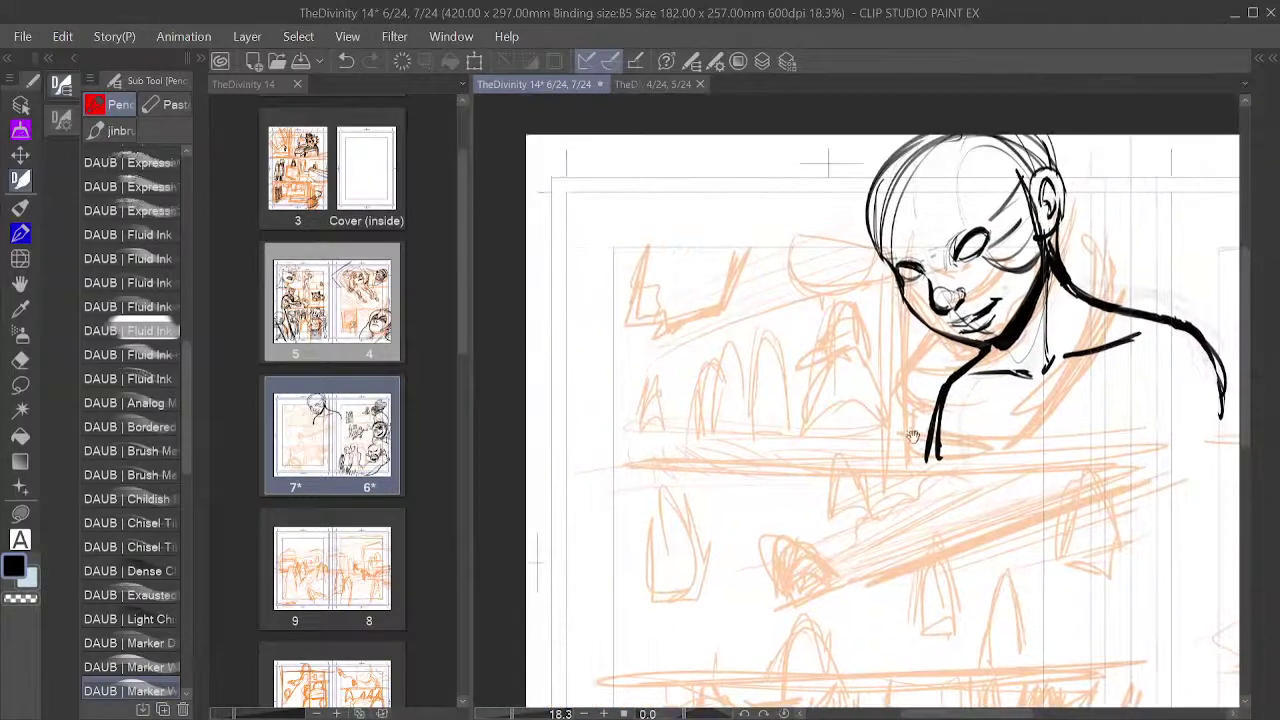
scroll(883, 405, up, 4)
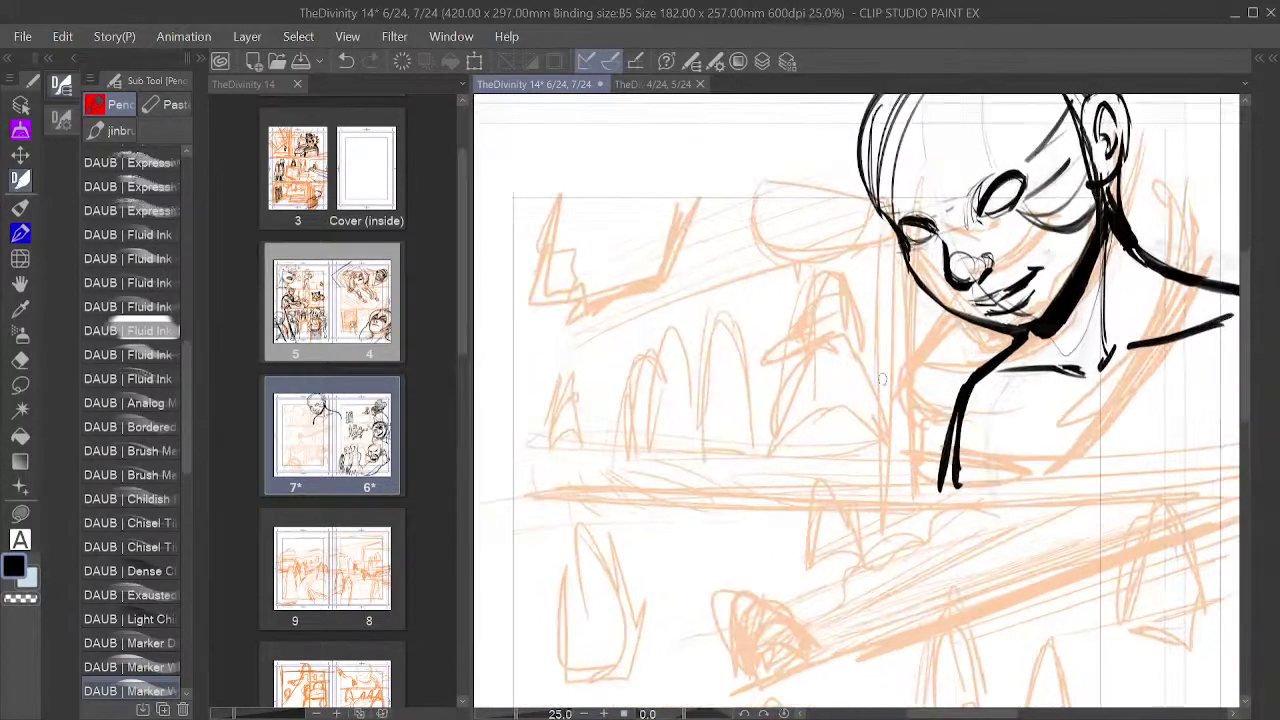
scroll(795, 246, up, 1)
mouse_move(782, 262)
mouse_down()
mouse_move(789, 224)
mouse_move(815, 239)
mouse_move(820, 262)
mouse_move(798, 258)
mouse_move(848, 280)
mouse_move(854, 316)
mouse_up()
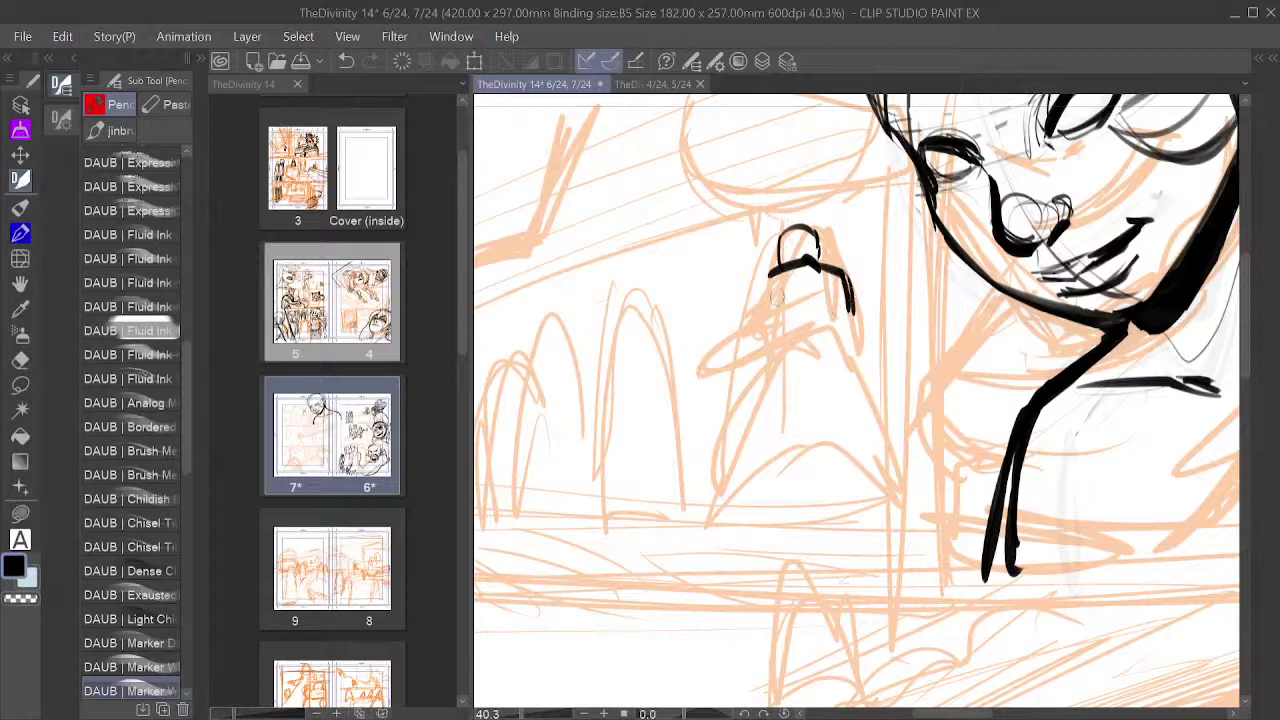
mouse_move(768, 278)
mouse_down()
mouse_move(756, 308)
mouse_move(774, 322)
mouse_move(713, 332)
mouse_move(720, 352)
mouse_move(776, 326)
mouse_move(762, 338)
mouse_up()
drag(785, 268, 795, 293)
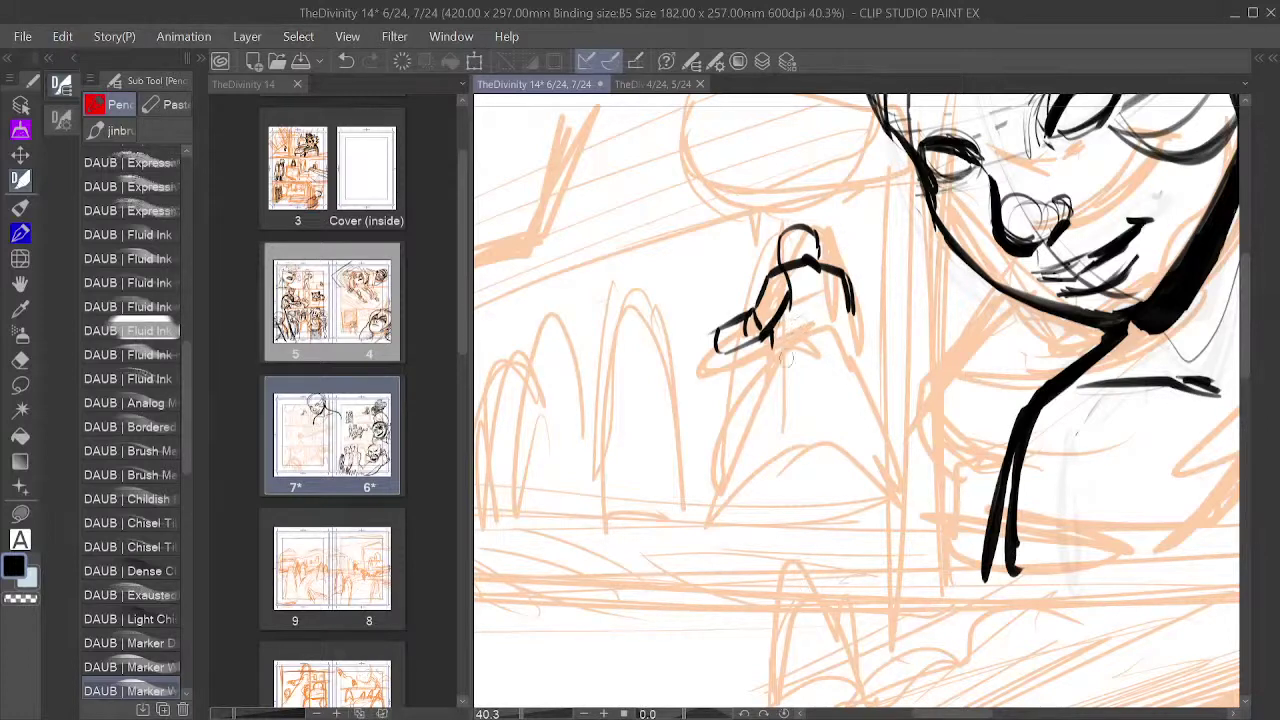
Step: Draw the small figure's waistband, baggy trousers in a wide stance, and both feet
mouse_move(774, 346)
mouse_down()
mouse_move(836, 331)
mouse_move(829, 345)
mouse_move(850, 330)
mouse_move(853, 357)
mouse_up()
mouse_move(766, 355)
mouse_down()
mouse_move(707, 526)
mouse_move(770, 442)
mouse_move(825, 423)
mouse_move(865, 487)
mouse_up()
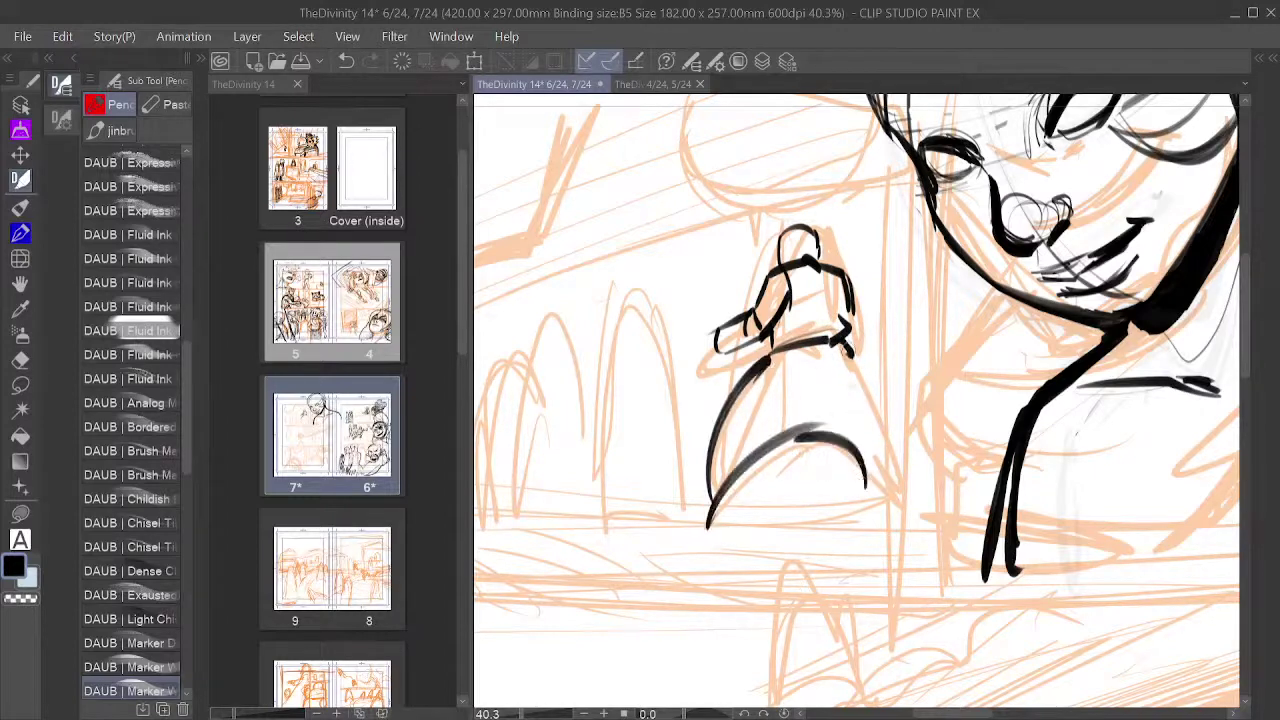
mouse_move(843, 345)
mouse_down()
mouse_move(876, 447)
mouse_move(863, 475)
mouse_up()
mouse_move(863, 475)
mouse_down()
mouse_move(897, 488)
mouse_move(872, 478)
mouse_move(851, 512)
mouse_up()
drag(851, 512, 906, 512)
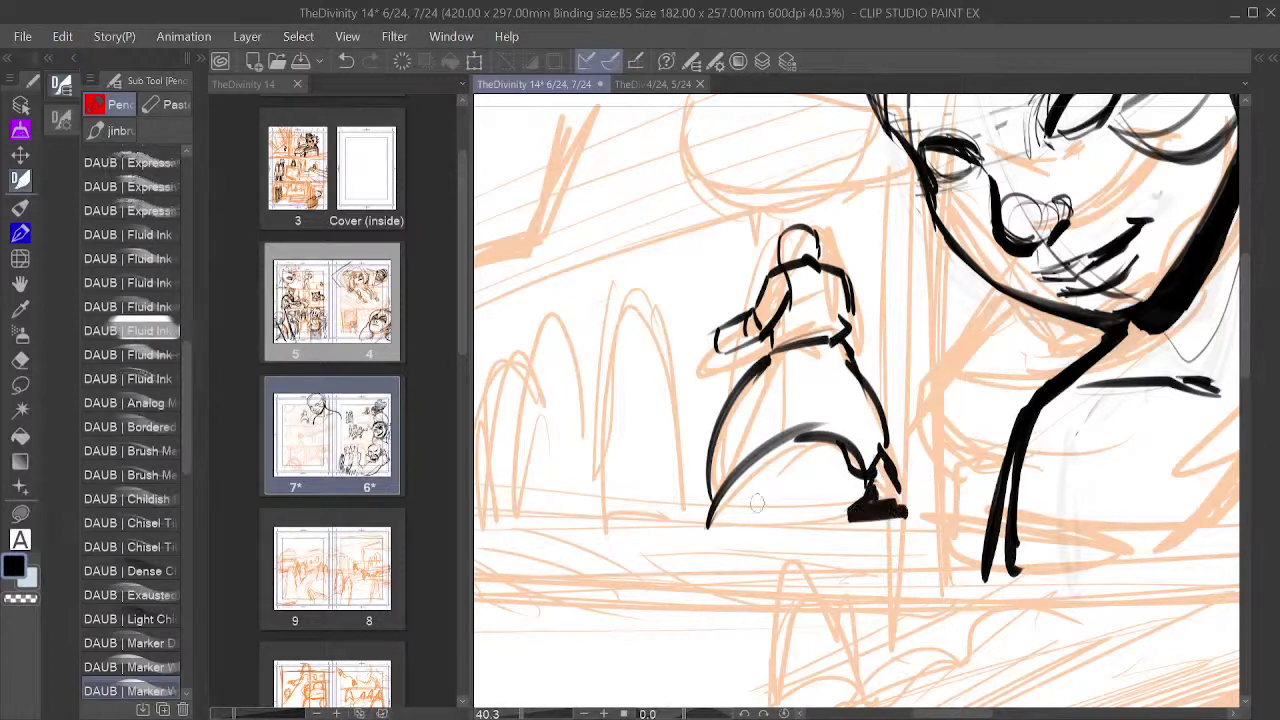
mouse_move(782, 441)
mouse_down()
mouse_move(740, 494)
mouse_move(721, 472)
mouse_move(718, 512)
mouse_up()
mouse_move(722, 463)
mouse_down()
mouse_move(719, 512)
mouse_move(741, 496)
mouse_move(745, 522)
mouse_move(697, 529)
mouse_up()
mouse_move(714, 518)
mouse_down()
mouse_move(690, 522)
mouse_move(711, 501)
mouse_up()
drag(850, 400, 868, 482)
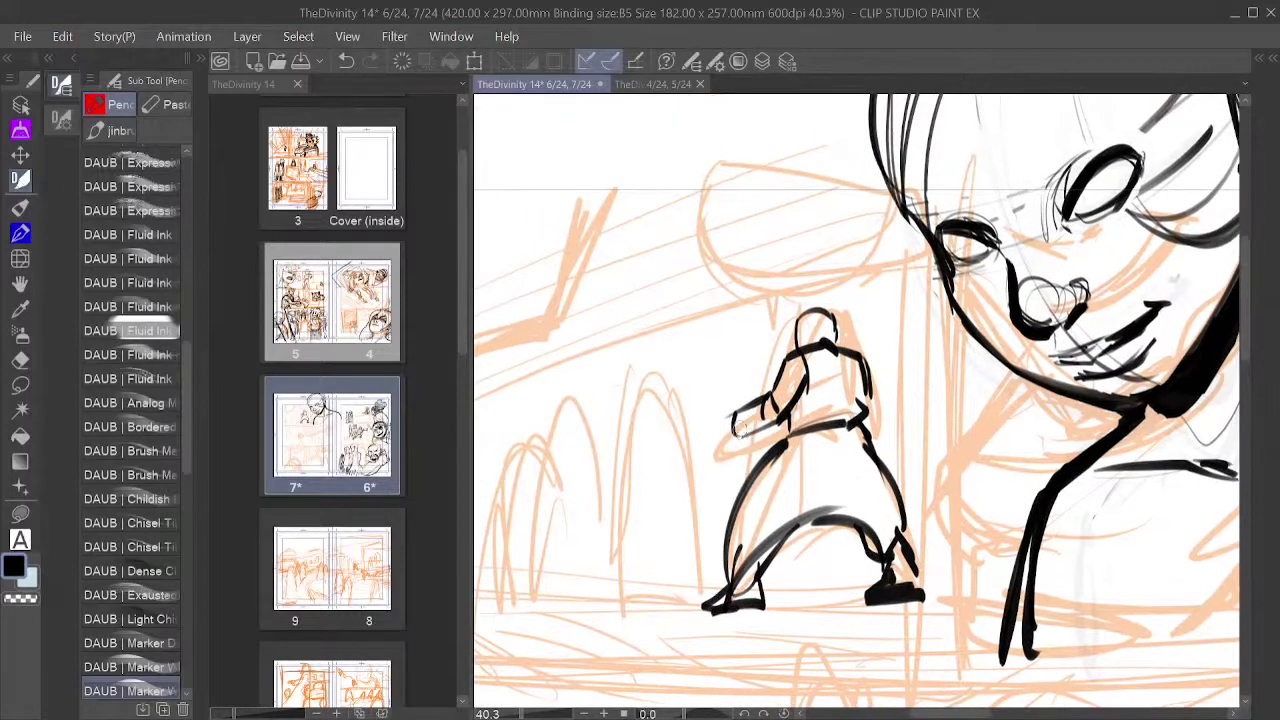
Step: Refine the small figure's hand and back arm, thicken the head outline, and add small marks inside the head
mouse_move(728, 417)
mouse_down()
mouse_move(722, 440)
mouse_move(740, 440)
mouse_up()
mouse_move(856, 362)
mouse_down()
mouse_move(886, 446)
mouse_move(876, 458)
mouse_up()
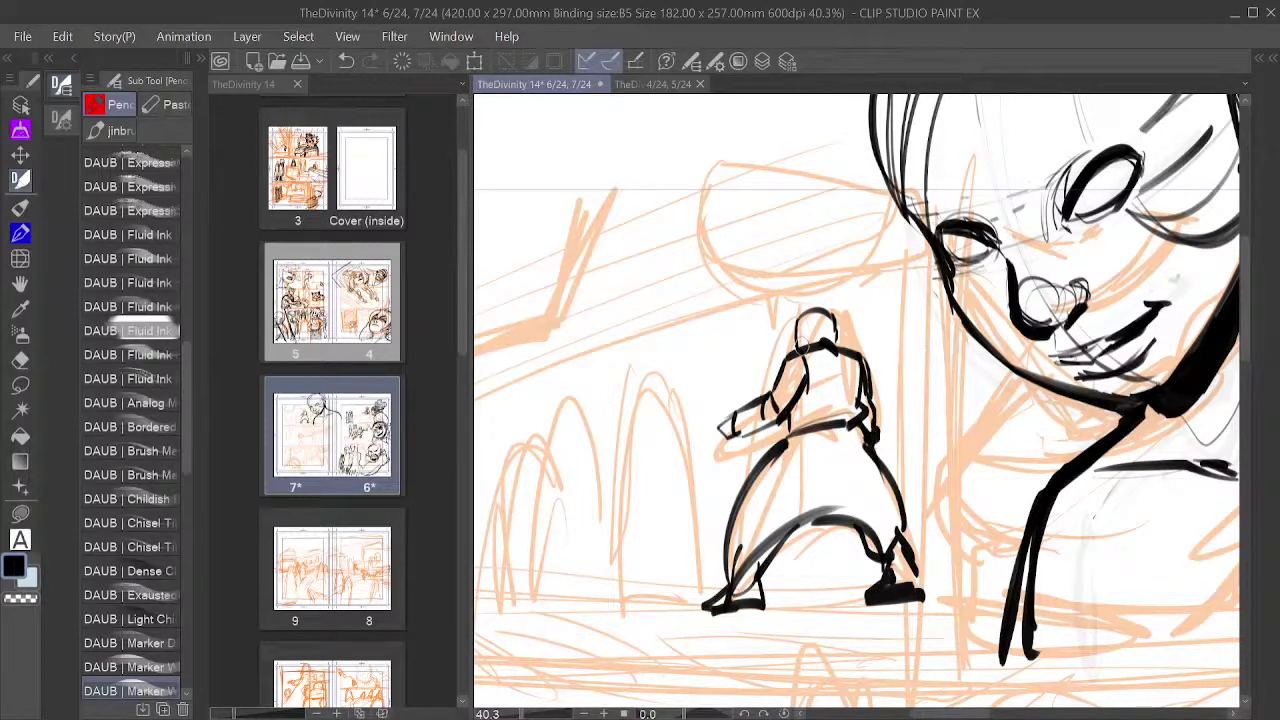
mouse_move(799, 322)
mouse_down()
mouse_move(805, 352)
mouse_move(834, 304)
mouse_move(842, 360)
mouse_up()
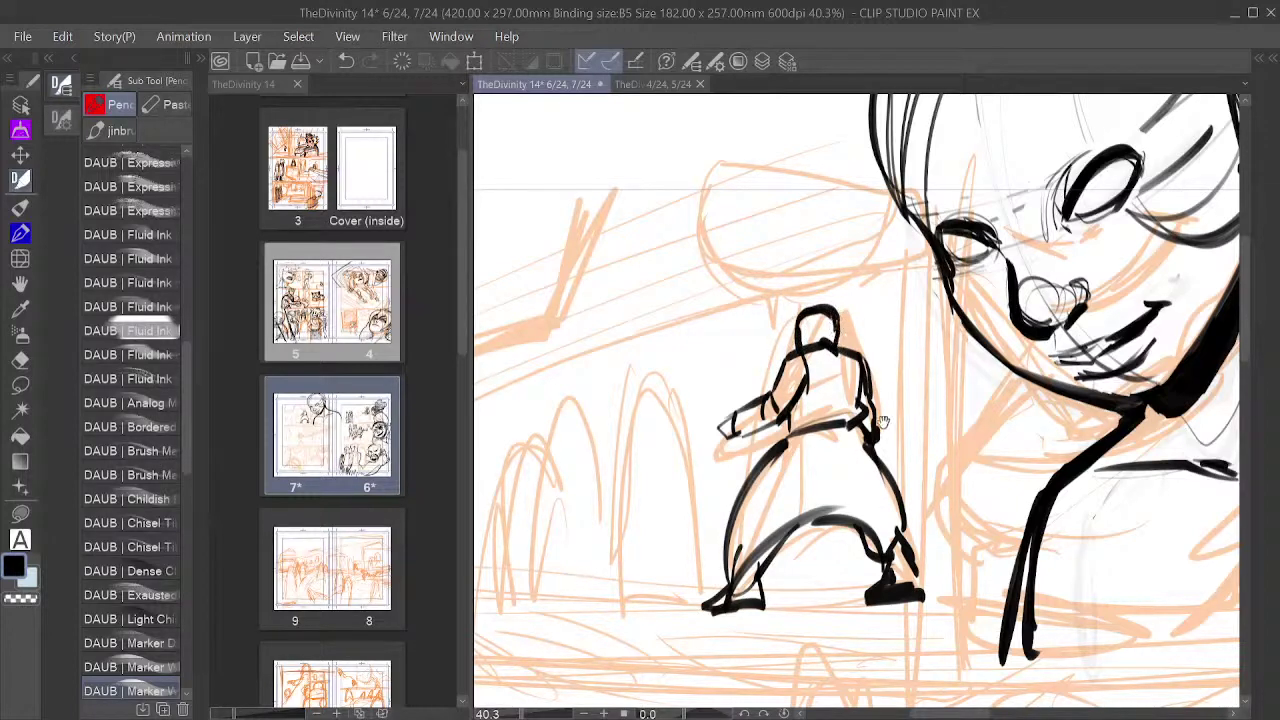
drag(883, 423, 905, 437)
drag(830, 336, 836, 366)
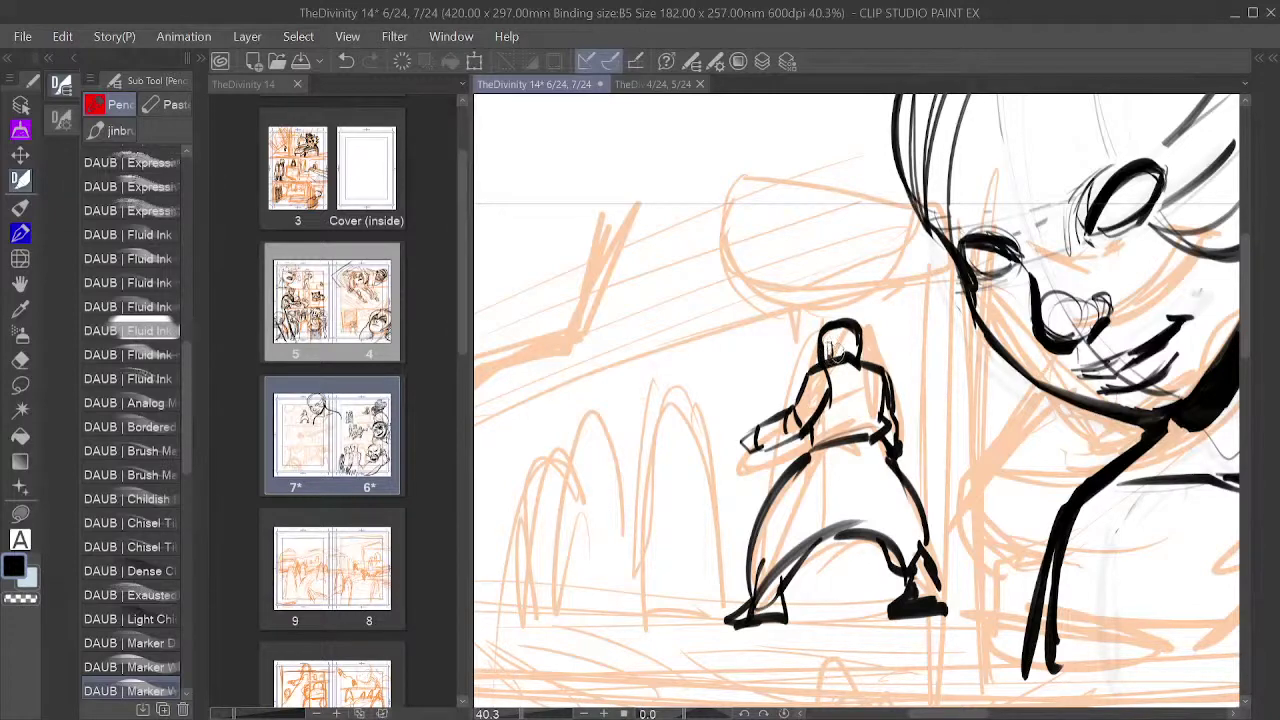
Step: Replace the small figure's lowered forearm with a raised arm reaching straight forward, and draw the front edge of the torso
drag(912, 376, 1033, 312)
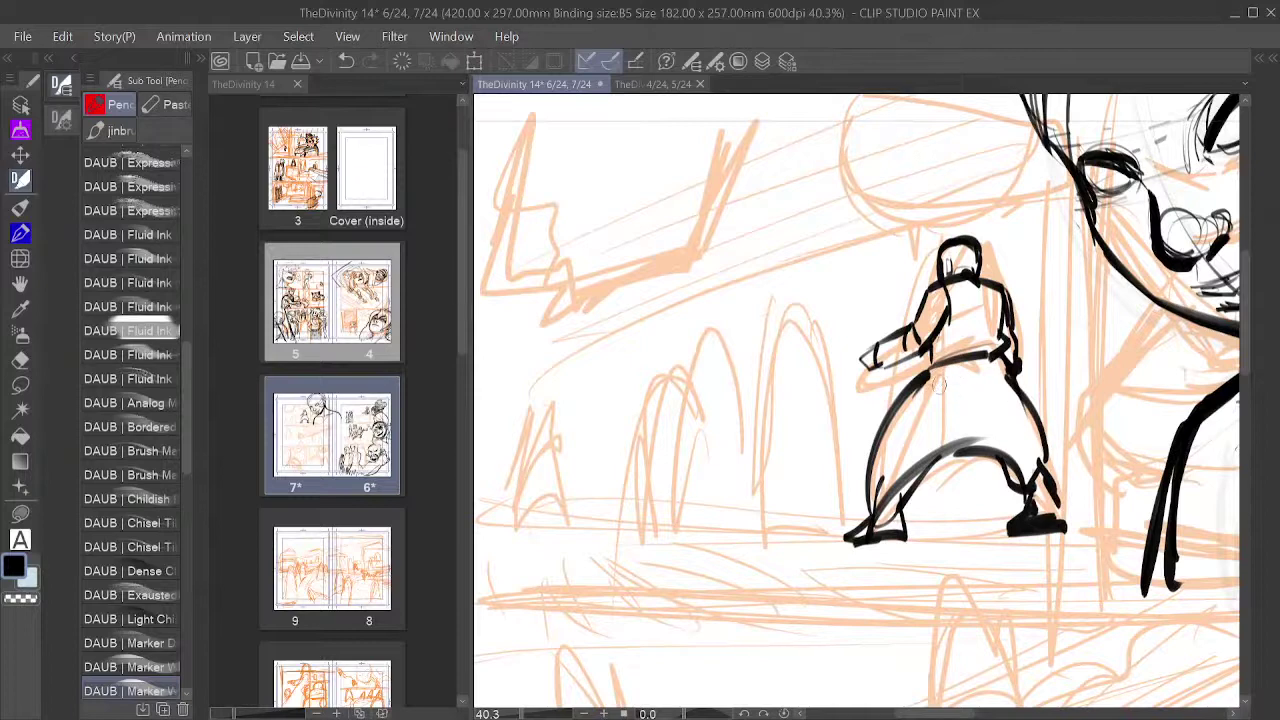
drag(971, 390, 1052, 390)
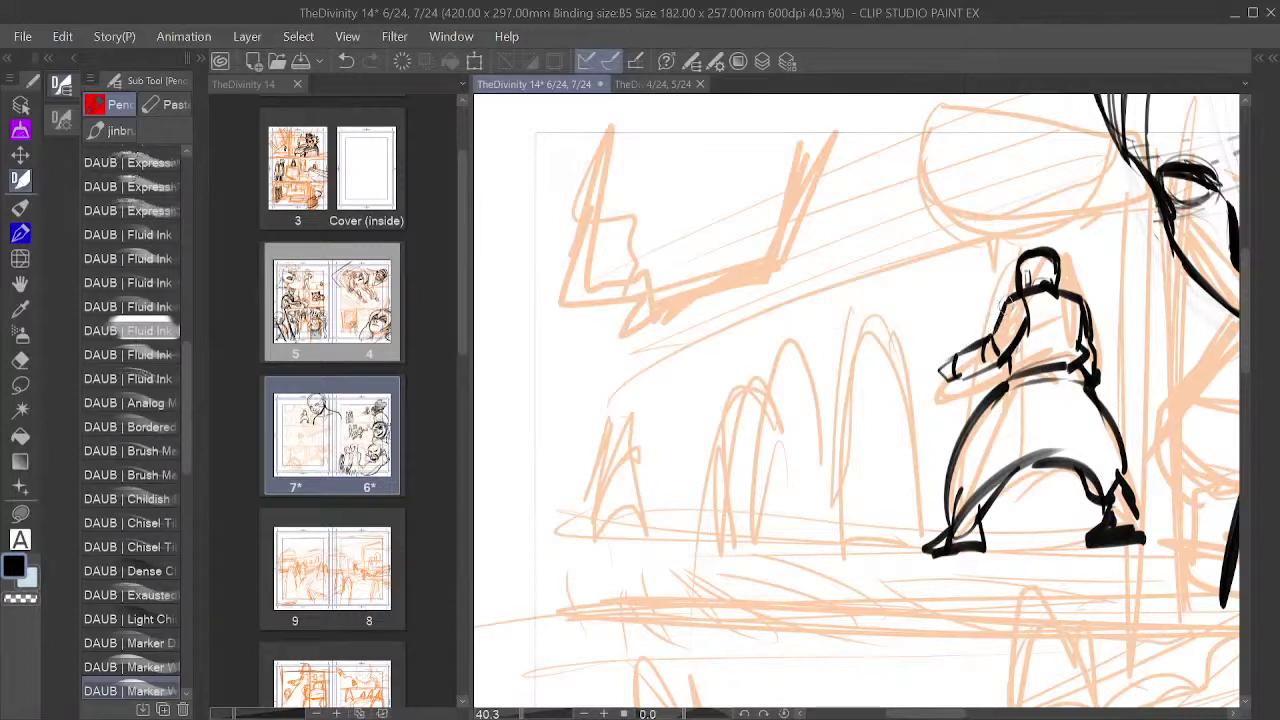
mouse_move(1008, 301)
mouse_down()
mouse_move(978, 319)
mouse_move(992, 340)
mouse_move(950, 328)
mouse_move(935, 352)
mouse_move(929, 342)
mouse_move(966, 344)
mouse_move(904, 340)
mouse_move(966, 369)
mouse_move(1001, 358)
mouse_move(944, 364)
mouse_move(998, 341)
mouse_up()
click(21, 599)
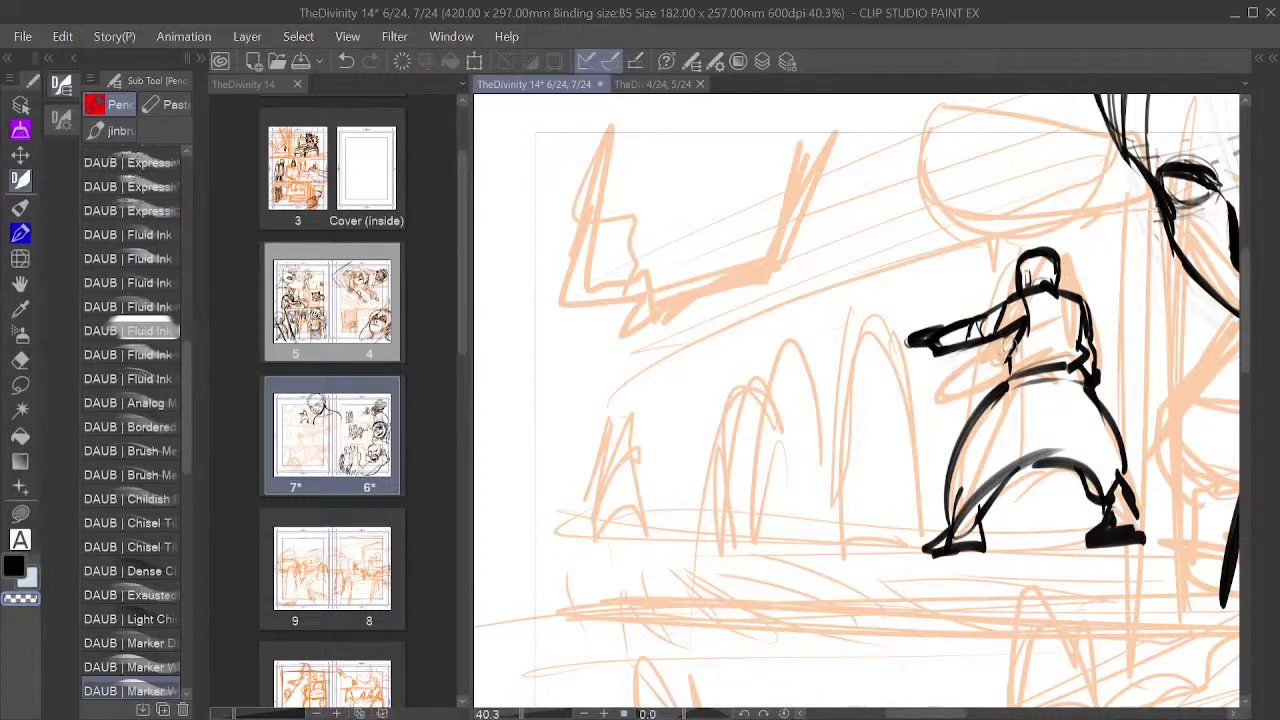
key(c)
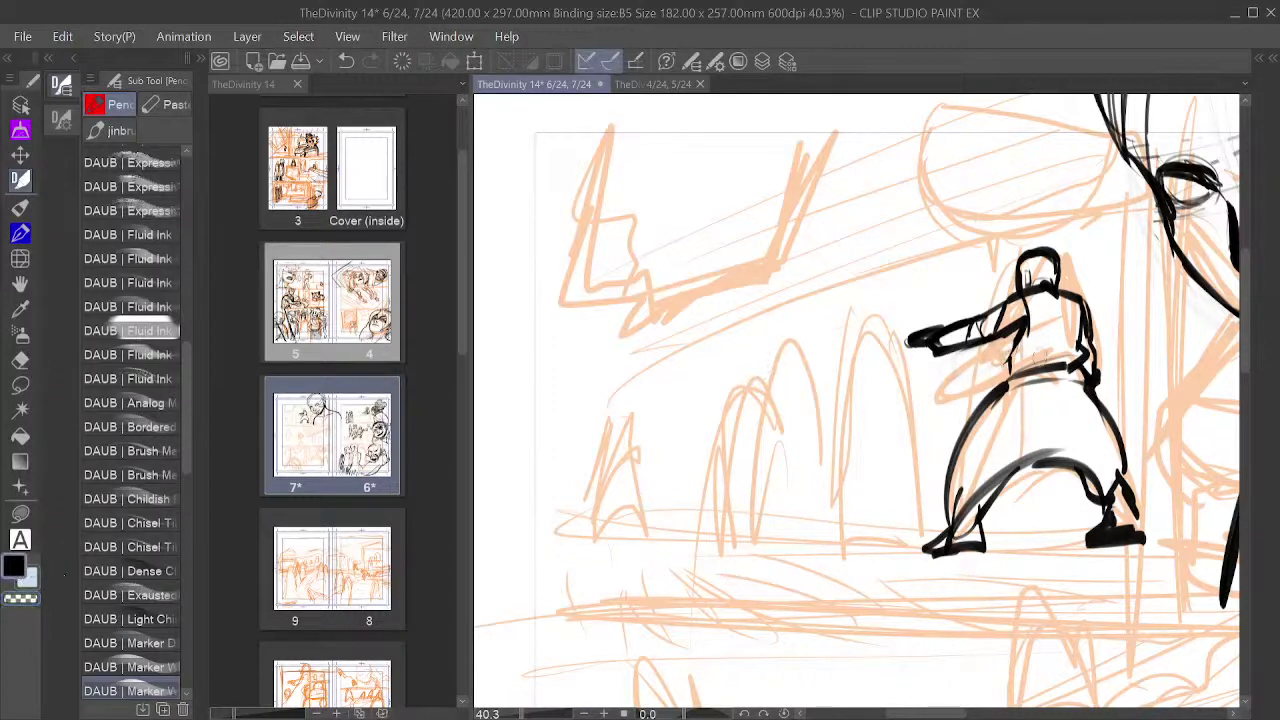
drag(1002, 338, 1009, 380)
mouse_move(1017, 262)
mouse_down()
mouse_move(1020, 292)
mouse_move(1054, 246)
mouse_move(1062, 260)
mouse_up()
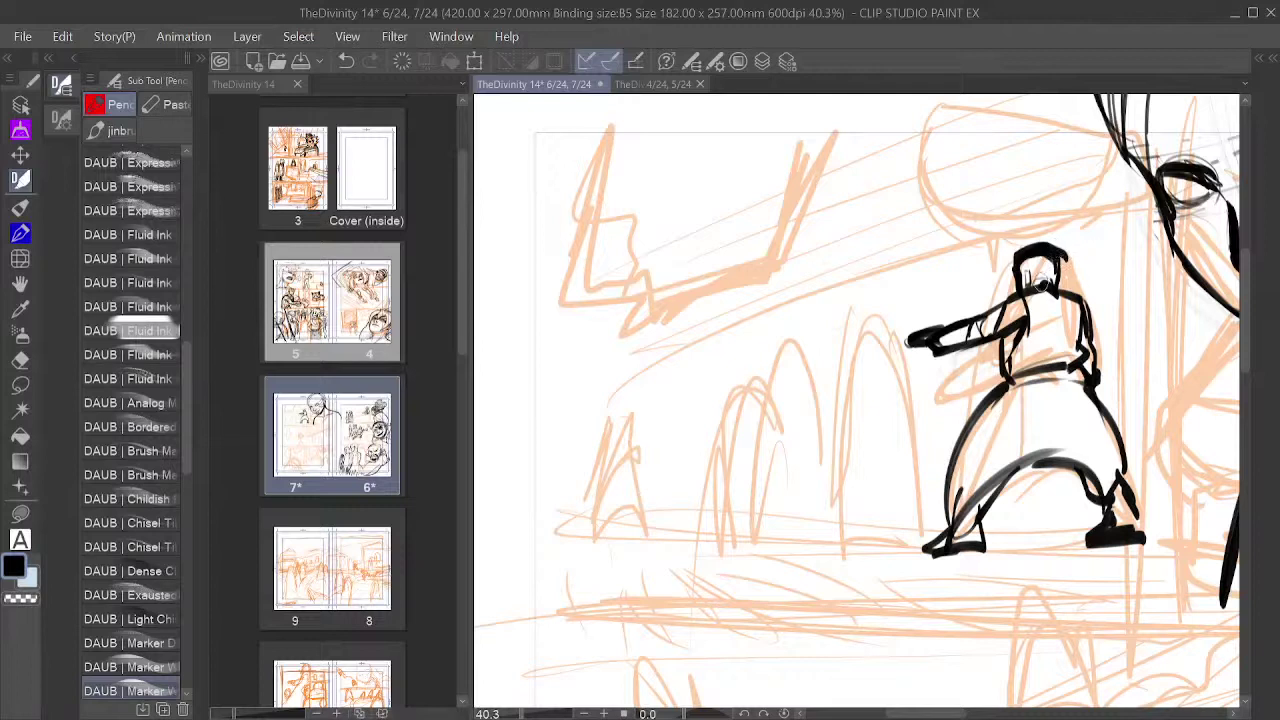
key(ctrl+z)
key(ctrl+z)
key(ctrl+z)
key(ctrl+z)
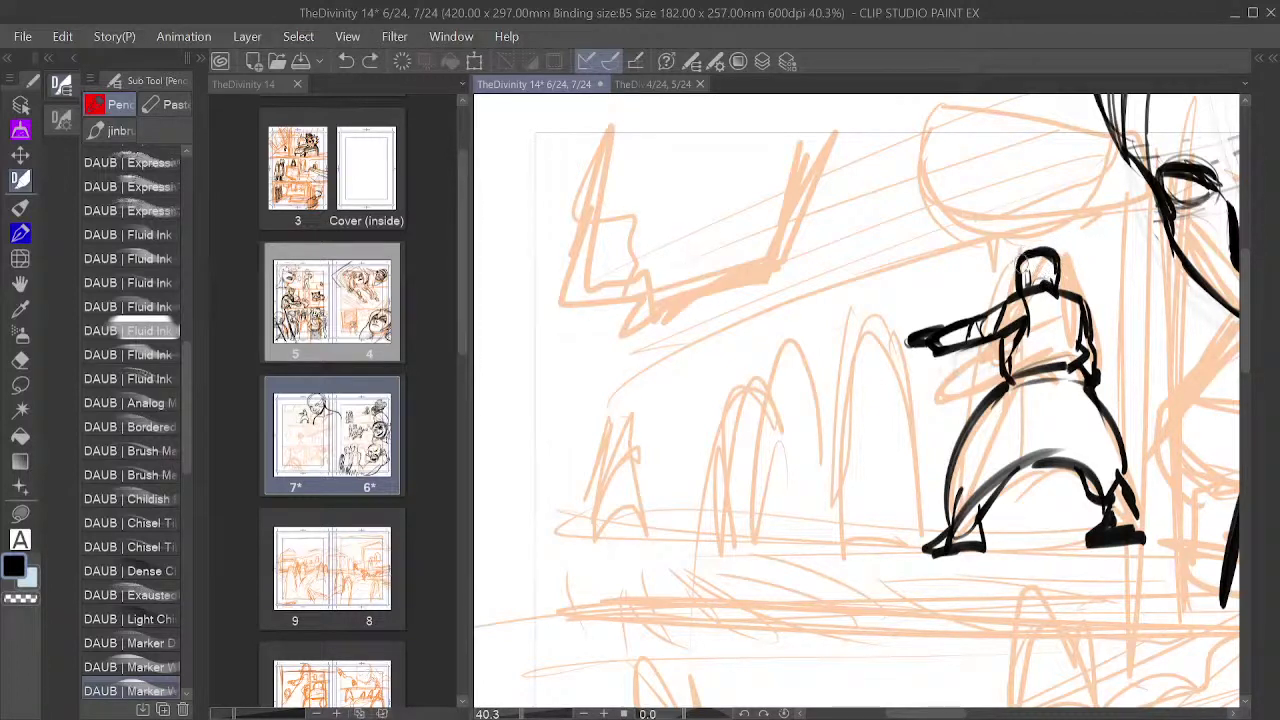
key(ctrl+z)
Step: Erase the small figure's head and redraw it rounder and leaning further forward
mouse_move(1018, 289)
mouse_down()
mouse_move(1018, 262)
mouse_move(1057, 270)
mouse_move(1022, 256)
mouse_move(1040, 252)
mouse_move(1052, 272)
mouse_move(1062, 262)
mouse_move(1026, 258)
mouse_up()
click(20, 598)
click(14, 567)
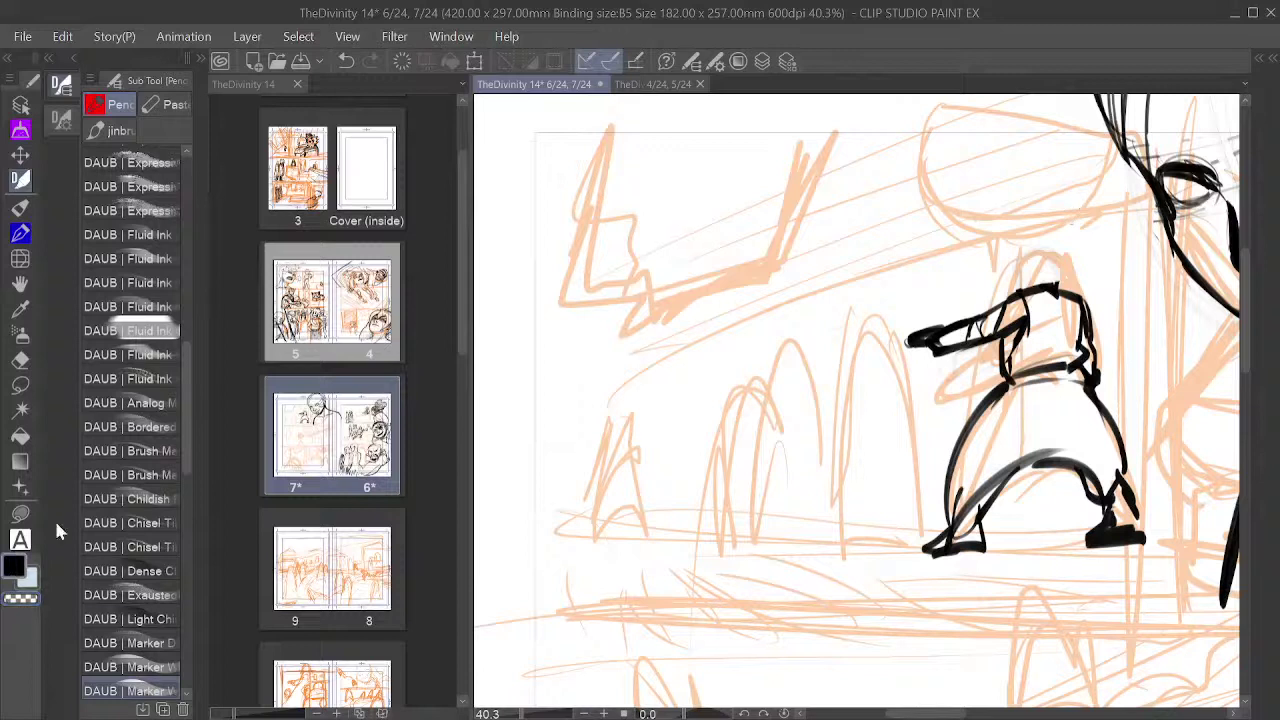
mouse_move(1018, 306)
mouse_down()
mouse_move(1004, 262)
mouse_move(1030, 248)
mouse_move(1050, 262)
mouse_move(1022, 288)
mouse_move(1044, 272)
mouse_move(1032, 250)
mouse_move(1013, 290)
mouse_up()
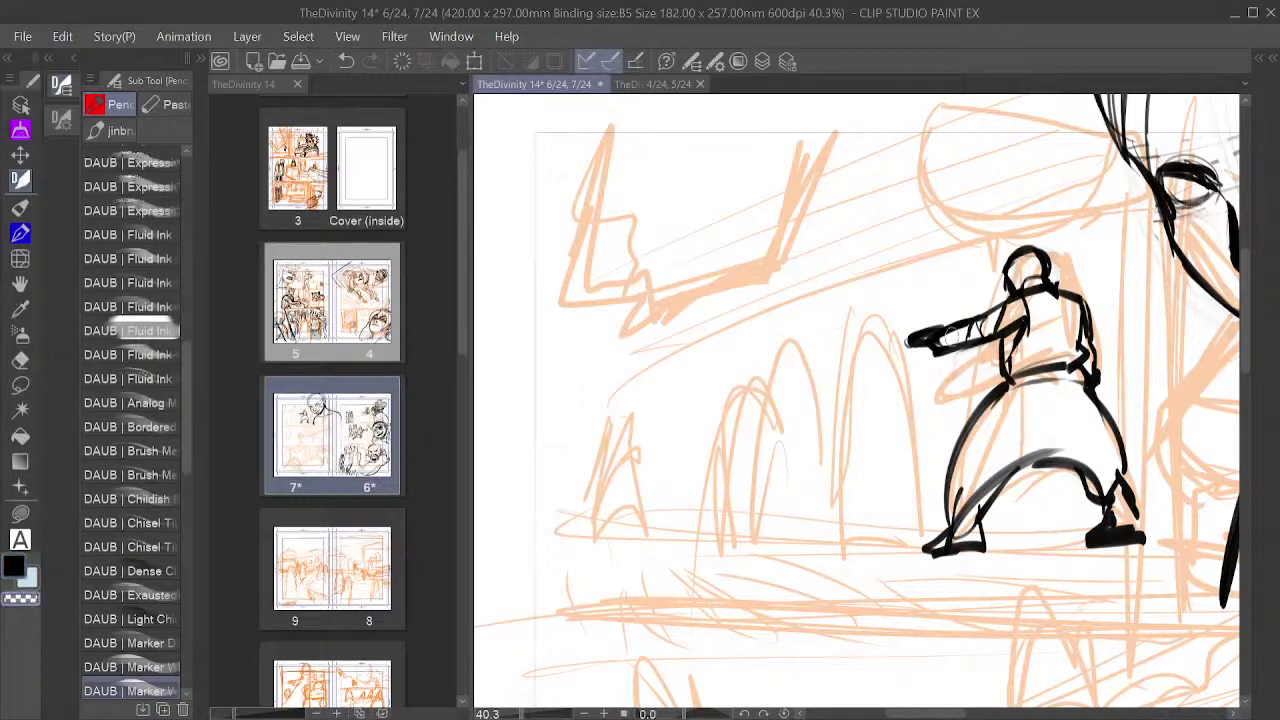
Step: Erase the small figure's straight outstretched arm and redraw it reaching forward and down from the shoulder, ending in a dark hand
mouse_move(968, 314)
mouse_down()
mouse_move(947, 352)
mouse_move(949, 320)
mouse_move(934, 358)
mouse_move(914, 330)
mouse_move(907, 345)
mouse_move(934, 331)
mouse_move(940, 359)
mouse_move(980, 320)
mouse_up()
click(15, 567)
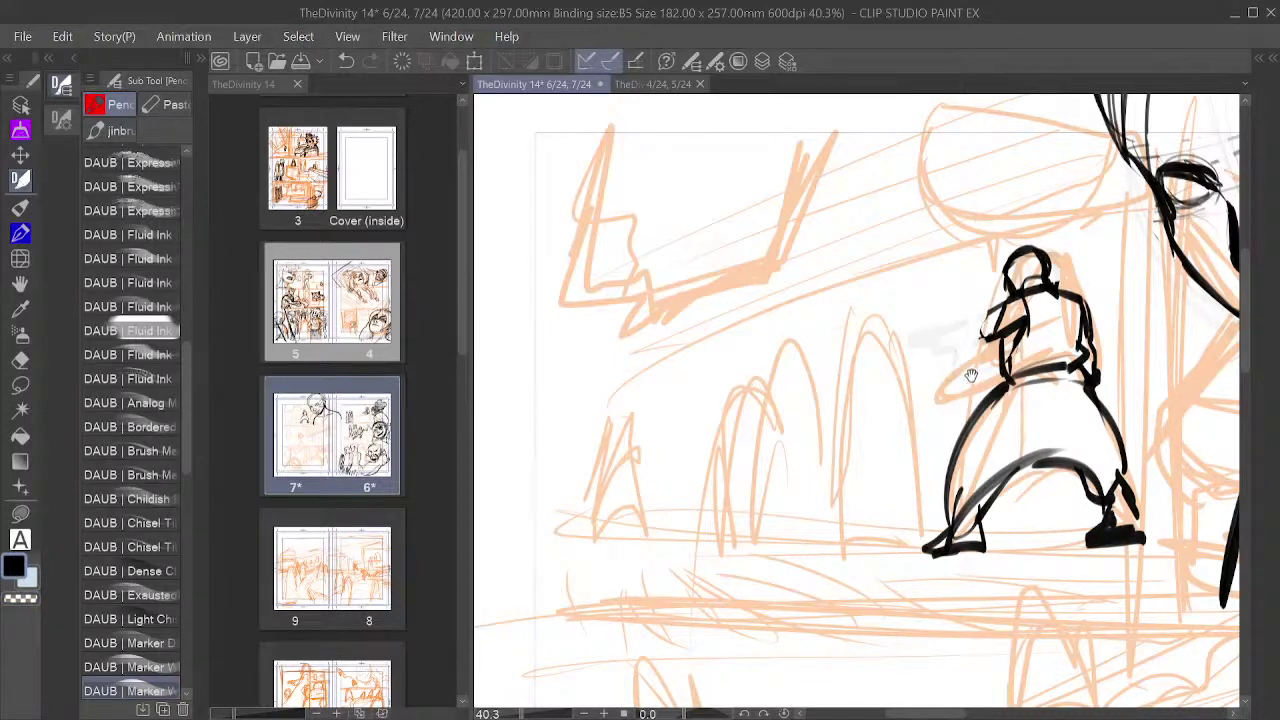
drag(986, 337, 974, 374)
key(ctrl+z)
key(minus)
key(minus)
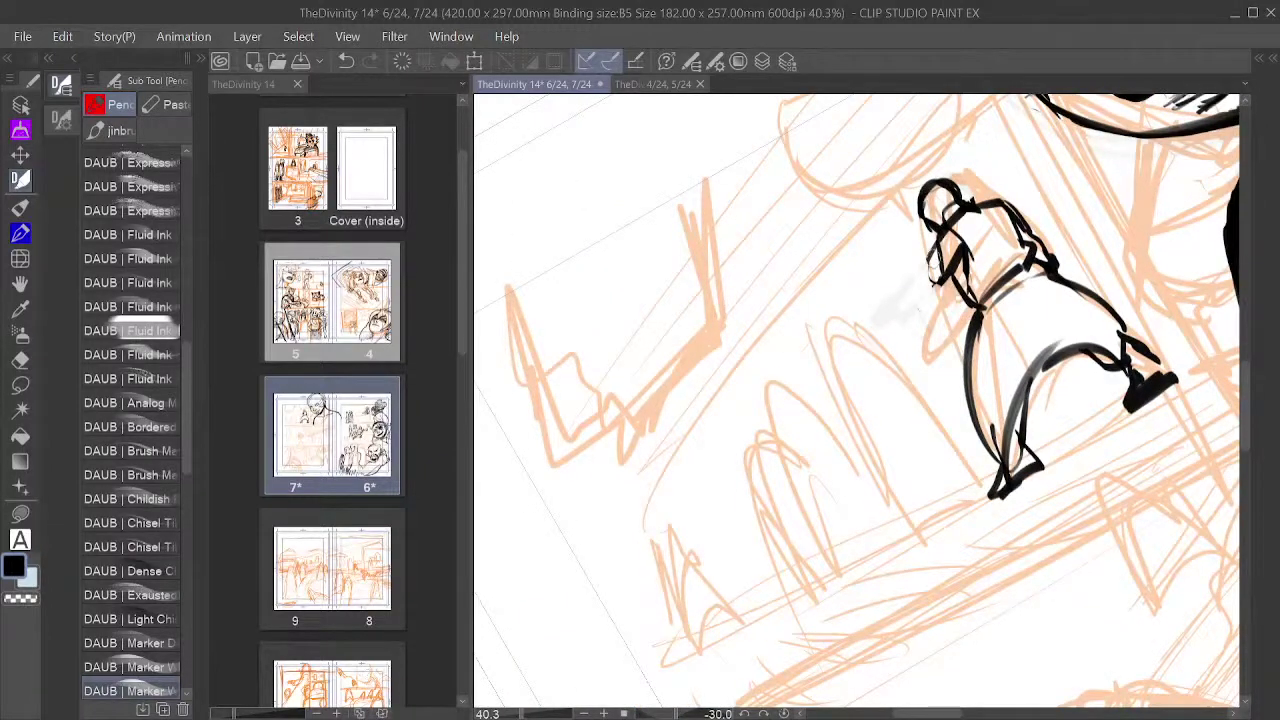
mouse_move(924, 258)
mouse_down()
mouse_move(863, 308)
mouse_move(915, 256)
mouse_move(933, 268)
mouse_move(882, 298)
mouse_move(1031, 232)
mouse_move(908, 268)
mouse_move(956, 231)
mouse_up()
Step: Trim the overlapping strokes along the small figure's redrawn arm
click(20, 598)
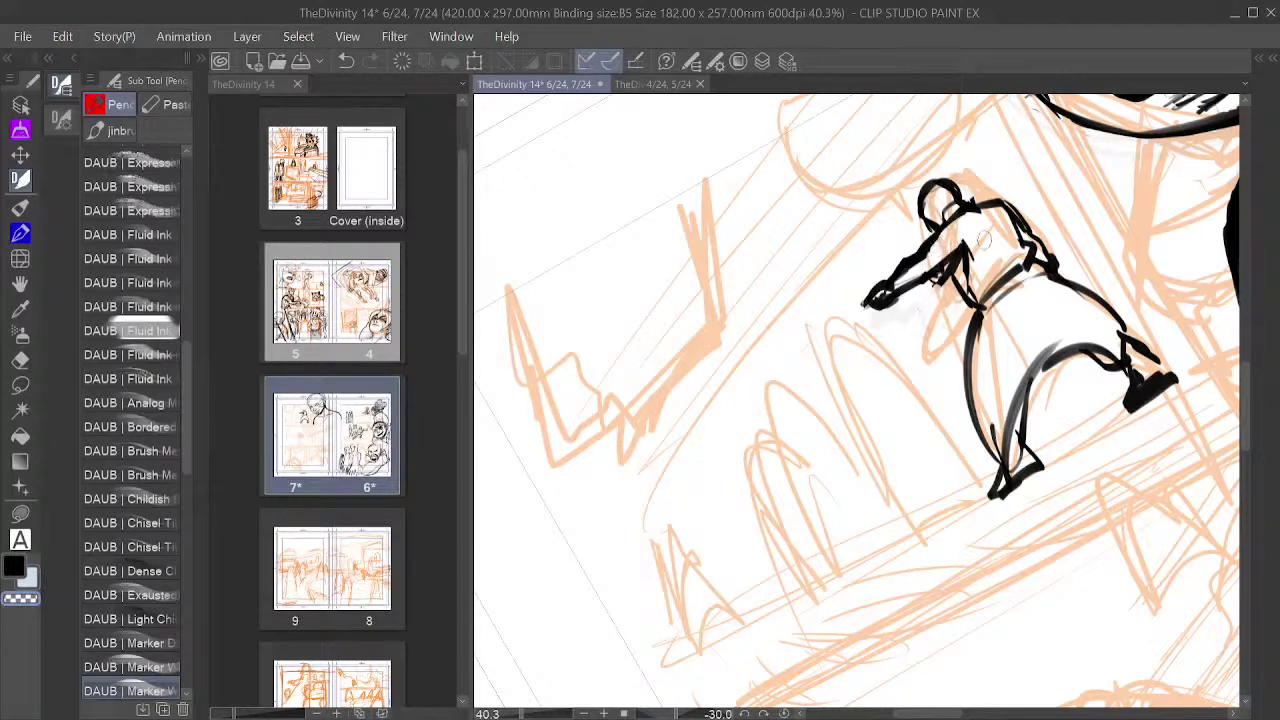
mouse_move(938, 256)
mouse_down()
mouse_move(967, 239)
mouse_move(920, 266)
mouse_up()
scroll(1004, 305, down, 2)
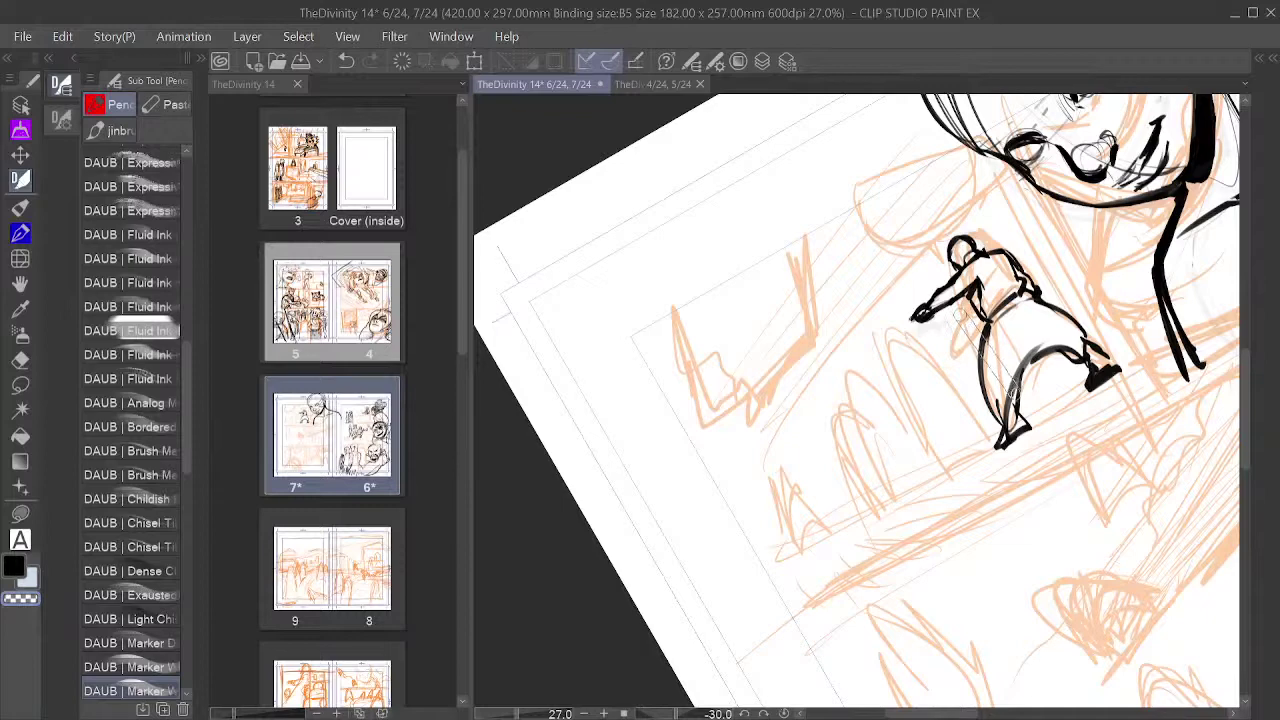
Step: Ink the pointing man's tunic hem, legs and knee details inside his wide outer silhouette
key(^)
key(^)
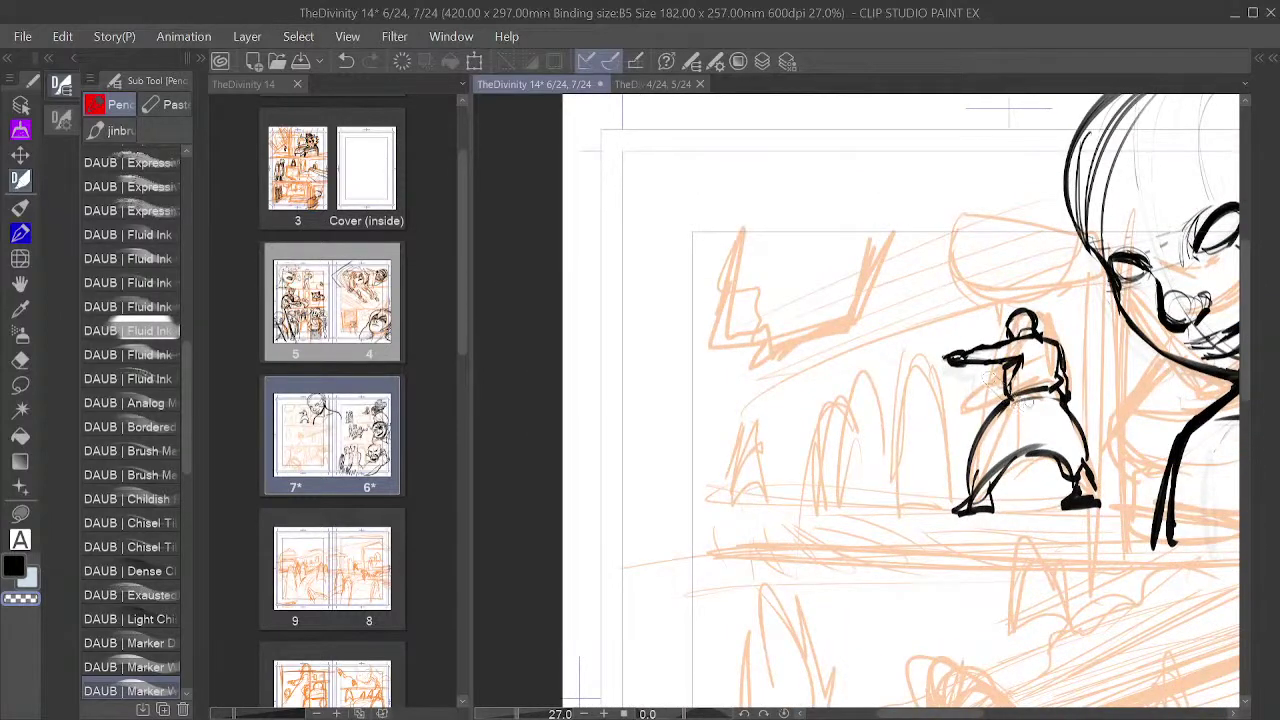
mouse_move(1164, 436)
mouse_down()
mouse_move(1026, 368)
mouse_move(996, 414)
mouse_up()
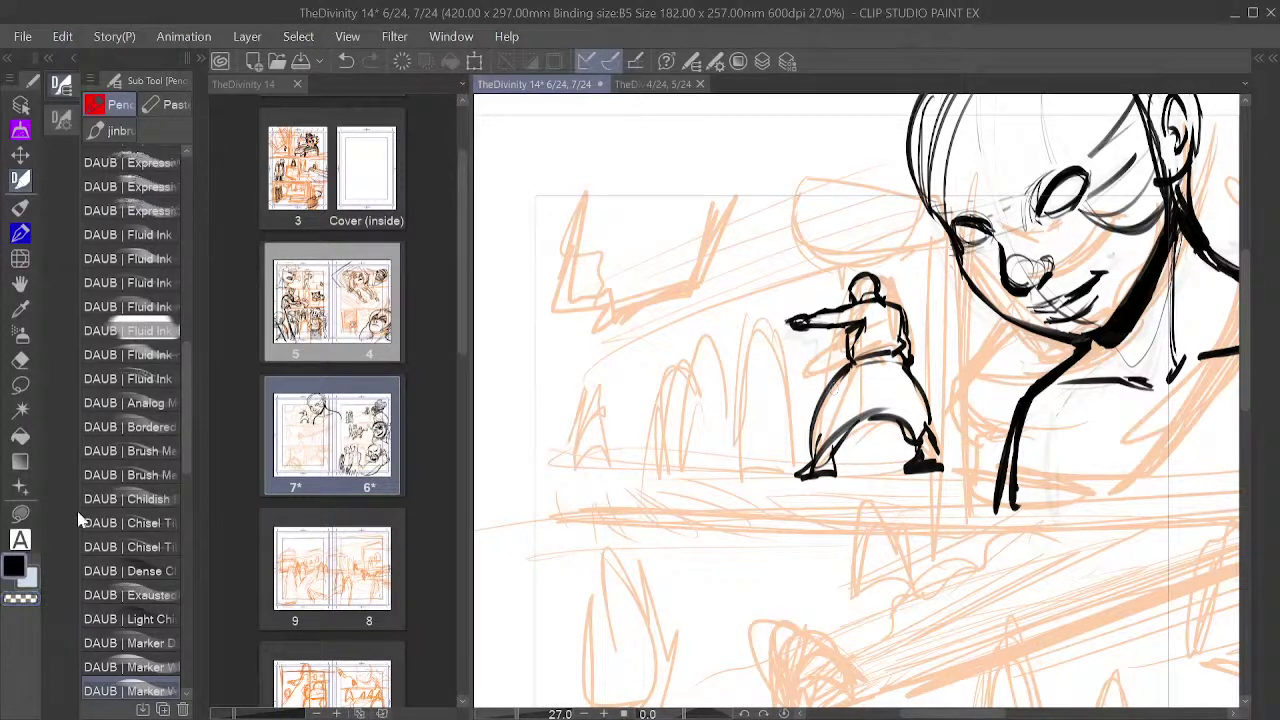
mouse_move(864, 362)
mouse_down()
mouse_move(851, 397)
mouse_move(910, 393)
mouse_move(852, 399)
mouse_move(817, 472)
mouse_up()
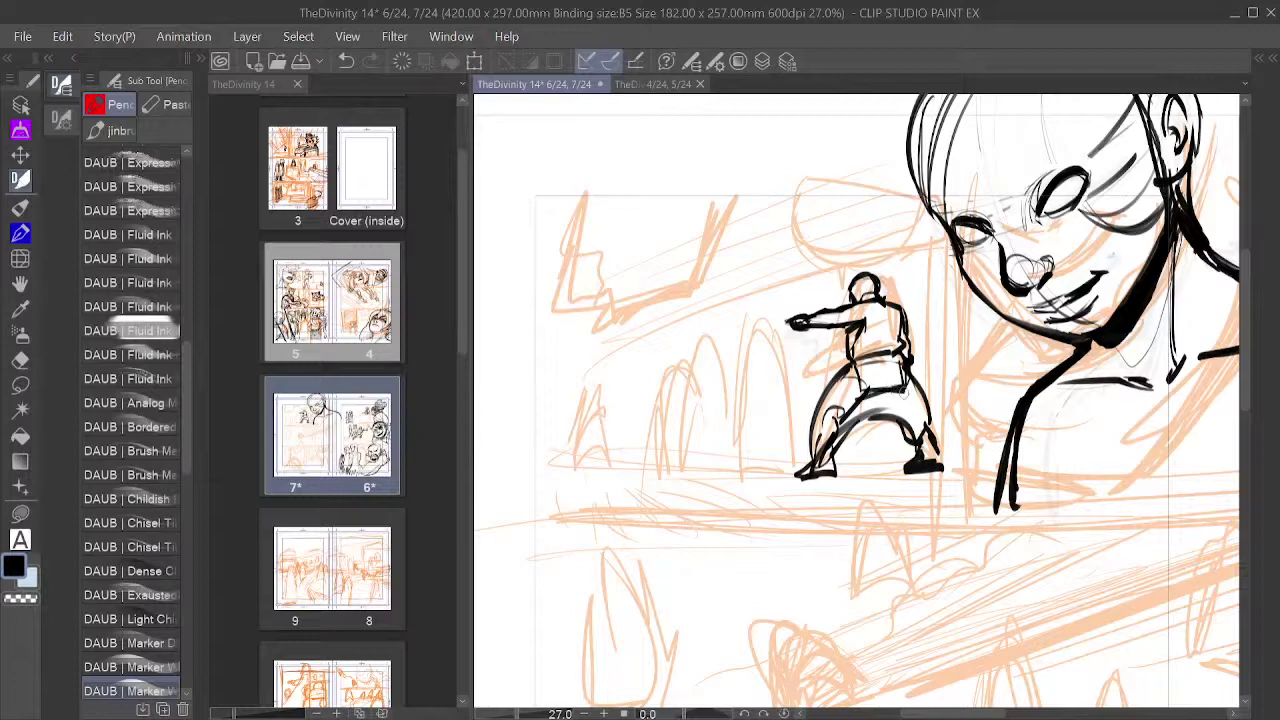
drag(882, 386, 906, 422)
mouse_move(908, 364)
mouse_down()
mouse_move(923, 414)
mouse_move(898, 430)
mouse_move(930, 444)
mouse_up()
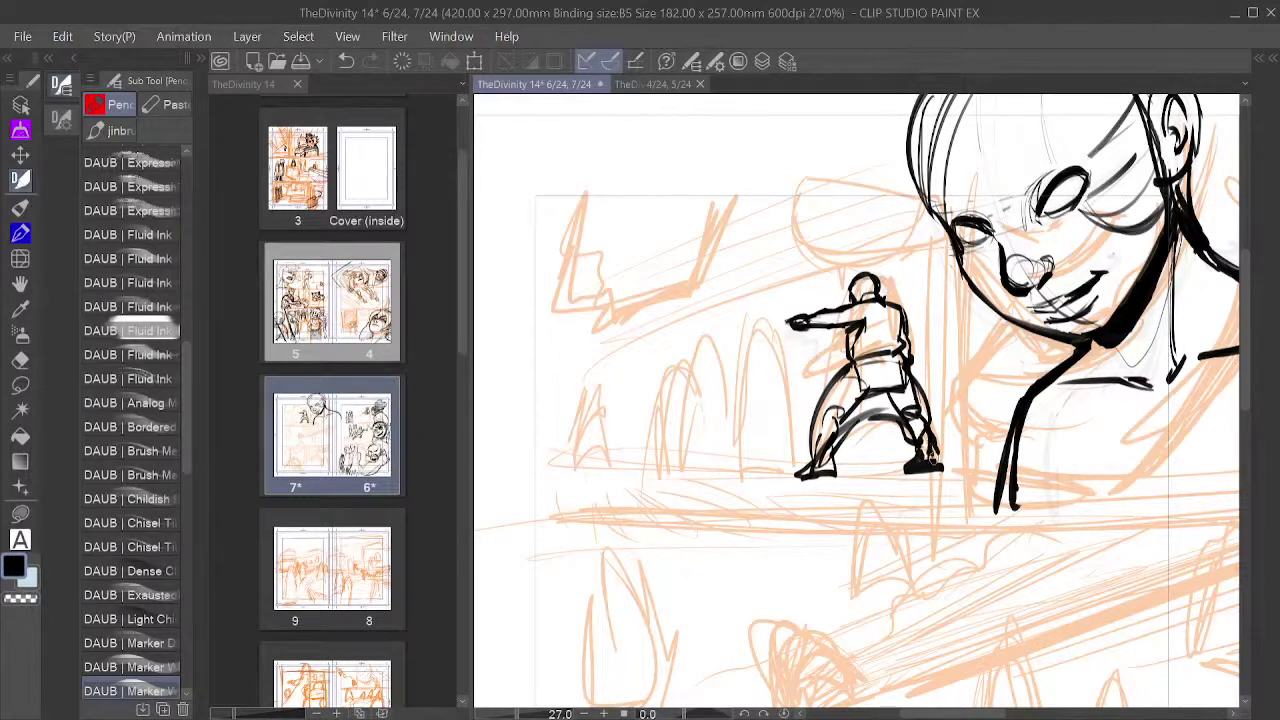
Step: Erase the leftover arched line between the pointing man's legs using the transparent colour
click(24, 600)
drag(860, 434, 867, 413)
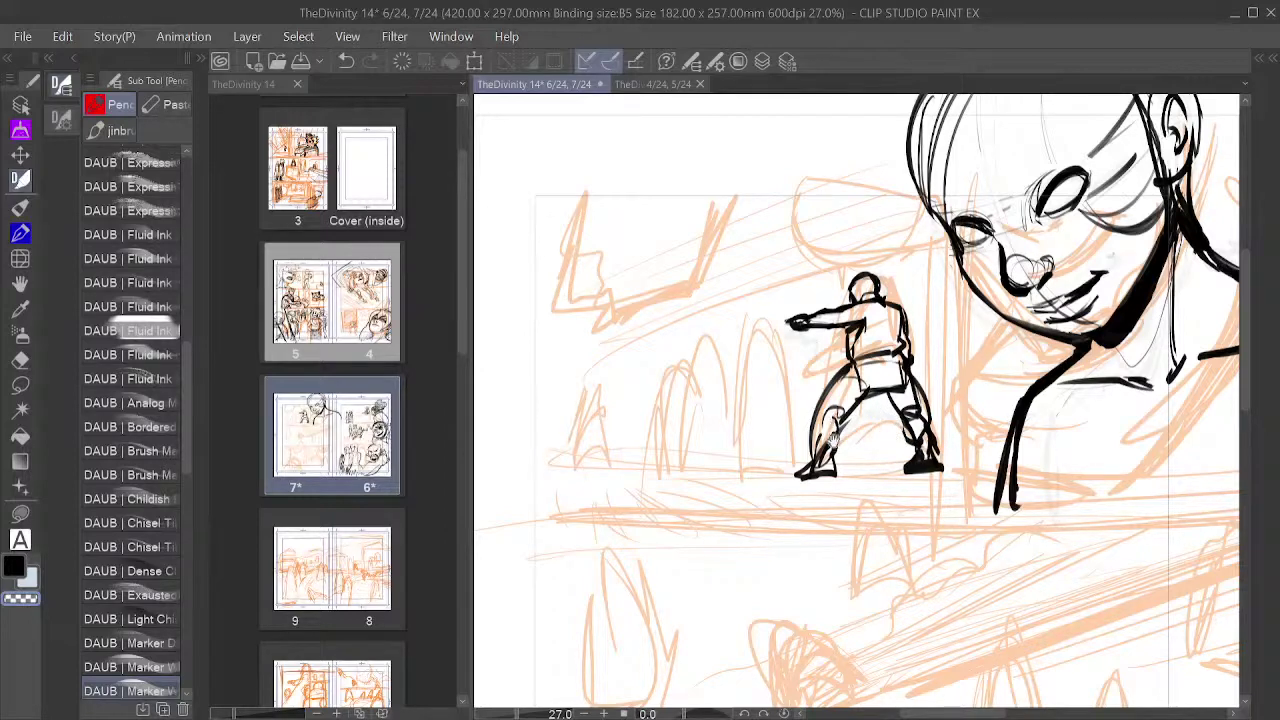
drag(833, 441, 933, 456)
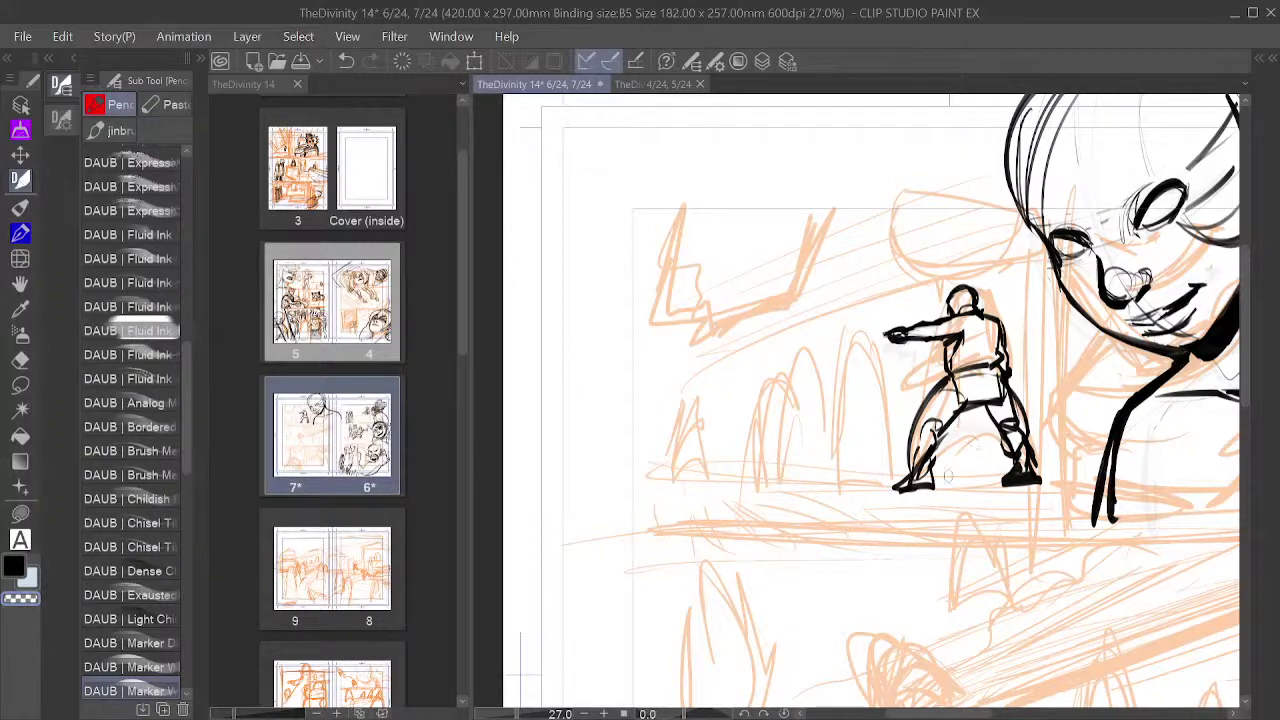
Step: Ink a cloaked figure with a small head and curved hem in front of the pointing man's hand
scroll(948, 476, up, 3)
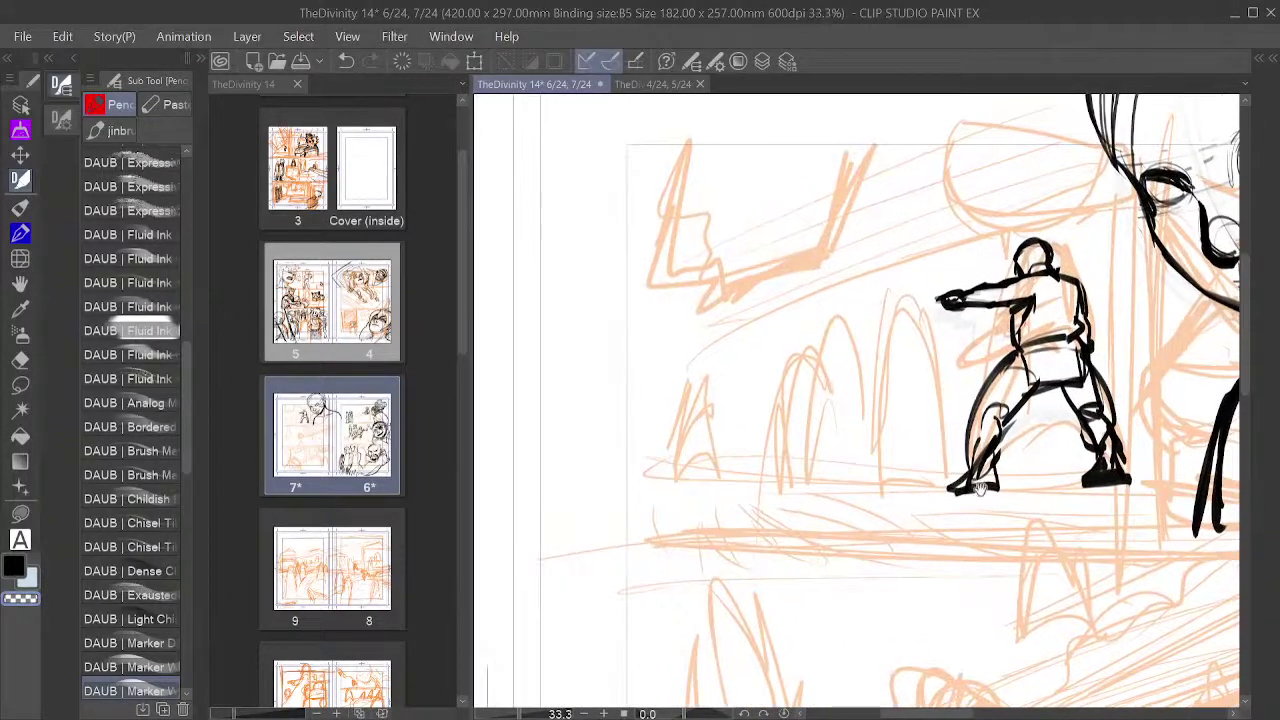
scroll(978, 488, up, 1)
drag(1014, 460, 927, 504)
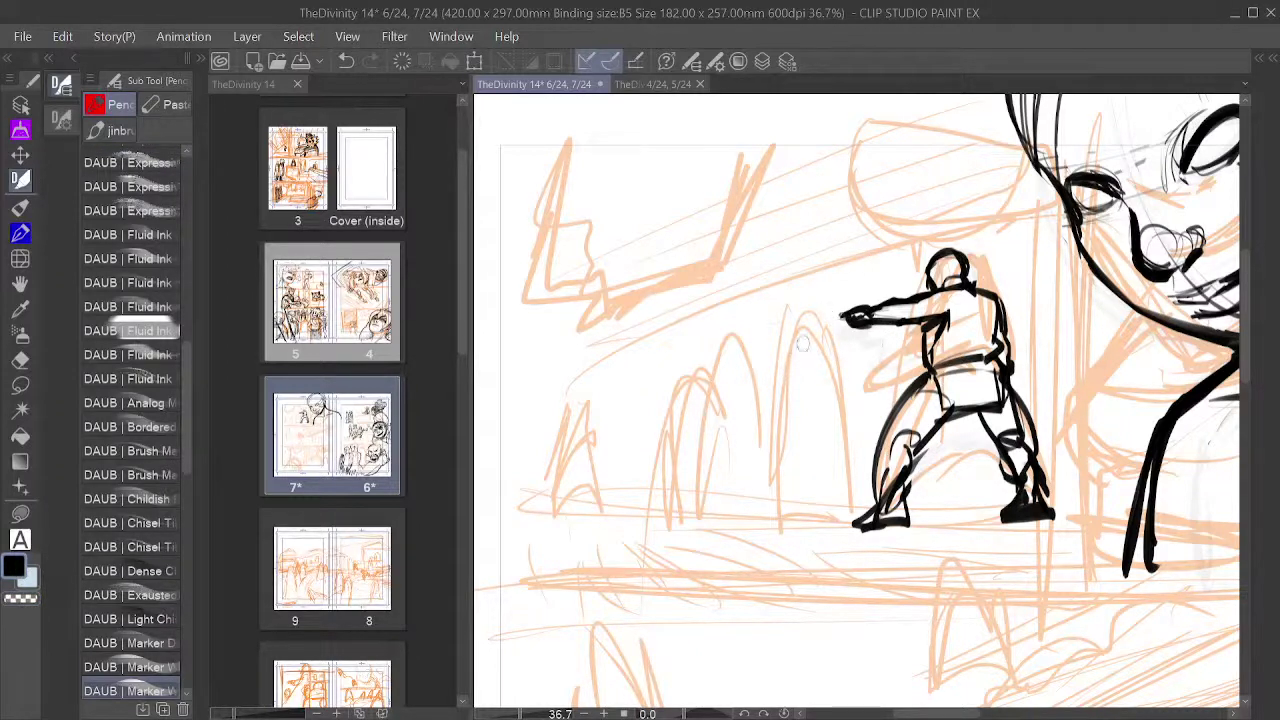
drag(795, 346, 823, 333)
key(ctrl+z)
mouse_move(790, 348)
mouse_down()
mouse_move(813, 330)
mouse_move(800, 348)
mouse_move(818, 343)
mouse_move(832, 359)
mouse_move(785, 367)
mouse_move(812, 336)
mouse_move(830, 410)
mouse_move(804, 344)
mouse_move(780, 486)
mouse_move(832, 384)
mouse_move(850, 484)
mouse_up()
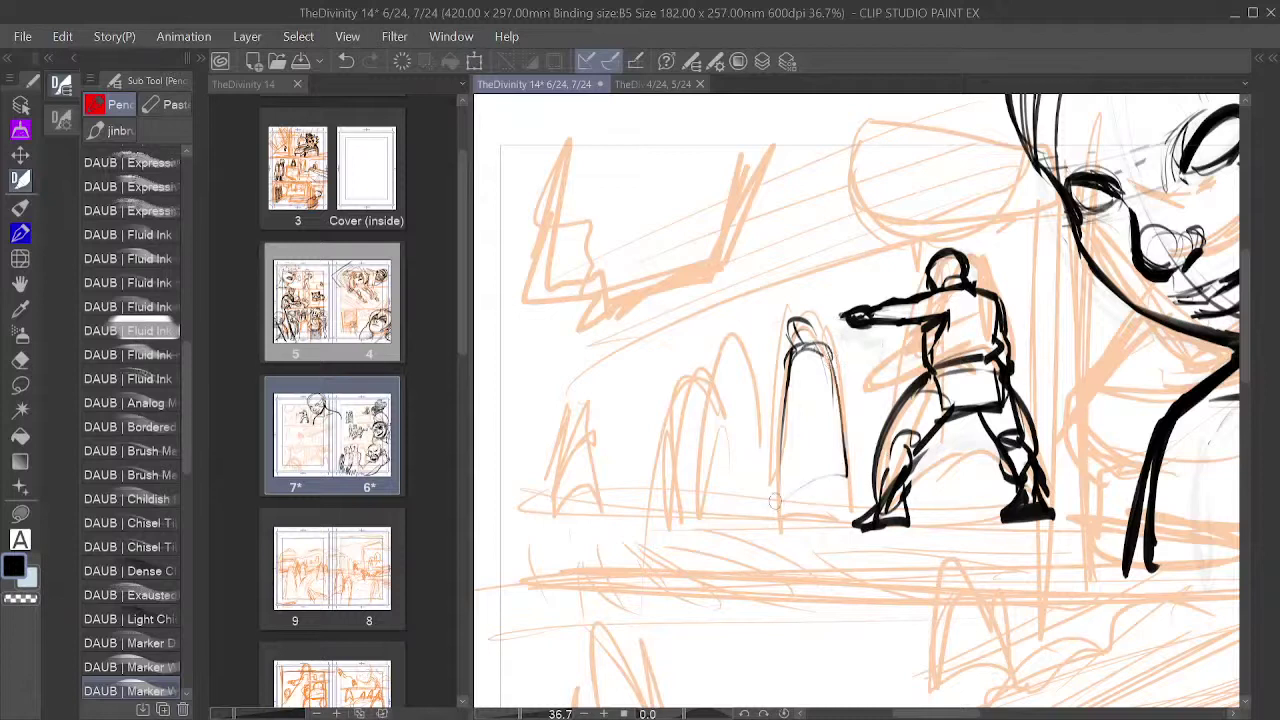
mouse_move(770, 440)
mouse_down()
mouse_move(768, 514)
mouse_move(852, 482)
mouse_move(839, 514)
mouse_up()
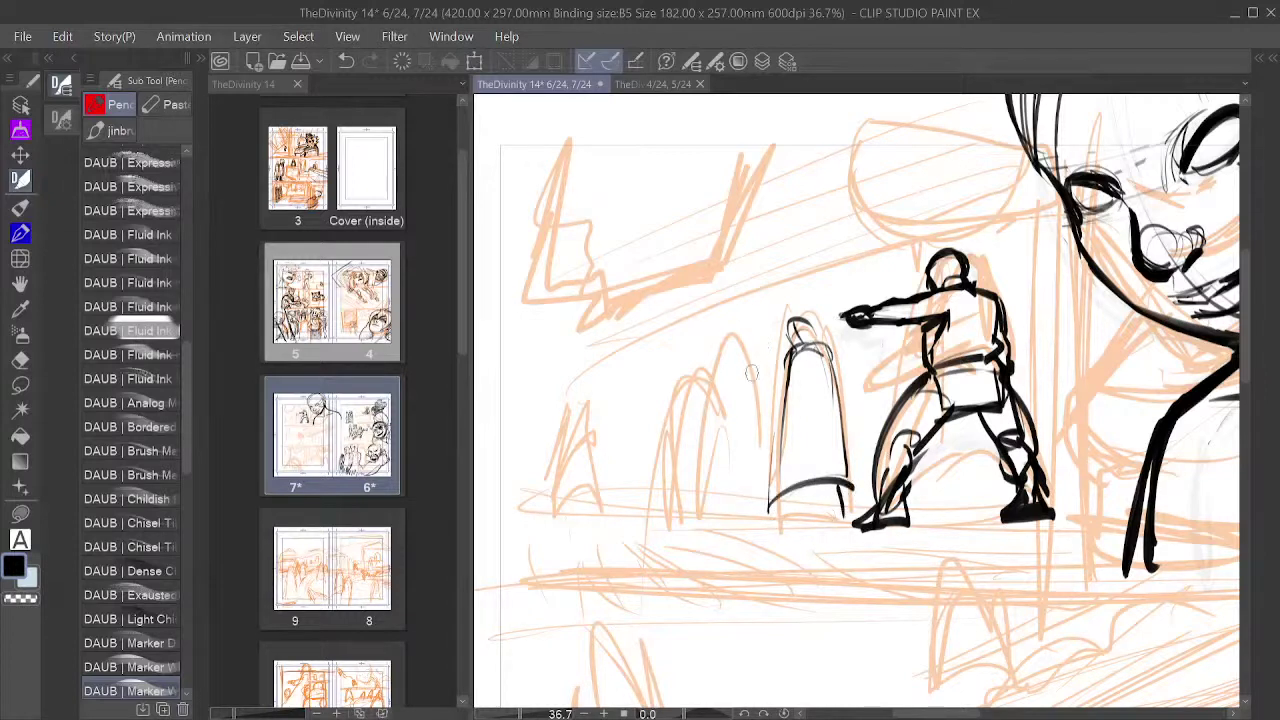
Step: Ink two more cloaked figures with heads and hems overlapping behind the first one
mouse_move(760, 367)
mouse_down()
mouse_move(749, 331)
mouse_move(735, 369)
mouse_move(745, 332)
mouse_move(737, 369)
mouse_move(766, 344)
mouse_move(755, 334)
mouse_move(751, 364)
mouse_move(768, 360)
mouse_move(737, 369)
mouse_move(749, 428)
mouse_move(782, 392)
mouse_move(720, 480)
mouse_up()
key(ctrl+z)
key(ctrl+z)
key(ctrl+z)
key(ctrl+z)
key(ctrl+z)
mouse_move(738, 408)
mouse_down()
mouse_move(722, 500)
mouse_move(772, 500)
mouse_up()
mouse_move(742, 380)
mouse_down()
mouse_move(724, 352)
mouse_move(738, 358)
mouse_move(701, 446)
mouse_move(696, 508)
mouse_move(726, 500)
mouse_up()
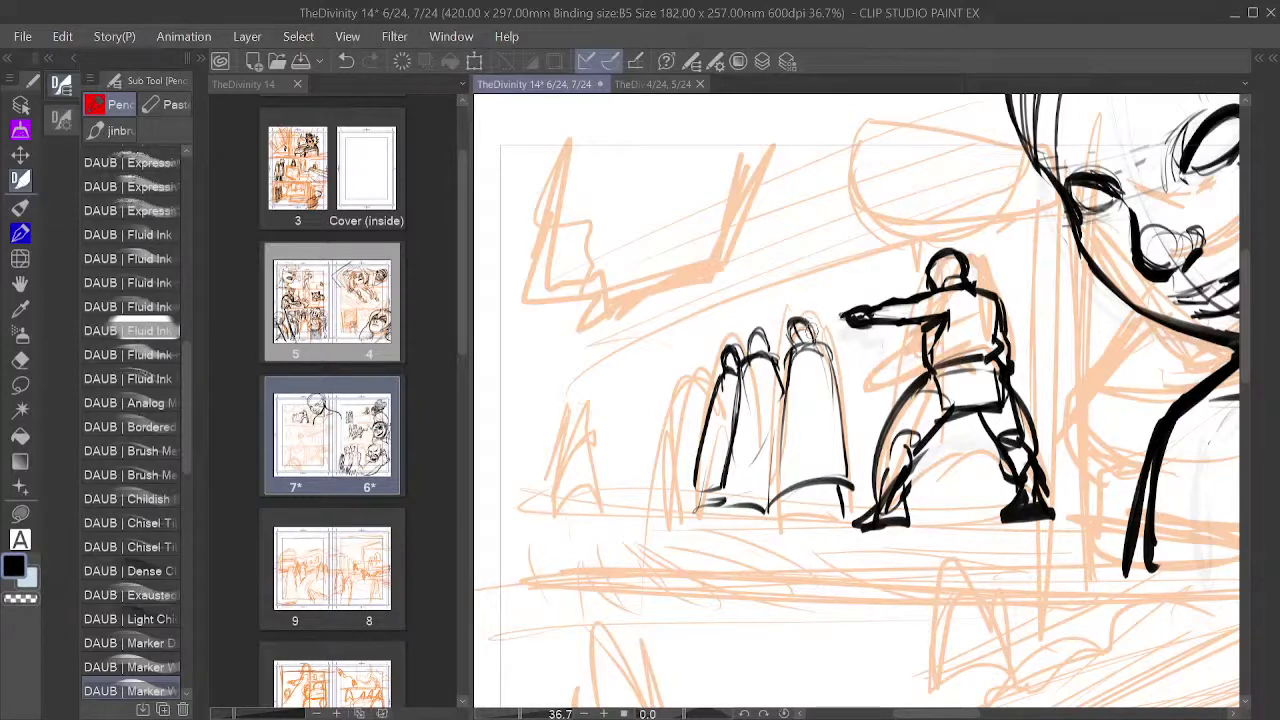
Step: Sketch the torso, waist and curved tunic hem inside the cloaked figure nearest the pointing man
drag(806, 325, 814, 337)
drag(838, 388, 793, 440)
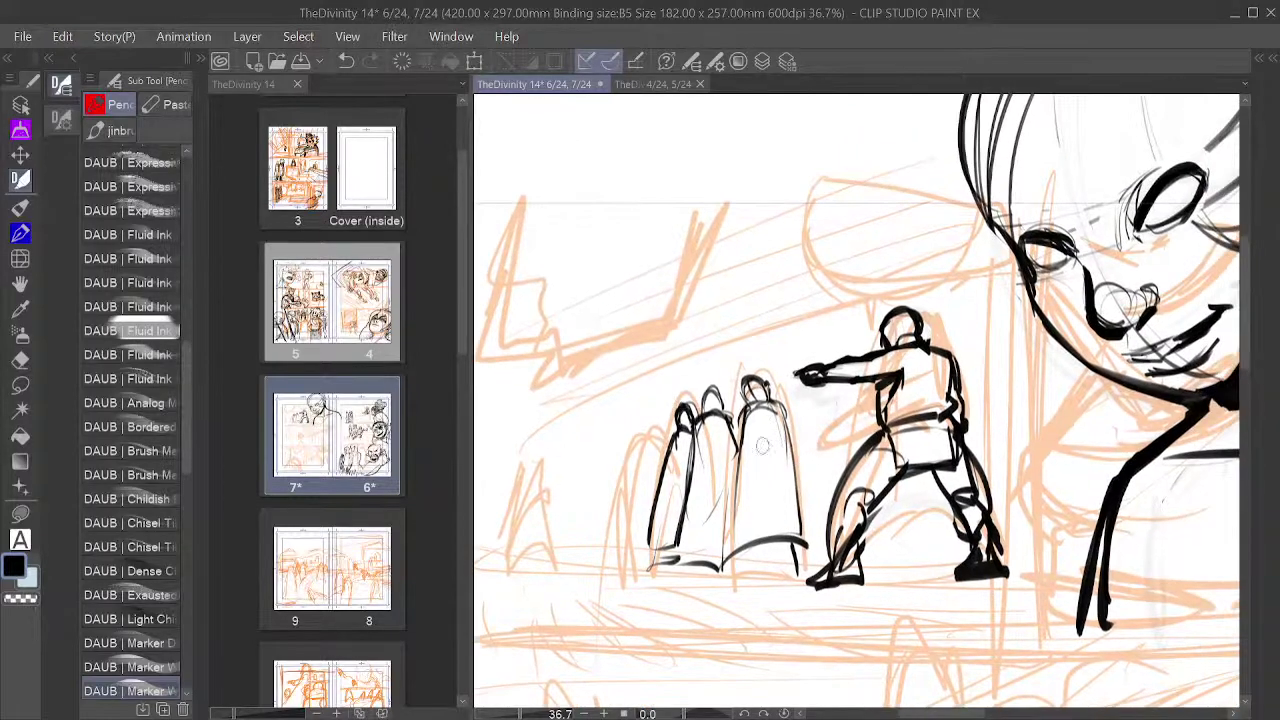
mouse_move(995, 426)
mouse_down()
mouse_move(1024, 421)
mouse_move(1011, 500)
mouse_move(1088, 451)
mouse_up()
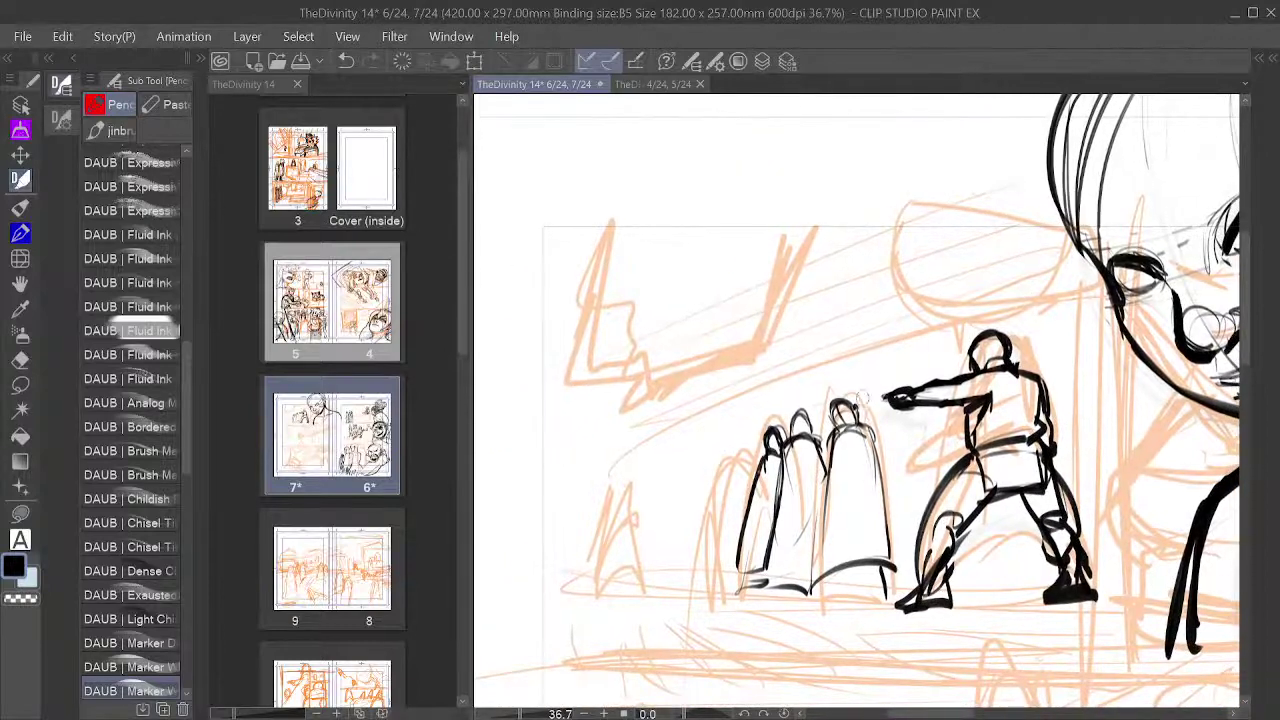
scroll(869, 435, up, 1)
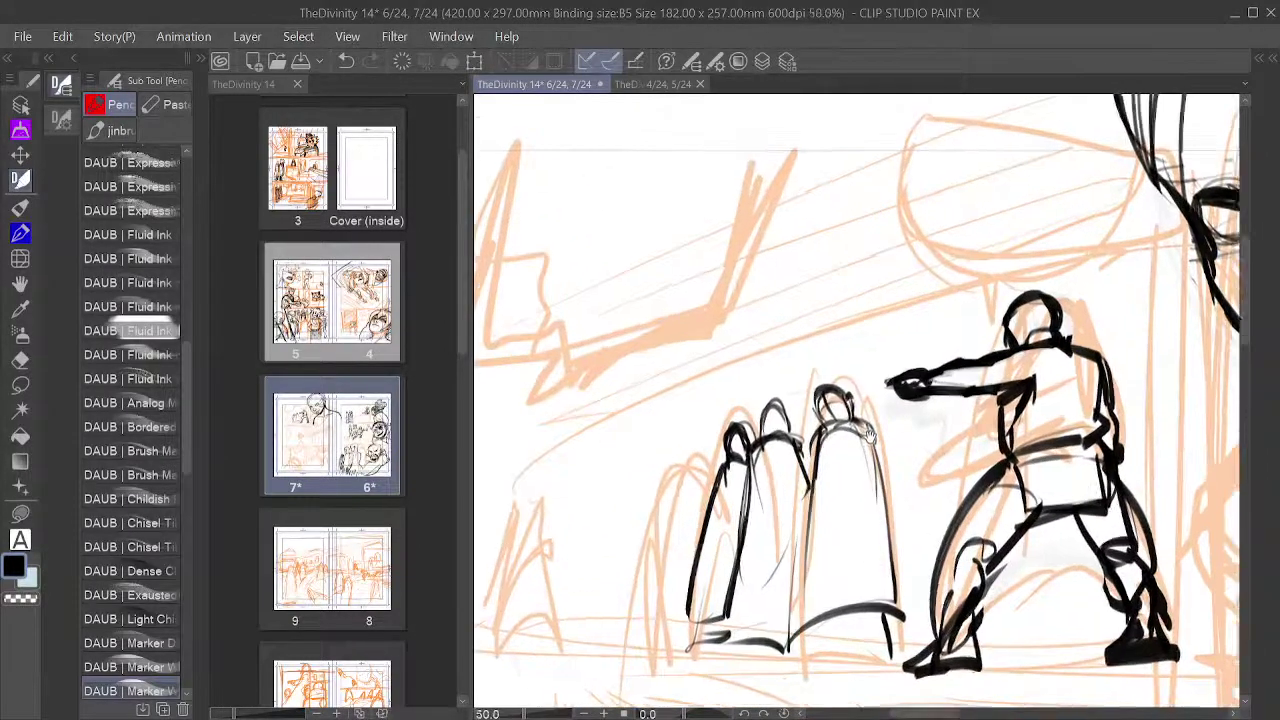
scroll(869, 435, up, 1)
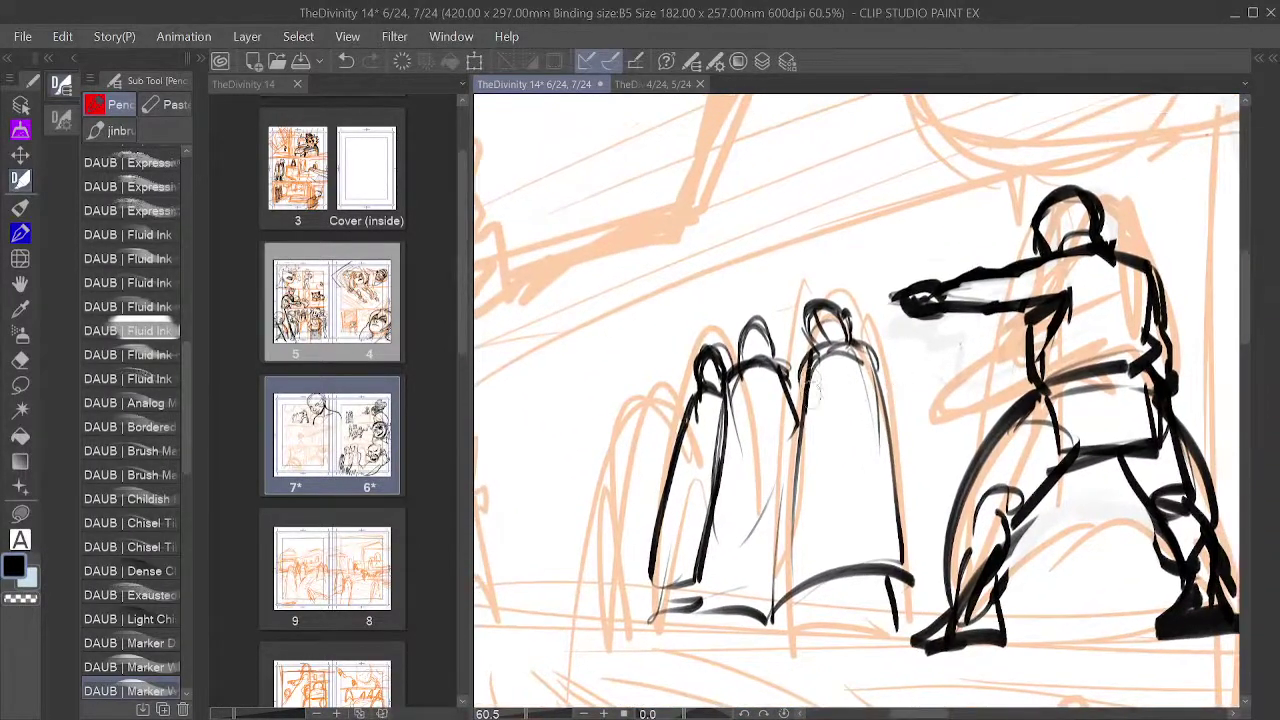
mouse_move(804, 382)
mouse_down()
mouse_move(849, 374)
mouse_move(810, 408)
mouse_move(811, 383)
mouse_move(820, 419)
mouse_up()
mouse_move(866, 358)
mouse_down()
mouse_move(869, 411)
mouse_move(848, 414)
mouse_up()
drag(810, 388, 821, 418)
mouse_move(876, 354)
mouse_down()
mouse_move(870, 438)
mouse_move(866, 415)
mouse_move(815, 458)
mouse_up()
drag(878, 408, 873, 462)
drag(873, 462, 818, 468)
mouse_move(876, 434)
mouse_down()
mouse_move(884, 484)
mouse_move(816, 492)
mouse_move(848, 508)
mouse_up()
drag(872, 466, 836, 506)
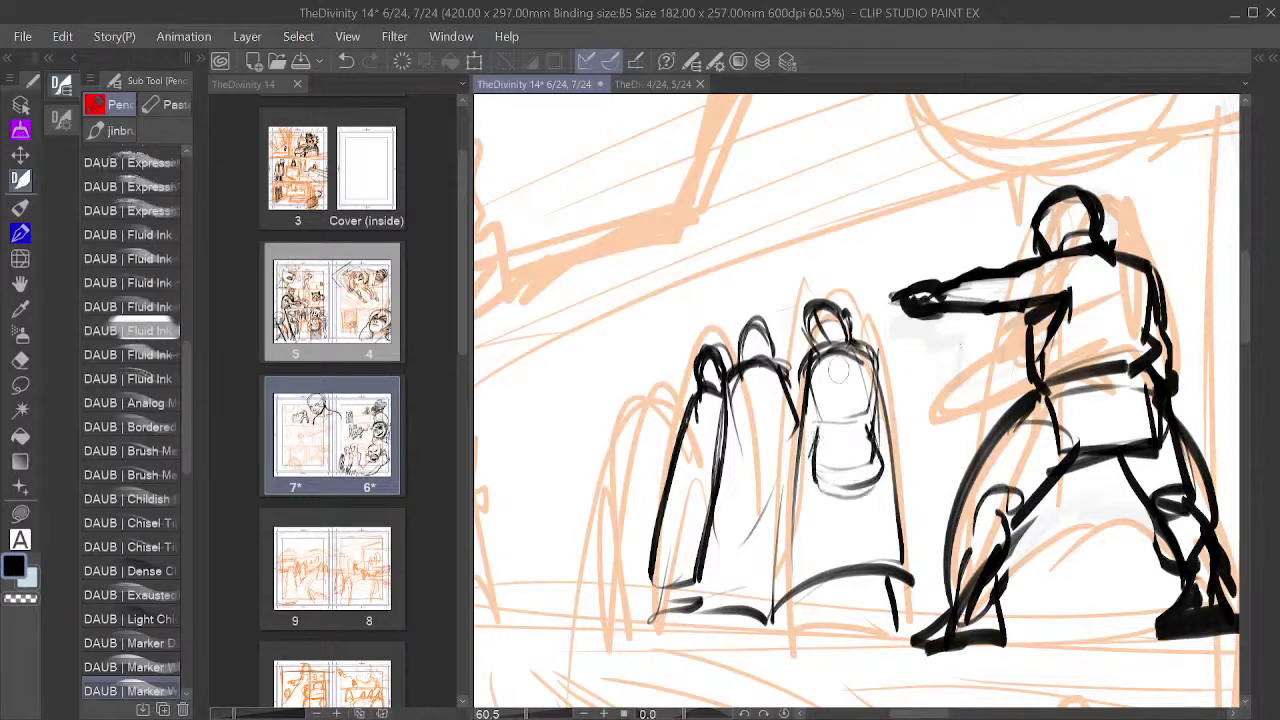
Step: Sketch the nearest cloaked figure's bent arm, hand and first thigh
drag(838, 362, 837, 444)
mouse_move(826, 362)
mouse_down()
mouse_move(814, 382)
mouse_move(832, 378)
mouse_move(813, 384)
mouse_move(841, 418)
mouse_move(820, 416)
mouse_move(844, 424)
mouse_move(811, 476)
mouse_up()
mouse_move(842, 424)
mouse_down()
mouse_move(801, 516)
mouse_move(804, 496)
mouse_up()
mouse_move(814, 446)
mouse_down()
mouse_move(796, 500)
mouse_move(814, 504)
mouse_move(804, 494)
mouse_move(818, 568)
mouse_up()
drag(855, 488, 830, 562)
drag(804, 496, 819, 573)
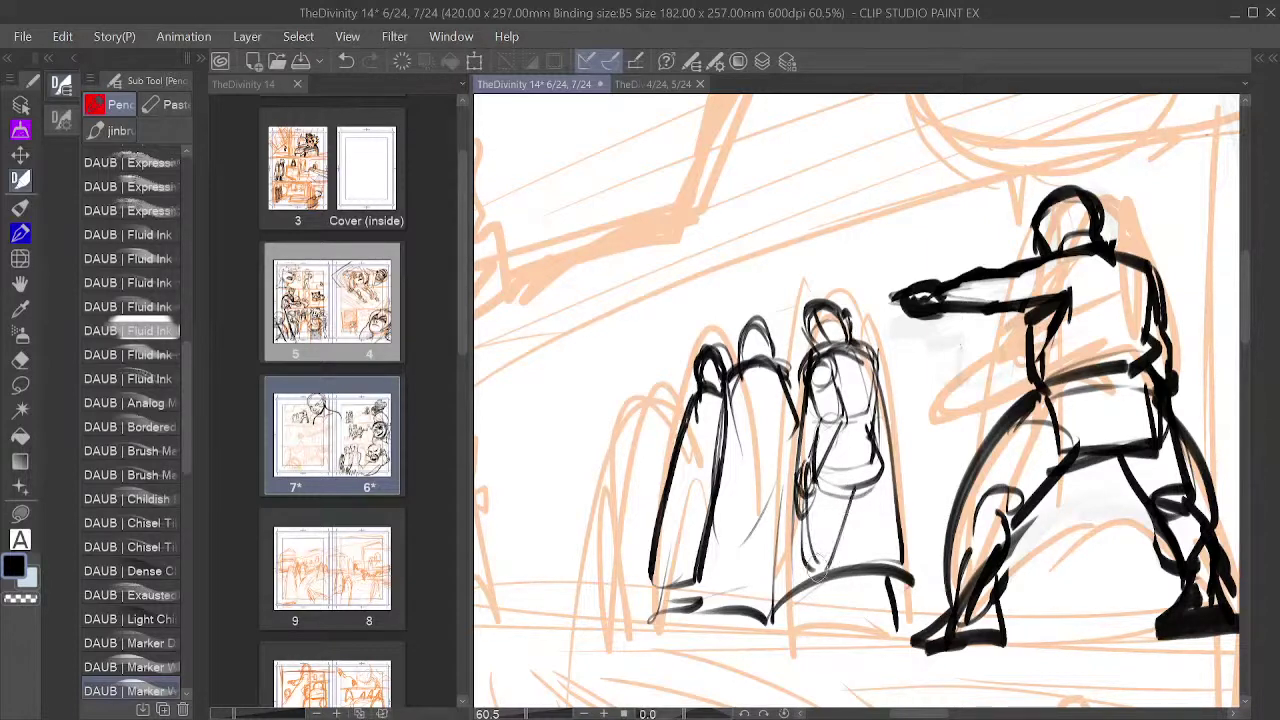
Step: Draw the lower leg and foot below the nearest cloaked figure's first thigh, extending past the cloak's hem
mouse_move(854, 491)
mouse_down()
mouse_move(817, 570)
mouse_move(821, 410)
mouse_move(798, 488)
mouse_up()
drag(826, 434, 792, 490)
mouse_move(812, 388)
mouse_down()
mouse_move(808, 464)
mouse_move(820, 472)
mouse_move(800, 494)
mouse_up()
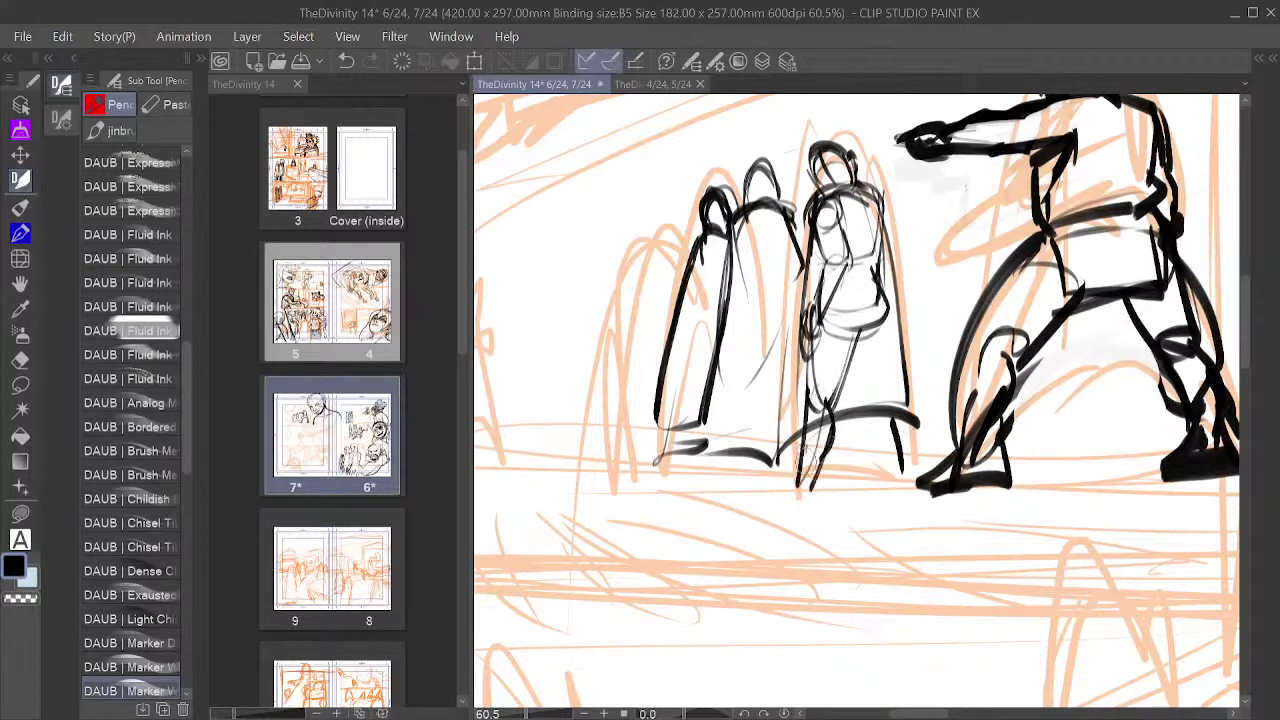
drag(822, 448, 812, 528)
mouse_move(806, 472)
mouse_down()
mouse_move(784, 514)
mouse_move(762, 517)
mouse_move(812, 517)
mouse_up()
drag(832, 456, 812, 496)
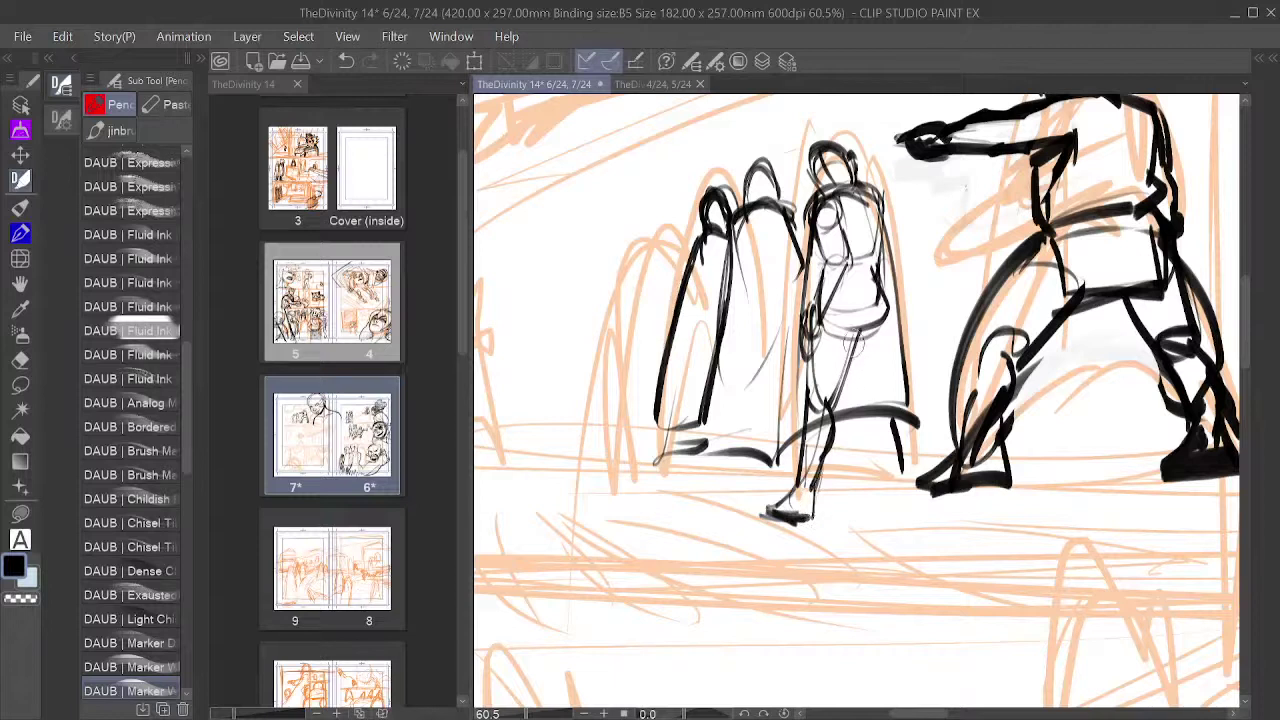
Step: Draw the nearest cloaked figure's second leg from the tunic hem down to the foot
drag(854, 338, 864, 398)
drag(886, 306, 884, 382)
drag(852, 335, 874, 452)
drag(866, 390, 898, 490)
mouse_move(868, 408)
mouse_down()
mouse_move(892, 512)
mouse_move(903, 496)
mouse_move(908, 511)
mouse_up()
mouse_move(890, 487)
mouse_down()
mouse_move(861, 500)
mouse_move(907, 510)
mouse_up()
drag(900, 464, 907, 508)
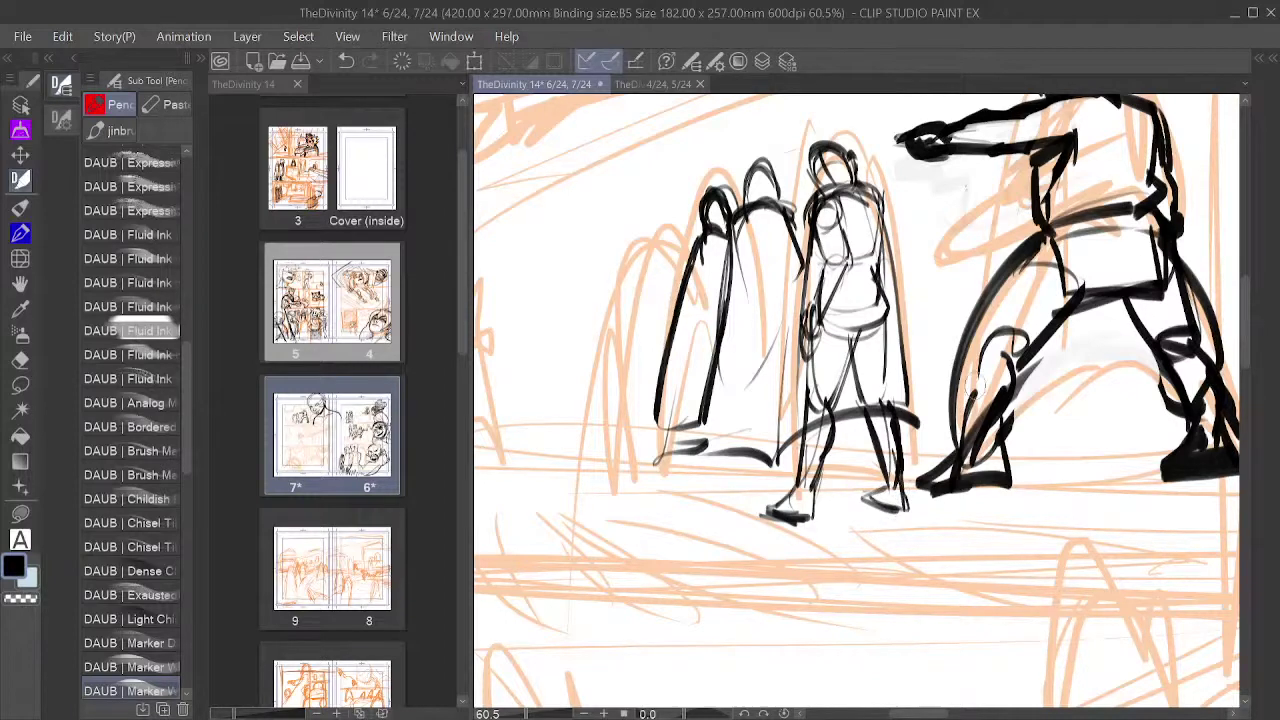
Step: Thicken the hair and neck lines around the nearest cloaked figure's head
drag(859, 442, 927, 542)
mouse_move(920, 273)
mouse_down()
mouse_move(904, 292)
mouse_move(924, 292)
mouse_up()
mouse_move(892, 262)
mouse_down()
mouse_move(906, 284)
mouse_move(912, 248)
mouse_move(910, 280)
mouse_up()
mouse_move(874, 240)
mouse_down()
mouse_move(906, 290)
mouse_move(926, 282)
mouse_move(920, 266)
mouse_move(908, 292)
mouse_up()
drag(910, 268, 928, 297)
drag(900, 430, 960, 420)
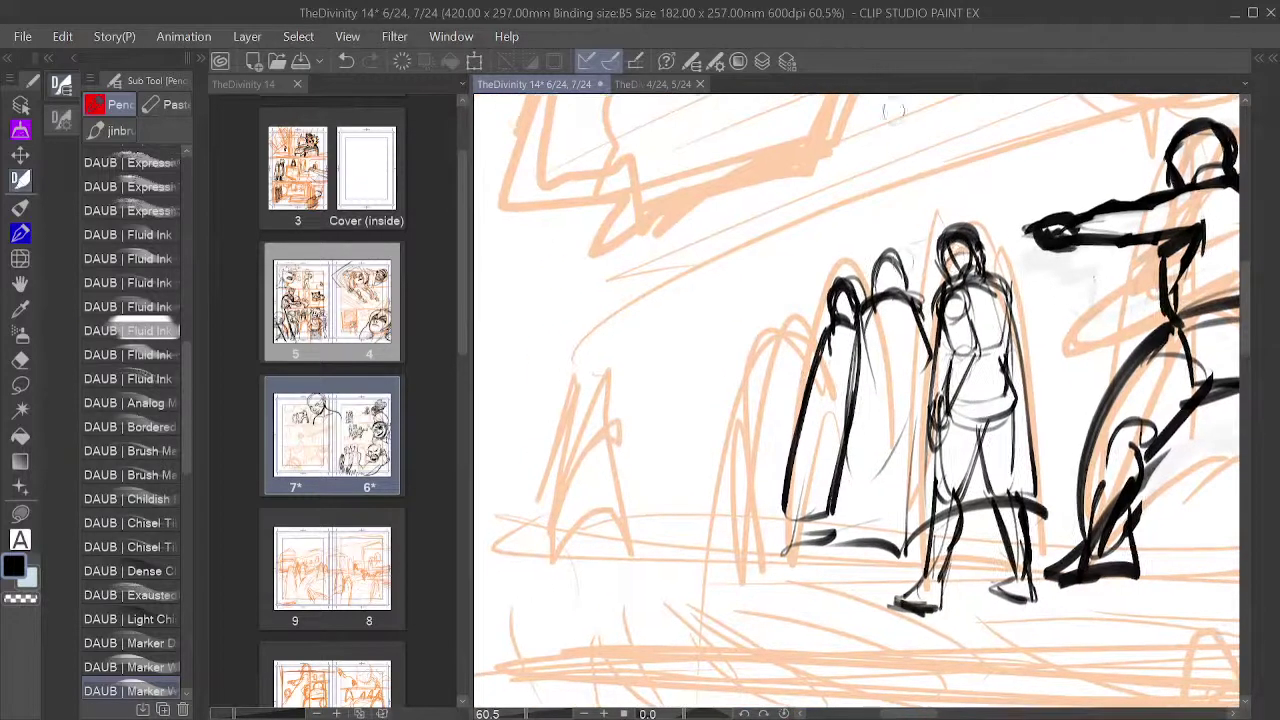
Step: Sketch the middle cloaked figure's neck, shoulders, torso and waistline
mouse_move(872, 250)
mouse_down()
mouse_move(914, 326)
mouse_move(876, 330)
mouse_move(899, 344)
mouse_move(884, 362)
mouse_up()
mouse_move(924, 310)
mouse_down()
mouse_move(898, 366)
mouse_move(912, 362)
mouse_move(874, 352)
mouse_up()
mouse_move(908, 330)
mouse_down()
mouse_move(914, 372)
mouse_move(862, 376)
mouse_move(872, 402)
mouse_up()
drag(908, 358, 926, 402)
drag(862, 368, 872, 396)
drag(872, 380, 910, 382)
Step: Draw the middle cloaked figure's two legs and feet below the waist
drag(908, 366, 870, 458)
drag(853, 427, 869, 472)
drag(887, 398, 840, 550)
mouse_move(871, 470)
mouse_down()
mouse_move(849, 543)
mouse_move(822, 560)
mouse_move(857, 560)
mouse_up()
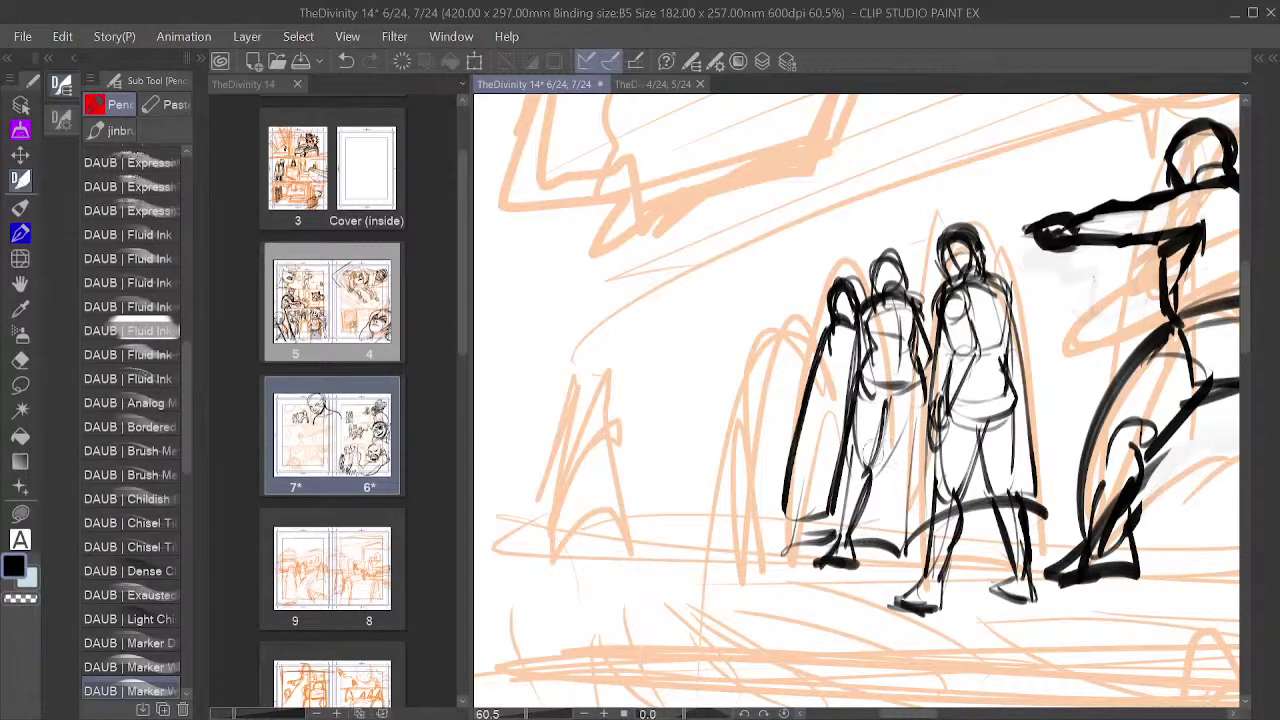
drag(884, 402, 905, 476)
drag(914, 374, 921, 466)
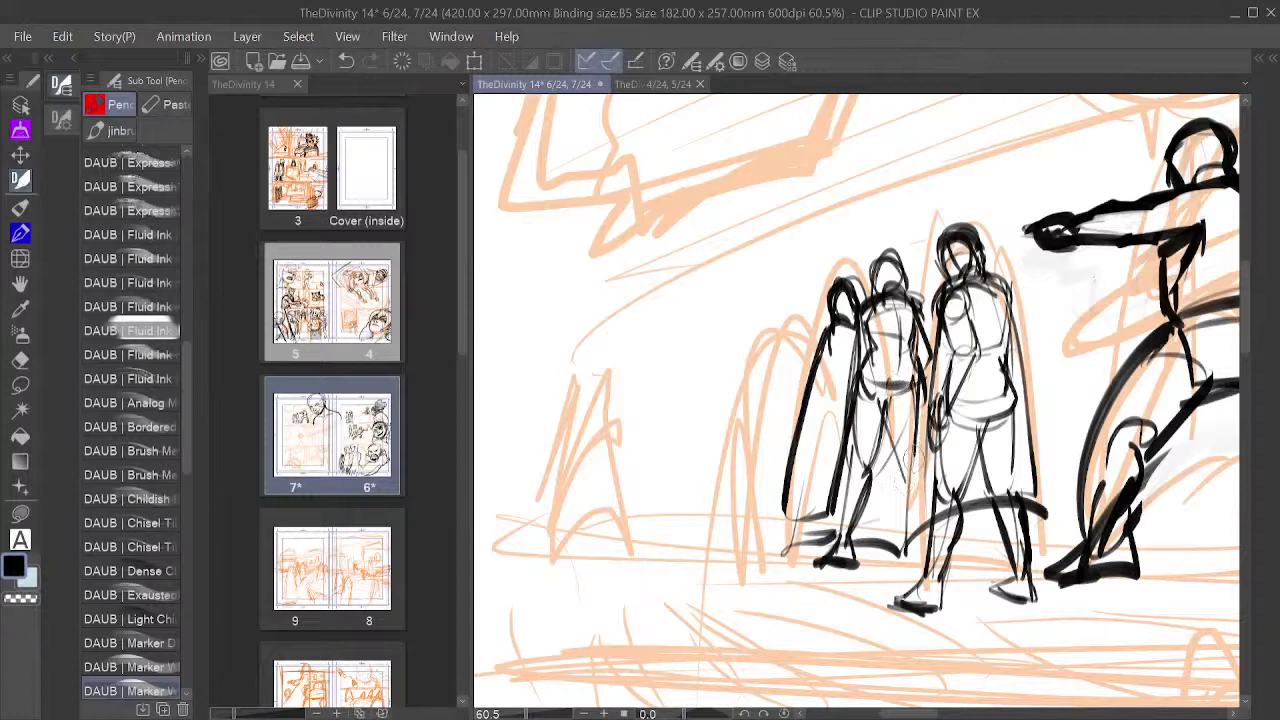
mouse_move(884, 426)
mouse_down()
mouse_move(904, 468)
mouse_move(907, 550)
mouse_up()
drag(919, 456, 921, 553)
mouse_move(924, 482)
mouse_down()
mouse_move(900, 572)
mouse_move(912, 584)
mouse_up()
Step: Sketch the rearmost cloaked figure's shoulder, arm, leg and foot within its cloak
mouse_move(842, 322)
mouse_down()
mouse_move(852, 342)
mouse_move(842, 334)
mouse_move(854, 316)
mouse_move(796, 406)
mouse_up()
drag(816, 350, 780, 468)
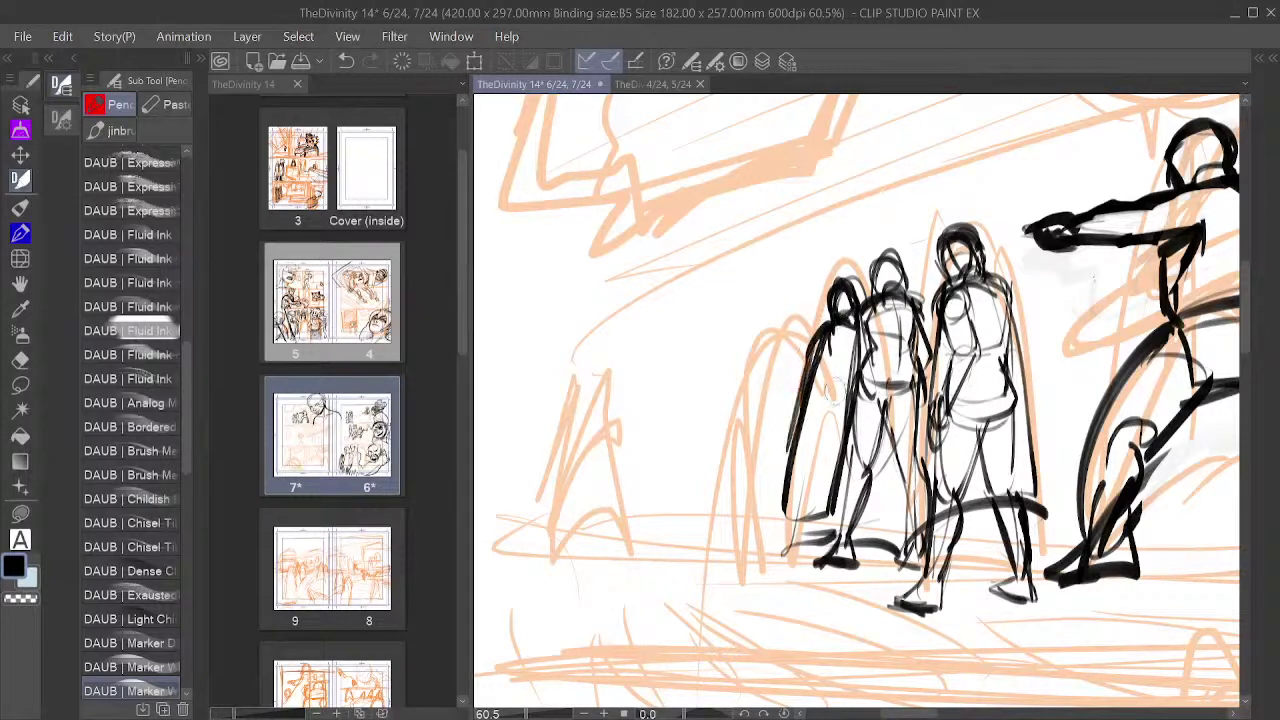
drag(822, 358, 810, 416)
mouse_move(846, 376)
mouse_down()
mouse_move(802, 440)
mouse_move(806, 412)
mouse_move(800, 454)
mouse_up()
drag(808, 506, 794, 518)
mouse_move(808, 434)
mouse_down()
mouse_move(816, 498)
mouse_move(770, 552)
mouse_up()
drag(770, 554, 800, 549)
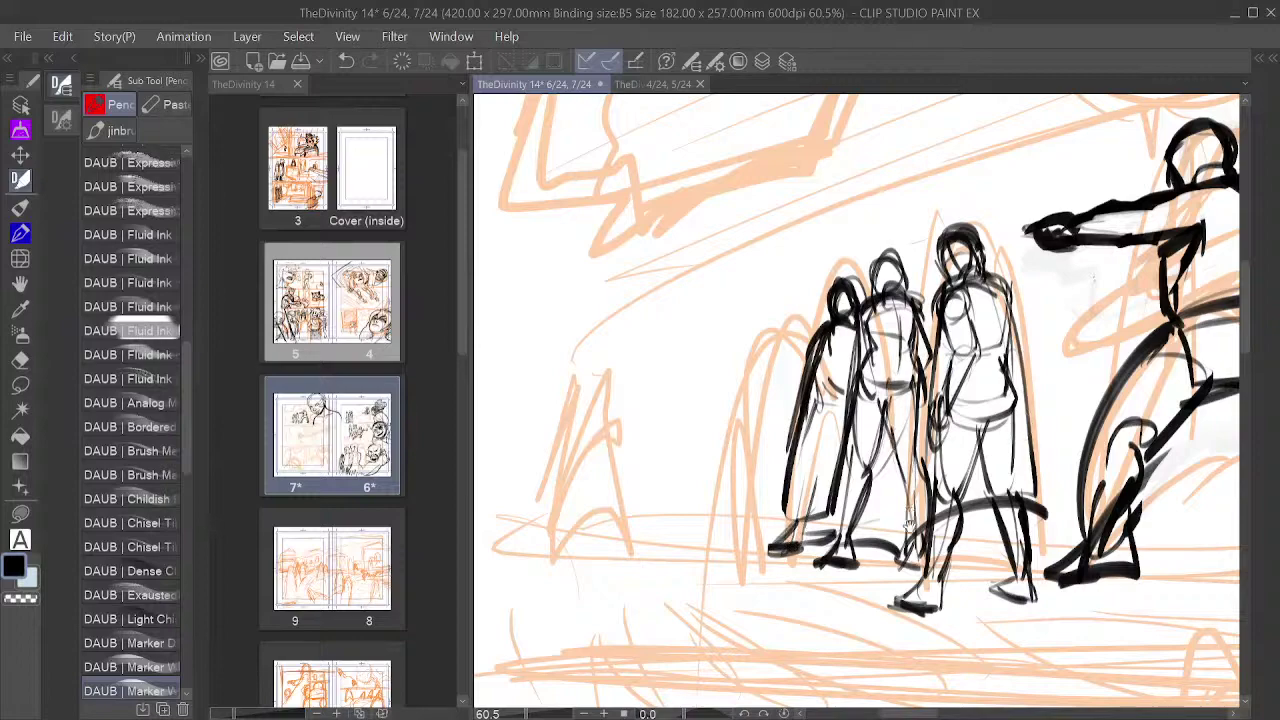
Step: Scribble a small tangled shape over the orange sketch at the panel's far left edge
mouse_move(988, 502)
mouse_down()
mouse_move(1147, 541)
mouse_move(899, 571)
mouse_move(986, 540)
mouse_up()
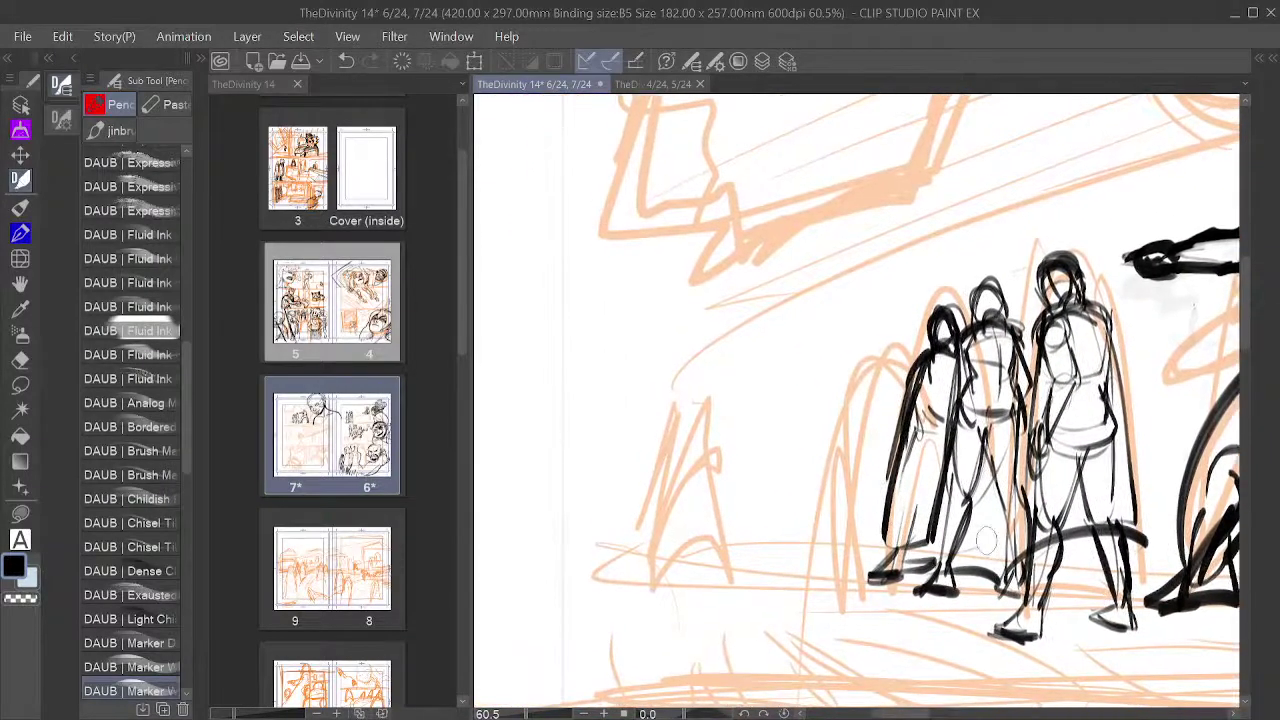
mouse_move(623, 434)
mouse_down()
mouse_move(644, 459)
mouse_move(621, 473)
mouse_move(646, 462)
mouse_move(632, 475)
mouse_move(653, 490)
mouse_move(620, 523)
mouse_move(680, 502)
mouse_move(620, 508)
mouse_move(686, 504)
mouse_up()
key(ctrl+z)
key(ctrl+z)
key(ctrl+z)
mouse_move(647, 458)
mouse_down()
mouse_move(645, 484)
mouse_move(598, 486)
mouse_move(655, 448)
mouse_move(670, 462)
mouse_move(646, 476)
mouse_move(672, 462)
mouse_move(616, 513)
mouse_move(696, 484)
mouse_move(656, 484)
mouse_up()
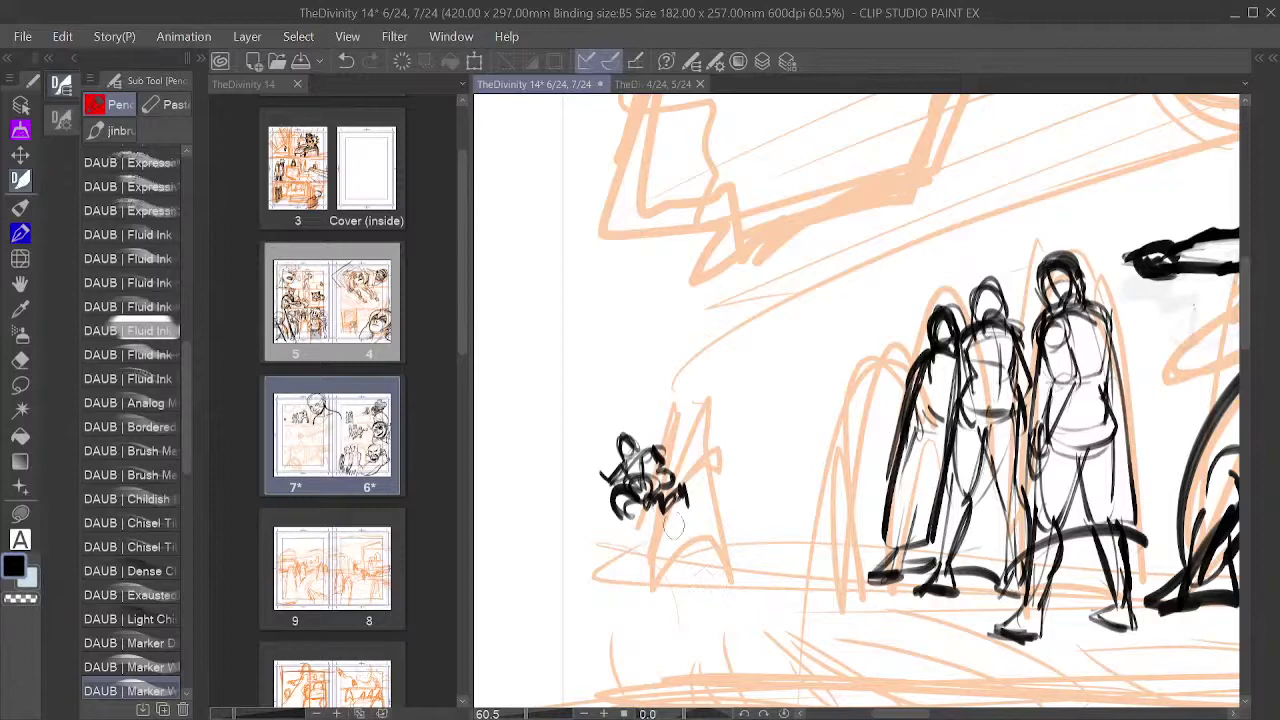
Step: Save the comic page
drag(839, 521, 895, 399)
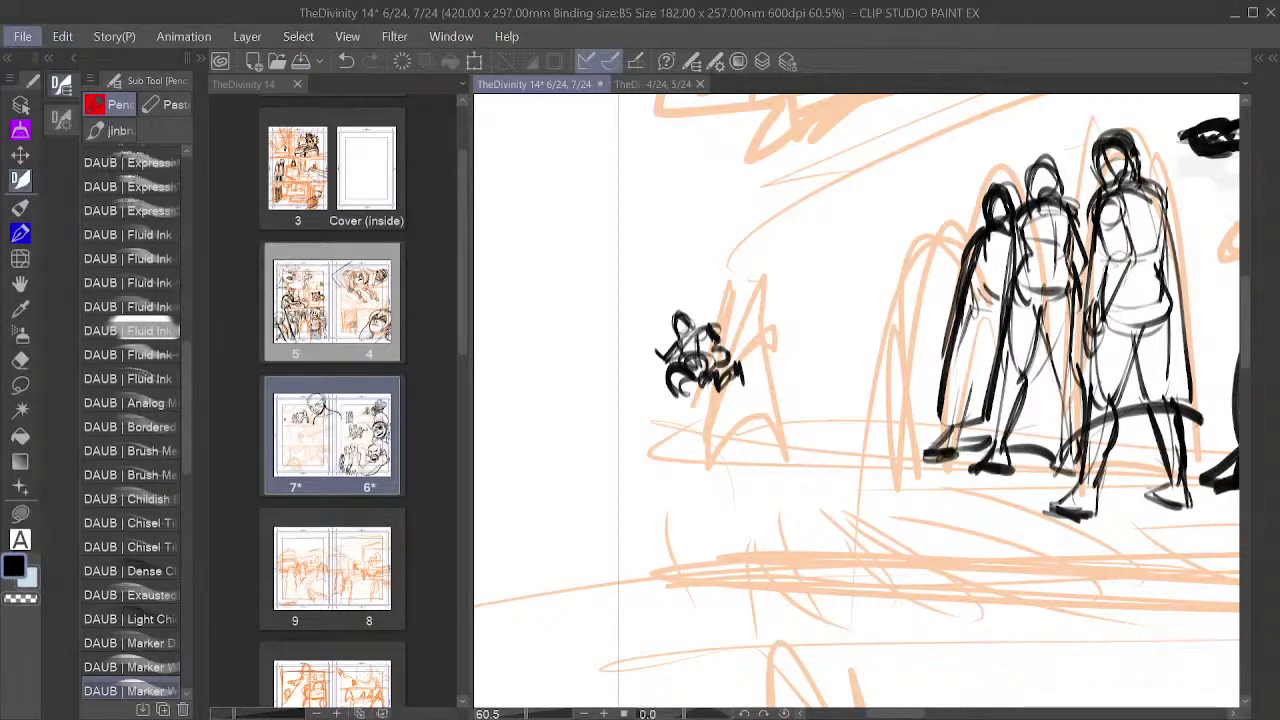
key(ctrl+s)
key(alt+Tab)
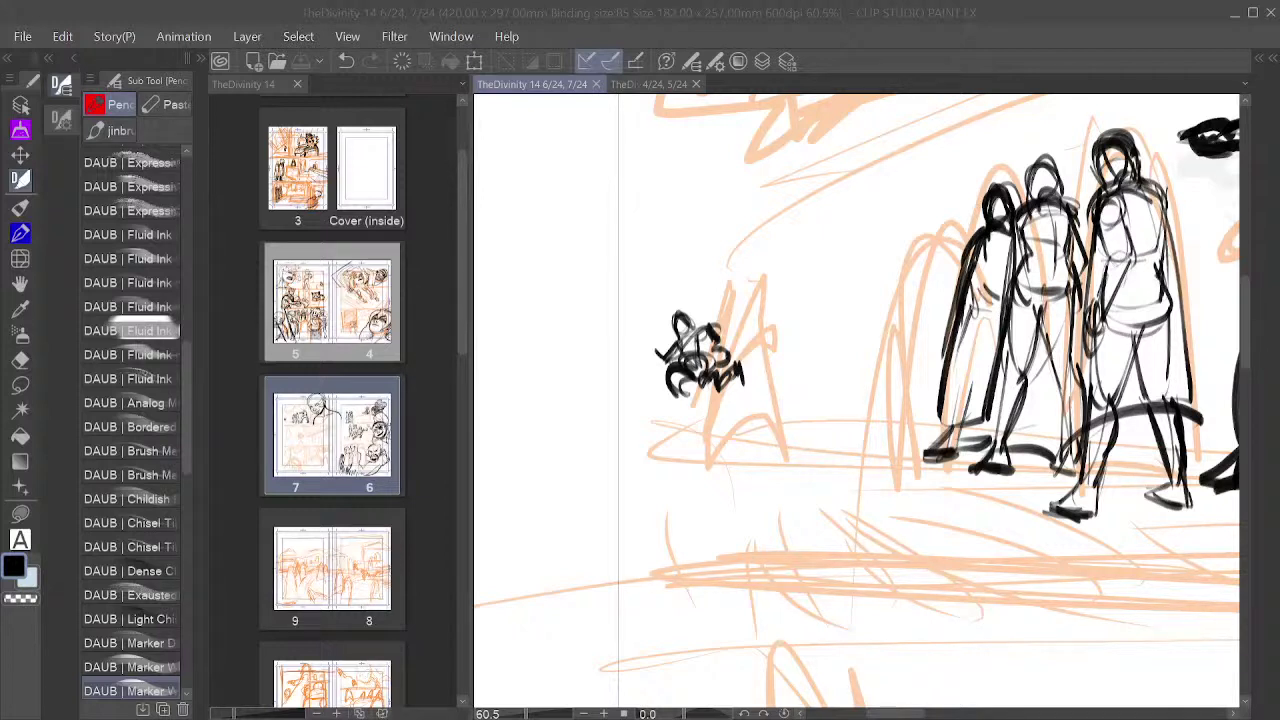
Step: Lasso the tangled scribble at the panel's far edge, move it slightly lower over the orange sketch, and clear the selection
drag(770, 436, 796, 598)
key(ctrl+z)
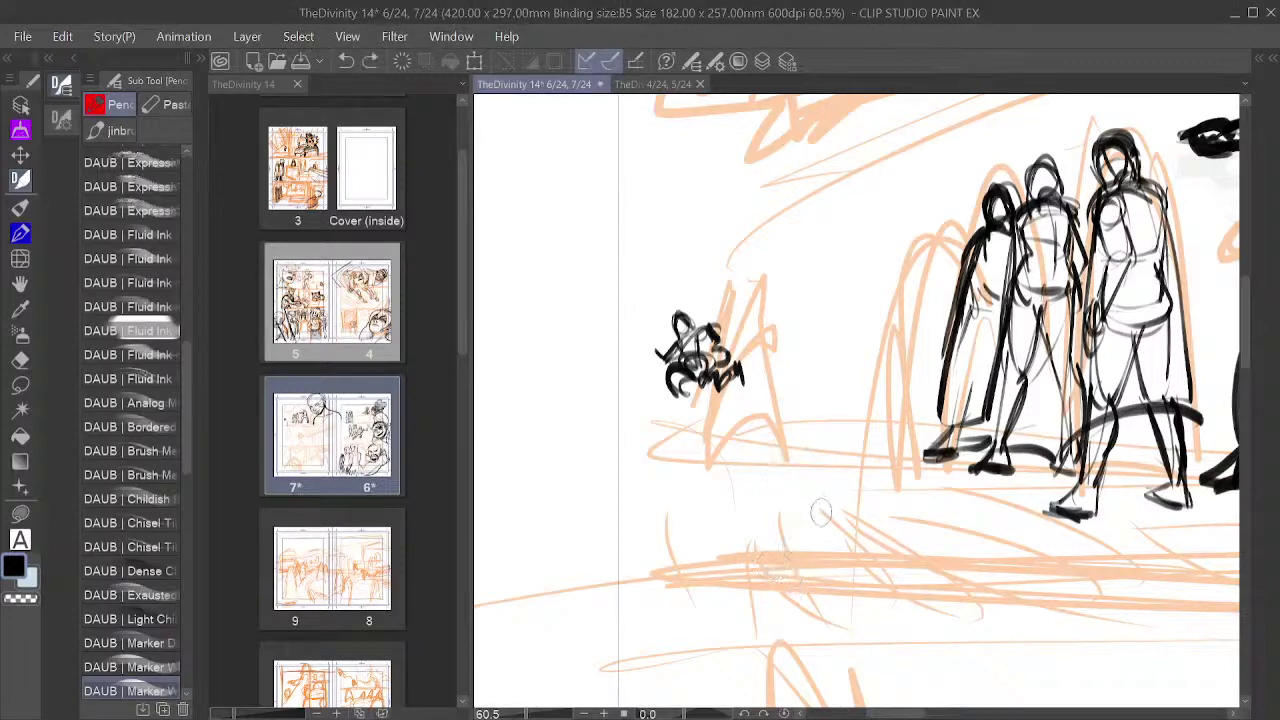
scroll(822, 510, down, 3)
drag(984, 427, 744, 474)
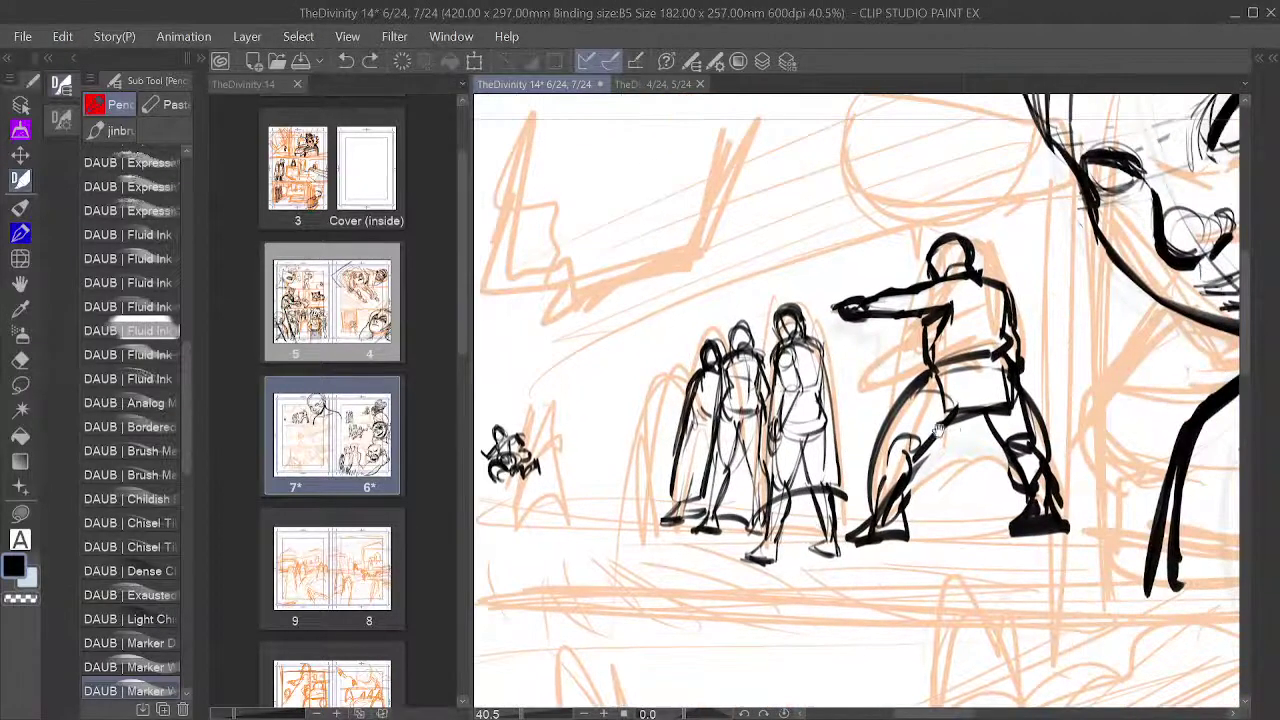
drag(835, 457, 950, 396)
drag(1055, 442, 1209, 435)
click(21, 388)
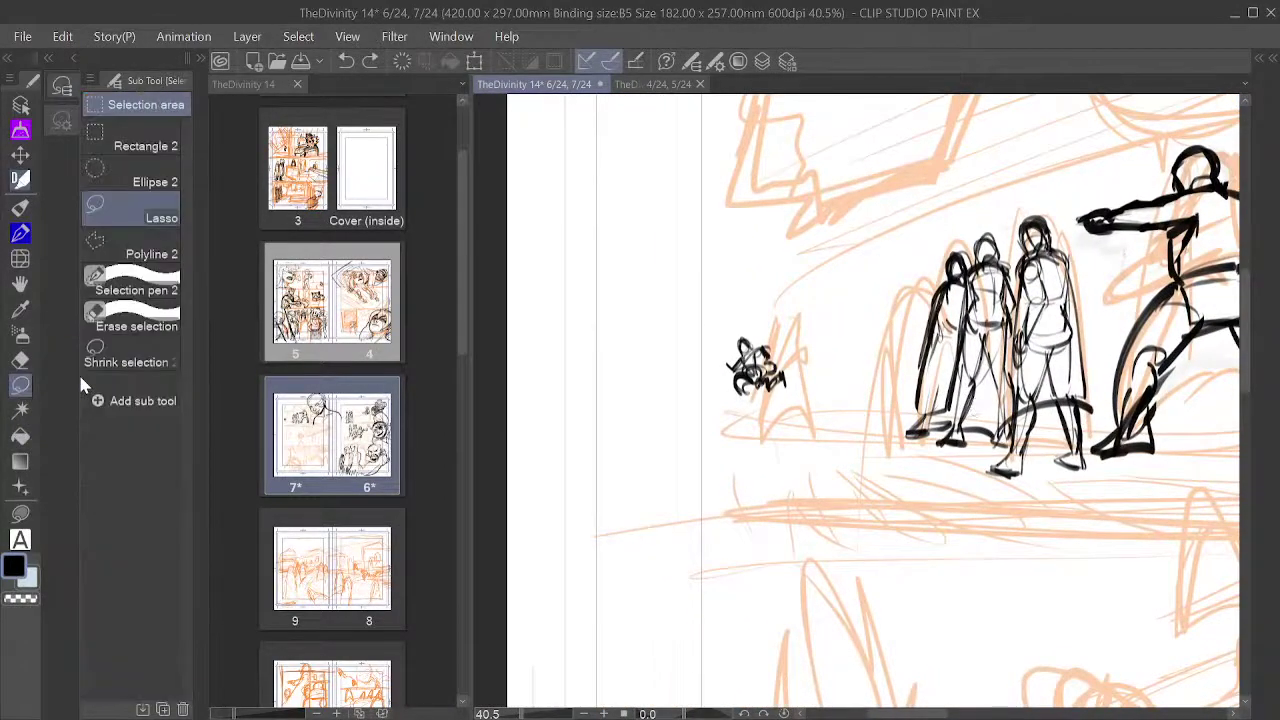
mouse_move(755, 309)
mouse_down()
mouse_move(800, 328)
mouse_move(709, 408)
mouse_move(765, 314)
mouse_up()
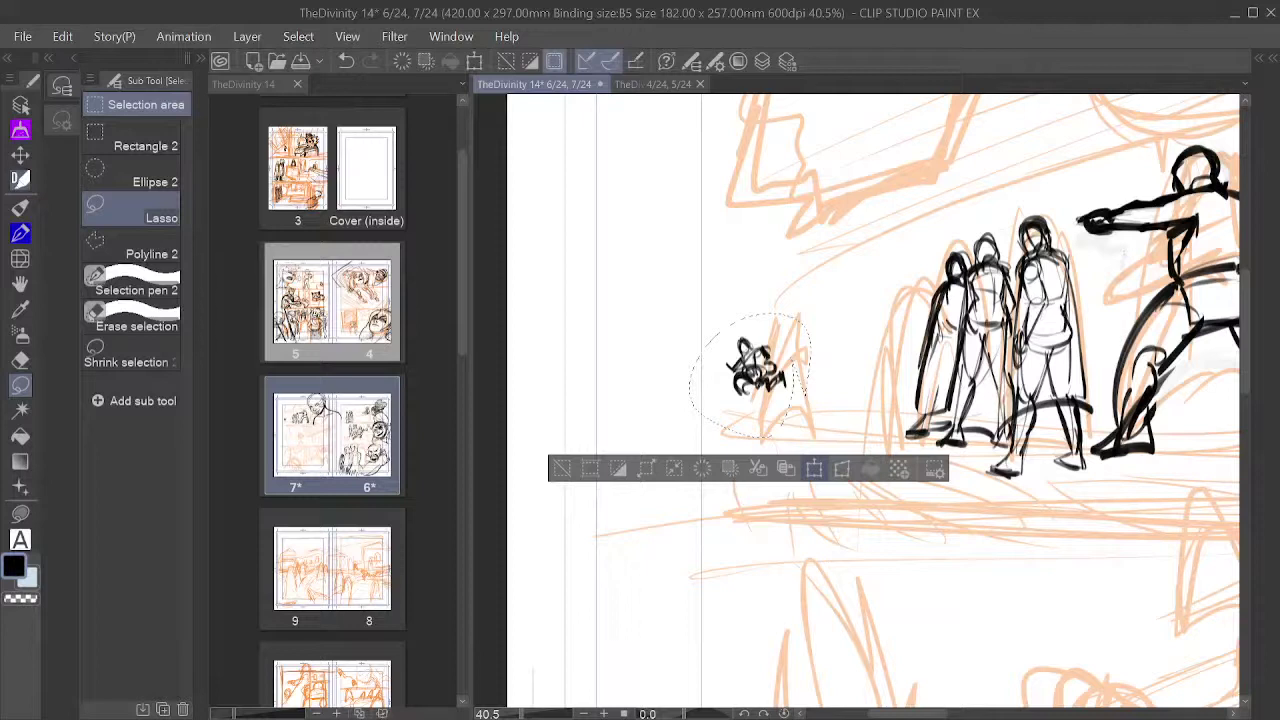
click(814, 468)
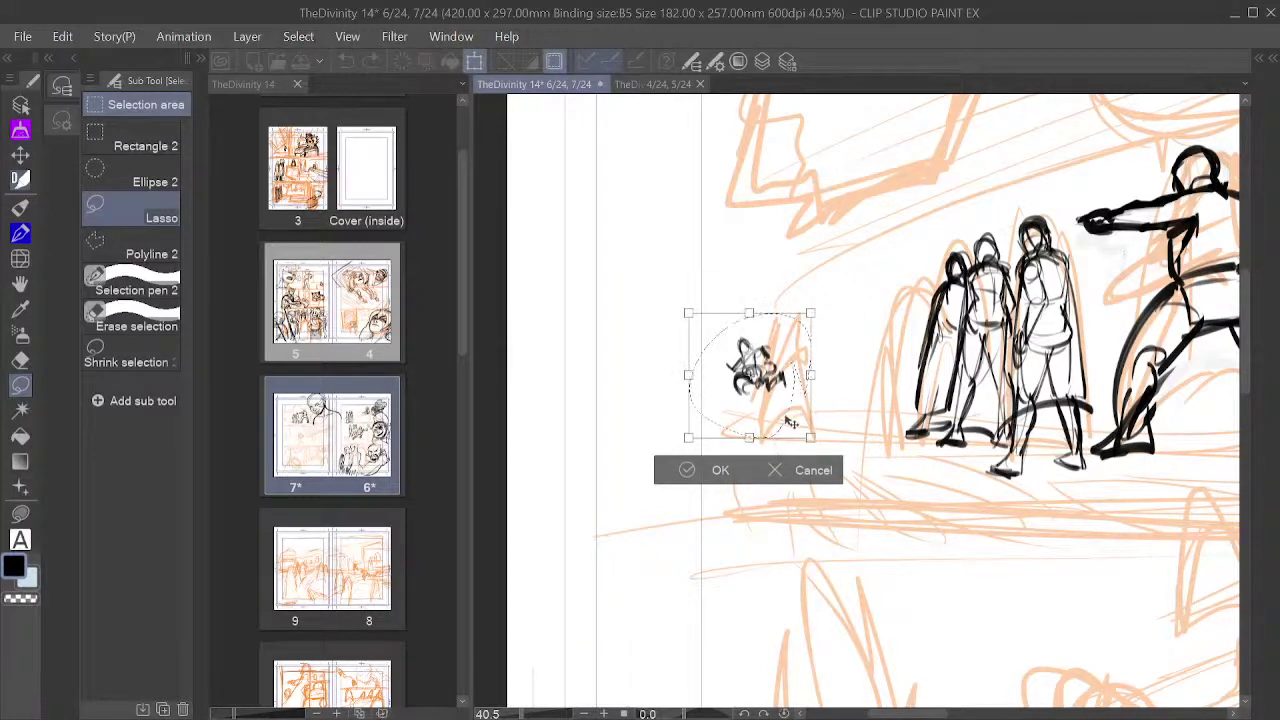
drag(792, 423, 799, 452)
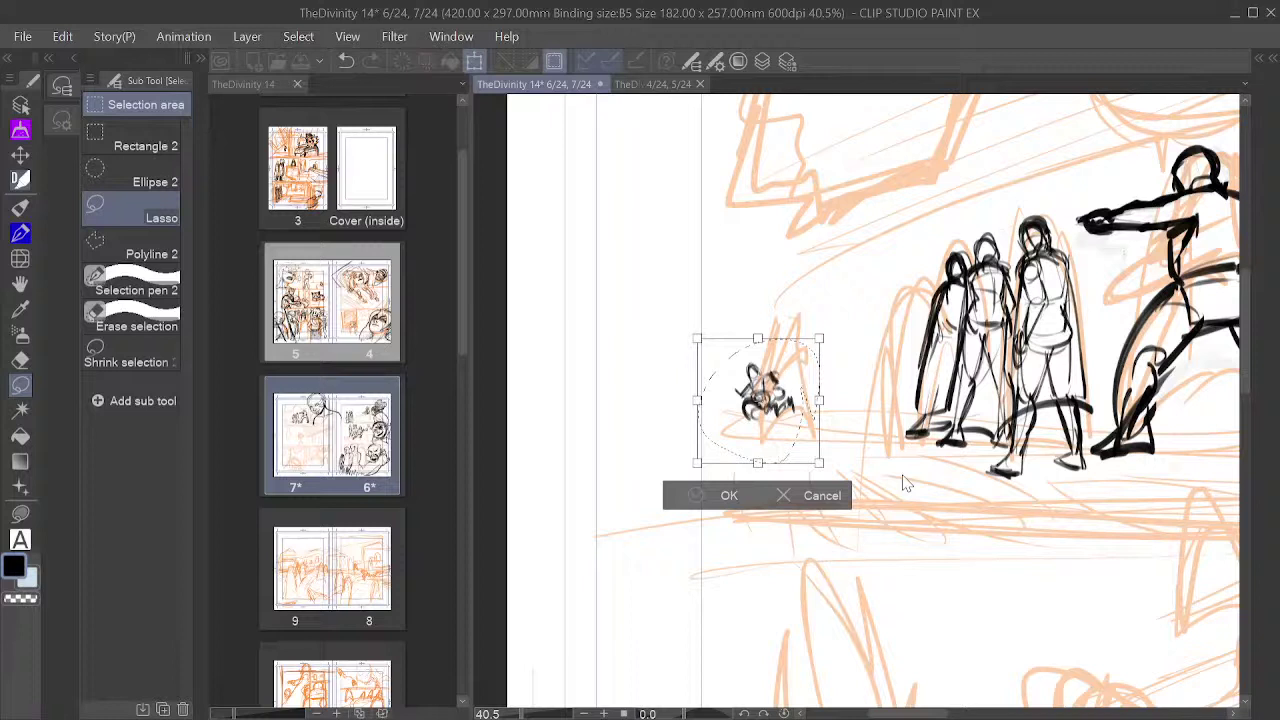
key(Return)
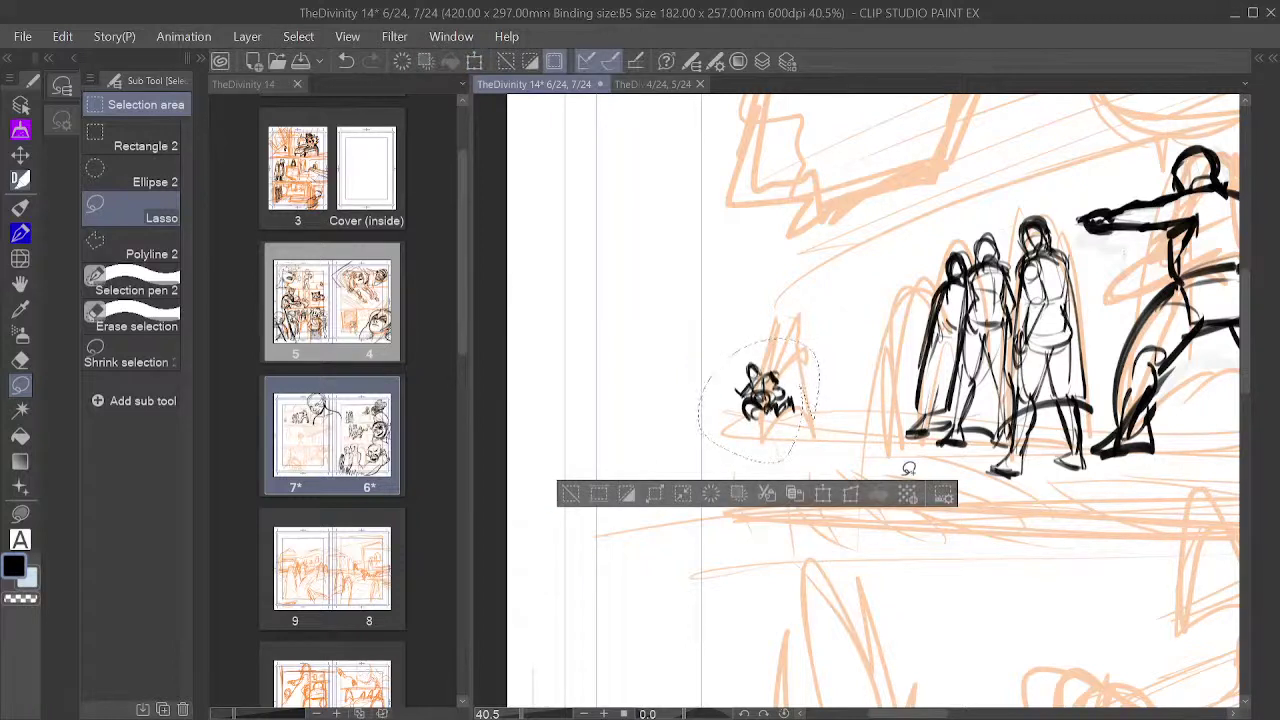
click(572, 494)
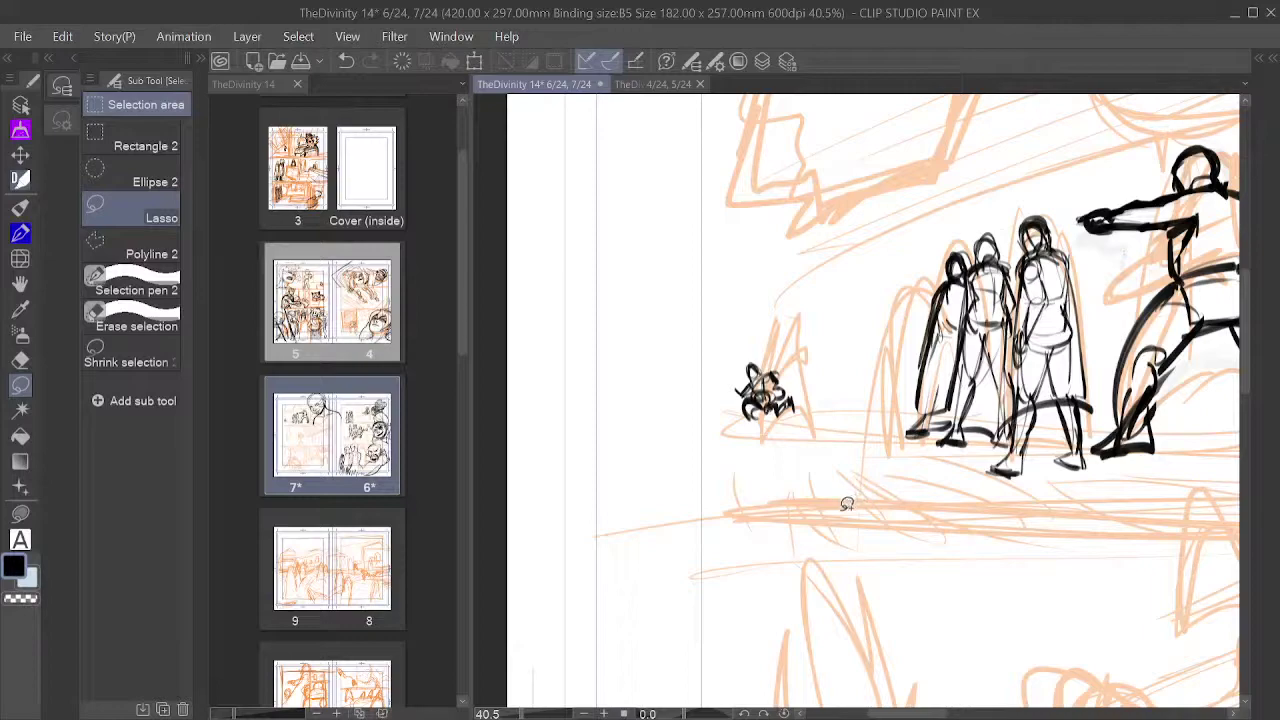
Step: Erase the curved construction lines between the large bald head's eye, temple and cheek with the transparent colour
mouse_move(945, 489)
mouse_down()
mouse_move(784, 489)
mouse_move(727, 514)
mouse_up()
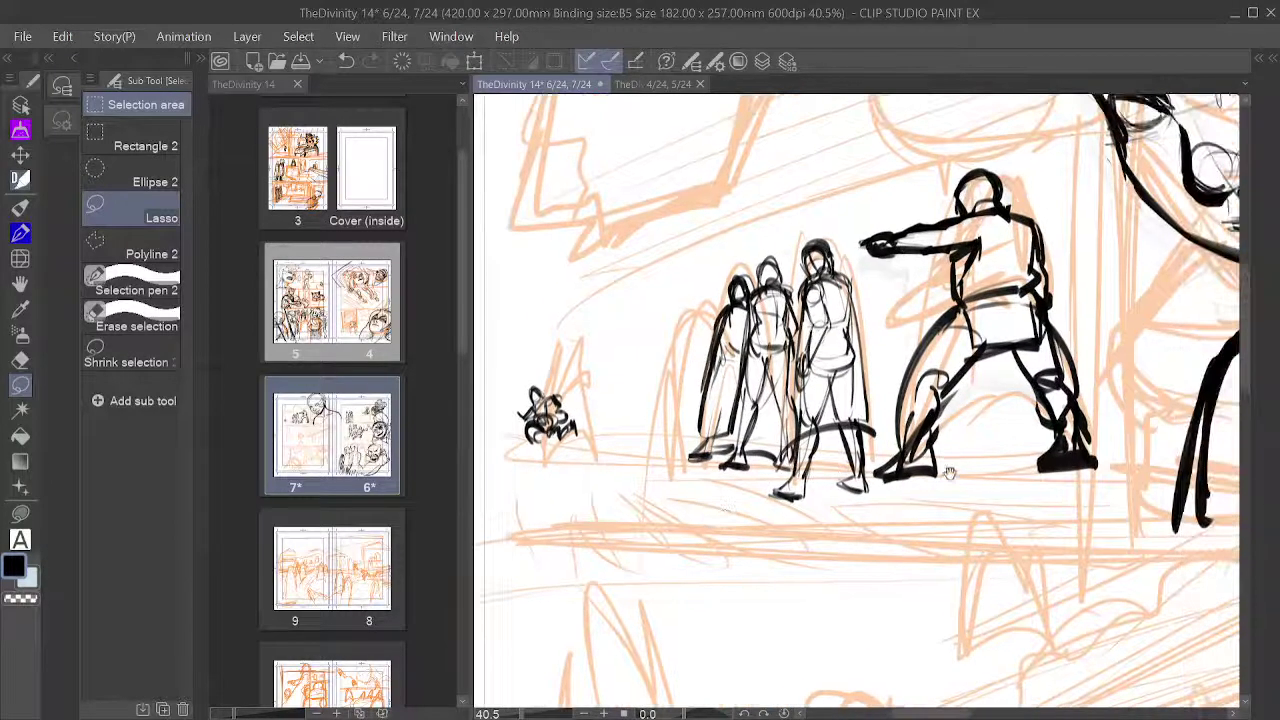
scroll(949, 472, down, 5)
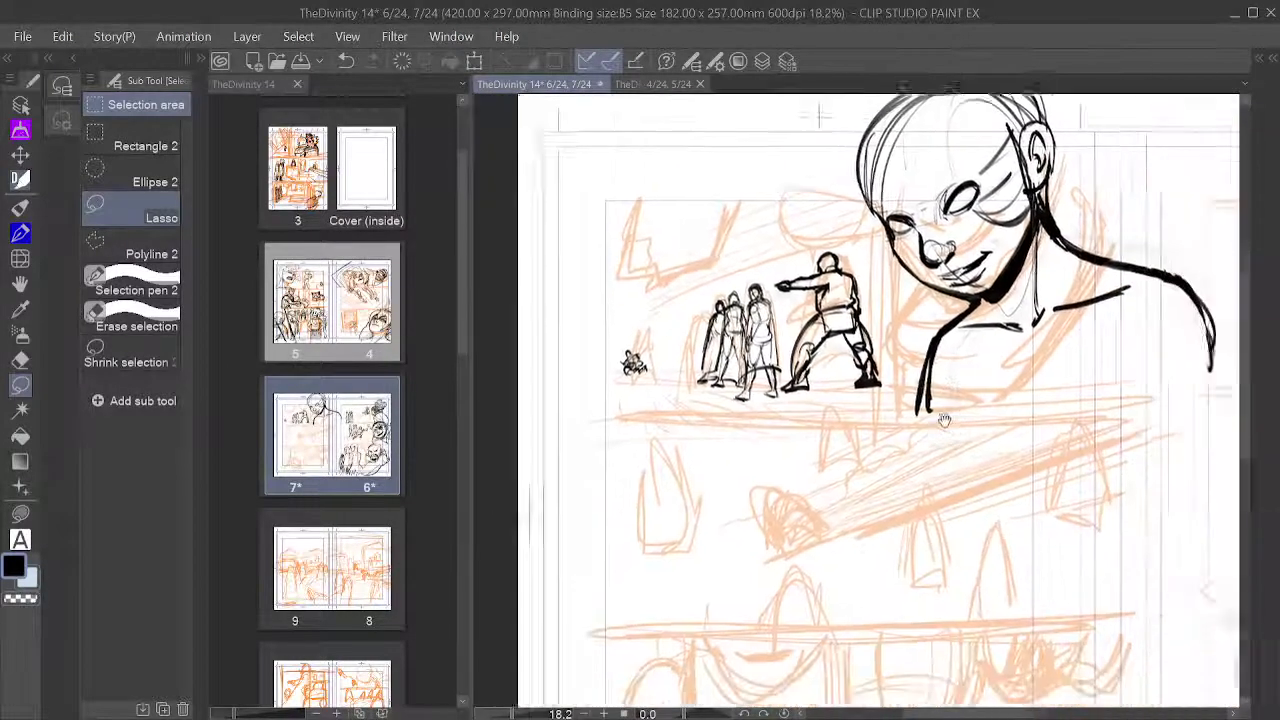
drag(987, 440, 915, 435)
drag(1010, 471, 891, 500)
drag(912, 240, 892, 472)
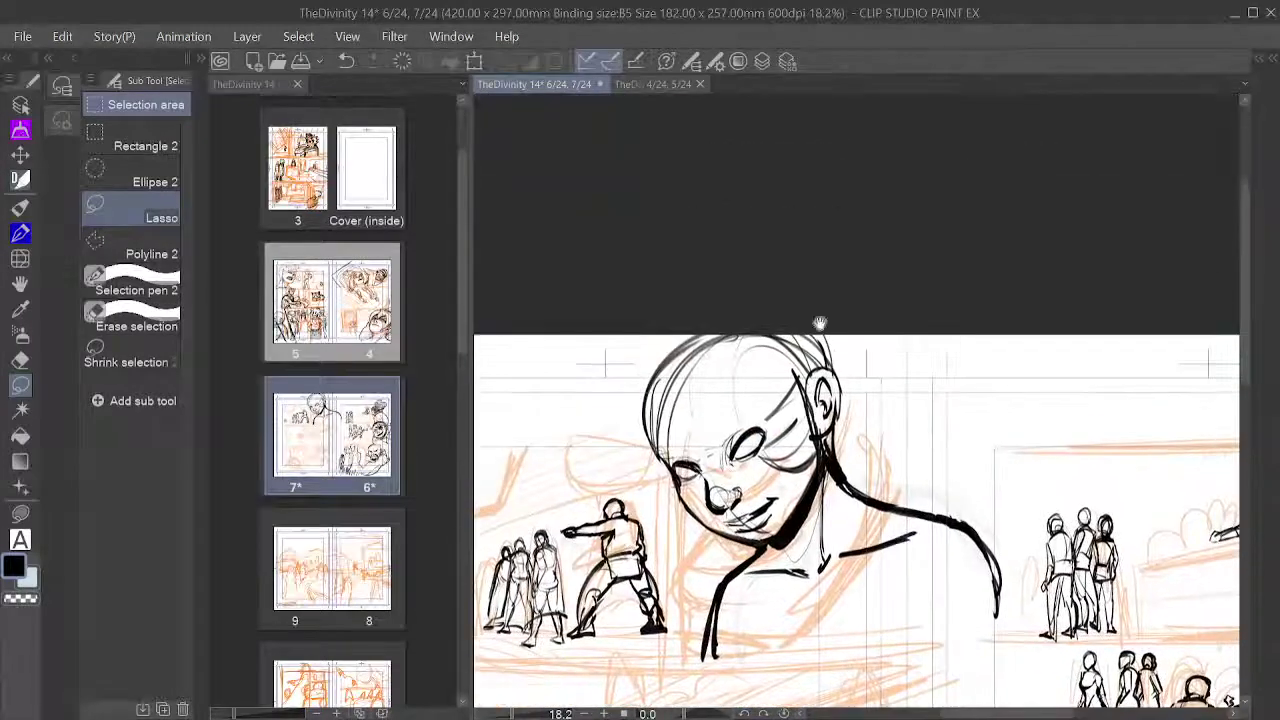
scroll(805, 460, up, 4)
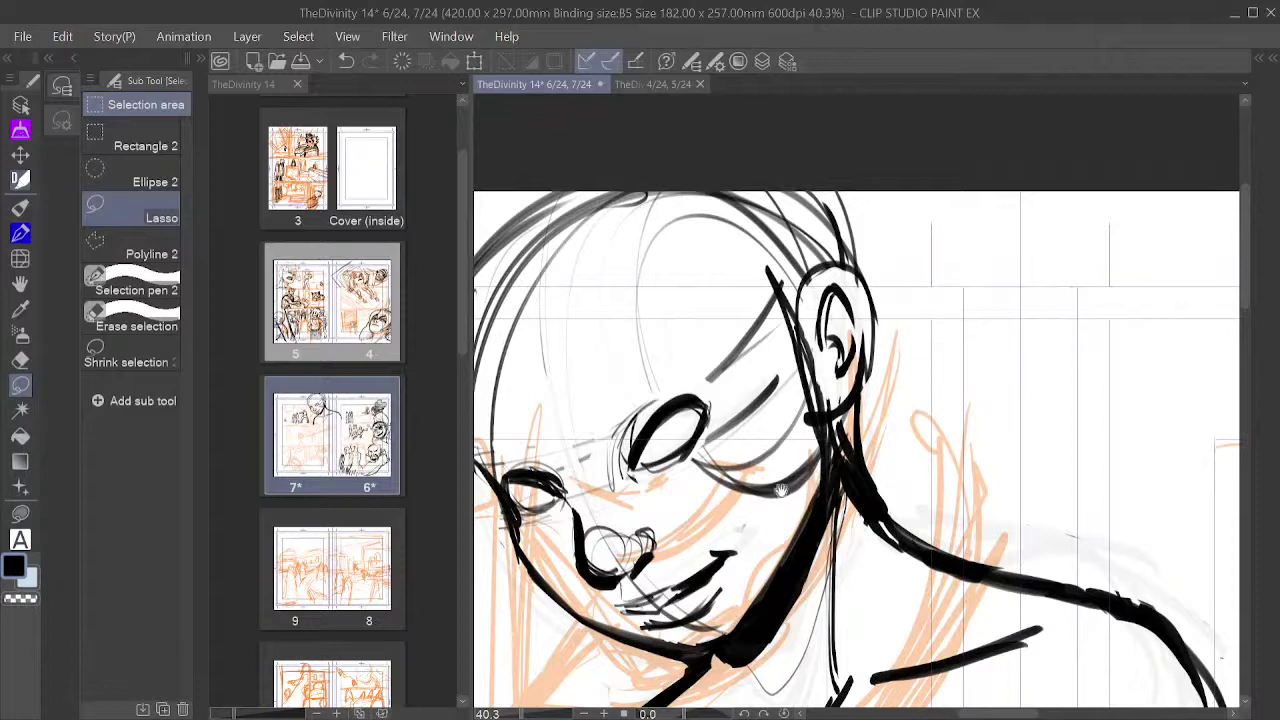
drag(781, 490, 791, 385)
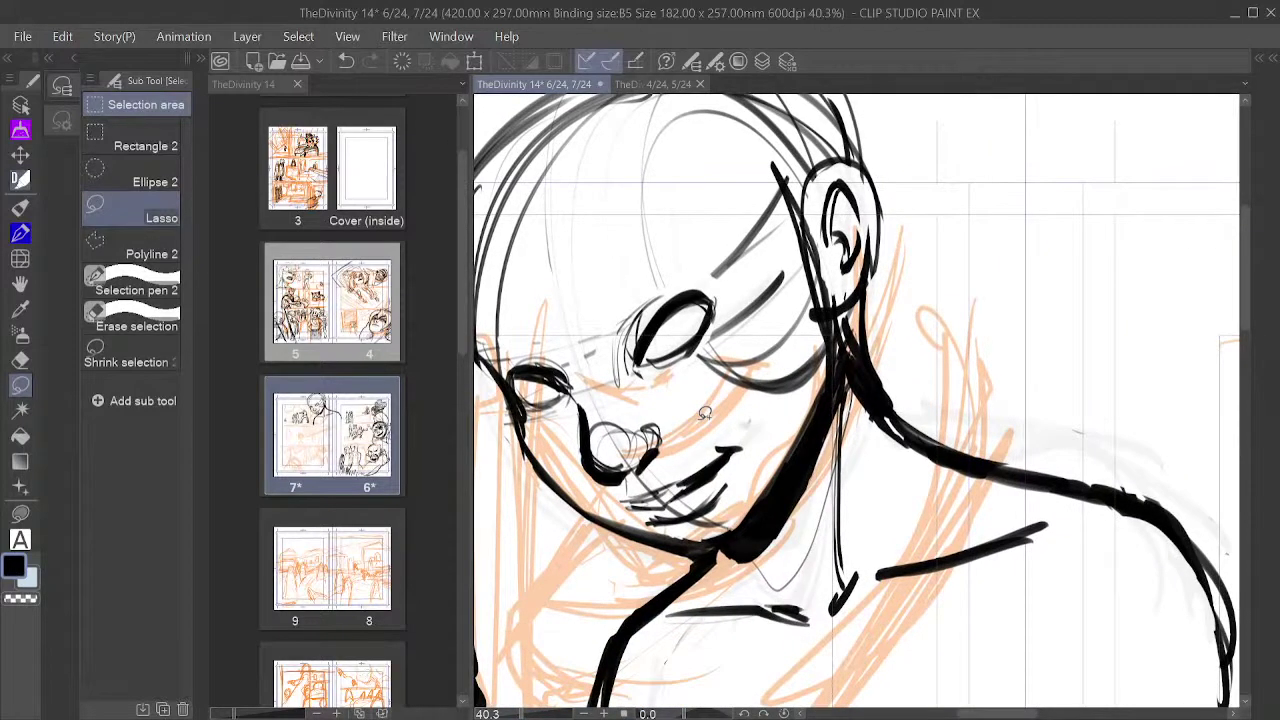
click(21, 180)
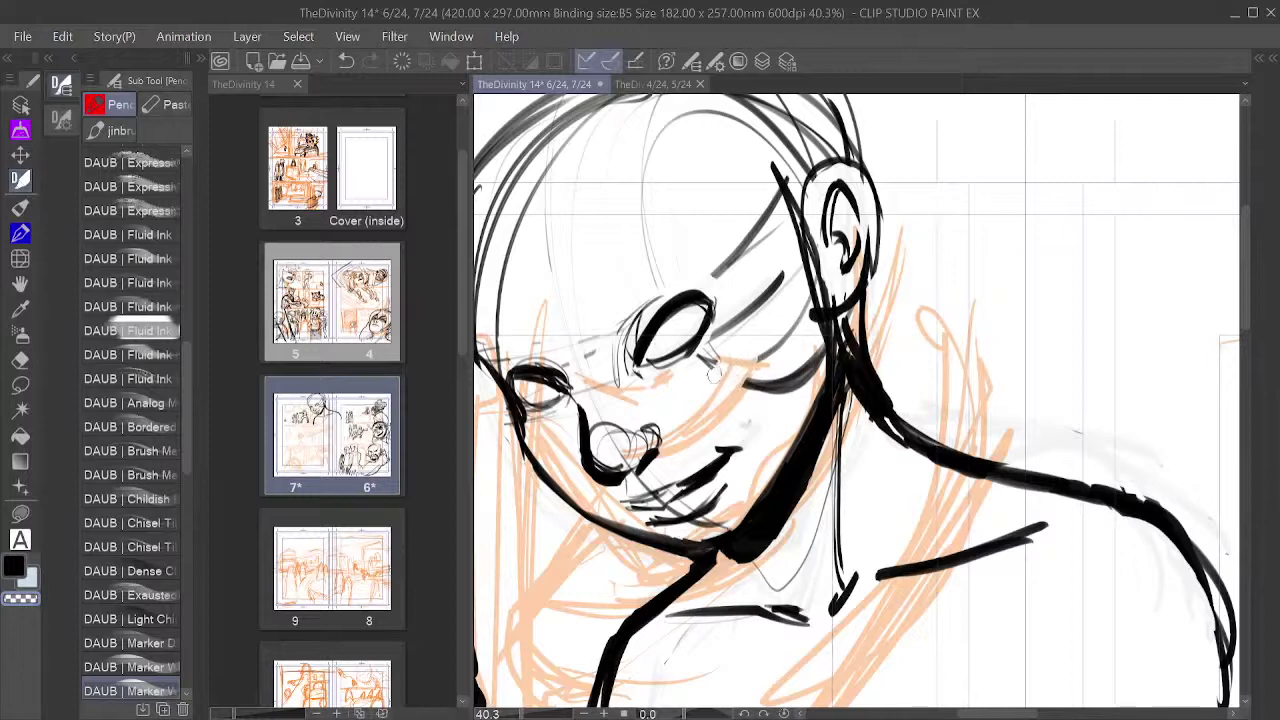
mouse_move(734, 311)
mouse_down()
mouse_move(783, 272)
mouse_move(747, 410)
mouse_move(791, 333)
mouse_move(792, 408)
mouse_move(812, 316)
mouse_move(805, 325)
mouse_move(799, 307)
mouse_move(794, 322)
mouse_move(743, 256)
mouse_move(717, 246)
mouse_move(711, 285)
mouse_move(763, 203)
mouse_move(788, 257)
mouse_up()
Step: Switch back to black and ink a small crouching figure's round head and raised hand over the orange clump in the panel below
scroll(823, 380, down, 2)
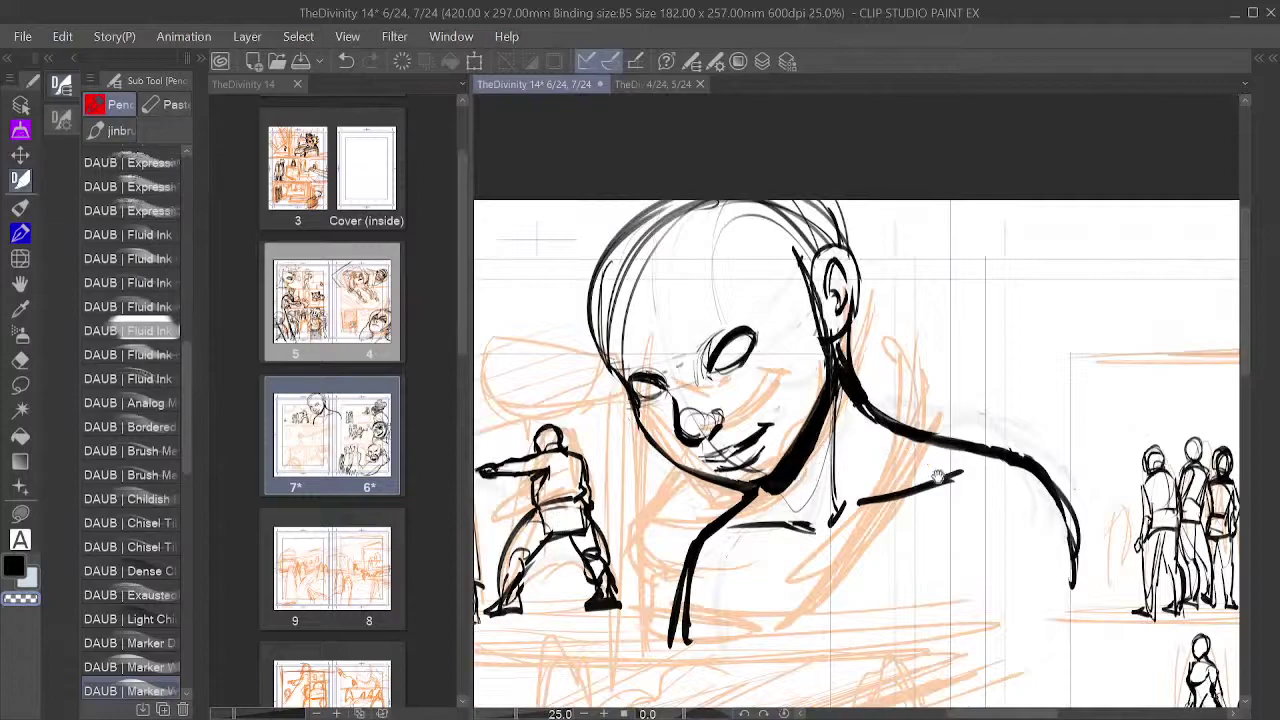
drag(1012, 622, 981, 200)
drag(1052, 394, 972, 337)
drag(812, 296, 1000, 453)
drag(935, 421, 1011, 406)
scroll(1040, 380, up, 1)
scroll(1040, 380, up, 1)
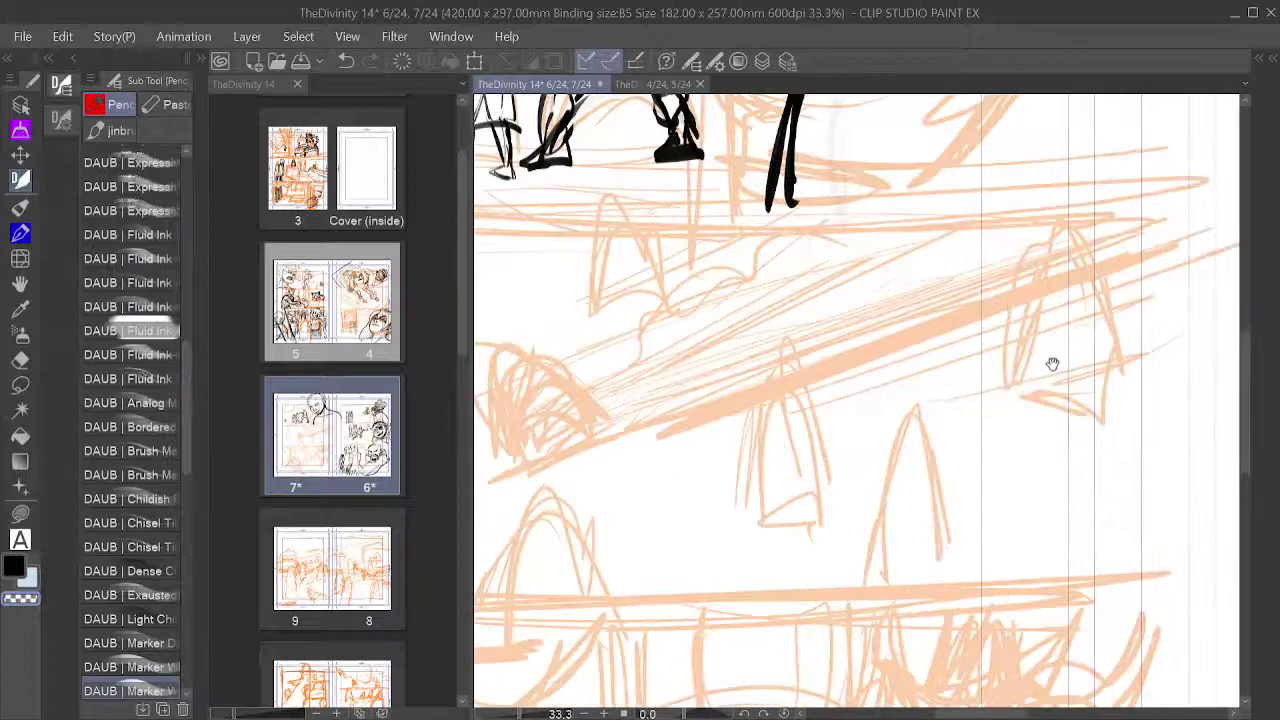
scroll(1043, 366, down, 1)
scroll(1043, 366, up, 1)
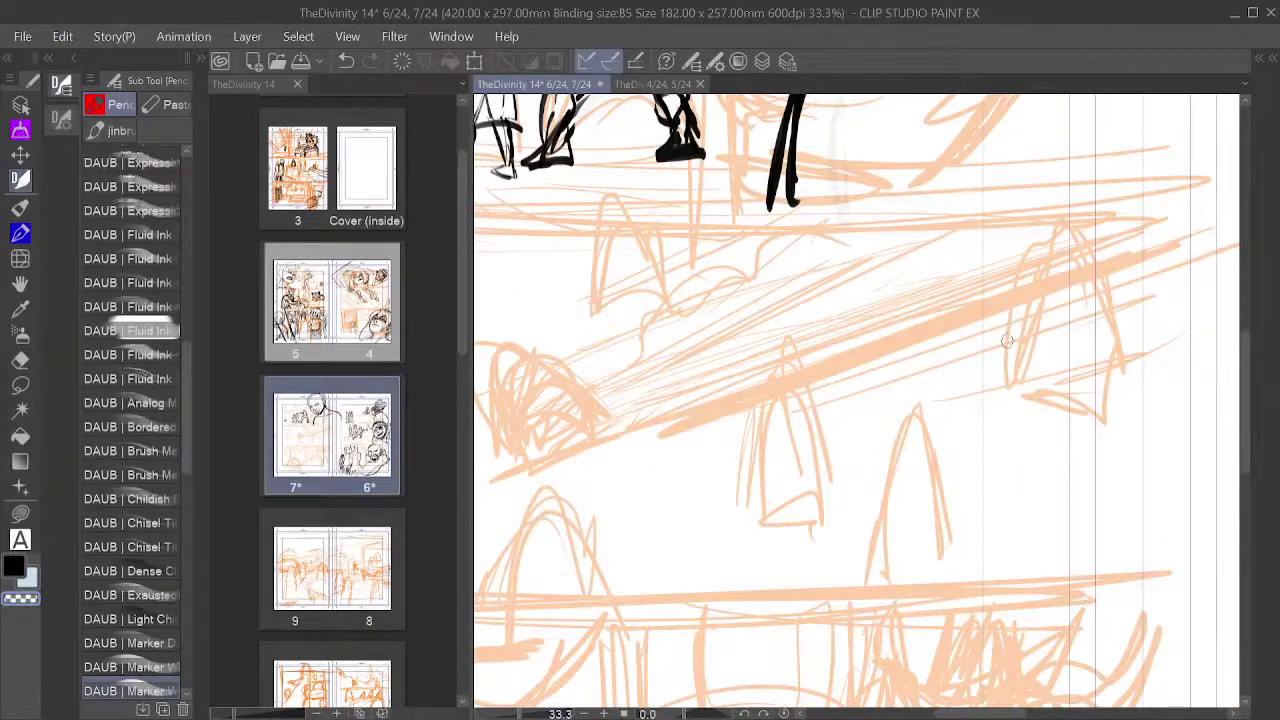
click(18, 566)
drag(1055, 234, 1058, 236)
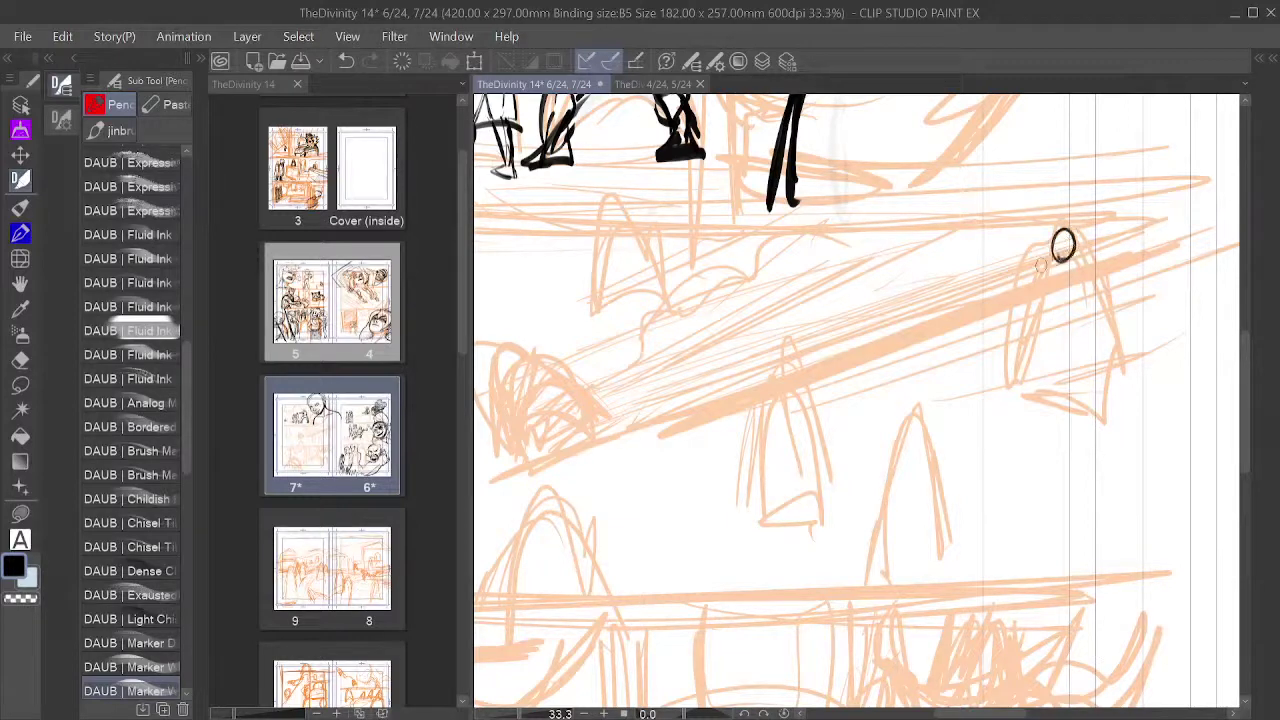
key(ctrl+z)
drag(1059, 278, 1140, 307)
drag(957, 318, 1095, 264)
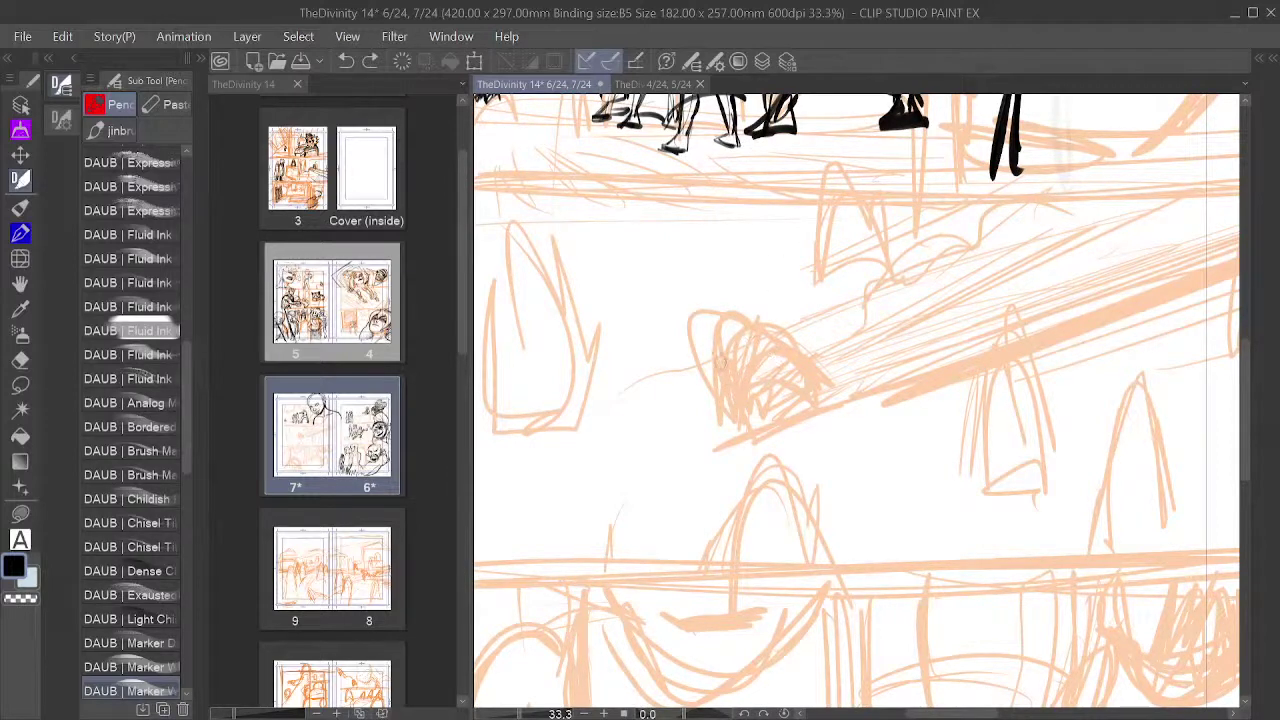
mouse_move(745, 343)
mouse_down()
mouse_move(729, 337)
mouse_move(742, 342)
mouse_up()
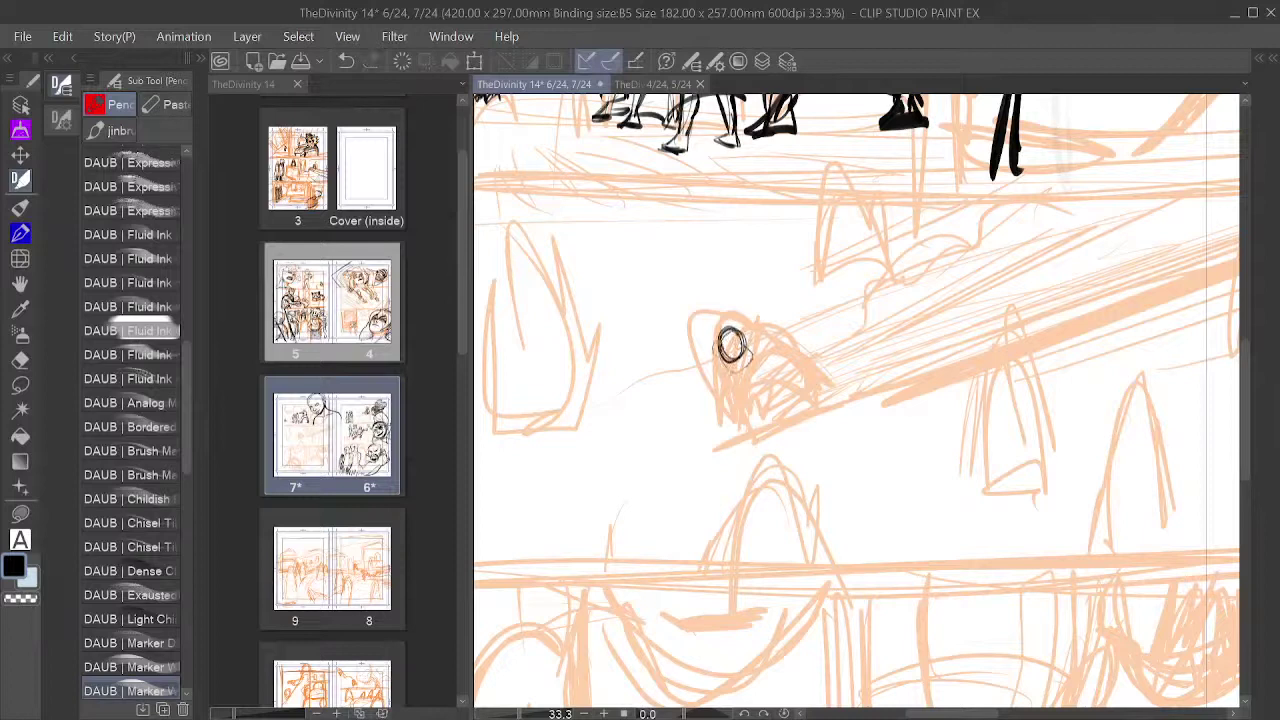
key(ctrl+z)
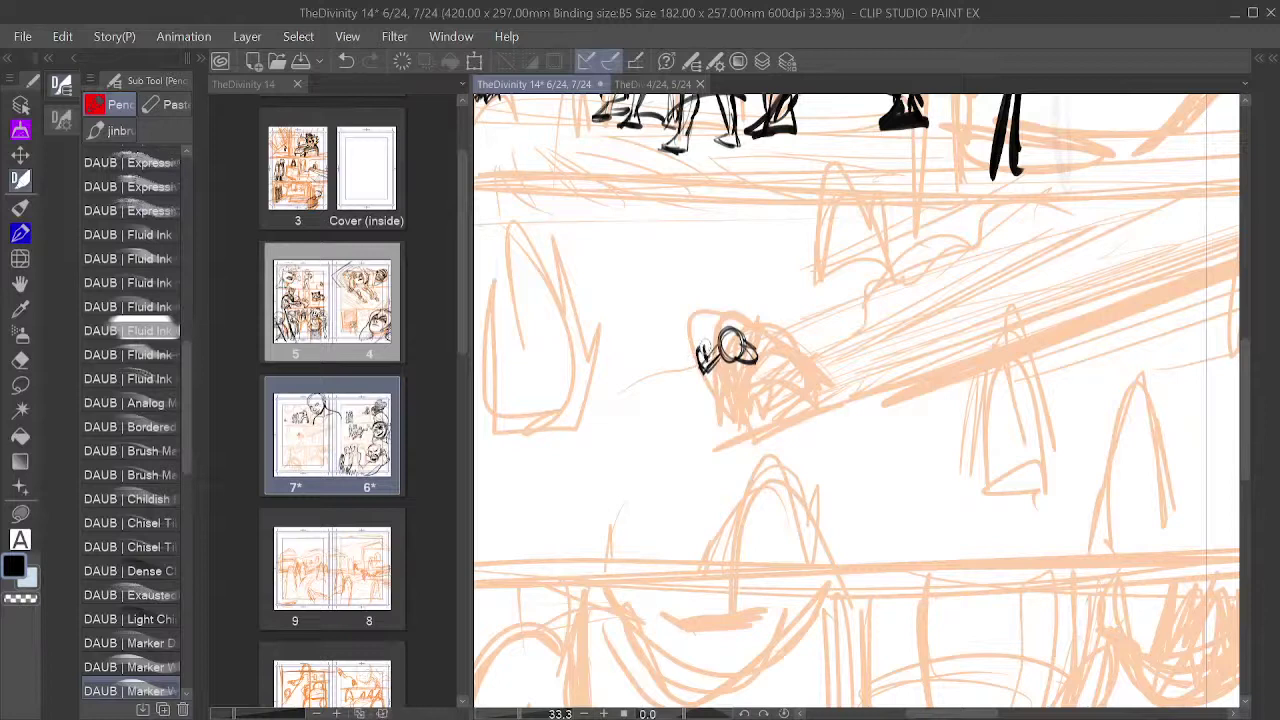
Step: Draw the crouching figure's torso, trailing arm and folded legs over the orange clump
mouse_move(706, 348)
mouse_down()
mouse_move(701, 361)
mouse_move(790, 352)
mouse_move(795, 368)
mouse_up()
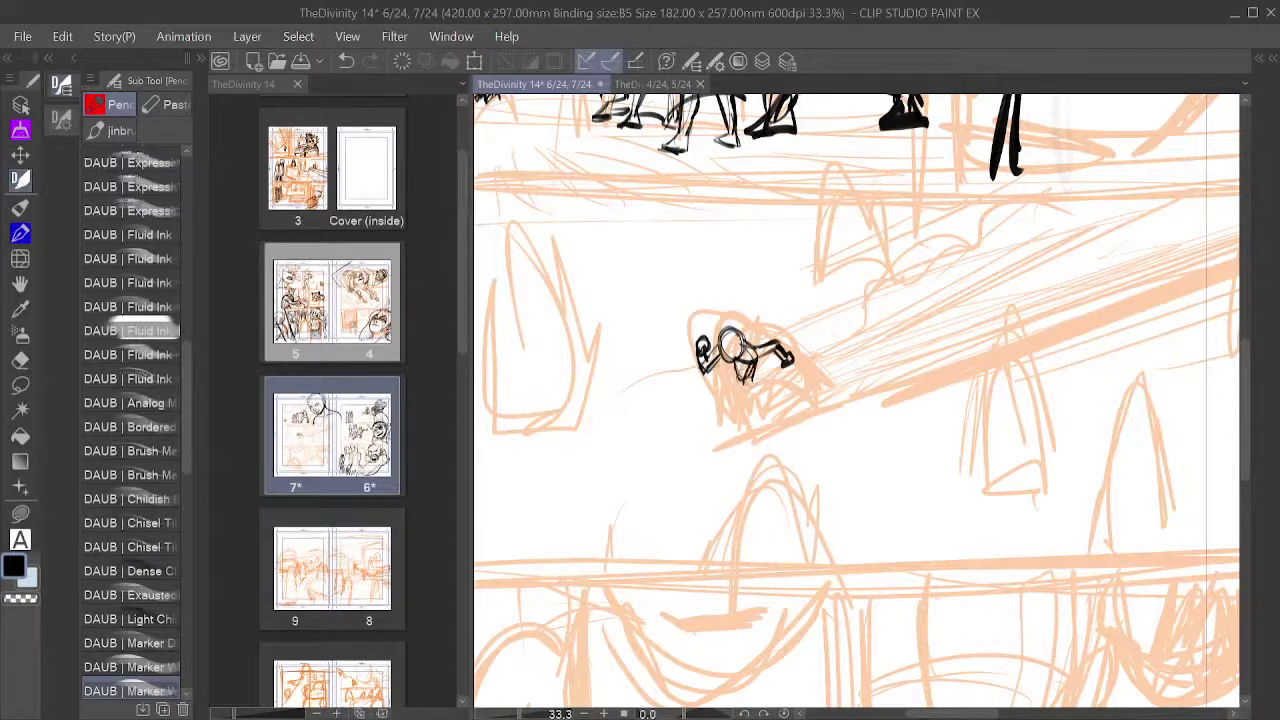
mouse_move(740, 364)
mouse_down()
mouse_move(751, 402)
mouse_move(728, 400)
mouse_move(748, 379)
mouse_move(716, 409)
mouse_move(768, 387)
mouse_move(749, 402)
mouse_move(761, 402)
mouse_move(766, 379)
mouse_move(751, 367)
mouse_move(762, 385)
mouse_move(812, 352)
mouse_up()
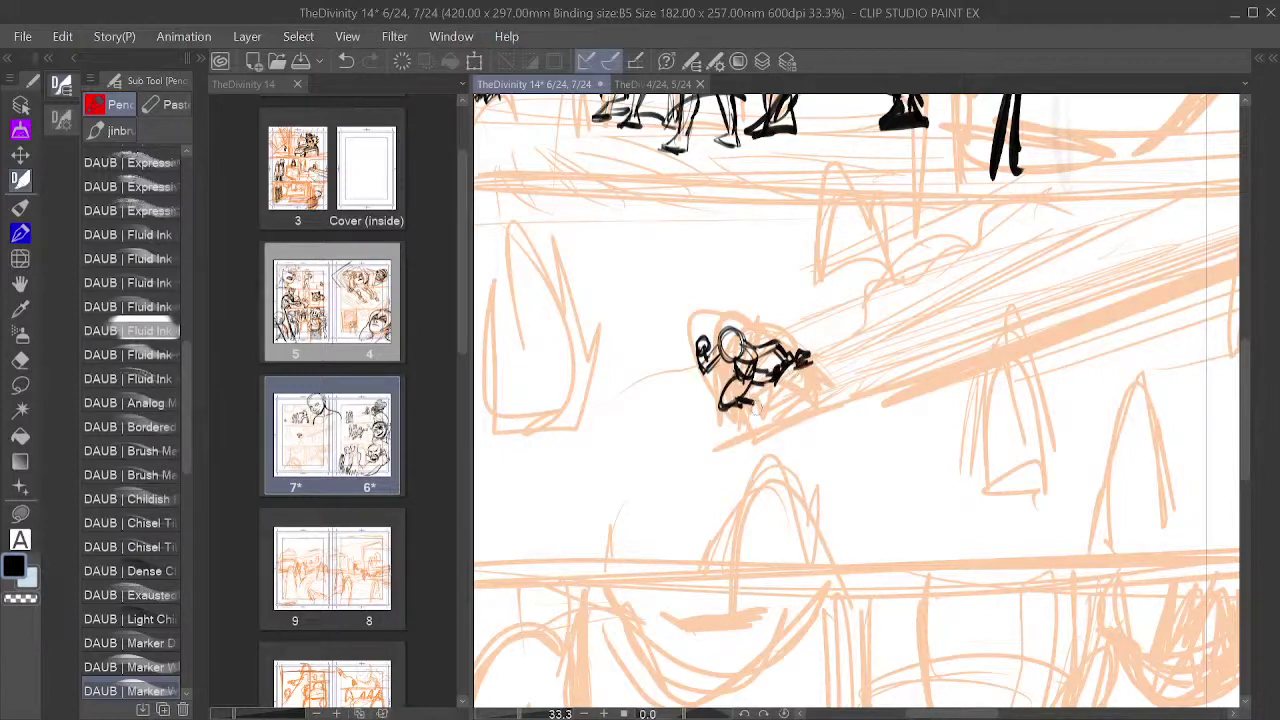
drag(742, 410, 766, 400)
Step: Sketch jagged, puffy dust-cloud outlines trailing diagonally upward behind the crouching figure
mouse_move(746, 406)
mouse_down()
mouse_move(770, 396)
mouse_move(720, 408)
mouse_move(862, 364)
mouse_move(905, 340)
mouse_move(834, 350)
mouse_move(948, 288)
mouse_up()
drag(952, 296, 986, 264)
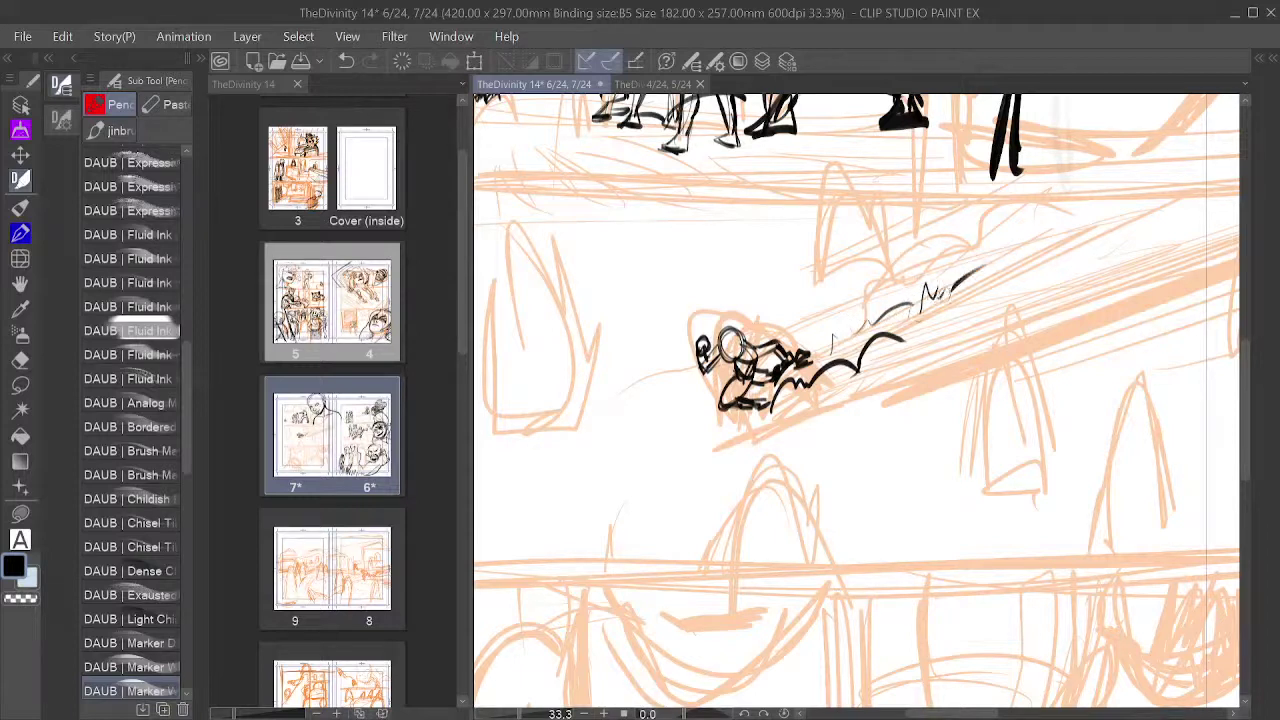
drag(909, 347, 943, 340)
drag(828, 387, 938, 340)
Step: Ink two bands of long diagonal speed streaks extending from the dust clouds along the orange beam
mouse_move(795, 411)
mouse_down()
mouse_move(987, 325)
mouse_move(1138, 278)
mouse_up()
mouse_move(900, 376)
mouse_down()
mouse_move(1200, 268)
mouse_move(1220, 274)
mouse_up()
drag(1050, 332, 1214, 280)
drag(962, 284, 1136, 218)
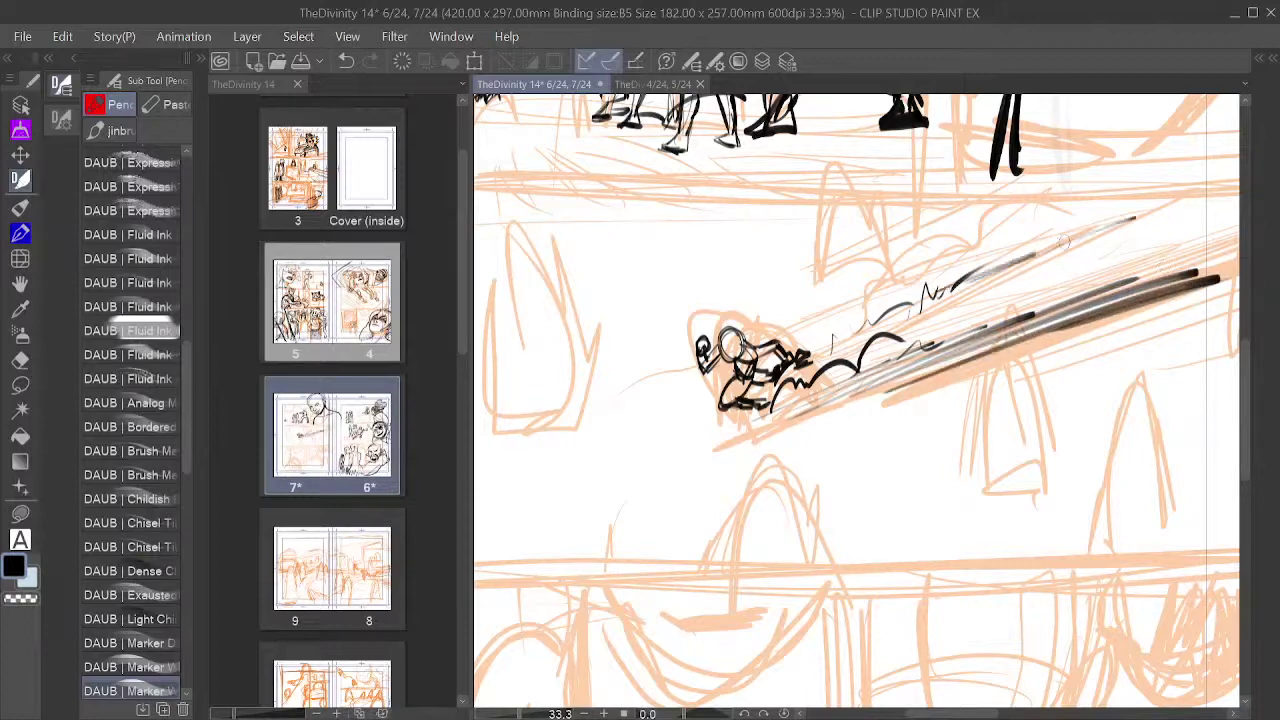
mouse_move(1004, 260)
mouse_down()
mouse_move(1170, 204)
mouse_move(1188, 176)
mouse_up()
Step: Add a shaded tuft of hair and dark facial details to the crouching figure's head
drag(1063, 333, 997, 330)
drag(1004, 378, 1029, 411)
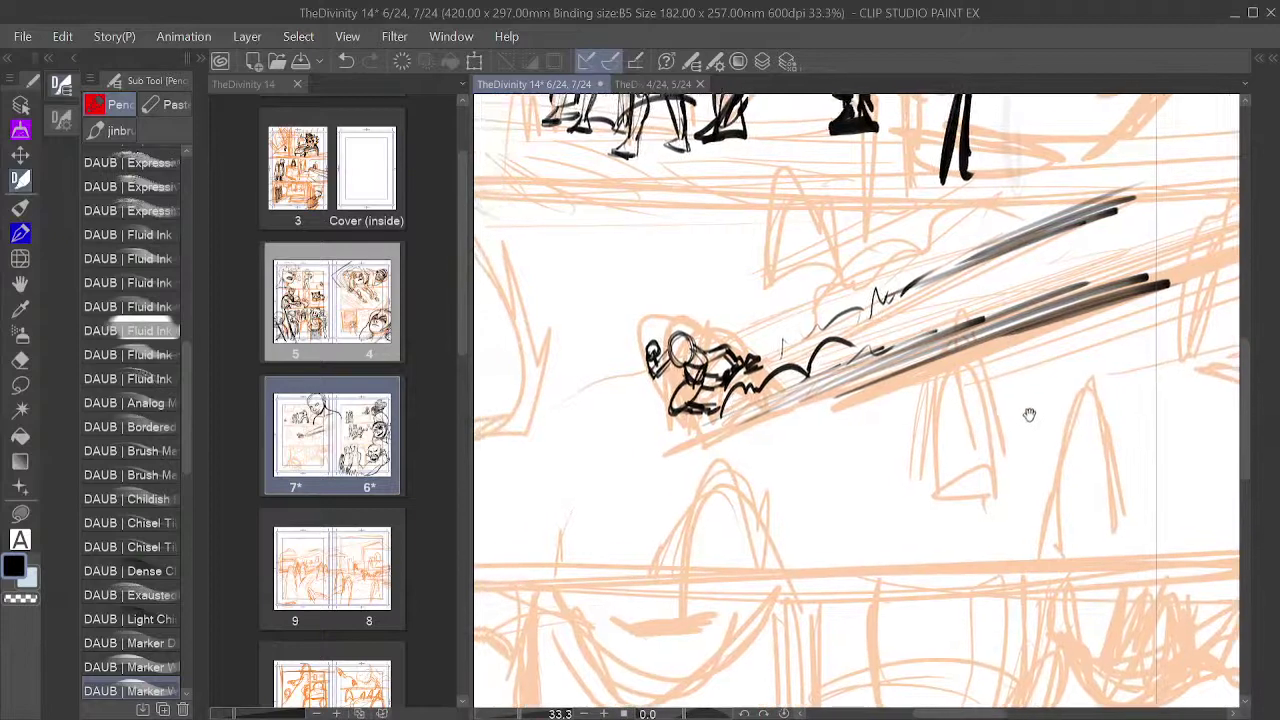
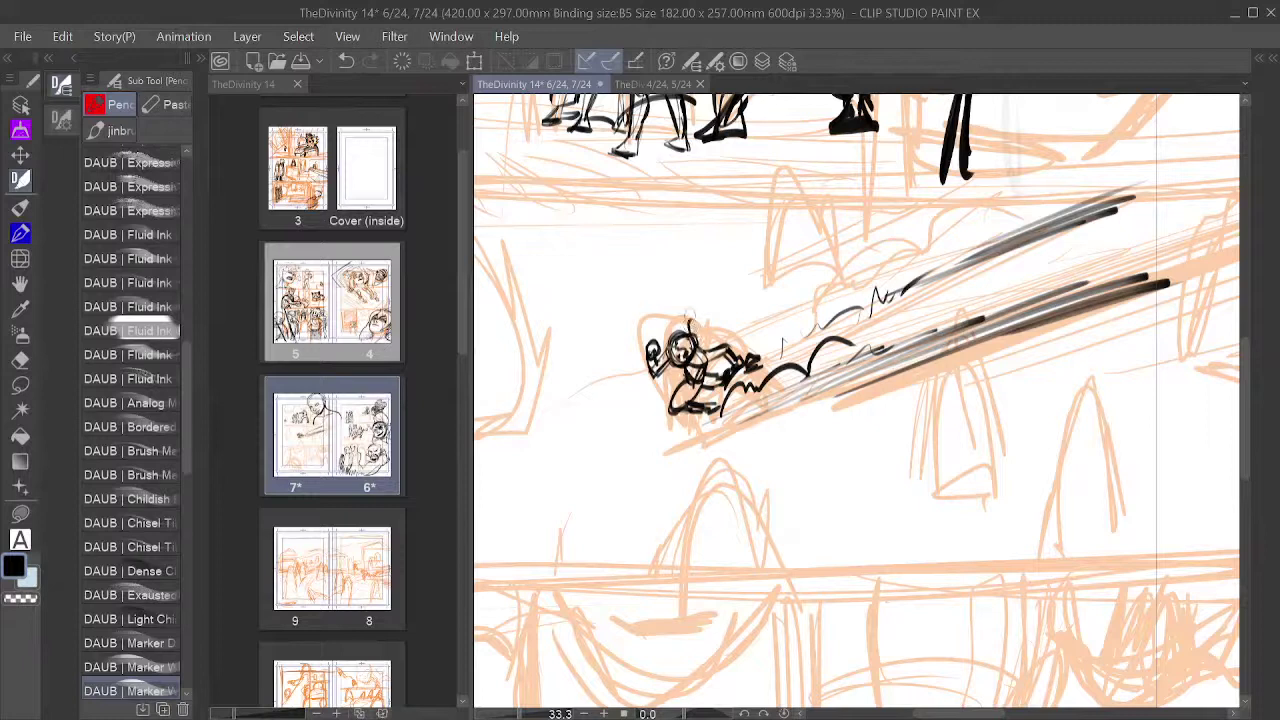
mouse_move(689, 314)
mouse_down()
mouse_move(730, 334)
mouse_move(706, 342)
mouse_move(722, 336)
mouse_move(714, 316)
mouse_up()
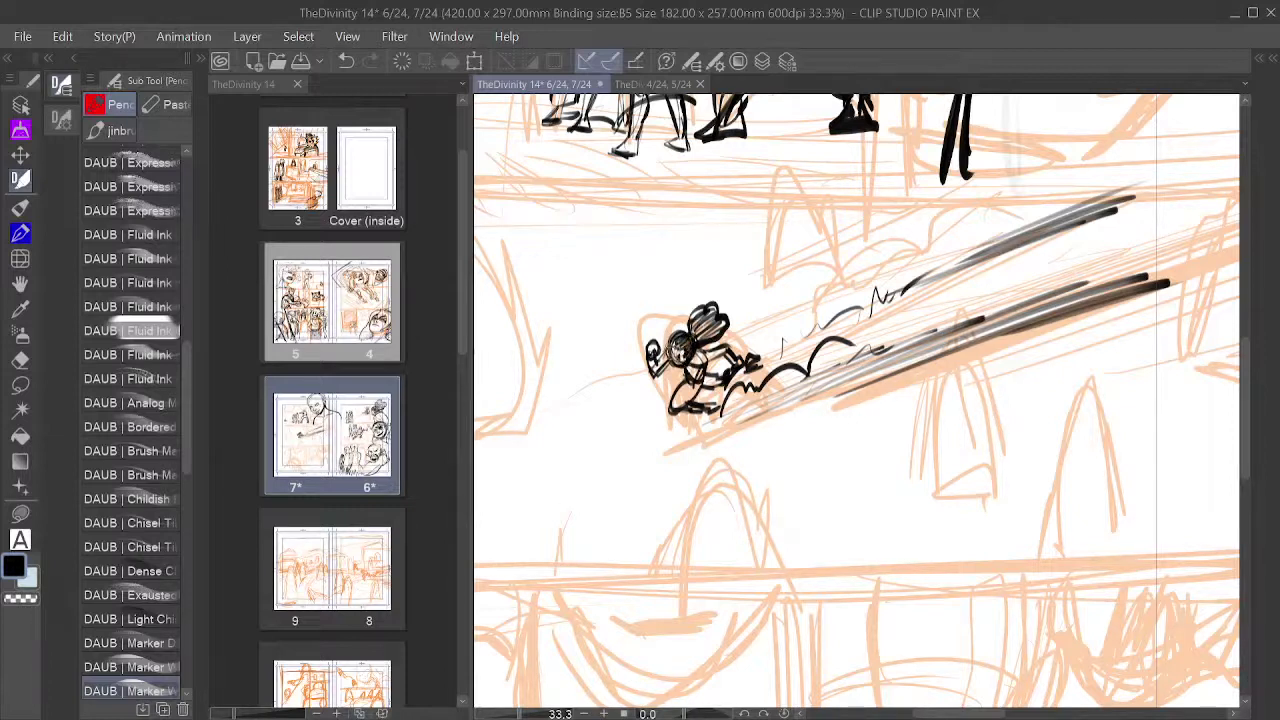
drag(682, 345, 694, 358)
Step: Draw a standing figure's head, torso and first leg inside the orange arch shape below the speed streaks
drag(937, 443, 837, 443)
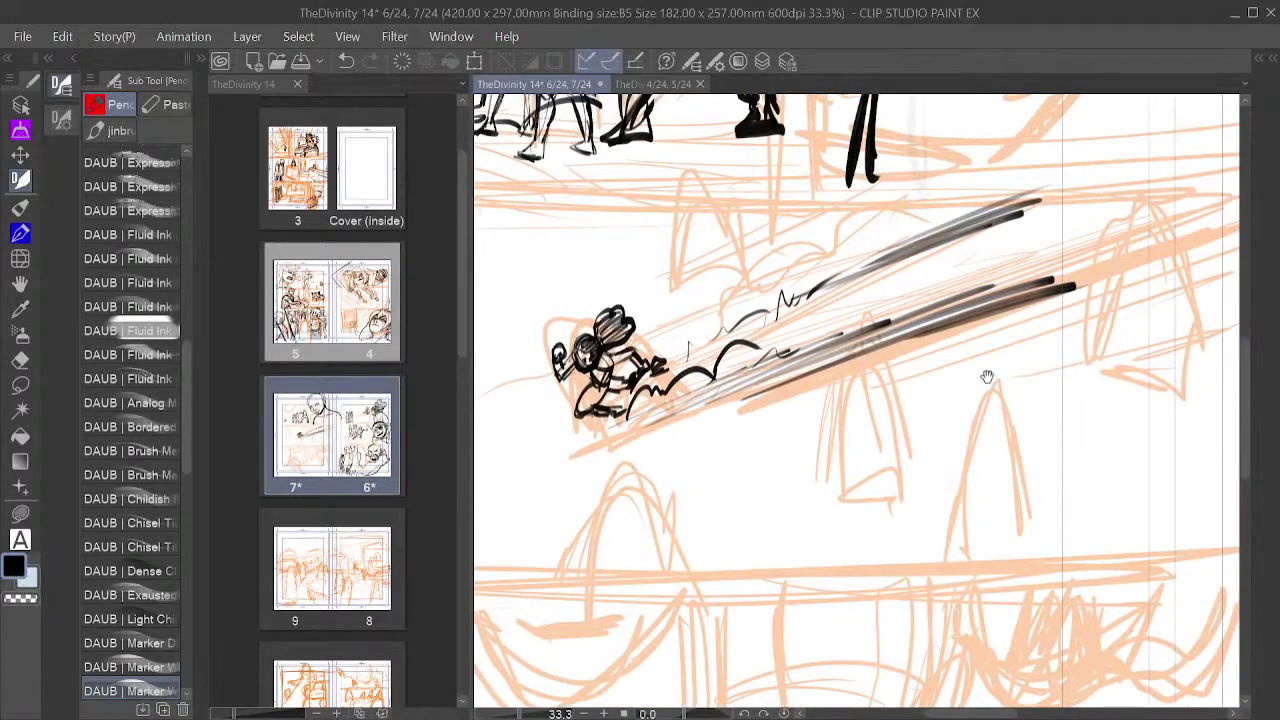
mouse_move(986, 371)
mouse_down()
mouse_move(918, 393)
mouse_move(897, 380)
mouse_up()
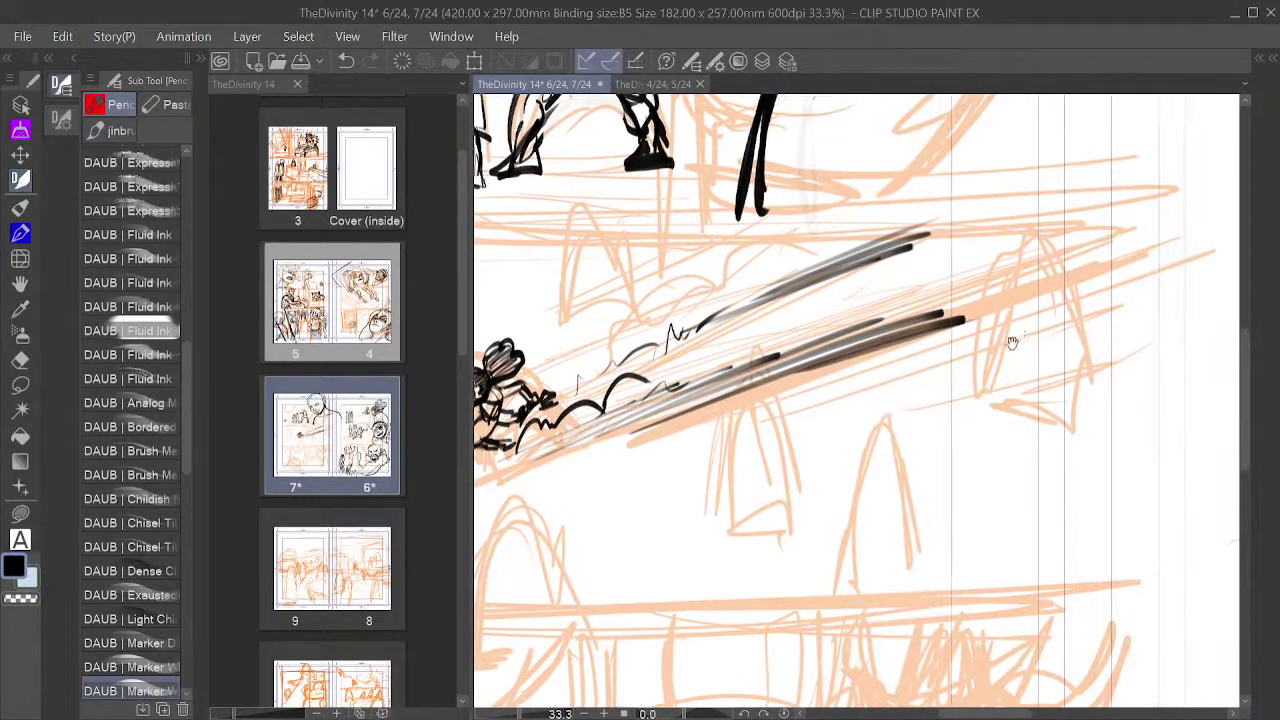
drag(1012, 340, 977, 366)
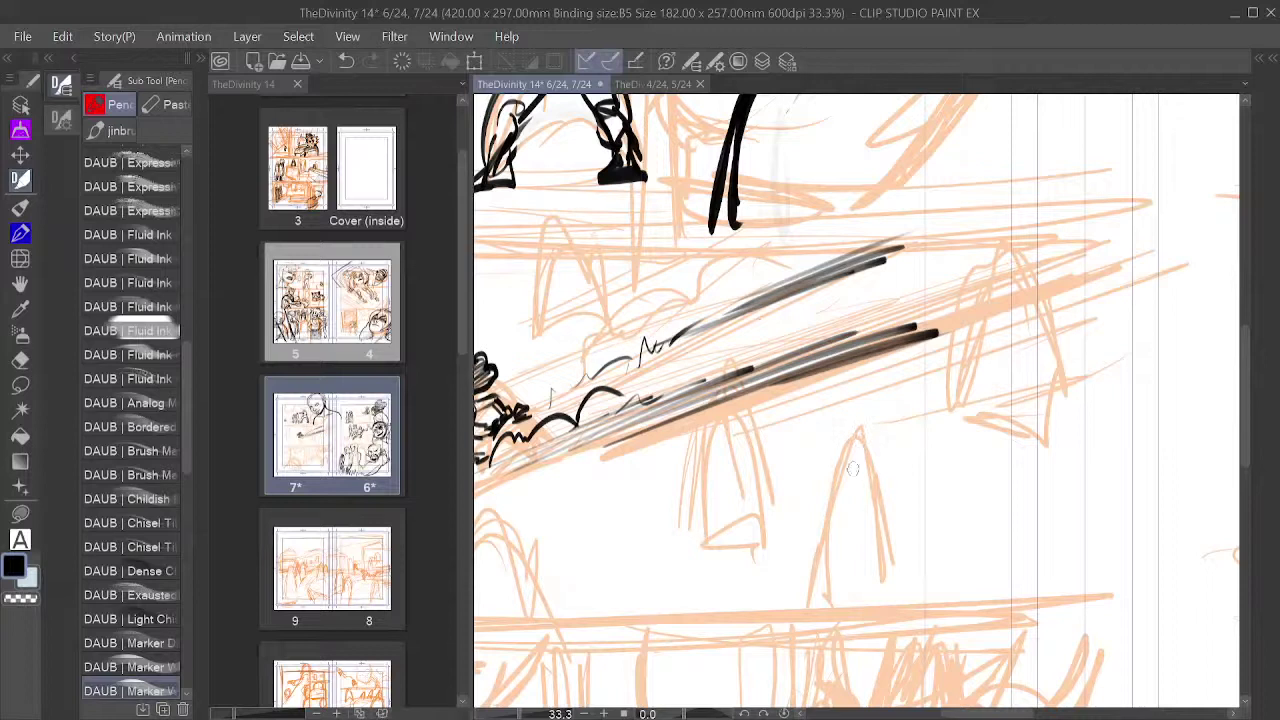
mouse_move(840, 466)
mouse_down()
mouse_move(856, 448)
mouse_move(848, 472)
mouse_move(852, 462)
mouse_move(866, 474)
mouse_move(838, 495)
mouse_move(861, 465)
mouse_move(836, 495)
mouse_move(874, 480)
mouse_move(850, 524)
mouse_up()
mouse_move(876, 476)
mouse_down()
mouse_move(864, 524)
mouse_move(836, 530)
mouse_move(846, 538)
mouse_move(843, 500)
mouse_move(847, 538)
mouse_move(830, 540)
mouse_move(852, 562)
mouse_move(852, 586)
mouse_move(830, 612)
mouse_up()
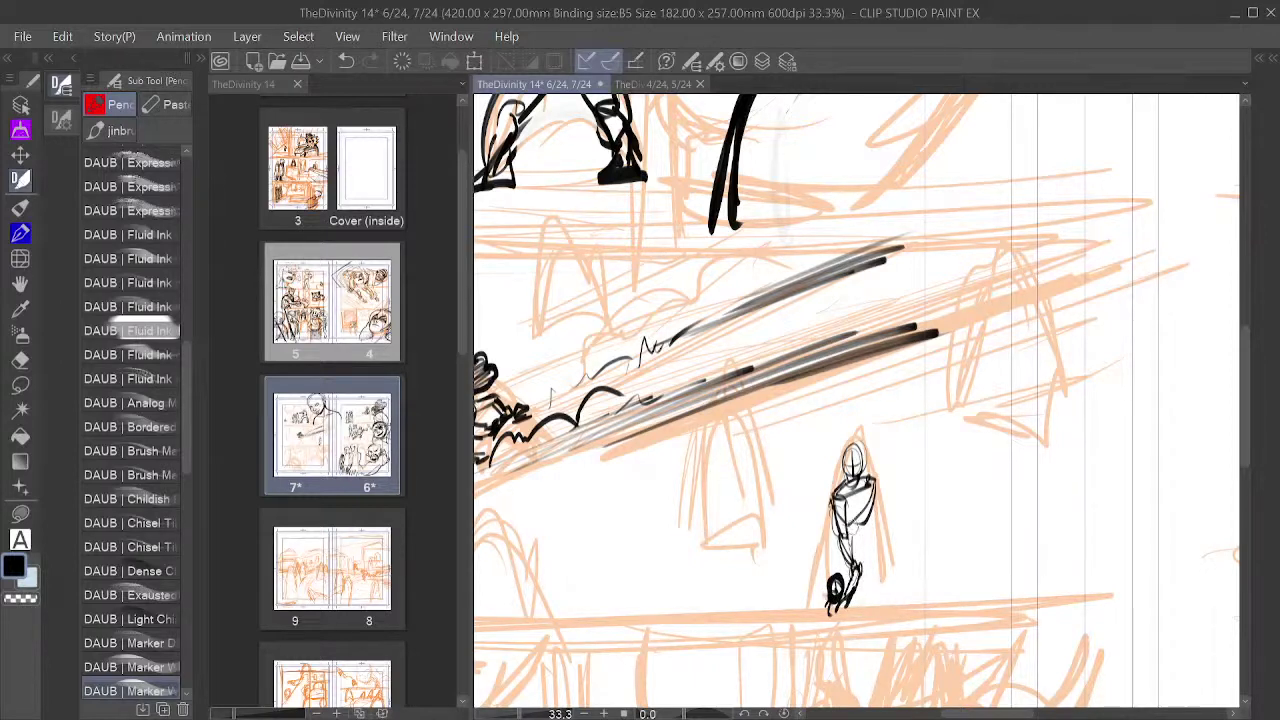
Step: Complete the standing figure with its second leg and both arms hanging at its sides
mouse_move(859, 517)
mouse_down()
mouse_move(872, 550)
mouse_move(856, 594)
mouse_up()
drag(880, 540, 864, 604)
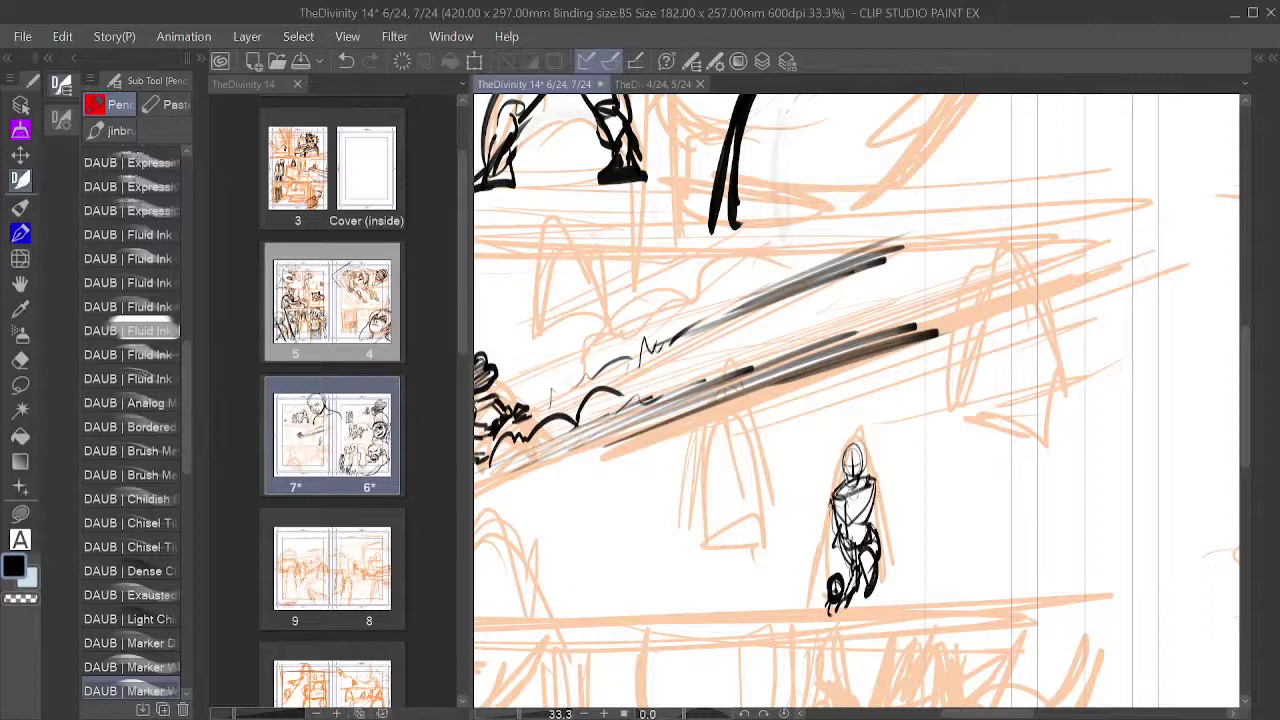
mouse_move(868, 480)
mouse_down()
mouse_move(888, 544)
mouse_move(830, 586)
mouse_up()
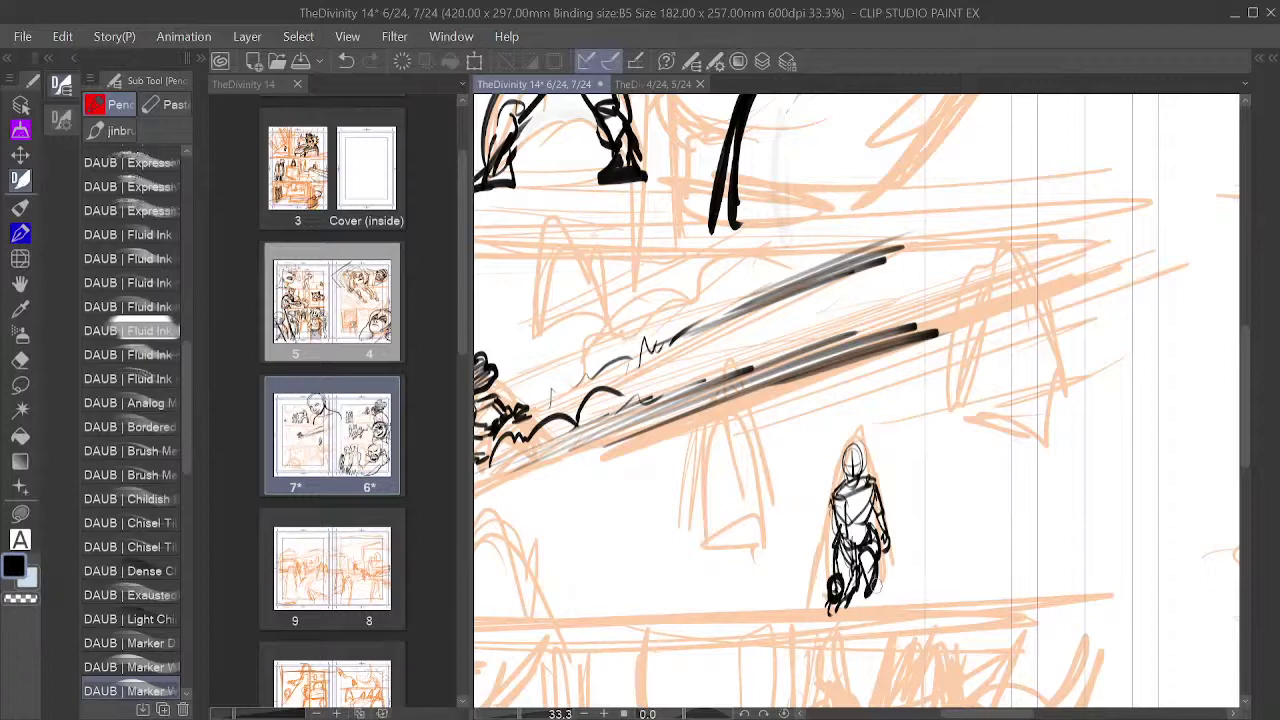
drag(941, 464, 897, 554)
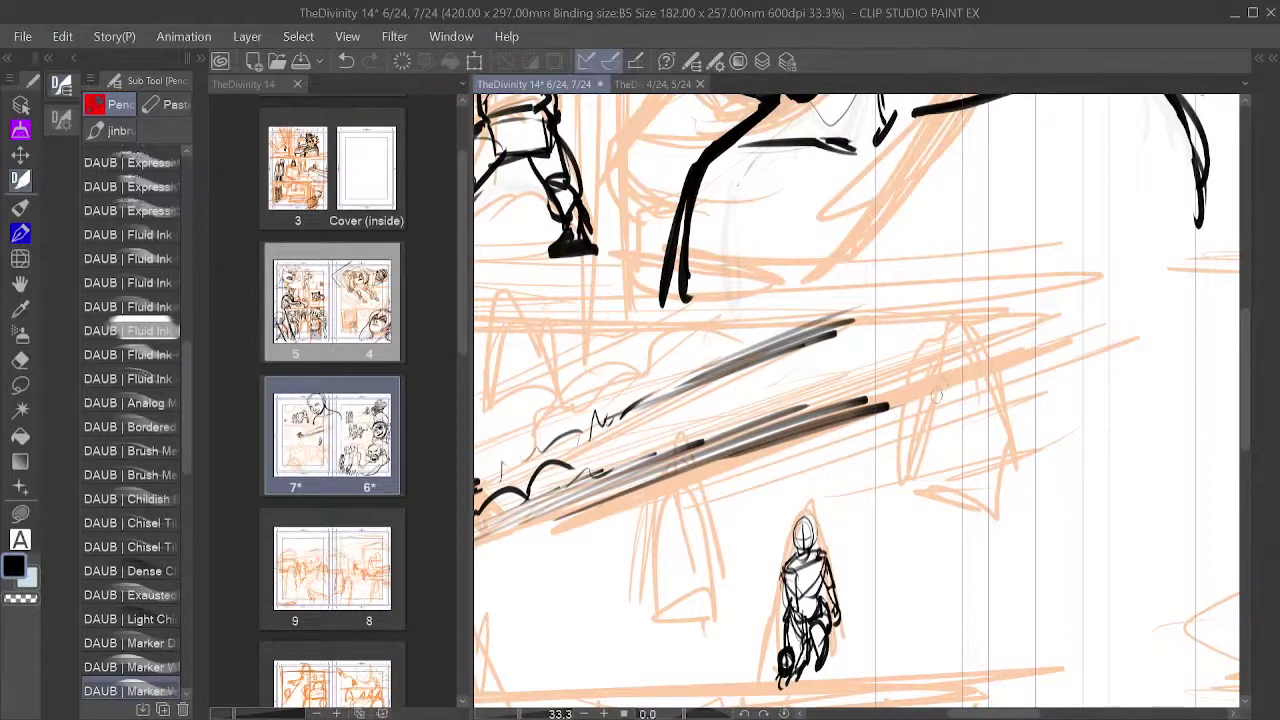
Step: Draw a small standing figure with head, torso, arms and legs at the far end of the lower speed streaks, and darken its head
mouse_move(923, 363)
mouse_down()
mouse_move(936, 346)
mouse_move(918, 390)
mouse_move(941, 388)
mouse_move(938, 426)
mouse_up()
drag(908, 386, 904, 428)
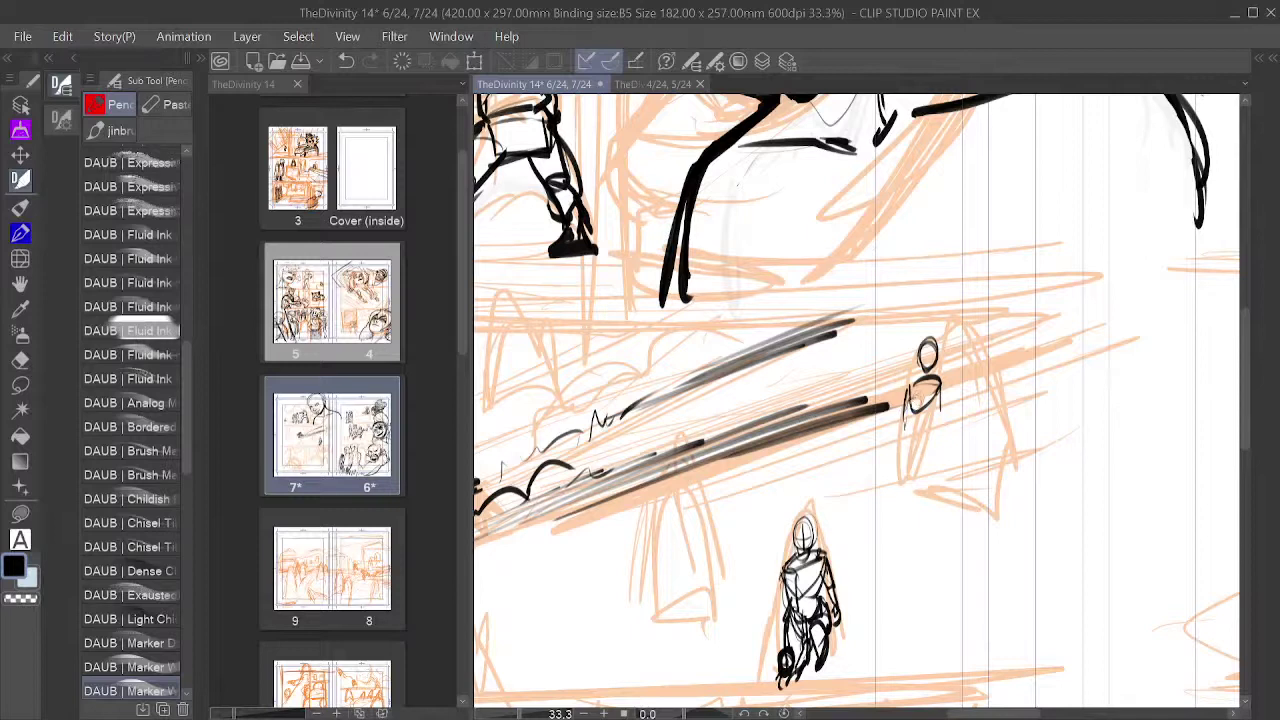
mouse_move(938, 380)
mouse_down()
mouse_move(908, 428)
mouse_move(910, 440)
mouse_move(944, 430)
mouse_move(914, 434)
mouse_up()
mouse_move(910, 394)
mouse_down()
mouse_move(914, 428)
mouse_move(932, 437)
mouse_move(894, 430)
mouse_move(902, 496)
mouse_up()
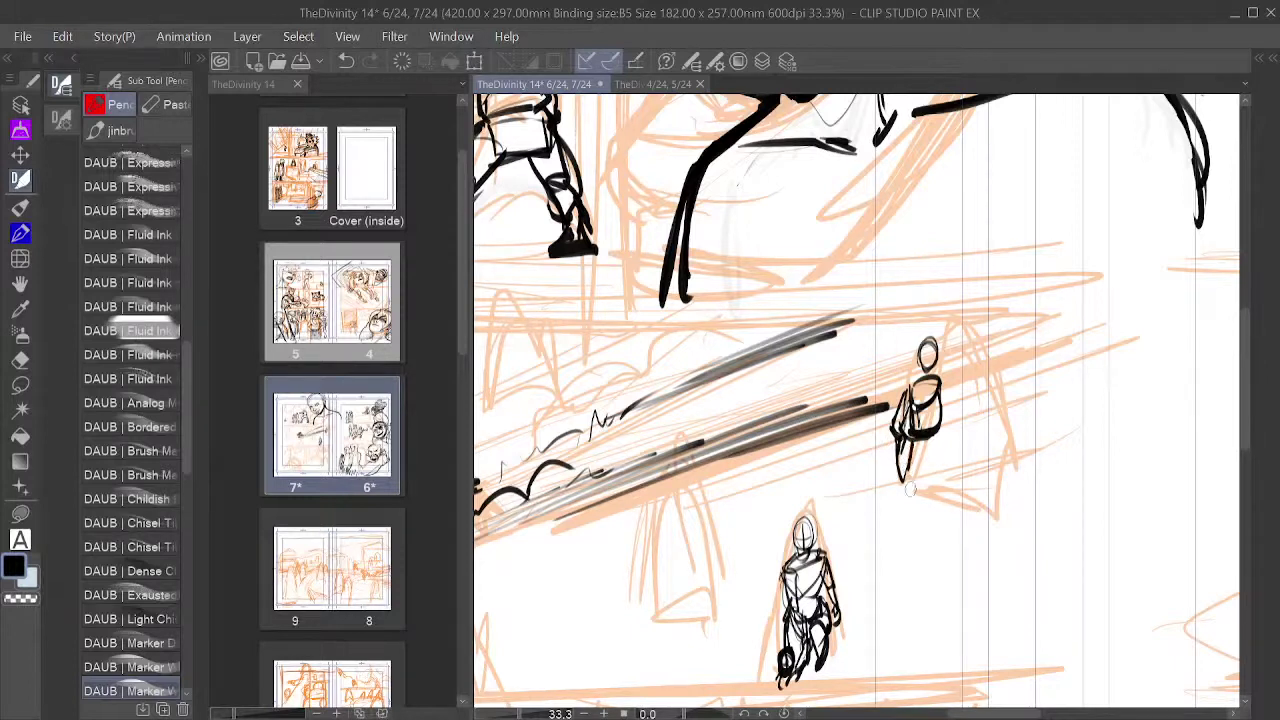
drag(918, 450, 912, 488)
drag(936, 430, 912, 520)
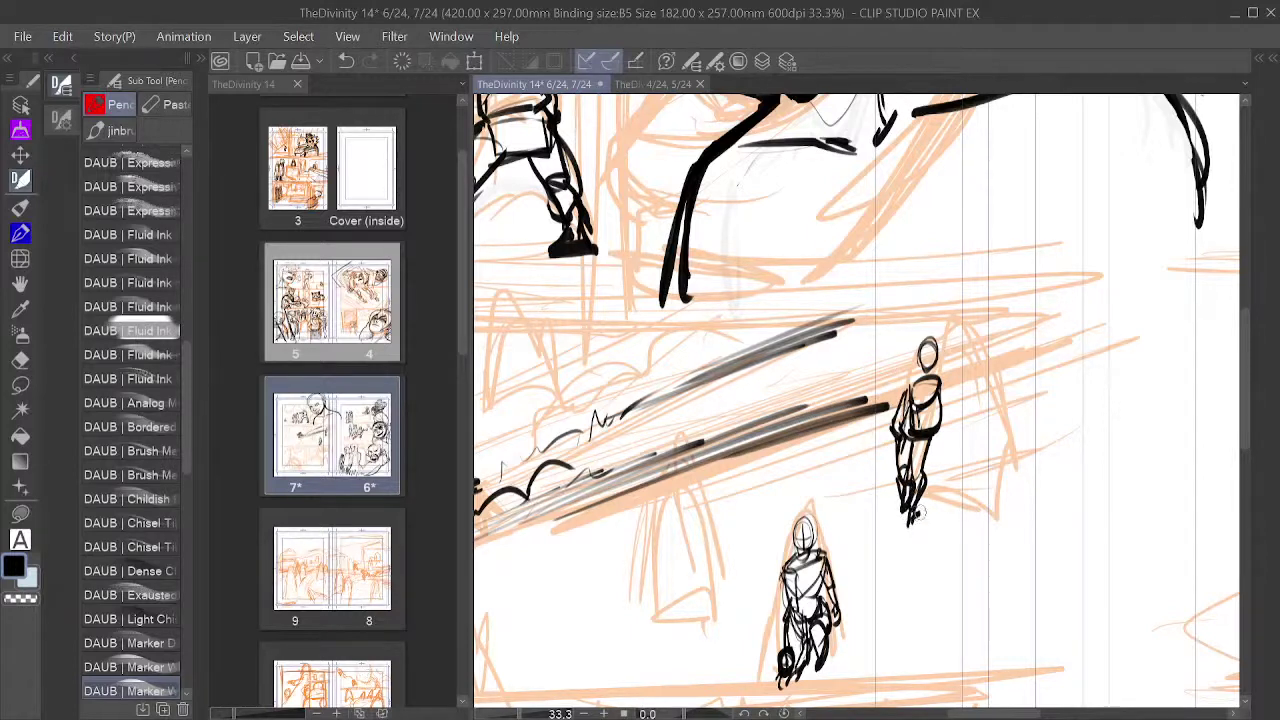
drag(920, 513, 905, 530)
mouse_move(918, 372)
mouse_down()
mouse_move(930, 346)
mouse_move(943, 431)
mouse_move(1006, 417)
mouse_move(909, 471)
mouse_move(931, 387)
mouse_up()
mouse_move(926, 254)
mouse_down()
mouse_move(1090, 171)
mouse_move(991, 380)
mouse_move(1034, 337)
mouse_up()
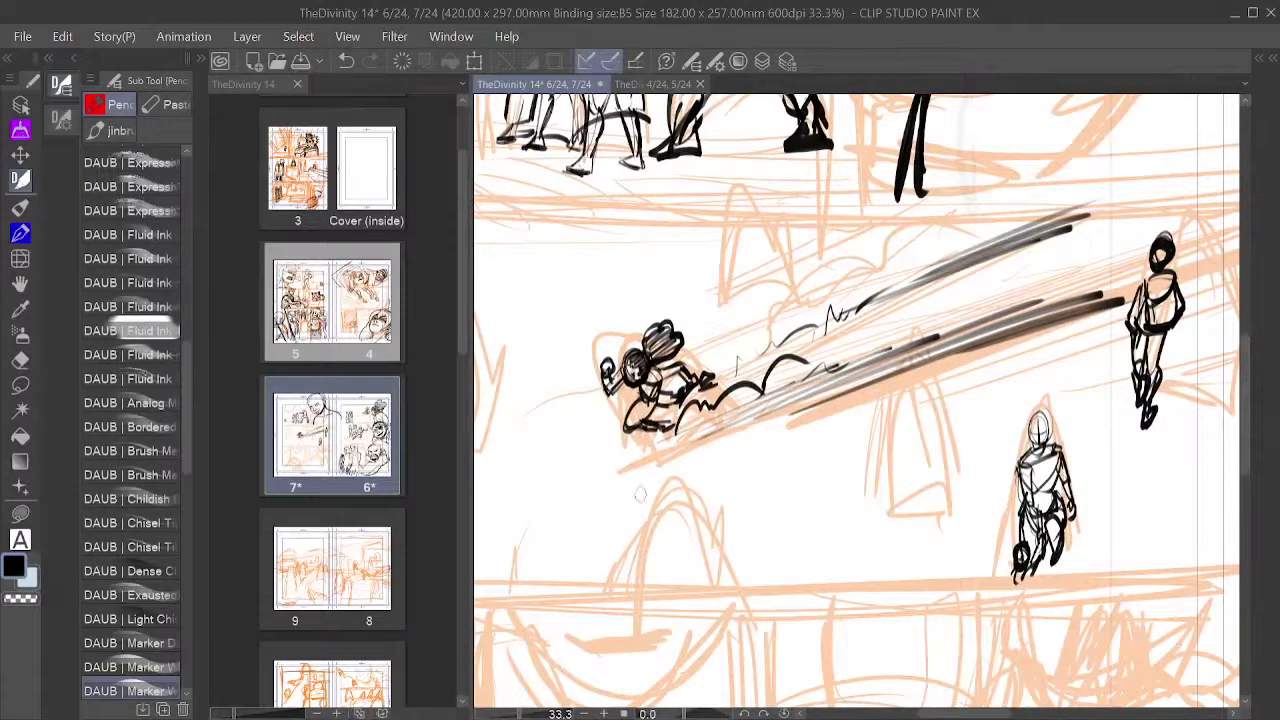
mouse_move(672, 478)
mouse_down()
mouse_move(636, 510)
mouse_move(634, 544)
mouse_up()
key(ctrl+z)
mouse_move(665, 502)
mouse_down()
mouse_move(638, 525)
mouse_move(705, 512)
mouse_move(650, 546)
mouse_move(643, 515)
mouse_move(680, 528)
mouse_move(678, 553)
mouse_move(695, 567)
mouse_move(640, 540)
mouse_move(612, 570)
mouse_move(692, 560)
mouse_move(718, 590)
mouse_up()
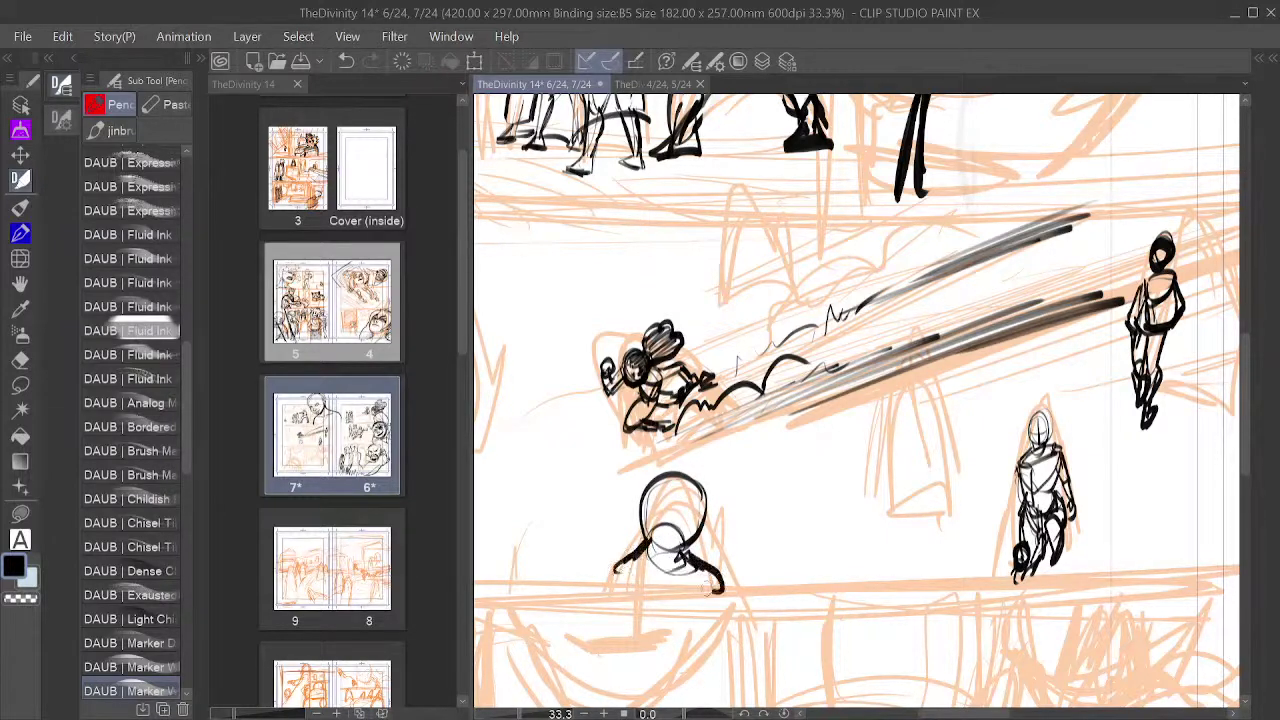
drag(650, 540, 720, 592)
drag(656, 538, 616, 560)
drag(662, 518, 672, 530)
key(ctrl+z)
key(ctrl+z)
key(ctrl+z)
key(ctrl+z)
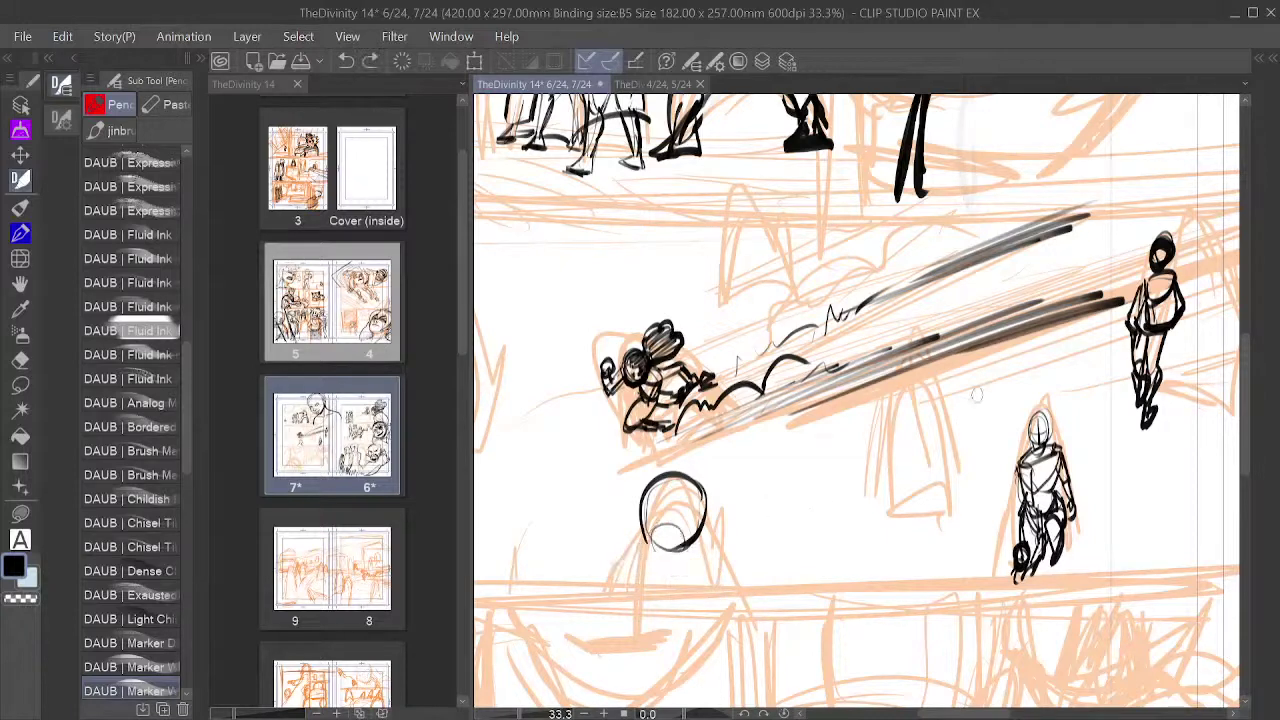
key(ctrl+z)
key(ctrl+z)
key(ctrl+z)
key(ctrl+z)
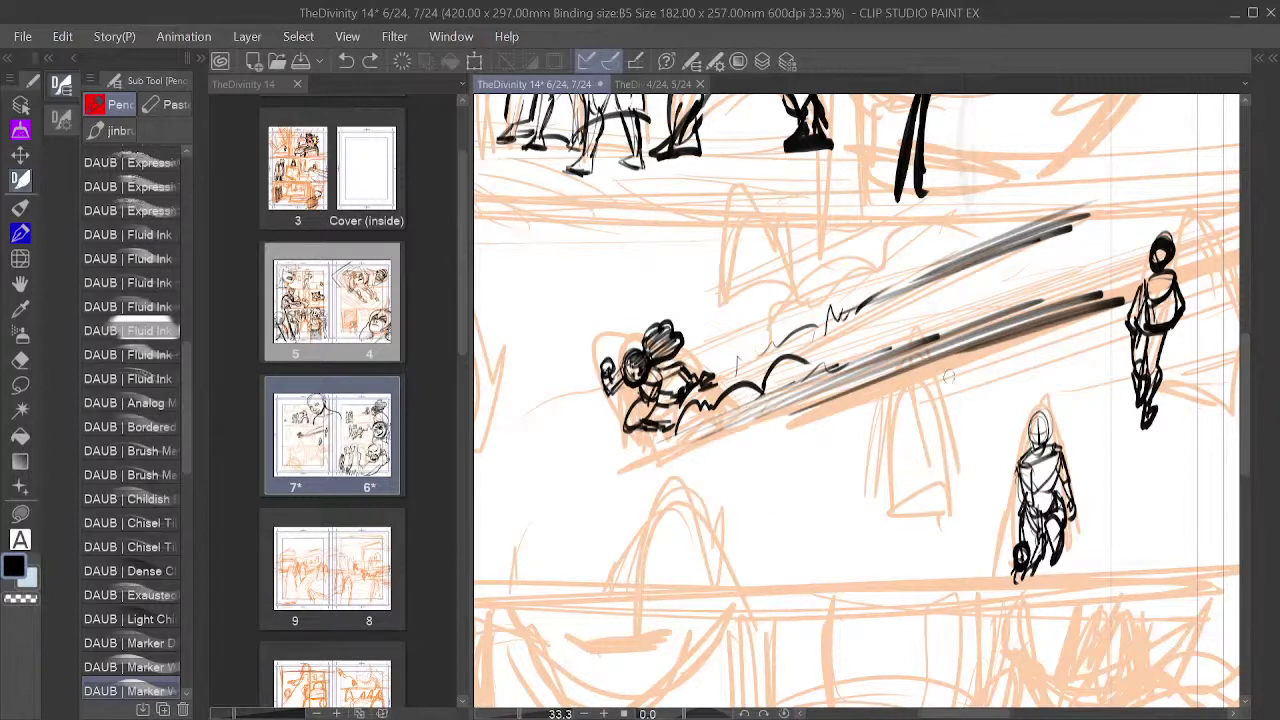
Step: Draw a larger standing figure's head, torso, hips and legs over the orange arch just below the lower speed streaks
mouse_move(902, 351)
mouse_down()
mouse_move(898, 372)
mouse_move(919, 366)
mouse_move(904, 349)
mouse_move(920, 388)
mouse_move(900, 372)
mouse_move(892, 420)
mouse_move(945, 391)
mouse_move(905, 442)
mouse_move(920, 455)
mouse_up()
key(ctrl+z)
mouse_move(920, 455)
mouse_down()
mouse_move(940, 403)
mouse_move(941, 437)
mouse_move(914, 479)
mouse_up()
drag(914, 479, 936, 466)
mouse_move(936, 466)
mouse_down()
mouse_move(942, 440)
mouse_move(947, 460)
mouse_up()
mouse_move(947, 460)
mouse_down()
mouse_move(932, 476)
mouse_move(908, 460)
mouse_up()
mouse_move(903, 450)
mouse_down()
mouse_move(913, 507)
mouse_move(946, 478)
mouse_up()
mouse_move(908, 472)
mouse_down()
mouse_move(926, 512)
mouse_move(922, 556)
mouse_up()
mouse_move(948, 450)
mouse_down()
mouse_move(946, 576)
mouse_move(948, 456)
mouse_up()
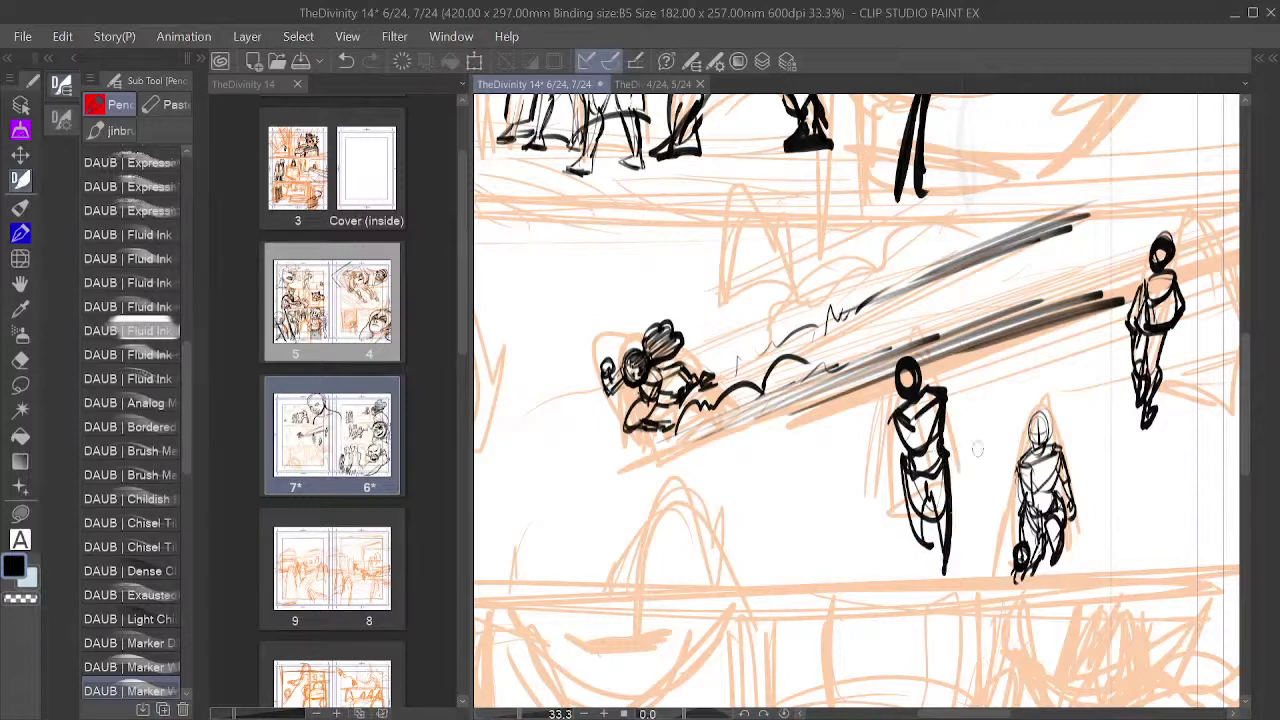
Step: Refine the torso of the figure below the streaks and add one hanging arm and one bent arm with a raised fist
drag(1038, 465, 869, 472)
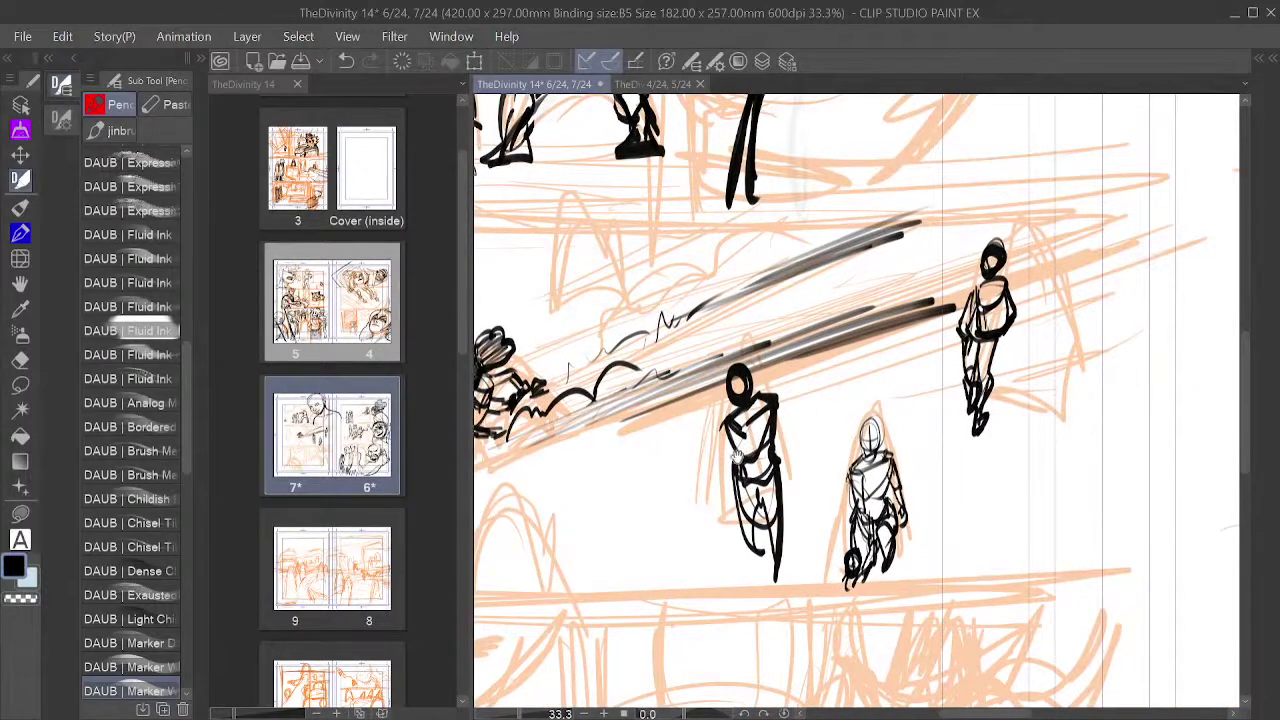
drag(731, 447, 733, 439)
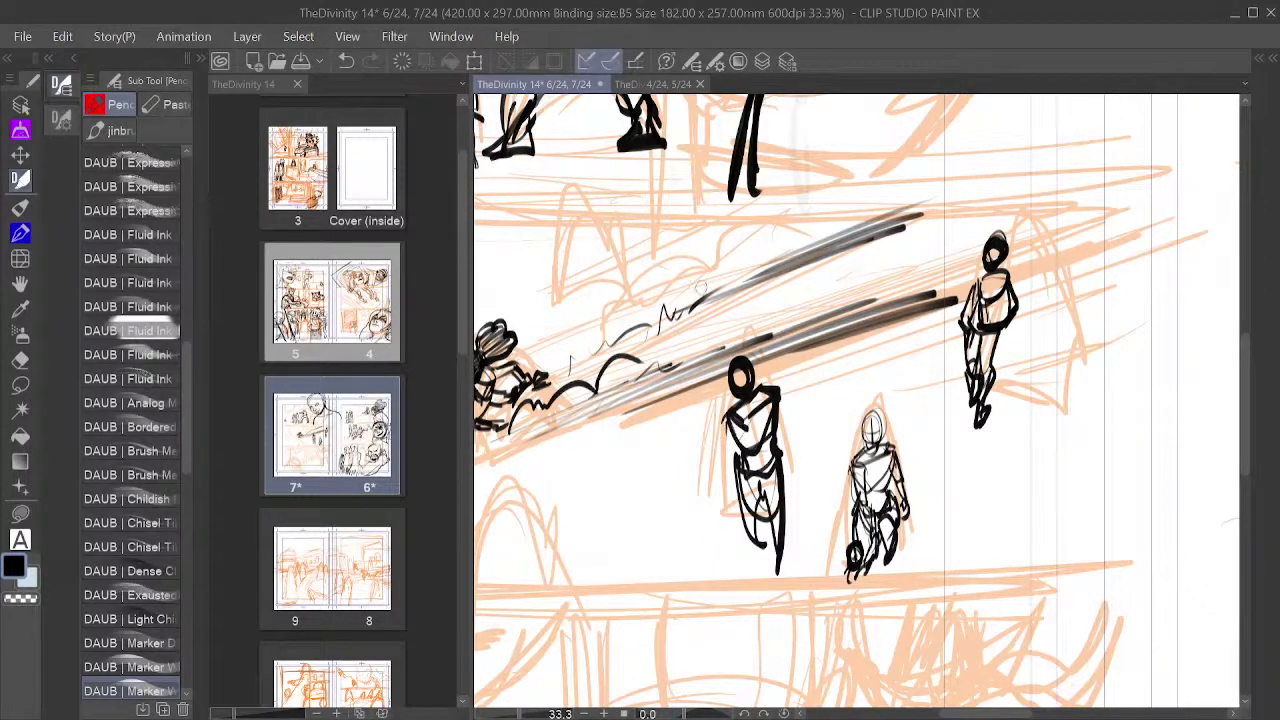
drag(779, 398, 792, 476)
mouse_move(732, 410)
mouse_down()
mouse_move(717, 461)
mouse_move(704, 430)
mouse_up()
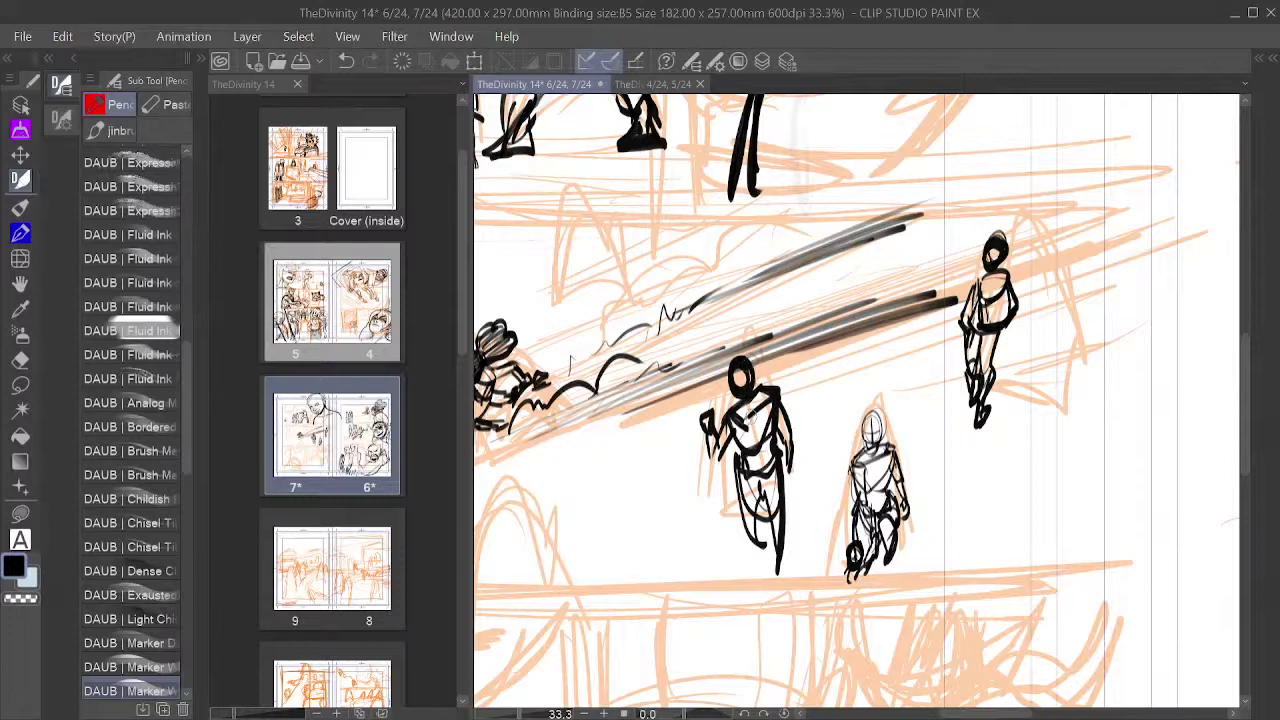
Step: Erase the stray chest and leg lines of the raised-fist figure with transparent colour, and redraw its legs and feet in black
click(30, 603)
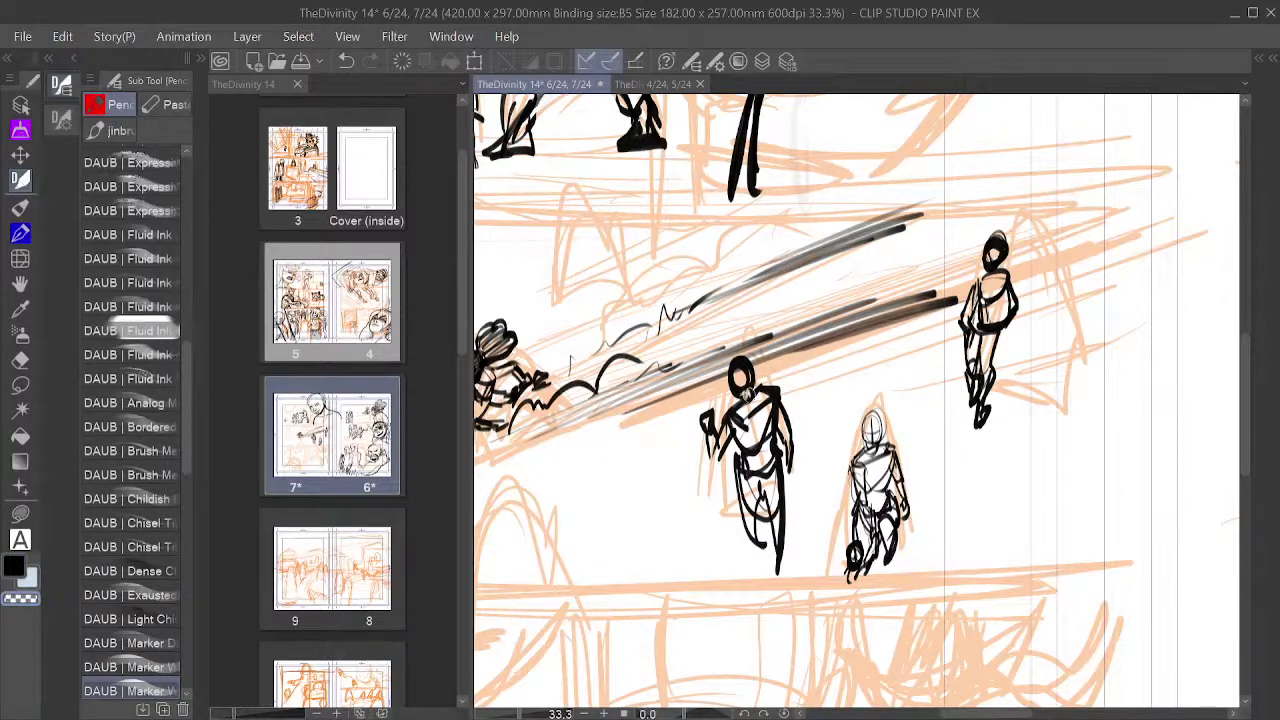
mouse_move(748, 395)
mouse_down()
mouse_move(742, 426)
mouse_move(763, 402)
mouse_move(741, 417)
mouse_move(743, 434)
mouse_move(765, 401)
mouse_move(758, 434)
mouse_move(768, 387)
mouse_move(788, 401)
mouse_move(764, 382)
mouse_up()
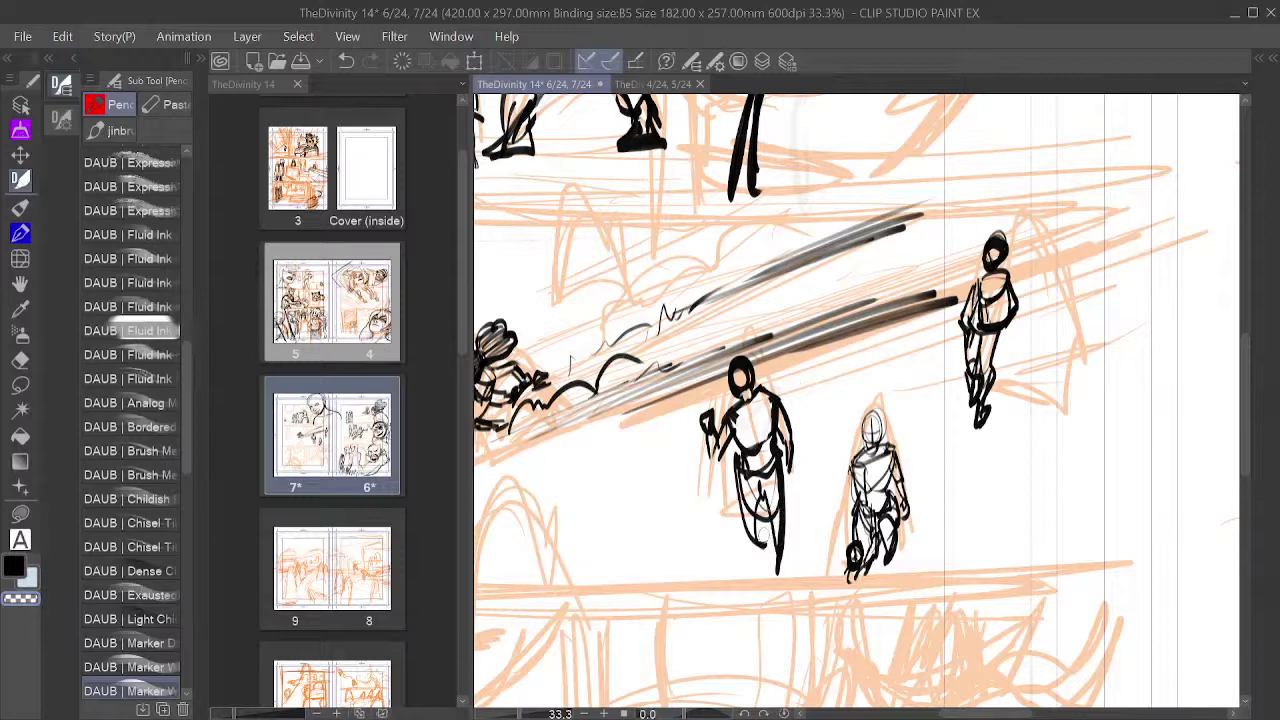
drag(760, 512, 762, 530)
click(19, 567)
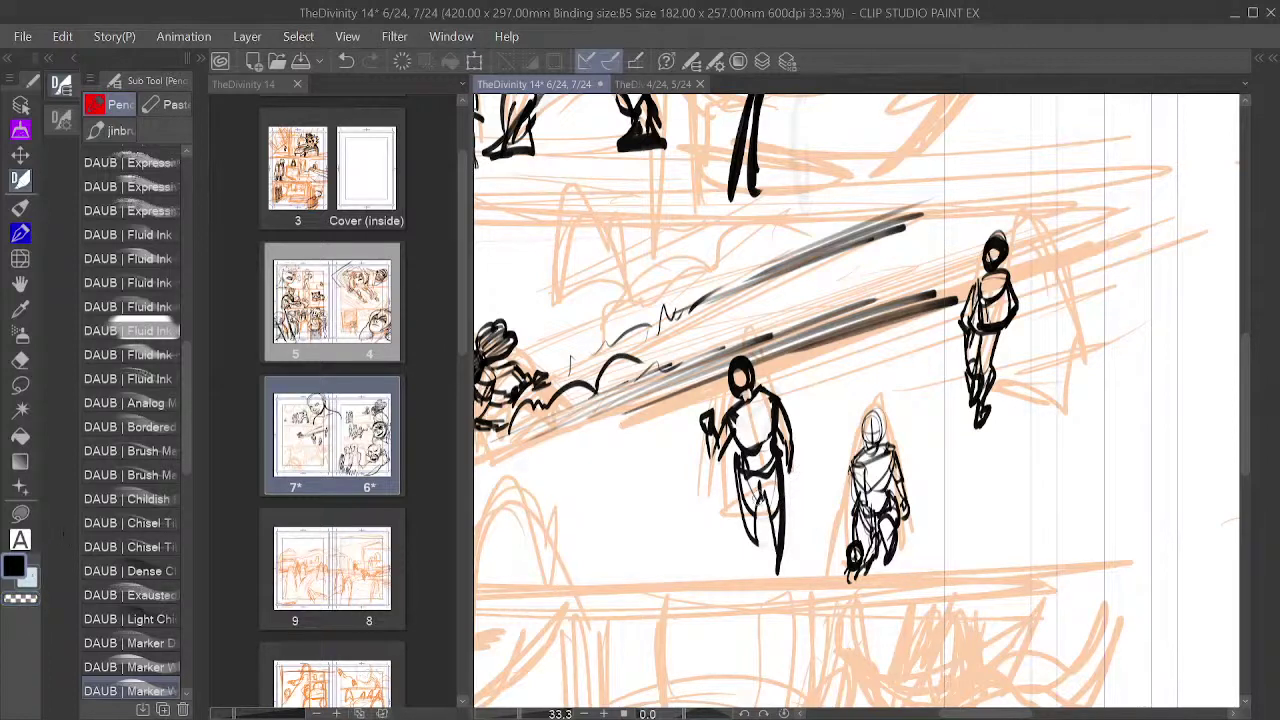
mouse_move(754, 460)
mouse_down()
mouse_move(772, 455)
mouse_move(771, 470)
mouse_move(740, 512)
mouse_move(758, 556)
mouse_move(748, 540)
mouse_move(775, 561)
mouse_move(782, 550)
mouse_move(778, 570)
mouse_move(784, 548)
mouse_move(775, 574)
mouse_up()
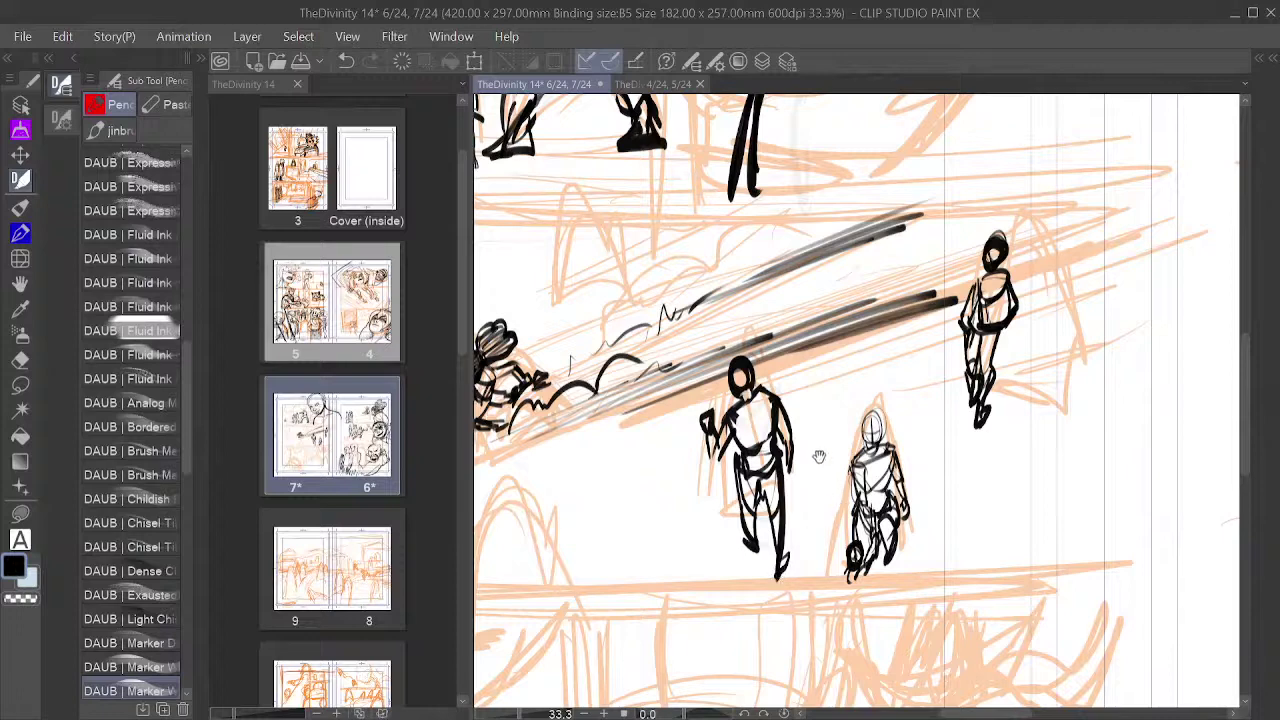
Step: Draw a kneeling figure with head, torso, bent legs, arms and facial marks inside the small orange arch above the streaks
drag(820, 455, 1022, 440)
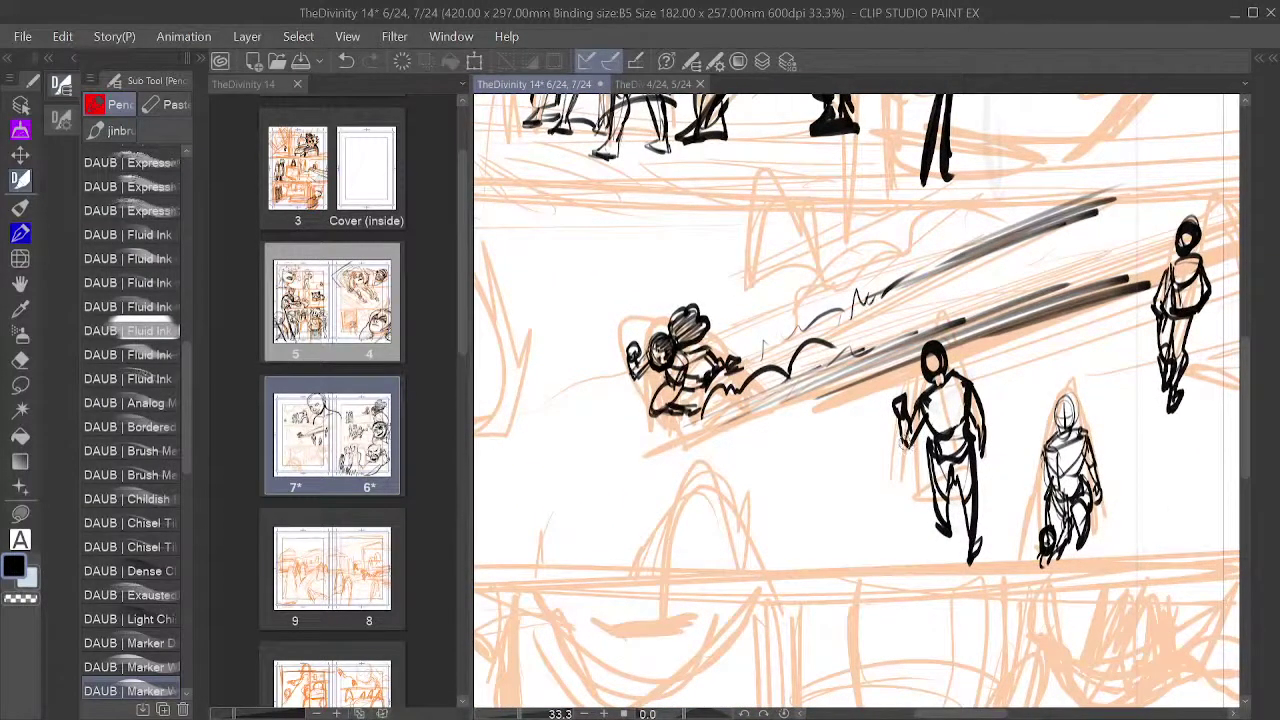
drag(947, 375, 999, 426)
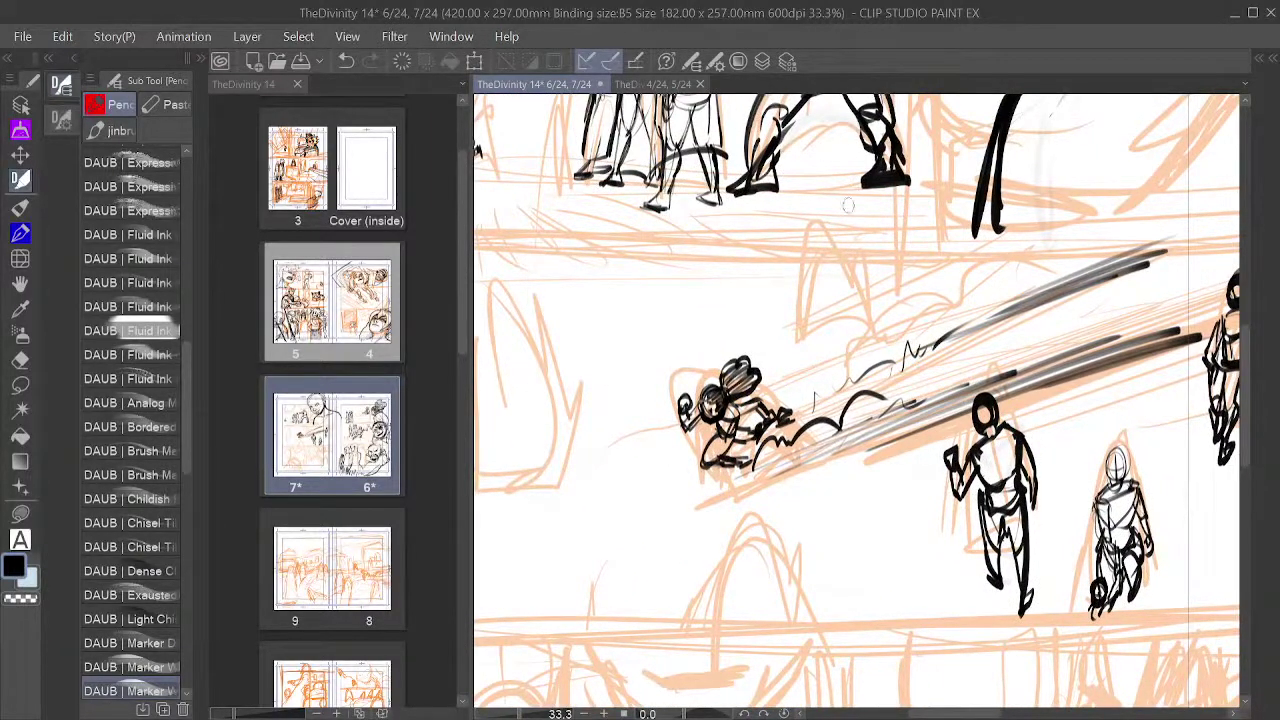
mouse_move(848, 205)
mouse_down()
mouse_move(803, 311)
mouse_move(810, 290)
mouse_move(820, 314)
mouse_move(800, 326)
mouse_move(836, 326)
mouse_move(812, 340)
mouse_move(838, 346)
mouse_up()
key(ctrl+z)
mouse_move(812, 346)
mouse_down()
mouse_move(856, 342)
mouse_move(842, 350)
mouse_move(850, 372)
mouse_move(842, 362)
mouse_move(862, 392)
mouse_move(840, 376)
mouse_move(806, 390)
mouse_move(828, 360)
mouse_move(804, 384)
mouse_move(822, 368)
mouse_move(828, 382)
mouse_move(824, 358)
mouse_move(816, 388)
mouse_up()
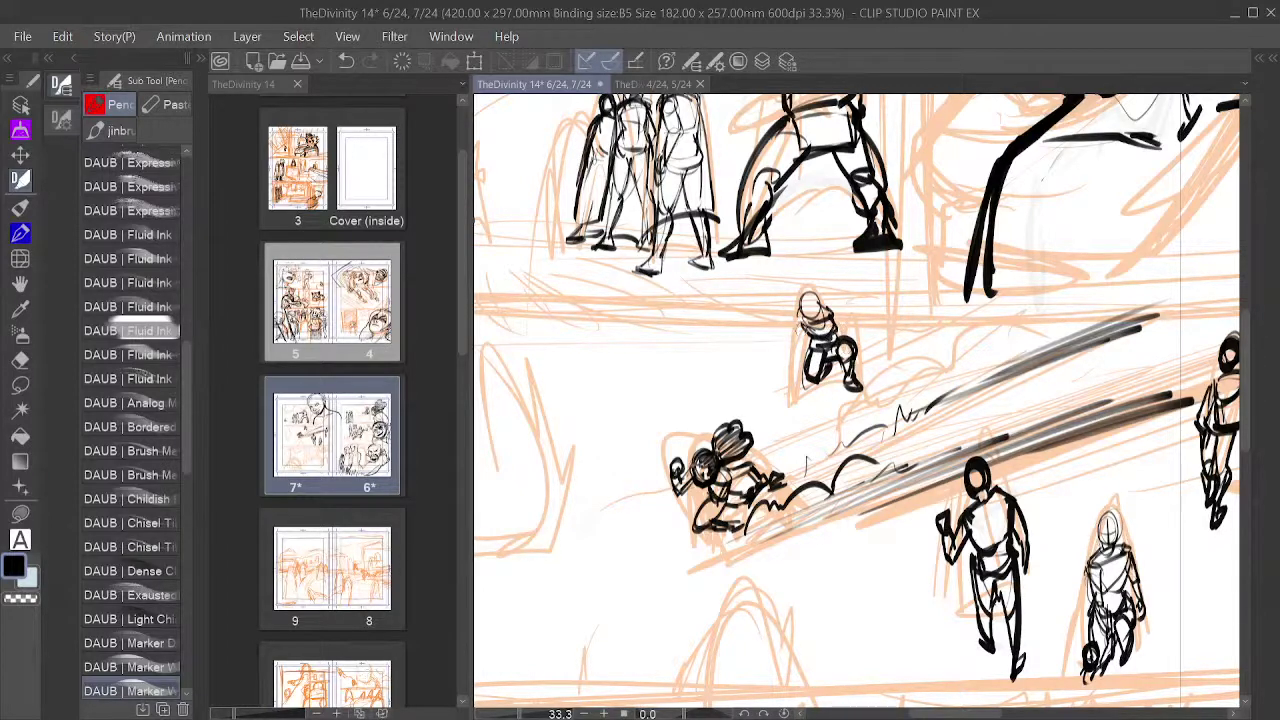
mouse_move(788, 326)
mouse_down()
mouse_move(778, 340)
mouse_move(800, 330)
mouse_move(784, 334)
mouse_move(808, 304)
mouse_move(812, 334)
mouse_move(856, 334)
mouse_move(862, 384)
mouse_move(843, 387)
mouse_move(854, 389)
mouse_up()
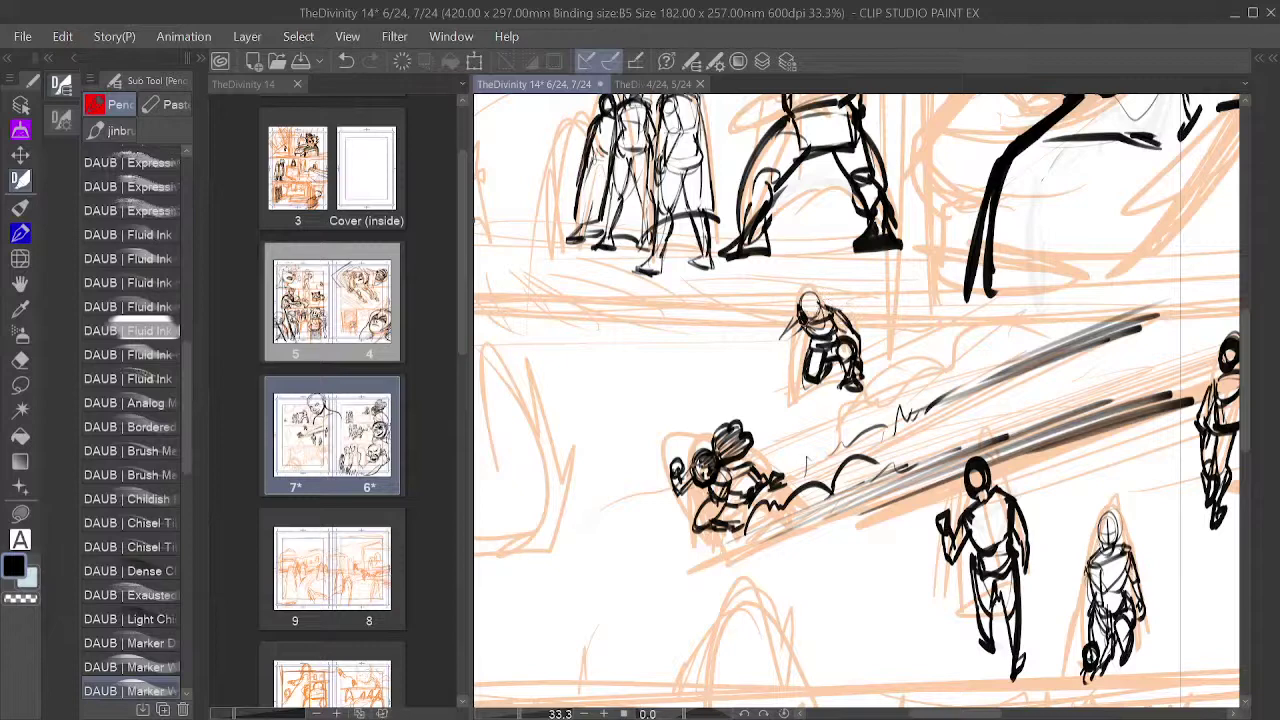
drag(801, 306, 807, 320)
Step: Draw a pair of dangling lower legs with pointed feet at the panel's upper edge, above the tall orange shape
mouse_move(915, 420)
mouse_down()
mouse_move(1032, 371)
mouse_move(1002, 400)
mouse_move(1013, 407)
mouse_up()
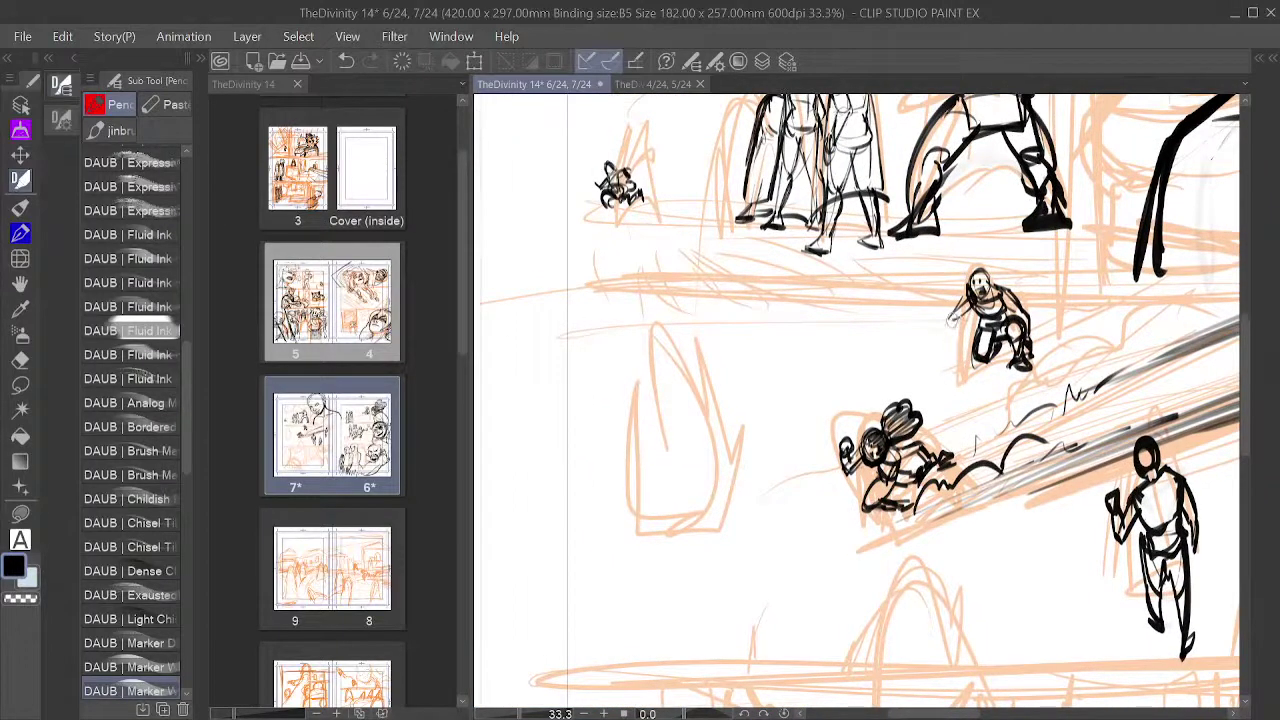
mouse_move(940, 414)
mouse_down()
mouse_move(971, 394)
mouse_move(950, 416)
mouse_up()
drag(1068, 392, 954, 384)
scroll(1033, 335, down, 3)
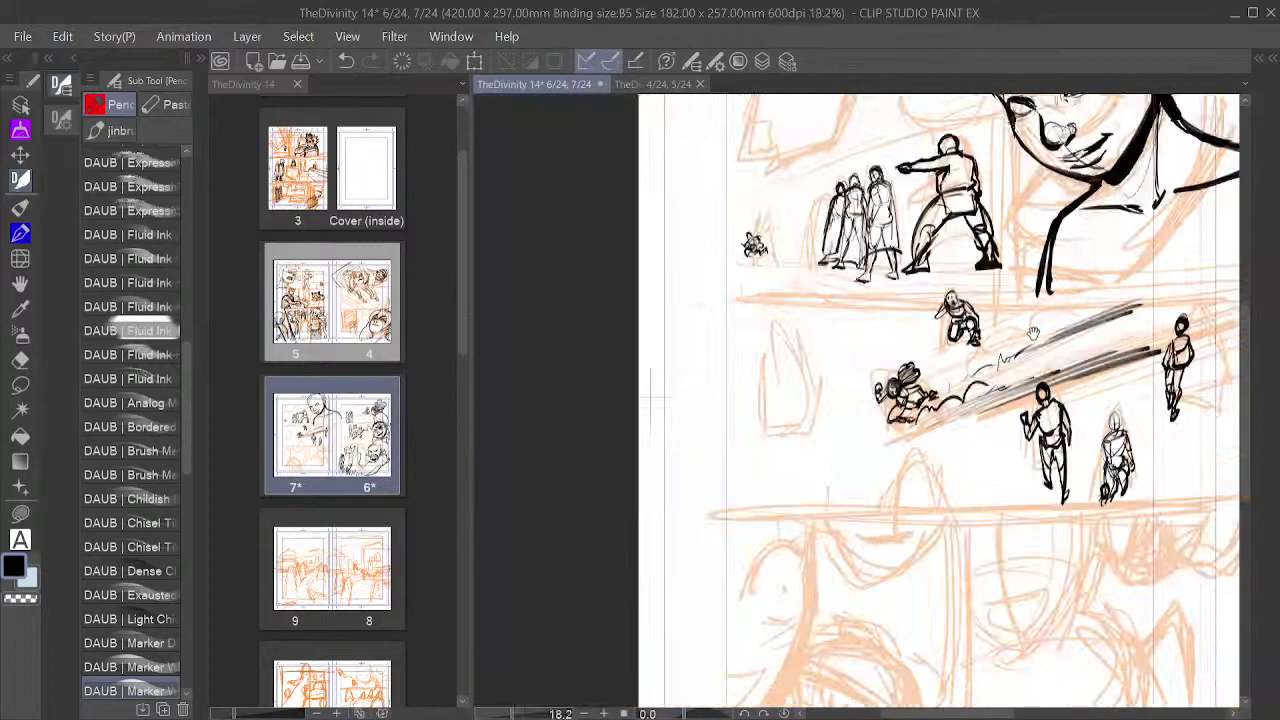
drag(1167, 341, 1022, 353)
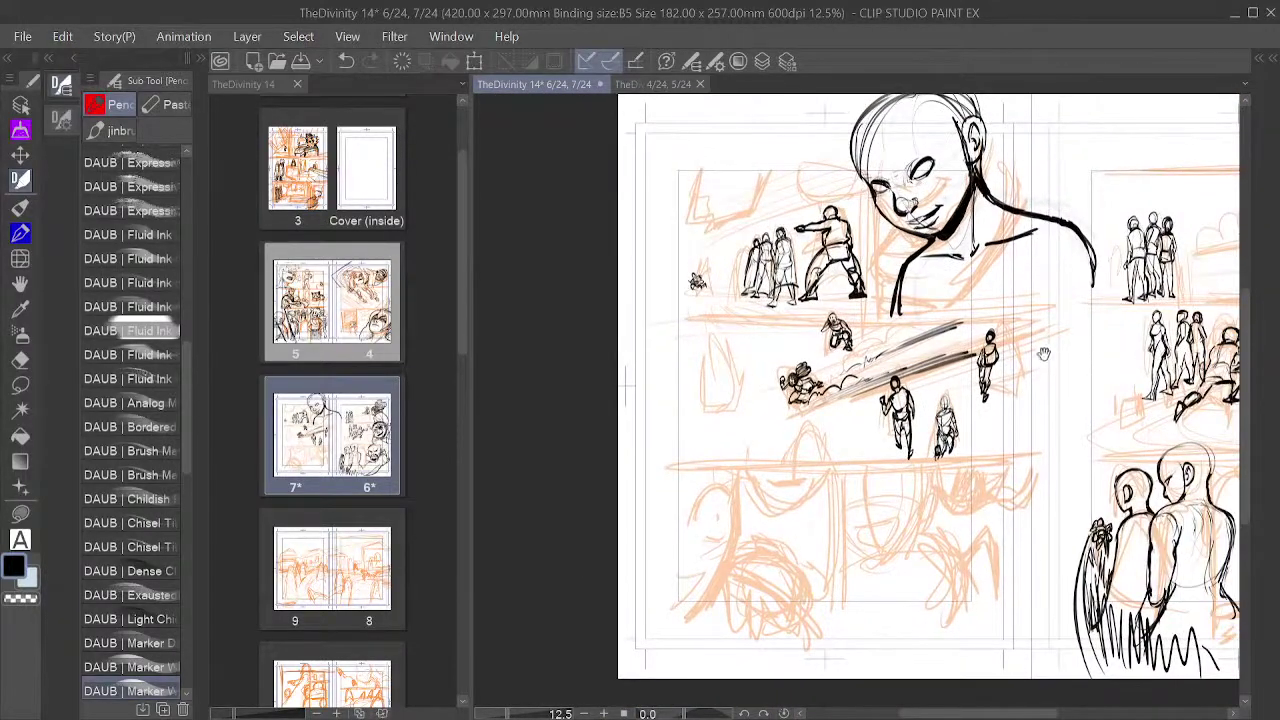
scroll(974, 356, up, 3)
drag(920, 346, 974, 401)
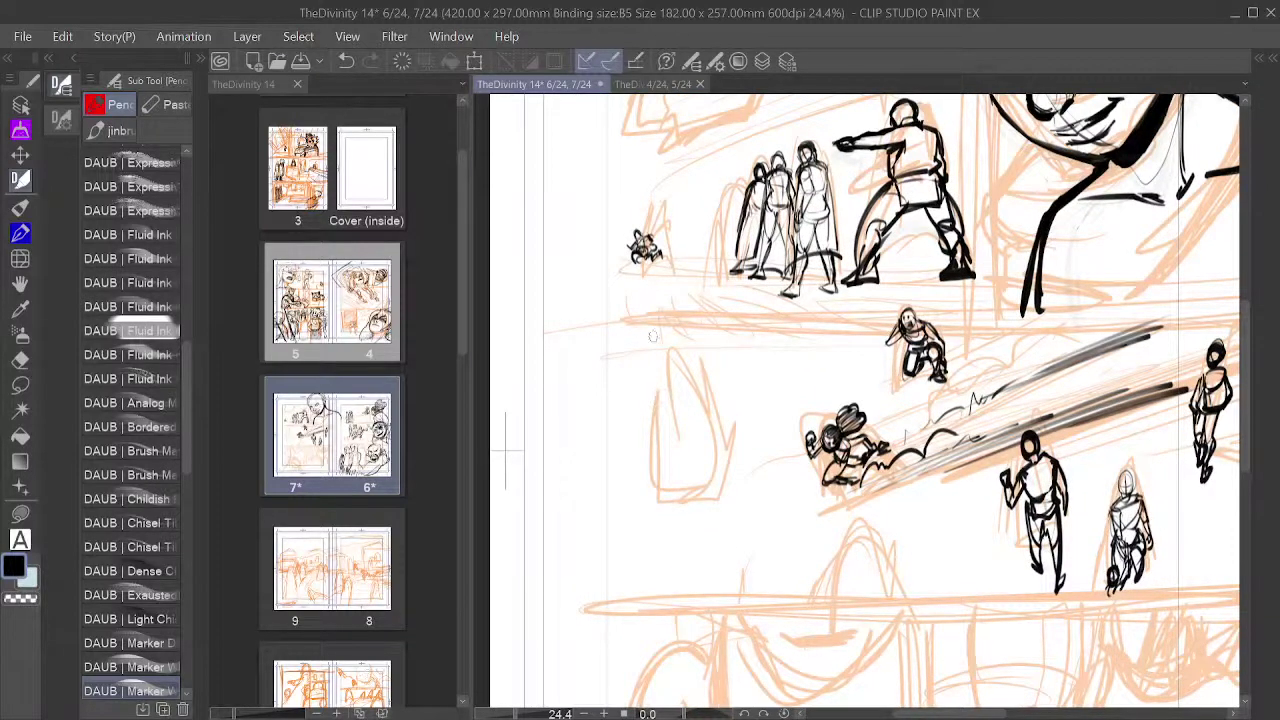
drag(642, 327, 666, 379)
key(ctrl+z)
key(ctrl+z)
drag(660, 326, 696, 372)
mouse_move(674, 330)
mouse_down()
mouse_move(696, 372)
mouse_move(688, 350)
mouse_move(654, 361)
mouse_up()
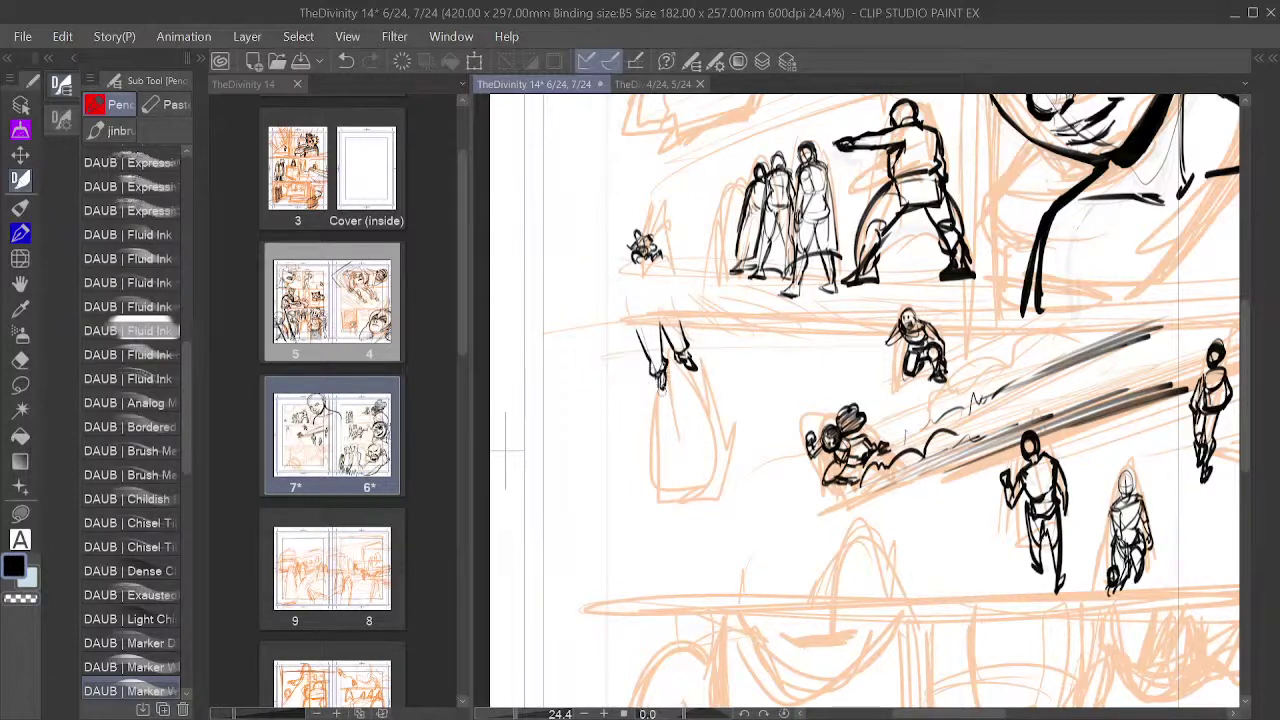
Step: Ink a long flowing cape outline around the tall orange shape beneath the dangling feet
drag(670, 368, 681, 424)
drag(655, 372, 652, 486)
drag(688, 362, 738, 428)
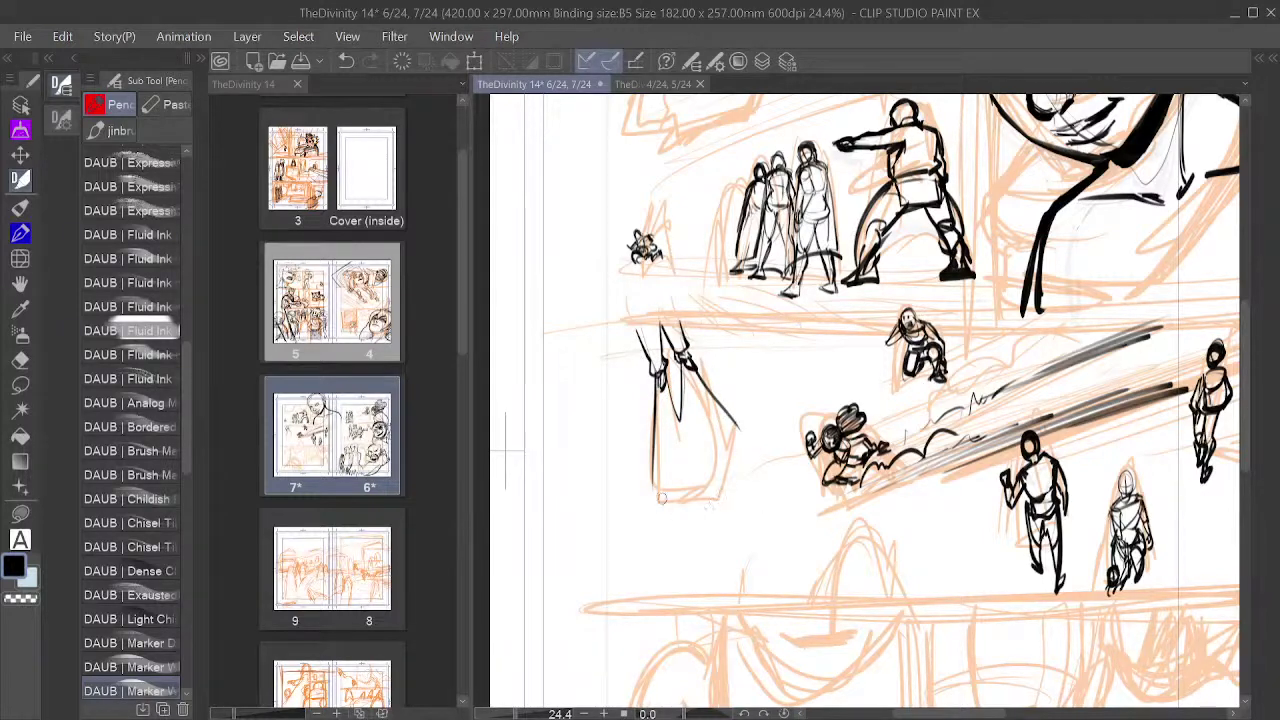
mouse_move(661, 498)
mouse_down()
mouse_move(728, 508)
mouse_move(737, 425)
mouse_up()
drag(926, 456, 981, 463)
mouse_move(754, 364)
mouse_down()
mouse_move(760, 421)
mouse_move(785, 390)
mouse_move(800, 418)
mouse_move(821, 398)
mouse_move(805, 419)
mouse_up()
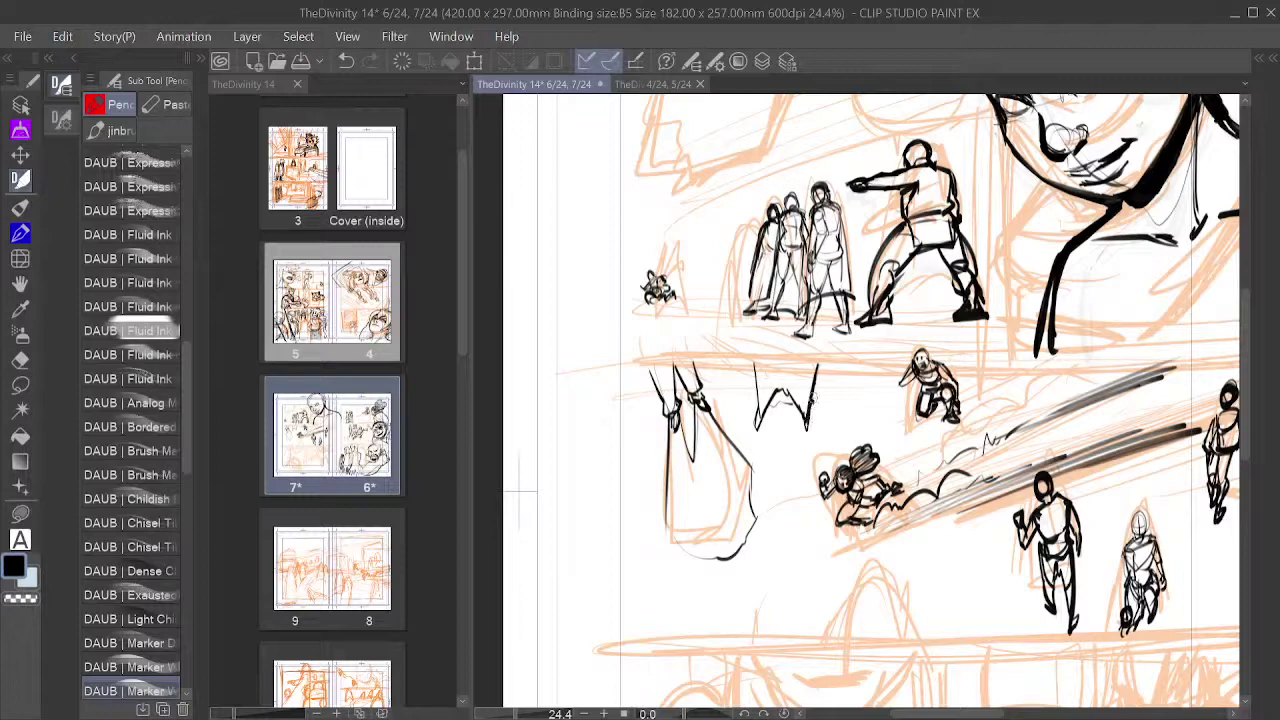
drag(804, 366, 813, 404)
drag(756, 364, 762, 422)
drag(972, 443, 1010, 332)
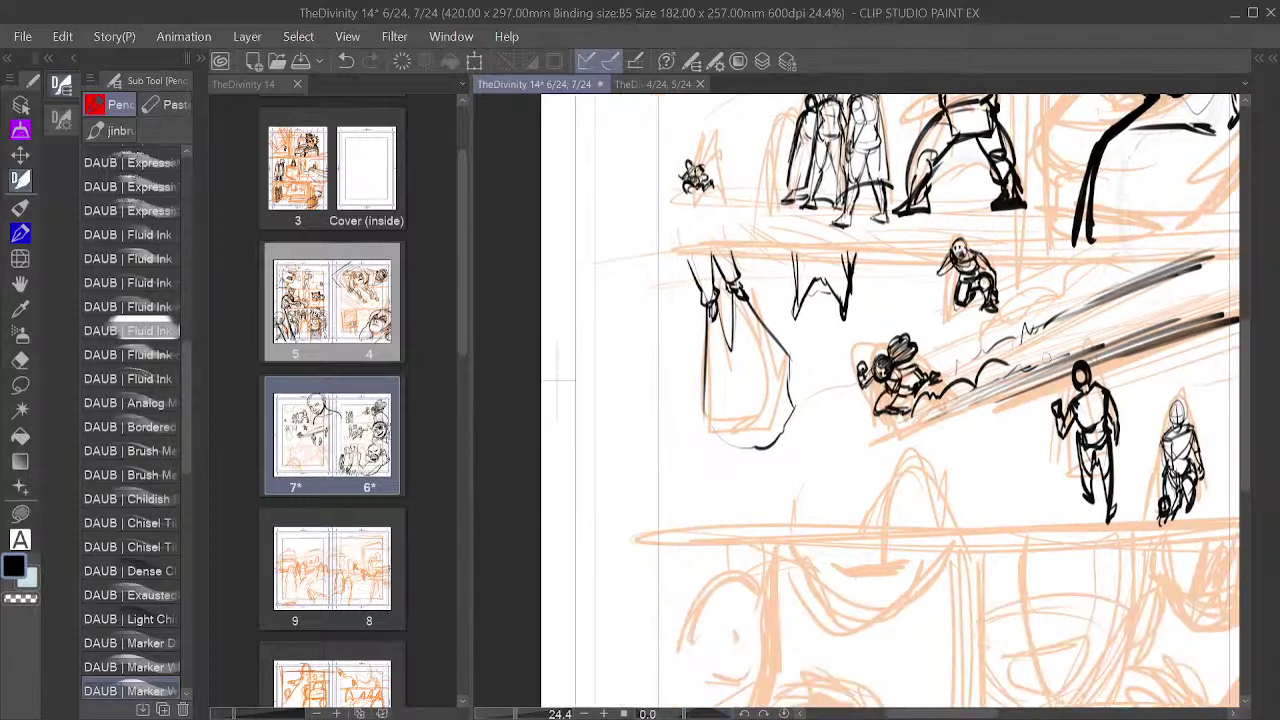
key(ctrl+z)
key(ctrl+z)
key(ctrl+z)
key(ctrl+z)
key(ctrl+z)
key(ctrl+z)
key(ctrl+z)
key(ctrl+z)
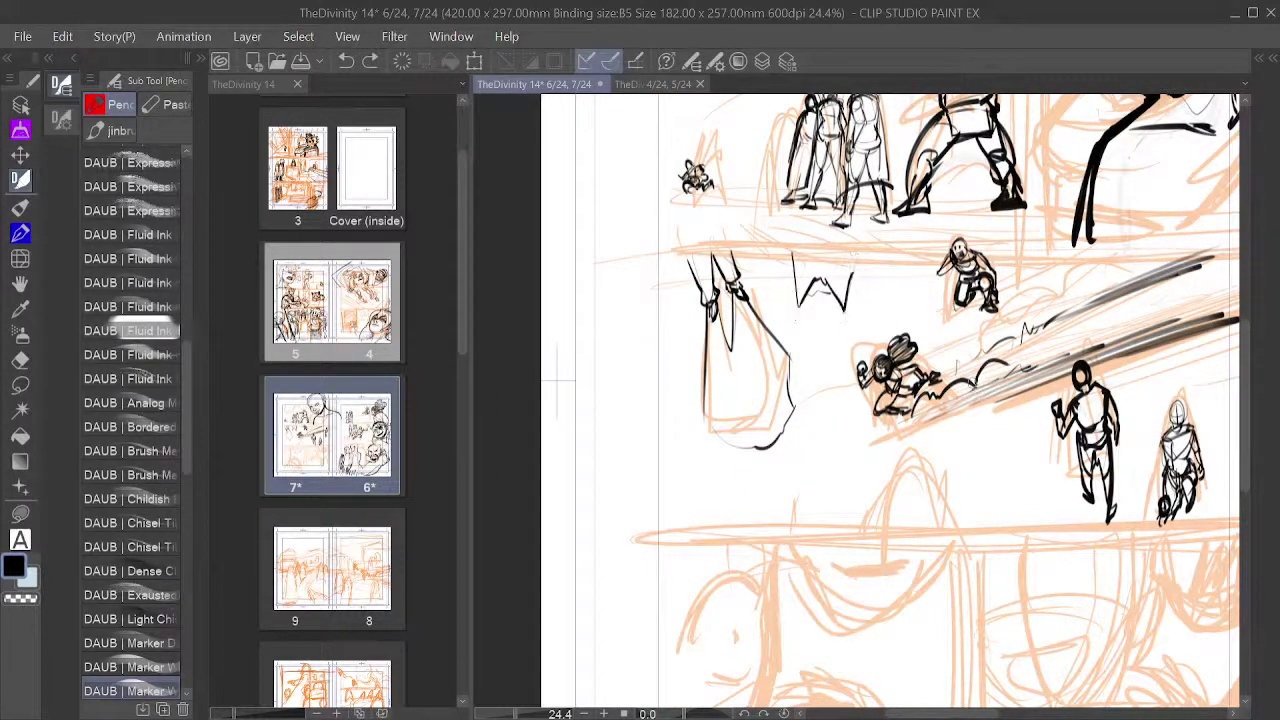
key(ctrl+z)
Step: Draw a foreground figure's head and rounded upper body over the orange arch at the panel's lower border
mouse_move(1008, 414)
mouse_down()
mouse_move(878, 470)
mouse_move(963, 378)
mouse_move(986, 330)
mouse_up()
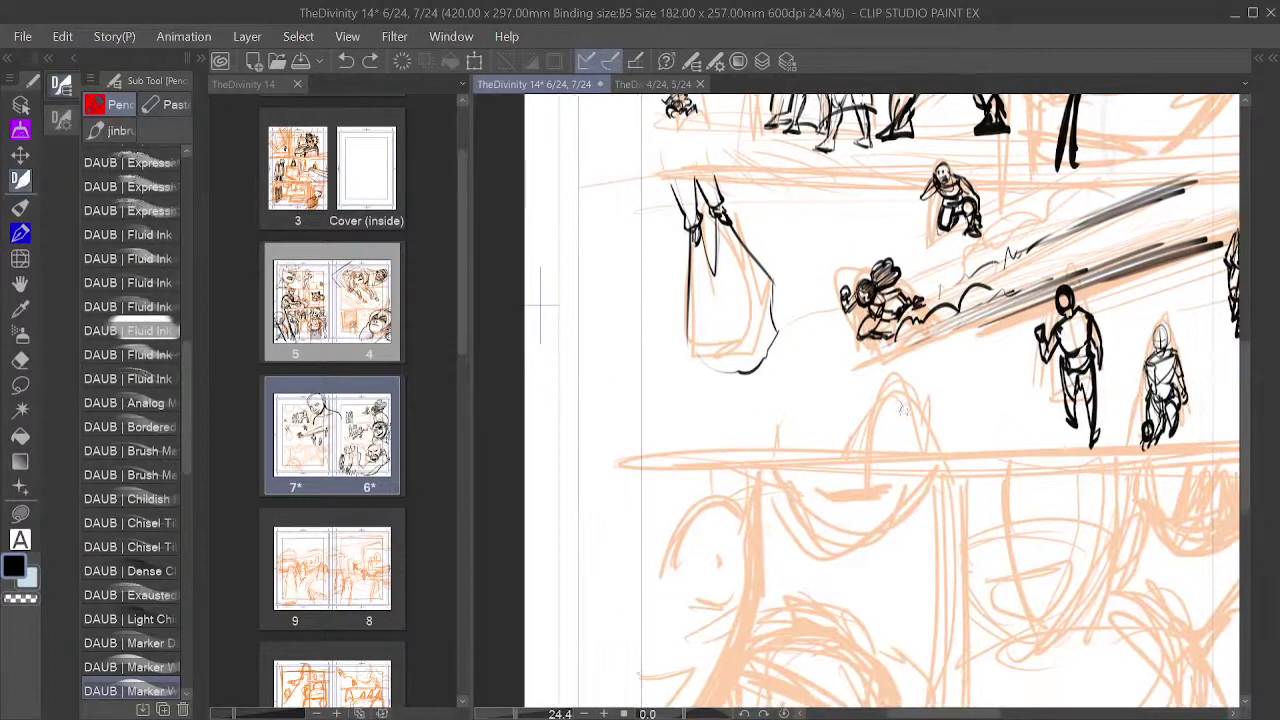
mouse_move(912, 384)
mouse_down()
mouse_move(908, 430)
mouse_move(938, 399)
mouse_up()
key(ctrl+z)
drag(908, 430, 937, 399)
mouse_move(897, 422)
mouse_down()
mouse_move(927, 439)
mouse_move(937, 402)
mouse_move(932, 446)
mouse_up()
drag(934, 398, 939, 449)
mouse_move(939, 449)
mouse_down()
mouse_move(909, 450)
mouse_move(926, 458)
mouse_up()
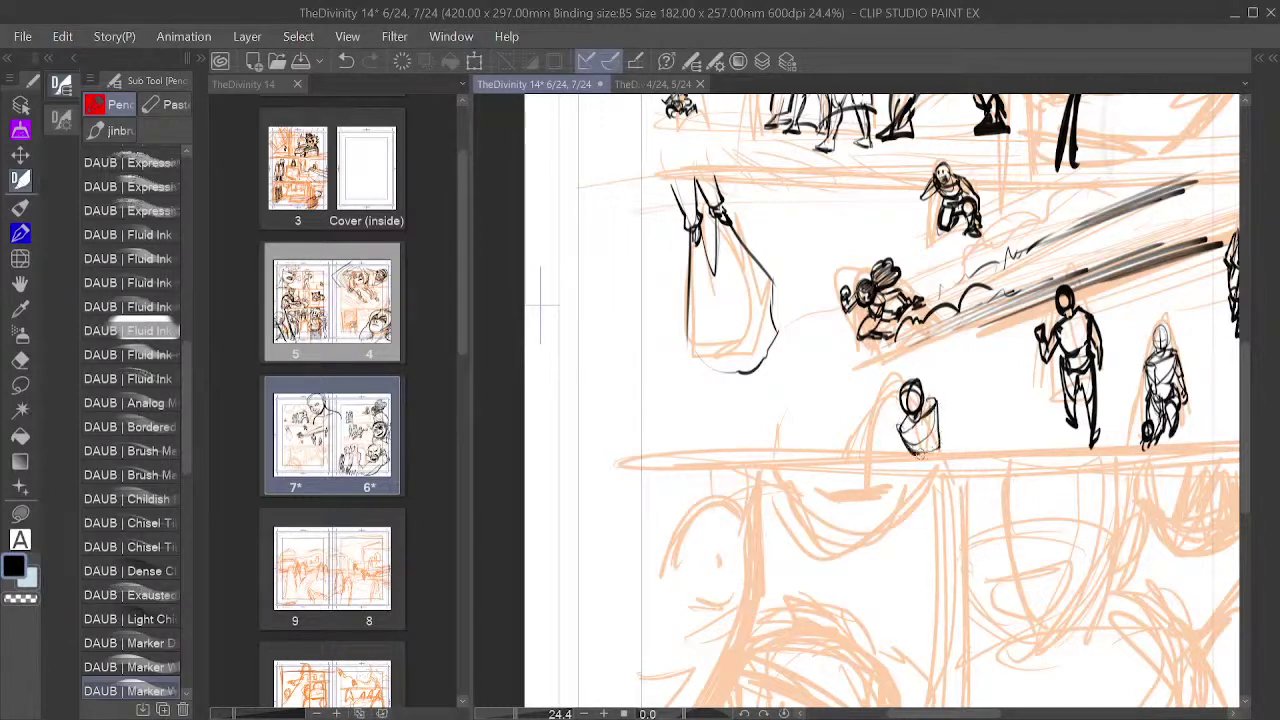
mouse_move(934, 406)
mouse_down()
mouse_move(942, 452)
mouse_move(954, 454)
mouse_move(924, 463)
mouse_up()
Step: Draw another figure with head, shoulders, outstretched arm and leg lines directly behind the crouching figure with shaded hair
mouse_move(1036, 398)
mouse_down()
mouse_move(941, 440)
mouse_move(1009, 402)
mouse_move(1049, 444)
mouse_up()
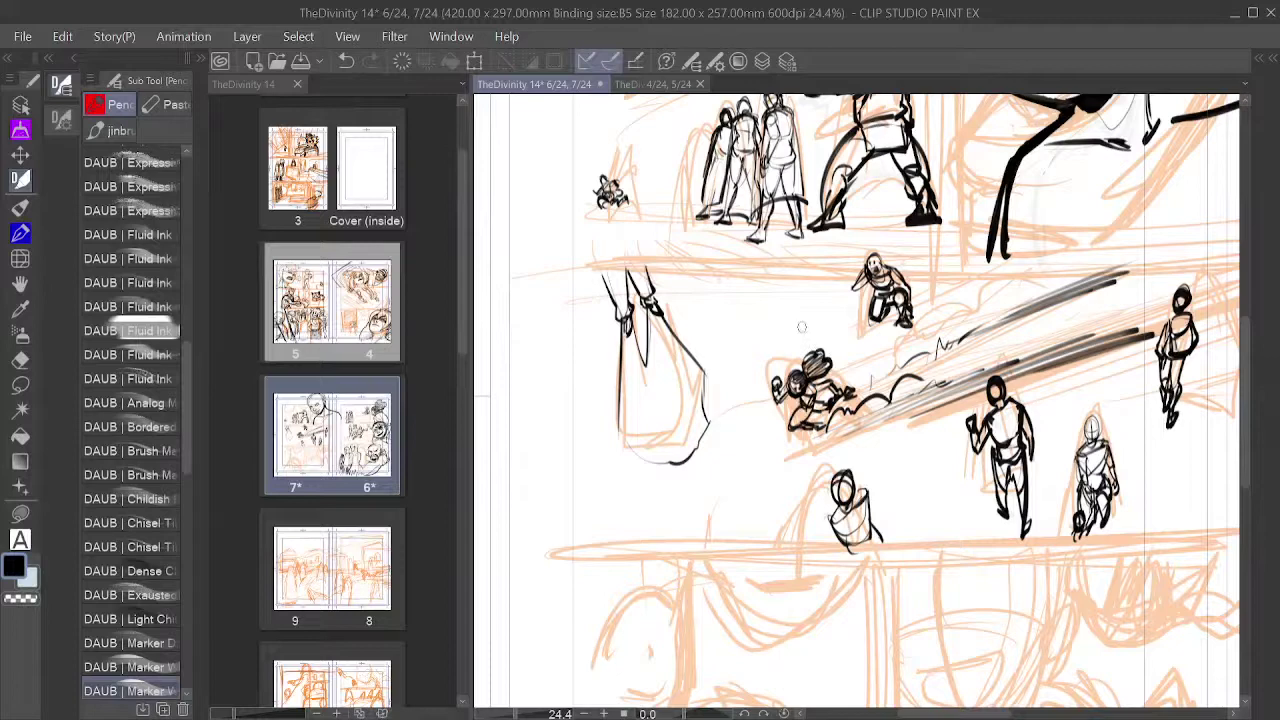
mouse_move(814, 337)
mouse_down()
mouse_move(829, 316)
mouse_move(846, 320)
mouse_move(836, 345)
mouse_move(832, 318)
mouse_move(856, 318)
mouse_move(836, 308)
mouse_move(846, 298)
mouse_move(814, 332)
mouse_move(834, 314)
mouse_move(815, 353)
mouse_up()
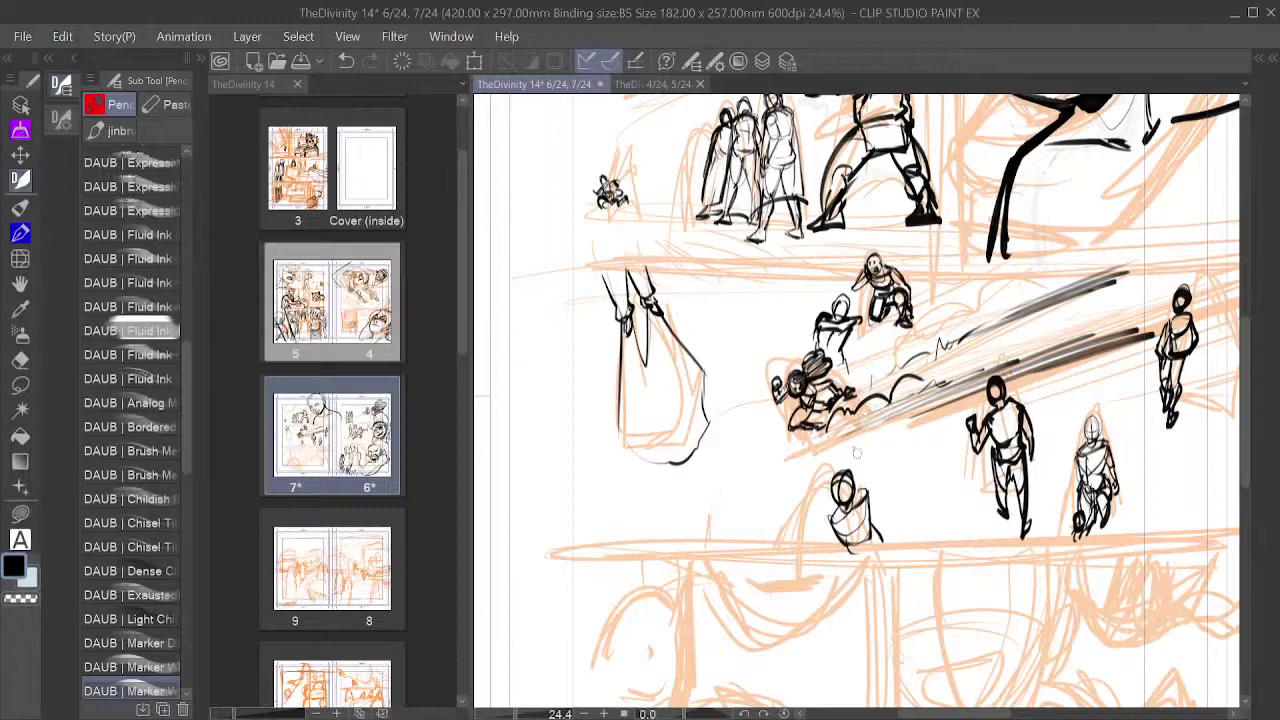
scroll(861, 450, down, 2)
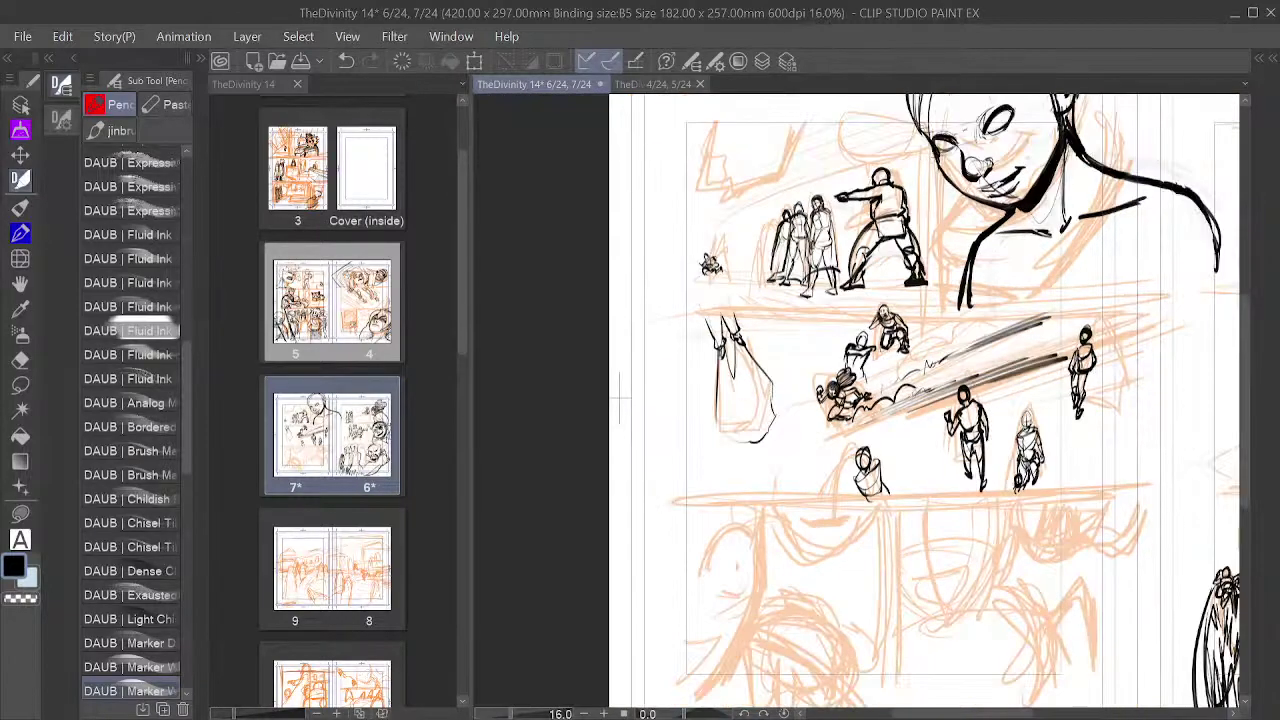
scroll(913, 395, up, 3)
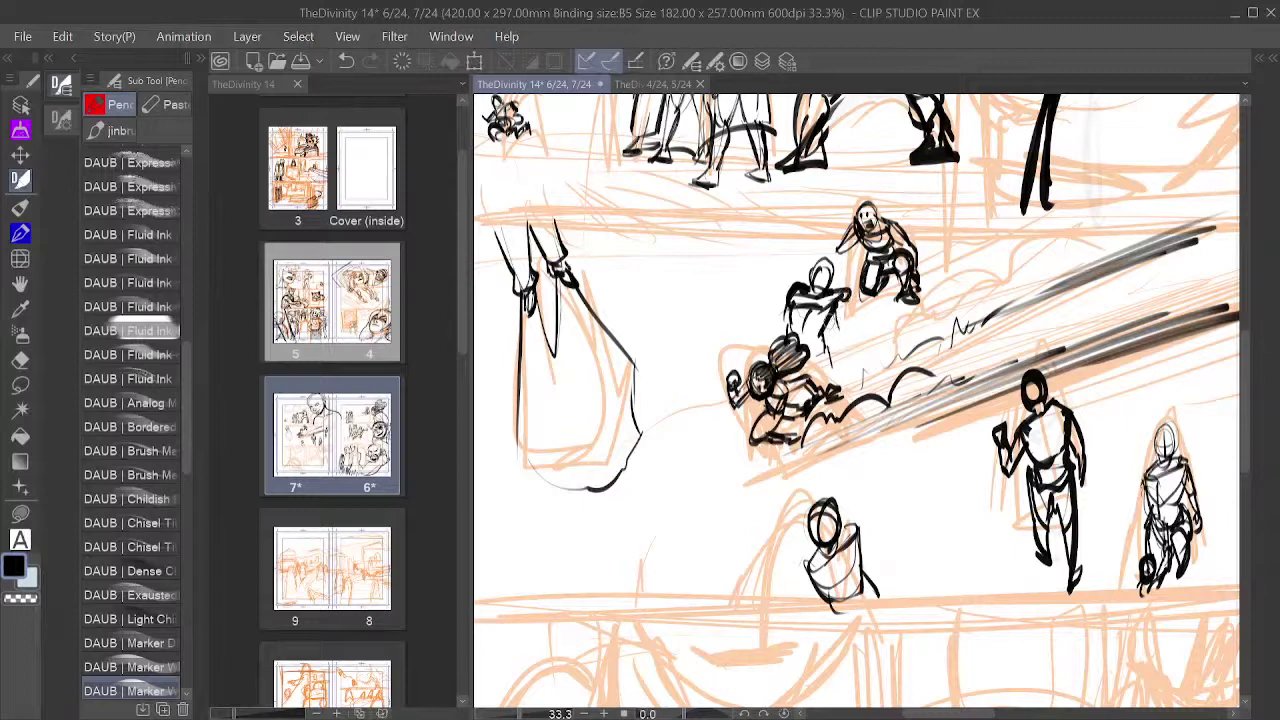
mouse_move(833, 328)
mouse_down()
mouse_move(863, 327)
mouse_move(859, 337)
mouse_up()
drag(973, 359, 971, 430)
drag(1054, 404, 1059, 296)
key(ctrl+minus)
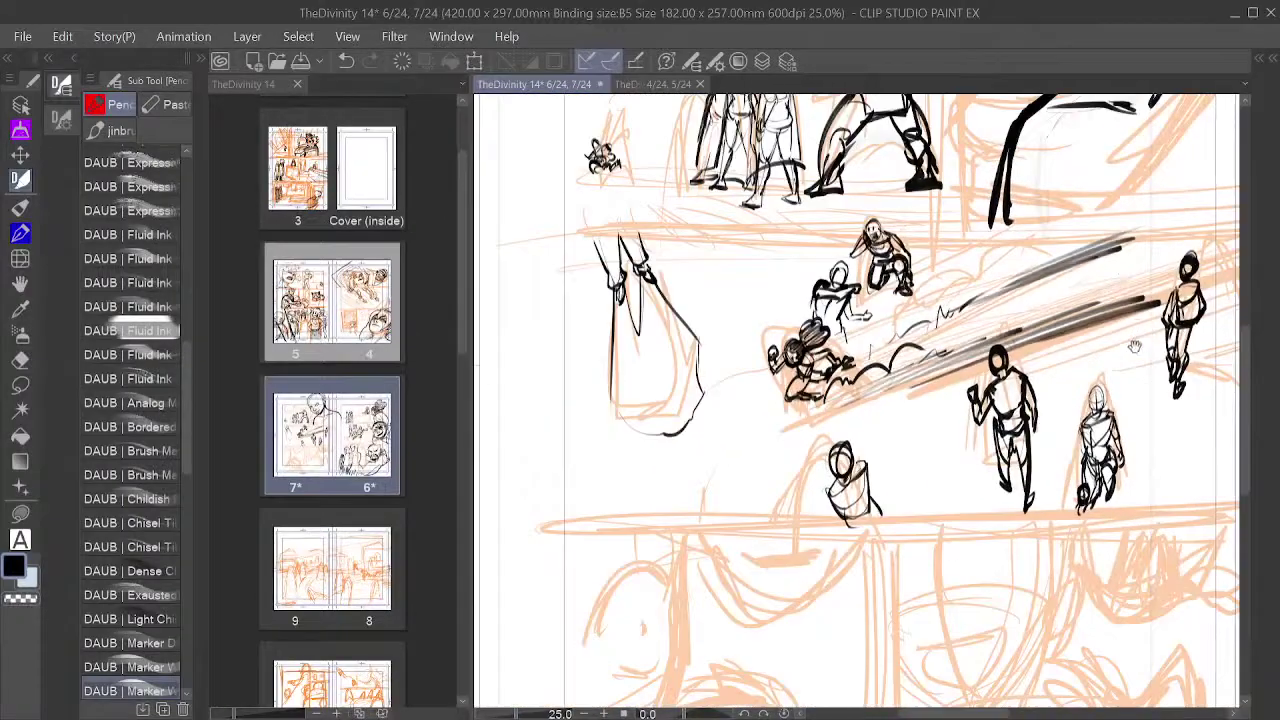
Step: Extend the dark diagonal motion streaks past the standing figure to the panel's outer edge
drag(1134, 346, 1031, 346)
drag(1001, 410, 1123, 389)
drag(913, 400, 1137, 381)
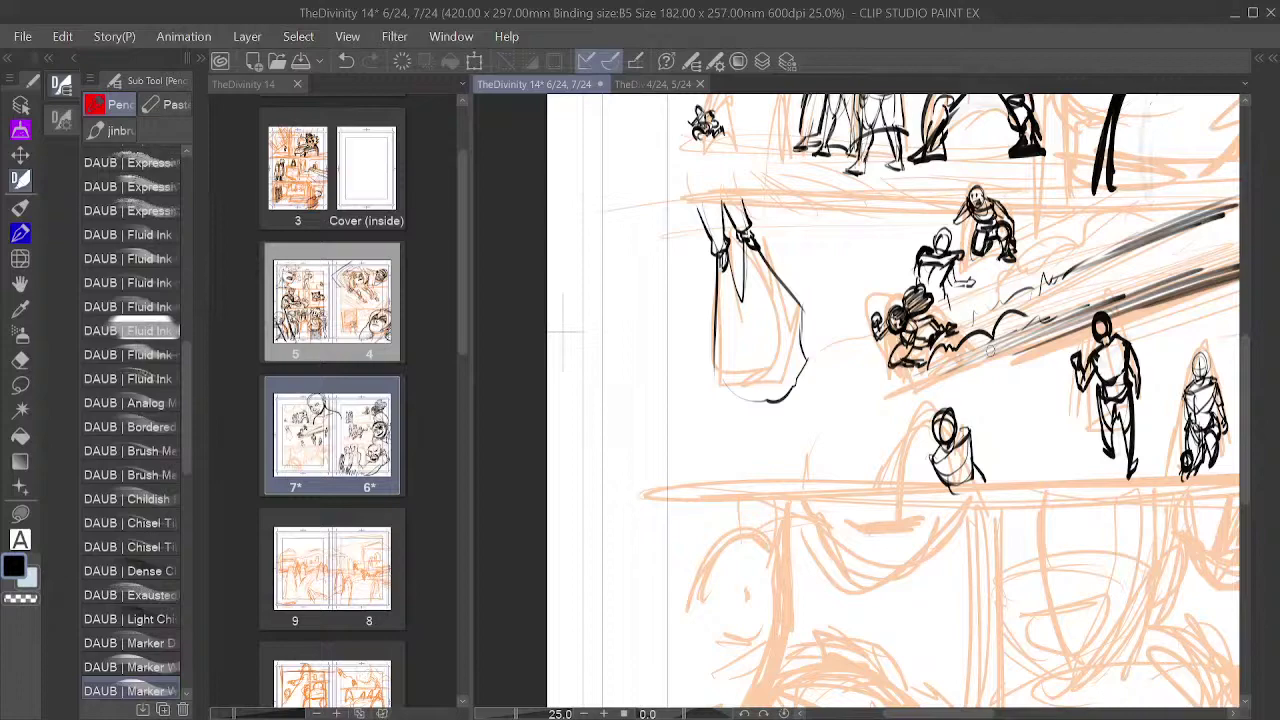
scroll(990, 351, down, 5)
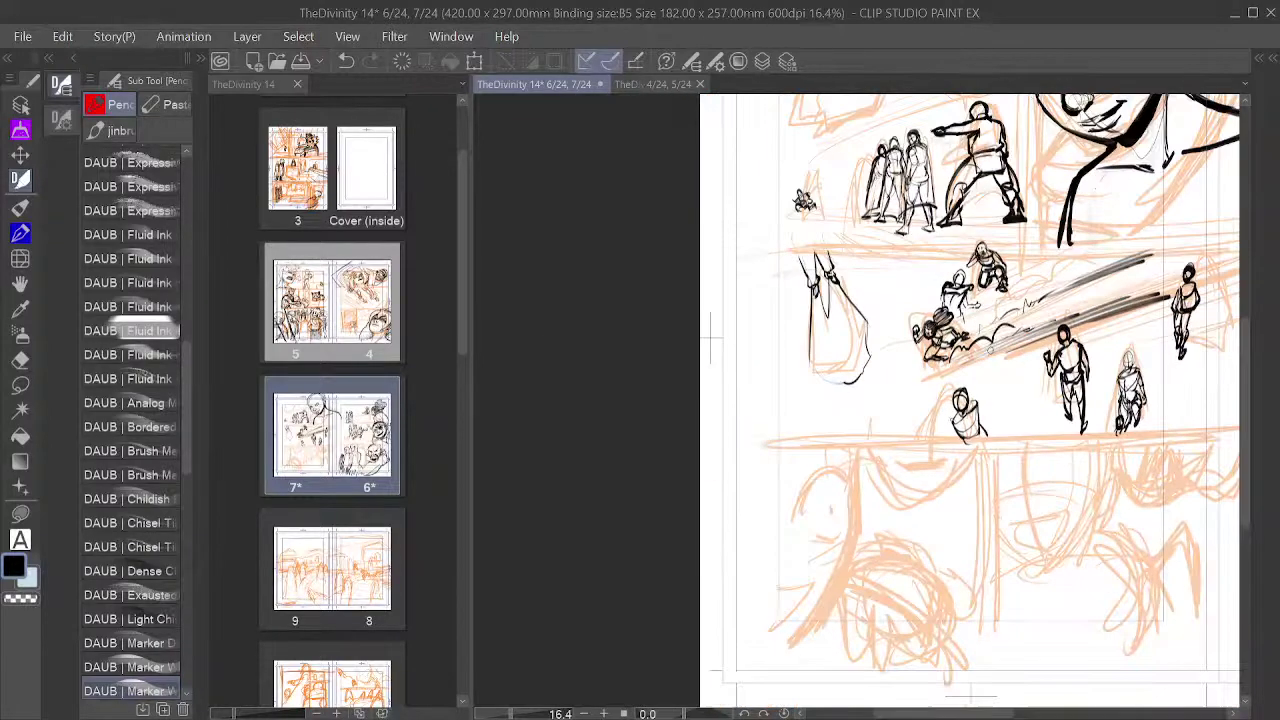
drag(990, 350, 742, 472)
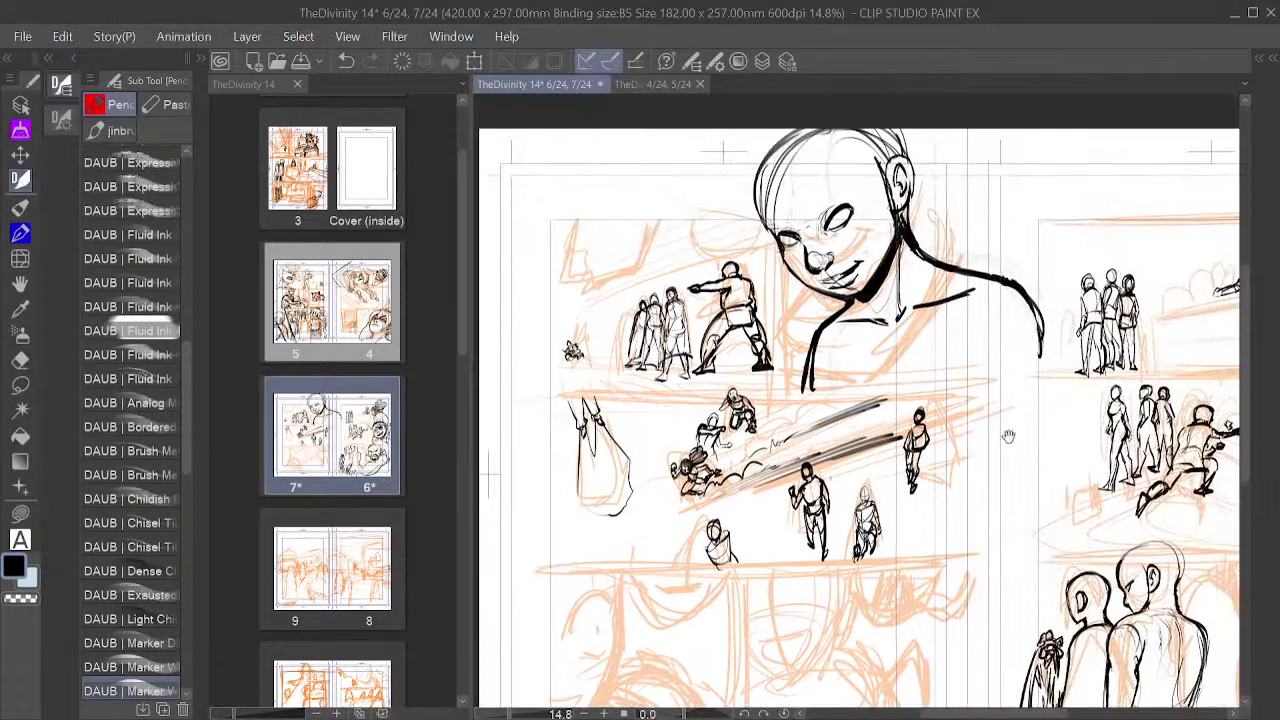
drag(1088, 447, 1072, 342)
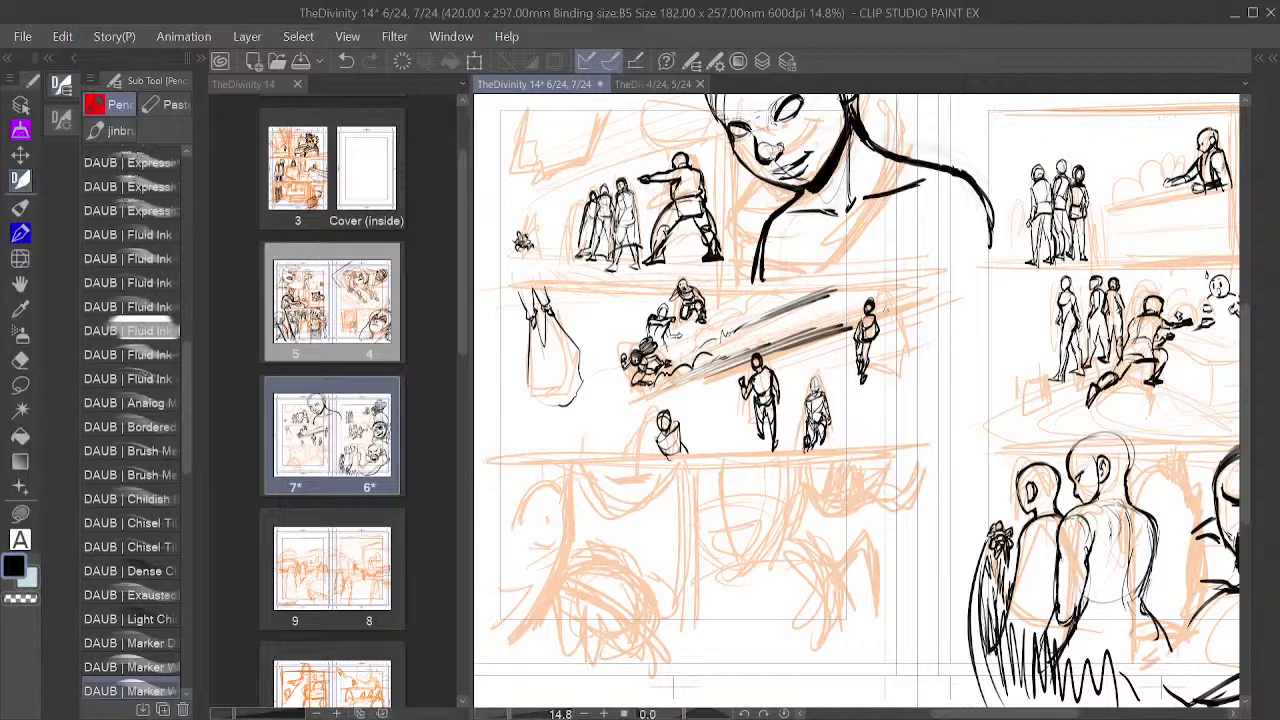
drag(880, 316, 952, 294)
key(ctrl+z)
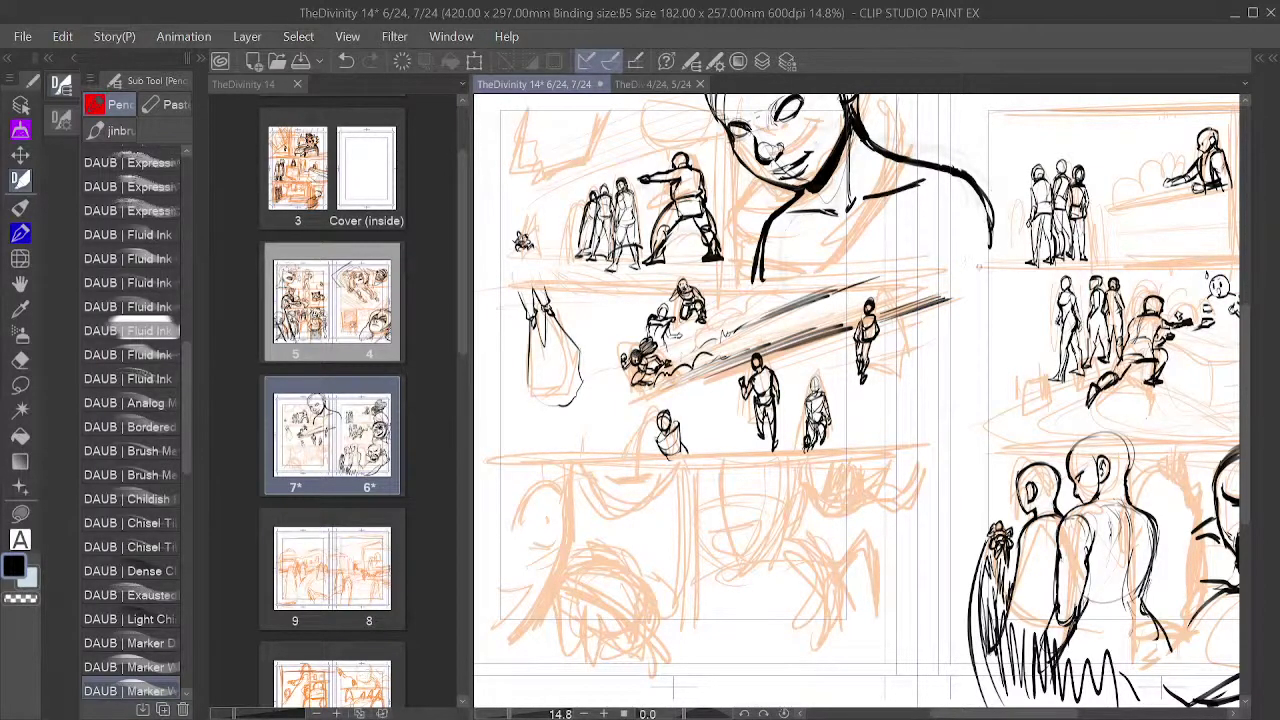
scroll(960, 293, down, 1)
scroll(967, 329, up, 1)
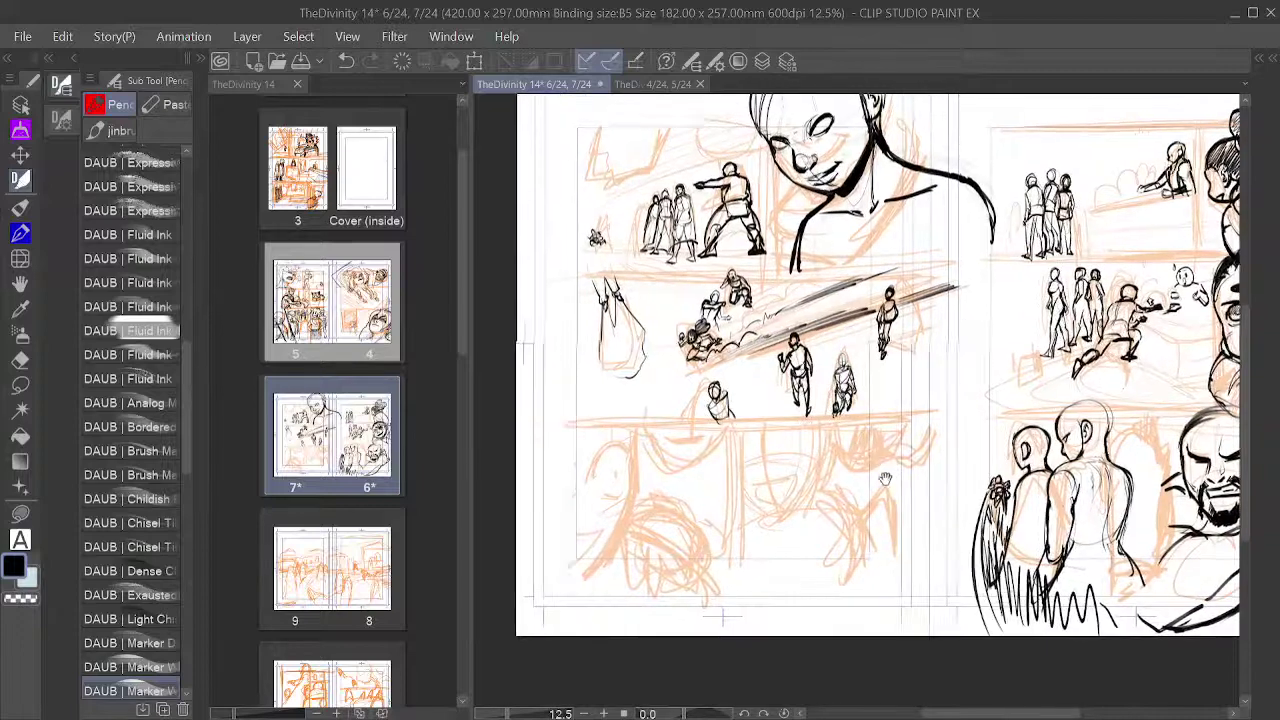
drag(884, 478, 906, 398)
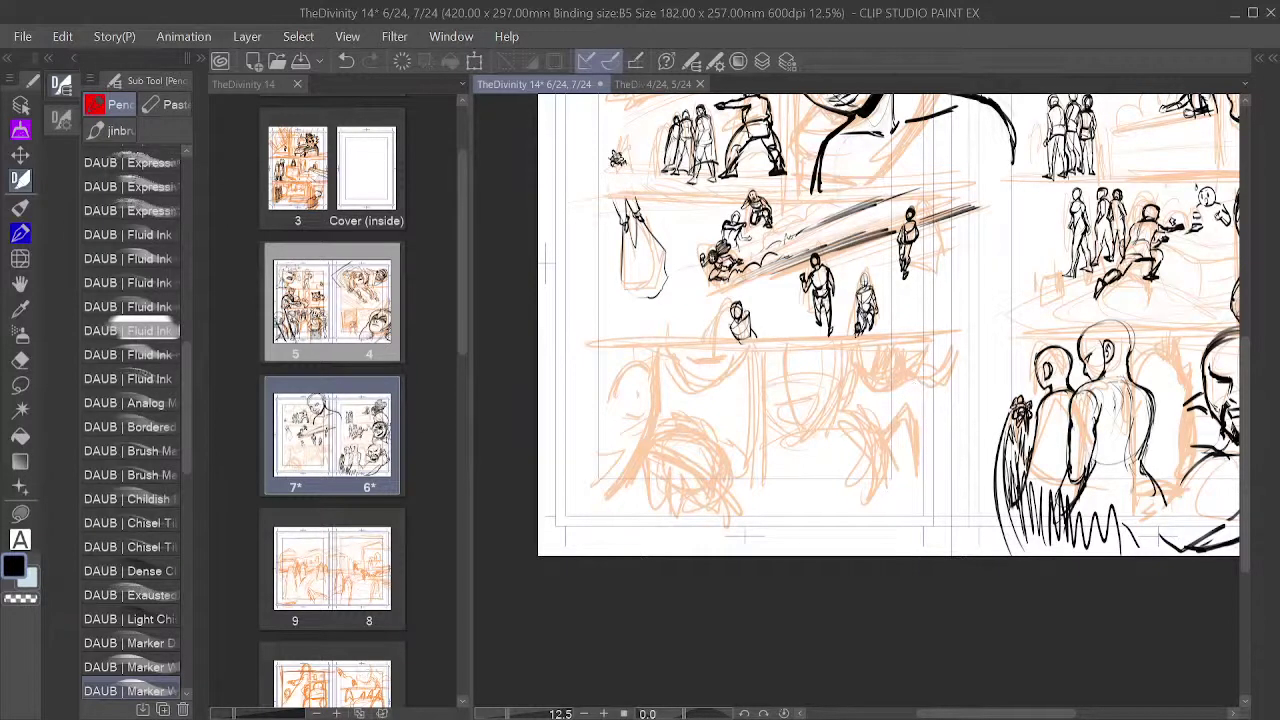
scroll(840, 390, up, 3)
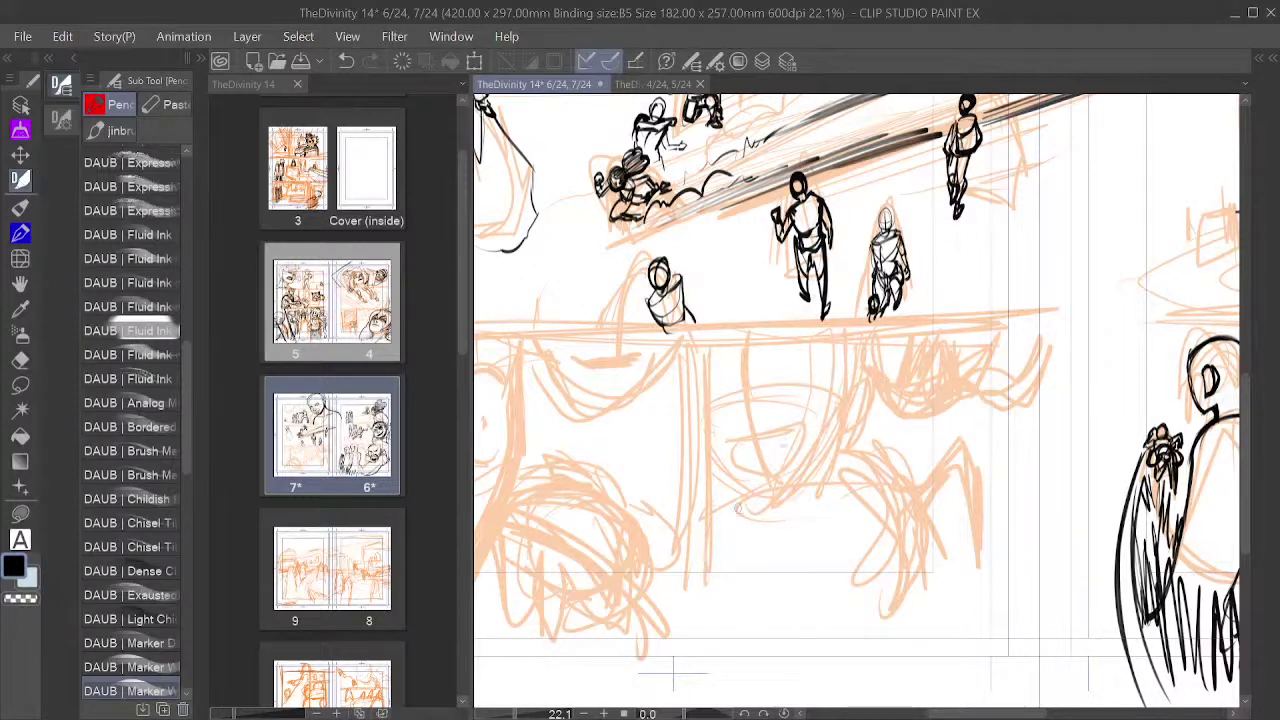
mouse_move(705, 479)
mouse_down()
mouse_move(797, 485)
mouse_move(787, 498)
mouse_move(830, 432)
mouse_up()
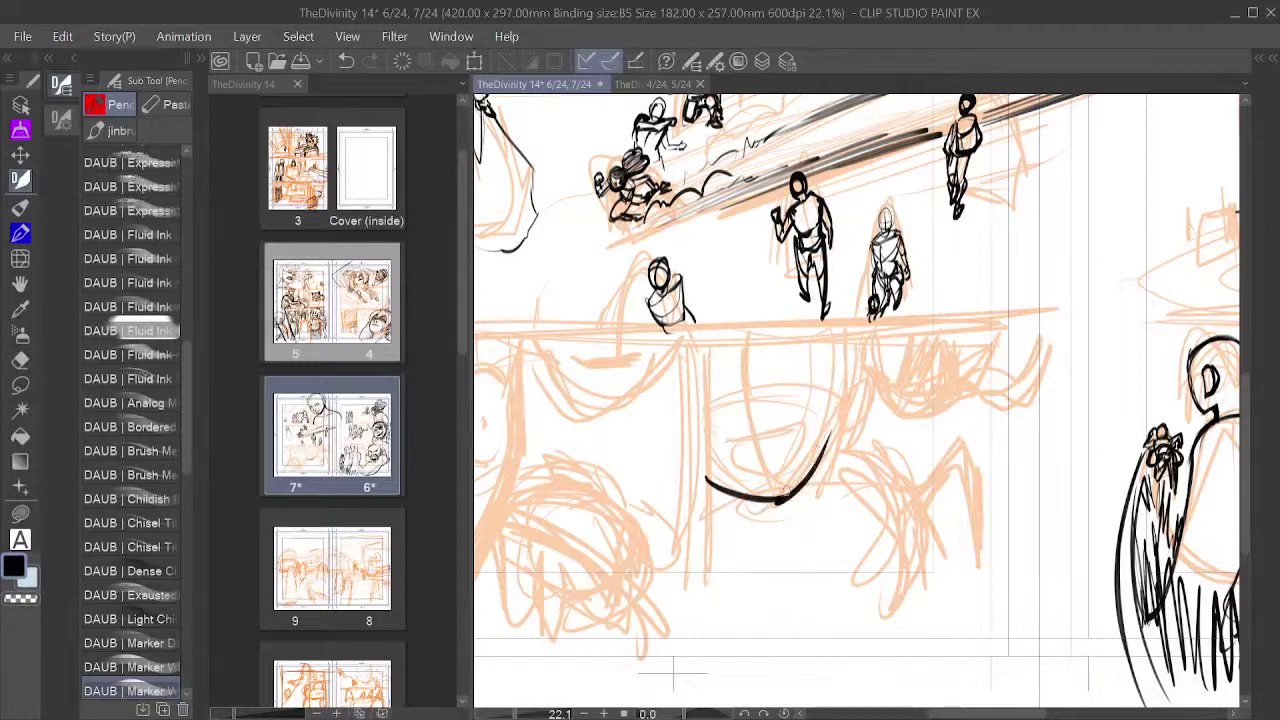
key(ctrl+z)
mouse_move(790, 496)
mouse_down()
mouse_move(857, 418)
mouse_move(865, 330)
mouse_up()
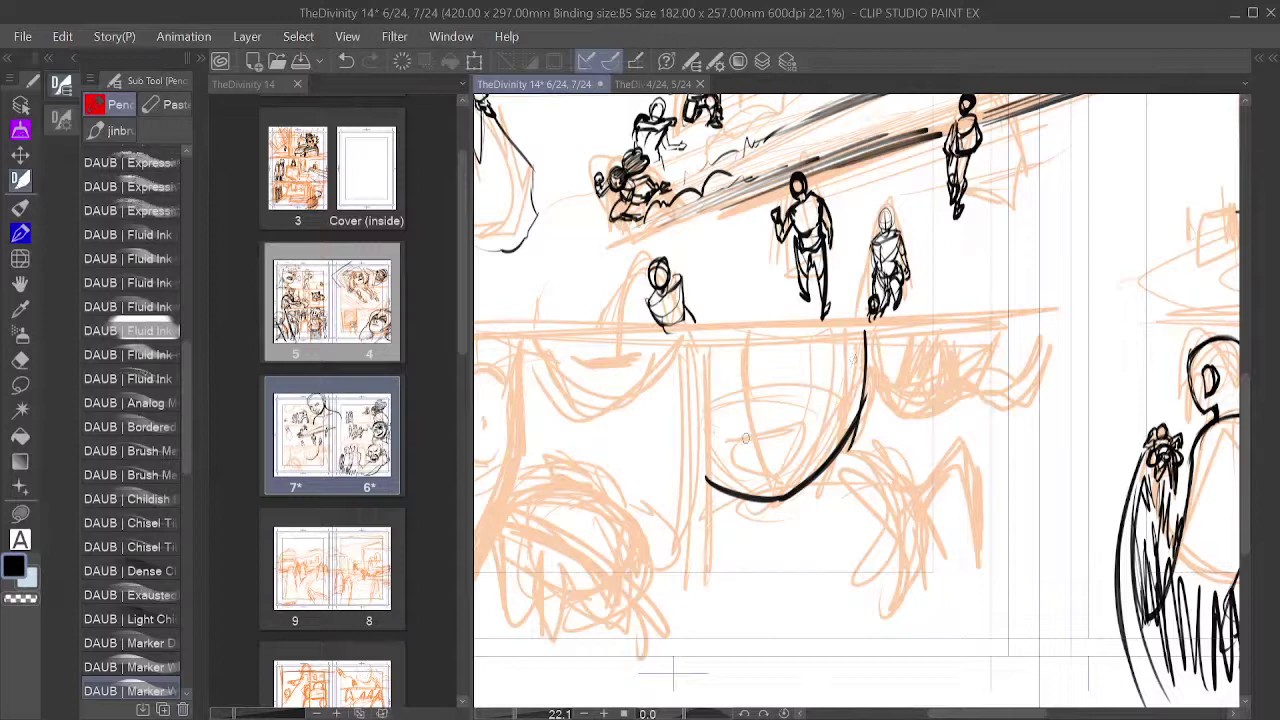
mouse_move(718, 442)
mouse_down()
mouse_move(818, 411)
mouse_move(775, 470)
mouse_up()
key(ctrl+z)
mouse_move(742, 467)
mouse_down()
mouse_move(824, 437)
mouse_move(813, 430)
mouse_move(777, 470)
mouse_move(812, 452)
mouse_move(828, 404)
mouse_up()
key(ctrl+z)
key(ctrl+z)
mouse_move(776, 478)
mouse_down()
mouse_move(826, 406)
mouse_move(877, 442)
mouse_move(942, 447)
mouse_up()
key(ctrl+z)
key(ctrl+z)
key(ctrl+z)
mouse_move(852, 446)
mouse_down()
mouse_move(950, 418)
mouse_move(932, 456)
mouse_move(884, 478)
mouse_move(848, 458)
mouse_move(892, 477)
mouse_move(868, 473)
mouse_up()
drag(840, 451, 915, 431)
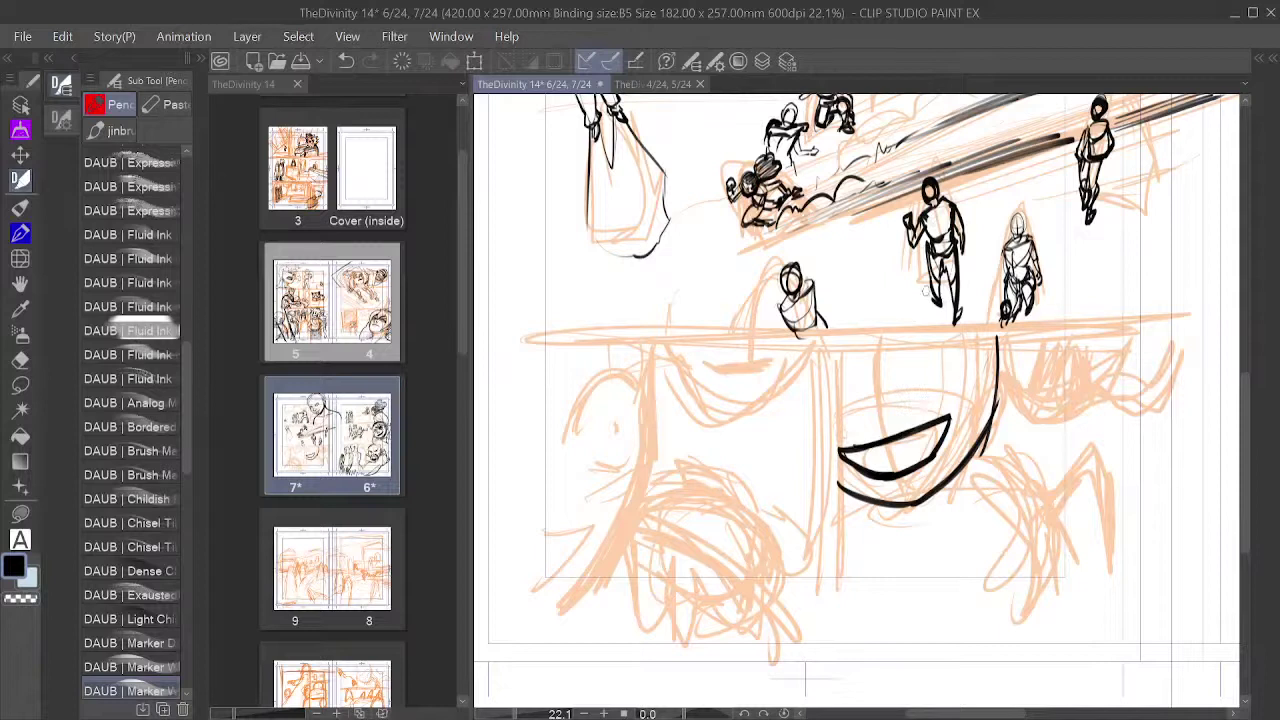
drag(897, 377, 952, 358)
drag(850, 387, 826, 379)
key(ctrl+z)
key(ctrl+z)
key(ctrl+z)
key(ctrl+z)
key(ctrl+z)
key(ctrl+z)
key(ctrl+z)
key(ctrl+z)
key(ctrl+z)
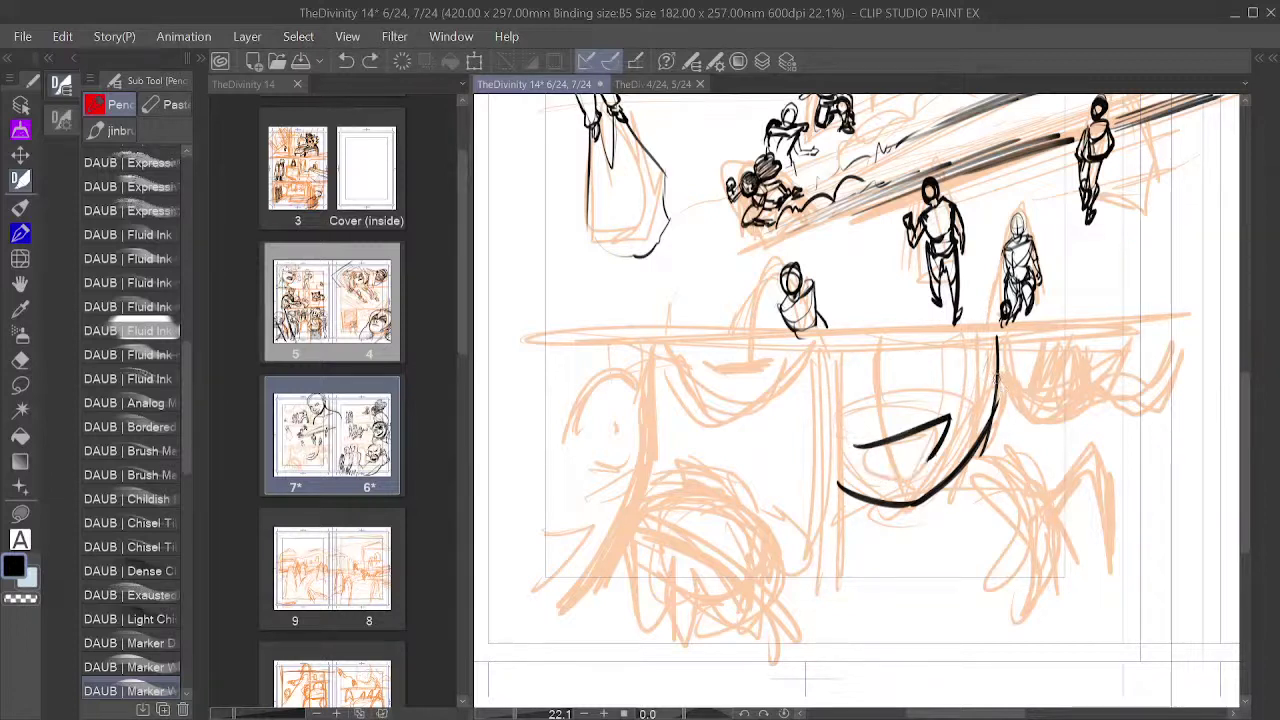
key(ctrl+z)
key(ctrl+z)
key(ctrl+z)
key(ctrl+z)
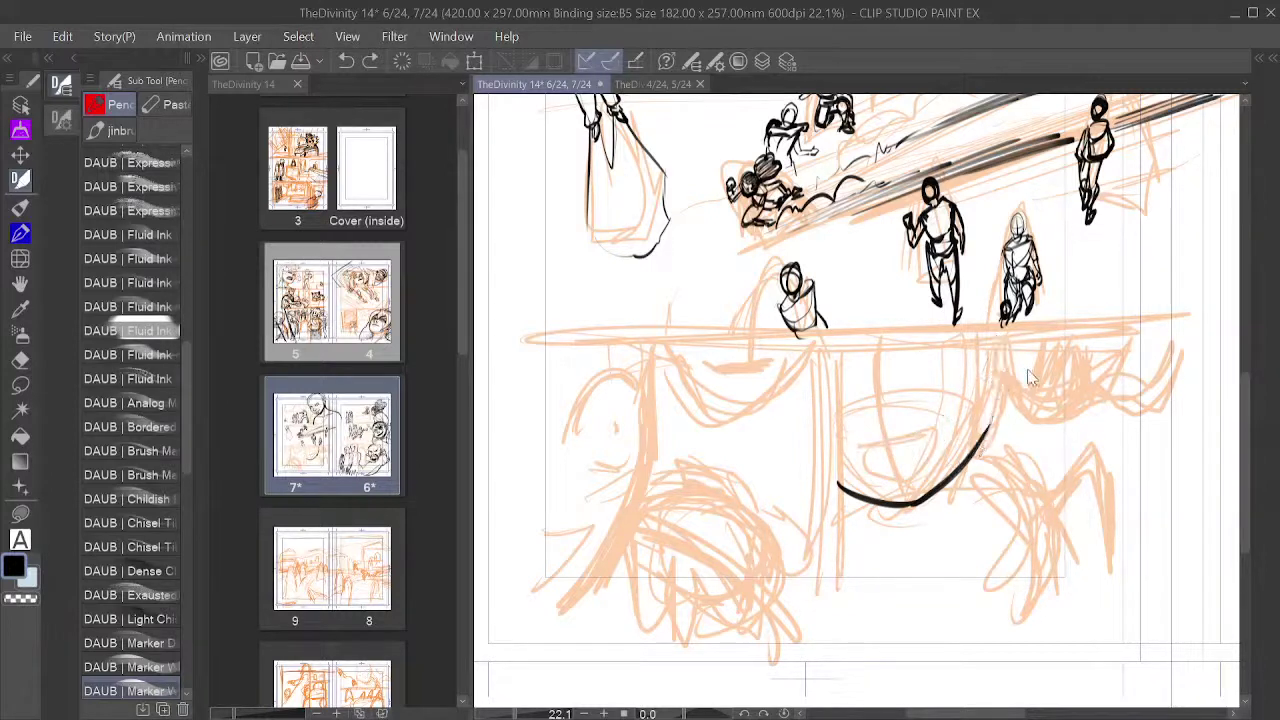
Step: Draw a large round head outline with a heavy chin line over the orange face in the page's lower panel
drag(1035, 478, 931, 416)
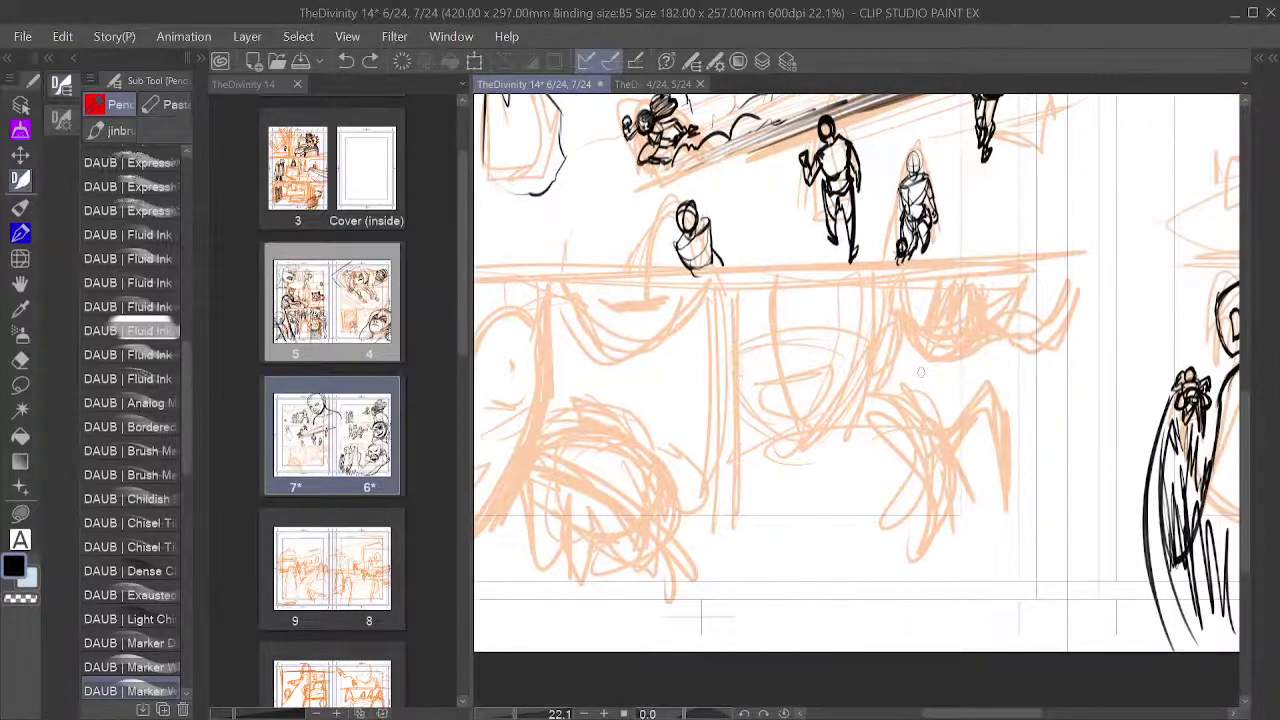
mouse_move(770, 478)
mouse_down()
mouse_move(913, 375)
mouse_move(898, 474)
mouse_up()
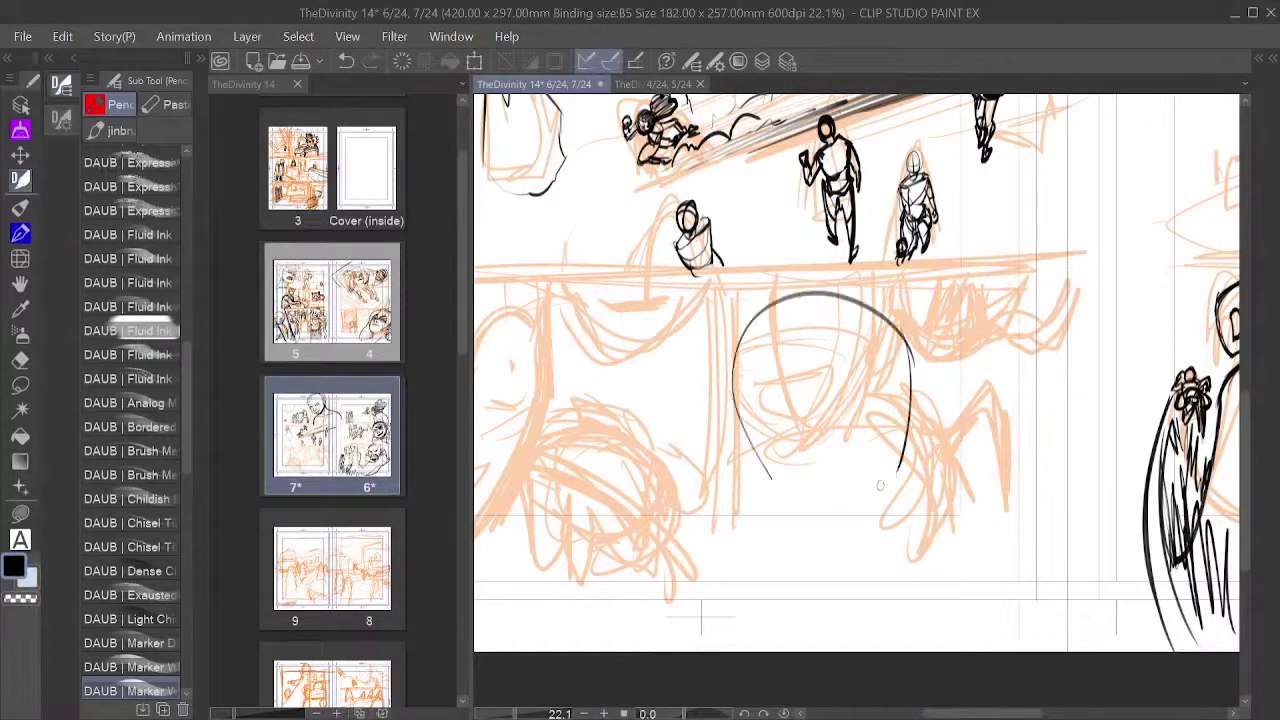
mouse_move(757, 448)
mouse_down()
mouse_move(784, 501)
mouse_move(860, 508)
mouse_move(845, 506)
mouse_move(893, 476)
mouse_move(842, 506)
mouse_move(915, 437)
mouse_move(907, 394)
mouse_move(894, 469)
mouse_move(908, 453)
mouse_move(862, 500)
mouse_up()
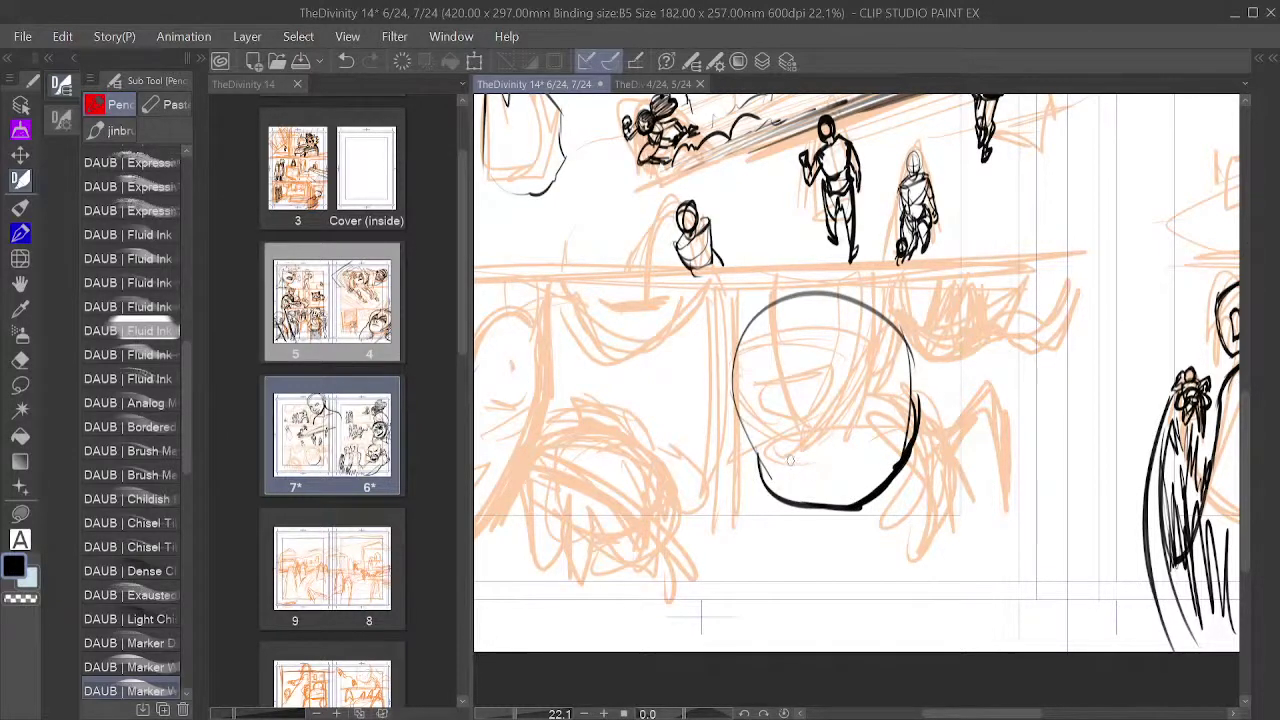
Step: Ink the face's features: a wide slanted grin, narrowed eyes, thick eyebrows and a small nose
mouse_move(790, 462)
mouse_down()
mouse_move(888, 426)
mouse_move(830, 485)
mouse_move(866, 468)
mouse_move(856, 472)
mouse_move(882, 438)
mouse_up()
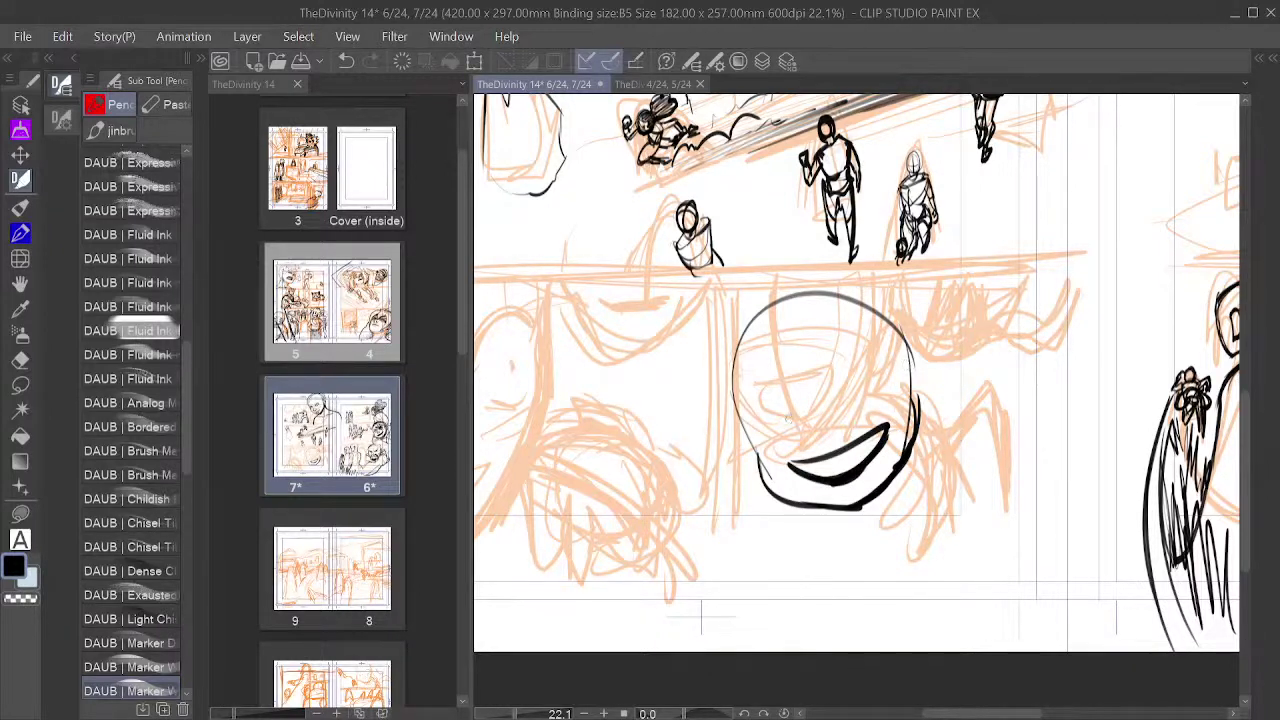
mouse_move(830, 413)
mouse_down()
mouse_move(895, 384)
mouse_move(857, 397)
mouse_move(881, 387)
mouse_move(866, 374)
mouse_move(842, 404)
mouse_move(880, 368)
mouse_move(825, 390)
mouse_move(830, 408)
mouse_up()
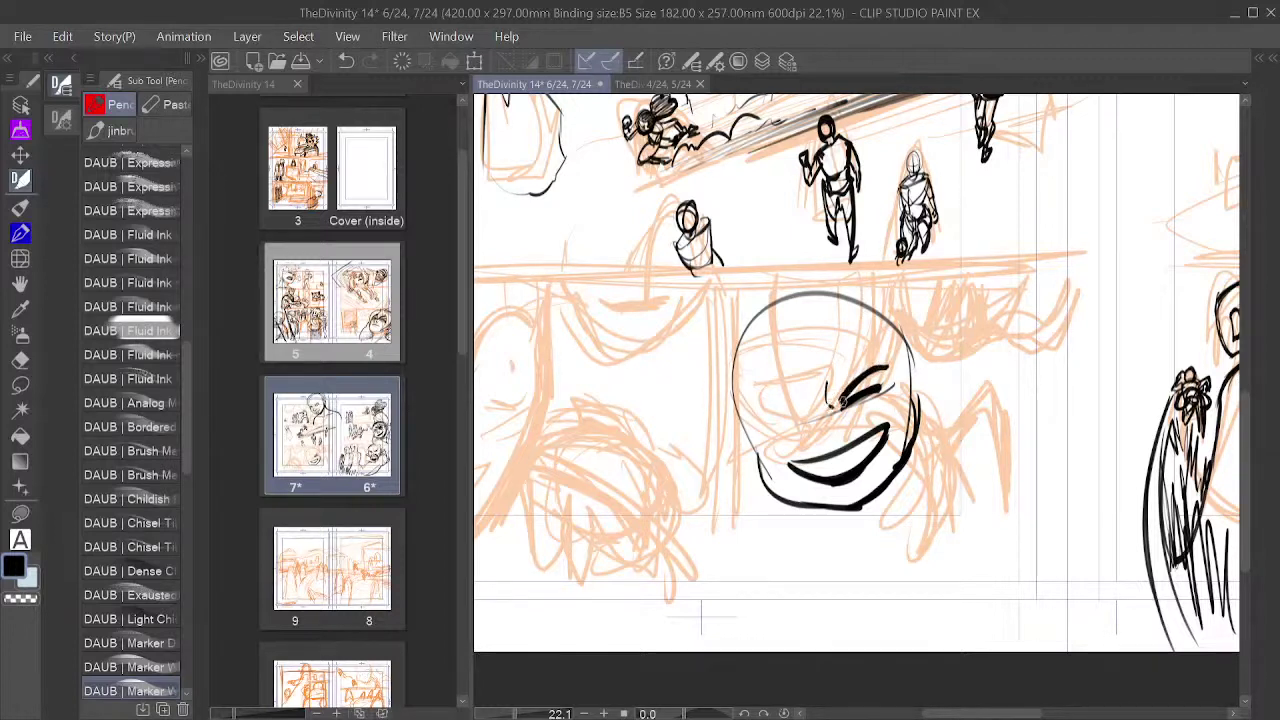
mouse_move(756, 430)
mouse_down()
mouse_move(794, 428)
mouse_move(755, 430)
mouse_move(822, 432)
mouse_move(755, 432)
mouse_move(866, 399)
mouse_move(800, 427)
mouse_up()
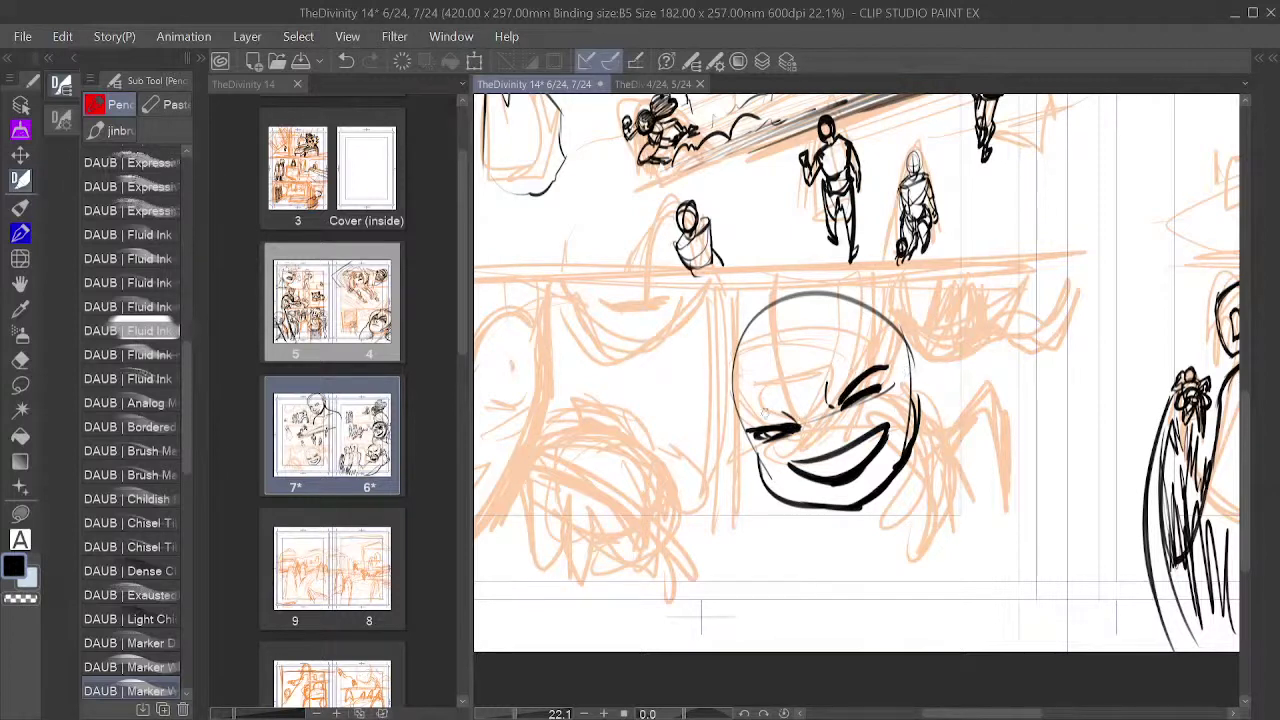
drag(742, 412, 784, 406)
drag(805, 451, 833, 436)
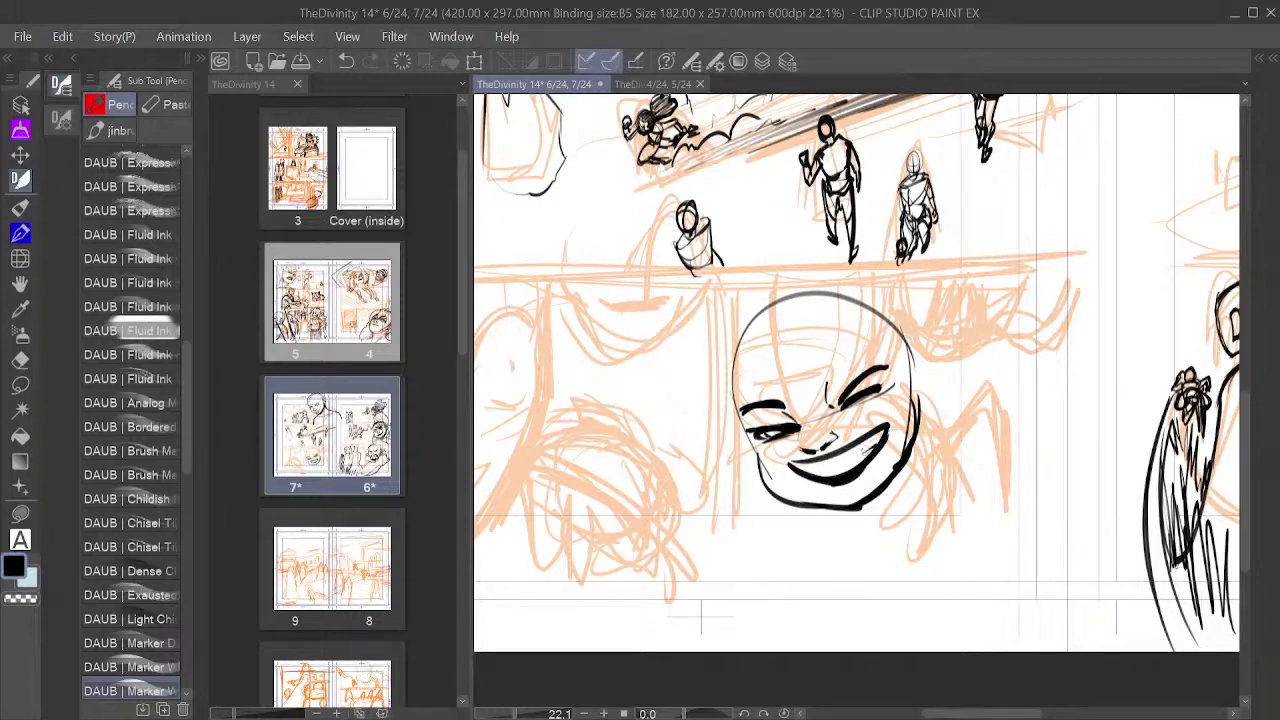
key(ctrl+z)
drag(888, 425, 880, 449)
mouse_move(870, 404)
mouse_down()
mouse_move(898, 388)
mouse_move(917, 423)
mouse_move(867, 504)
mouse_up()
Step: Add a hair parting line and a jagged hairline across the forehead of the grinning face
drag(843, 296, 806, 378)
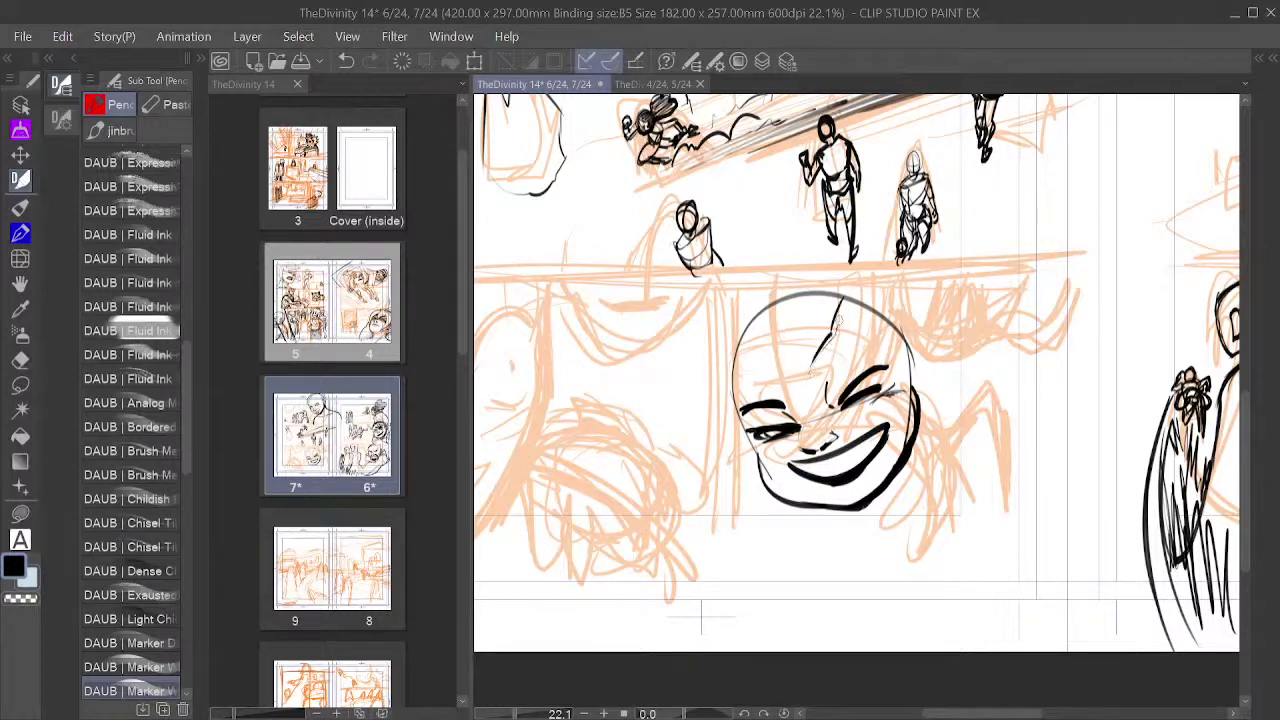
drag(848, 292, 828, 338)
mouse_move(768, 318)
mouse_down()
mouse_move(812, 294)
mouse_move(870, 312)
mouse_up()
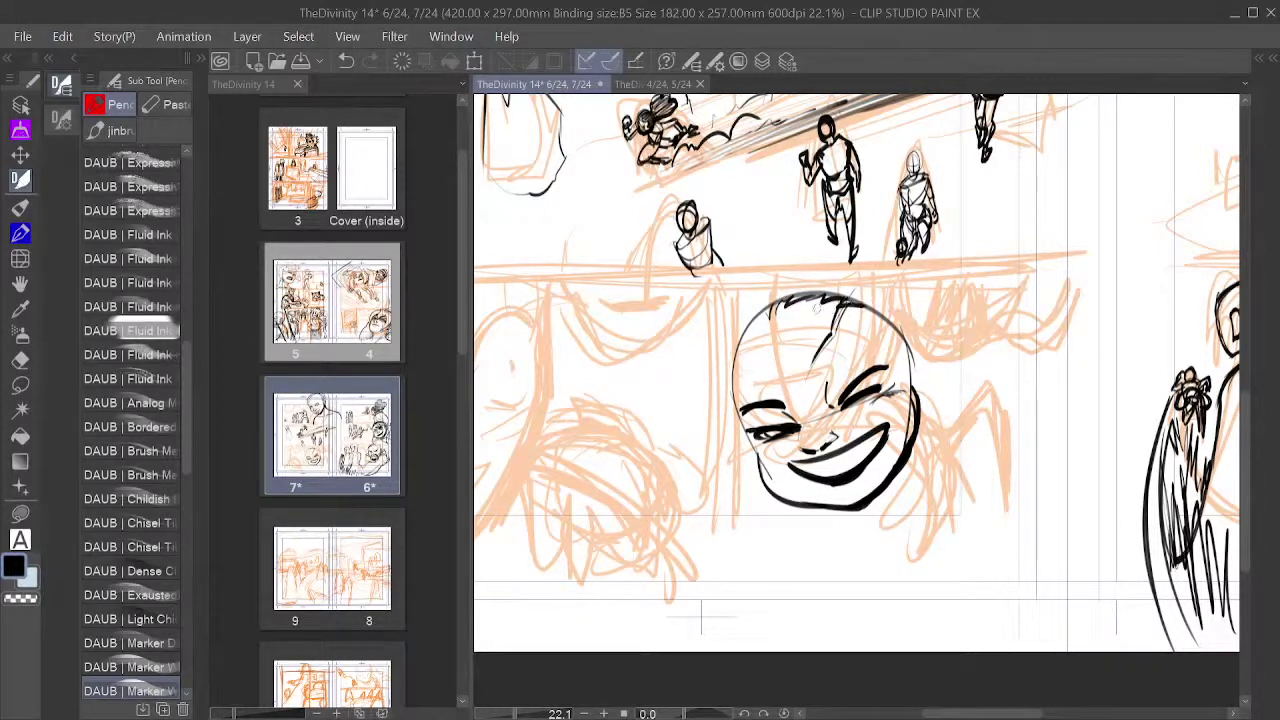
key(ctrl+z)
key(ctrl+z)
key(ctrl+z)
key(ctrl+z)
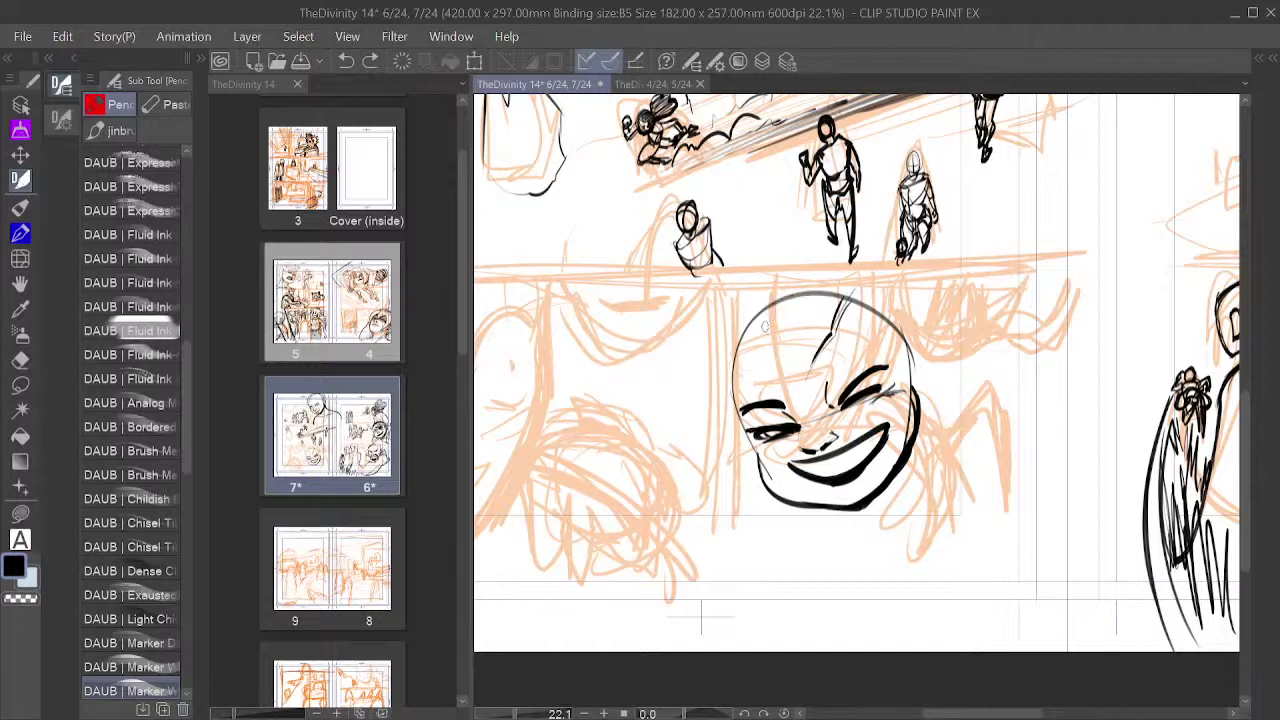
mouse_move(769, 332)
mouse_down()
mouse_move(784, 310)
mouse_move(862, 304)
mouse_move(912, 356)
mouse_up()
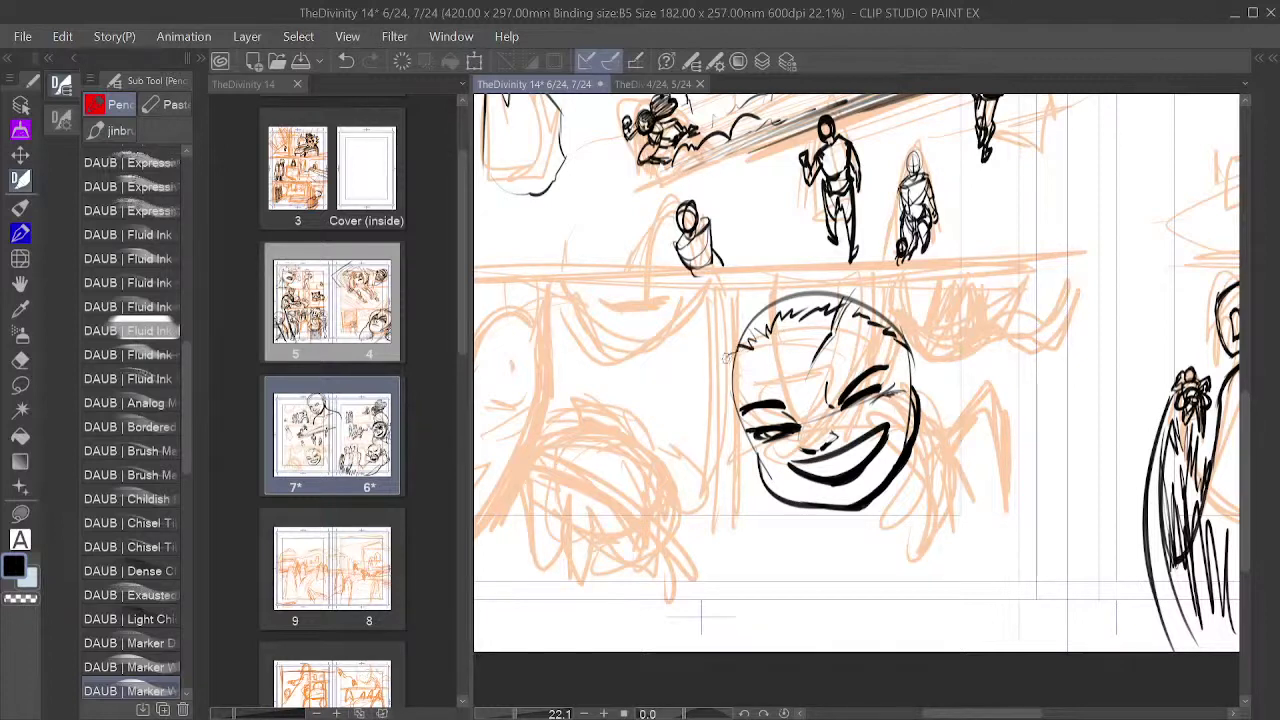
Step: Ink the forehead and temple contour on the face's far side and thicken its cheek and jaw line
mouse_move(740, 352)
mouse_down()
mouse_move(724, 398)
mouse_move(758, 480)
mouse_up()
key(ctrl+z)
key(ctrl+z)
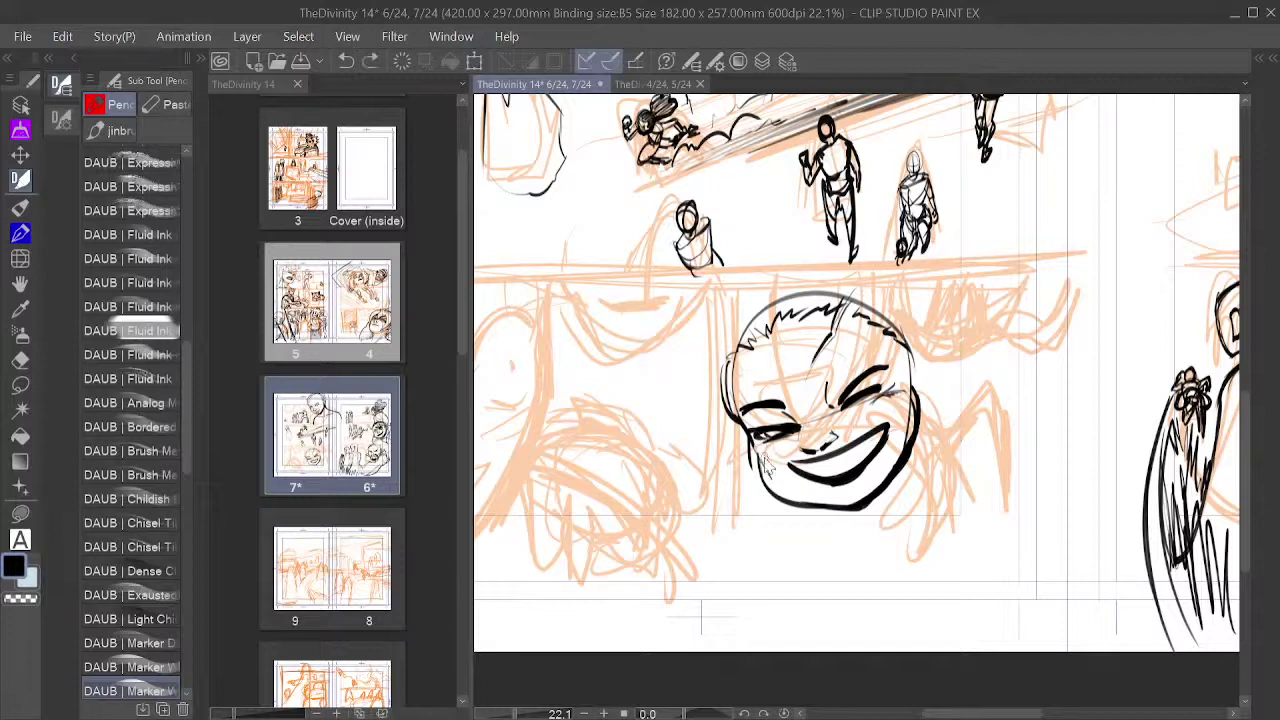
mouse_move(753, 440)
mouse_down()
mouse_move(787, 494)
mouse_move(856, 495)
mouse_move(786, 495)
mouse_move(851, 507)
mouse_move(833, 505)
mouse_move(880, 485)
mouse_up()
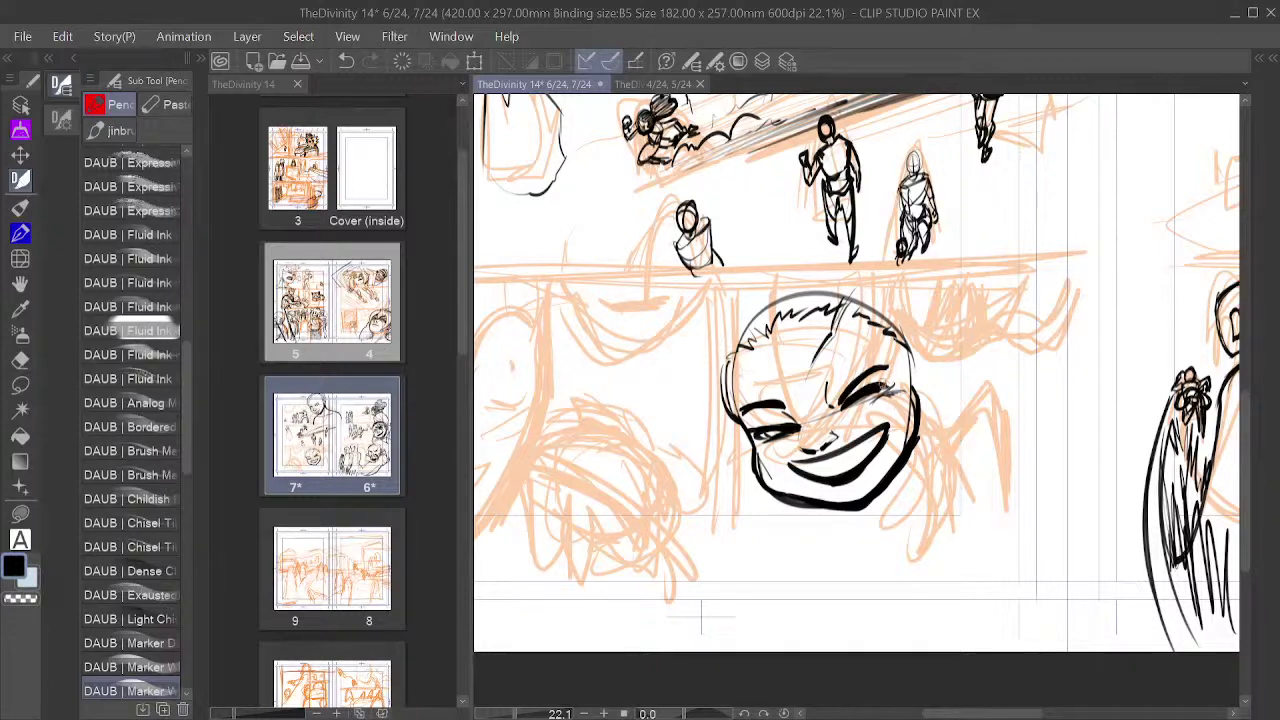
Step: Darken the winking eye with lash strokes and draw an ear with inner detail at the side of the head
drag(884, 389, 896, 377)
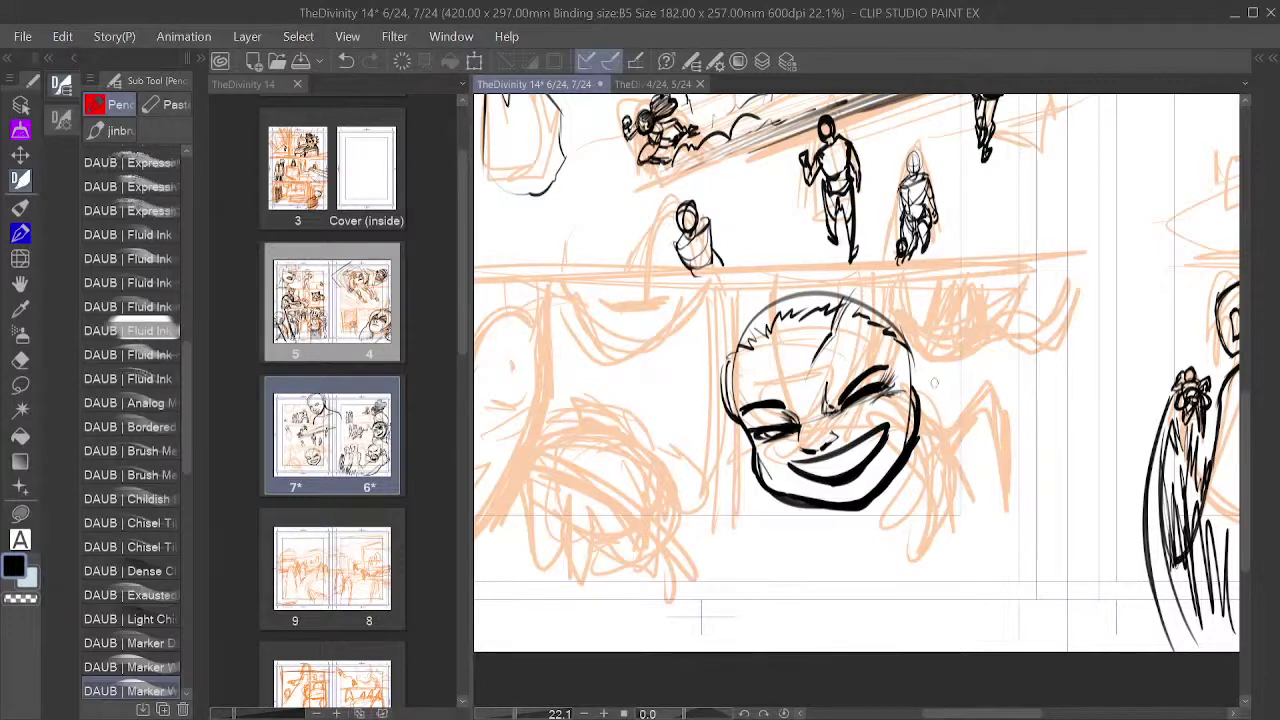
mouse_move(910, 376)
mouse_down()
mouse_move(920, 342)
mouse_move(928, 408)
mouse_move(928, 336)
mouse_move(919, 406)
mouse_up()
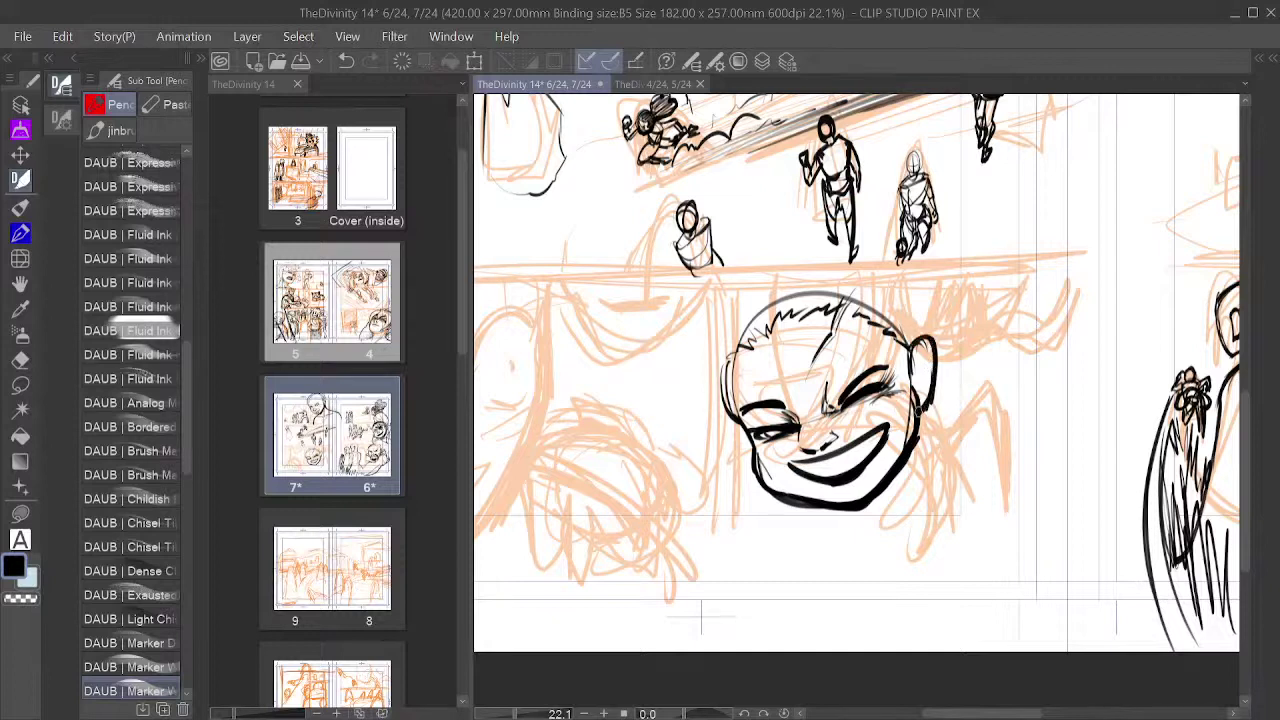
drag(917, 358, 921, 399)
mouse_move(962, 443)
mouse_down()
mouse_move(860, 443)
mouse_move(775, 418)
mouse_move(1035, 440)
mouse_move(1040, 420)
mouse_move(935, 421)
mouse_up()
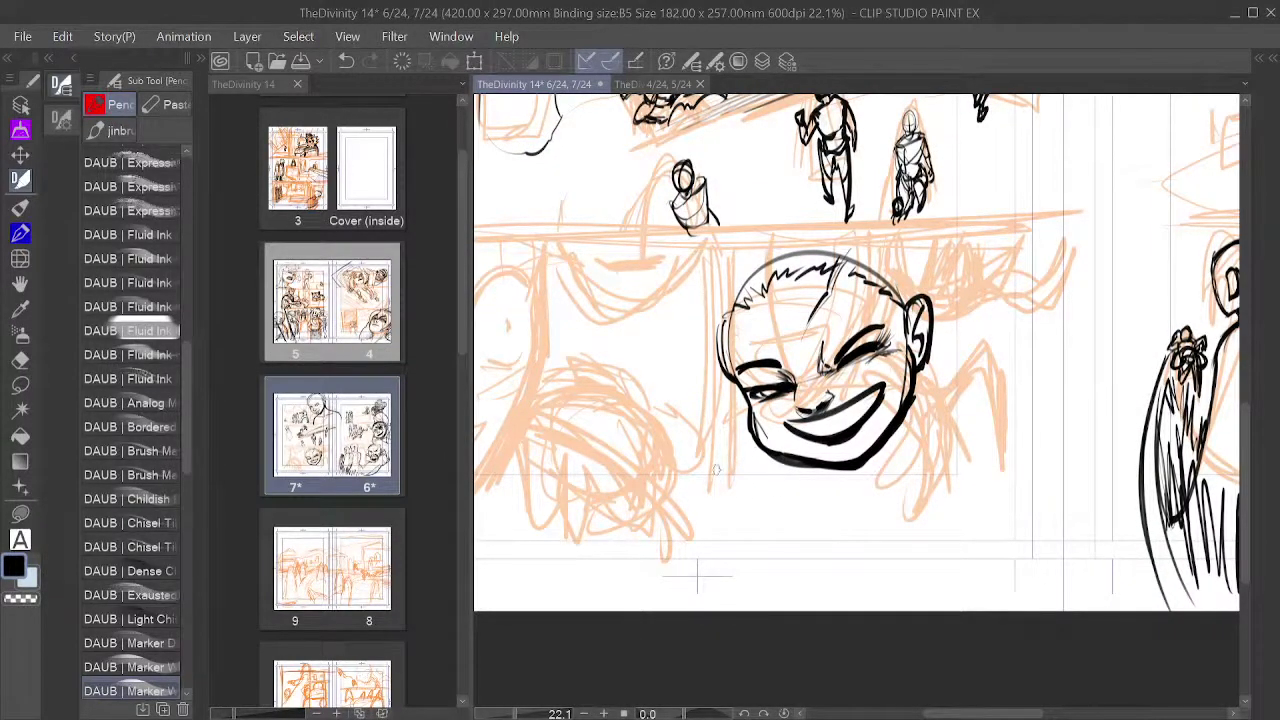
drag(712, 476, 750, 413)
mouse_move(754, 410)
mouse_down()
mouse_move(789, 475)
mouse_move(746, 541)
mouse_up()
mouse_move(710, 464)
mouse_down()
mouse_move(746, 541)
mouse_move(742, 525)
mouse_up()
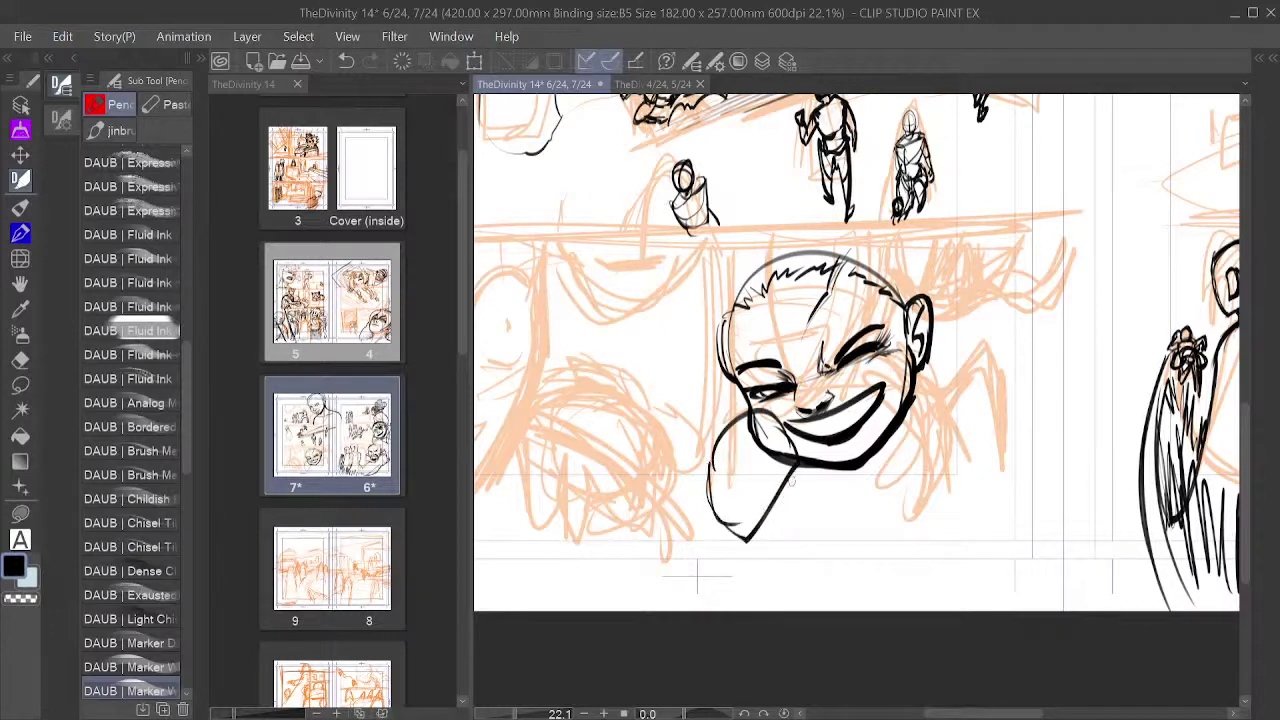
key(ctrl+z)
key(ctrl+z)
key(ctrl+z)
key(ctrl+z)
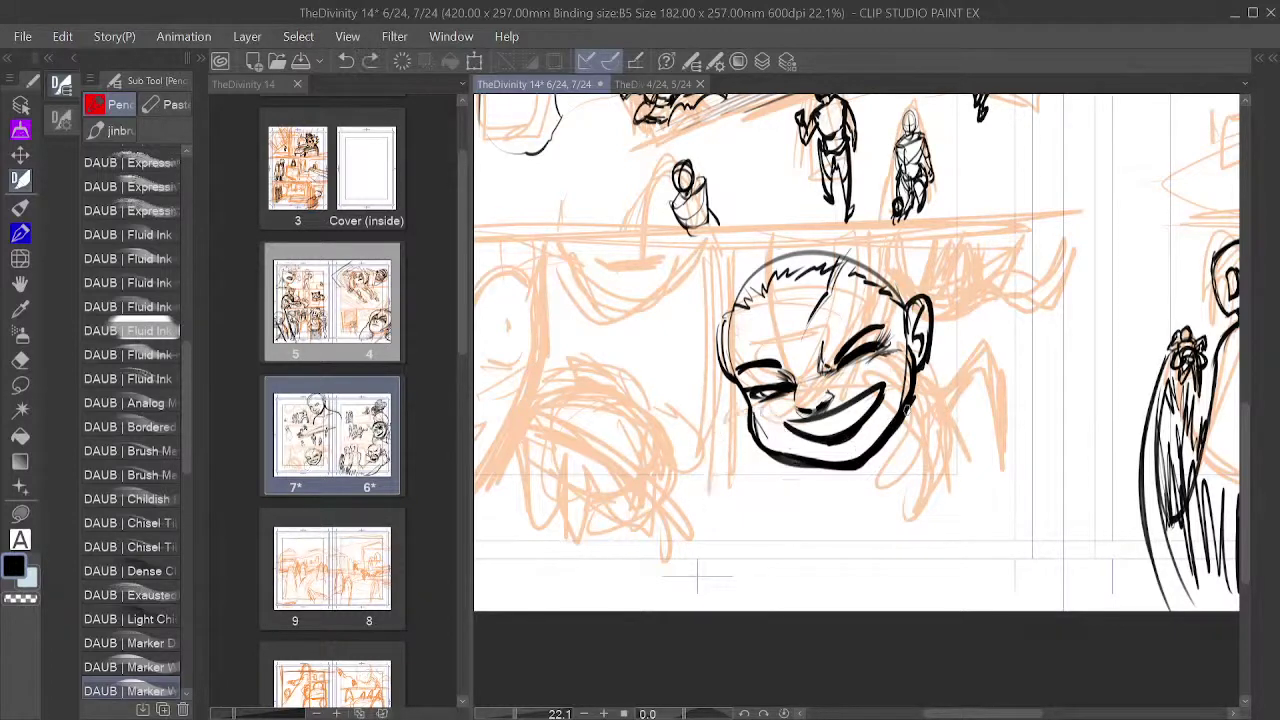
Step: Ink a shoulder and bent arm ending in a small rounded fist, extending from below the ear
mouse_move(925, 368)
mouse_down()
mouse_move(970, 372)
mouse_move(988, 420)
mouse_move(975, 490)
mouse_up()
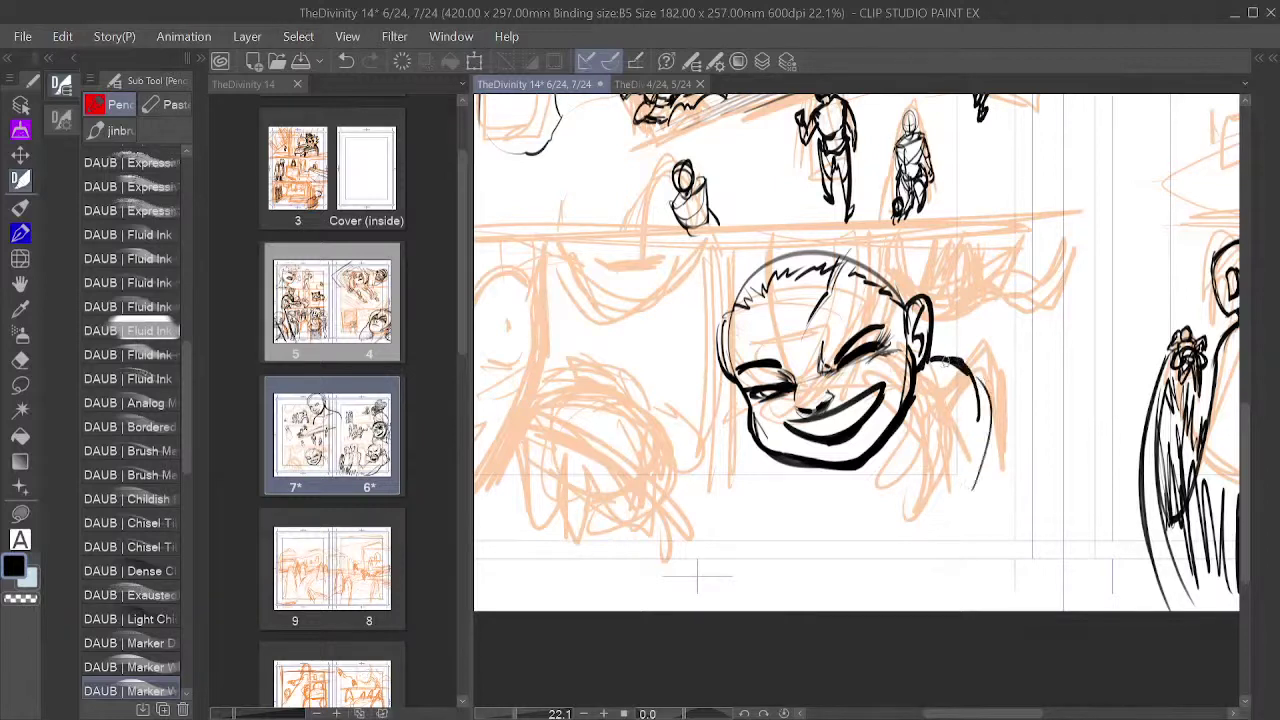
mouse_move(942, 362)
mouse_down()
mouse_move(978, 342)
mouse_move(1018, 345)
mouse_move(1016, 362)
mouse_up()
mouse_move(1006, 376)
mouse_down()
mouse_move(988, 400)
mouse_move(1025, 335)
mouse_move(1035, 368)
mouse_move(1014, 388)
mouse_move(1040, 398)
mouse_move(1012, 372)
mouse_move(998, 382)
mouse_move(965, 426)
mouse_move(966, 464)
mouse_up()
mouse_move(970, 405)
mouse_down()
mouse_move(958, 504)
mouse_move(938, 532)
mouse_up()
mouse_move(974, 392)
mouse_down()
mouse_move(950, 490)
mouse_move(955, 424)
mouse_up()
mouse_move(1003, 380)
mouse_down()
mouse_move(1018, 376)
mouse_move(1016, 406)
mouse_move(1040, 368)
mouse_move(1018, 338)
mouse_move(1002, 339)
mouse_up()
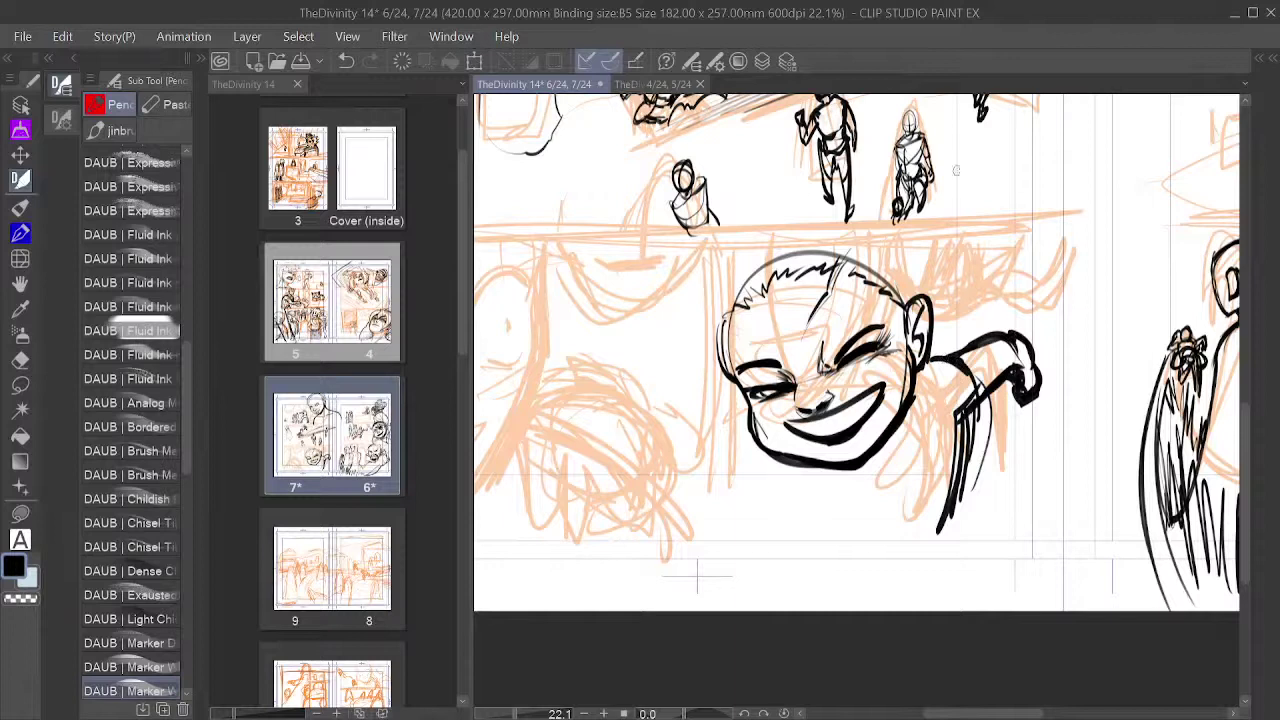
Step: Ink the outer skull contour above the grinning face's hairline, plus hair strands and a spiky tail of hair behind the ear
mouse_move(888, 246)
mouse_down()
mouse_move(908, 320)
mouse_move(859, 243)
mouse_move(716, 286)
mouse_up()
drag(752, 244, 716, 370)
mouse_move(724, 262)
mouse_down()
mouse_move(728, 380)
mouse_move(739, 382)
mouse_up()
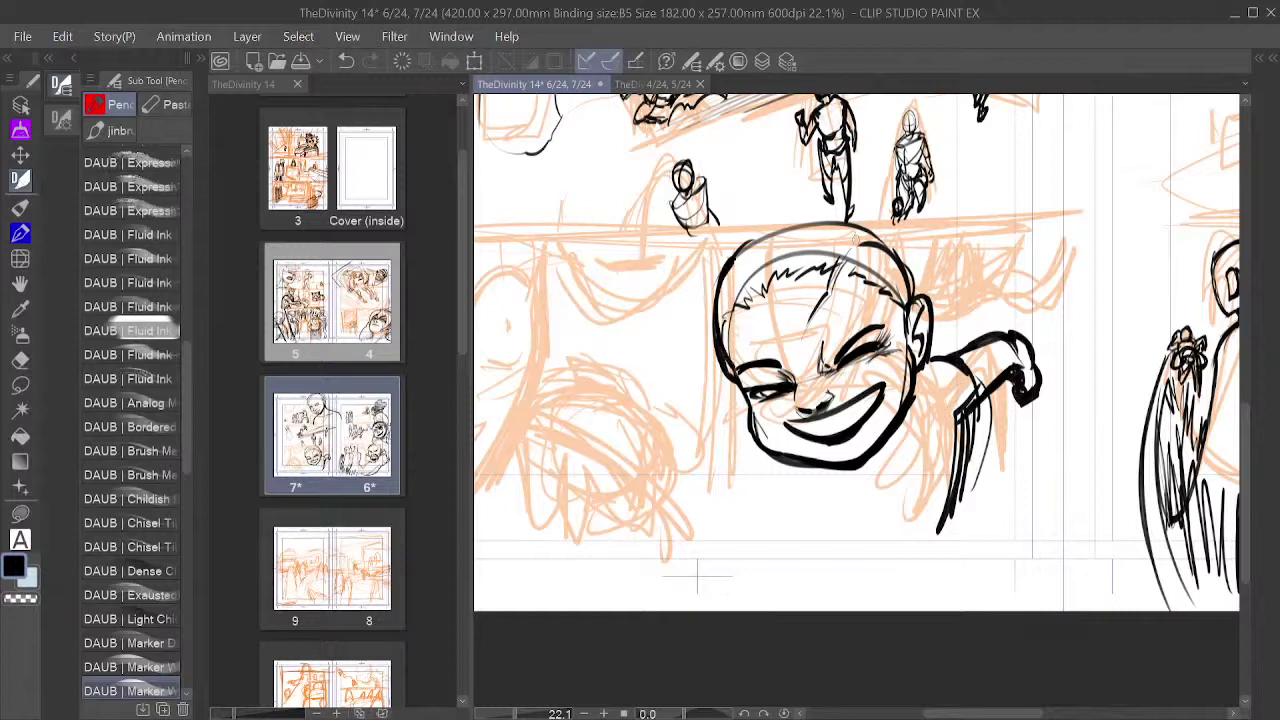
drag(821, 237, 892, 291)
drag(892, 228, 906, 283)
mouse_move(891, 230)
mouse_down()
mouse_move(911, 282)
mouse_move(944, 302)
mouse_move(988, 221)
mouse_move(932, 342)
mouse_up()
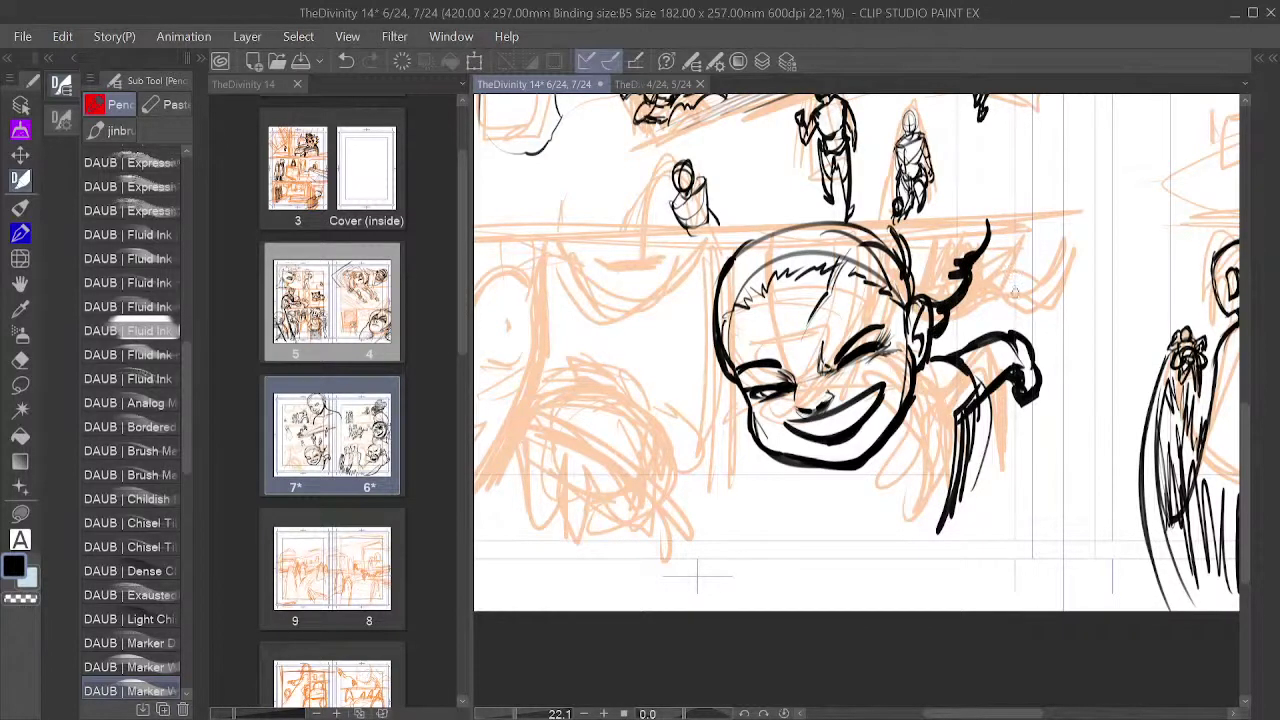
Step: Reinforce the edge of the bent arm and ink a second shoulder and upper arm on the other side of the grinning face
mouse_move(985, 463)
mouse_down()
mouse_move(773, 501)
mouse_move(827, 520)
mouse_move(798, 486)
mouse_move(858, 435)
mouse_up()
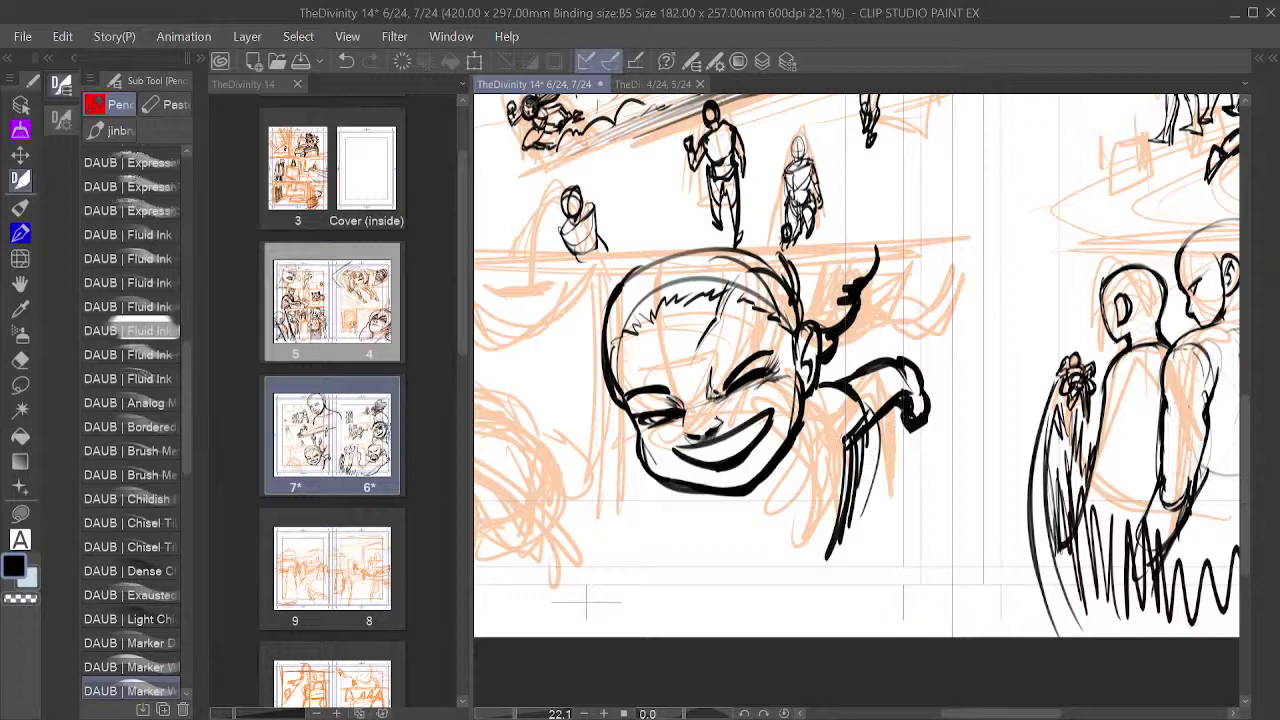
drag(846, 434, 830, 577)
mouse_move(626, 442)
mouse_down()
mouse_move(576, 509)
mouse_move(625, 438)
mouse_move(556, 519)
mouse_move(562, 505)
mouse_move(761, 478)
mouse_move(852, 480)
mouse_move(712, 445)
mouse_move(683, 523)
mouse_up()
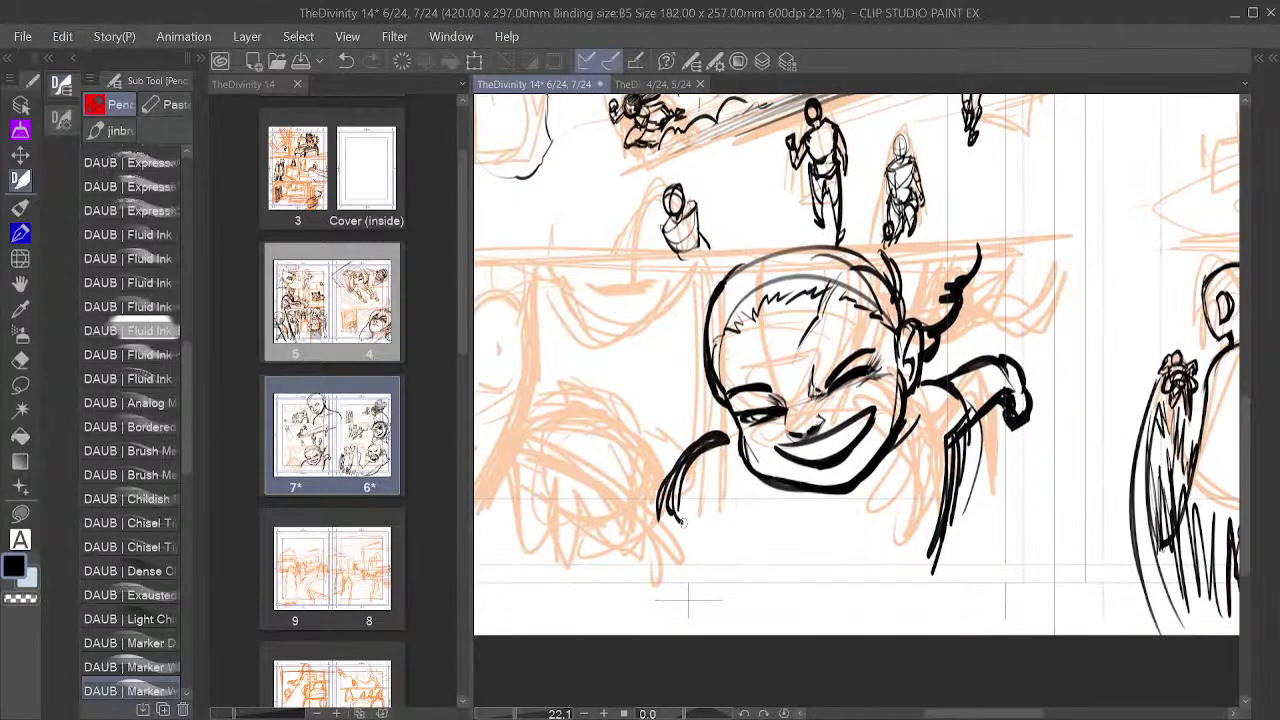
mouse_move(700, 449)
mouse_down()
mouse_move(675, 515)
mouse_move(688, 538)
mouse_up()
Step: Erase the second arm's lower strokes with transparent color, leaving only a short shoulder stub beside the jaw
drag(965, 402, 1108, 370)
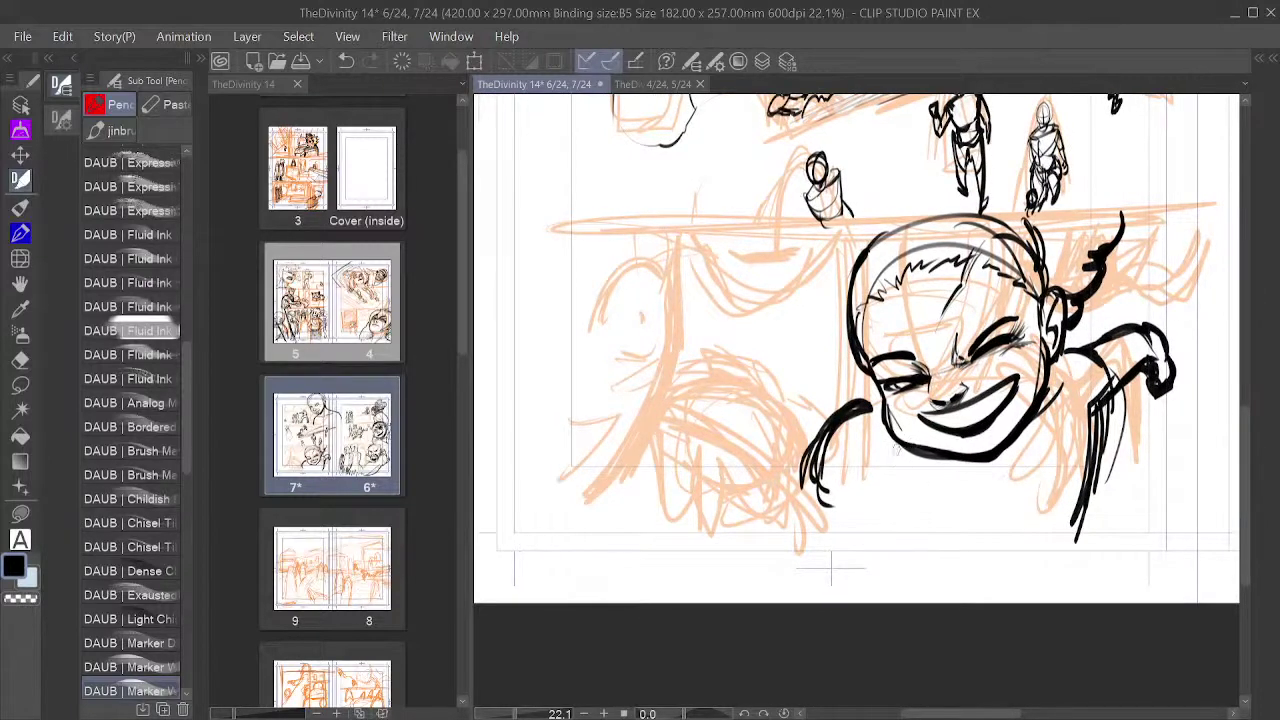
click(22, 600)
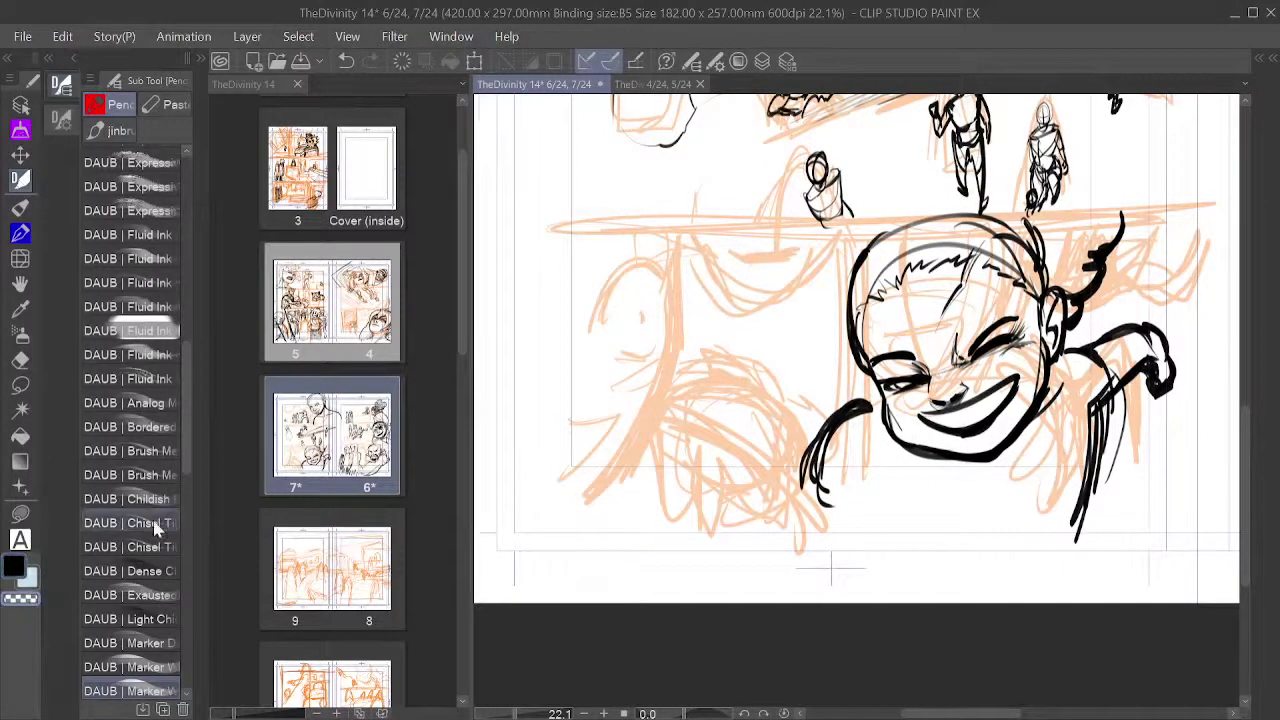
mouse_move(829, 426)
mouse_down()
mouse_move(820, 505)
mouse_move(828, 436)
mouse_move(814, 495)
mouse_move(815, 430)
mouse_move(805, 488)
mouse_move(815, 443)
mouse_up()
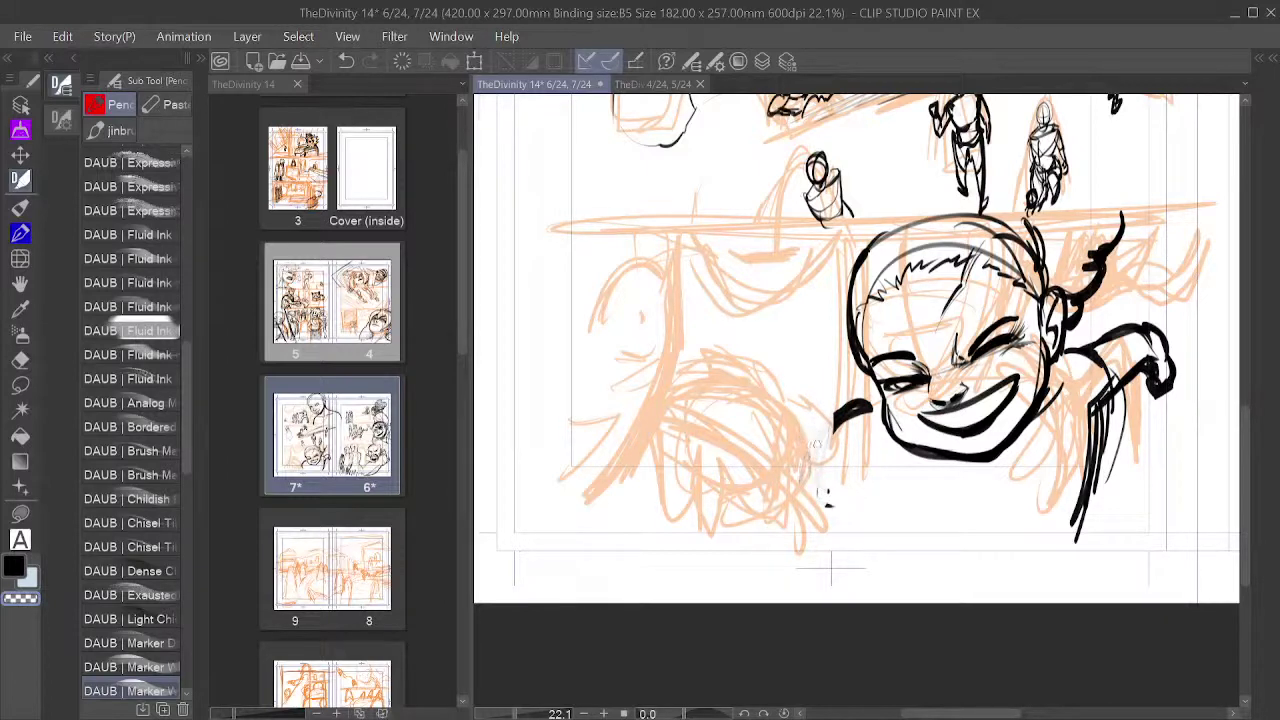
mouse_move(826, 505)
mouse_down()
mouse_move(836, 480)
mouse_move(822, 462)
mouse_move(812, 478)
mouse_up()
drag(844, 410, 842, 424)
drag(1185, 376, 940, 402)
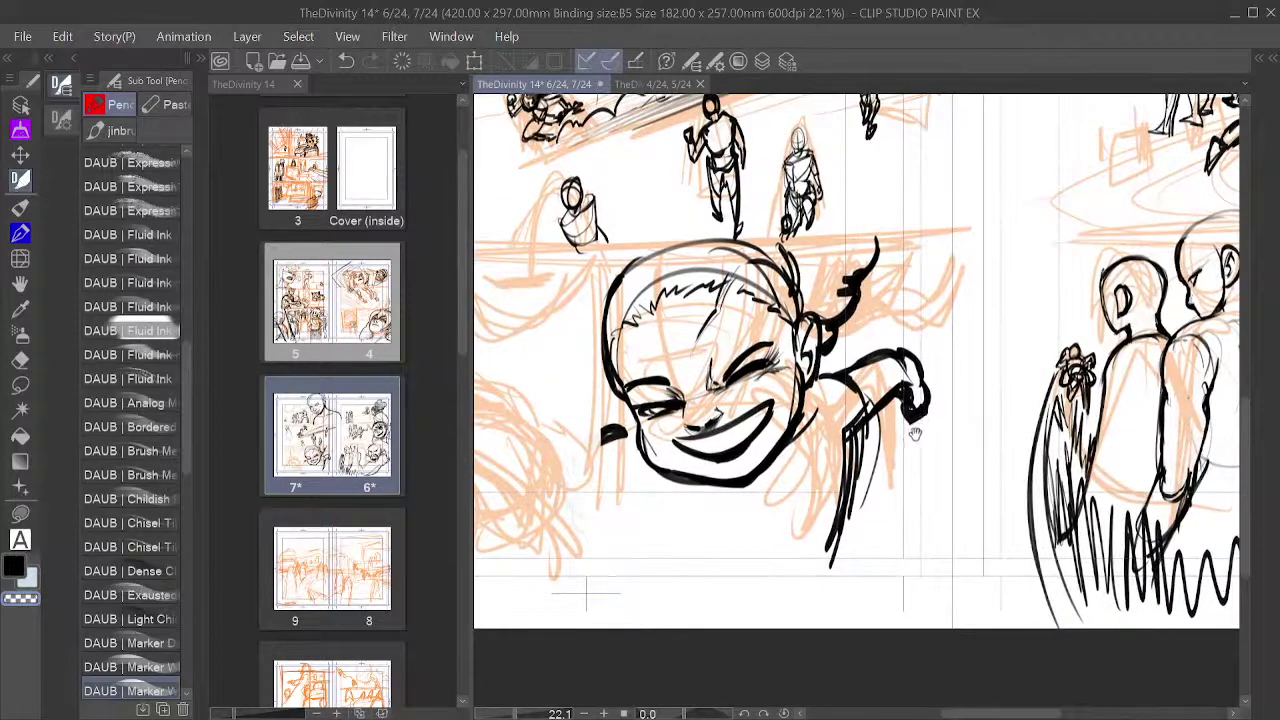
Step: Switch back to black and ink a small oval with a wavy, cloud-like outline beyond the spiky tail of hair
click(16, 566)
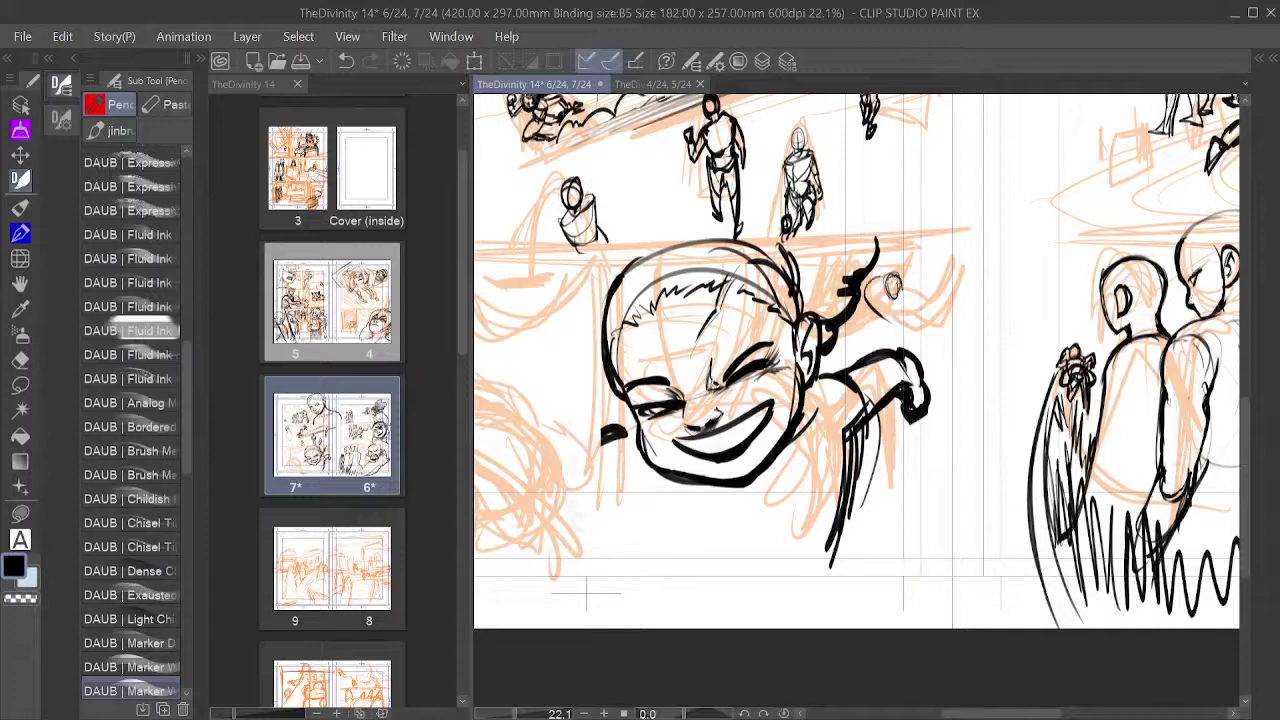
key(ctrl+z)
mouse_move(886, 278)
mouse_down()
mouse_move(874, 262)
mouse_move(905, 256)
mouse_move(934, 306)
mouse_up()
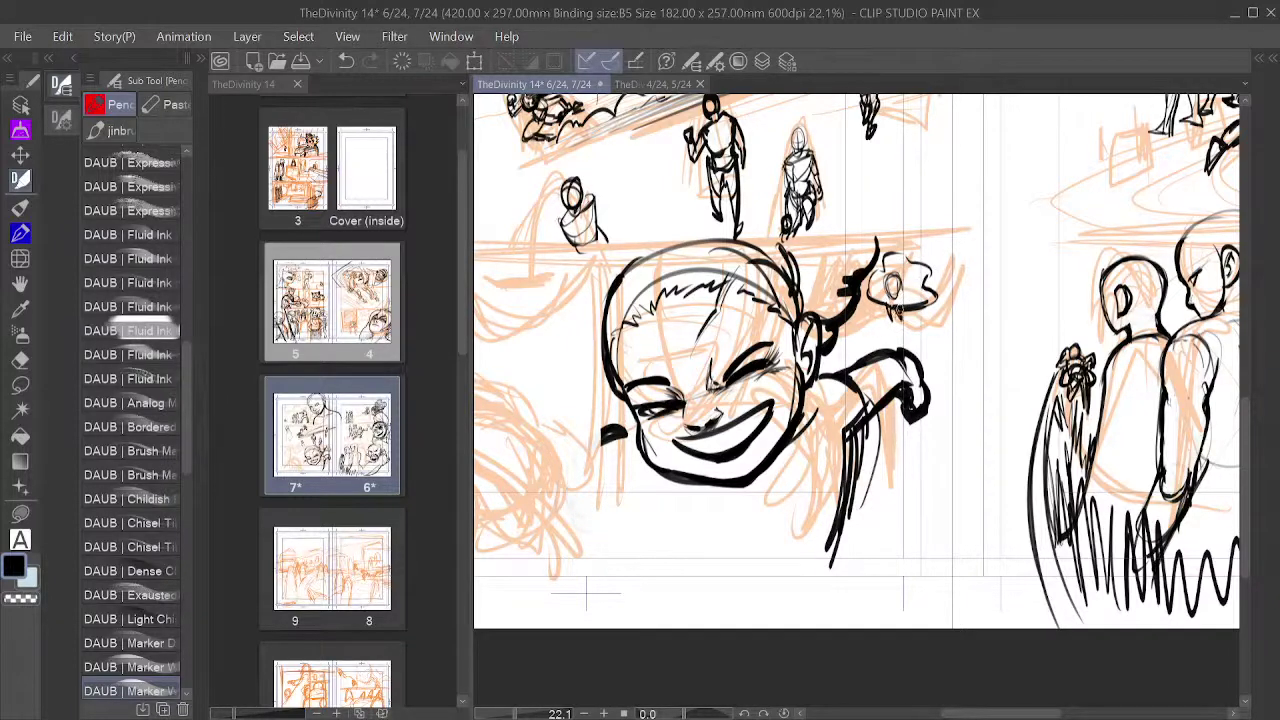
Step: Ink fine radiating lines fanning out beneath the wavy shape
key(ctrl+z)
drag(902, 308, 908, 318)
key(ctrl+z)
drag(897, 309, 894, 321)
key(ctrl+z)
drag(897, 309, 900, 318)
mouse_move(870, 327)
mouse_down()
mouse_move(906, 333)
mouse_move(918, 318)
mouse_up()
drag(884, 318, 856, 340)
mouse_move(878, 324)
mouse_down()
mouse_move(885, 335)
mouse_move(878, 323)
mouse_move(908, 323)
mouse_move(906, 362)
mouse_up()
Step: Darken the small oval inside the wavy shape and add short strokes around it
mouse_move(901, 283)
mouse_down()
mouse_move(889, 292)
mouse_move(906, 276)
mouse_move(890, 274)
mouse_move(908, 284)
mouse_move(880, 298)
mouse_move(908, 284)
mouse_up()
drag(918, 280, 922, 264)
drag(906, 276, 914, 260)
mouse_move(906, 280)
mouse_down()
mouse_move(926, 260)
mouse_move(892, 287)
mouse_up()
mouse_move(898, 287)
mouse_down()
mouse_move(904, 277)
mouse_move(890, 286)
mouse_up()
mouse_move(900, 274)
mouse_down()
mouse_move(886, 290)
mouse_move(901, 288)
mouse_up()
mouse_move(901, 288)
mouse_down()
mouse_move(893, 297)
mouse_move(900, 284)
mouse_up()
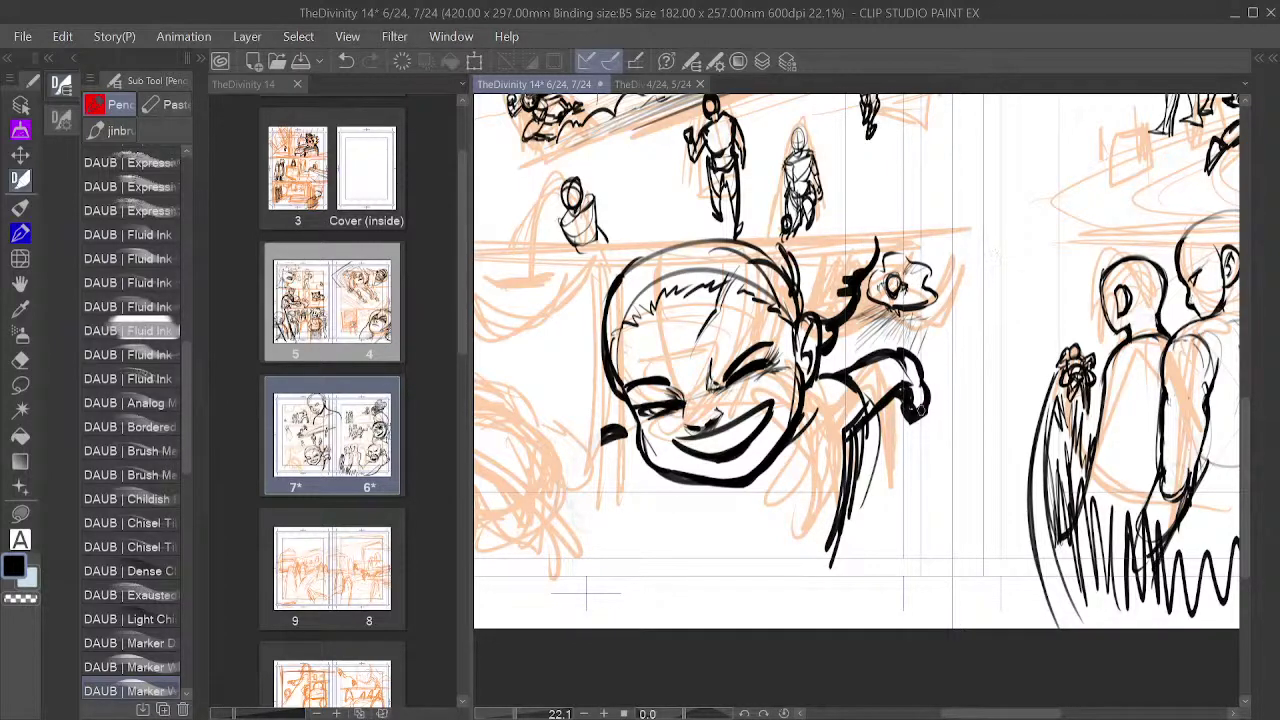
drag(895, 466, 1086, 443)
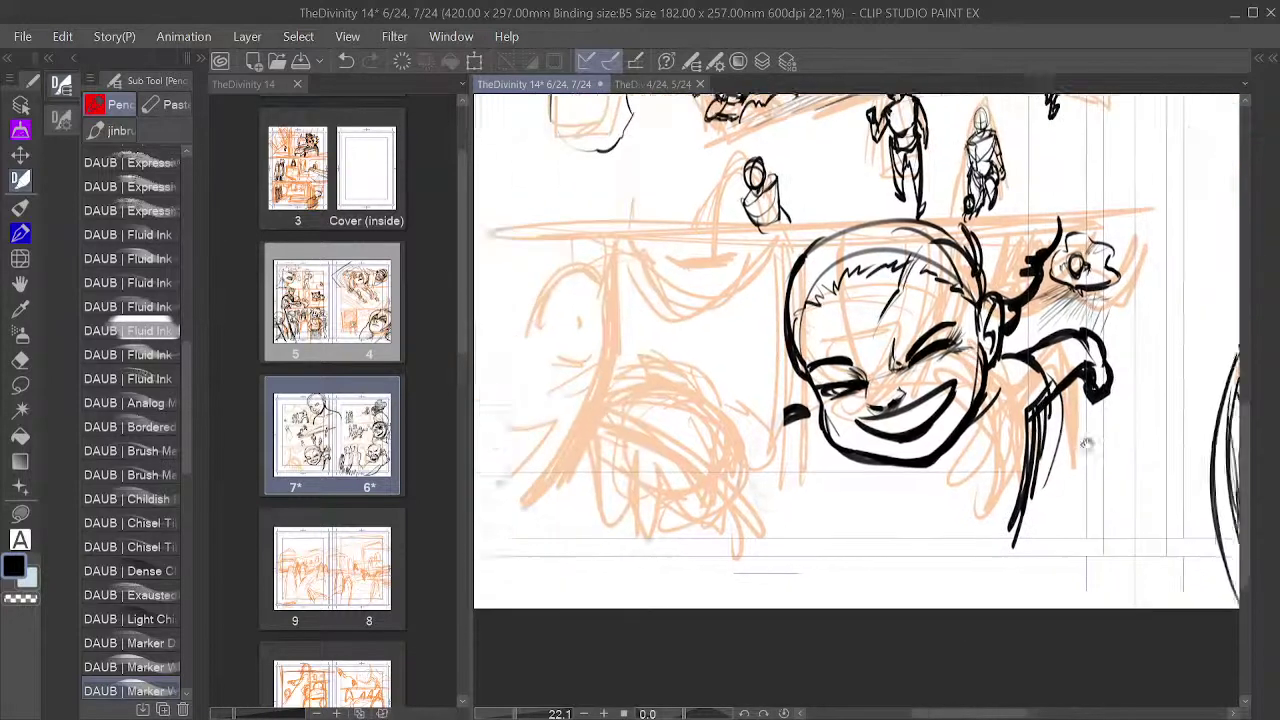
mouse_move(872, 364)
mouse_down()
mouse_move(979, 393)
mouse_move(967, 431)
mouse_move(918, 428)
mouse_up()
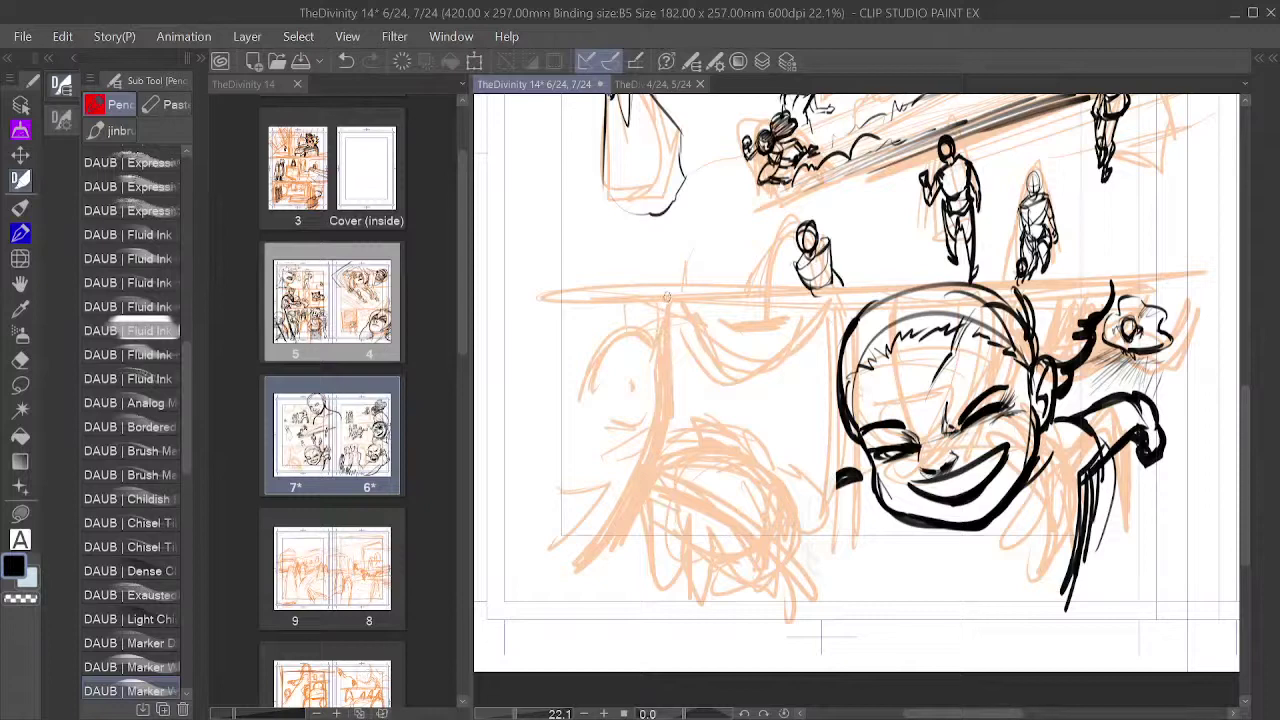
mouse_move(668, 293)
mouse_down()
mouse_move(657, 426)
mouse_move(595, 555)
mouse_up()
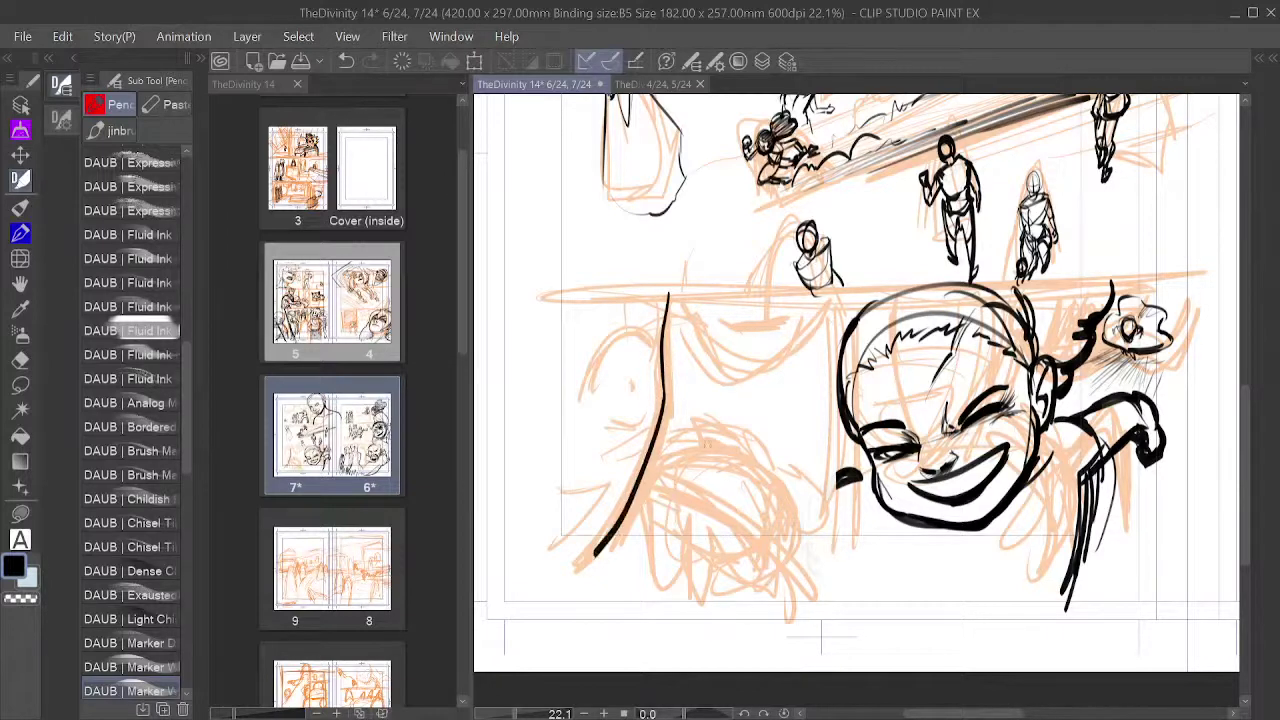
key(ctrl+z)
key(ctrl+z)
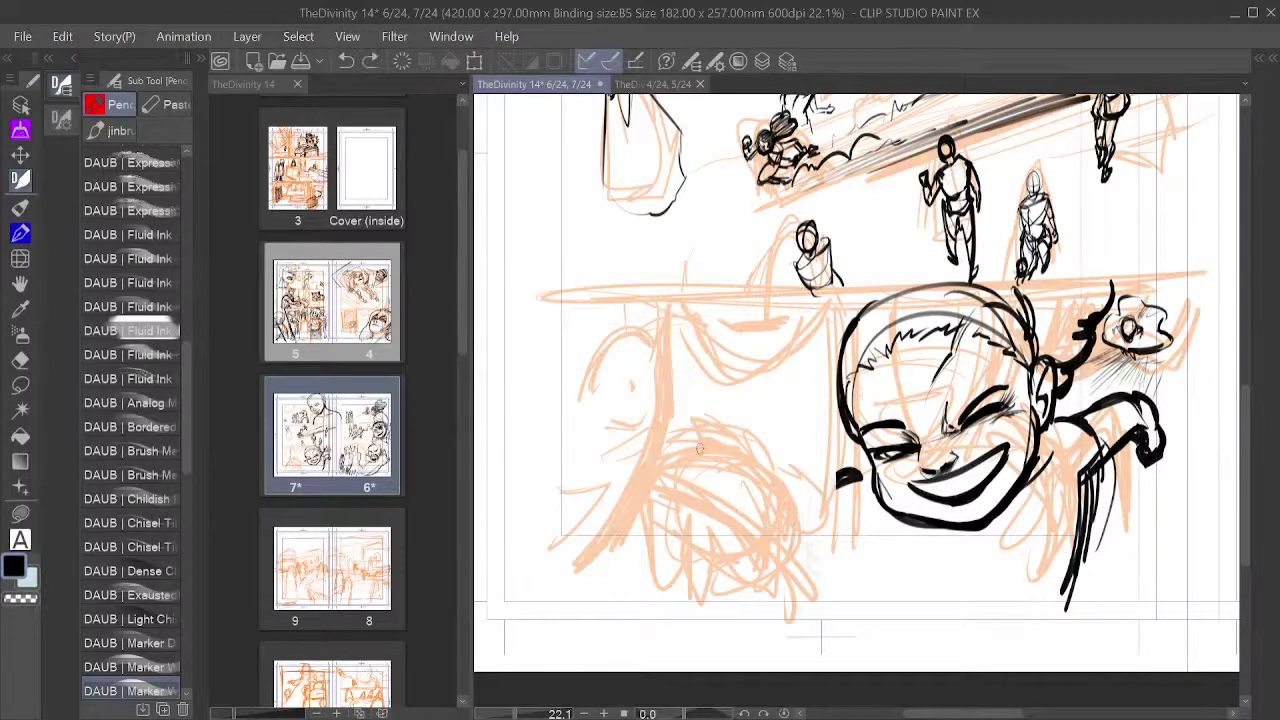
drag(746, 452, 960, 452)
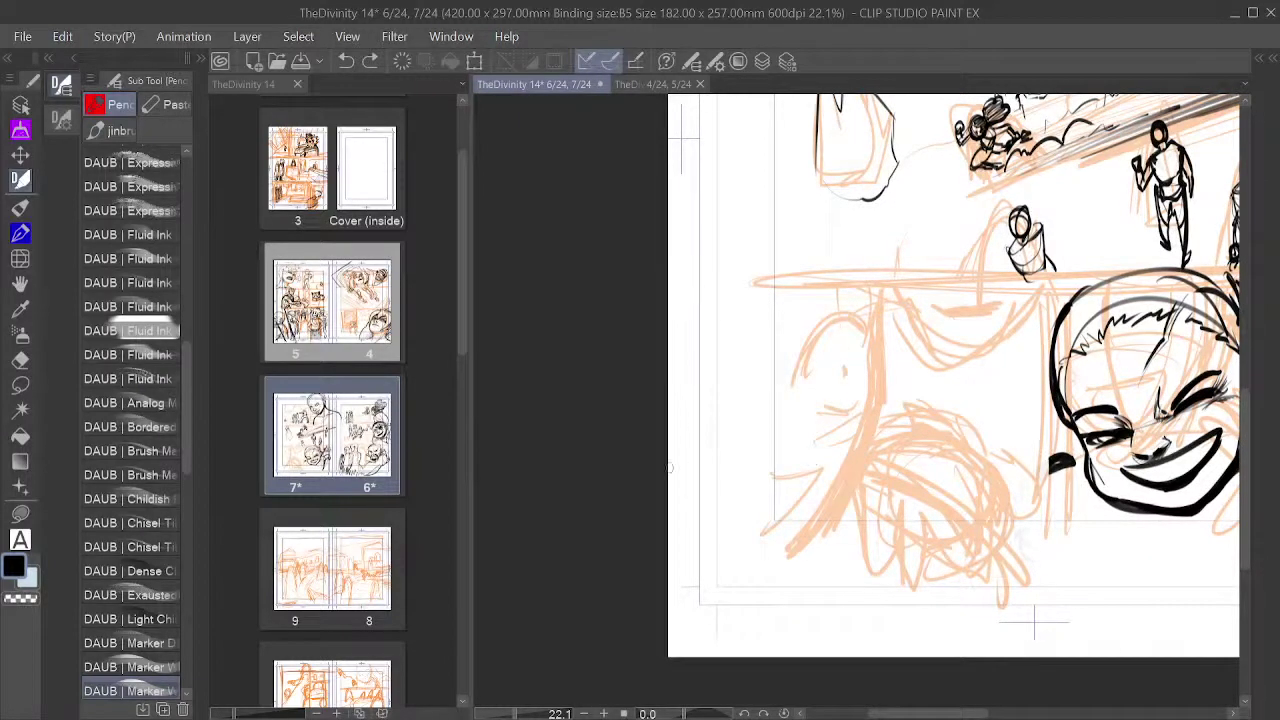
mouse_move(640, 424)
mouse_down()
mouse_move(883, 422)
mouse_move(774, 203)
mouse_move(707, 574)
mouse_move(858, 281)
mouse_move(633, 450)
mouse_move(854, 463)
mouse_up()
key(ctrl+z)
mouse_move(625, 474)
mouse_down()
mouse_move(823, 542)
mouse_move(886, 422)
mouse_move(801, 544)
mouse_up()
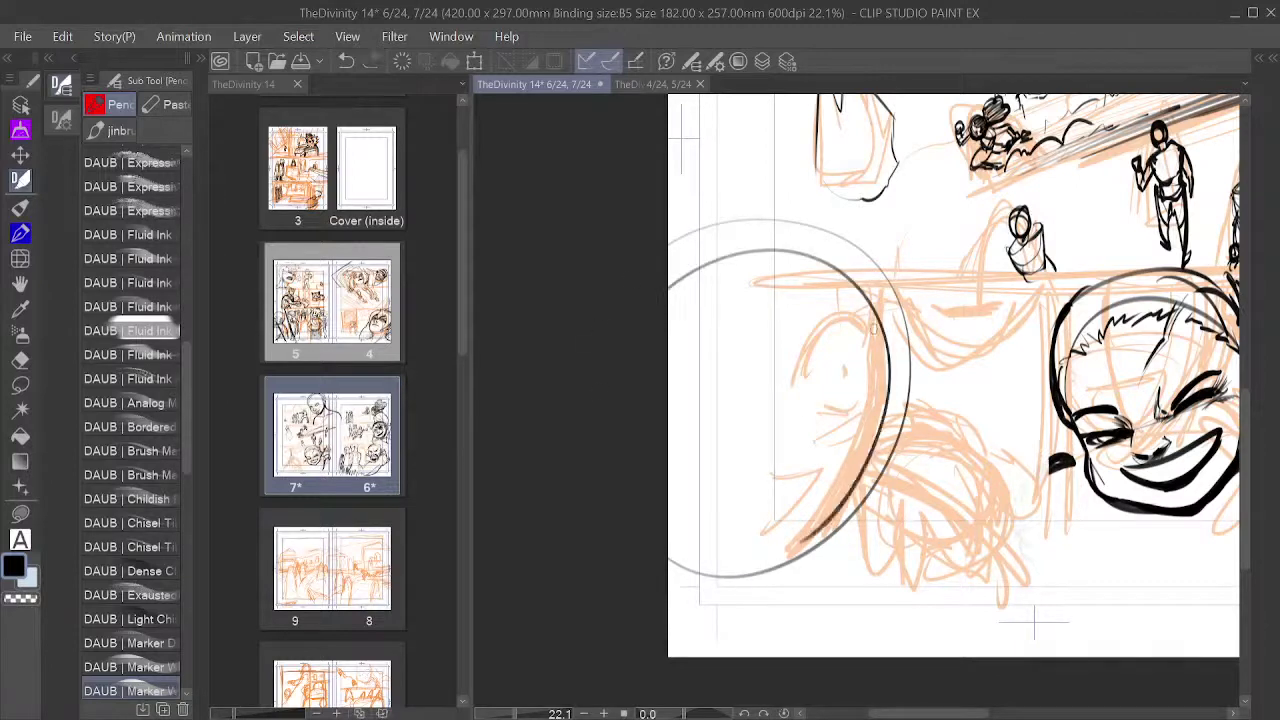
mouse_move(872, 300)
mouse_down()
mouse_move(861, 430)
mouse_move(812, 530)
mouse_move(824, 507)
mouse_move(757, 545)
mouse_up()
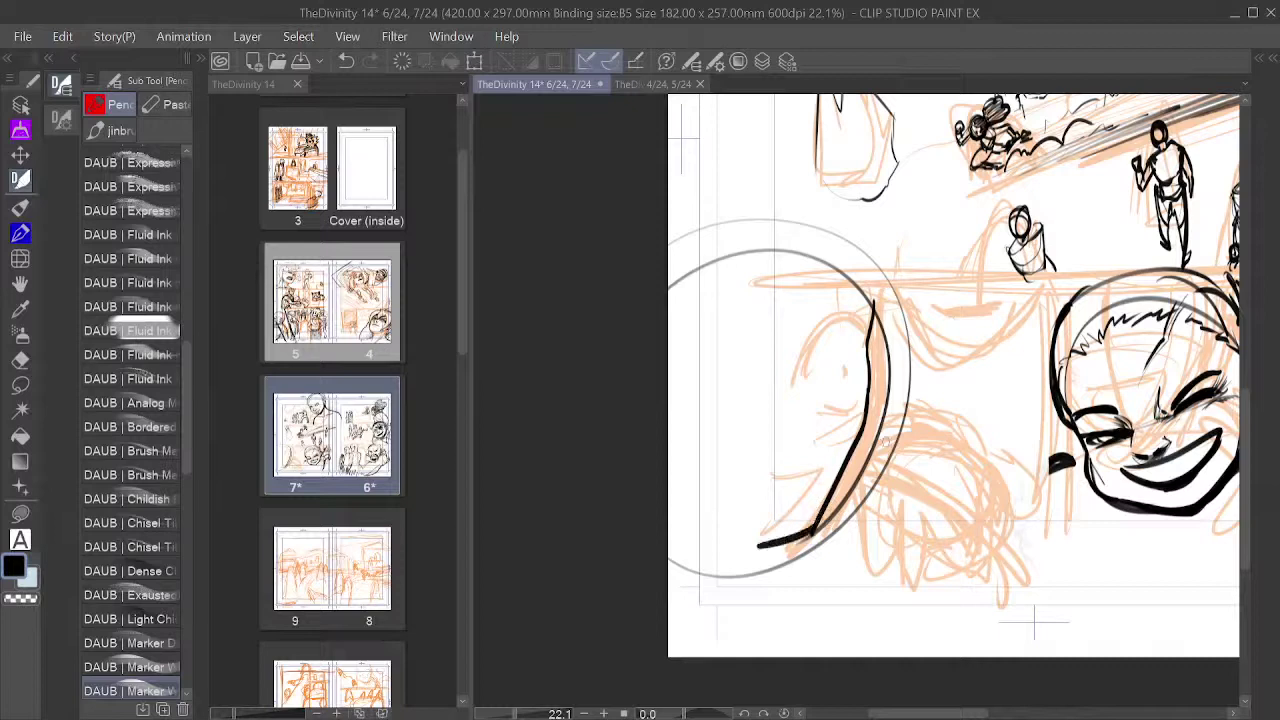
key(ctrl+z)
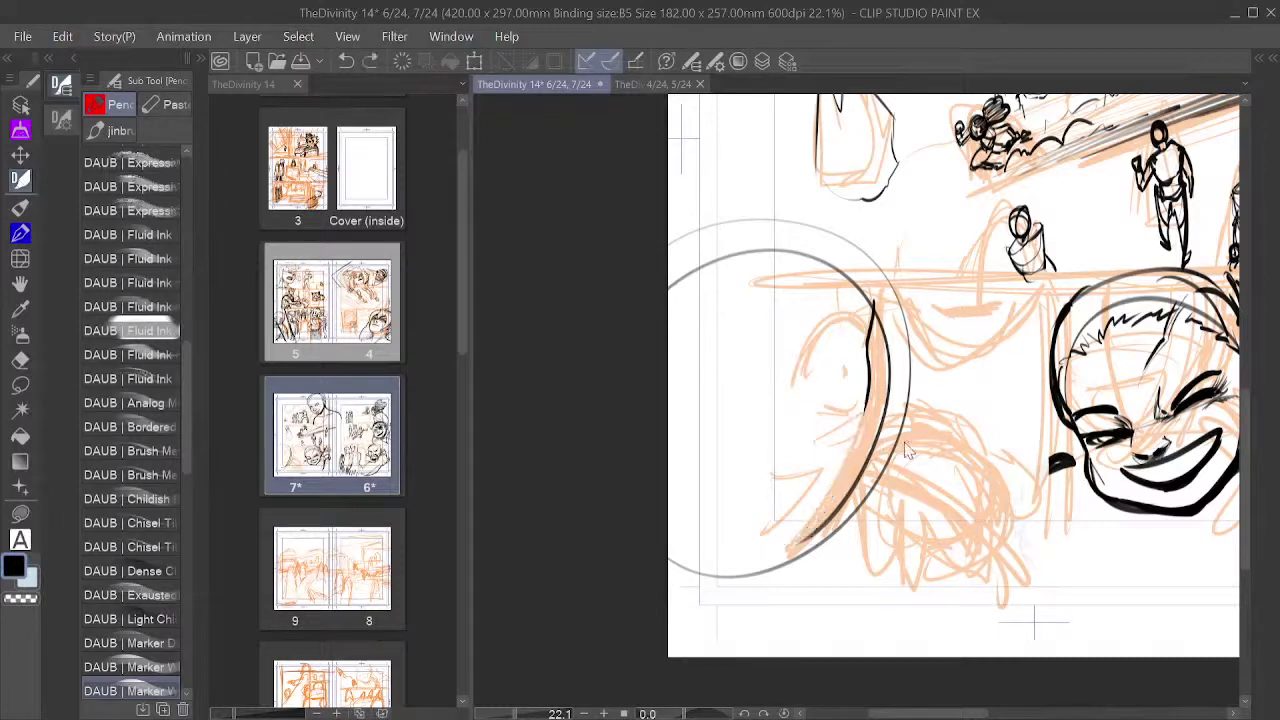
key(ctrl+z)
key(ctrl+z)
key(ctrl+z)
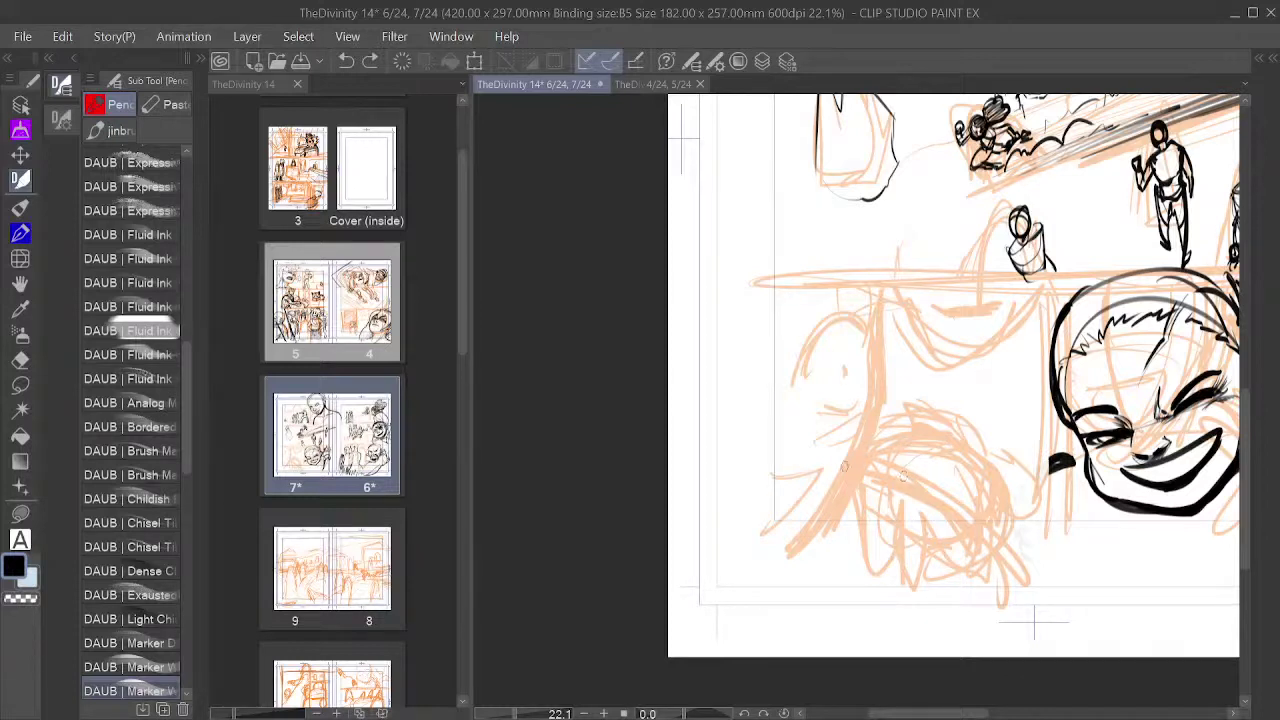
Step: Sketch a light head circle at the outer edge of page 7's bottom panel and ink the cropped face's forehead-to-jaw contour
mouse_move(674, 458)
mouse_down()
mouse_move(863, 408)
mouse_move(812, 247)
mouse_move(873, 294)
mouse_move(755, 474)
mouse_move(727, 270)
mouse_move(798, 464)
mouse_move(693, 273)
mouse_move(797, 466)
mouse_up()
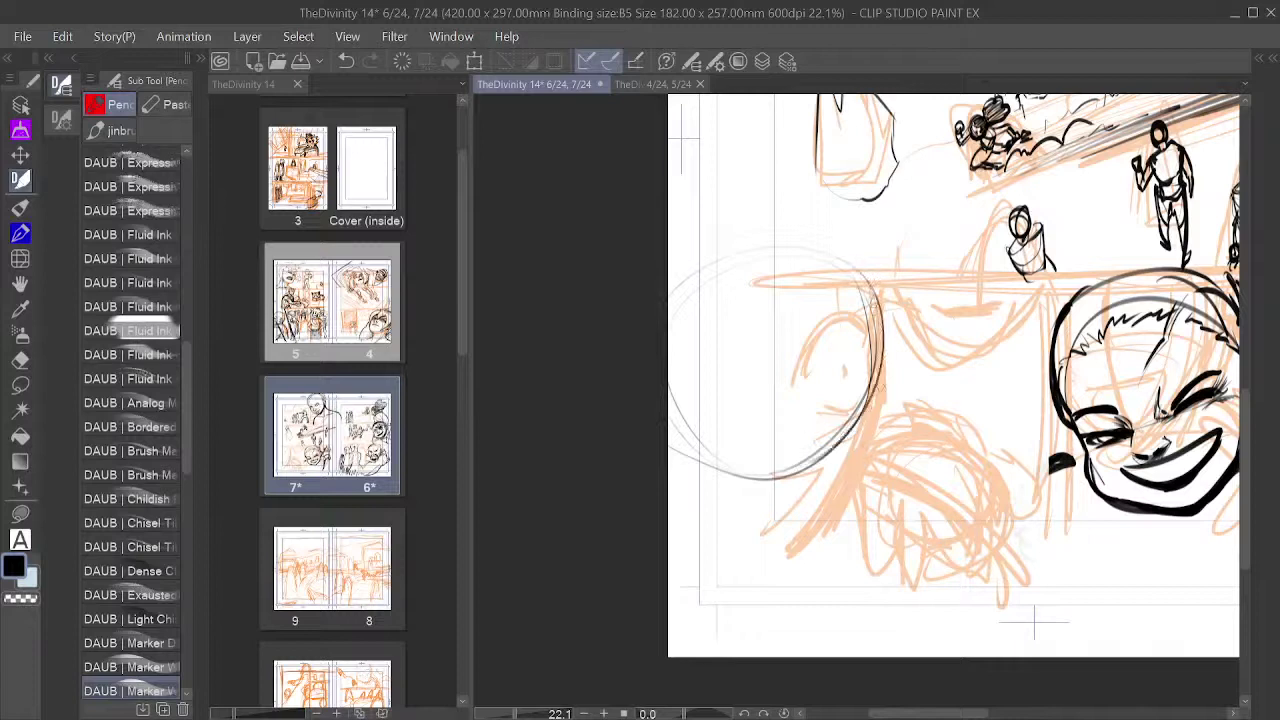
drag(868, 286, 866, 403)
mouse_move(873, 348)
mouse_down()
mouse_move(860, 472)
mouse_move(804, 545)
mouse_move(768, 558)
mouse_up()
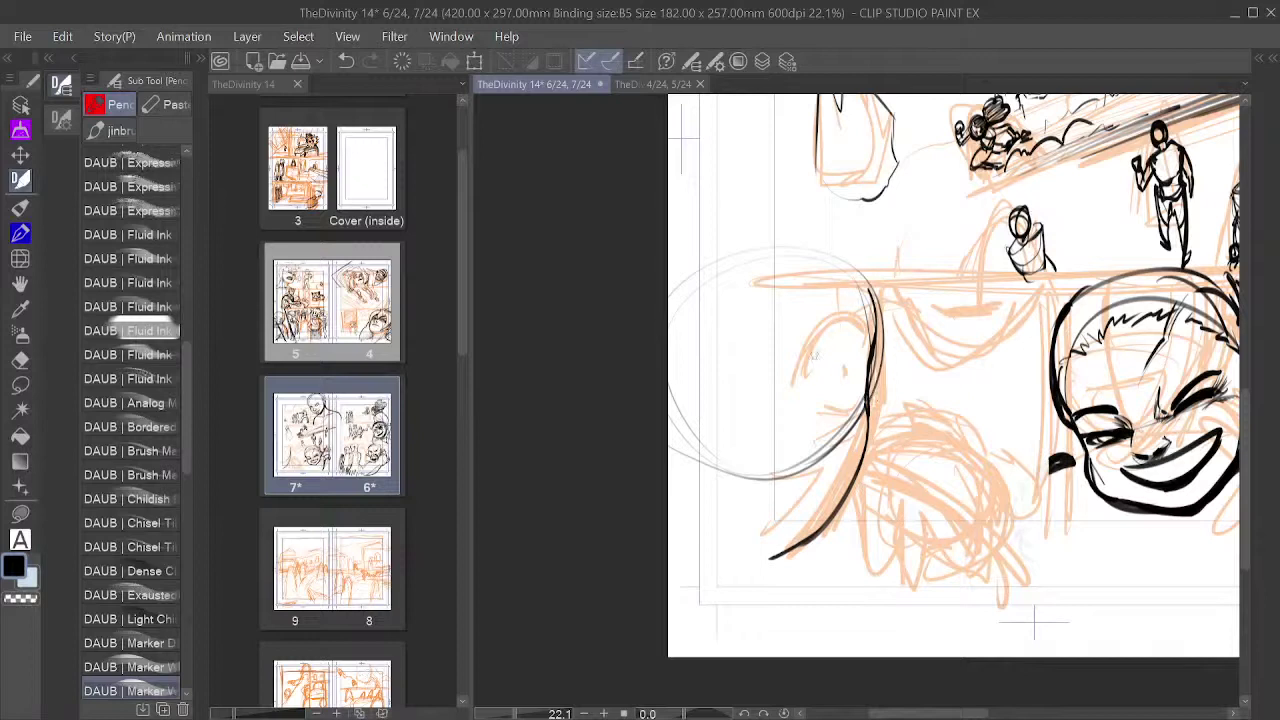
Step: Ink a wide-open eye on the cropped face with a heavy upper lid, a tiny pupil and a curved lower lid
drag(806, 362, 848, 330)
mouse_move(809, 370)
mouse_down()
mouse_move(854, 334)
mouse_move(862, 356)
mouse_move(862, 330)
mouse_move(867, 358)
mouse_up()
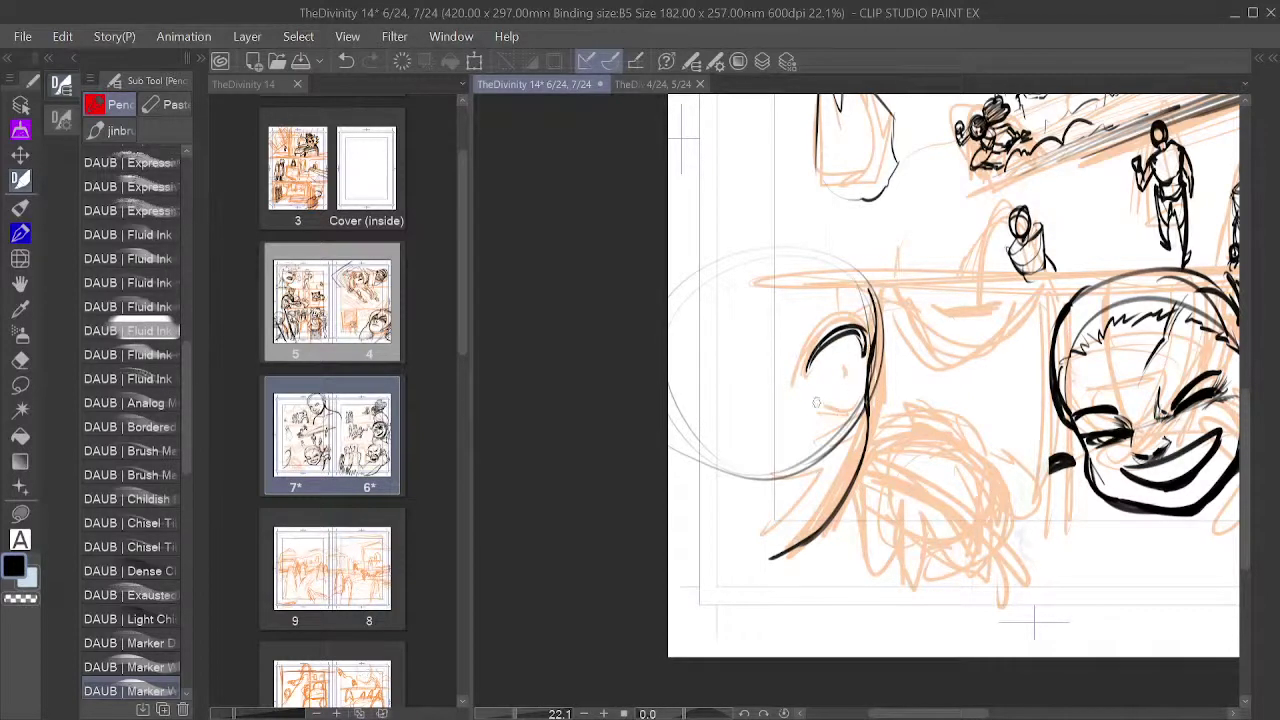
mouse_move(813, 401)
mouse_down()
mouse_move(845, 406)
mouse_move(858, 388)
mouse_move(847, 374)
mouse_up()
mouse_move(835, 336)
mouse_down()
mouse_move(857, 331)
mouse_move(863, 350)
mouse_move(836, 323)
mouse_move(855, 320)
mouse_move(829, 320)
mouse_move(838, 314)
mouse_move(860, 390)
mouse_up()
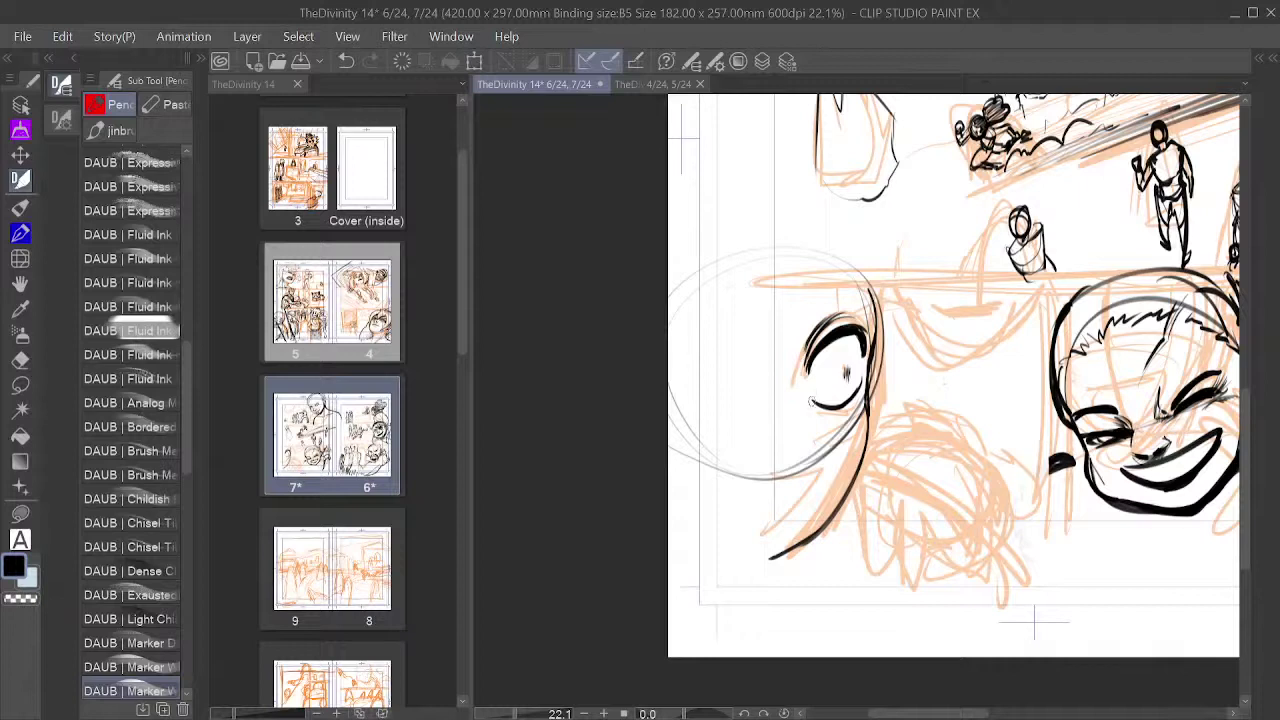
drag(820, 407, 842, 407)
Step: Ink the cropped face's open mouth with slanted lip strokes and thicken its jaw contour
mouse_move(759, 478)
mouse_down()
mouse_move(853, 443)
mouse_move(720, 541)
mouse_up()
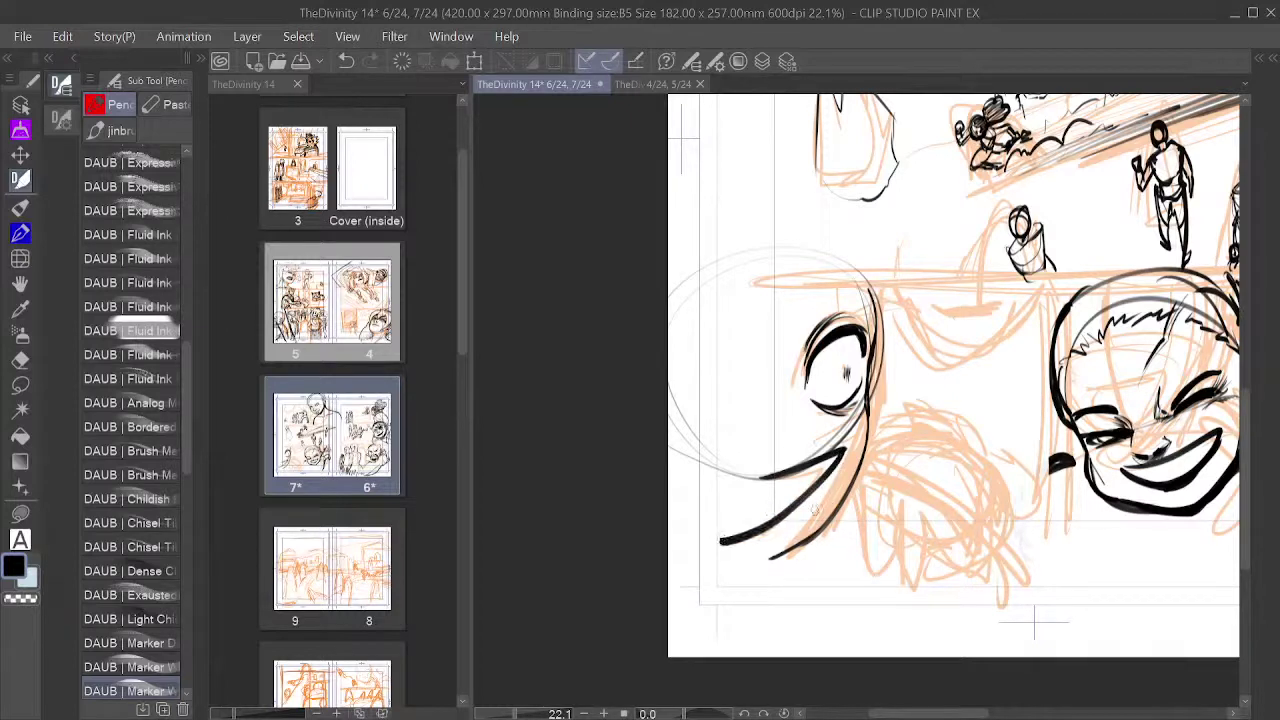
key(ctrl+z)
drag(848, 445, 773, 520)
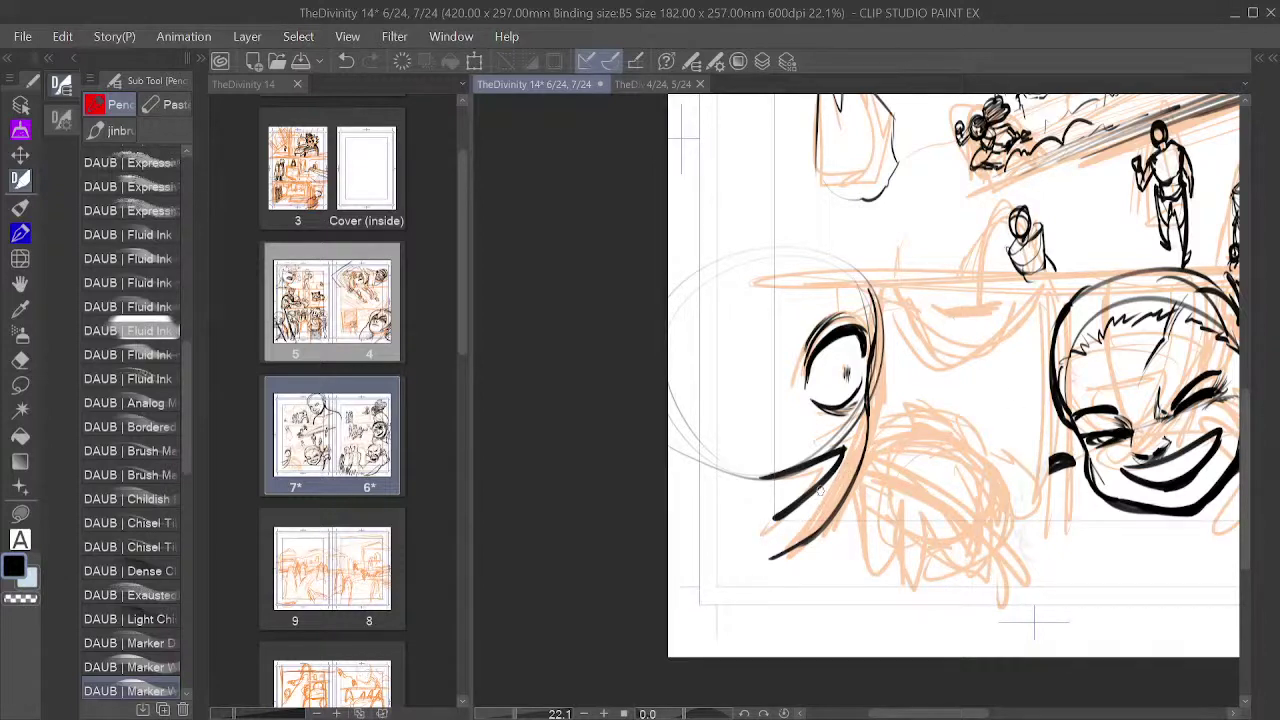
drag(776, 488, 825, 470)
mouse_move(901, 452)
mouse_down()
mouse_move(824, 455)
mouse_move(676, 578)
mouse_up()
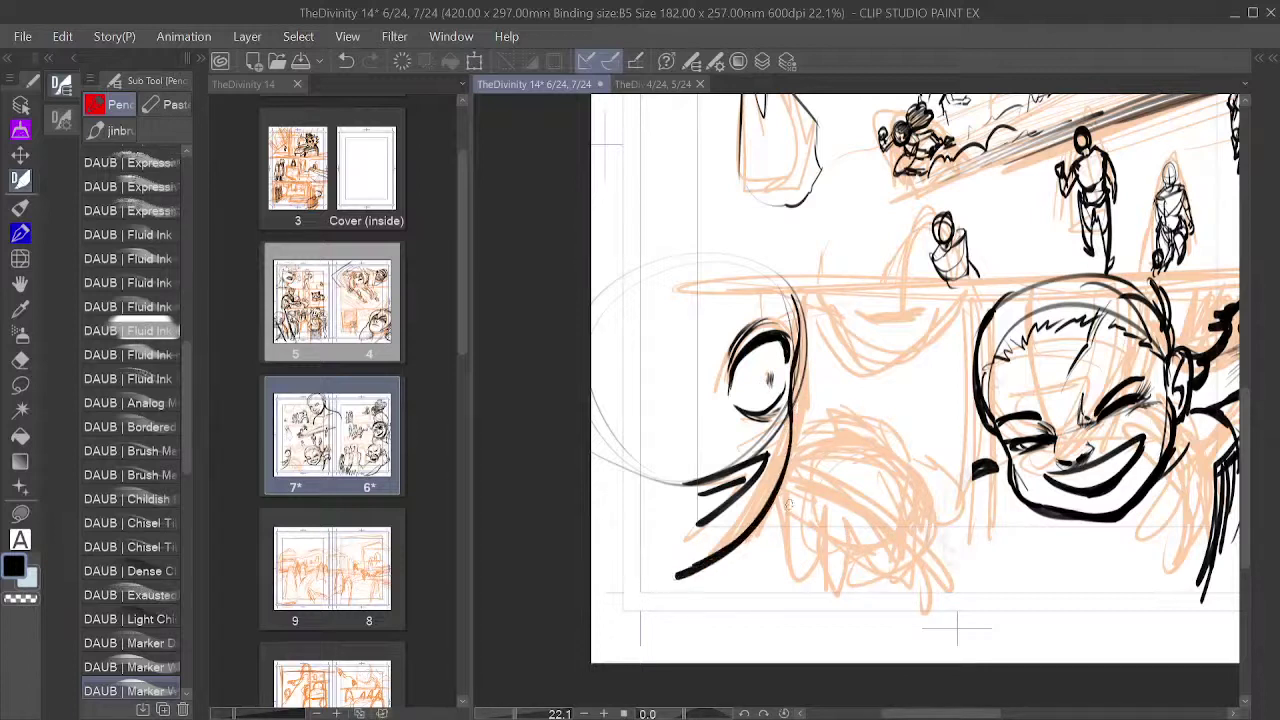
Step: Thicken the cropped face's forehead and cheek contour and add slanted brow strokes above the eye
drag(795, 290, 791, 376)
drag(740, 278, 706, 330)
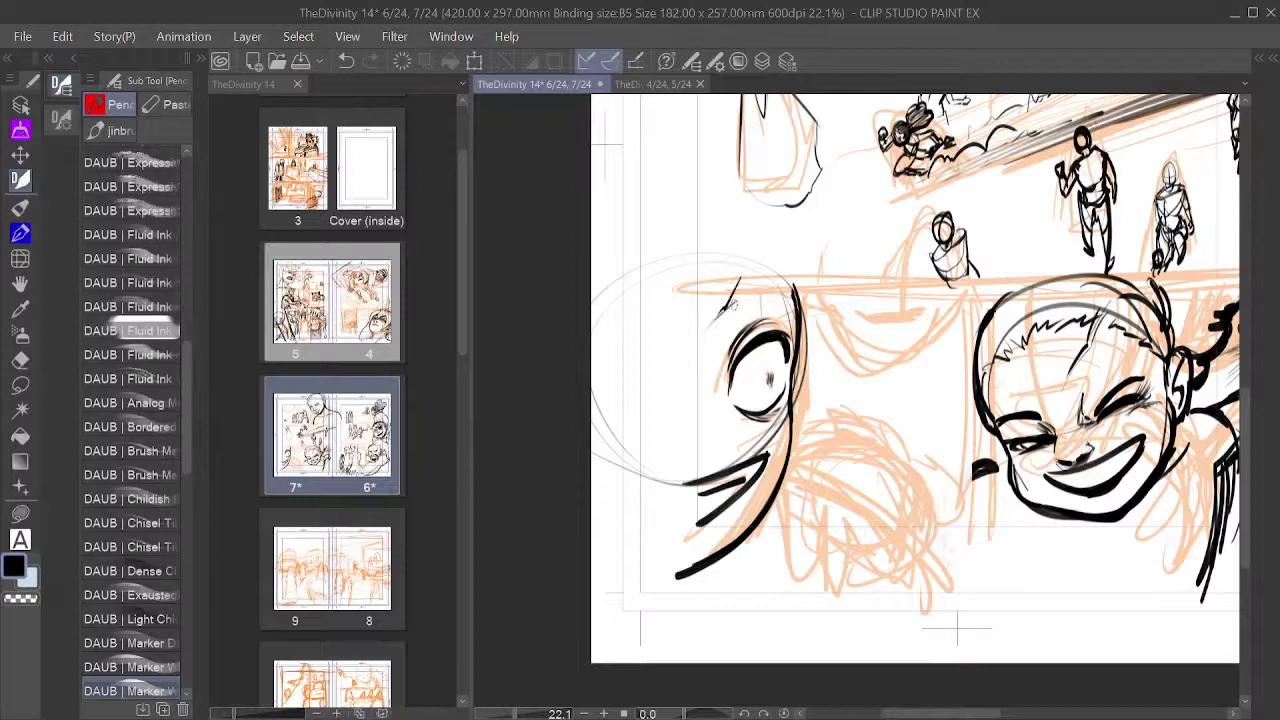
drag(752, 278, 728, 312)
drag(826, 432, 760, 424)
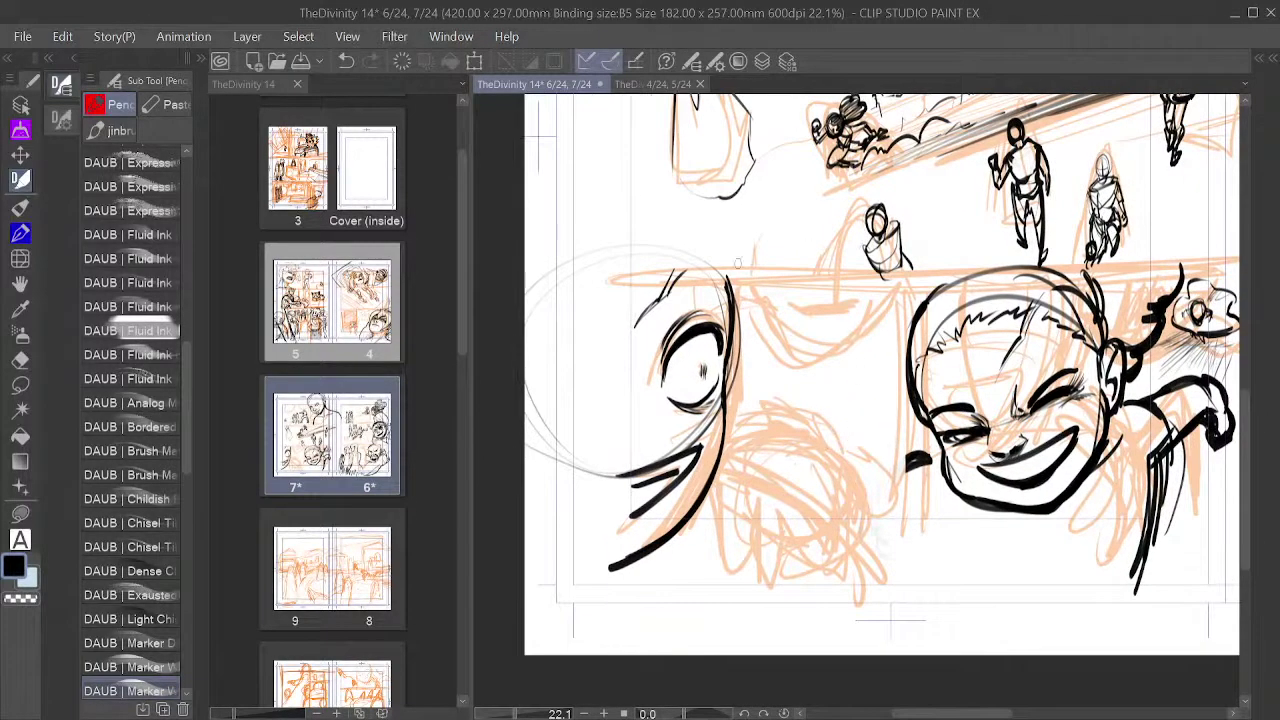
mouse_move(716, 274)
mouse_down()
mouse_move(738, 340)
mouse_move(726, 424)
mouse_move(742, 345)
mouse_up()
drag(795, 519, 803, 600)
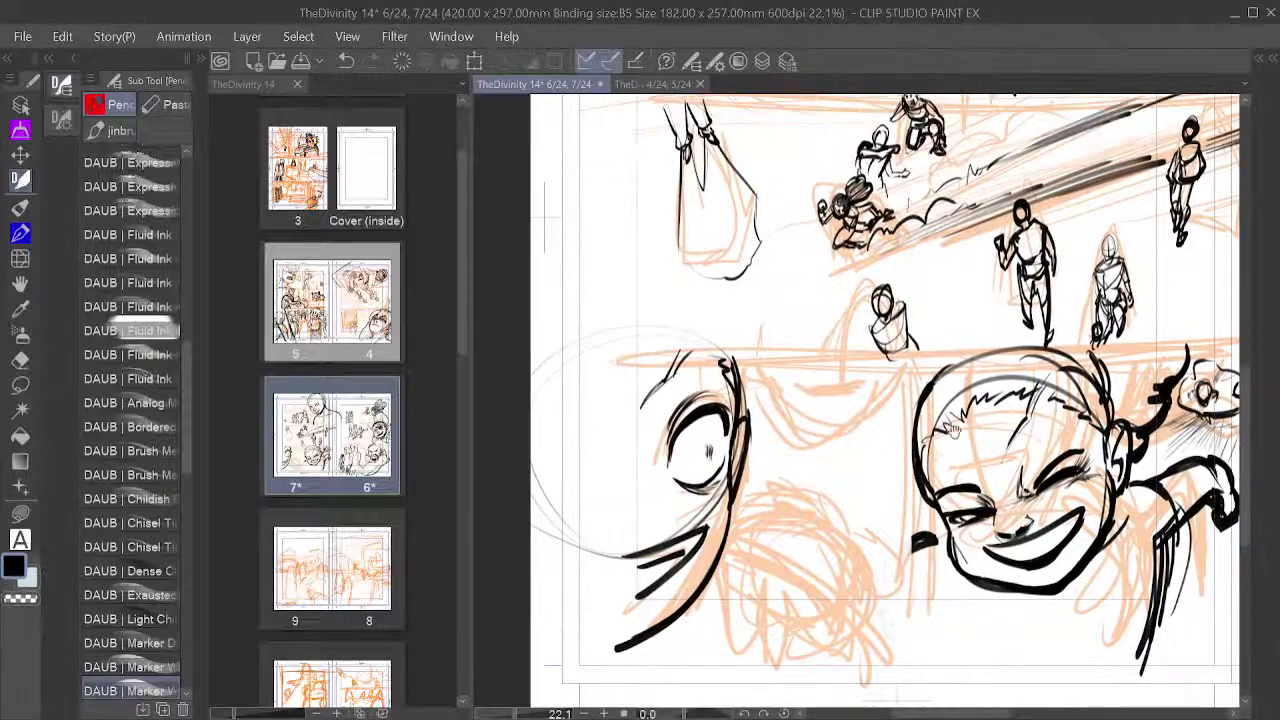
Step: Ink a bowl-shaped chin with a short mouth line below the panel's upper border, between the two faces
drag(852, 480, 786, 442)
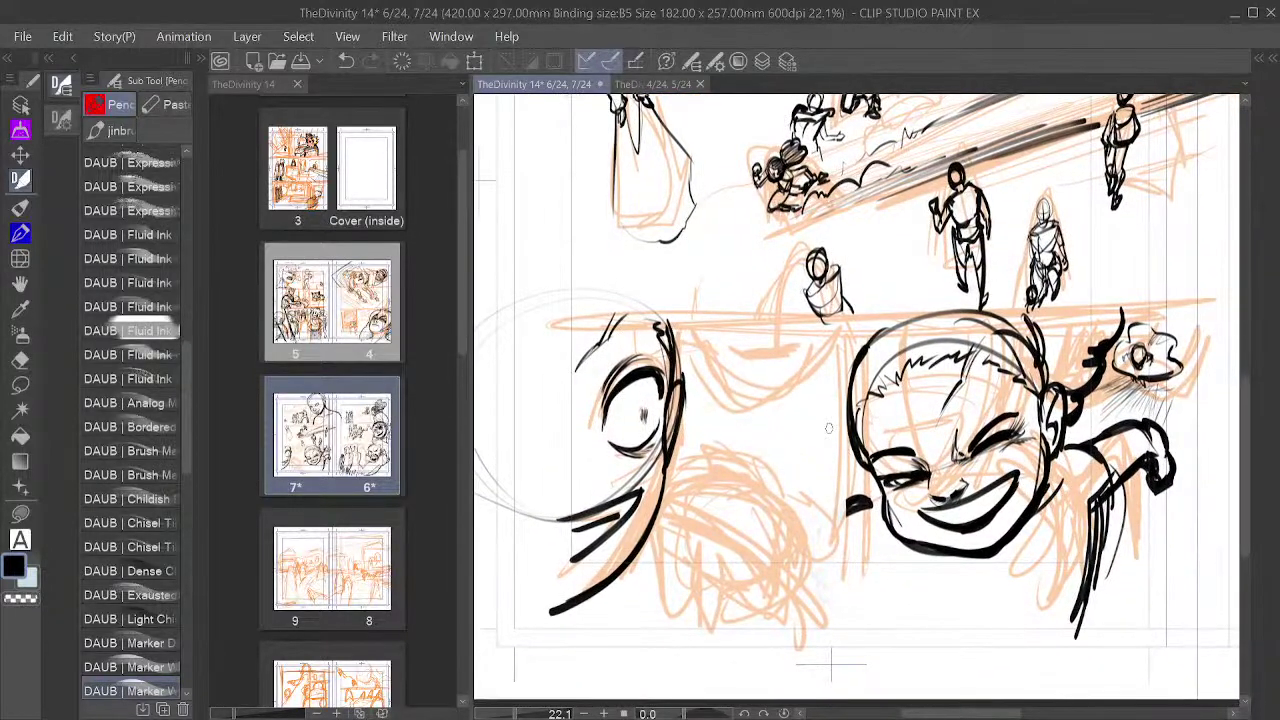
mouse_move(703, 329)
mouse_down()
mouse_move(750, 394)
mouse_move(738, 379)
mouse_move(768, 395)
mouse_move(824, 359)
mouse_up()
mouse_move(773, 393)
mouse_down()
mouse_move(836, 353)
mouse_move(838, 331)
mouse_move(811, 369)
mouse_move(840, 329)
mouse_up()
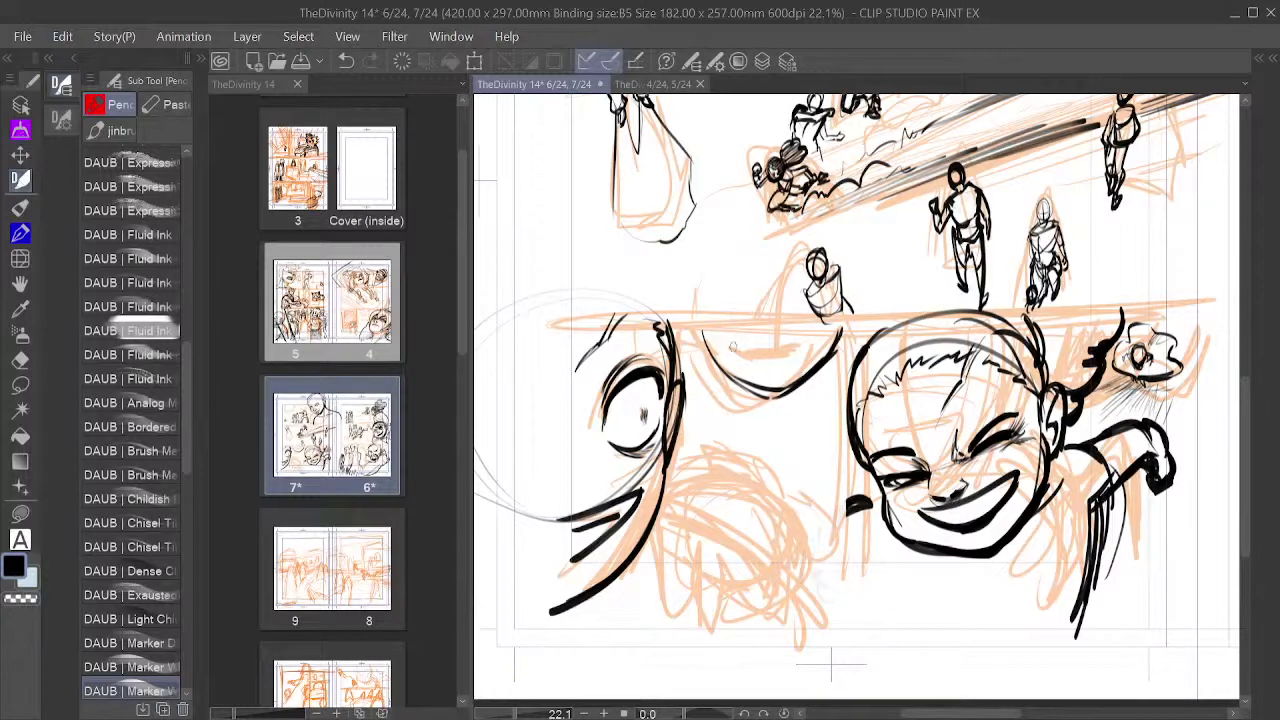
drag(728, 343, 760, 354)
key(ctrl+z)
mouse_move(742, 353)
mouse_down()
mouse_move(805, 347)
mouse_move(791, 357)
mouse_up()
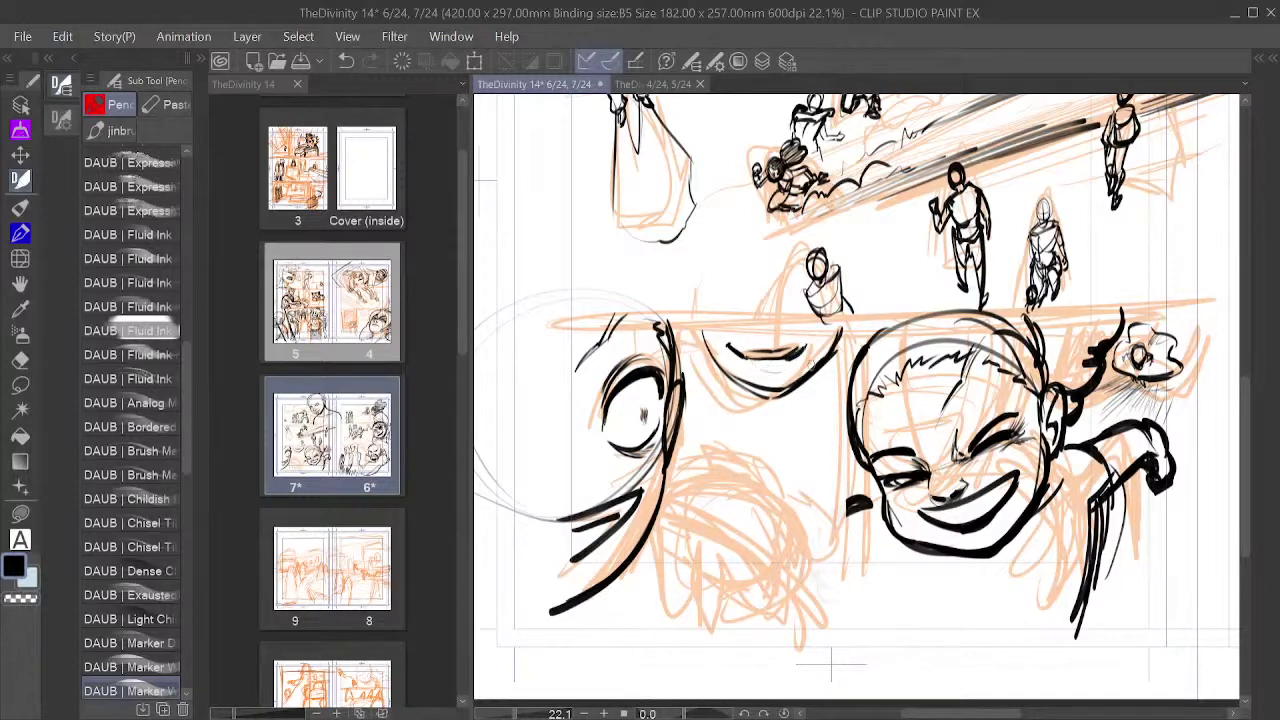
key(ctrl+z)
mouse_move(782, 386)
mouse_down()
mouse_move(819, 359)
mouse_move(832, 336)
mouse_move(806, 369)
mouse_move(829, 330)
mouse_move(785, 388)
mouse_up()
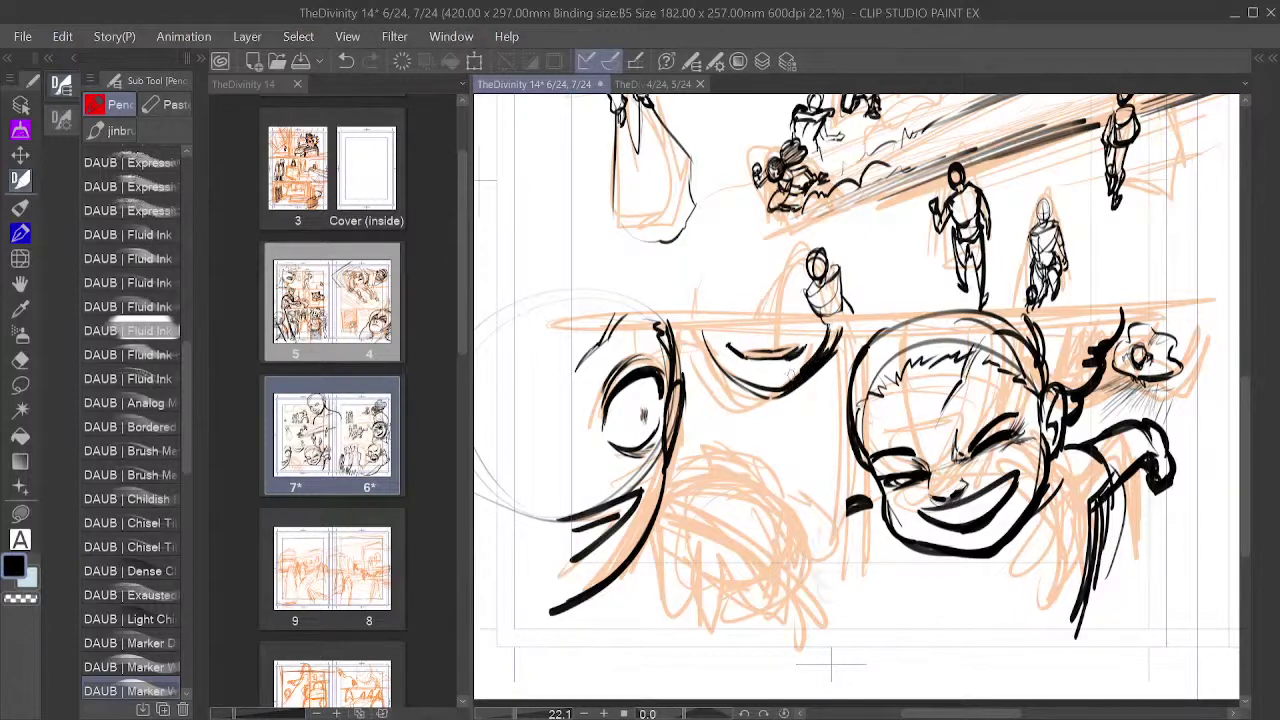
Step: Trim the thick far side of the chin curve by erasing along it with transparent color
click(25, 598)
click(30, 602)
mouse_move(788, 380)
mouse_down()
mouse_move(826, 329)
mouse_move(814, 374)
mouse_up()
mouse_move(838, 332)
mouse_down()
mouse_move(818, 368)
mouse_move(829, 361)
mouse_move(777, 403)
mouse_up()
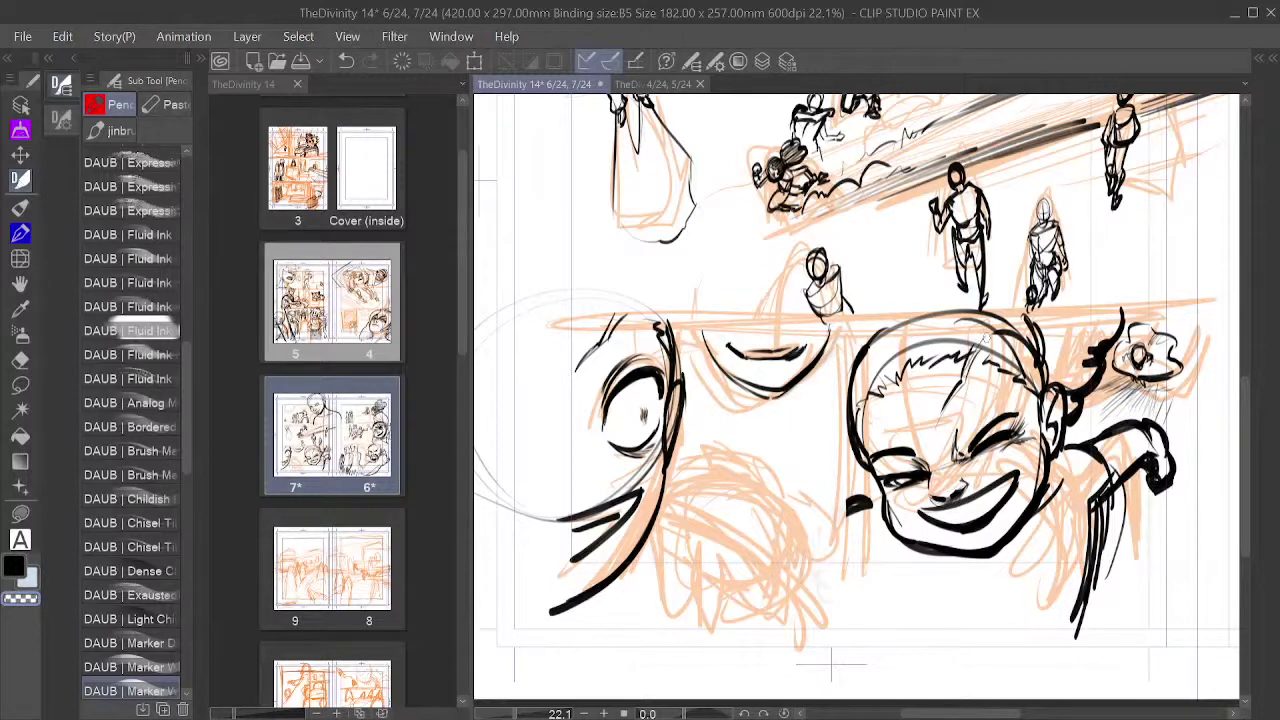
Step: Extend the cropped chin between the two faces with a jaw stroke in black, a thick shadow beneath it and a thin neck line
click(22, 568)
drag(682, 340, 704, 348)
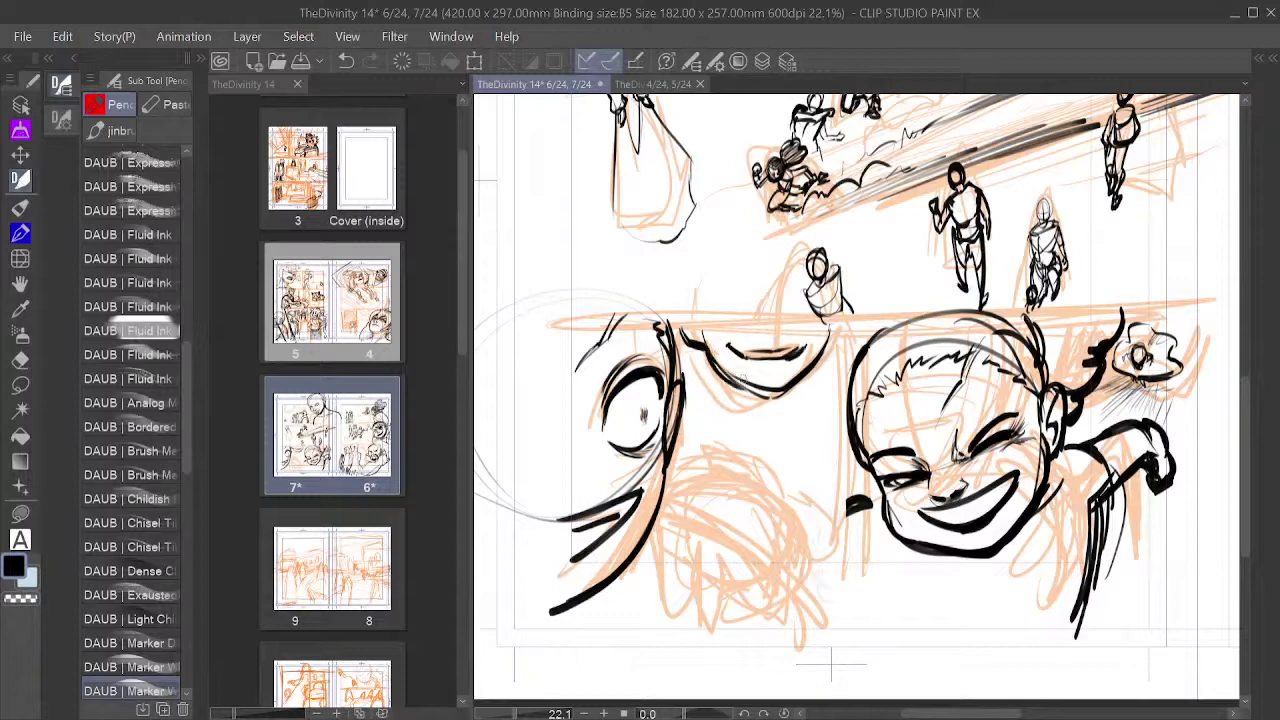
mouse_move(708, 360)
mouse_down()
mouse_move(750, 407)
mouse_move(727, 382)
mouse_move(777, 394)
mouse_move(746, 390)
mouse_up()
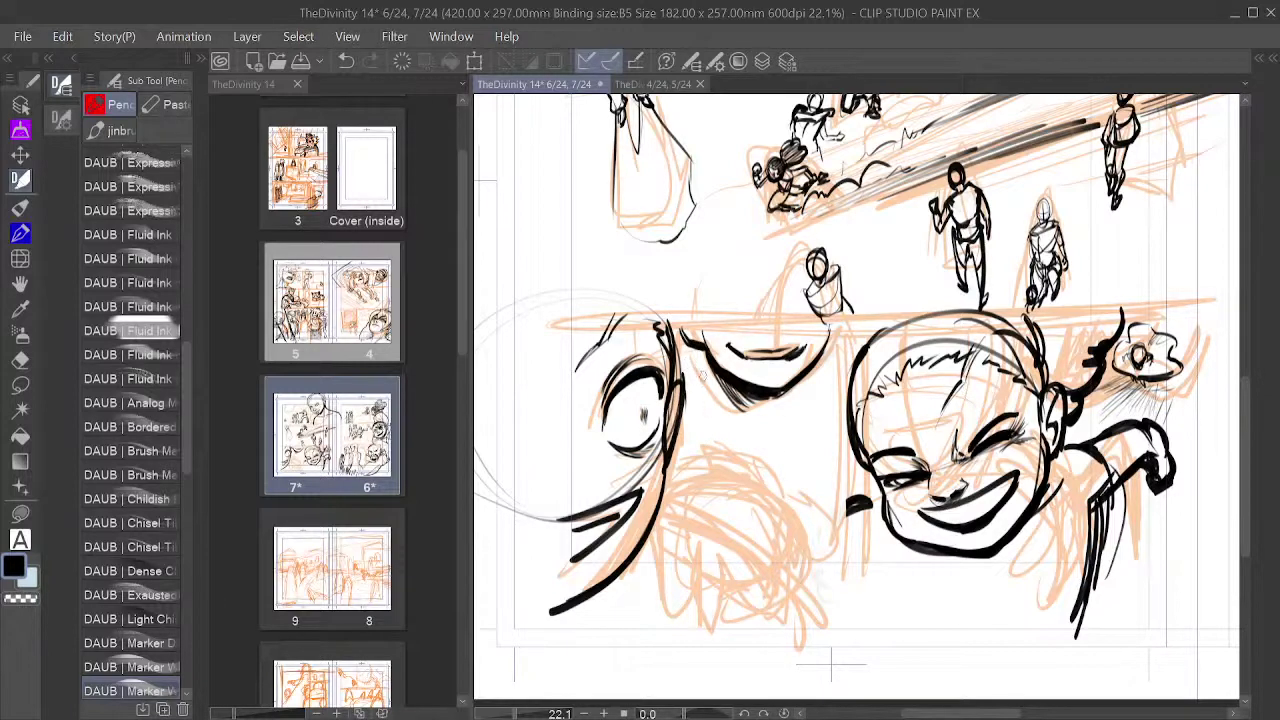
drag(697, 370, 711, 407)
Step: Ink the curved back and outer edge of the open hand over the orange sketch below the cropped chin
mouse_move(676, 468)
mouse_down()
mouse_move(764, 504)
mouse_move(743, 483)
mouse_move(776, 520)
mouse_up()
mouse_move(744, 474)
mouse_down()
mouse_move(779, 514)
mouse_move(657, 499)
mouse_move(657, 557)
mouse_move(777, 554)
mouse_move(744, 475)
mouse_move(809, 555)
mouse_move(781, 543)
mouse_move(799, 567)
mouse_move(804, 625)
mouse_up()
drag(802, 570, 797, 640)
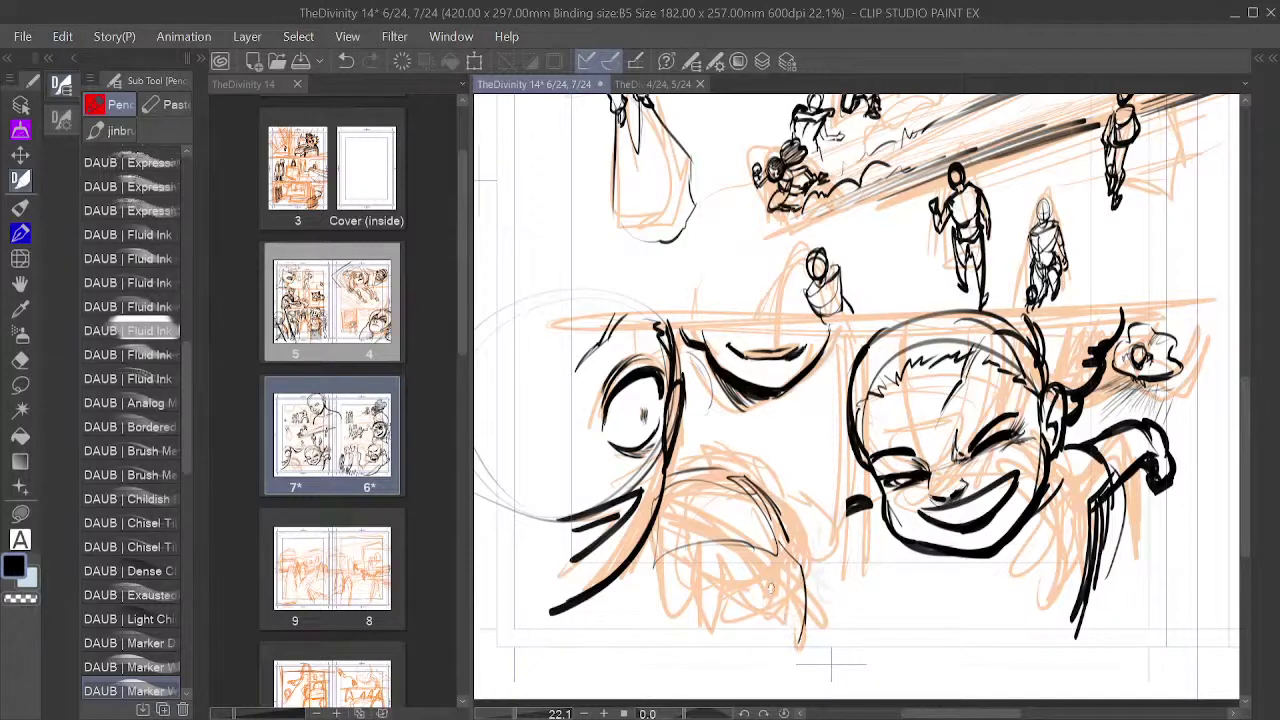
Step: Outline the open hand's four fingers extending down past the panel's lower border
mouse_move(769, 573)
mouse_down()
mouse_move(782, 639)
mouse_move(801, 638)
mouse_up()
drag(766, 568, 762, 645)
mouse_move(731, 570)
mouse_down()
mouse_move(736, 647)
mouse_move(738, 618)
mouse_move(738, 650)
mouse_move(755, 649)
mouse_move(763, 626)
mouse_move(722, 560)
mouse_move(716, 612)
mouse_up()
mouse_move(698, 558)
mouse_down()
mouse_move(704, 654)
mouse_move(718, 646)
mouse_up()
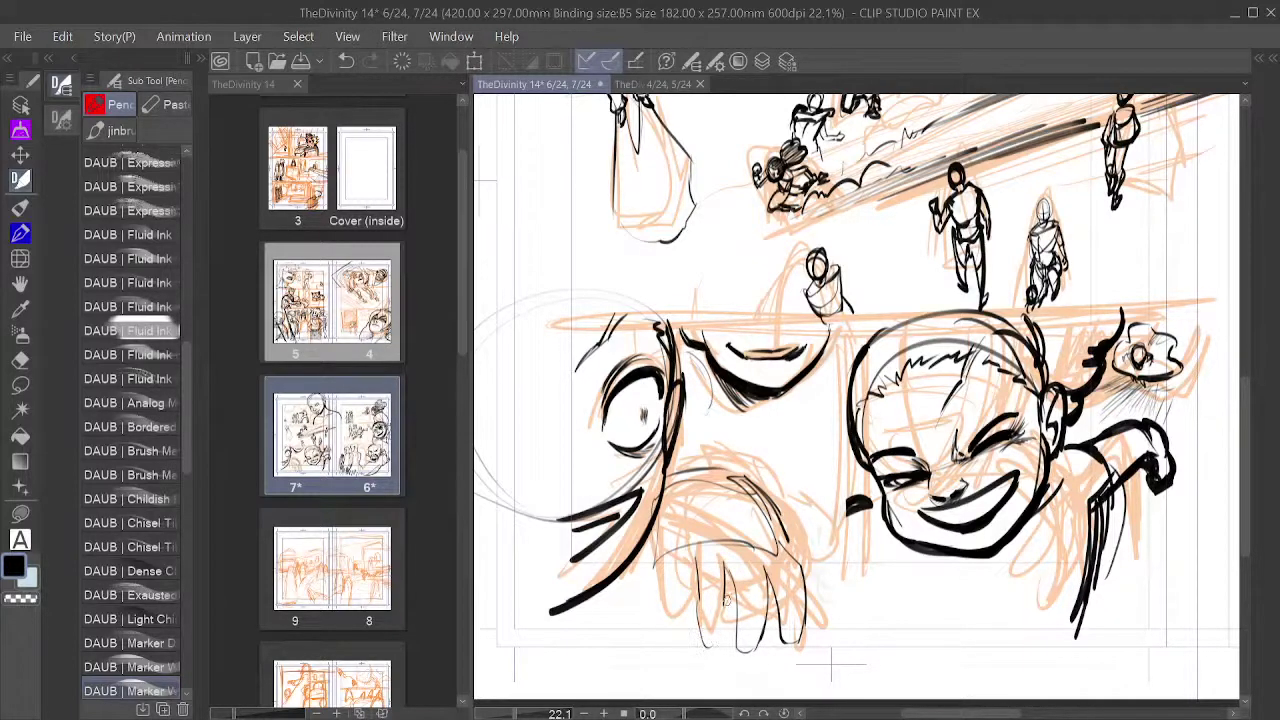
drag(727, 600, 707, 647)
drag(693, 557, 681, 598)
mouse_move(666, 550)
mouse_down()
mouse_move(657, 599)
mouse_move(677, 616)
mouse_move(681, 592)
mouse_move(672, 629)
mouse_move(667, 605)
mouse_move(661, 623)
mouse_move(659, 568)
mouse_up()
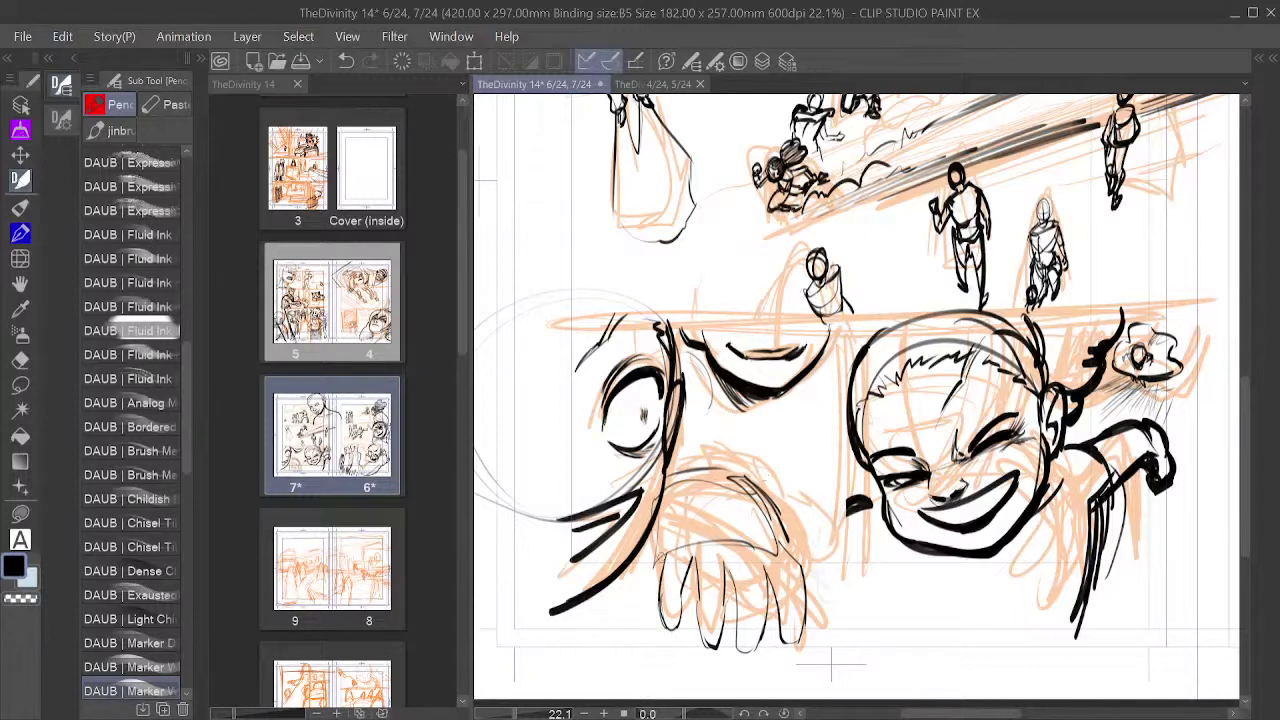
Step: Ink the hand's edge beside the cropped face and thicken the outlines of the three nearest fingers
drag(659, 508, 657, 562)
key(ctrl+z)
drag(660, 512, 657, 592)
mouse_move(662, 544)
mouse_down()
mouse_move(670, 632)
mouse_move(692, 565)
mouse_move(708, 646)
mouse_move(697, 613)
mouse_move(722, 616)
mouse_move(722, 563)
mouse_move(734, 644)
mouse_move(748, 652)
mouse_move(762, 564)
mouse_up()
key(ctrl+z)
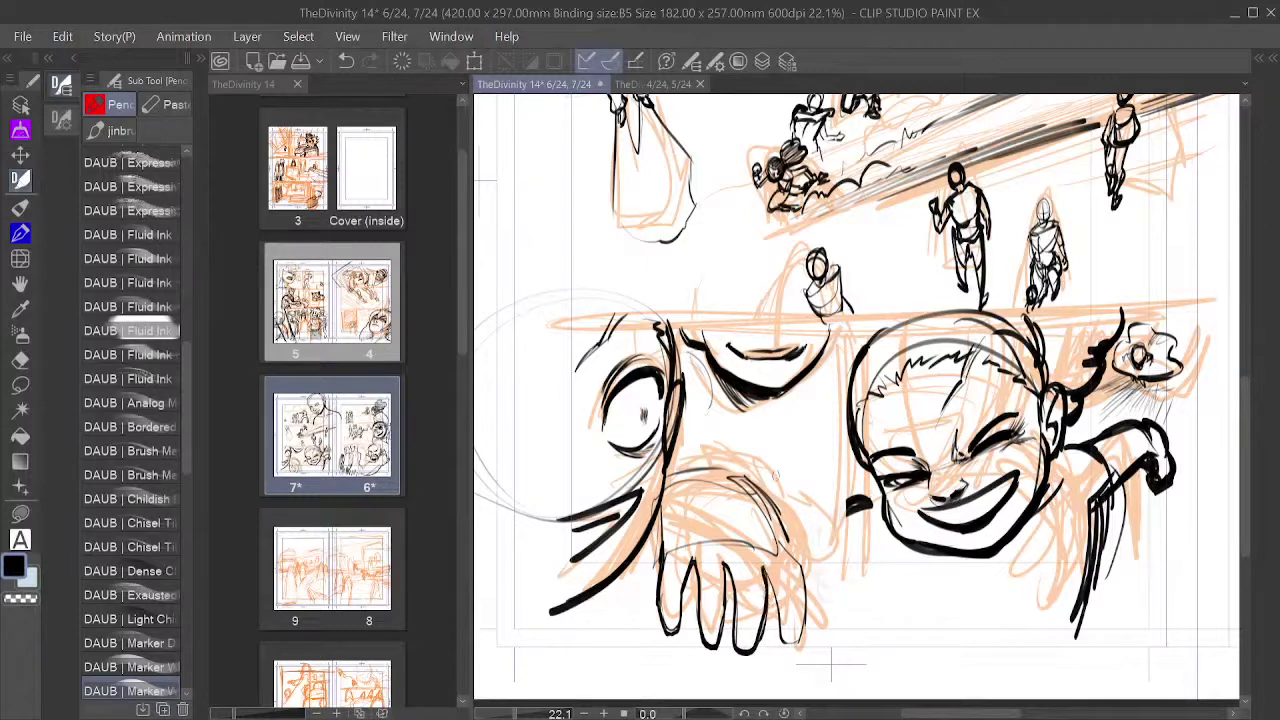
Step: Thicken the hand's last finger and ink the pointed thumb with a curved stroke running down beside it
mouse_move(784, 640)
mouse_down()
mouse_move(804, 636)
mouse_move(788, 536)
mouse_move(826, 587)
mouse_up()
key(ctrl+z)
key(ctrl+z)
drag(806, 582, 838, 648)
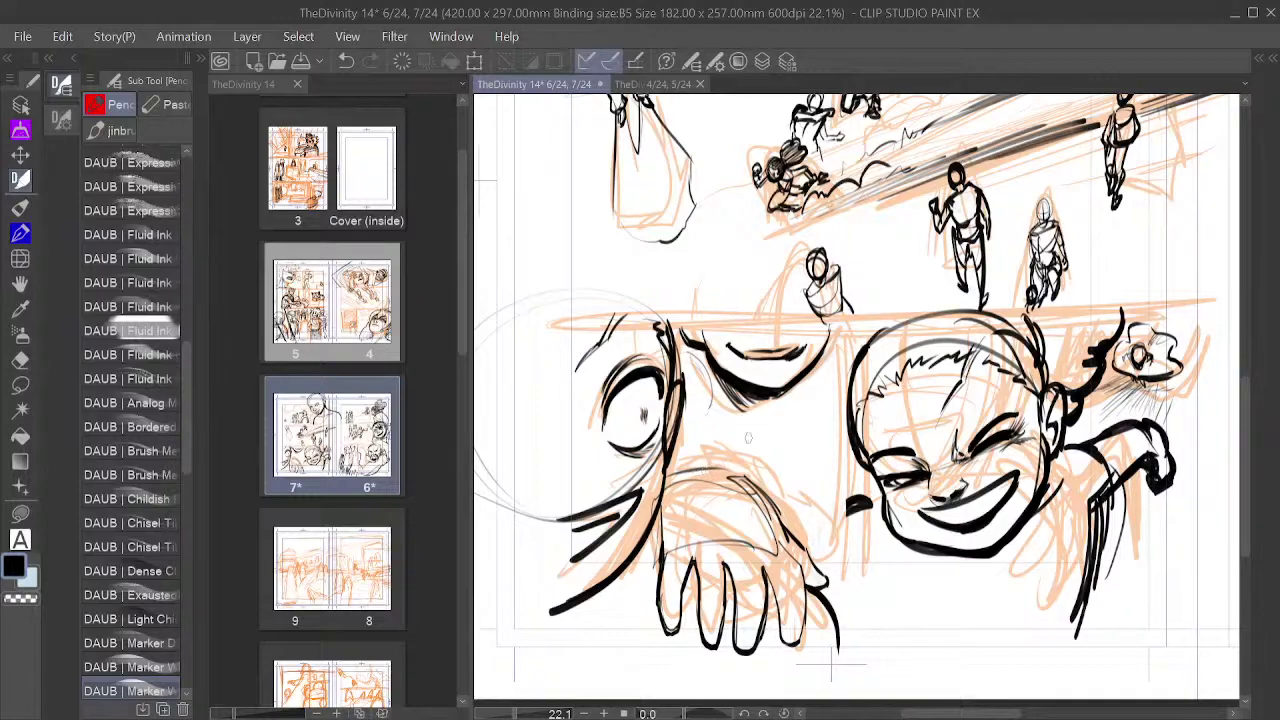
Step: Add dense slanted hatching at the lower end of the cropped face's jaw contour
mouse_move(828, 444)
mouse_down()
mouse_move(814, 592)
mouse_move(845, 463)
mouse_up()
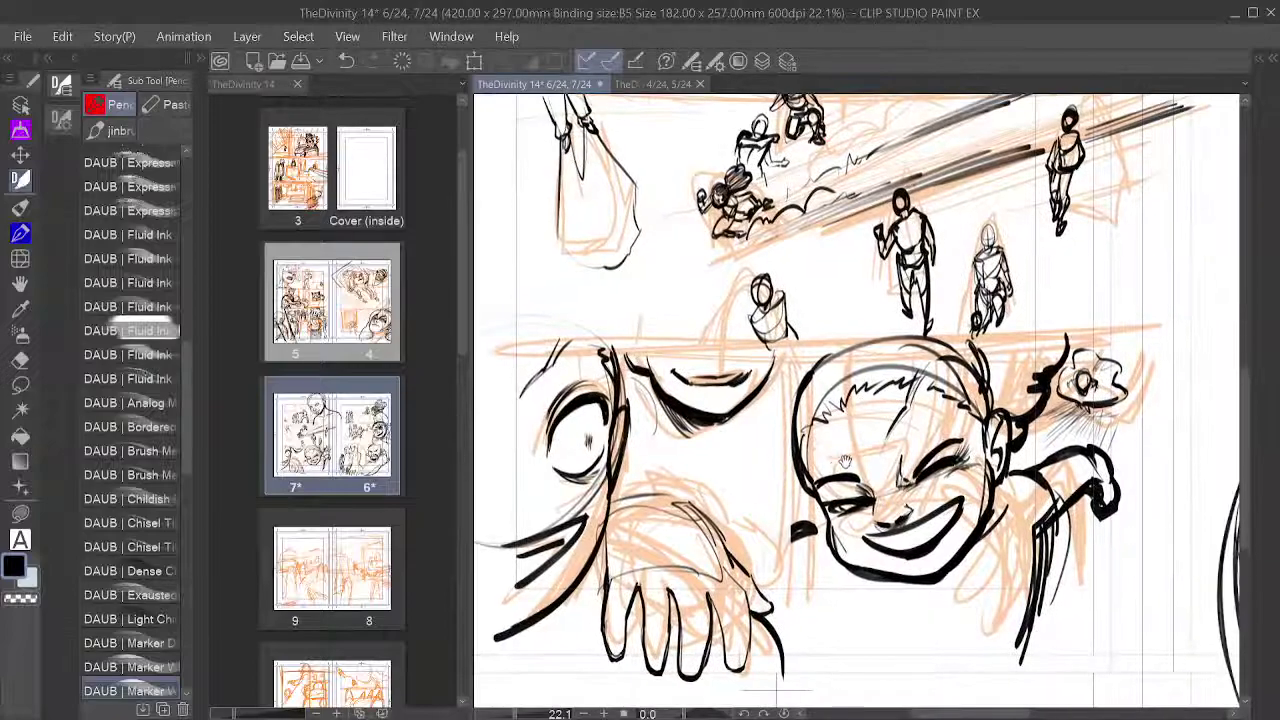
scroll(833, 465, down, 3)
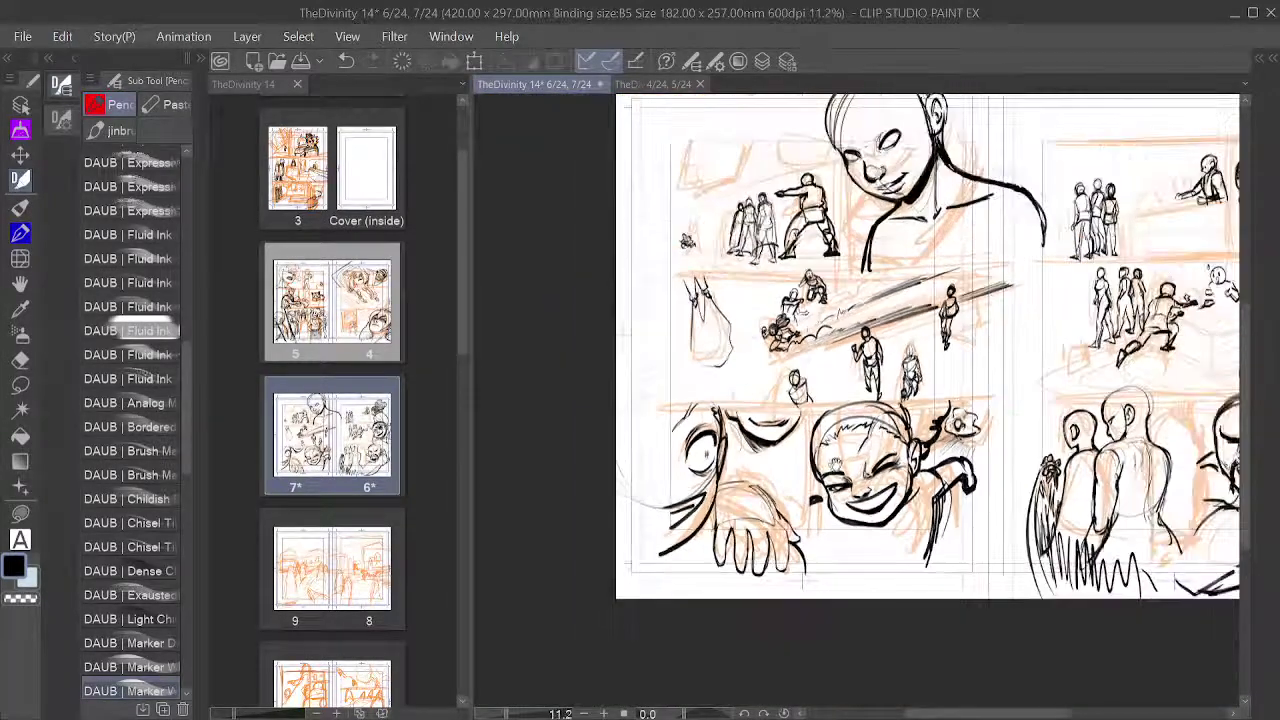
scroll(835, 465, up, 3)
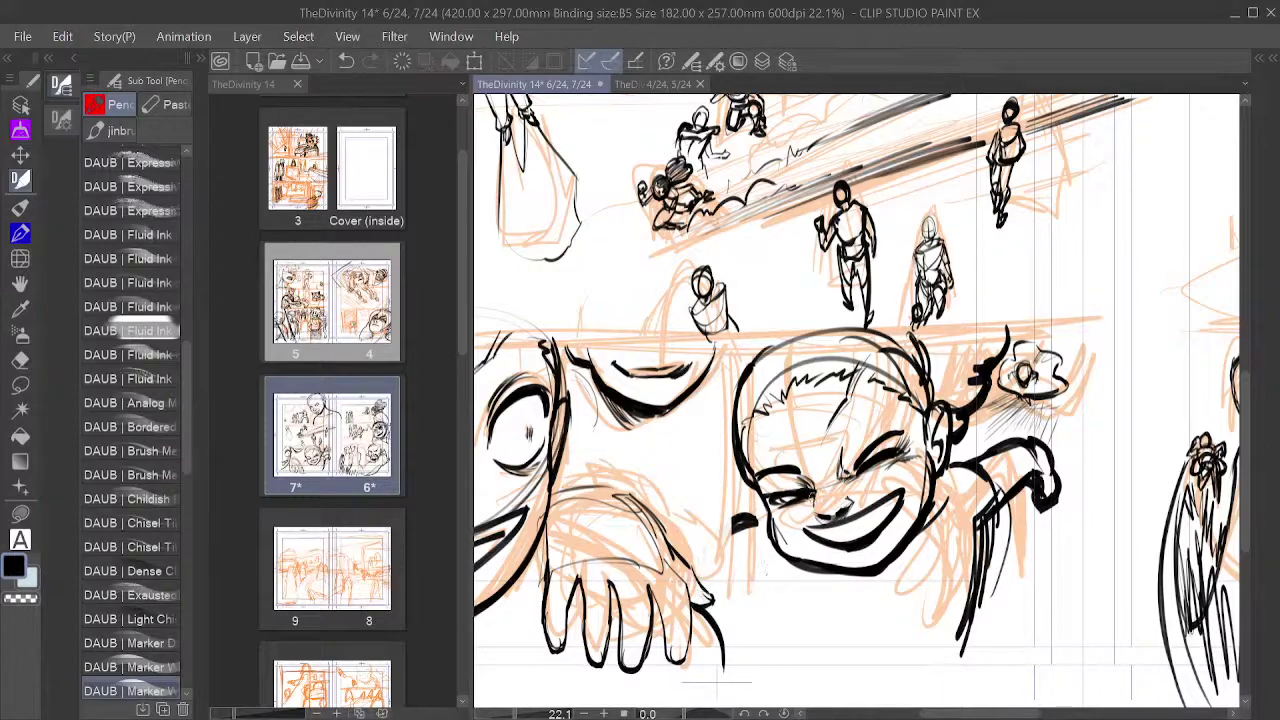
drag(684, 484, 740, 532)
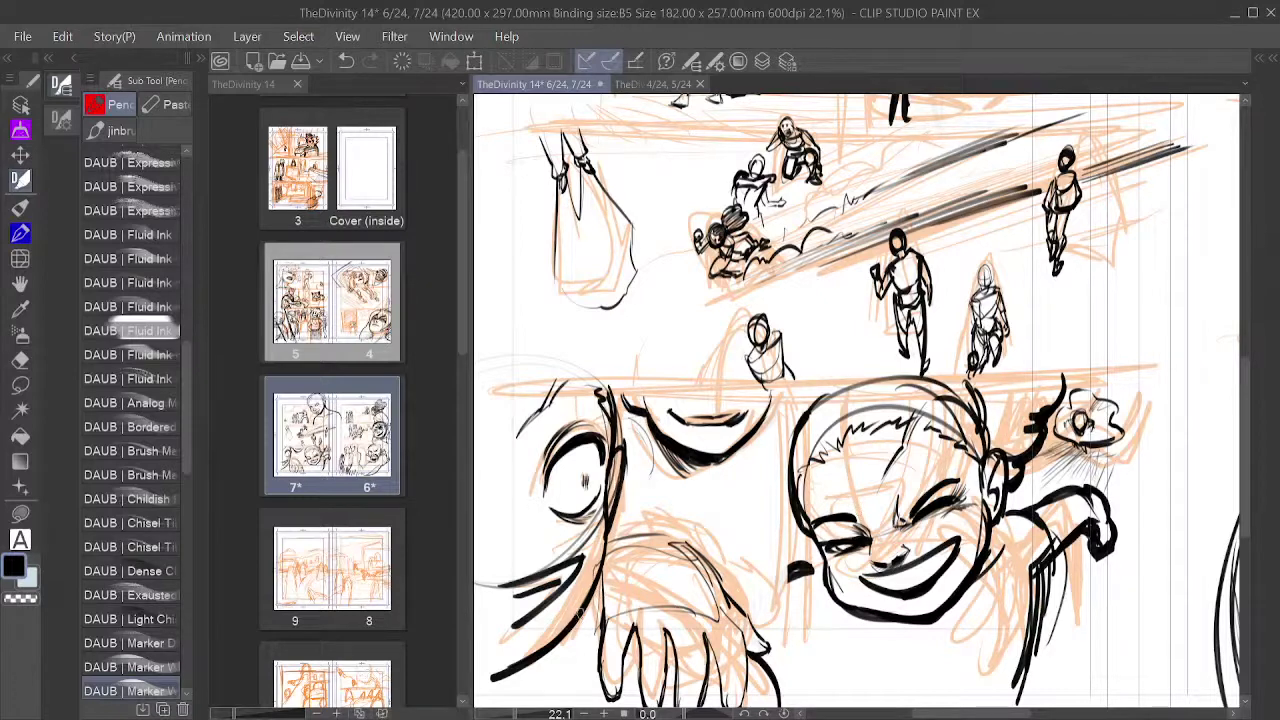
mouse_move(580, 619)
mouse_down()
mouse_move(522, 634)
mouse_move(594, 632)
mouse_move(518, 652)
mouse_move(491, 687)
mouse_move(525, 660)
mouse_move(496, 698)
mouse_up()
drag(536, 660, 512, 702)
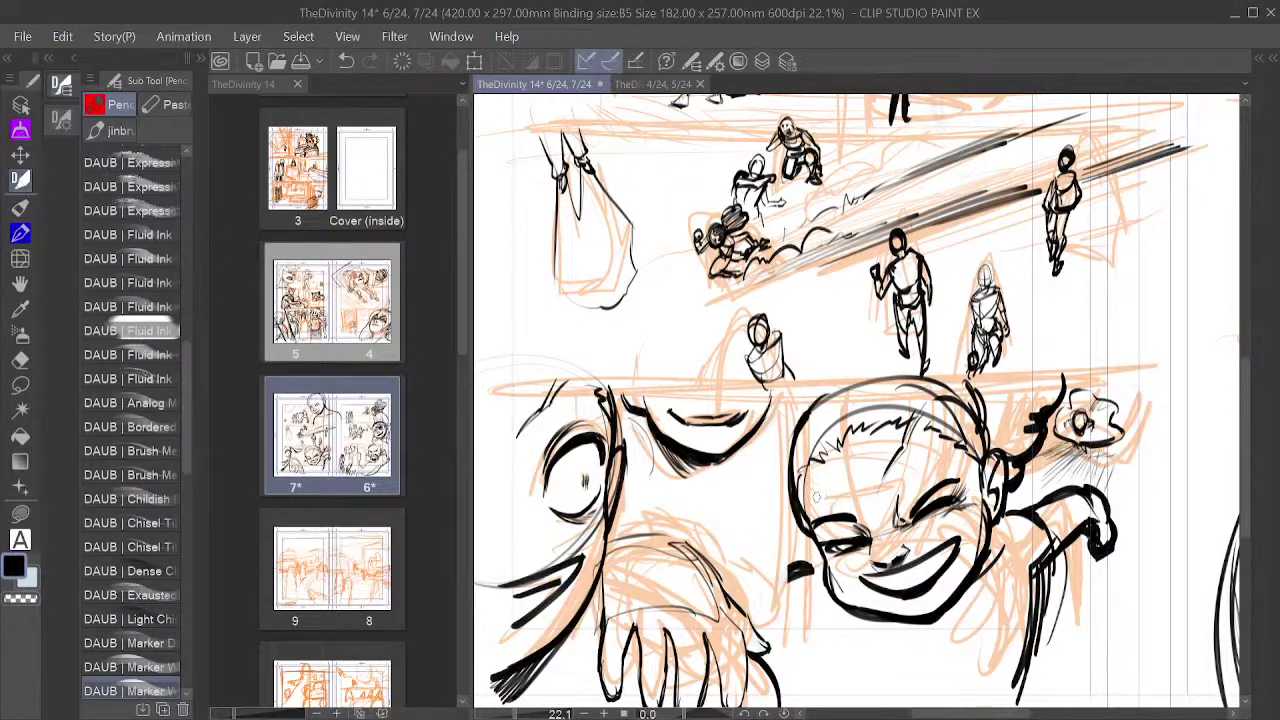
Step: Write a "TAG" note with a short leader line beneath the cropped chin
scroll(792, 542, down, 4)
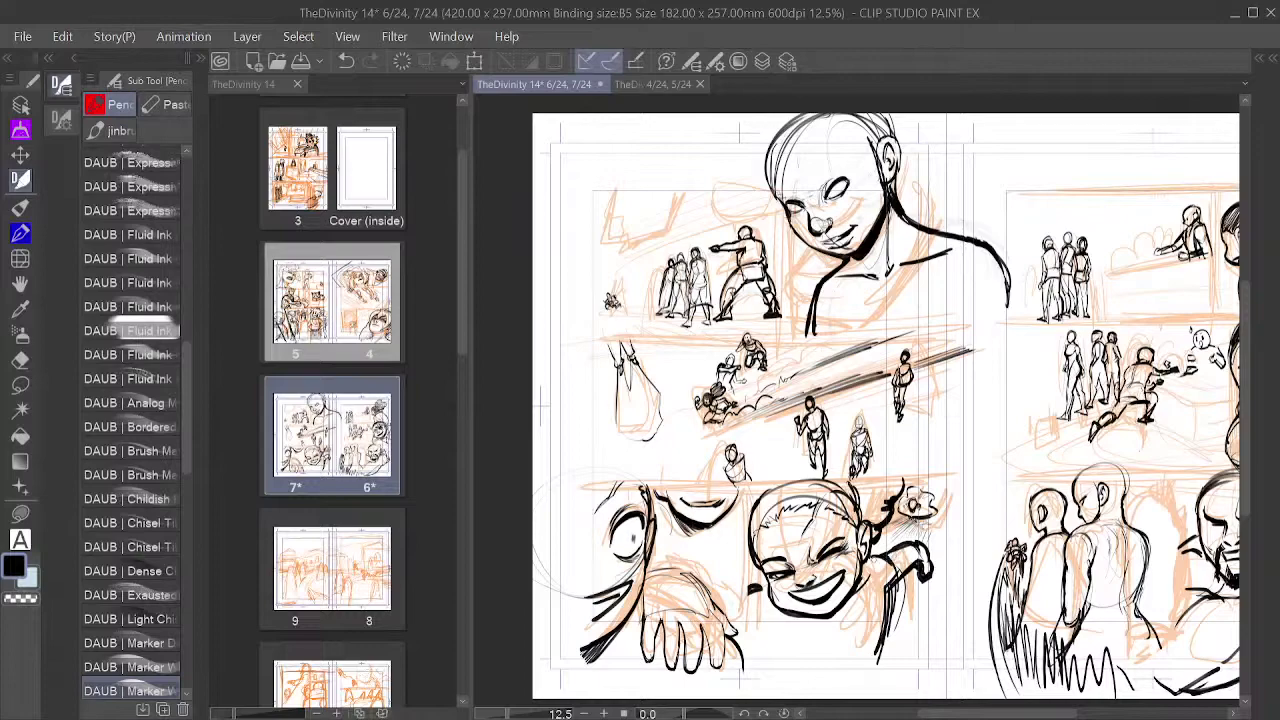
scroll(730, 560, up, 1)
scroll(722, 590, up, 3)
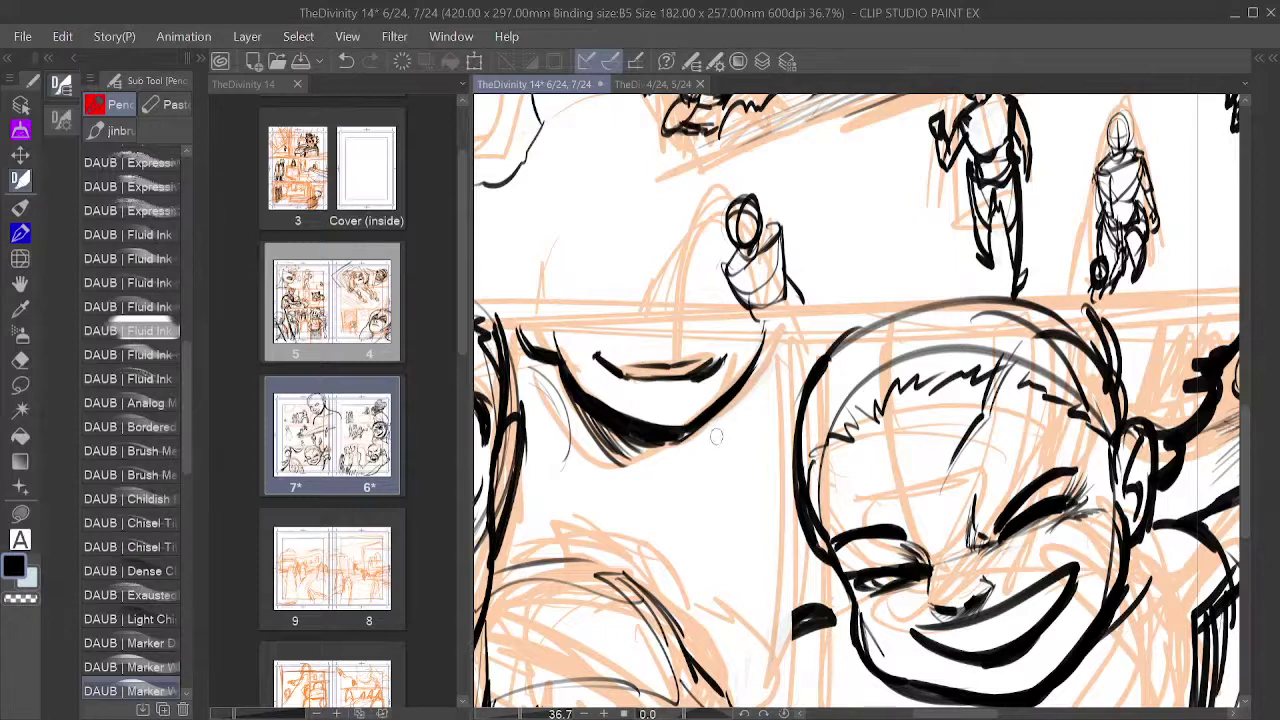
drag(716, 436, 722, 456)
scroll(743, 483, down, 5)
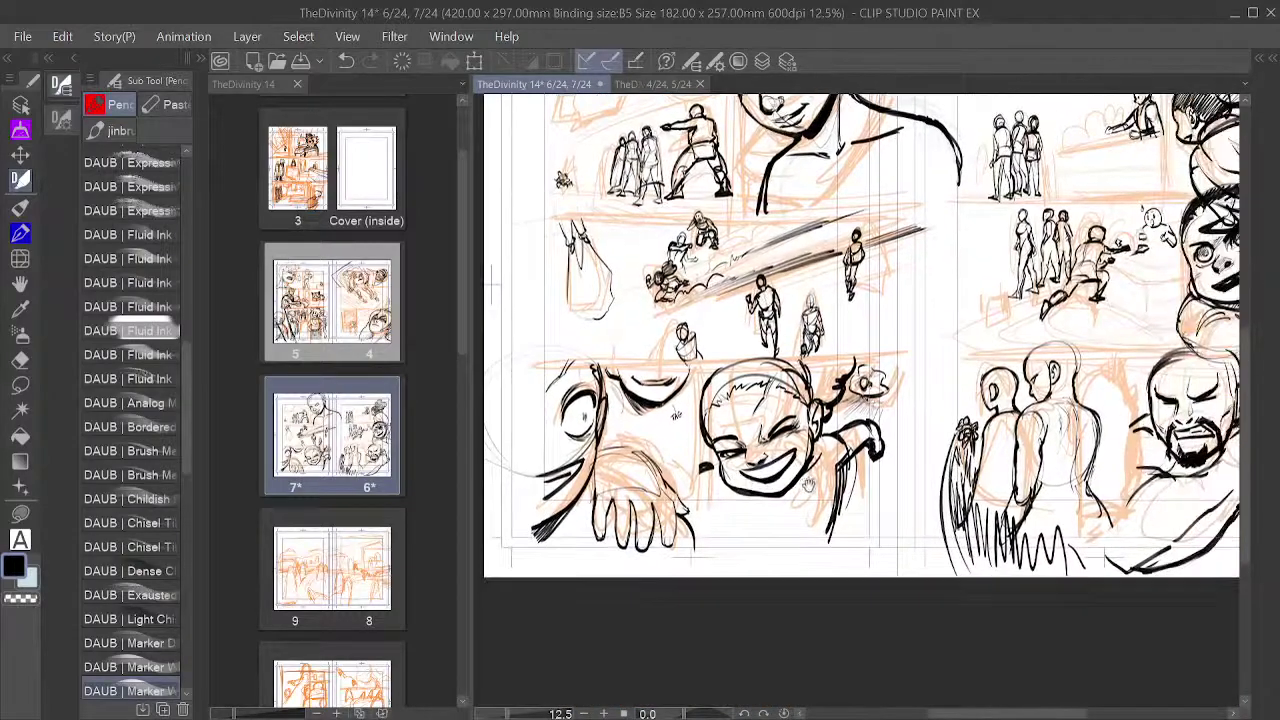
Step: Add thin curved detail strokes inside the cropped face's wide-open eye, around the pupil
scroll(800, 490, up, 2)
drag(733, 443, 885, 513)
drag(798, 484, 857, 526)
scroll(790, 530, up, 4)
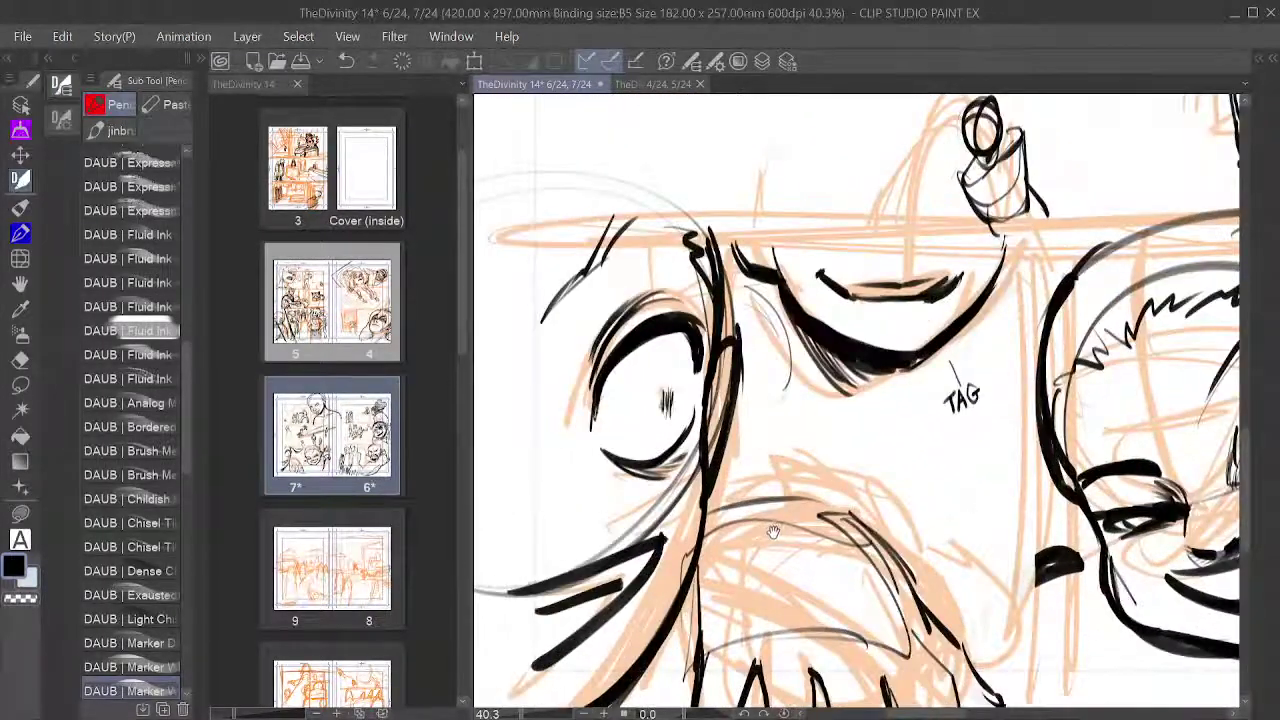
scroll(772, 533, down, 1)
scroll(772, 533, up, 1)
scroll(702, 470, up, 1)
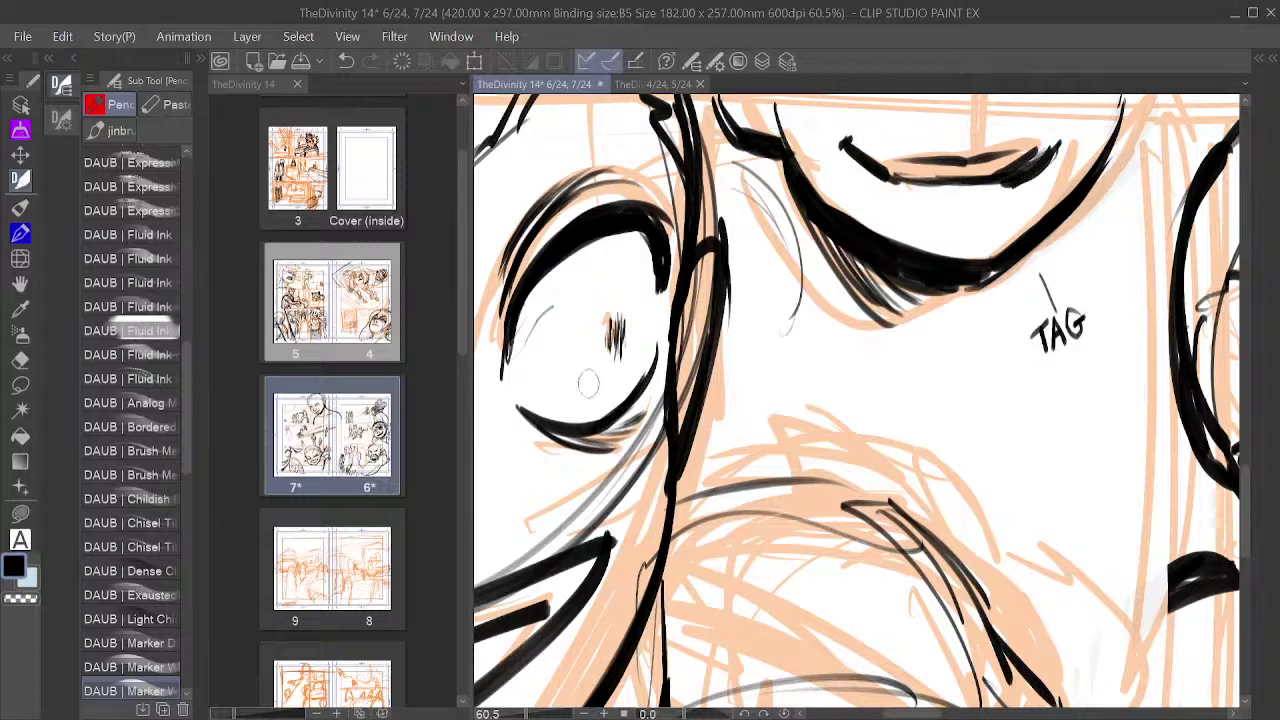
drag(557, 396, 597, 390)
drag(534, 296, 595, 269)
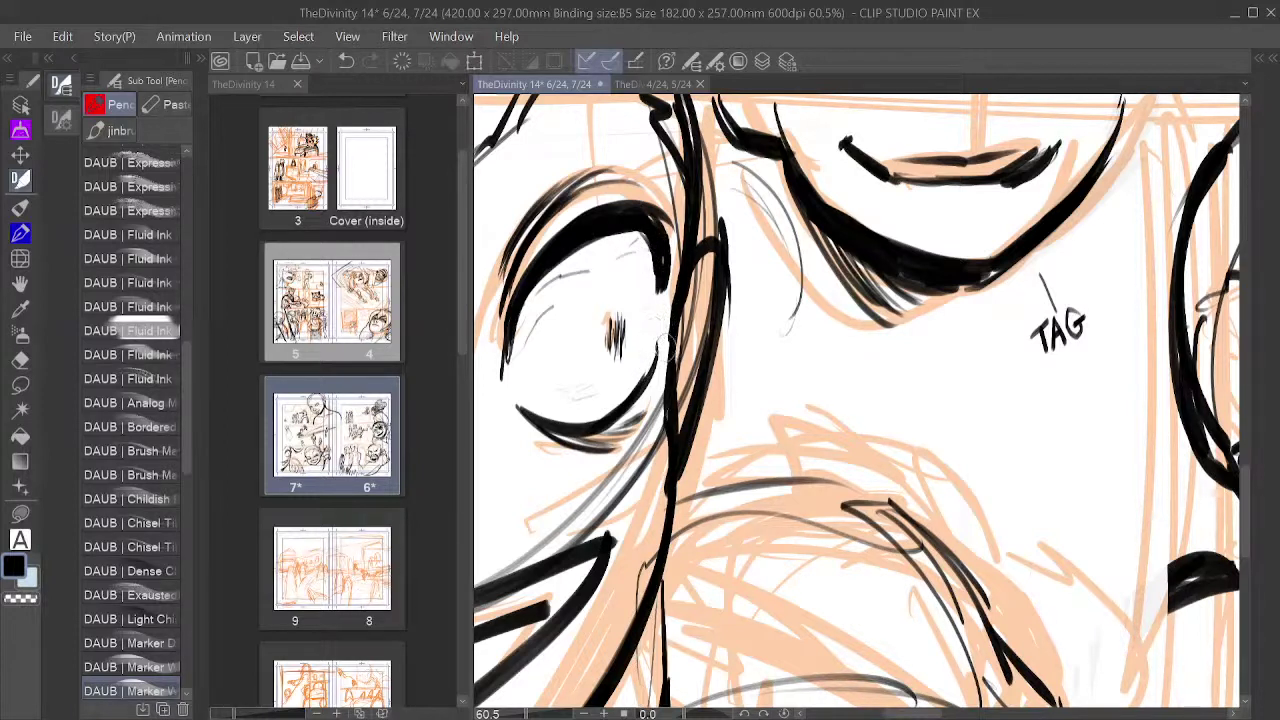
Step: Ink the smiling figure's neck line and a second contour around the cheek and chin
scroll(820, 430, down, 5)
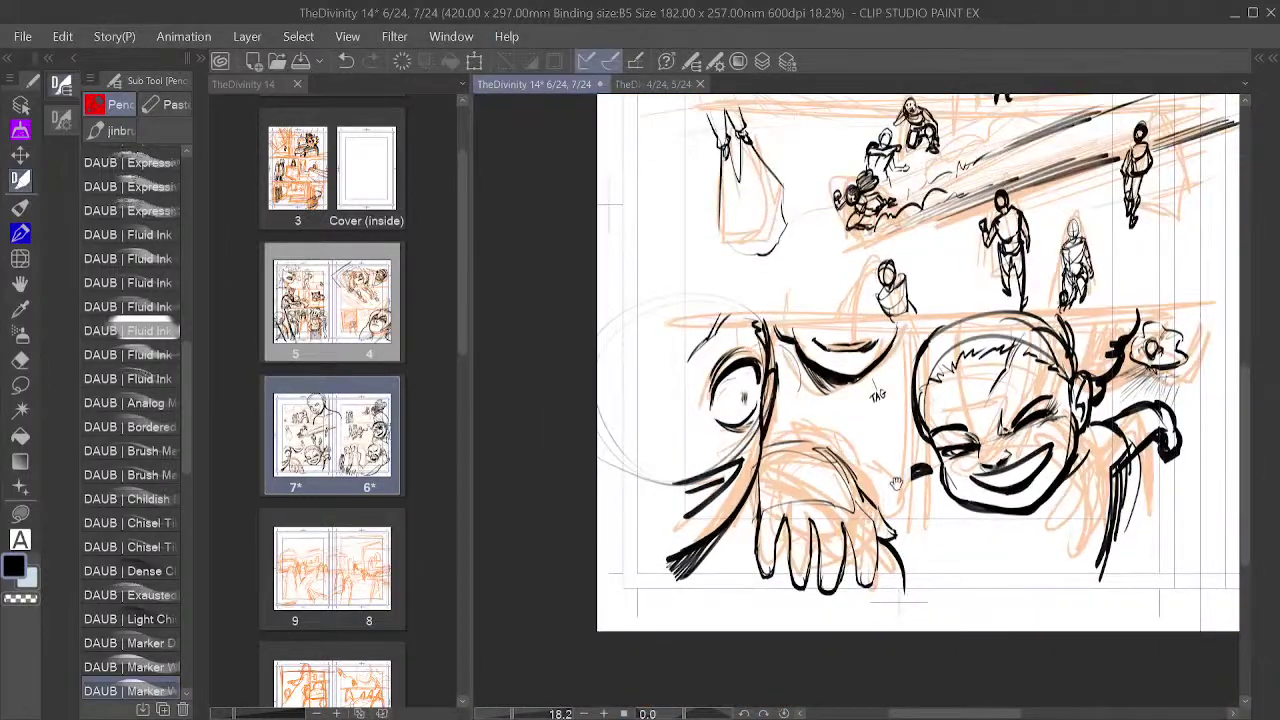
drag(895, 488, 683, 490)
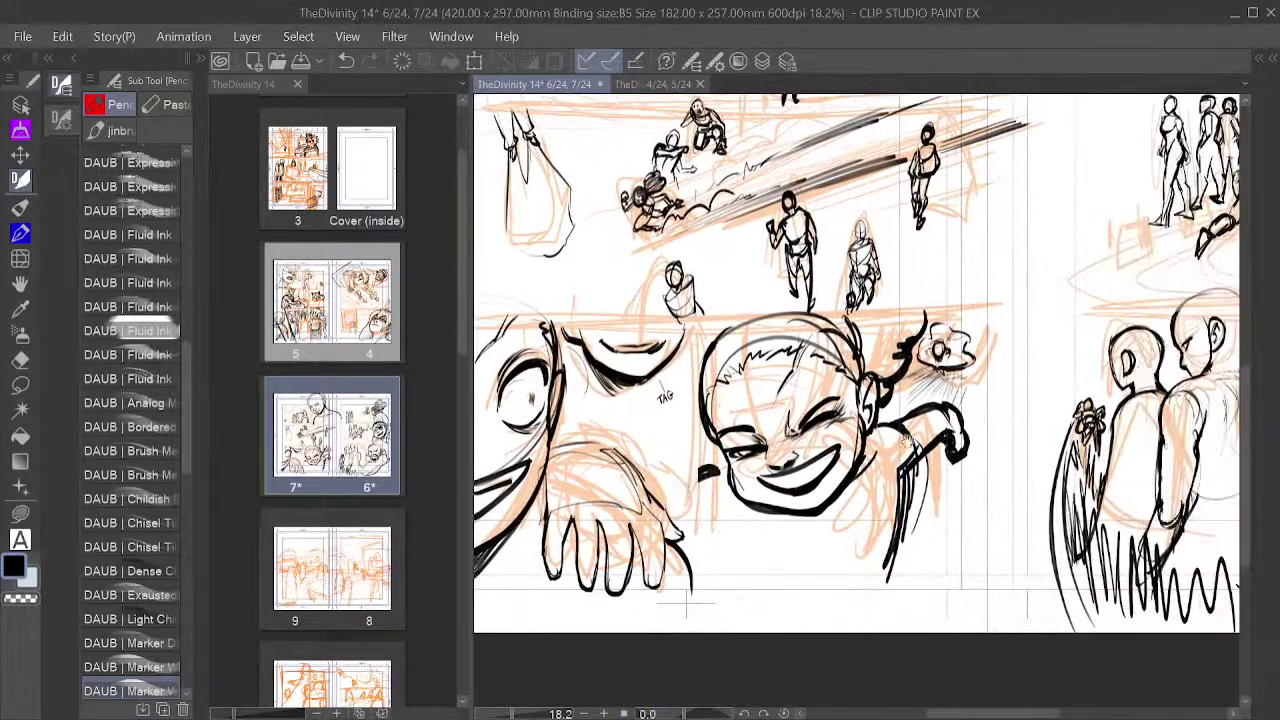
drag(972, 457, 863, 477)
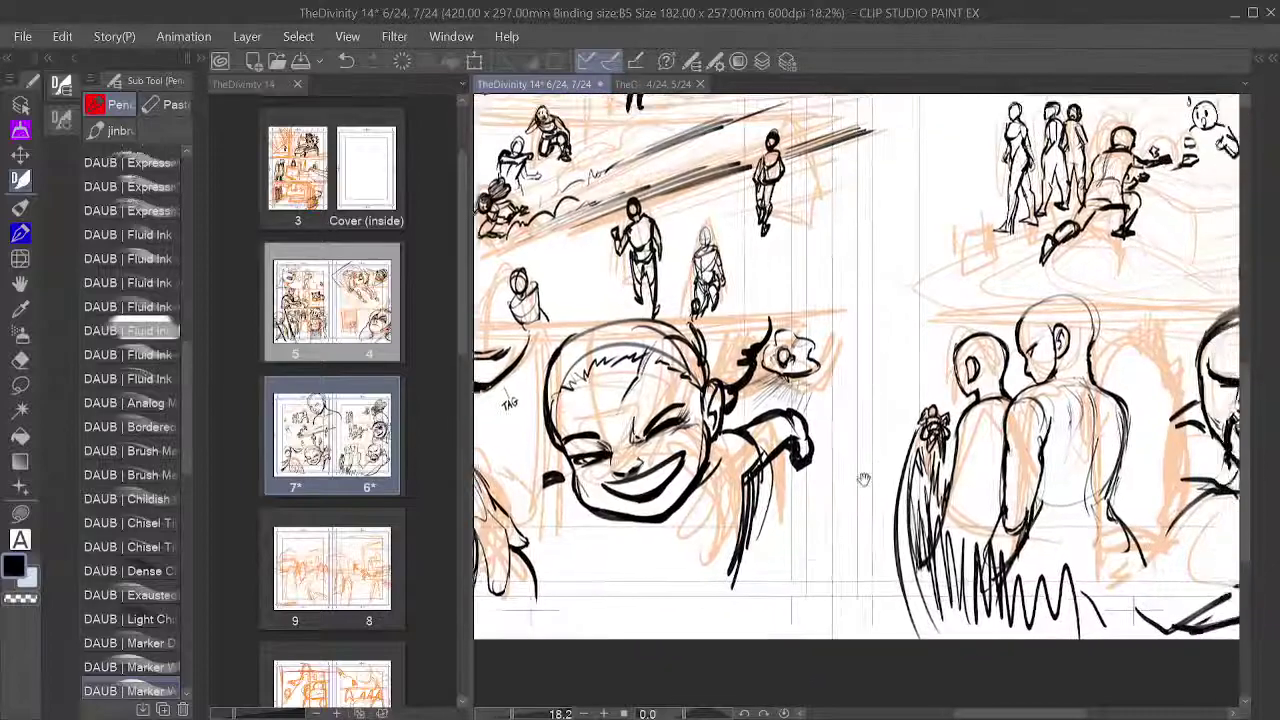
scroll(863, 472, down, 7)
scroll(860, 468, up, 7)
scroll(843, 470, up, 1)
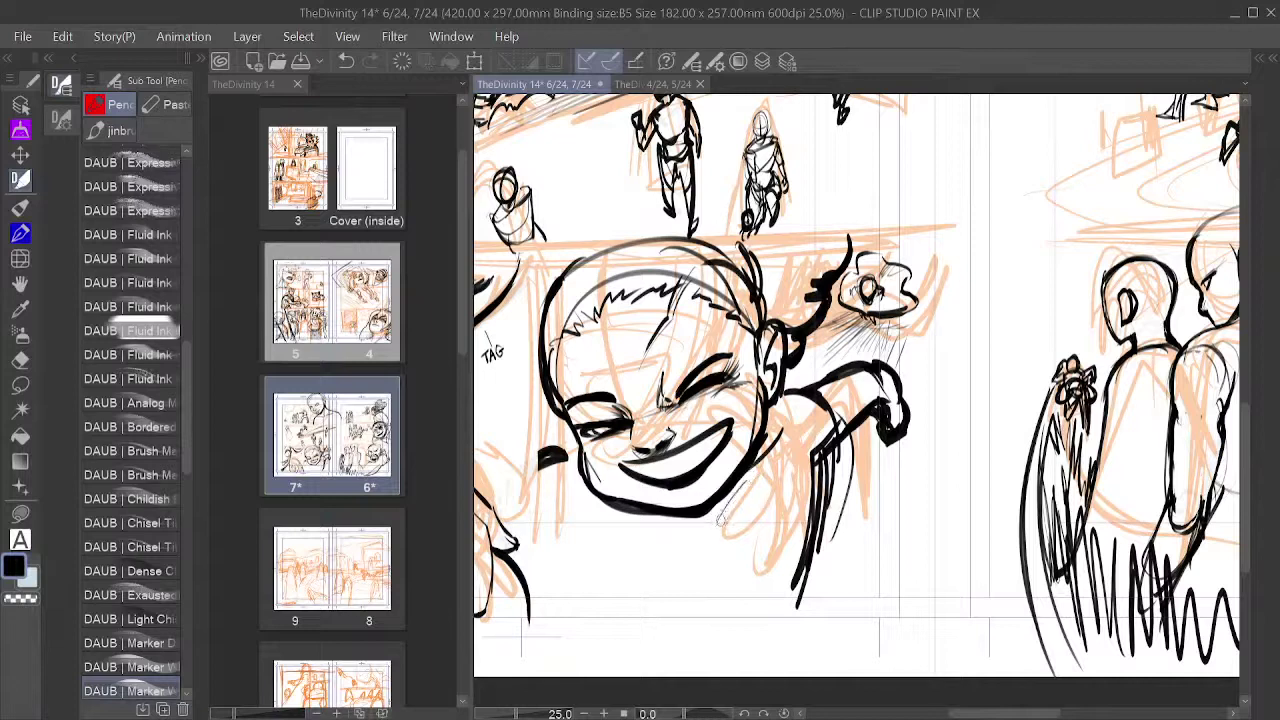
mouse_move(722, 518)
mouse_down()
mouse_move(775, 472)
mouse_move(810, 352)
mouse_move(815, 383)
mouse_move(787, 465)
mouse_move(720, 530)
mouse_move(552, 435)
mouse_move(552, 412)
mouse_up()
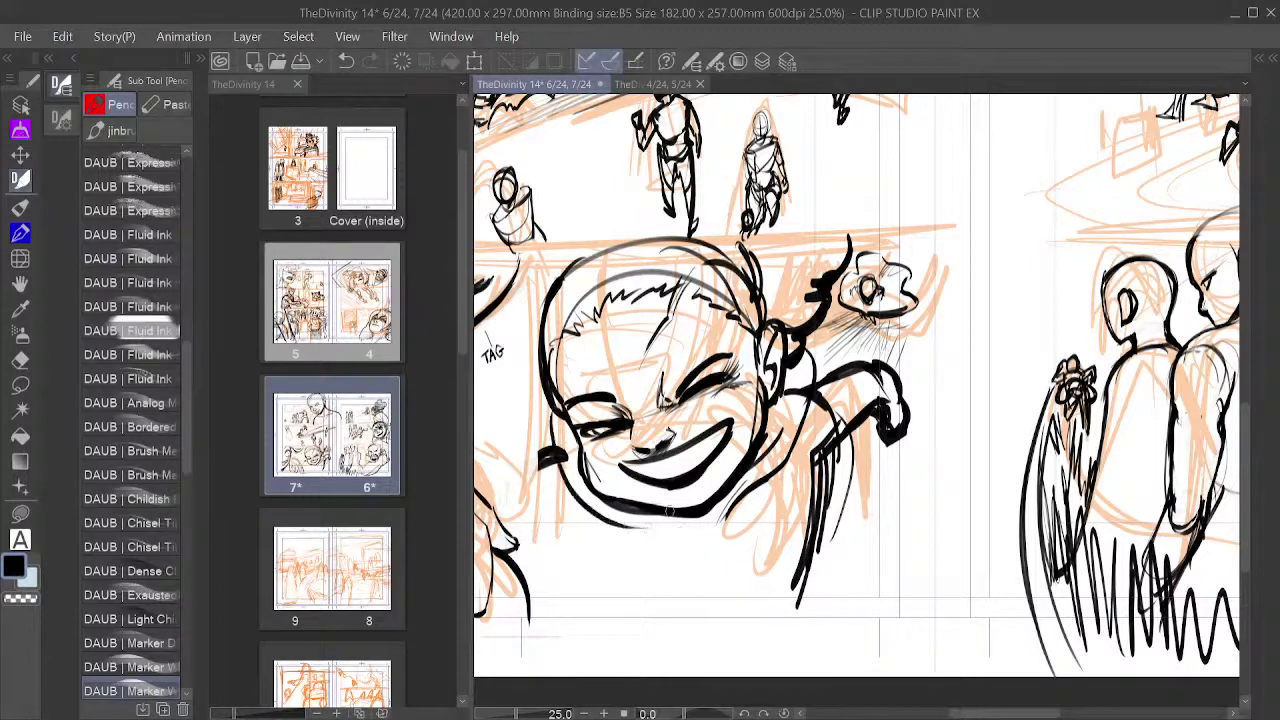
Step: Clean up the smiling figure's neck and shoulder junction with transparent color and add a row of barcode-like ticks below the ear
click(20, 598)
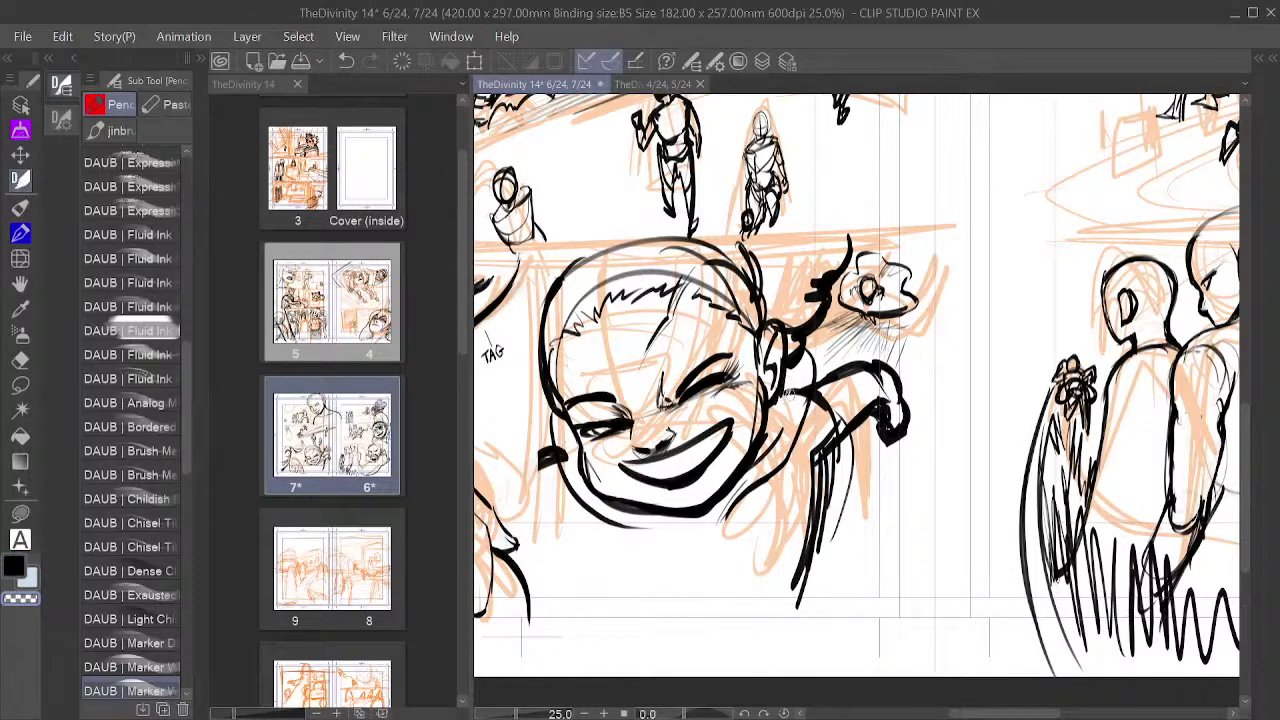
mouse_move(798, 375)
mouse_down()
mouse_move(798, 405)
mouse_move(808, 396)
mouse_up()
scroll(752, 407, down, 4)
scroll(800, 525, up, 4)
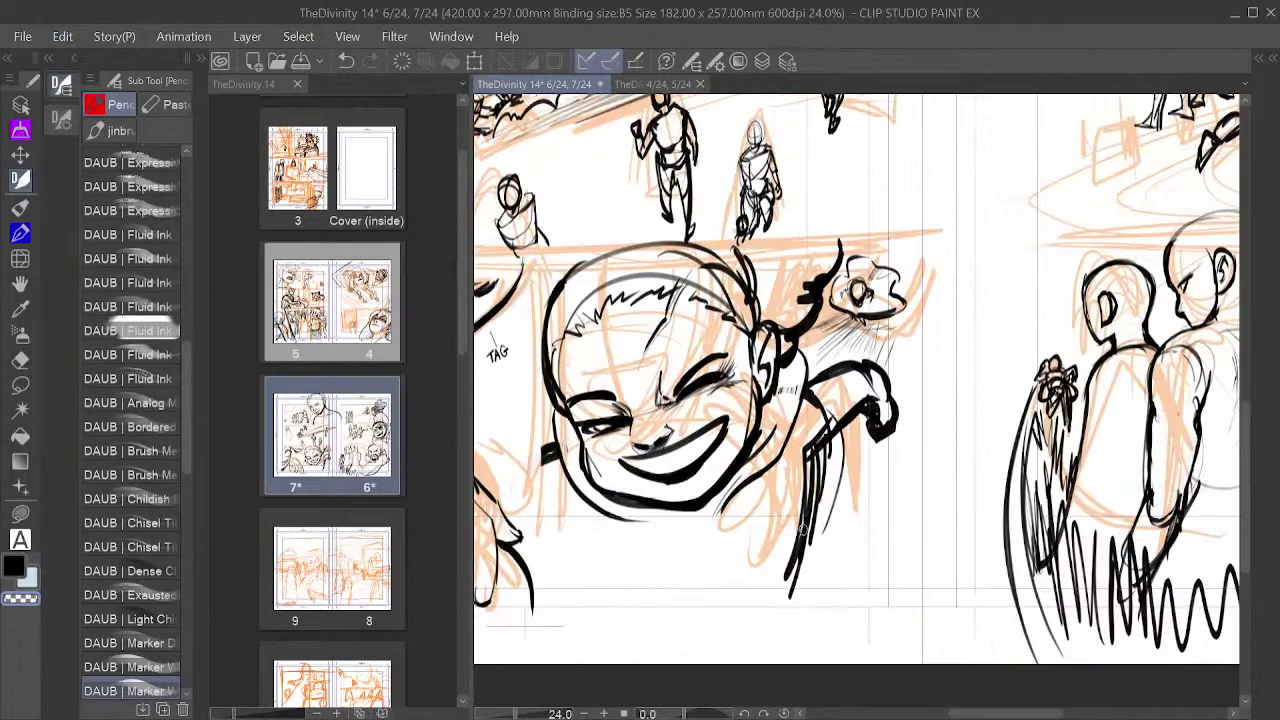
Step: Review the smiling figure's neck detail up close and the inked panels across the whole page 6 and 7 spread
scroll(803, 528, up, 4)
scroll(798, 535, down, 3)
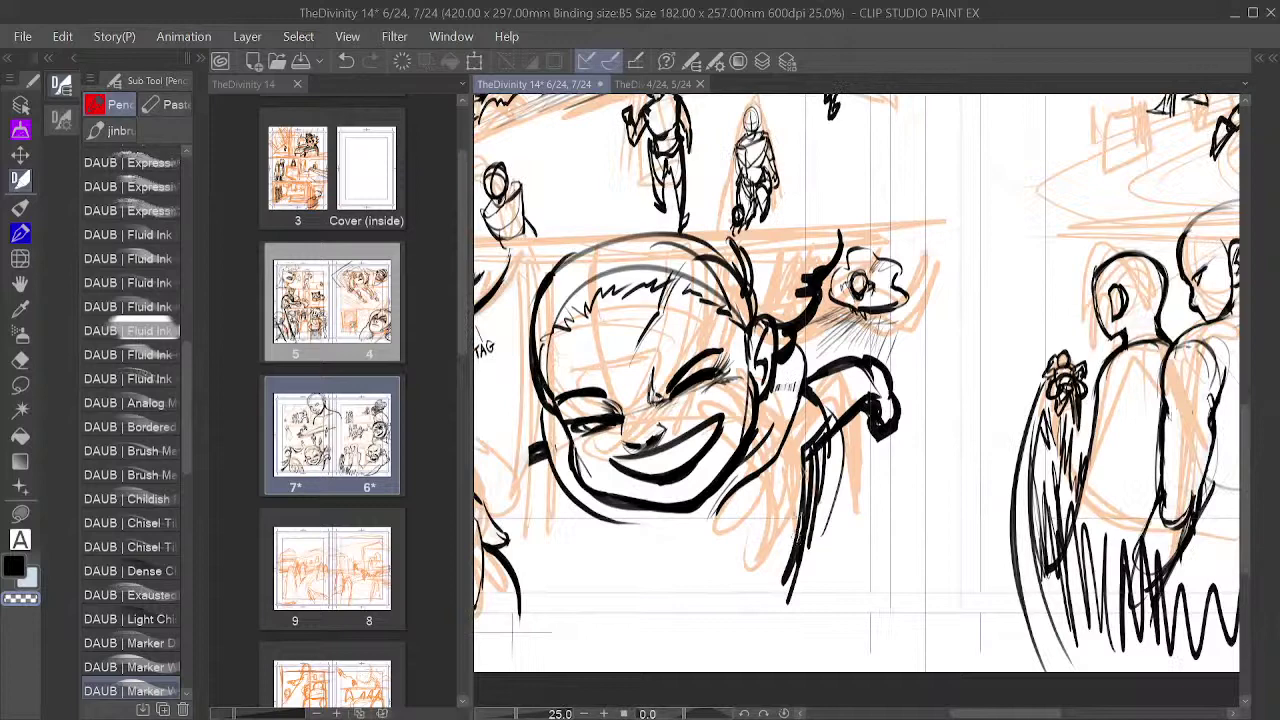
scroll(720, 446, up, 1)
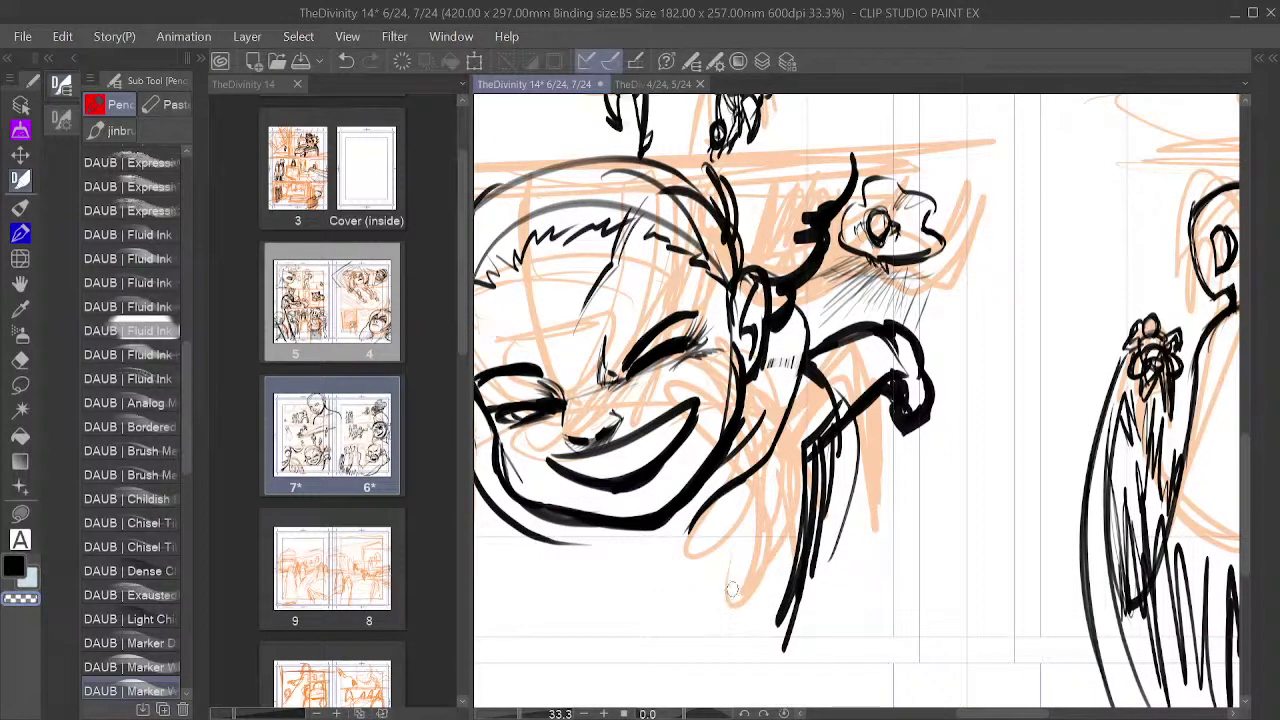
scroll(827, 532, down, 1)
scroll(817, 505, down, 1)
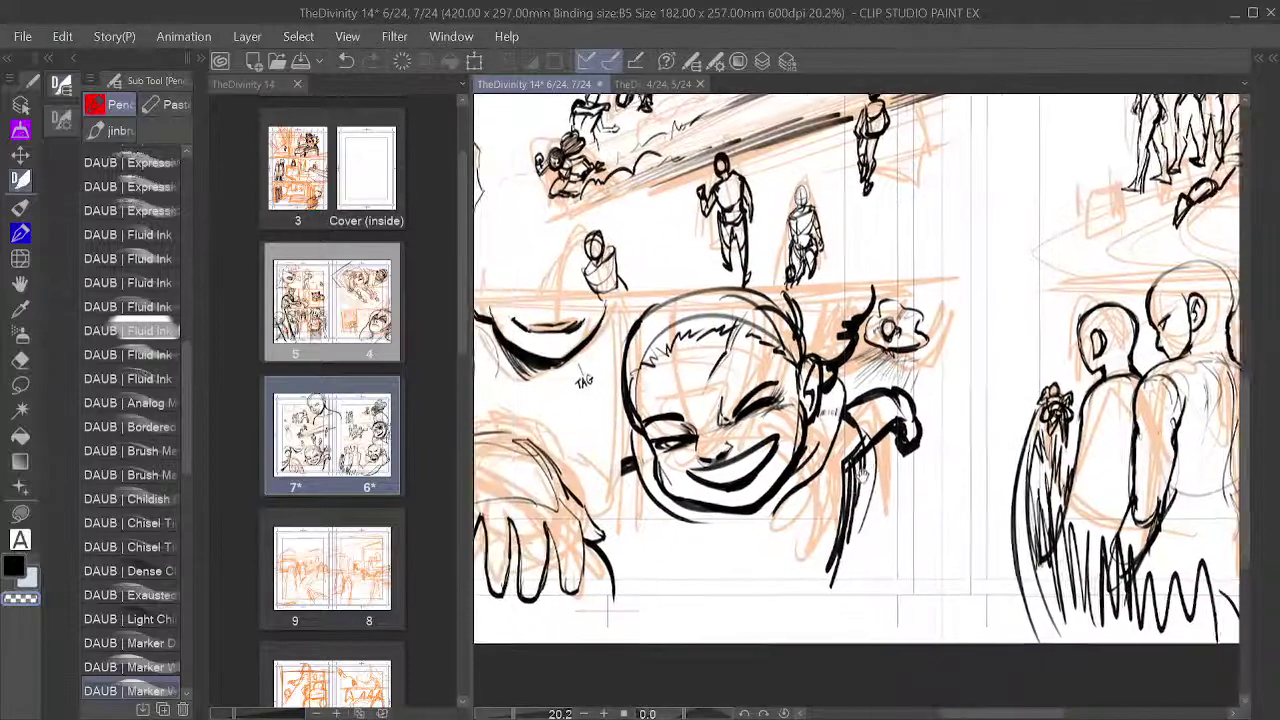
scroll(862, 473, up, 4)
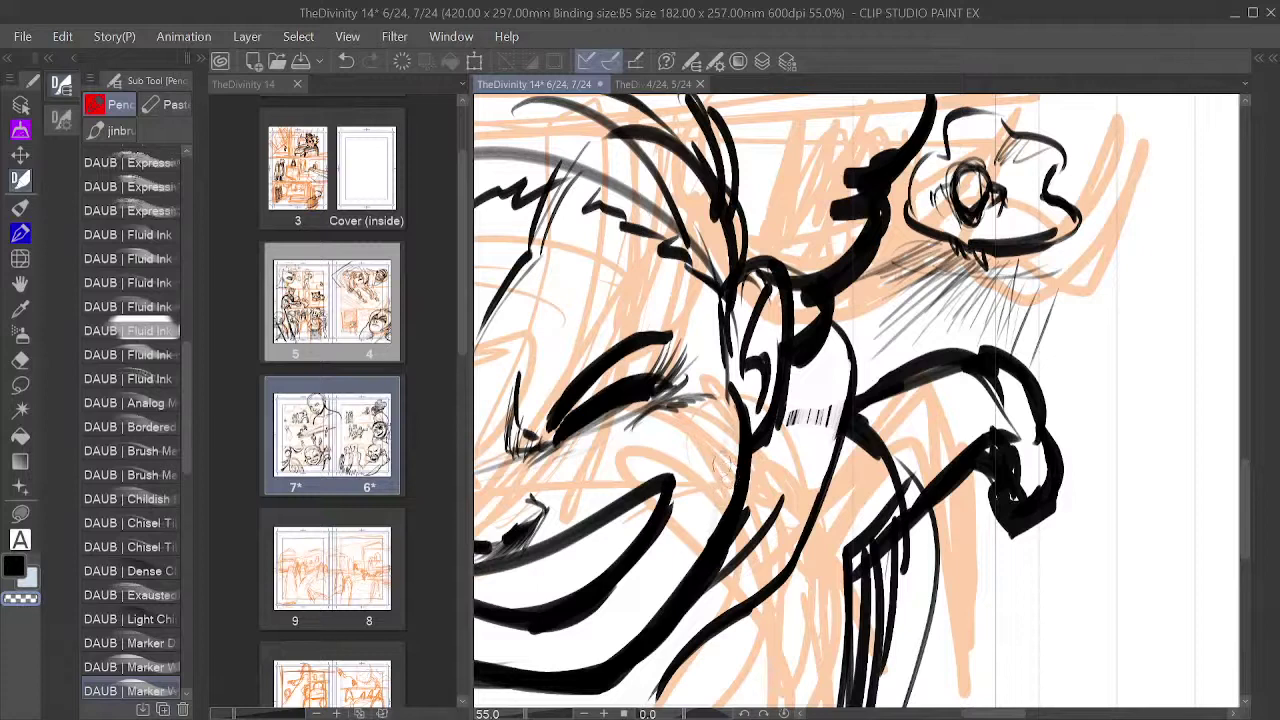
scroll(745, 505, down, 1)
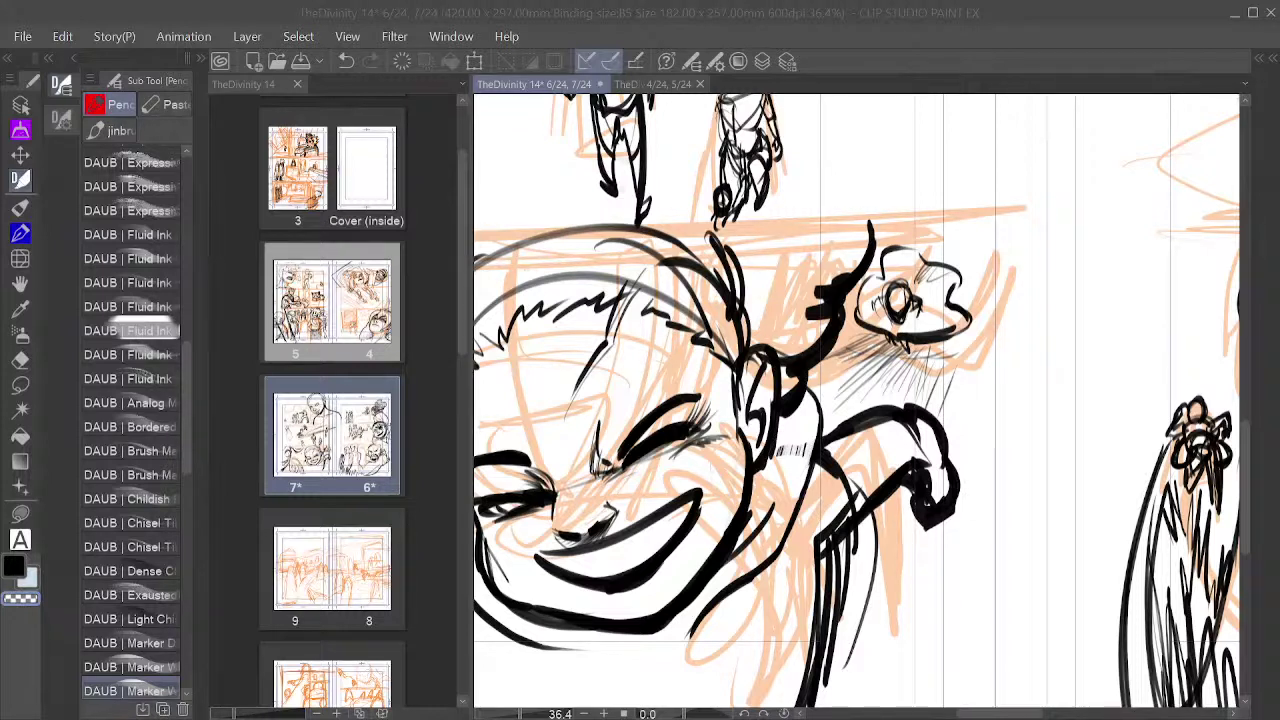
scroll(690, 530, down, 4)
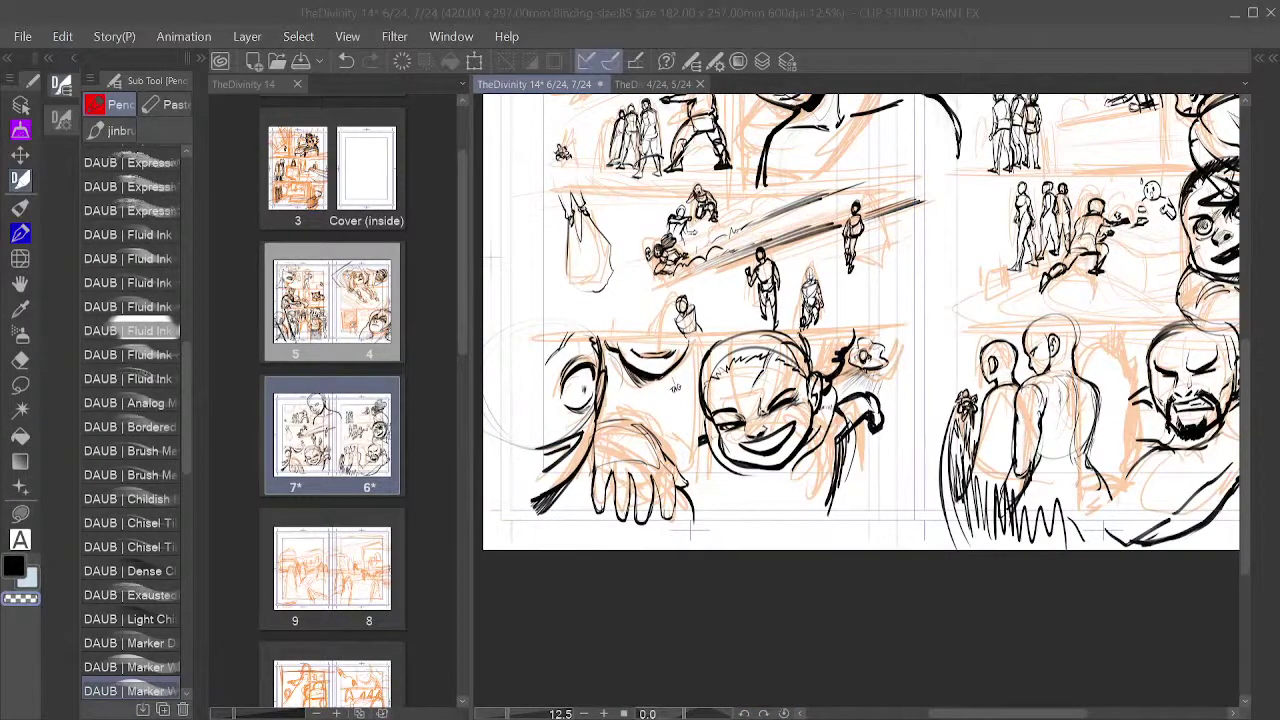
drag(940, 295, 892, 362)
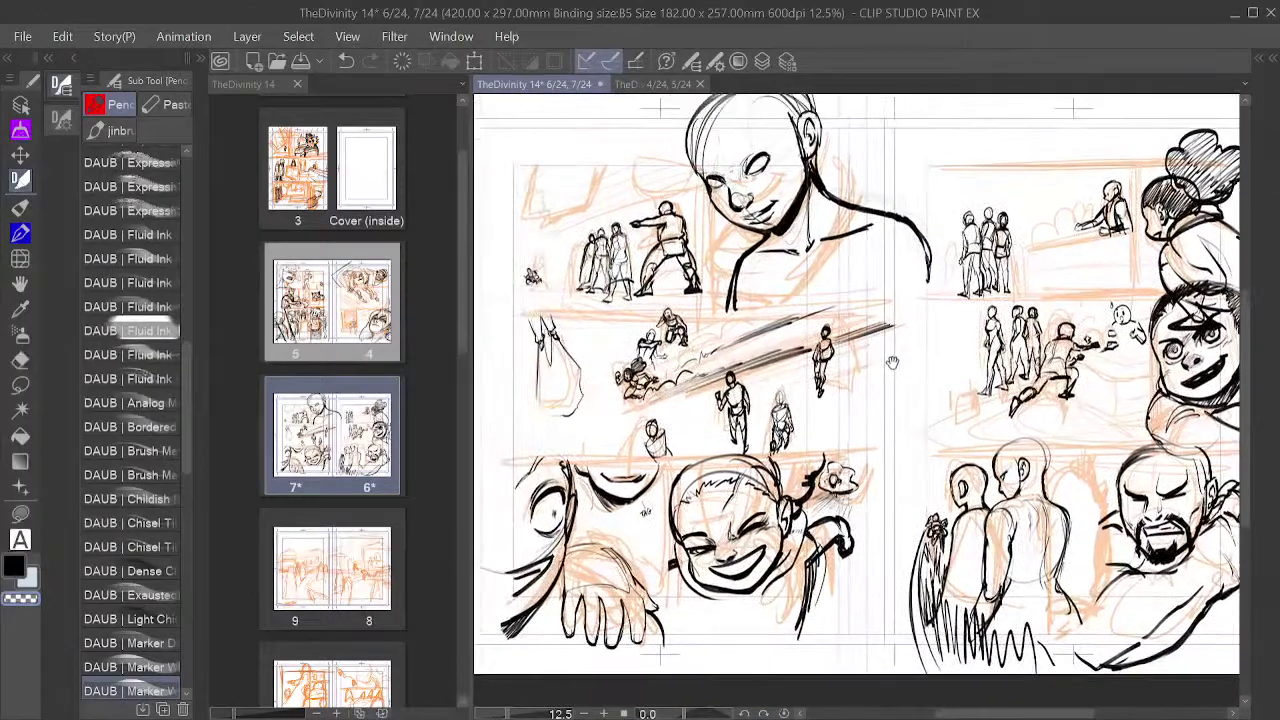
scroll(940, 360, down, 2)
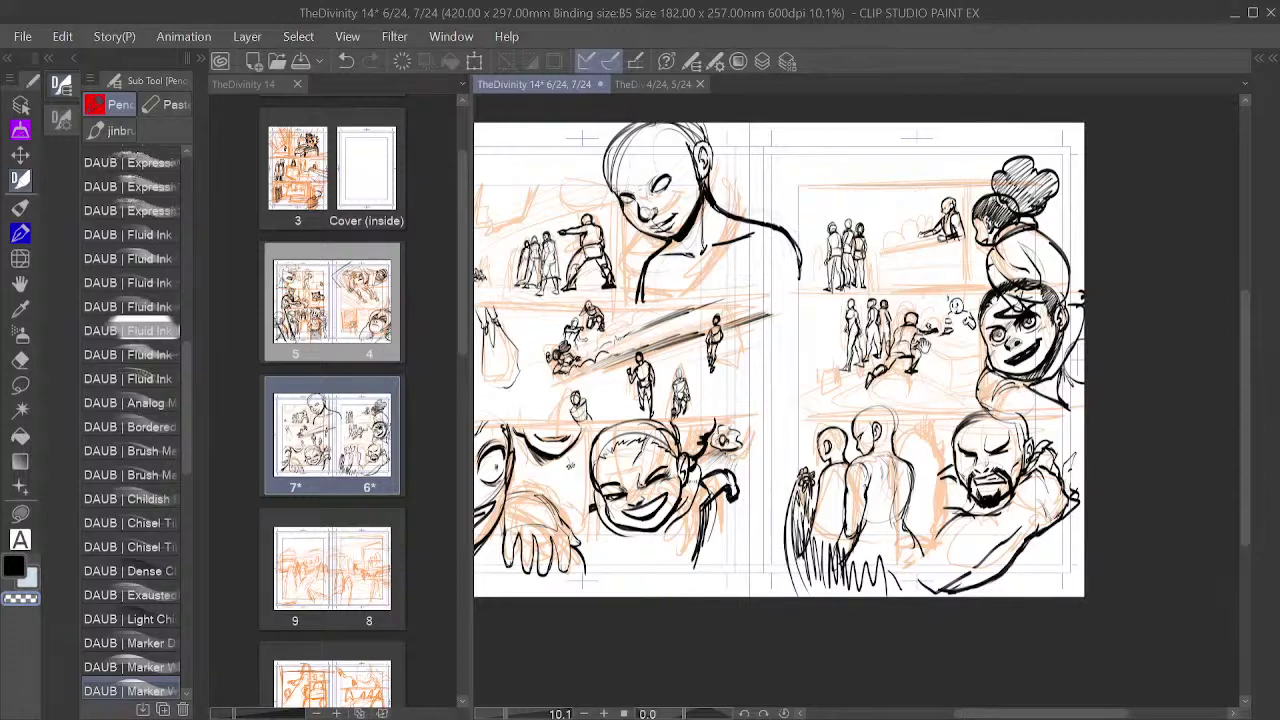
scroll(925, 350, down, 1)
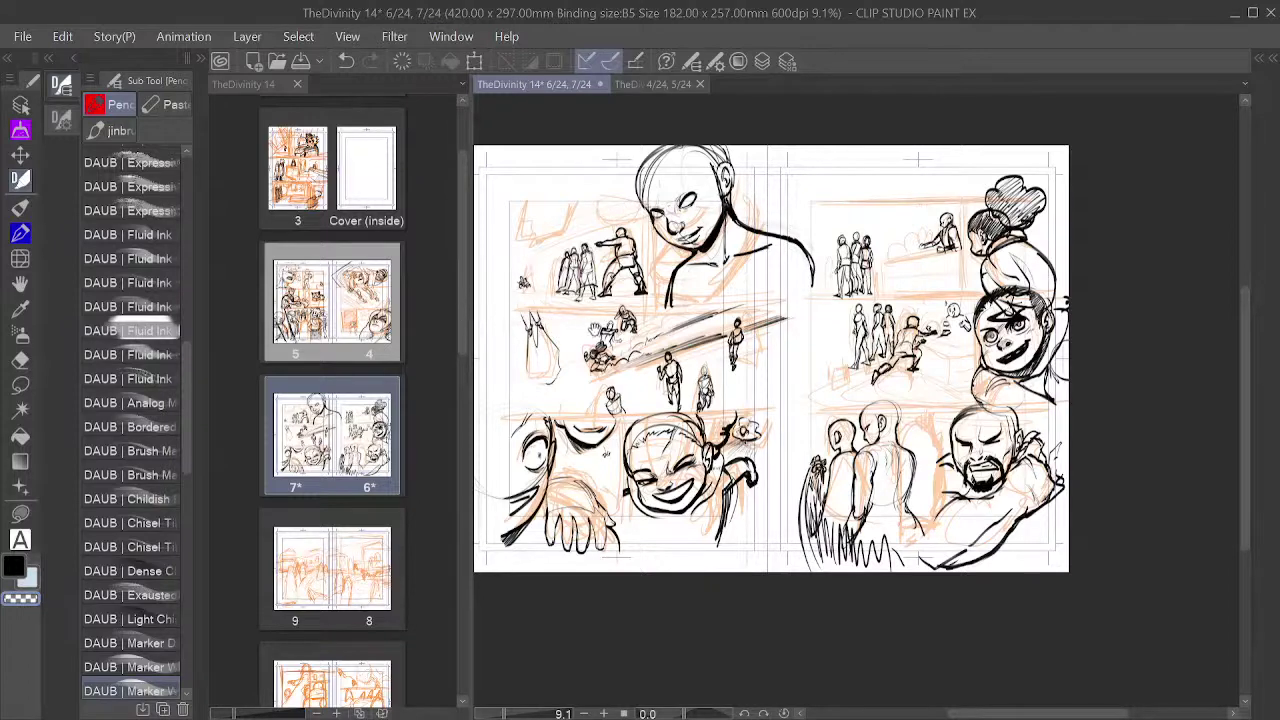
scroll(745, 347, down, 1)
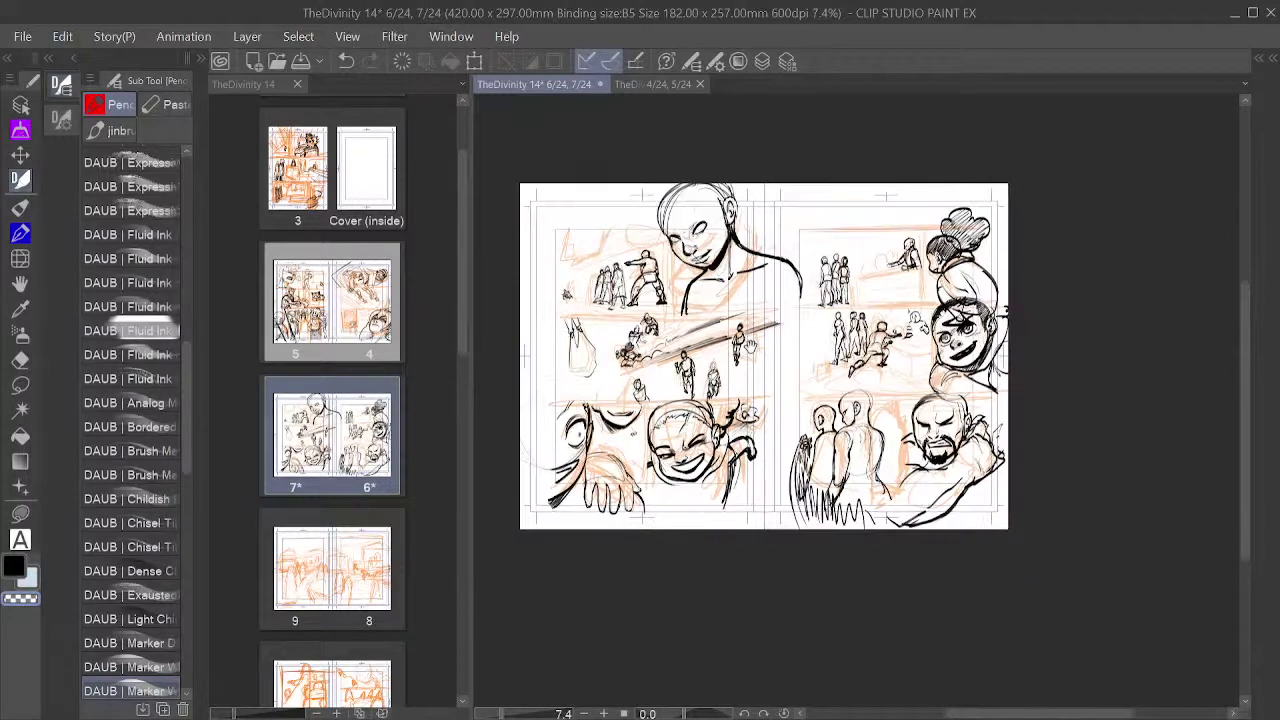
Step: Check the inked page 6 and 7 spread and save it
scroll(748, 346, up, 2)
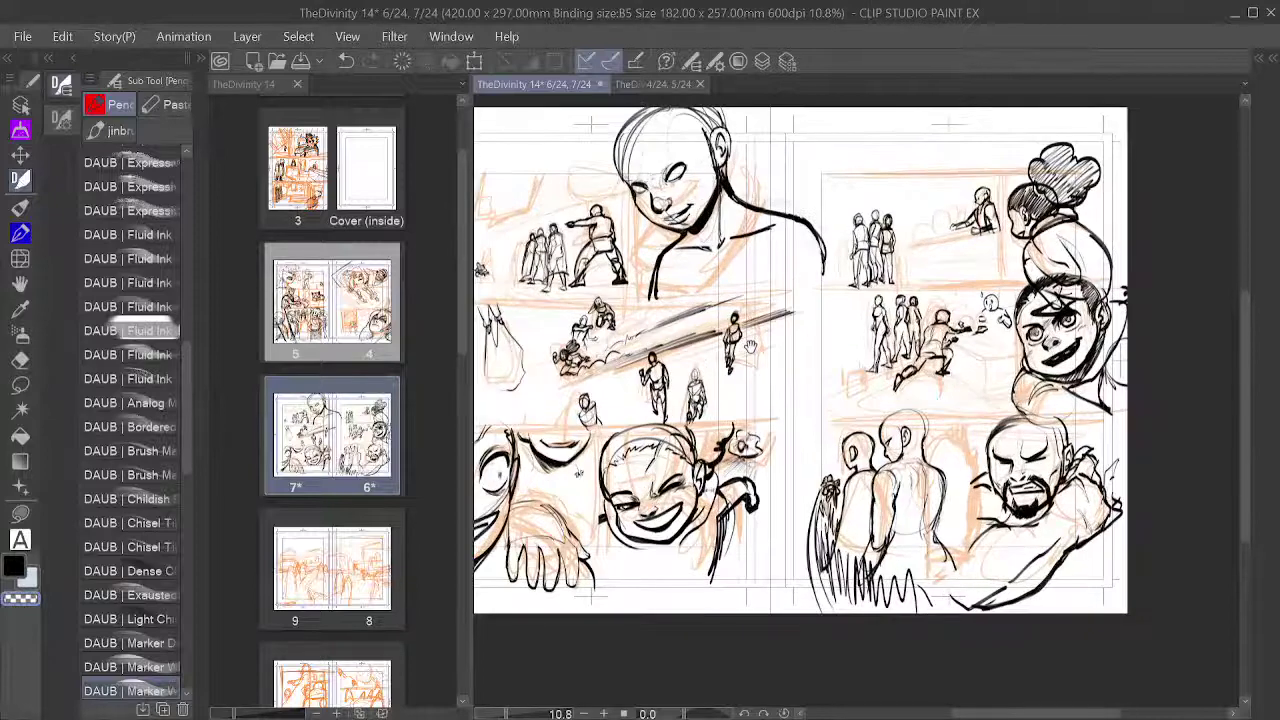
scroll(750, 347, down, 1)
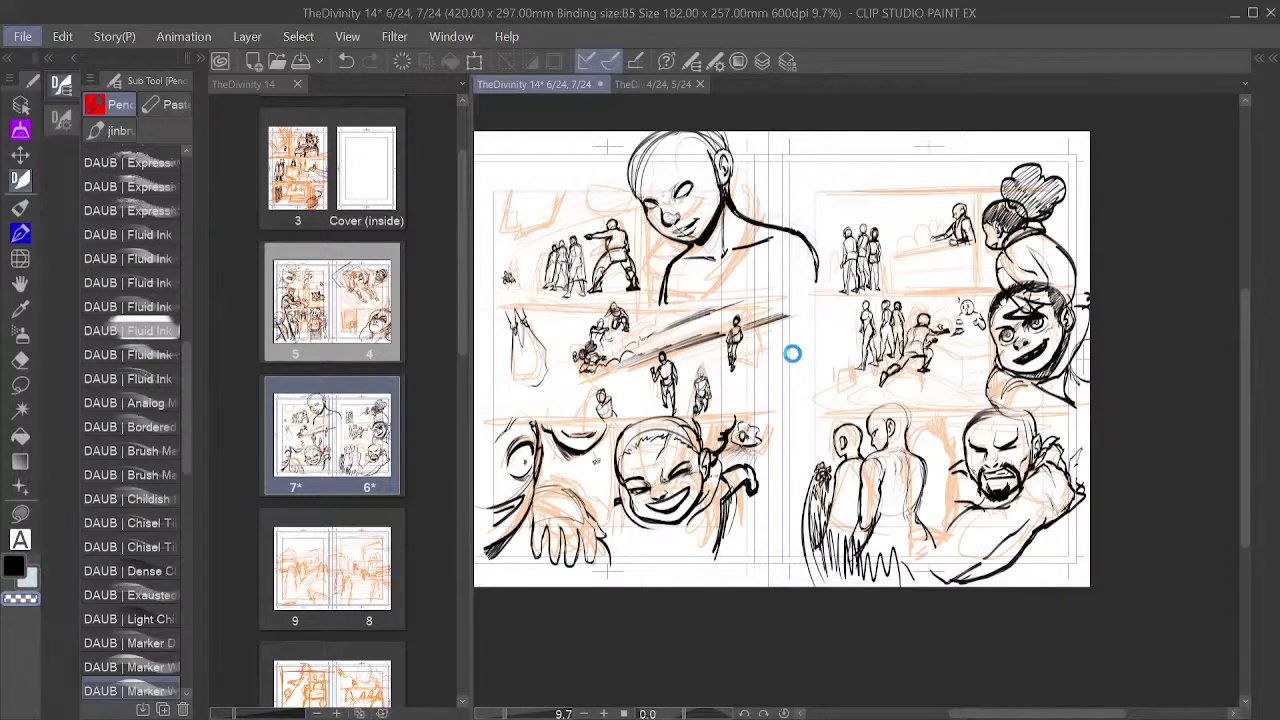
key(ctrl+s)
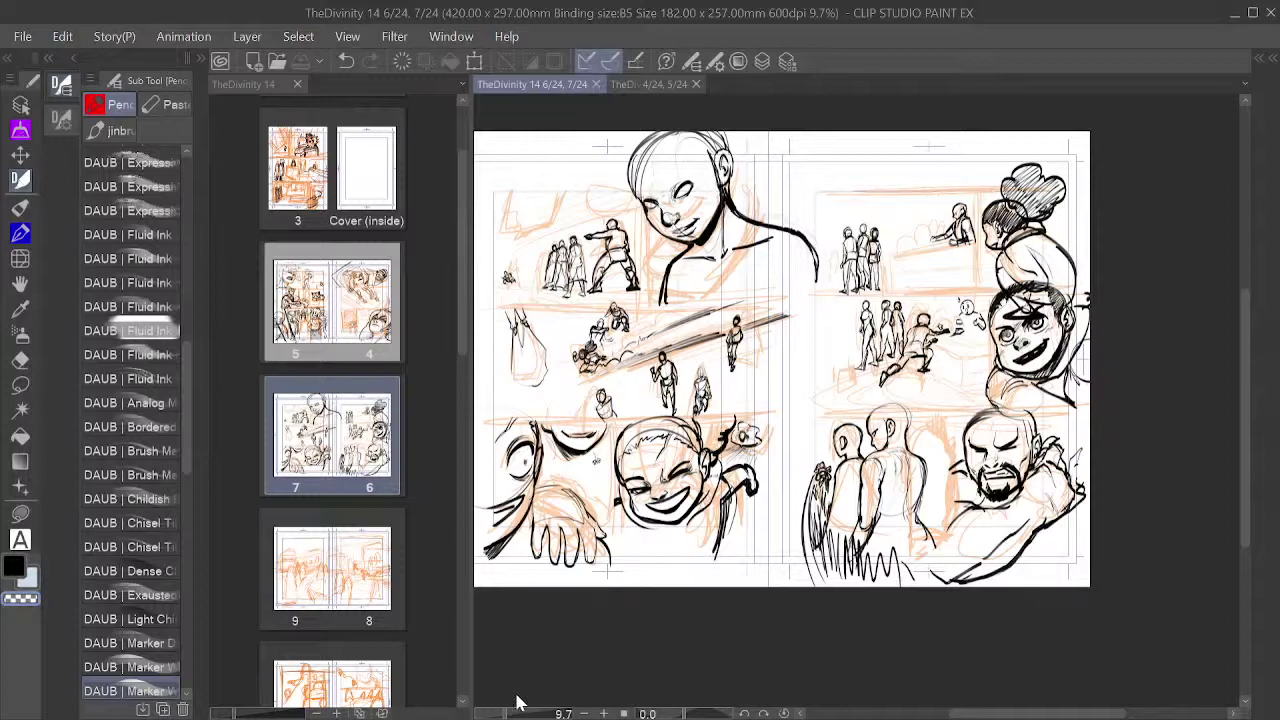
click(440, 706)
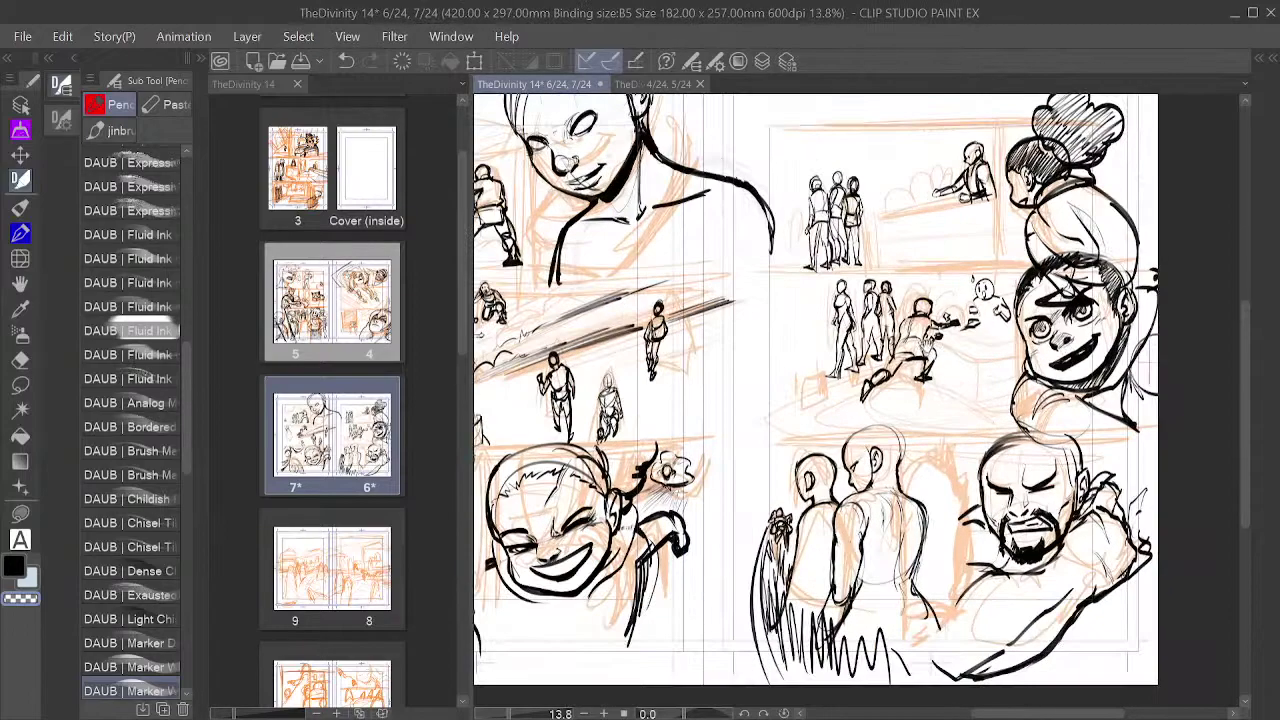
Step: Examine the inked figures, the bearded man and the flower detail in page 6's middle and bottom panels
scroll(933, 374, up, 8)
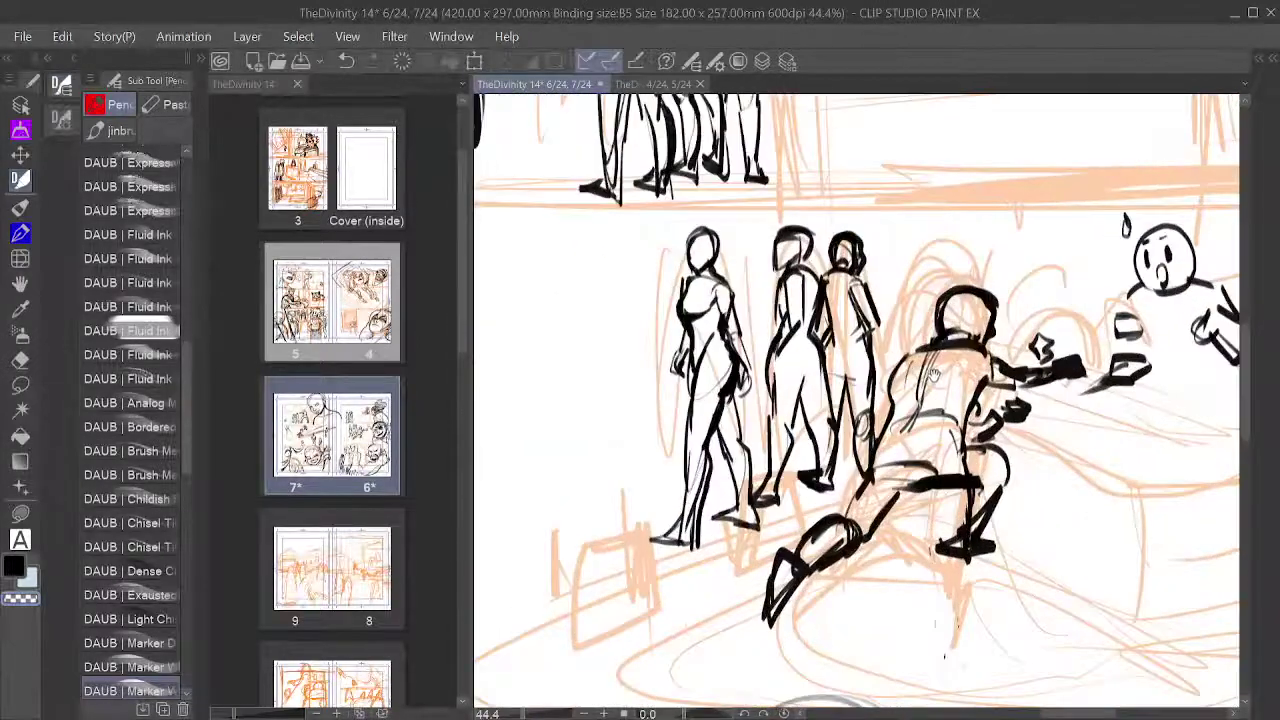
scroll(933, 374, down, 5)
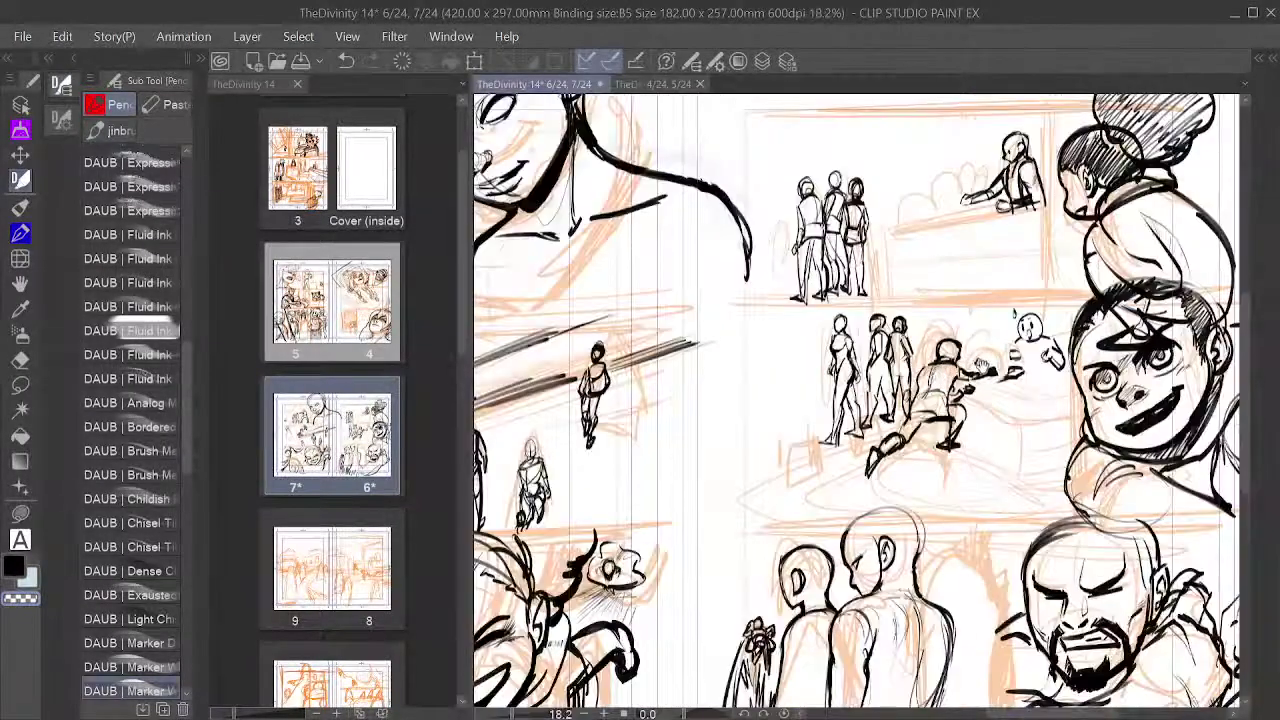
scroll(985, 366, up, 3)
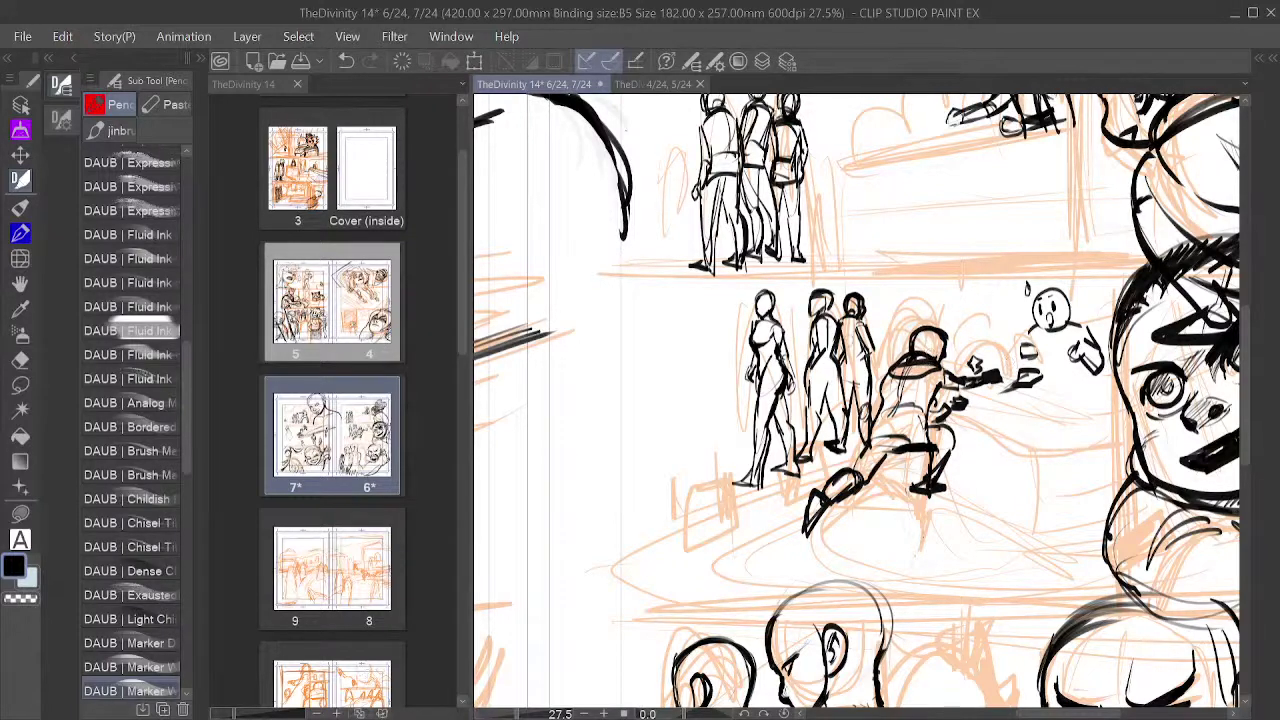
click(22, 599)
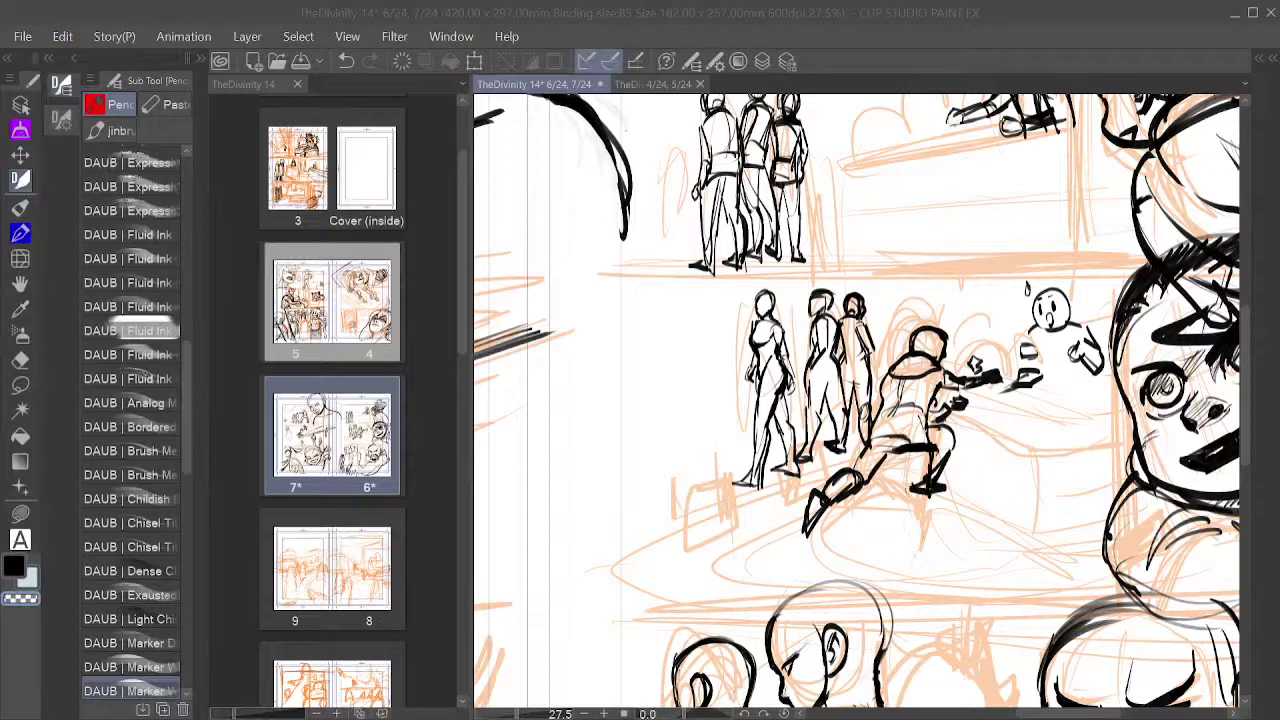
click(999, 439)
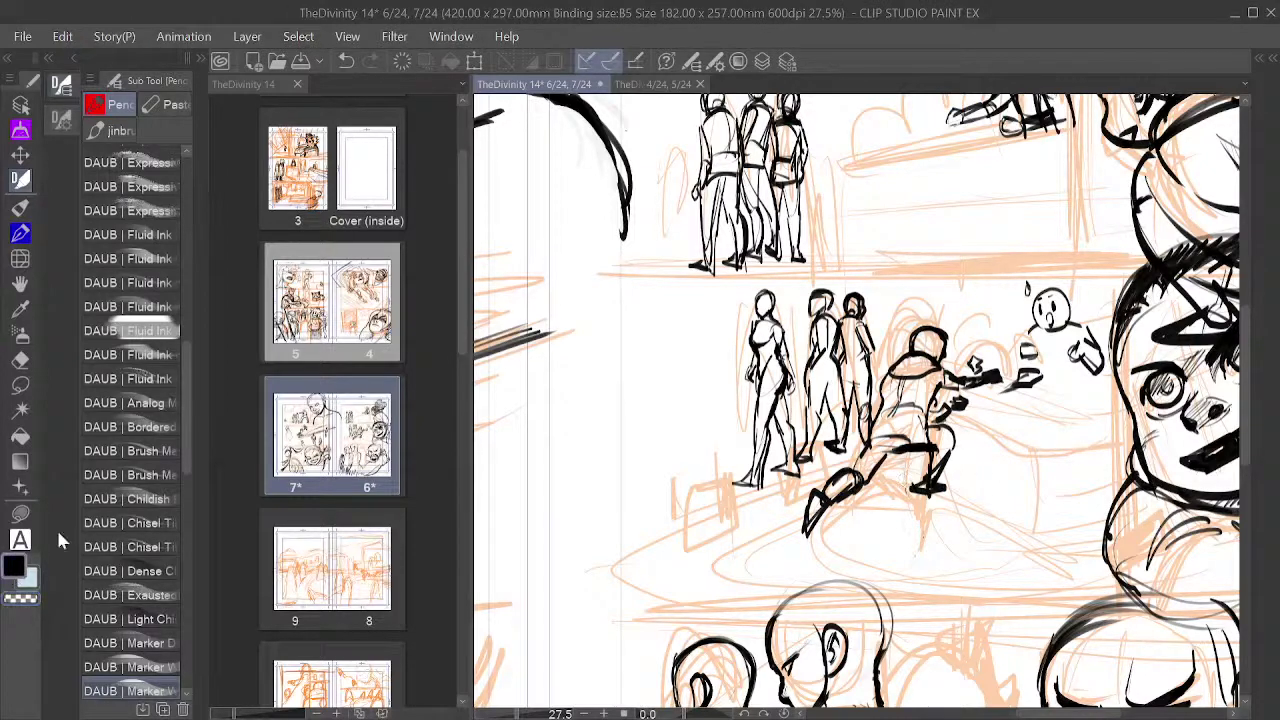
drag(1031, 447, 884, 475)
drag(1130, 459, 1092, 406)
drag(1000, 430, 1090, 386)
scroll(1068, 462, down, 3)
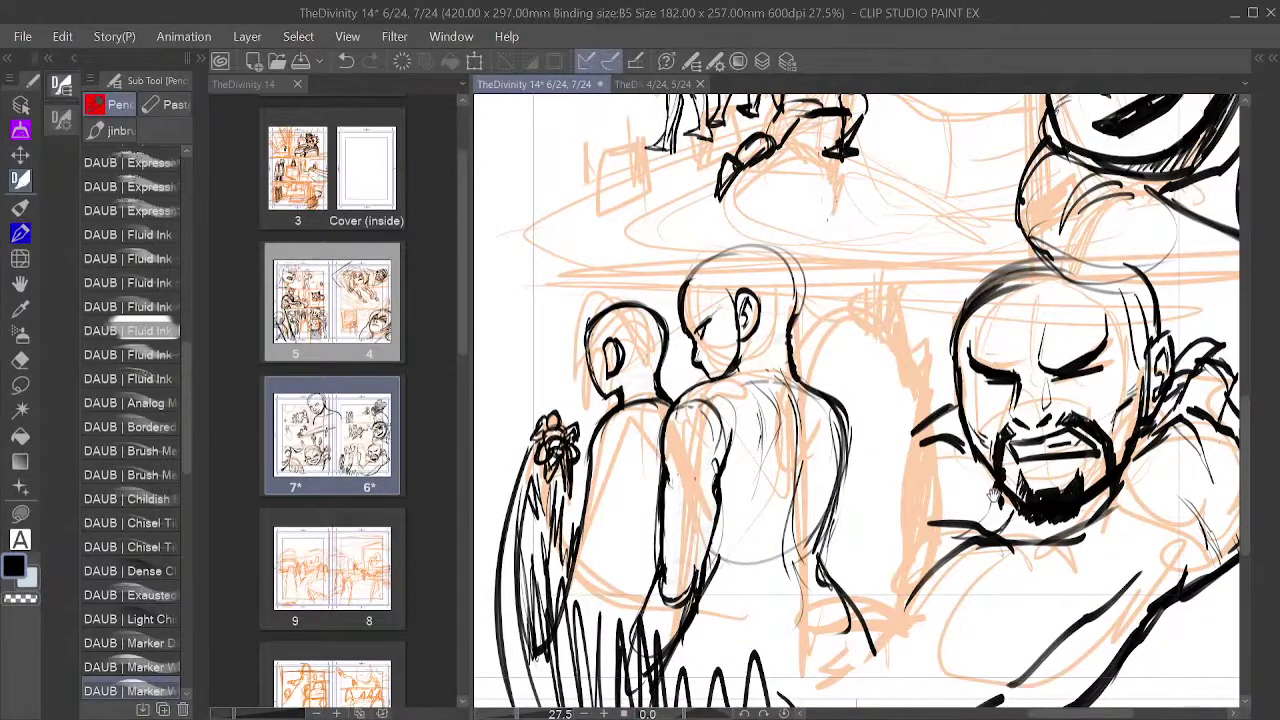
drag(1066, 487, 966, 425)
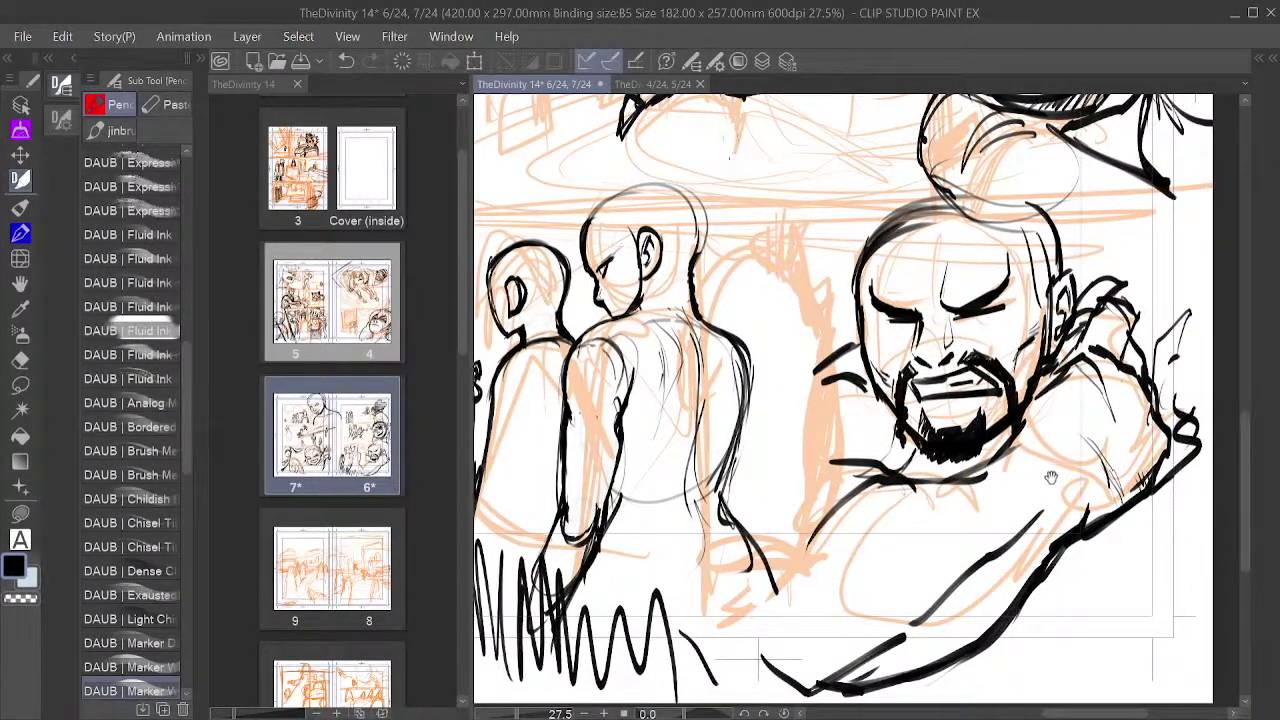
scroll(1022, 494, down, 2)
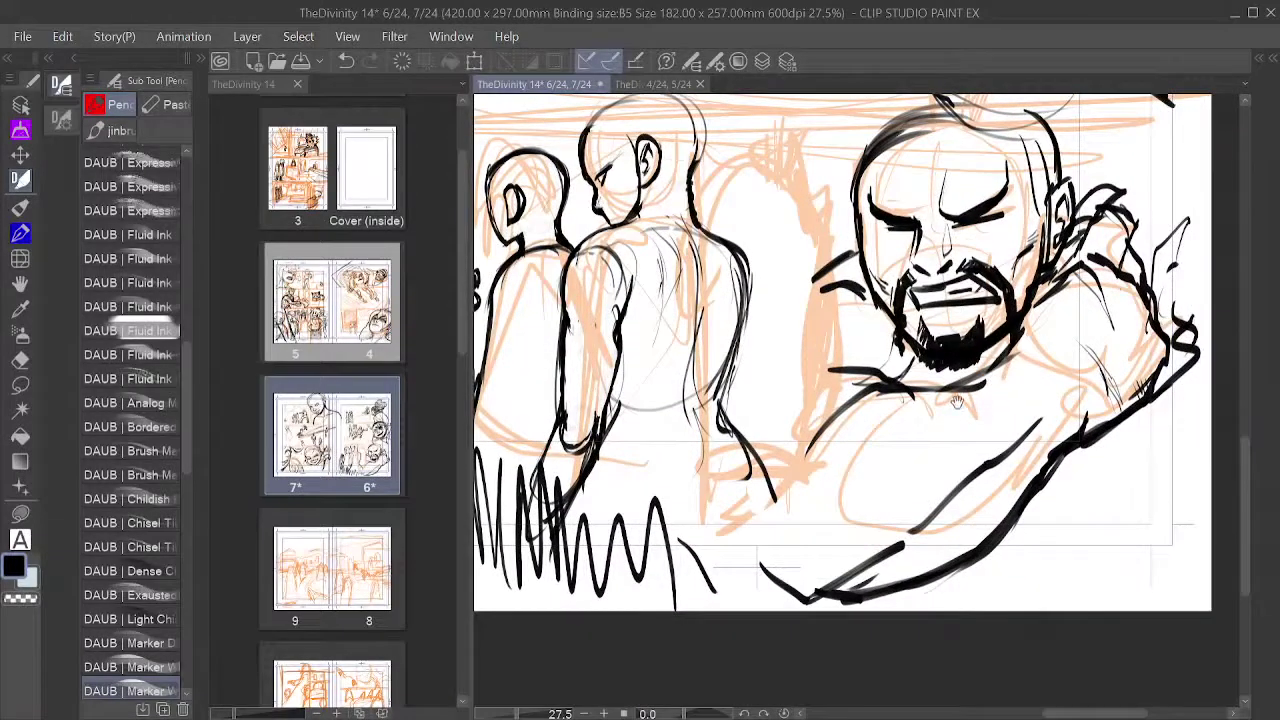
scroll(992, 384, left, 2)
drag(1040, 382, 1080, 397)
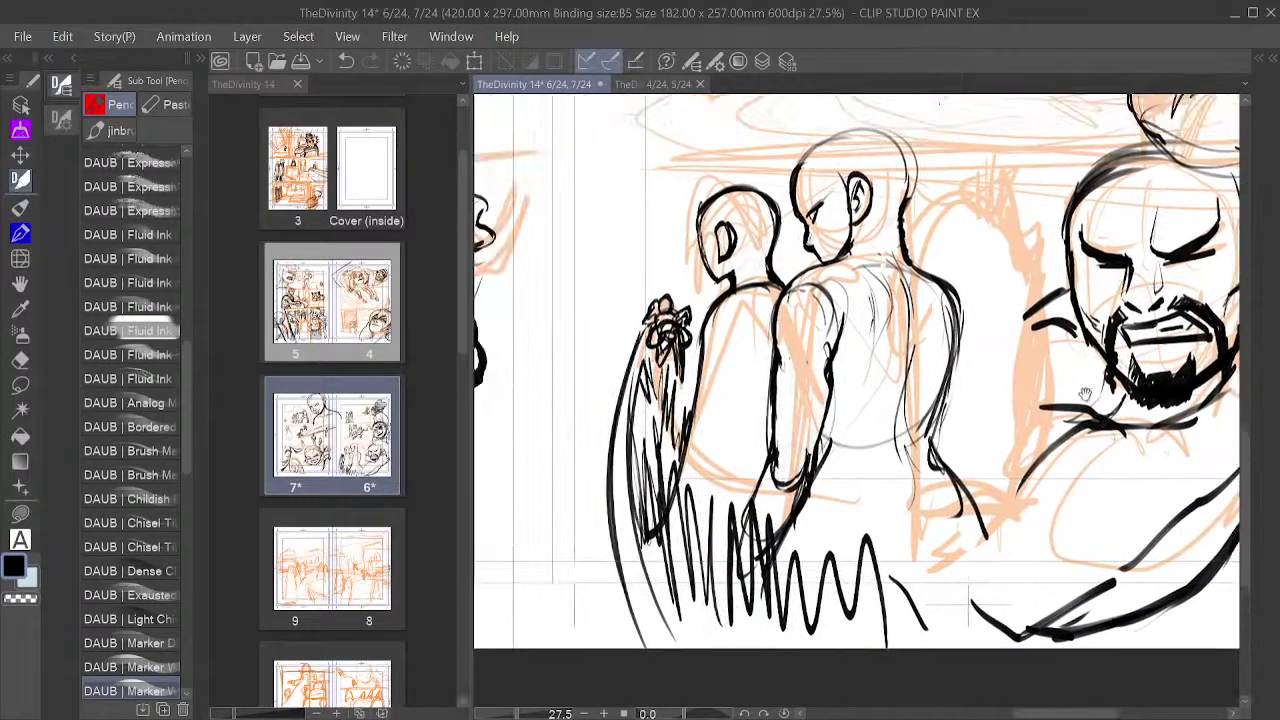
scroll(1080, 397, down, 2)
scroll(1060, 400, up, 2)
scroll(937, 381, up, 5)
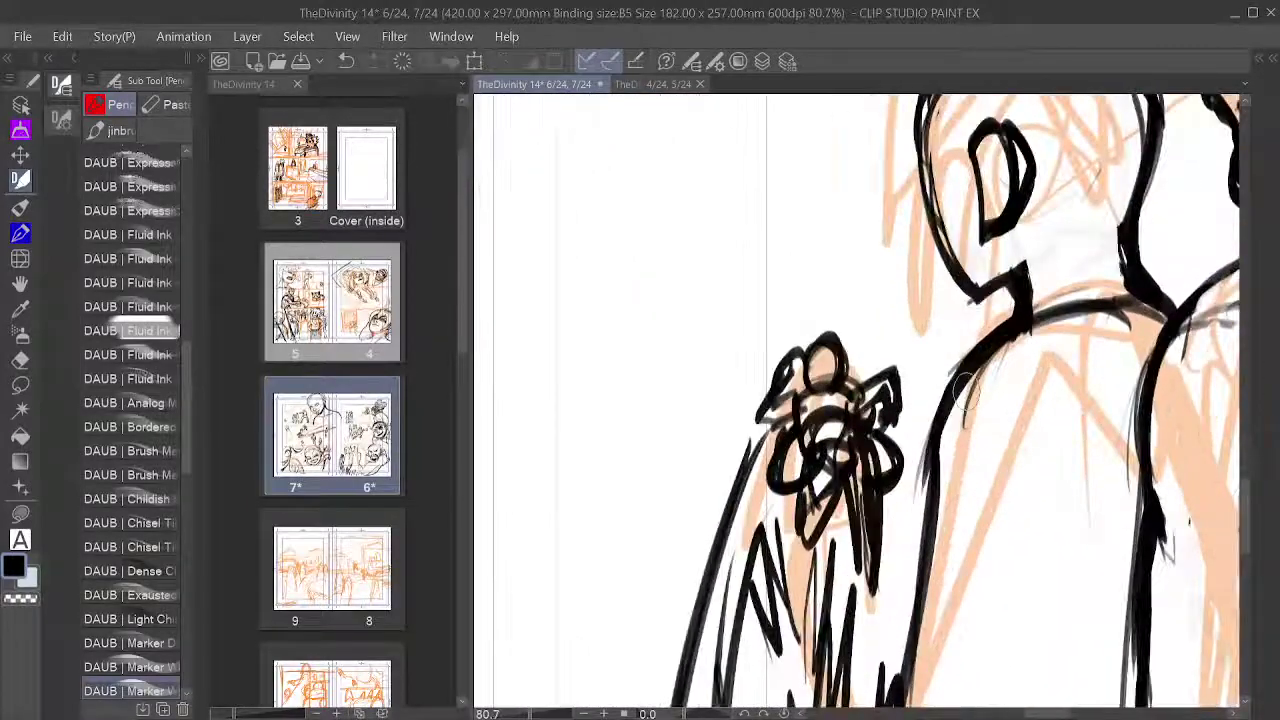
key(c)
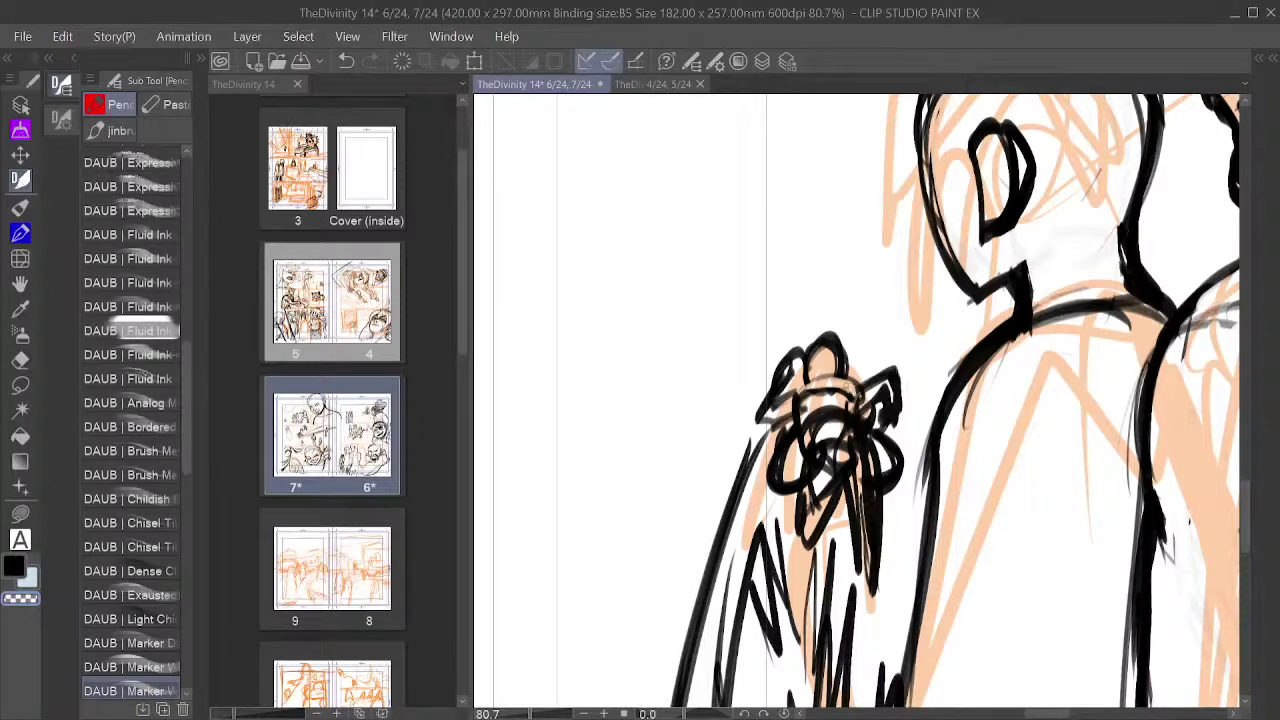
drag(919, 360, 875, 374)
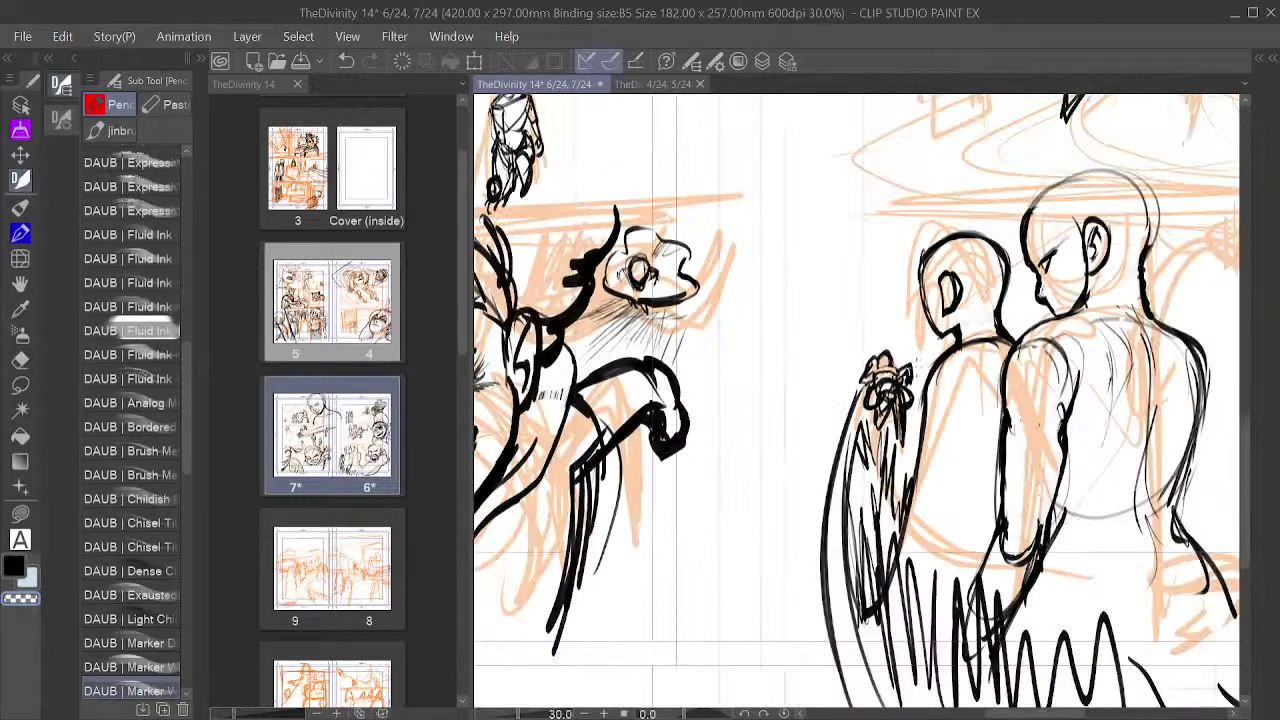
Step: Hatch both empty eyes of the large tilted head at the top of page 7 with fine diagonal strokes
drag(744, 354, 1097, 333)
drag(942, 314, 926, 412)
scroll(912, 400, down, 4)
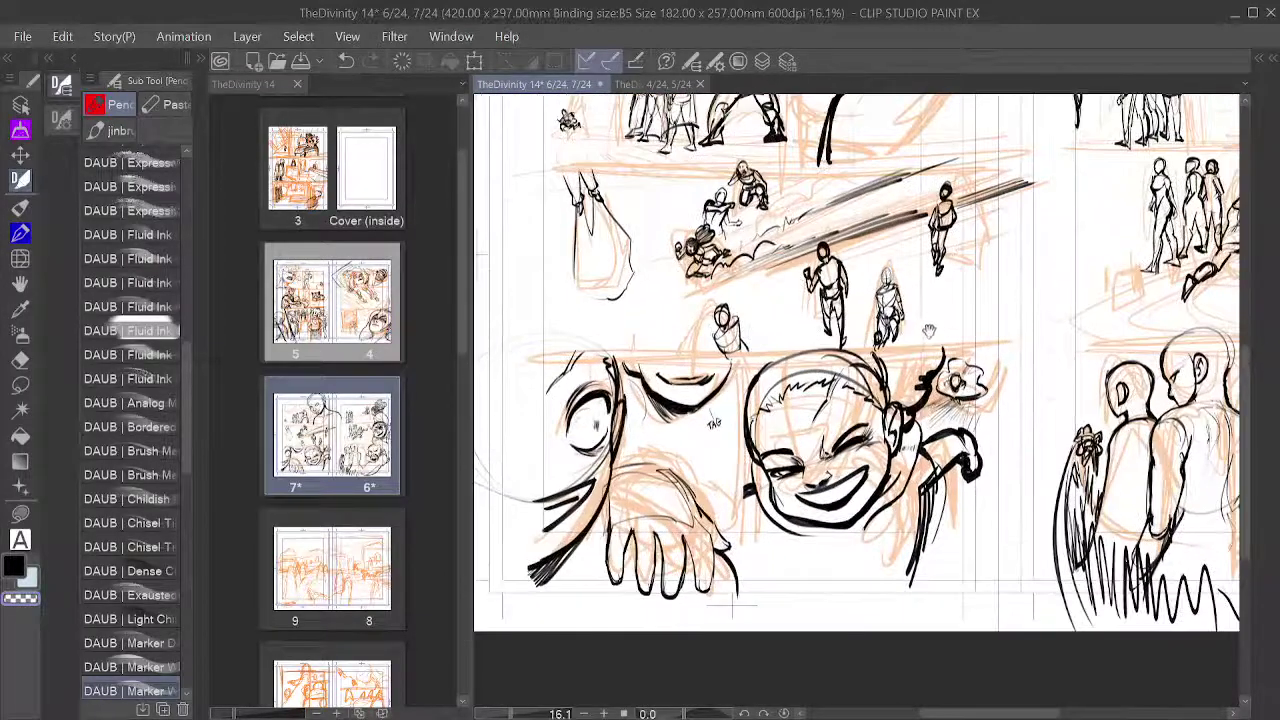
drag(929, 330, 788, 494)
scroll(788, 492, up, 3)
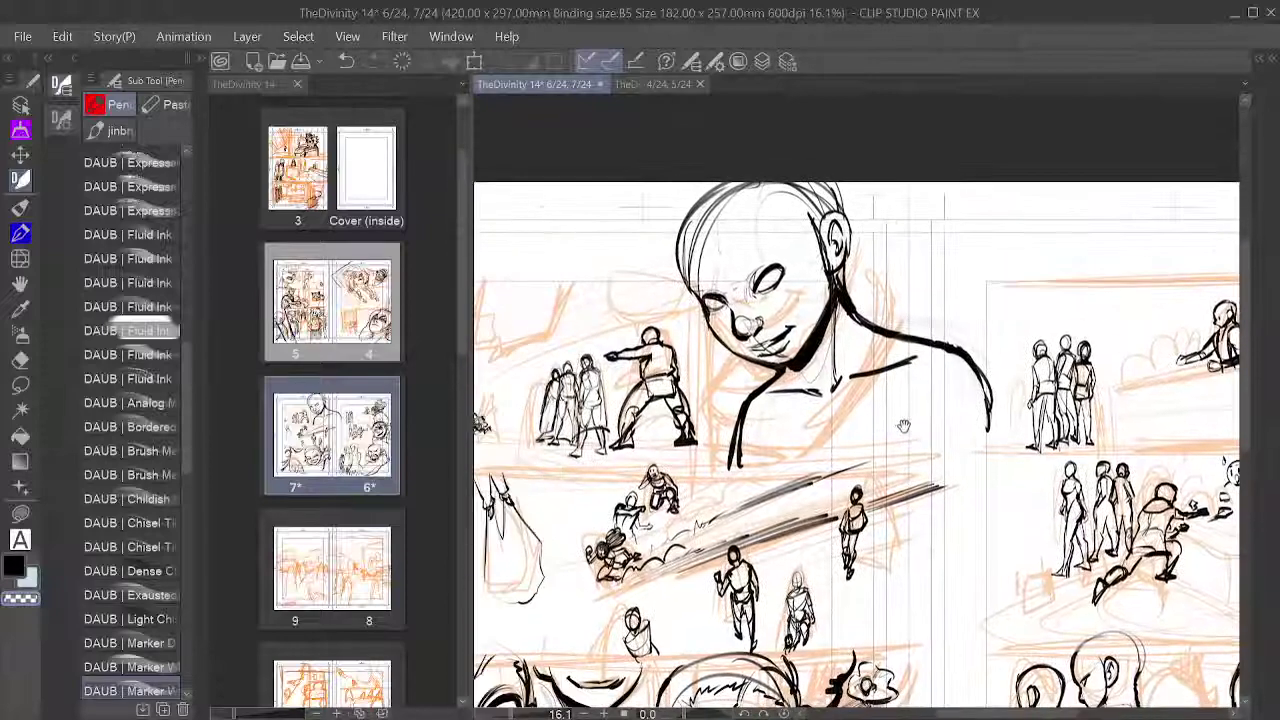
scroll(861, 329, up, 3)
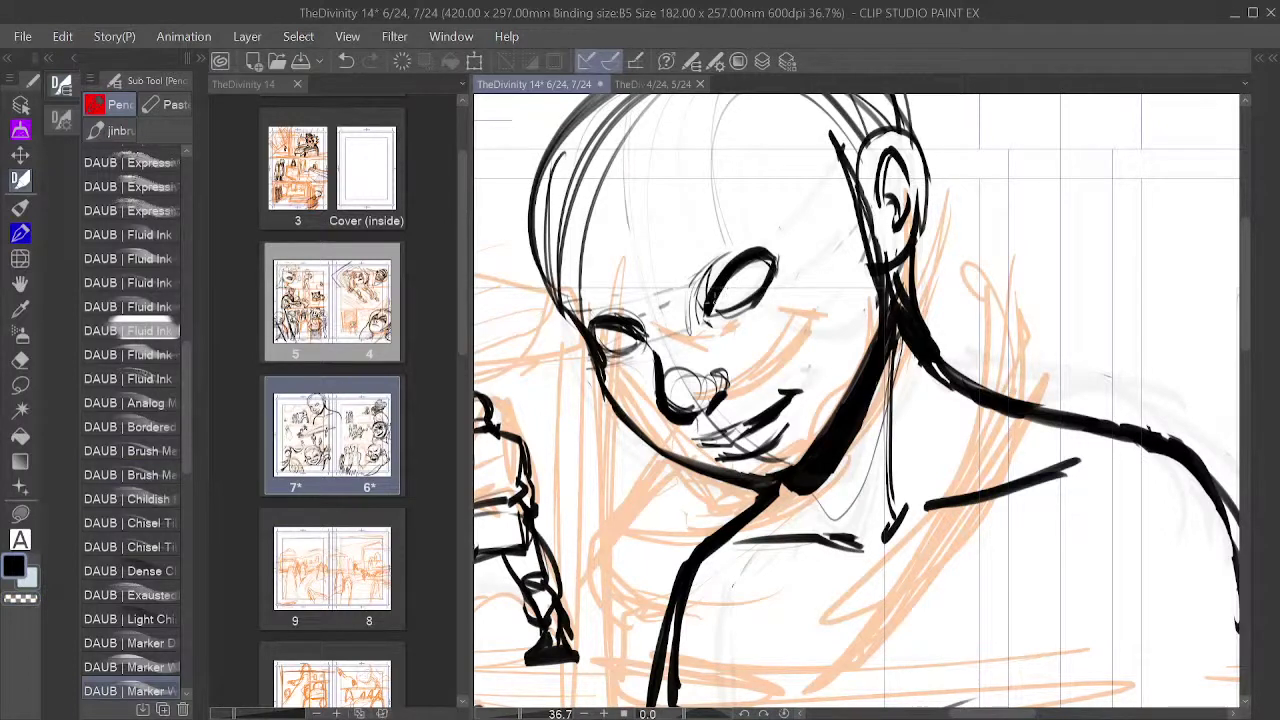
mouse_move(750, 263)
mouse_down()
mouse_move(724, 306)
mouse_move(742, 304)
mouse_move(718, 300)
mouse_up()
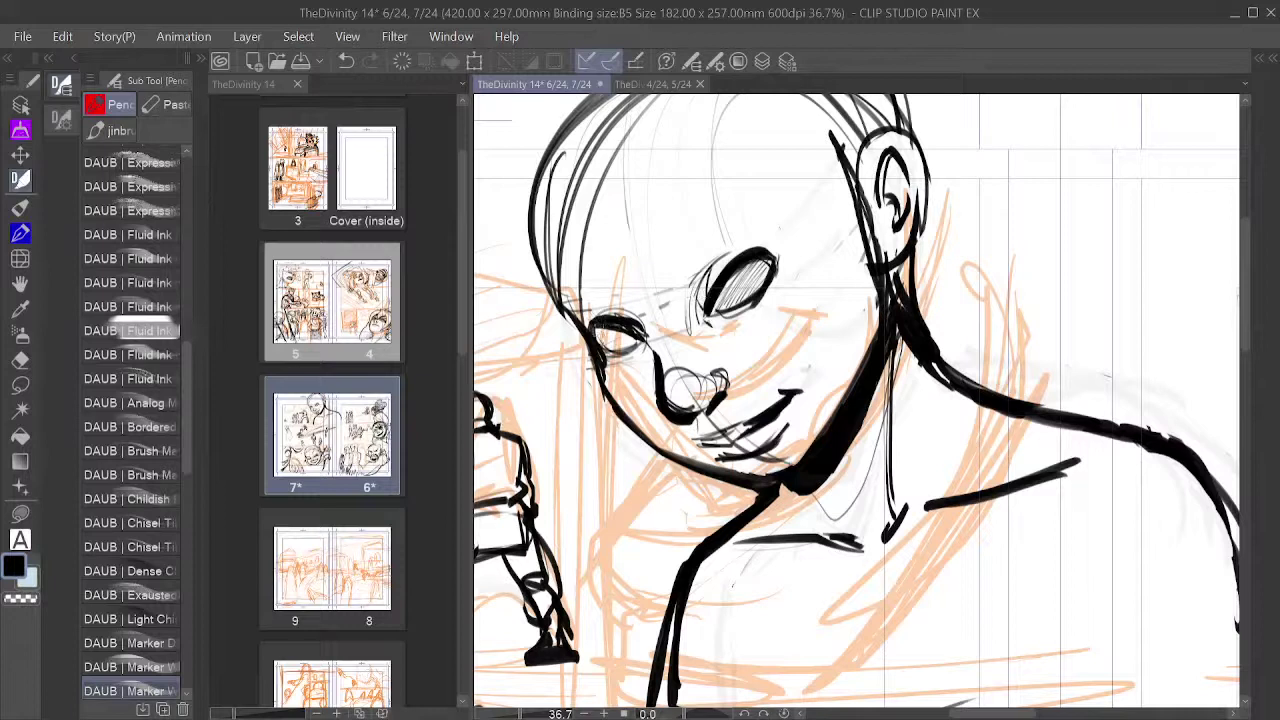
drag(609, 325, 598, 342)
drag(619, 325, 605, 351)
mouse_move(631, 330)
mouse_down()
mouse_move(612, 362)
mouse_move(592, 340)
mouse_up()
mouse_move(624, 328)
mouse_down()
mouse_move(600, 348)
mouse_move(624, 348)
mouse_up()
mouse_move(868, 350)
mouse_down()
mouse_move(825, 334)
mouse_move(778, 407)
mouse_move(824, 412)
mouse_up()
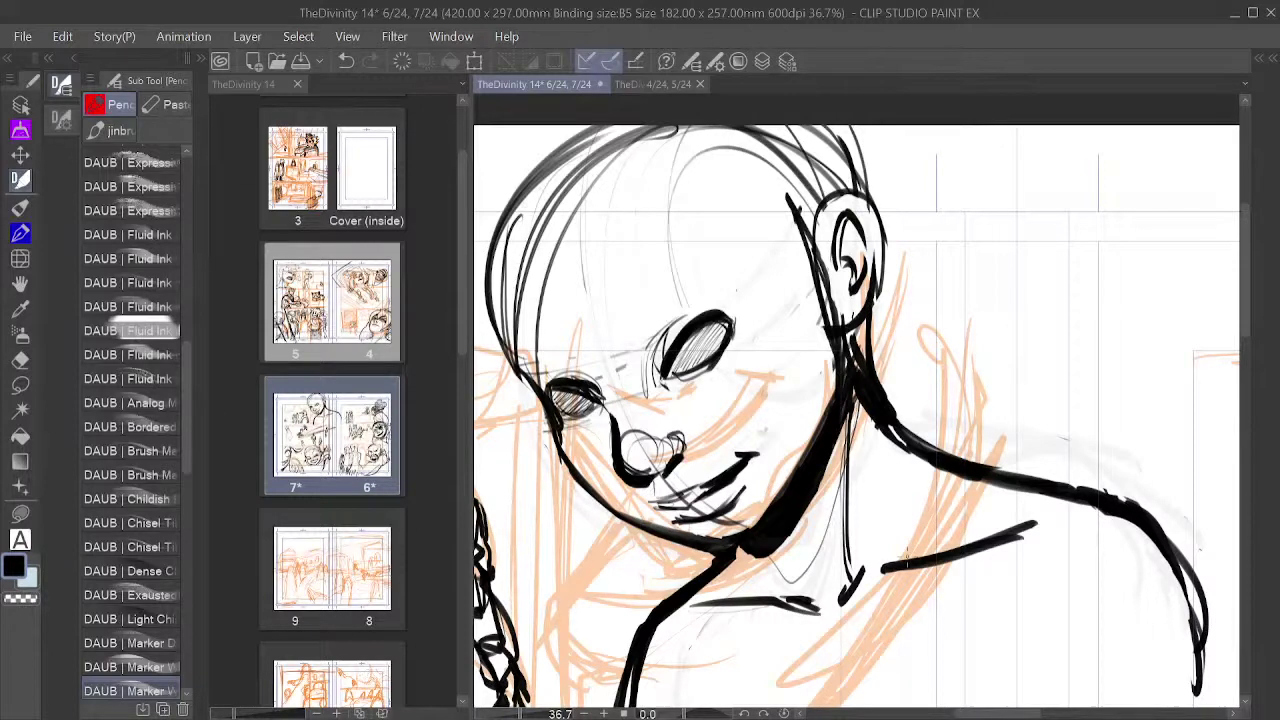
drag(951, 344, 987, 359)
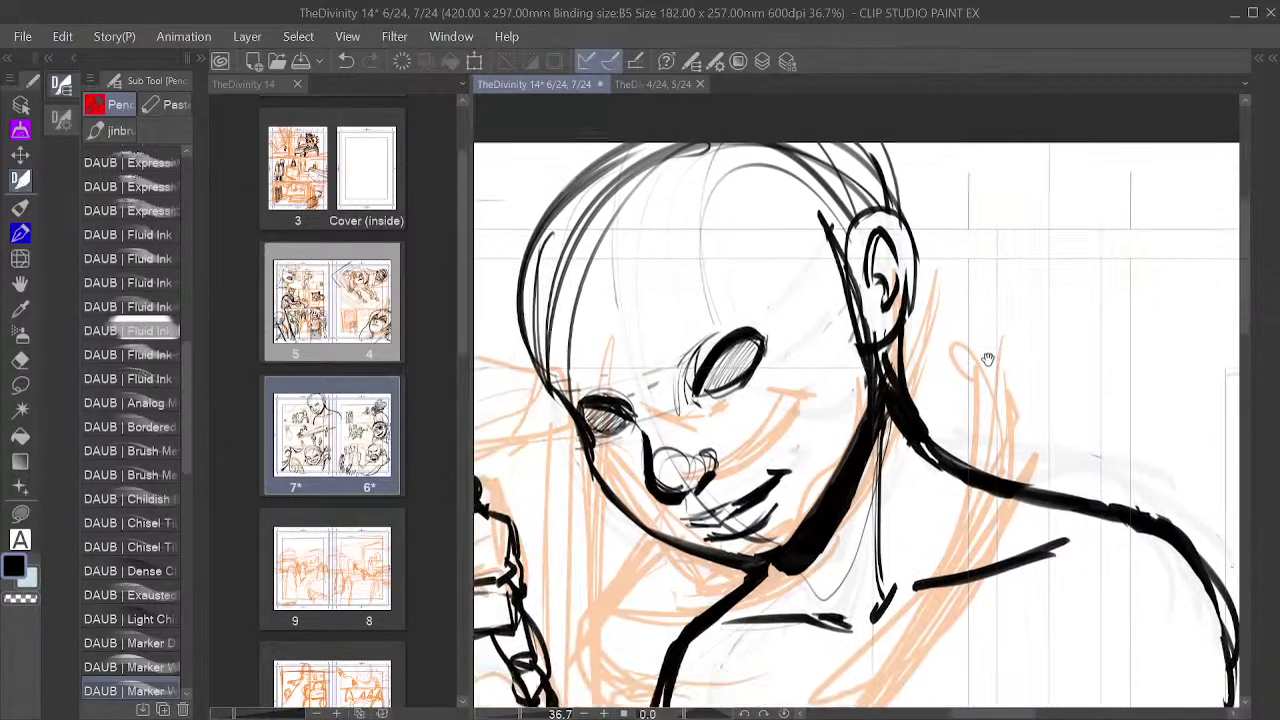
scroll(975, 358, down, 2)
scroll(932, 392, down, 1)
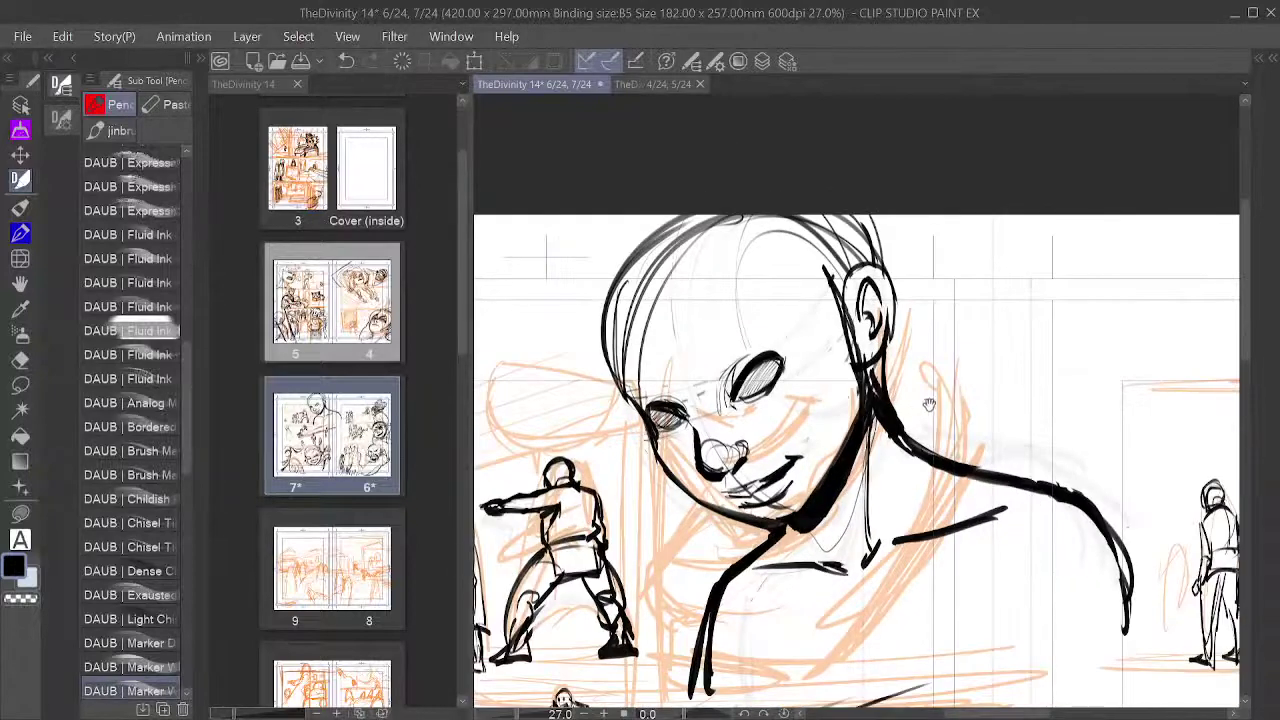
drag(929, 404, 950, 340)
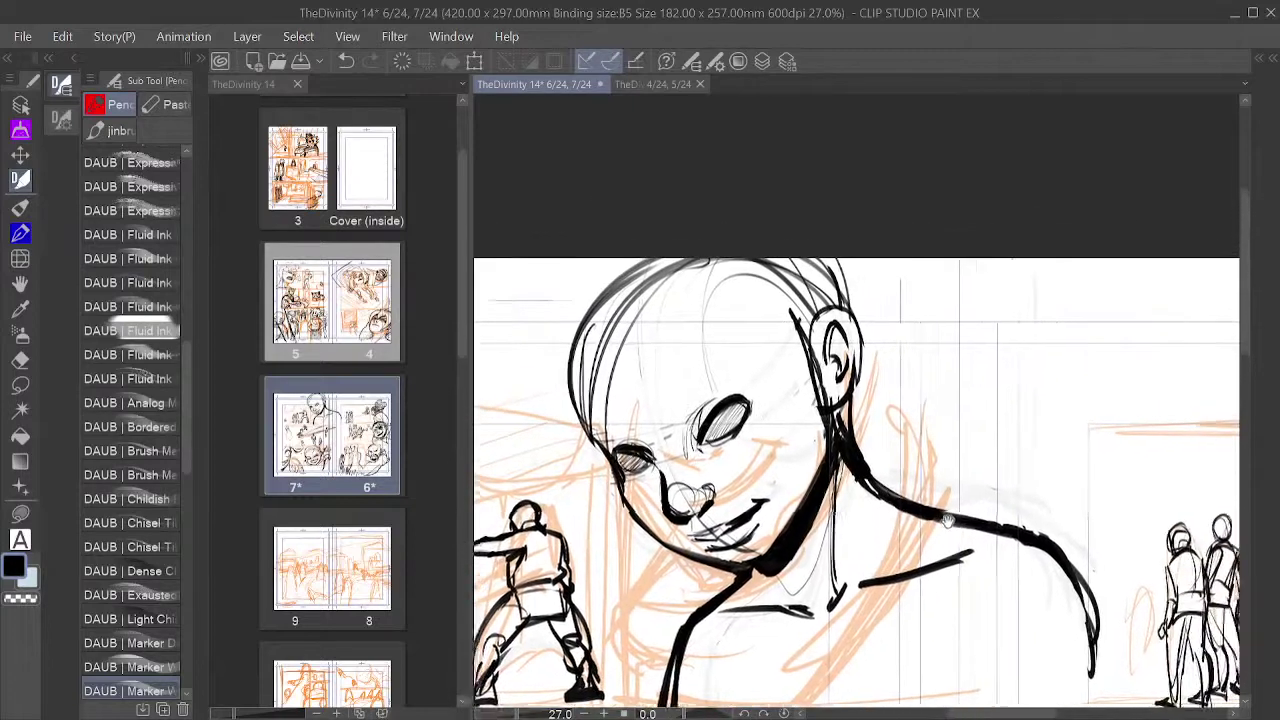
drag(948, 520, 968, 516)
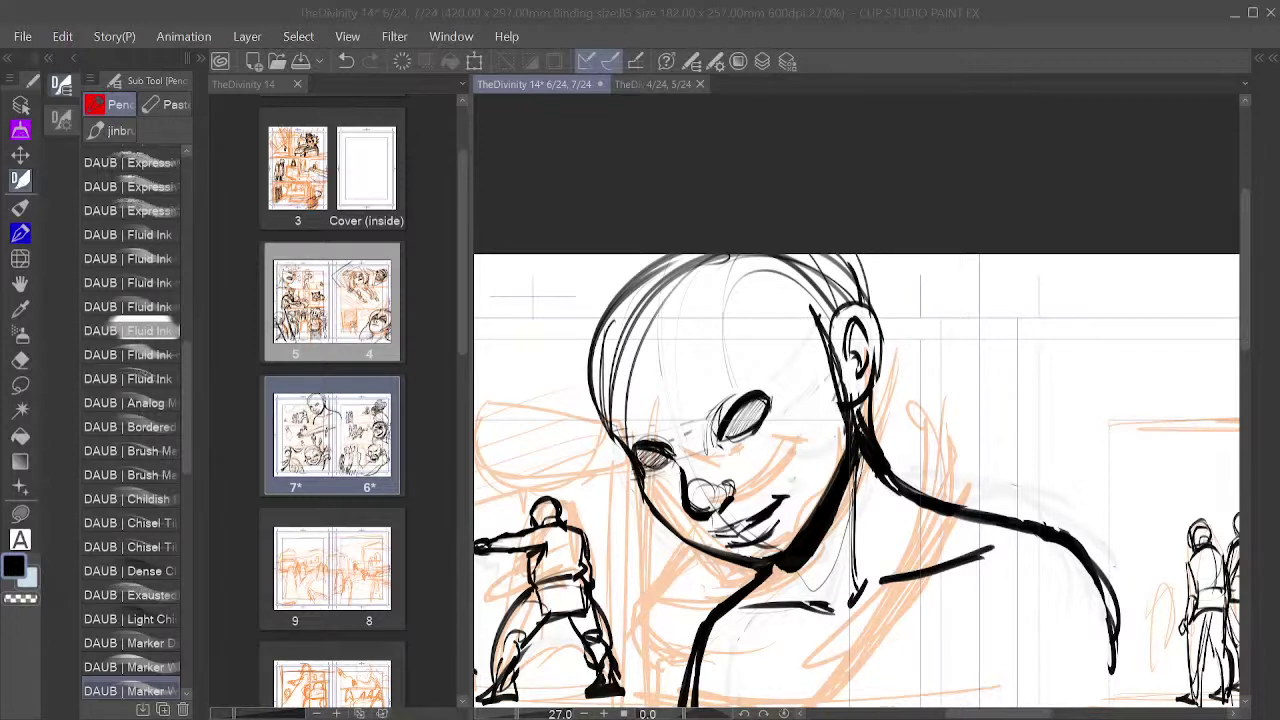
drag(854, 402, 864, 423)
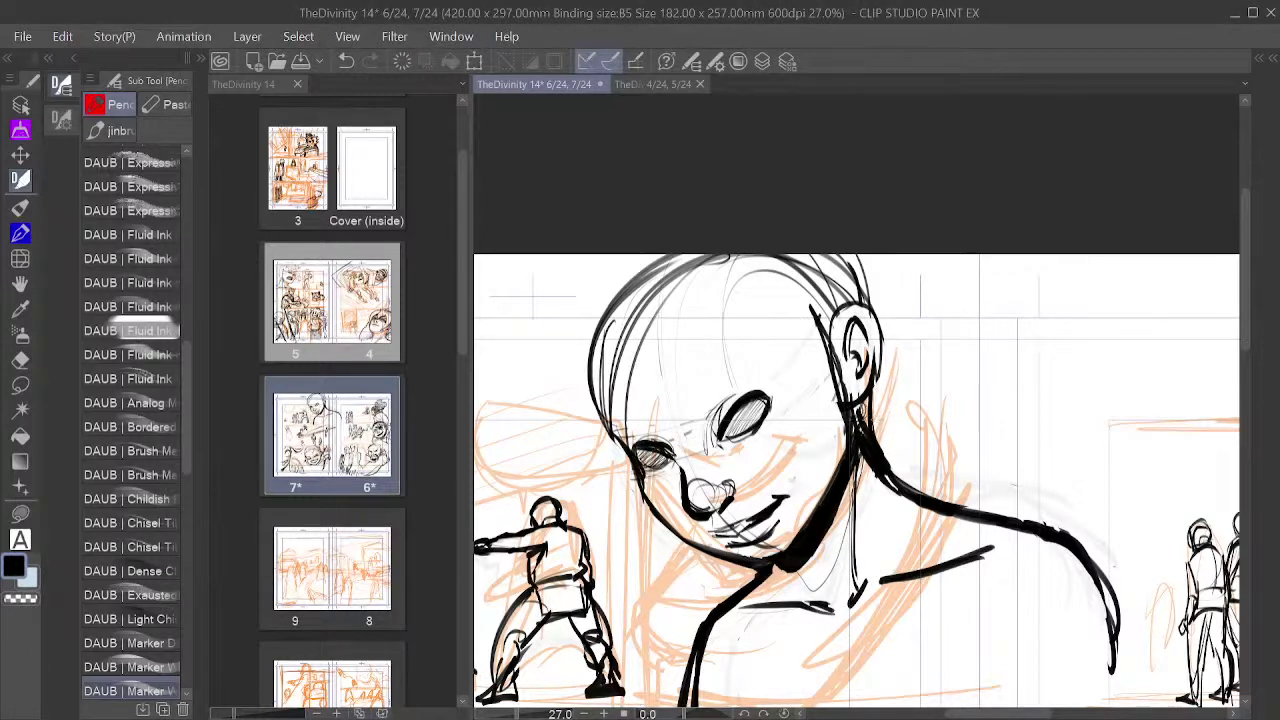
key(ctrl+z)
click(97, 137)
drag(768, 290, 745, 350)
key(ctrl+z)
mouse_move(764, 286)
mouse_down()
mouse_move(752, 345)
mouse_move(722, 386)
mouse_up()
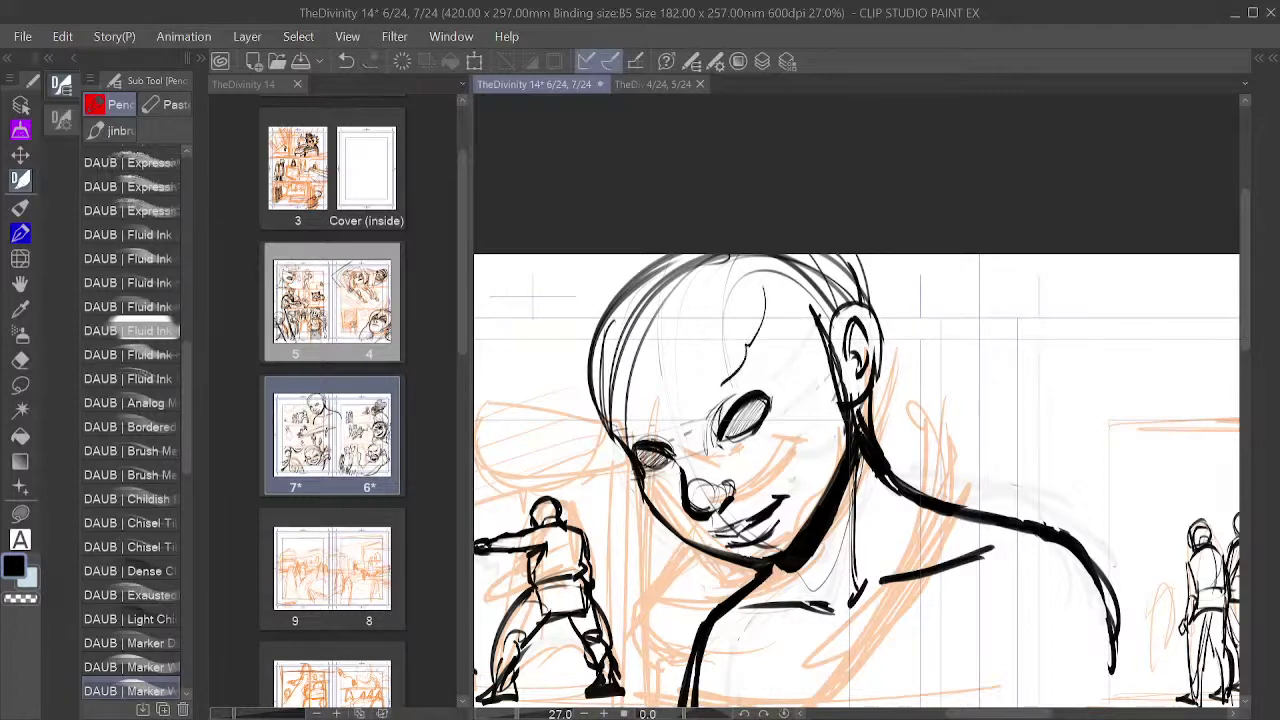
key(ctrl+z)
Step: Ink the large head's hairline with a short curve at the temple and jagged strokes down to the front of the ear
drag(766, 276, 763, 331)
mouse_move(767, 284)
mouse_down()
mouse_move(782, 308)
mouse_move(804, 308)
mouse_up()
key(ctrl+z)
key(ctrl+z)
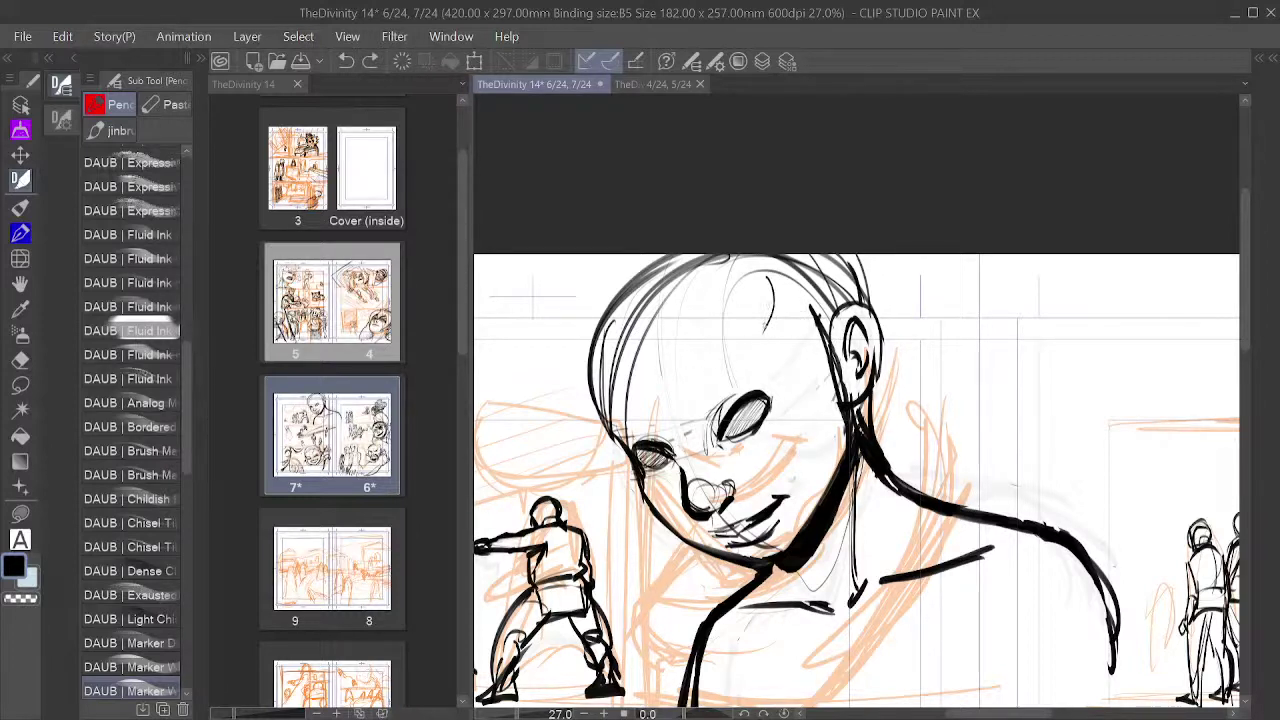
mouse_move(757, 325)
mouse_down()
mouse_move(806, 355)
mouse_move(847, 431)
mouse_move(843, 404)
mouse_move(836, 428)
mouse_up()
drag(834, 406, 840, 426)
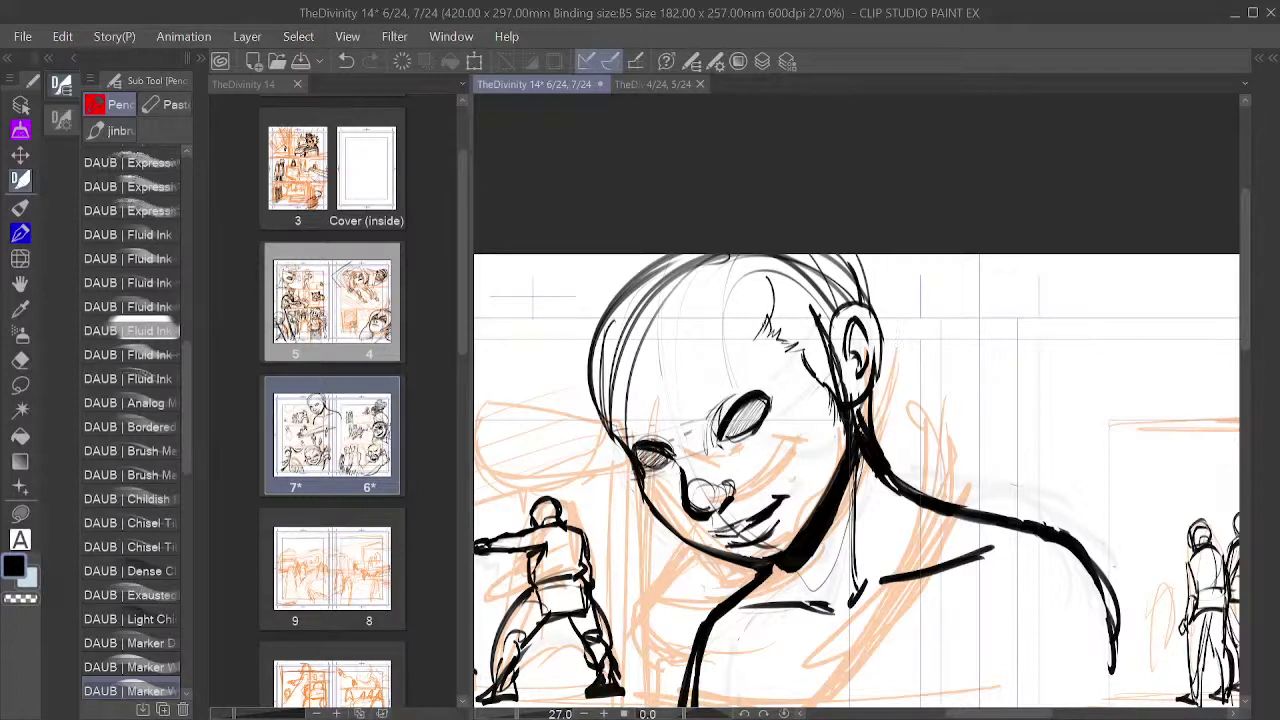
Step: Ink a jagged fringe sweeping across the large head's forehead and rounded hair locks bulging outward up to the page edge
mouse_move(763, 312)
mouse_down()
mouse_move(768, 328)
mouse_move(740, 366)
mouse_move(674, 418)
mouse_up()
key(ctrl+z)
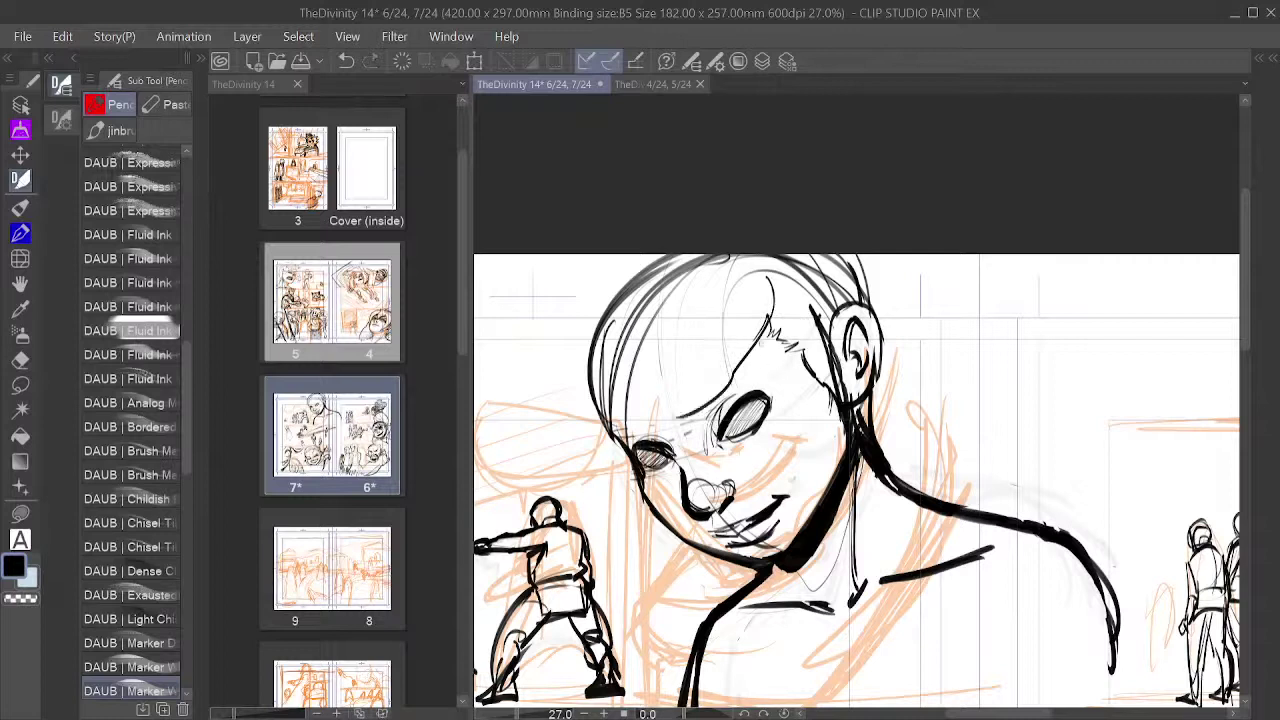
drag(771, 324, 676, 426)
key(ctrl+z)
mouse_move(698, 409)
mouse_down()
mouse_move(656, 425)
mouse_move(557, 356)
mouse_up()
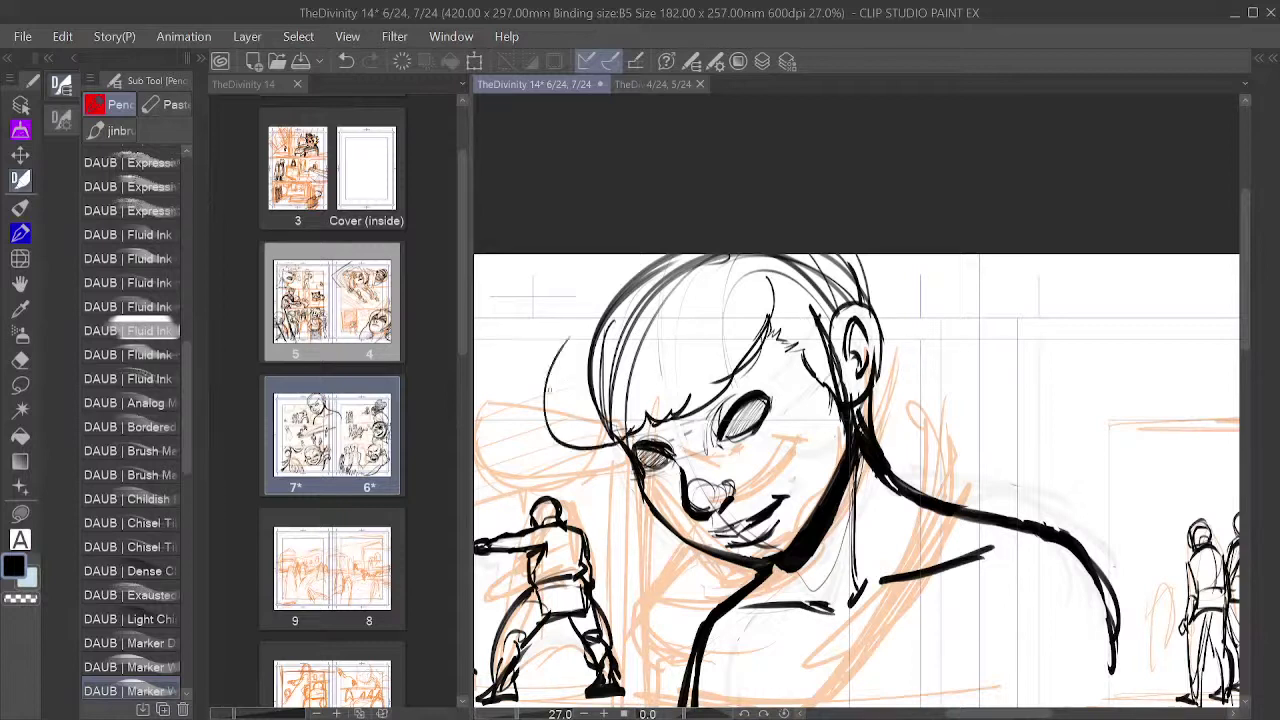
mouse_move(546, 400)
mouse_down()
mouse_move(598, 318)
mouse_move(557, 345)
mouse_move(620, 261)
mouse_up()
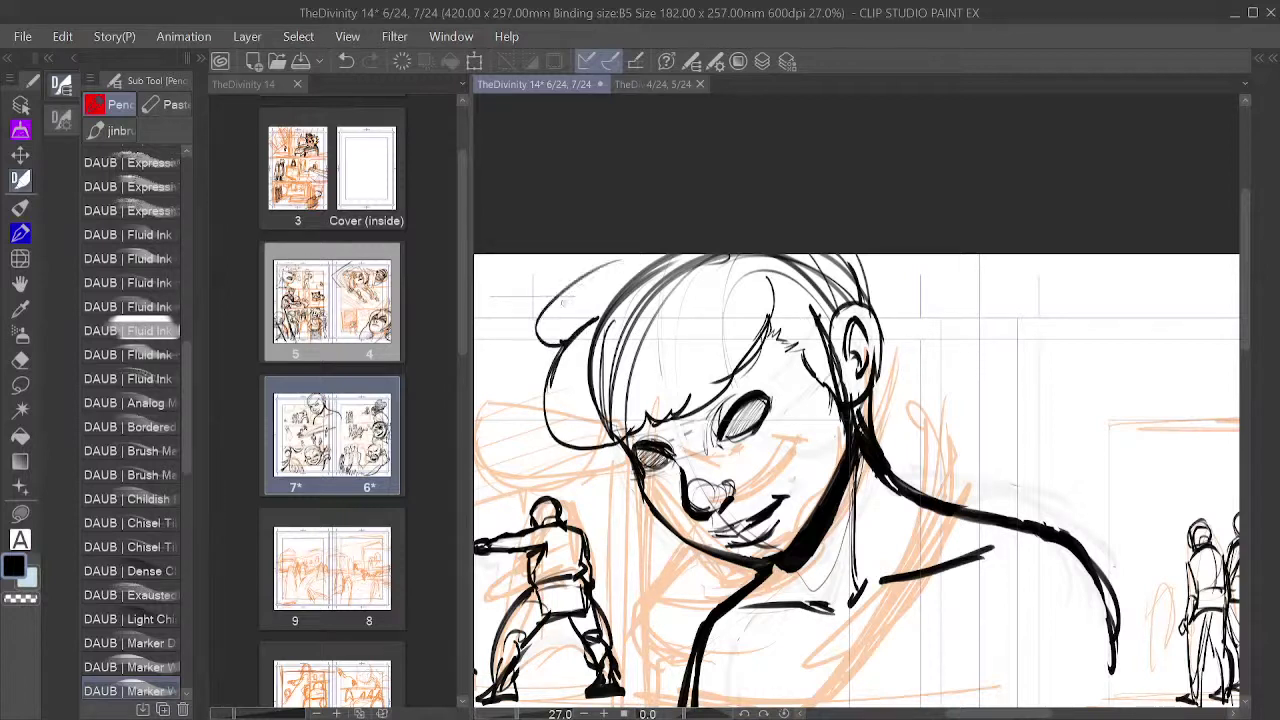
mouse_move(556, 306)
mouse_down()
mouse_move(609, 263)
mouse_move(580, 271)
mouse_up()
Step: Ink the loose hair outline falling beside the large head's cheek and behind the ear down to the neck and shoulder
drag(819, 412, 856, 333)
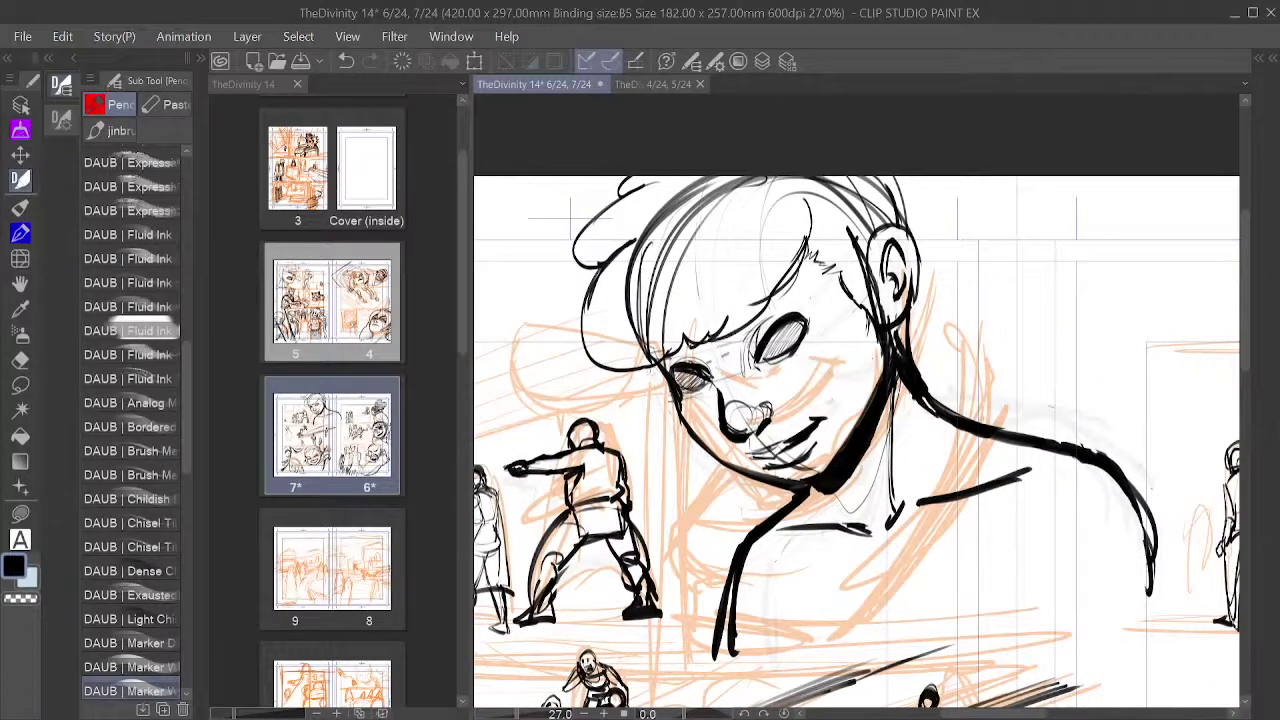
mouse_move(650, 371)
mouse_down()
mouse_move(650, 439)
mouse_move(683, 428)
mouse_move(660, 441)
mouse_up()
mouse_move(690, 436)
mouse_down()
mouse_move(669, 536)
mouse_move(726, 507)
mouse_move(711, 507)
mouse_move(701, 563)
mouse_move(738, 567)
mouse_up()
key(ctrl+z)
key(ctrl+z)
mouse_move(652, 362)
mouse_down()
mouse_move(636, 392)
mouse_move(703, 462)
mouse_move(680, 494)
mouse_move(720, 540)
mouse_move(740, 538)
mouse_up()
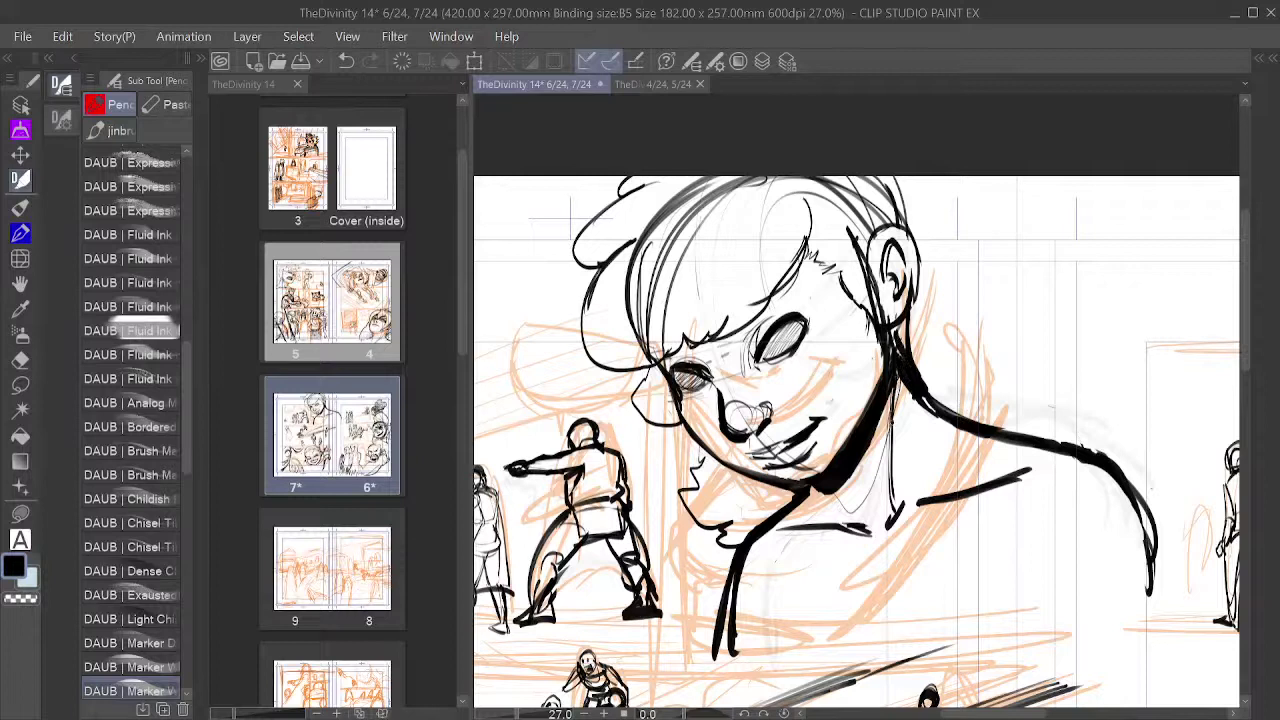
mouse_move(891, 425)
mouse_down()
mouse_move(902, 494)
mouse_move(952, 446)
mouse_move(946, 392)
mouse_move(968, 326)
mouse_move(944, 286)
mouse_move(940, 176)
mouse_up()
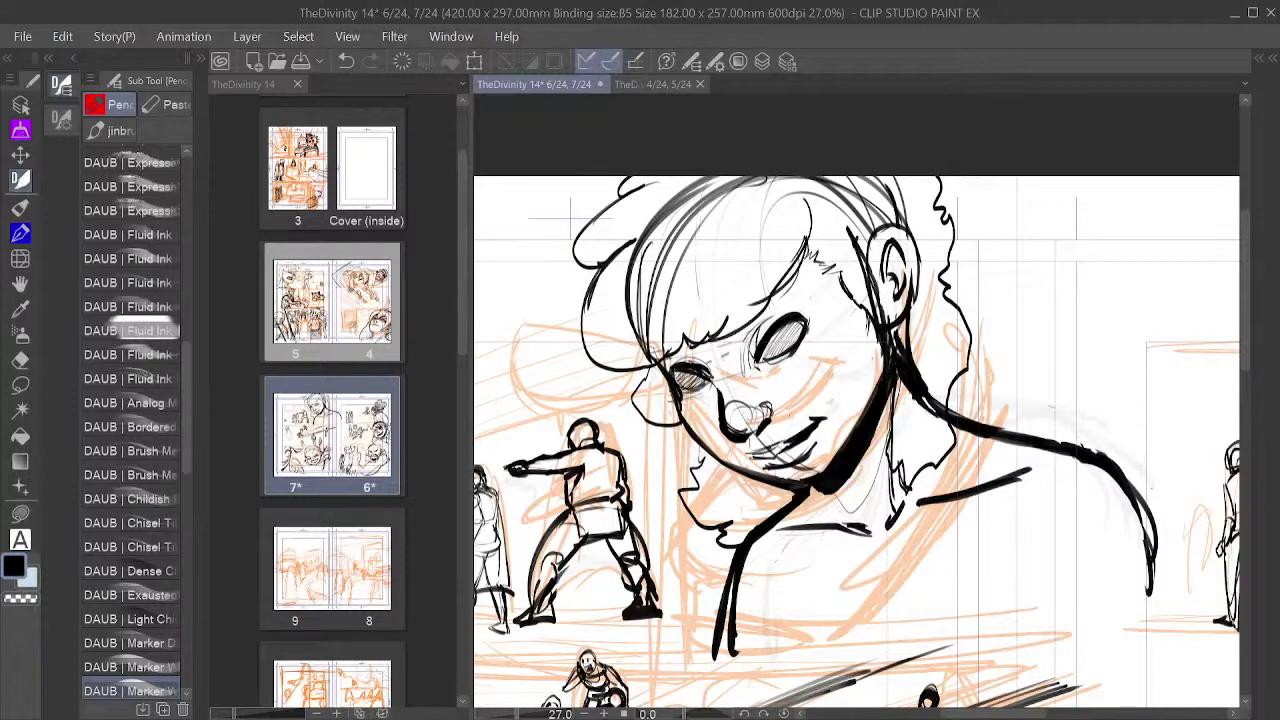
Step: Clear a small round earring spot at the large head's earlobe and ink long strokes down the neck behind the jaw
mouse_move(893, 335)
mouse_down()
mouse_move(899, 348)
mouse_move(907, 337)
mouse_move(899, 346)
mouse_up()
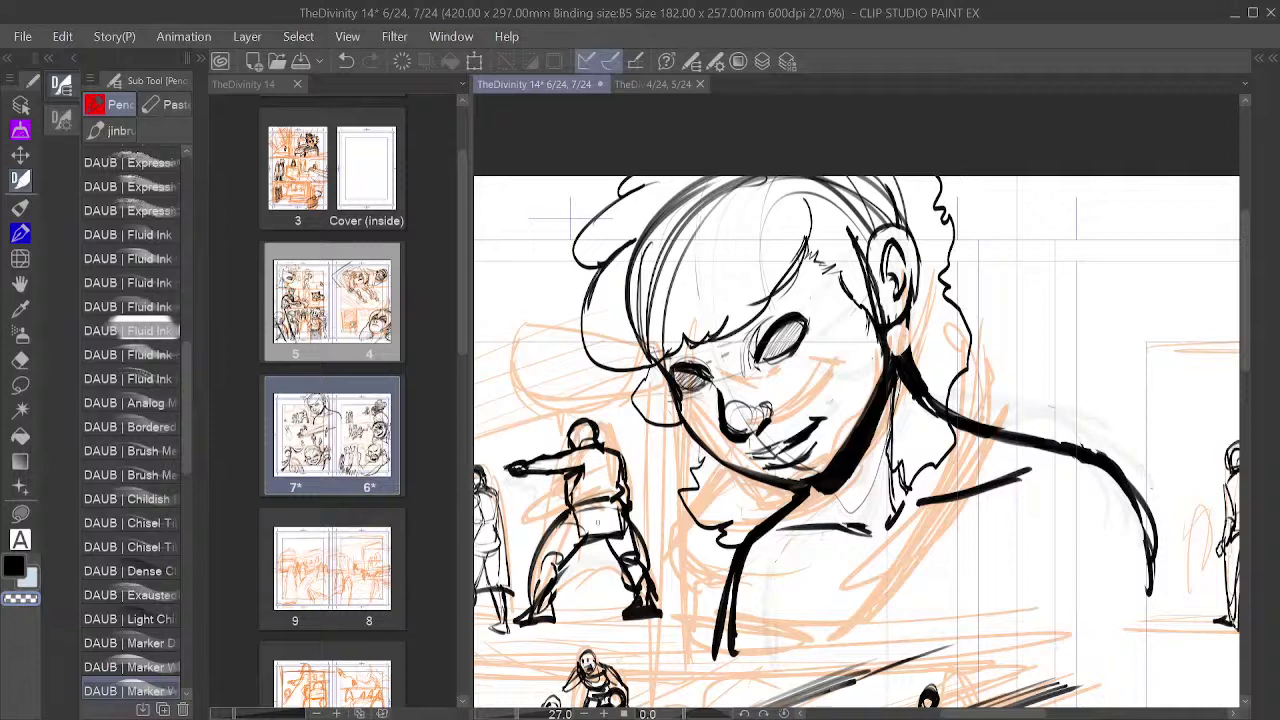
click(14, 566)
drag(898, 358, 884, 422)
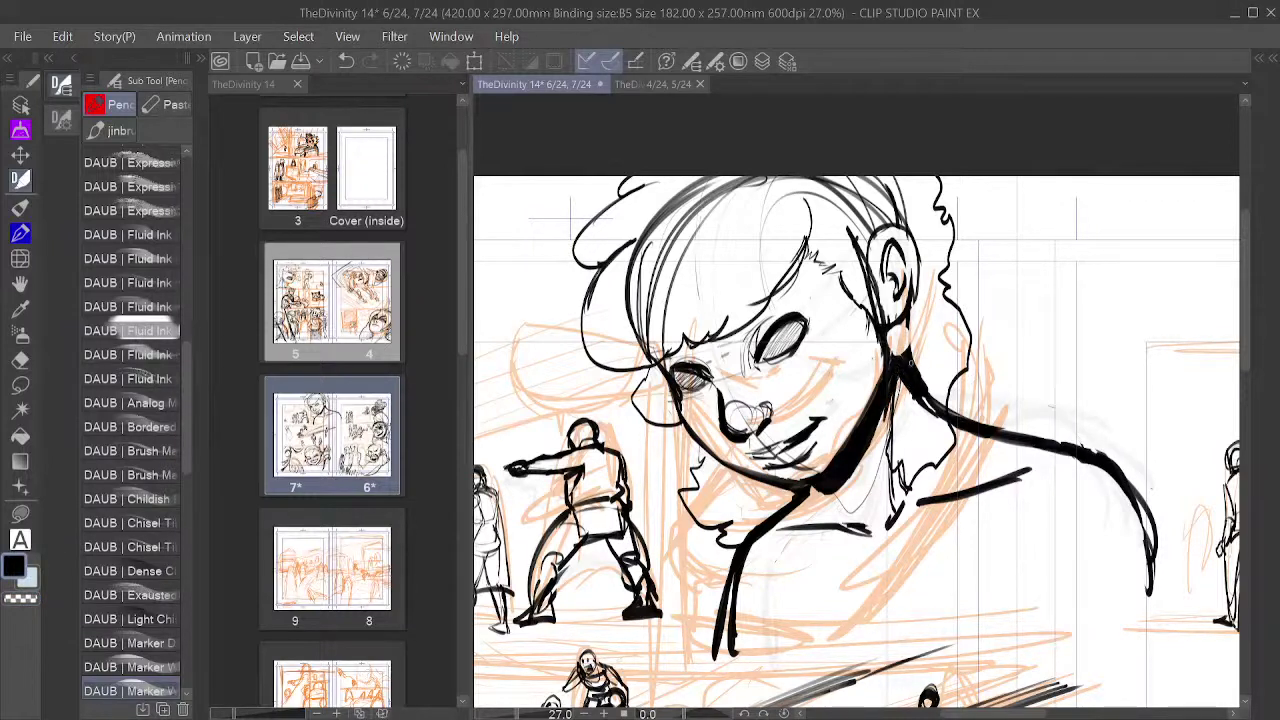
mouse_move(901, 371)
mouse_down()
mouse_move(929, 409)
mouse_move(913, 568)
mouse_up()
drag(886, 420, 912, 562)
drag(897, 470, 911, 550)
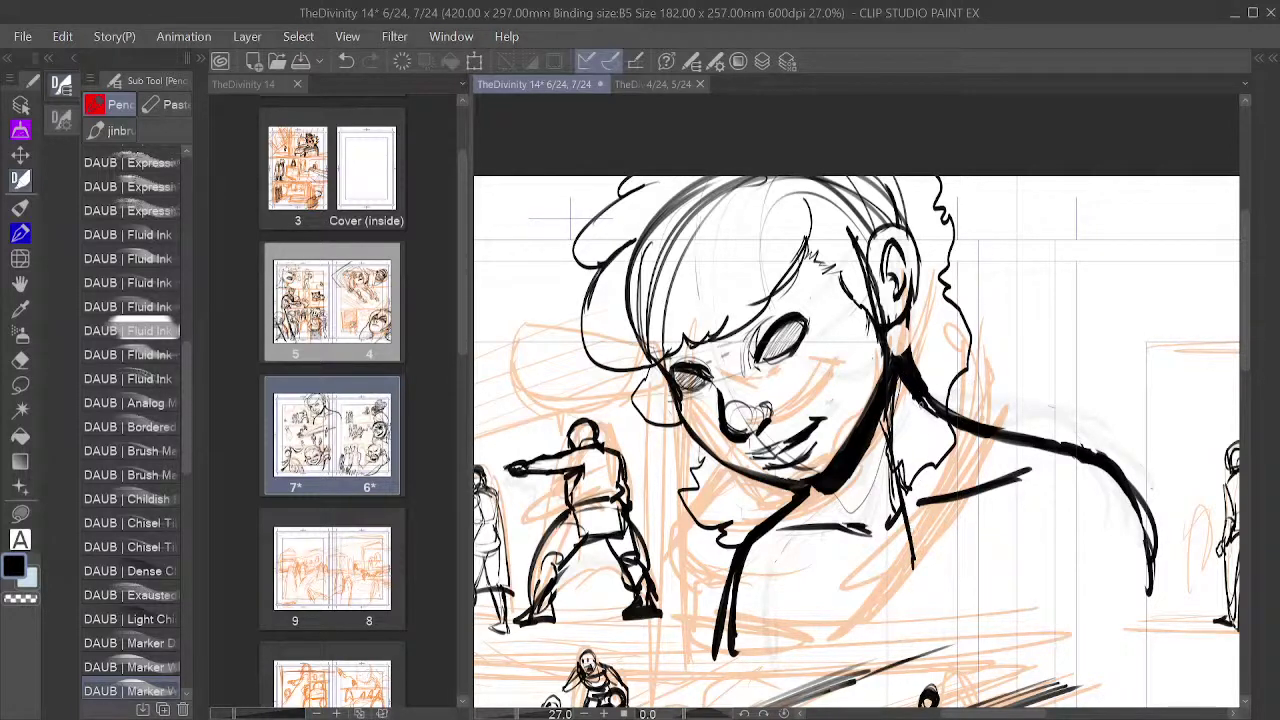
Step: Outline a narrow pointed shadow wedge on the large figure's neck, tapering from below the ear toward the collarbone
drag(926, 401, 909, 514)
drag(927, 402, 909, 520)
drag(925, 405, 908, 530)
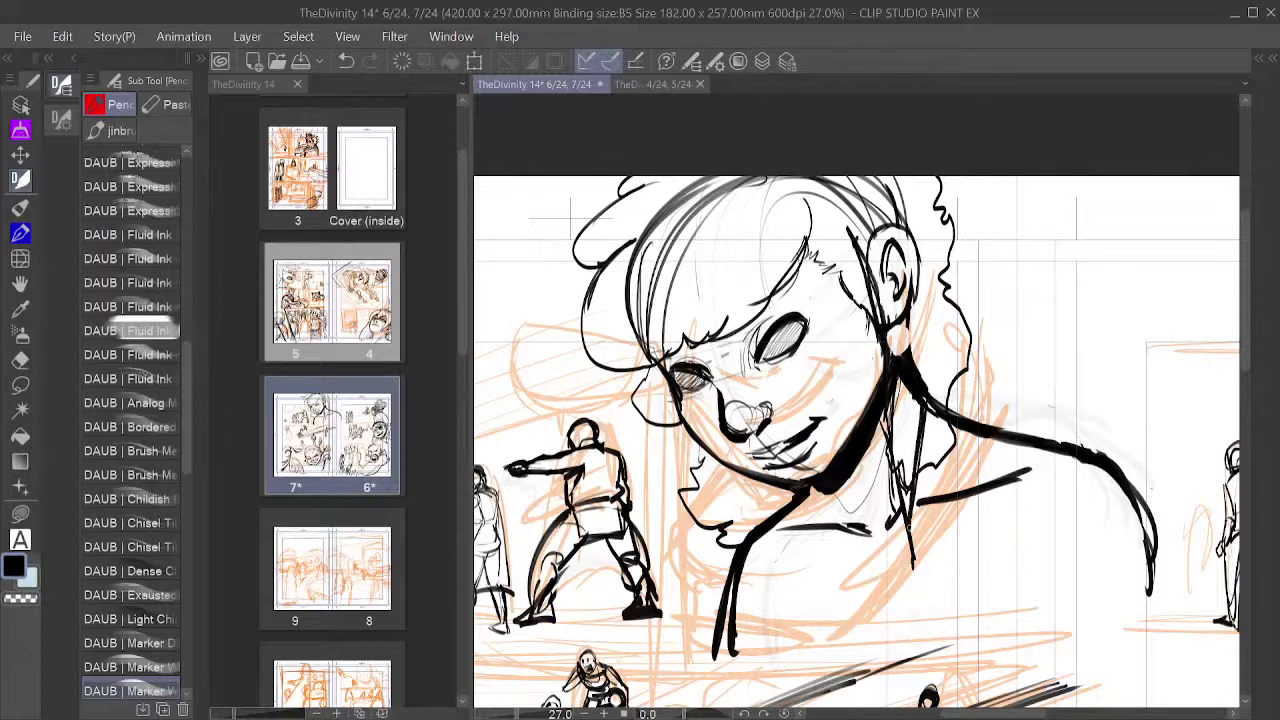
drag(886, 420, 909, 511)
drag(887, 436, 907, 516)
mouse_move(884, 412)
mouse_down()
mouse_move(906, 423)
mouse_move(902, 482)
mouse_up()
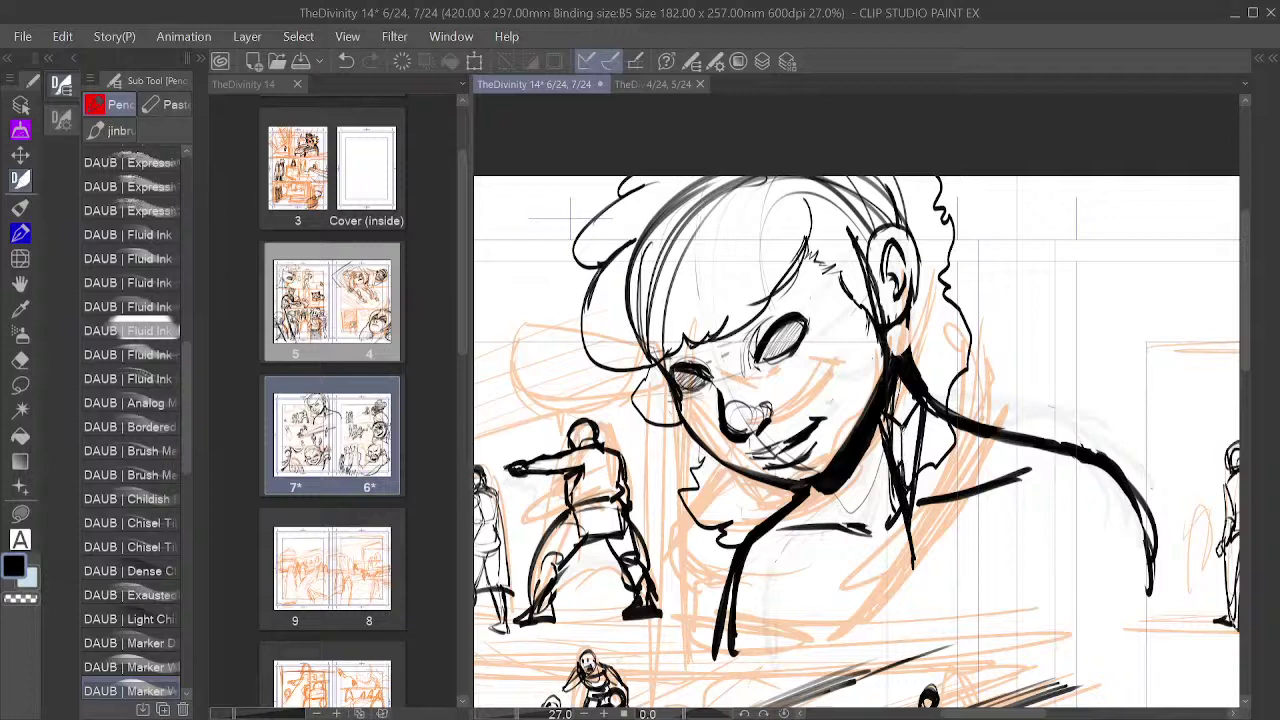
Step: Fill the neck shadow wedge with dense black strokes and trim its pointed tip with transparent colour
mouse_move(902, 427)
mouse_down()
mouse_move(908, 506)
mouse_move(907, 488)
mouse_up()
drag(885, 404, 899, 424)
mouse_move(901, 378)
mouse_down()
mouse_move(904, 426)
mouse_move(903, 410)
mouse_up()
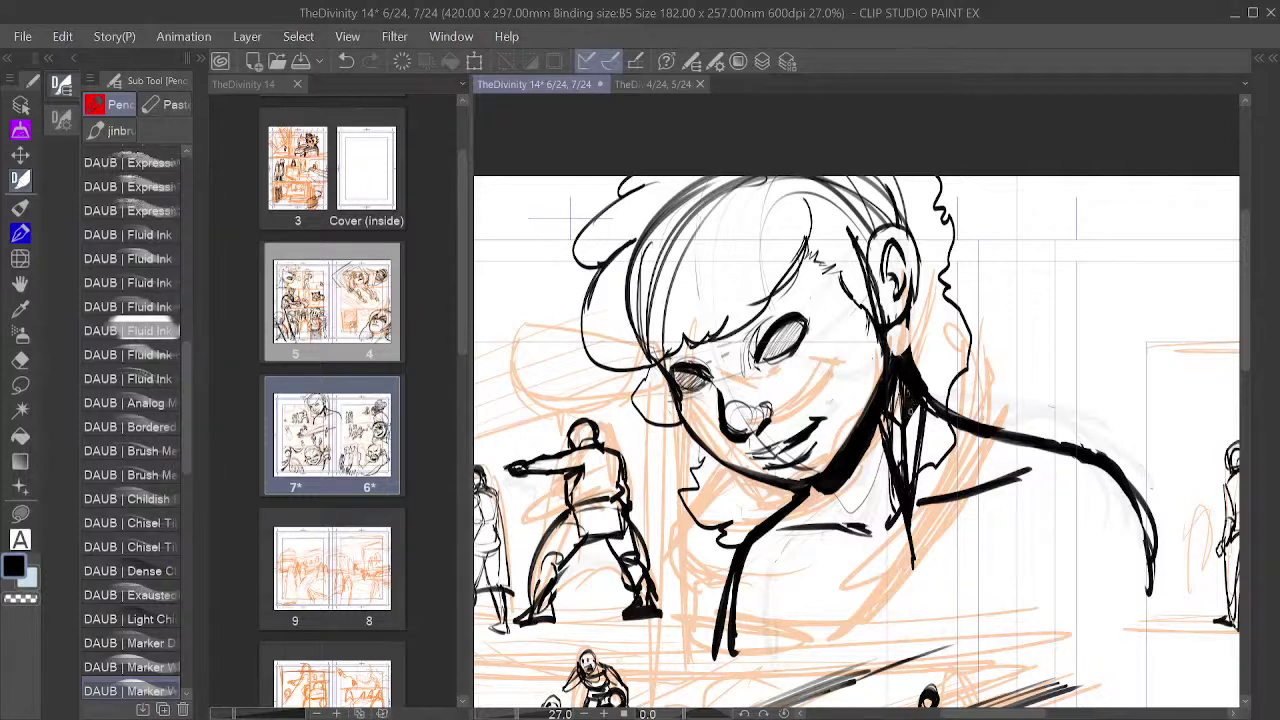
mouse_move(906, 392)
mouse_down()
mouse_move(884, 438)
mouse_move(902, 474)
mouse_up()
drag(899, 426, 896, 472)
mouse_move(891, 419)
mouse_down()
mouse_move(899, 437)
mouse_move(908, 427)
mouse_move(908, 471)
mouse_up()
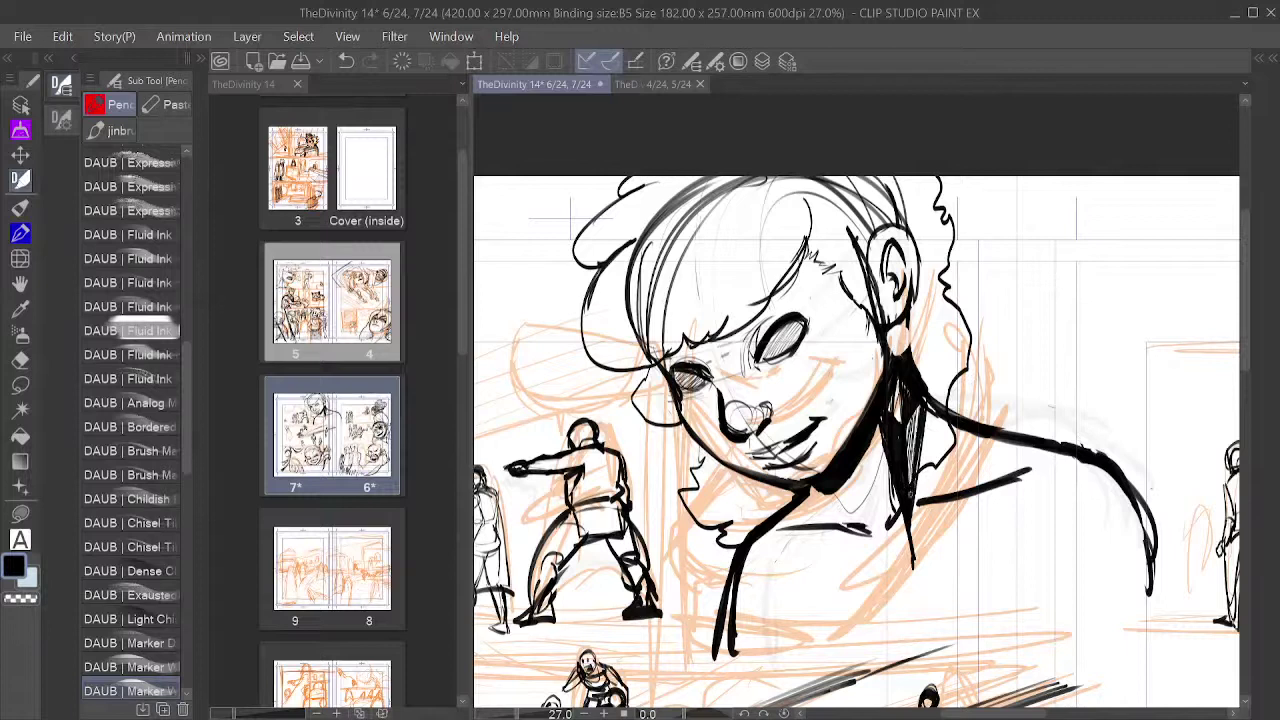
click(27, 599)
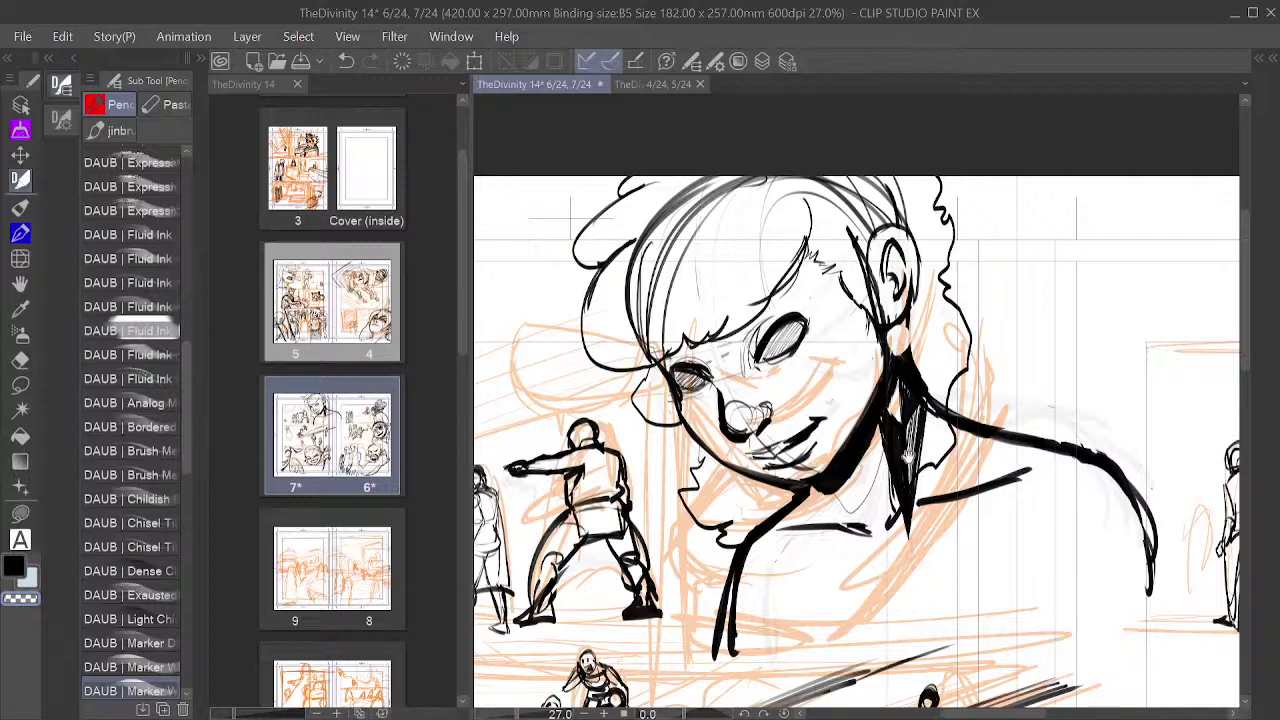
scroll(930, 445, down, 3)
scroll(985, 446, up, 3)
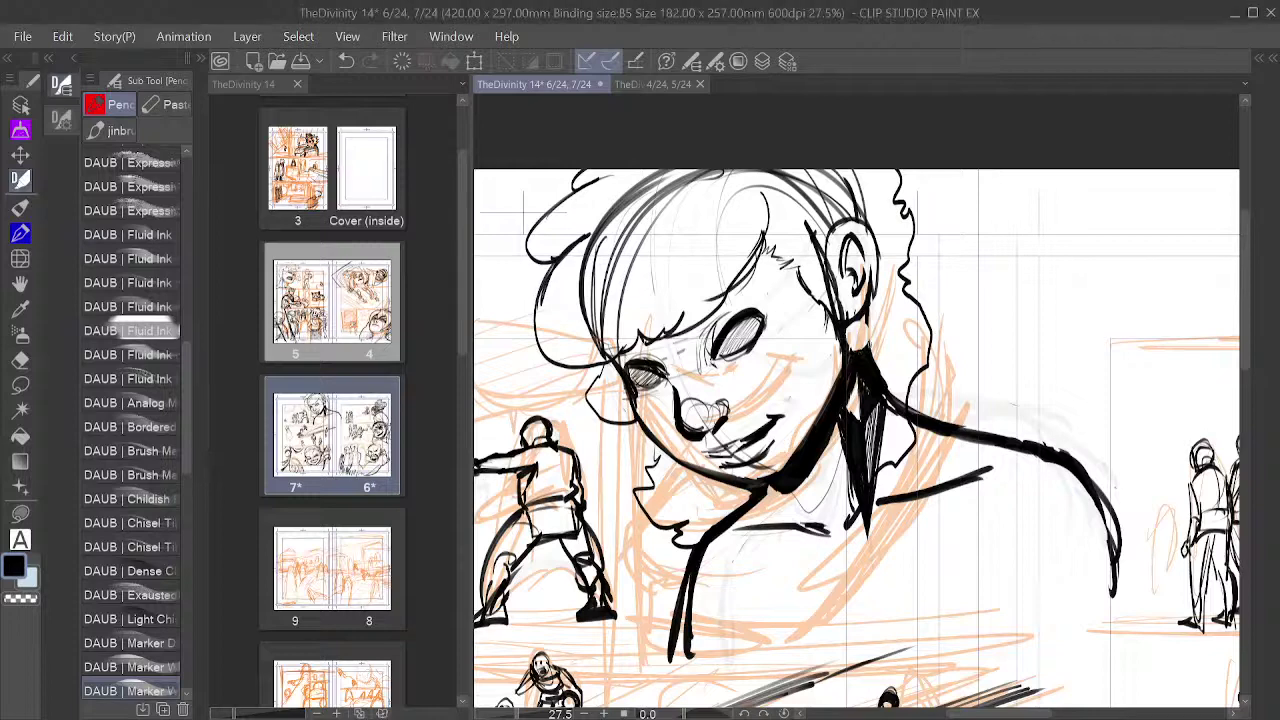
Step: Ink the round earring's outline and add short strokes under the chin for the far side of the neck and the collarbone
mouse_move(853, 321)
mouse_down()
mouse_move(849, 342)
mouse_move(872, 333)
mouse_move(850, 356)
mouse_up()
drag(696, 472, 709, 556)
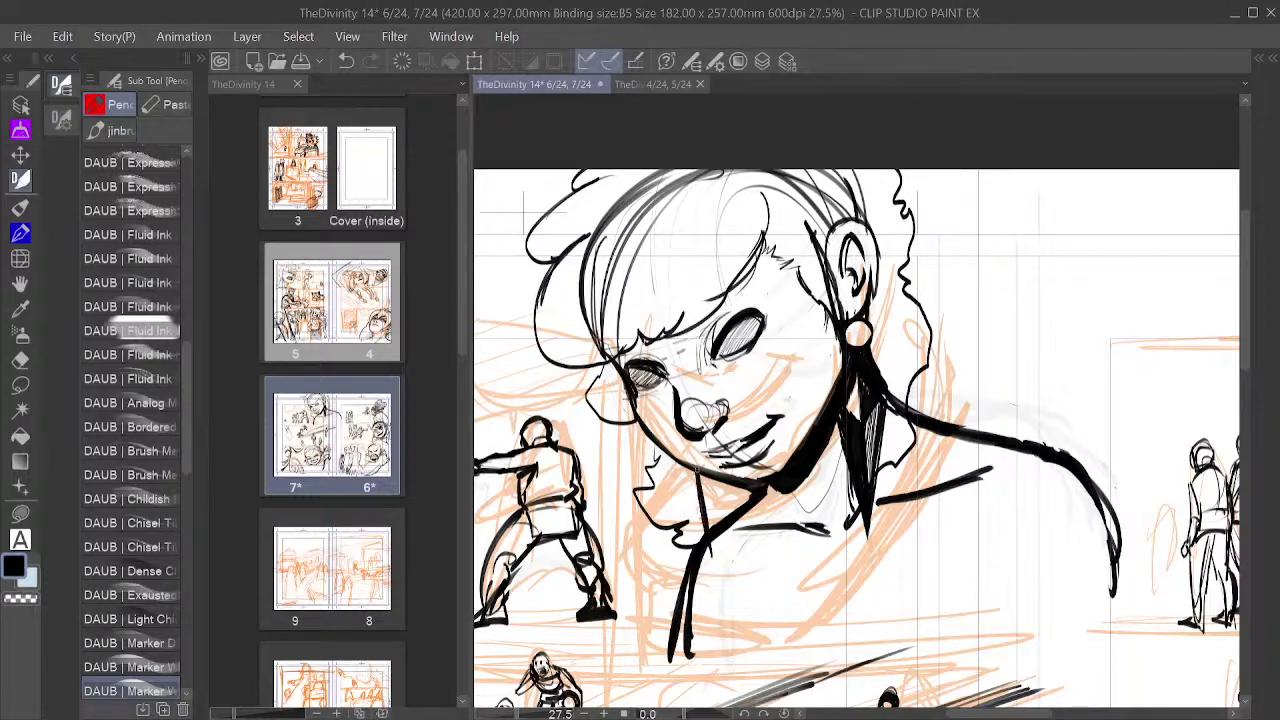
drag(714, 478, 714, 526)
drag(752, 518, 782, 508)
drag(726, 530, 782, 538)
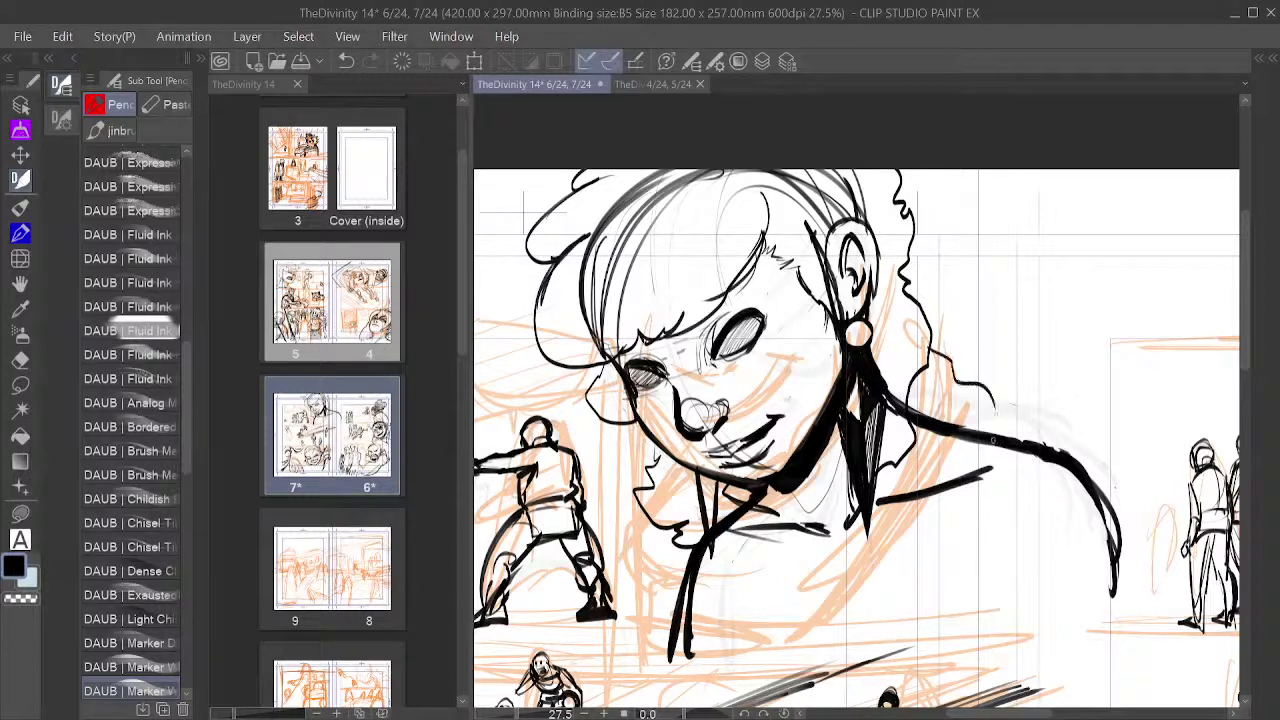
Step: Extend the wavy hair outline onto the large figure's shoulder and ink the neckline edge slanting down toward the chest
drag(930, 340, 994, 410)
drag(995, 412, 952, 478)
drag(952, 488, 878, 582)
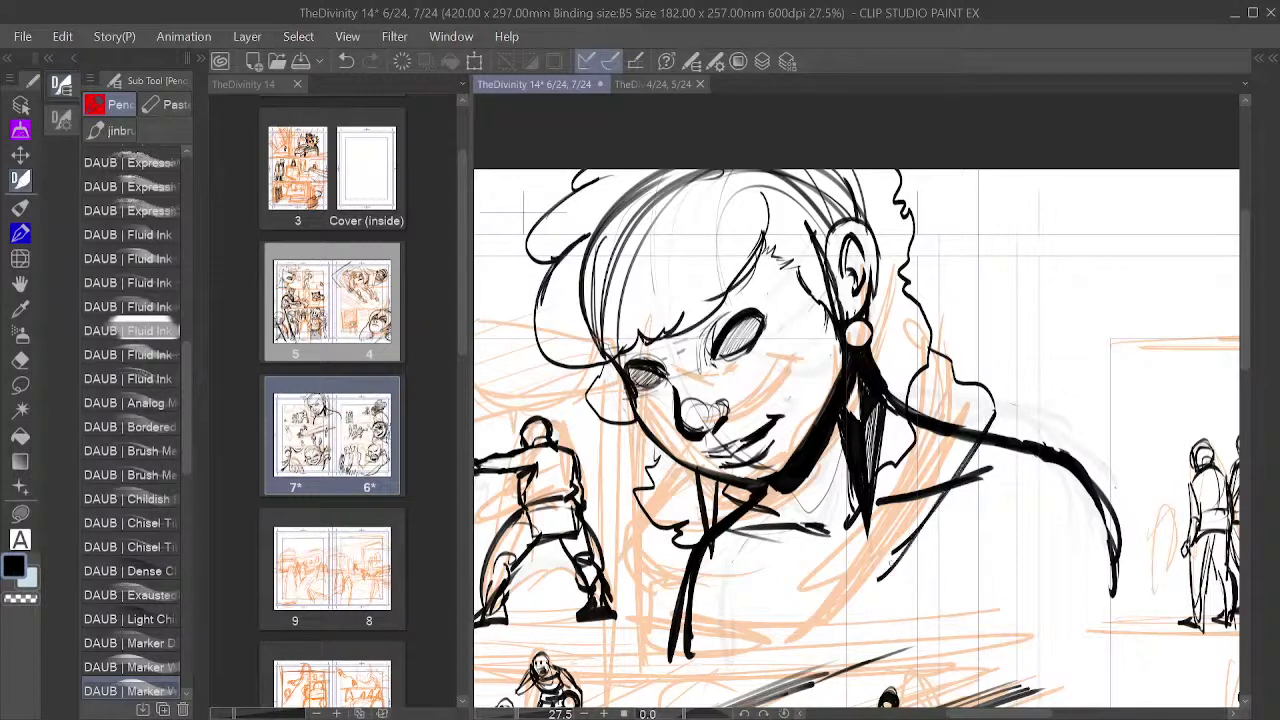
drag(945, 495, 931, 511)
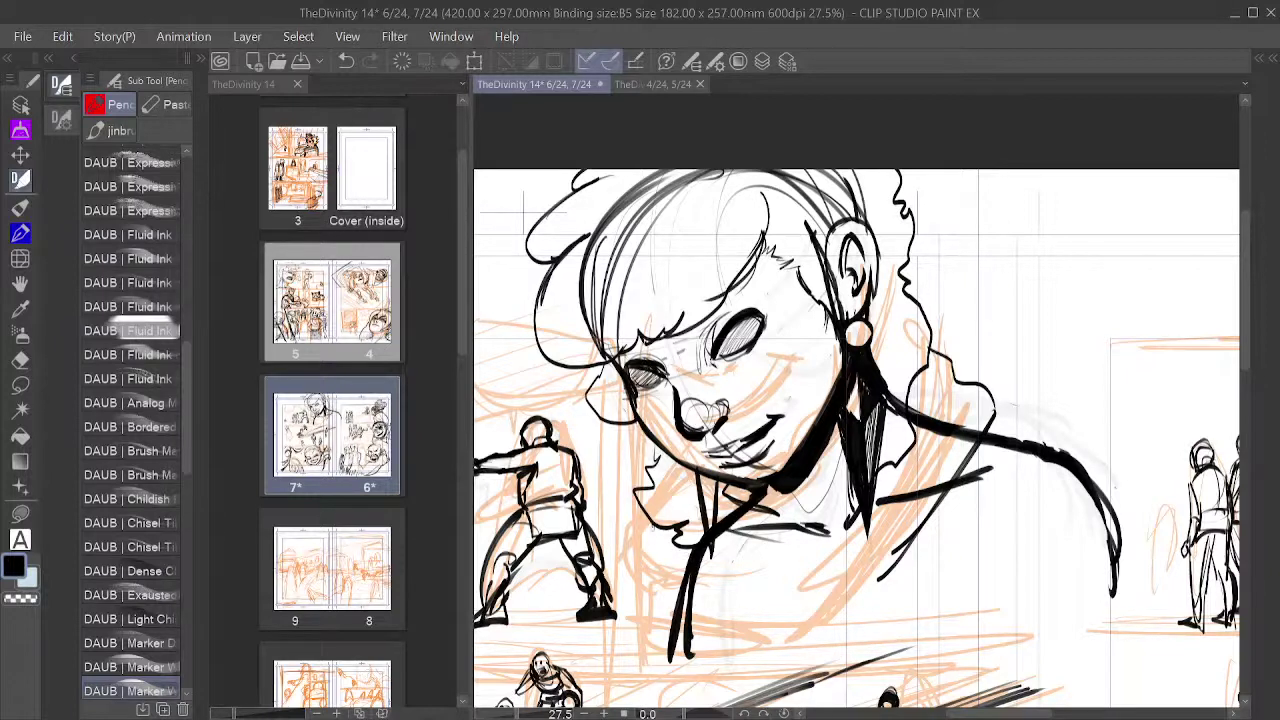
Step: Ink the hair ends at the far shoulder and a curved neckline sweeping across the chest, thickening its rising side
mouse_move(648, 520)
mouse_down()
mouse_move(674, 566)
mouse_move(648, 520)
mouse_up()
drag(660, 538, 672, 600)
mouse_move(692, 608)
mouse_down()
mouse_move(822, 618)
mouse_move(746, 616)
mouse_move(858, 599)
mouse_move(905, 548)
mouse_up()
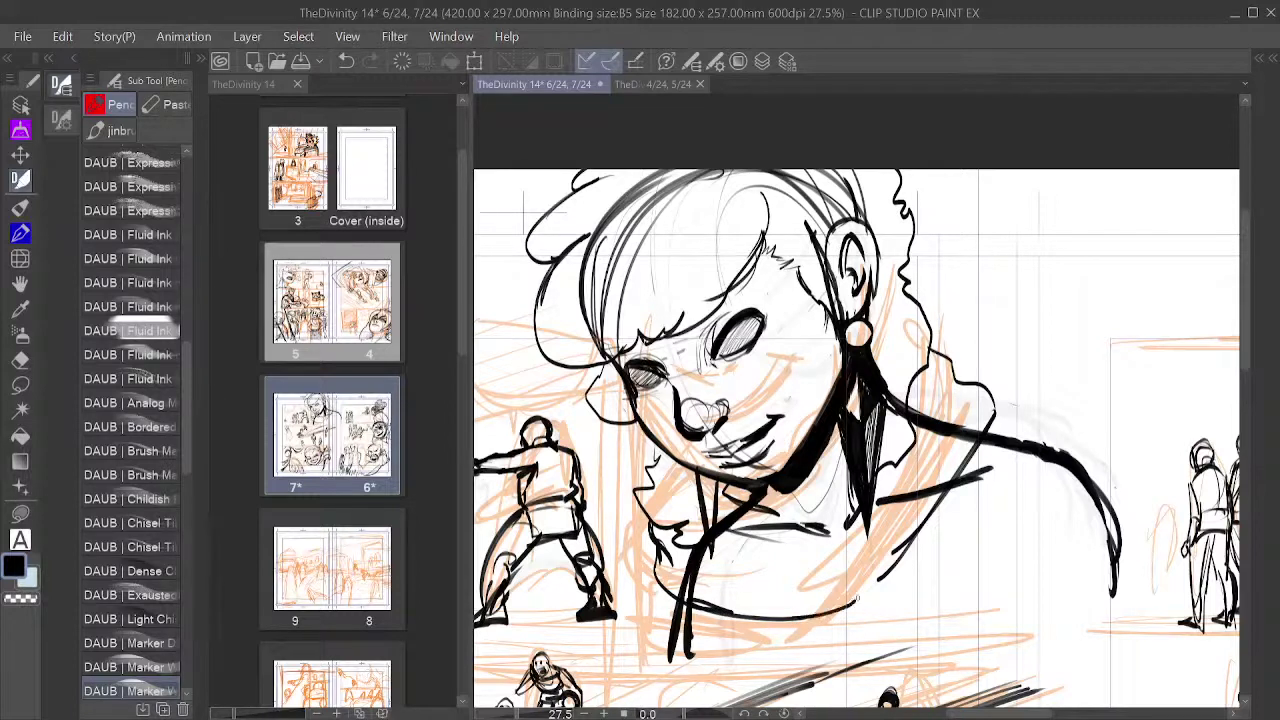
mouse_move(871, 588)
mouse_down()
mouse_move(850, 603)
mouse_move(970, 454)
mouse_up()
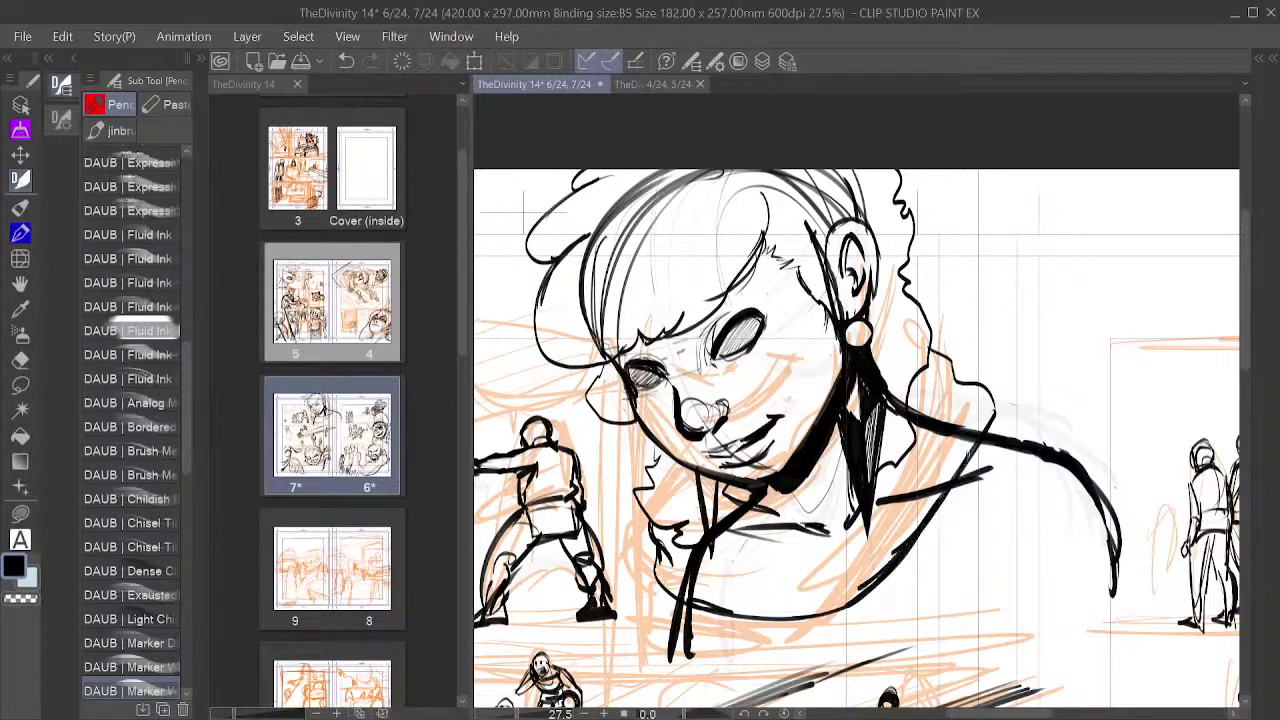
drag(824, 615, 866, 588)
Step: Ink the sleeve's lower edge, cuff and shoulder contour, plus a thick diagonal line closing the top below the armpit
mouse_move(1005, 495)
mouse_down()
mouse_move(950, 541)
mouse_move(1020, 580)
mouse_move(1146, 600)
mouse_up()
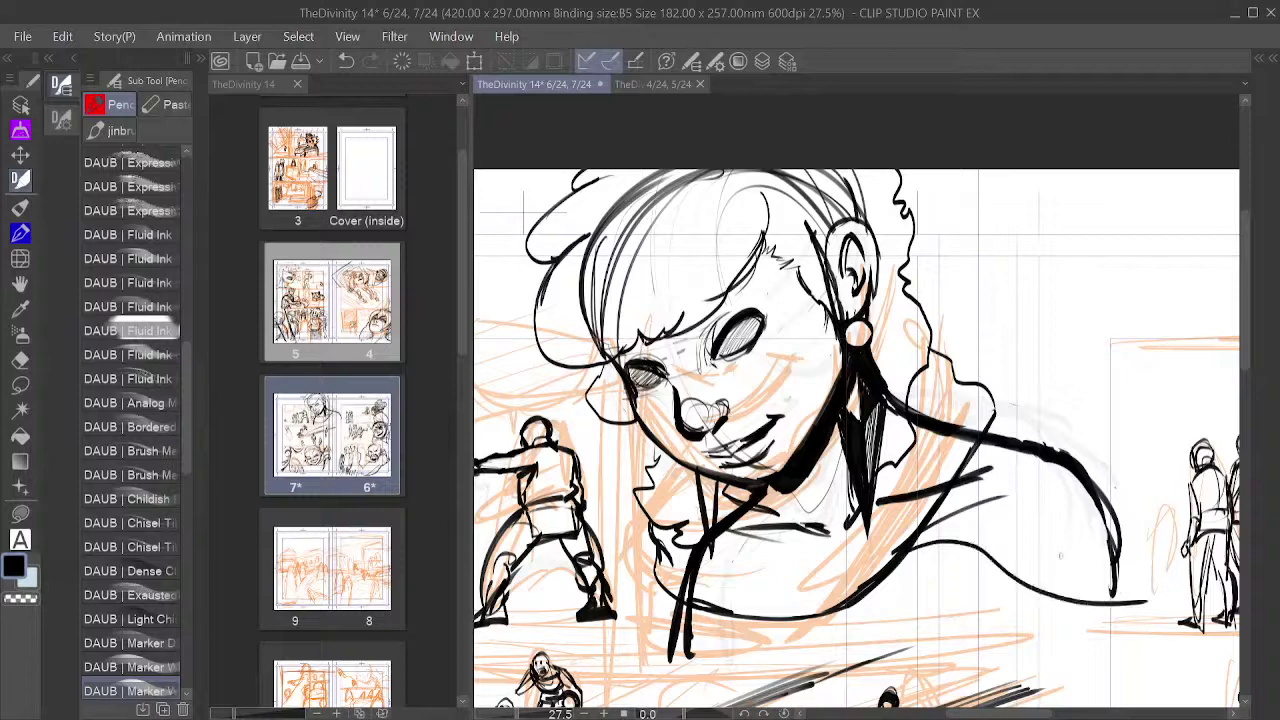
drag(1040, 550, 1134, 552)
mouse_move(1040, 443)
mouse_down()
mouse_move(1090, 468)
mouse_move(1121, 548)
mouse_up()
drag(1098, 478, 1137, 598)
drag(1134, 548, 1132, 608)
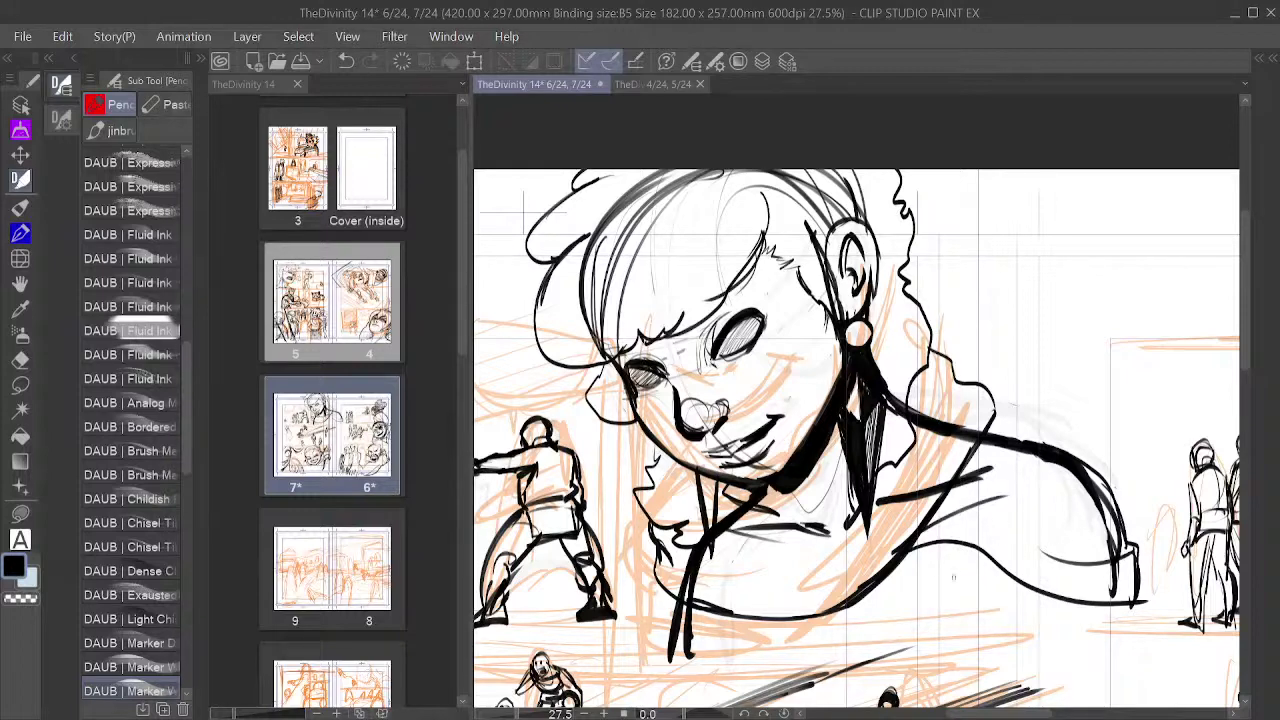
drag(984, 556, 892, 632)
drag(987, 556, 900, 632)
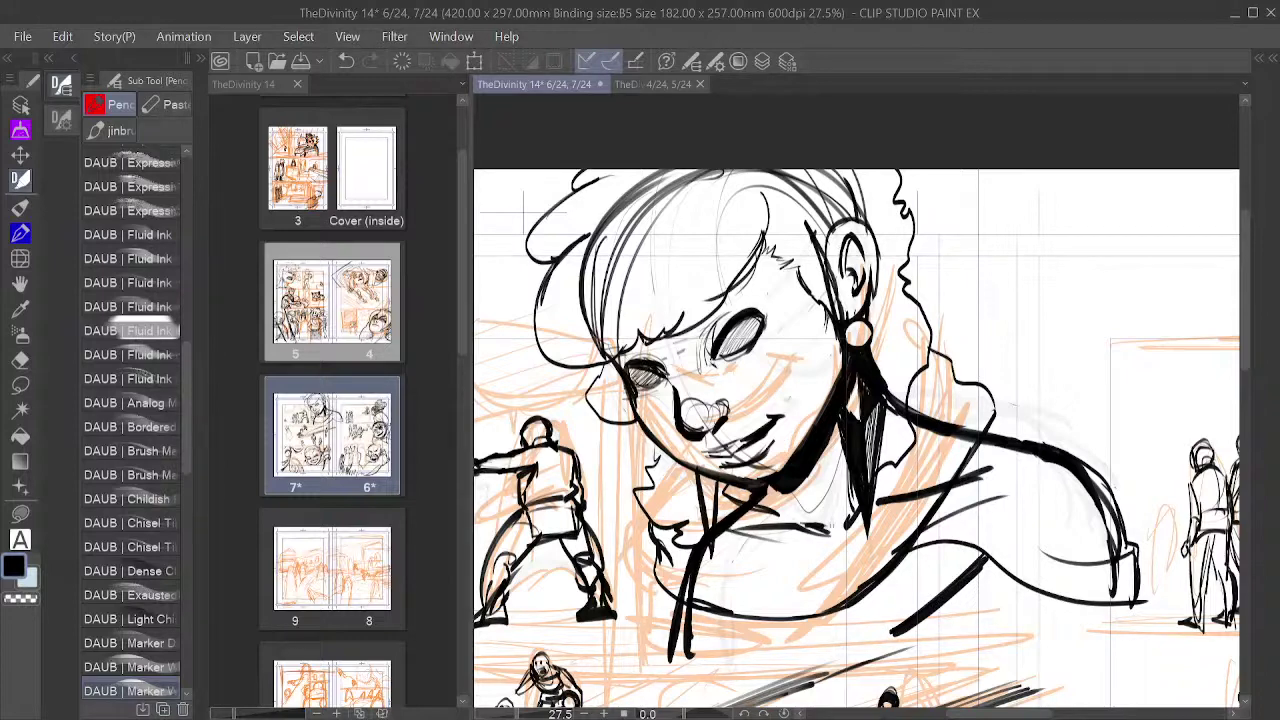
Step: Shade the large figure's top below the neckline with dense diagonal hatching from the far side across to the armpit
drag(726, 612, 688, 636)
drag(684, 628, 670, 656)
drag(690, 640, 678, 656)
drag(692, 656, 745, 616)
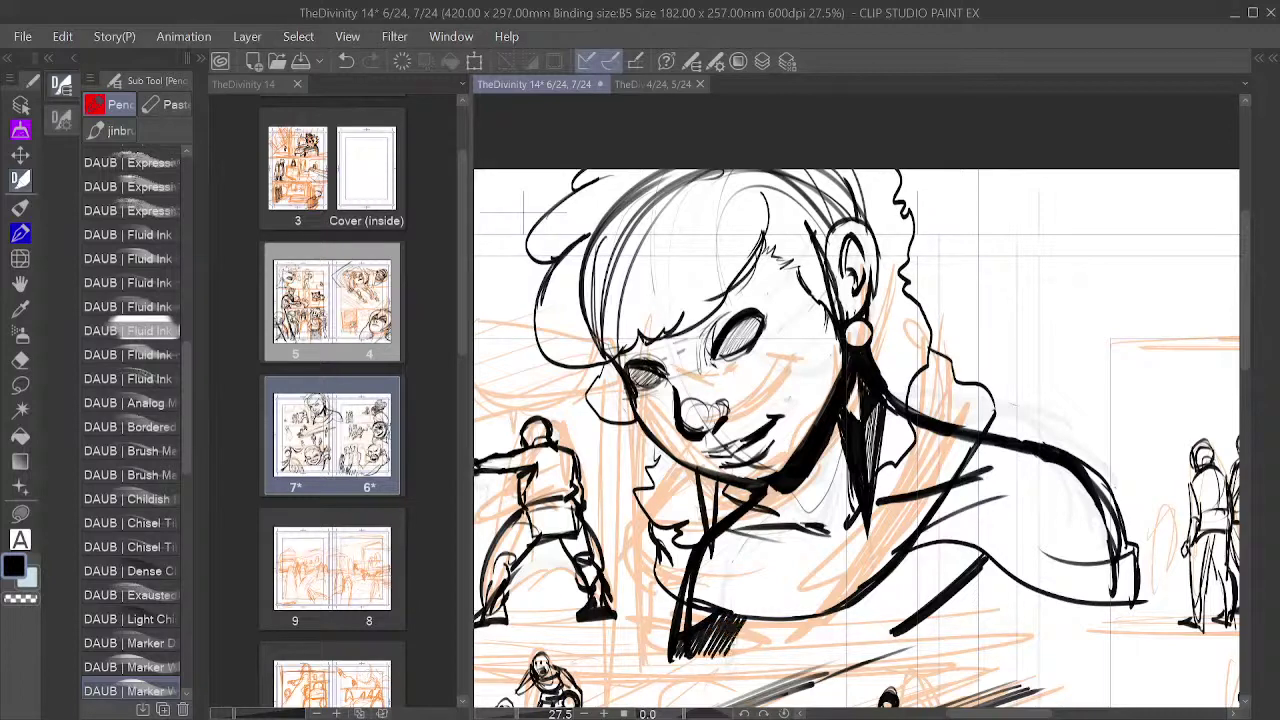
drag(748, 655, 808, 612)
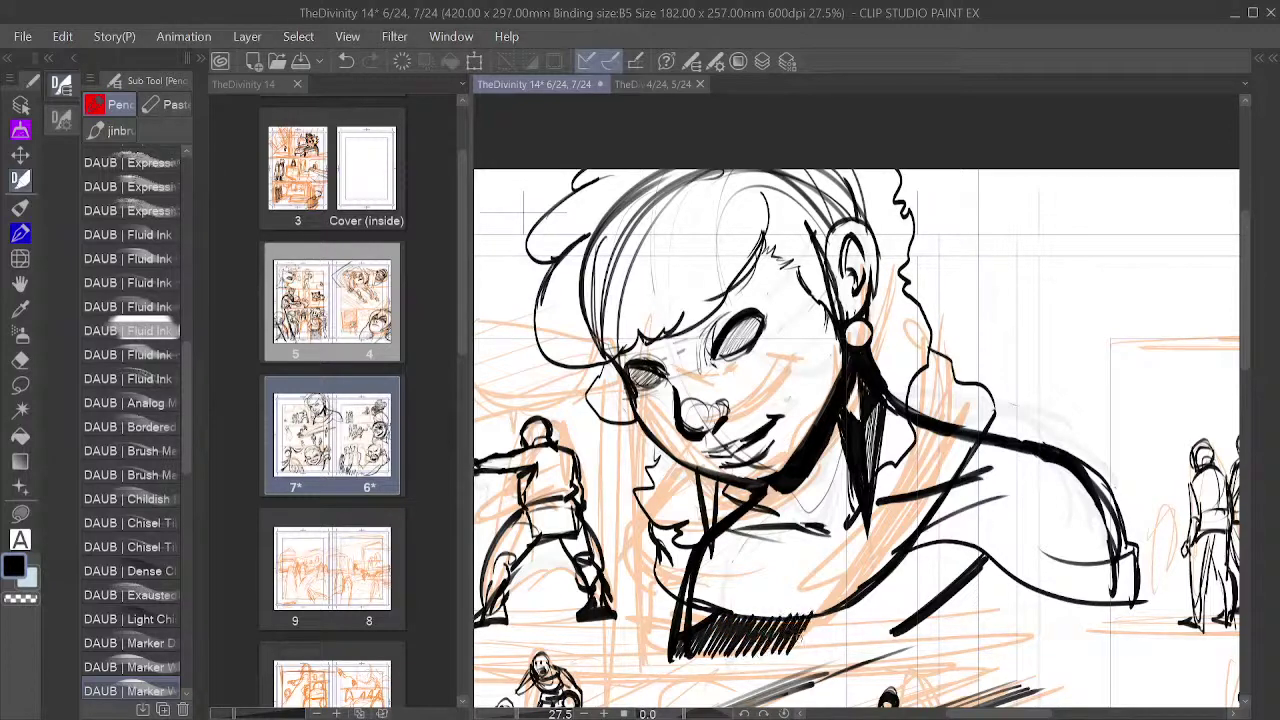
drag(815, 655, 872, 592)
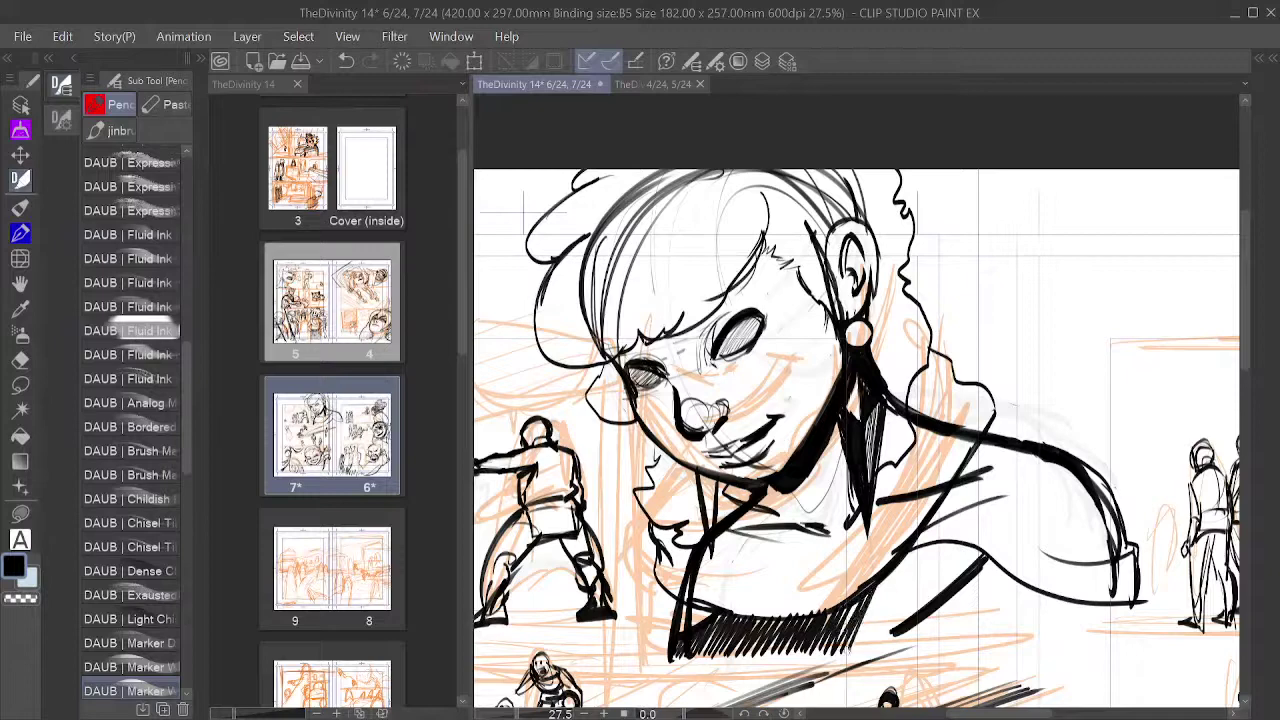
drag(880, 636, 945, 540)
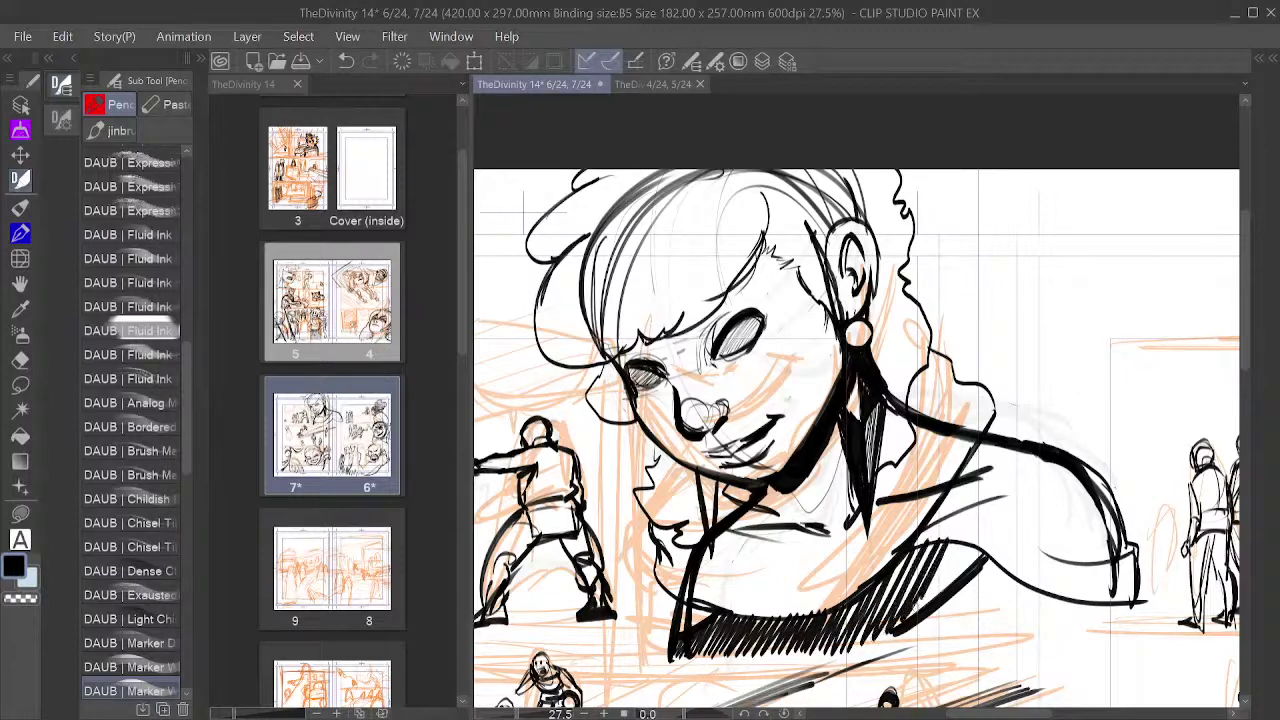
drag(912, 614, 976, 546)
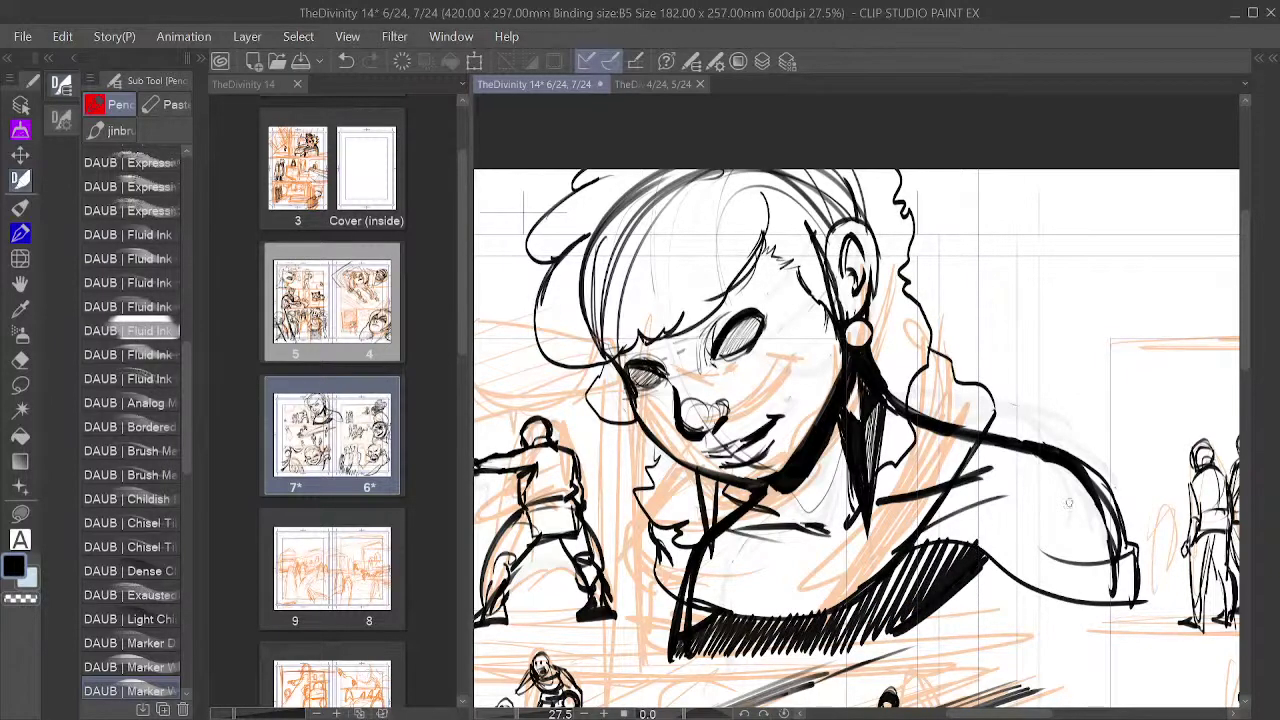
Step: Review the whole spread of pages 6 and 7 and save it
drag(1069, 503, 747, 511)
drag(1110, 545, 940, 536)
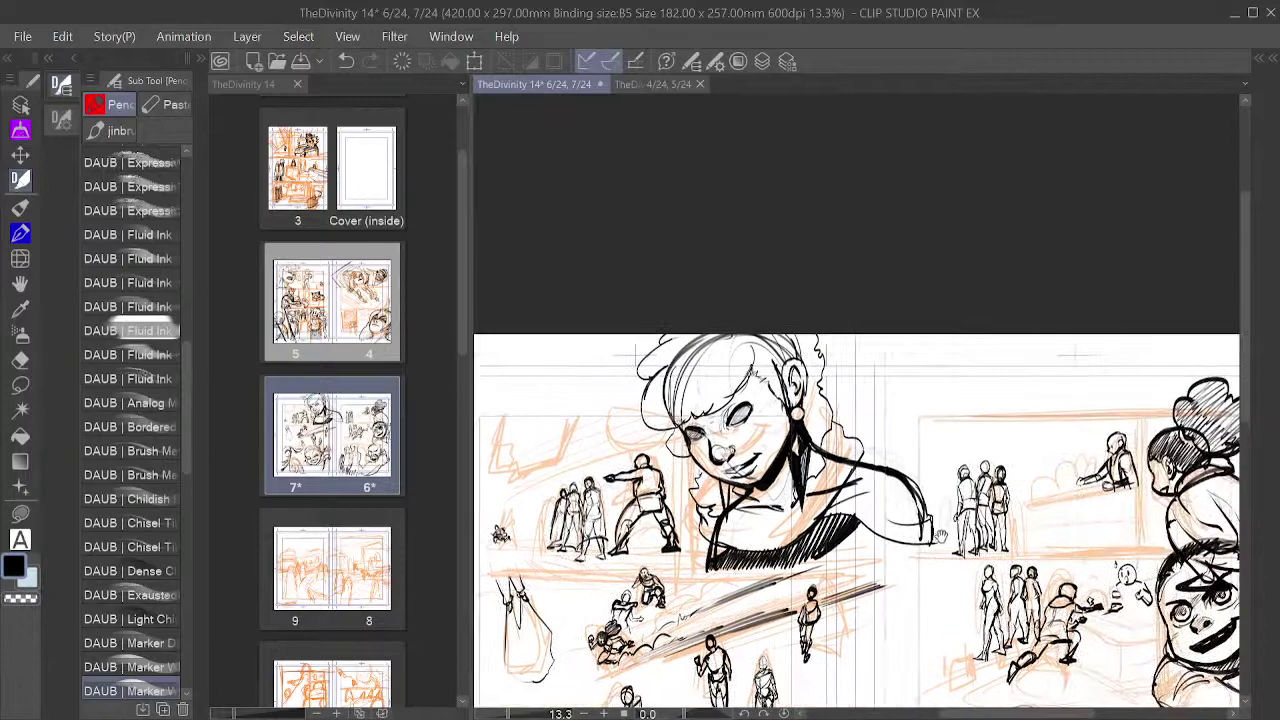
scroll(940, 537, up, 1)
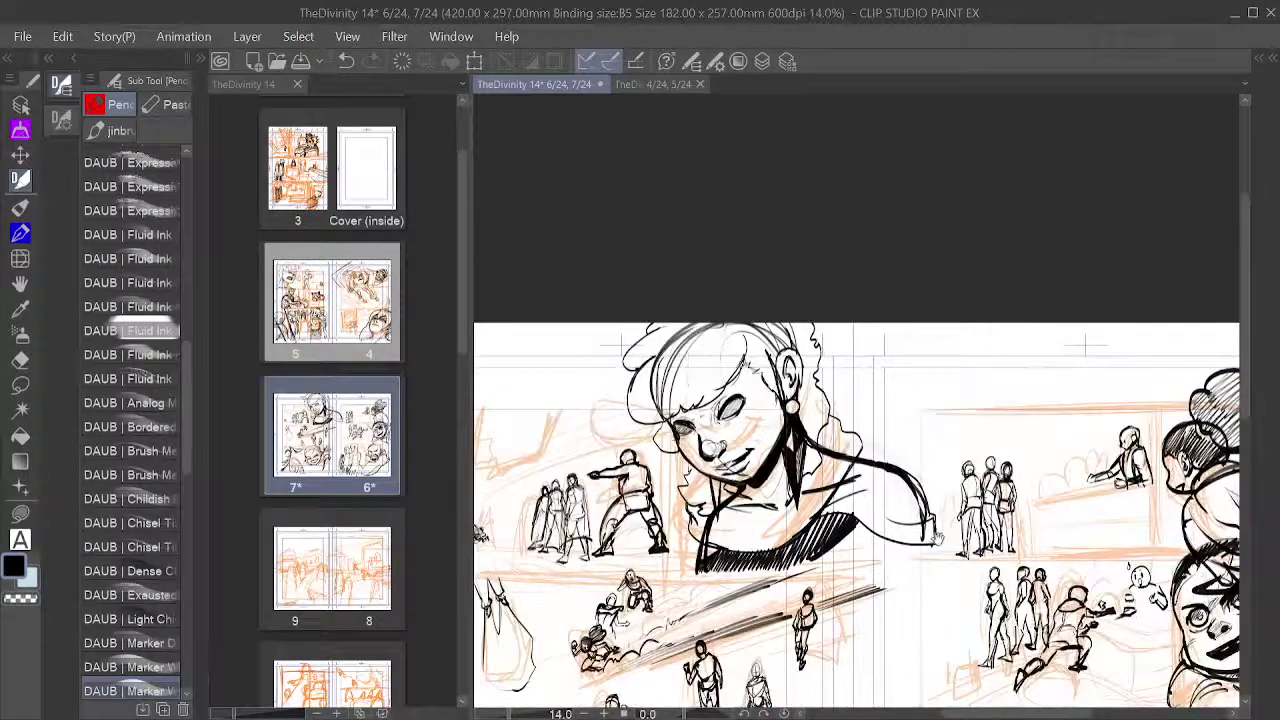
scroll(937, 540, up, 2)
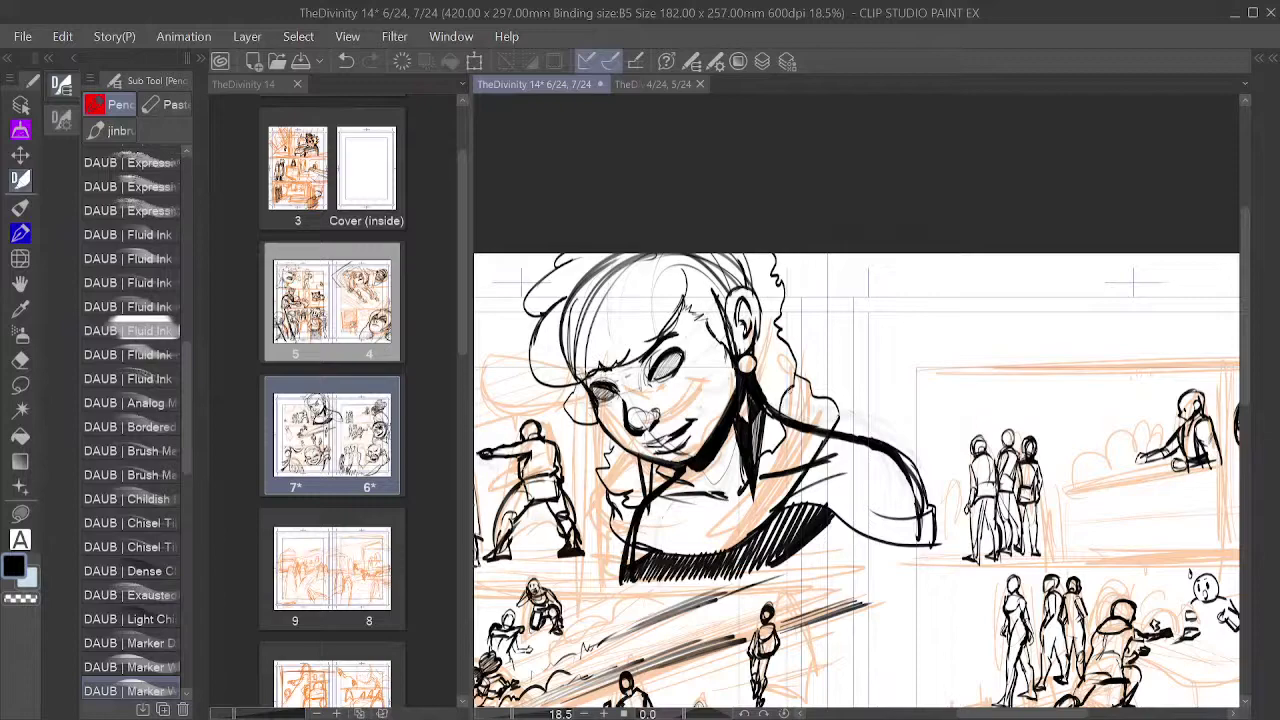
scroll(846, 412, down, 4)
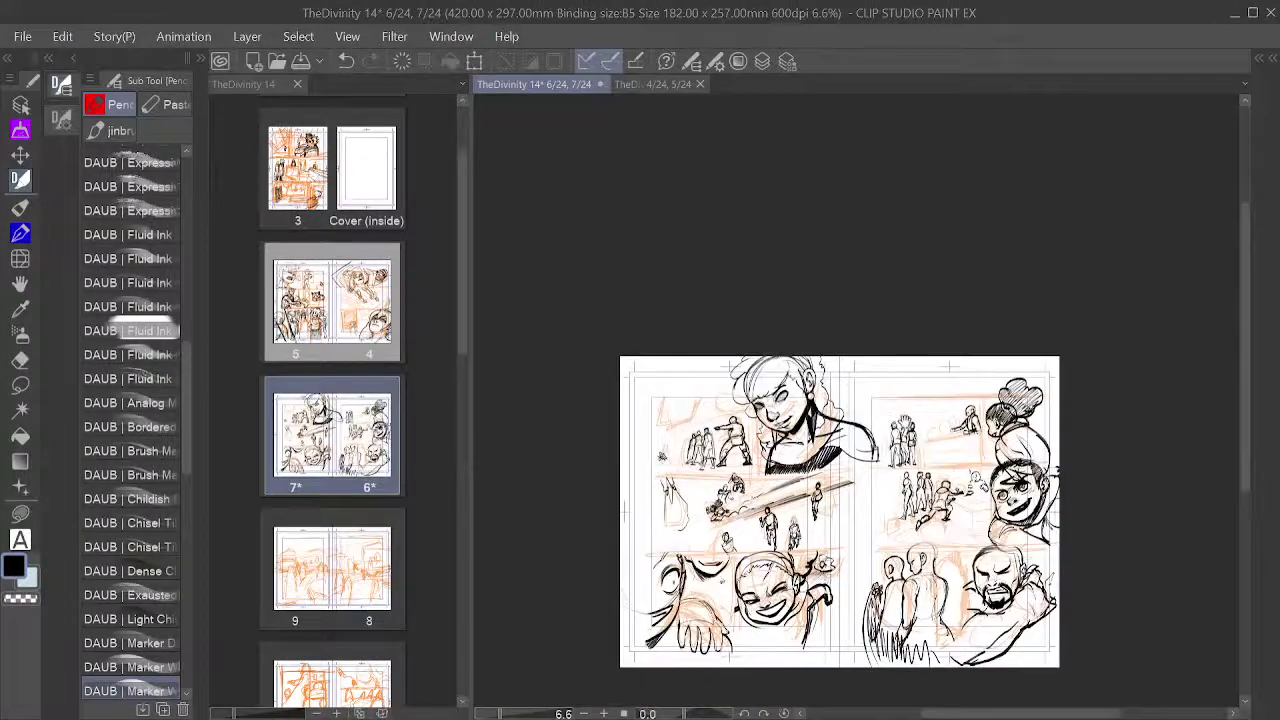
drag(900, 426, 928, 282)
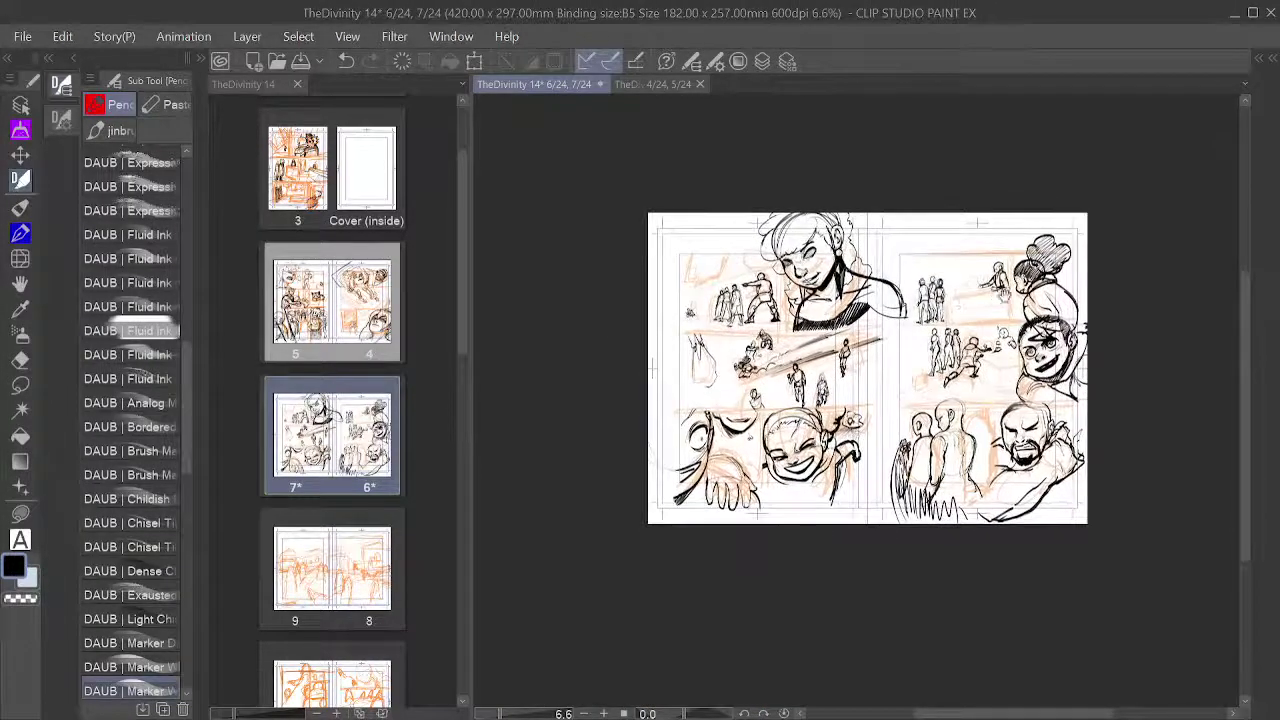
scroll(1005, 306, up, 2)
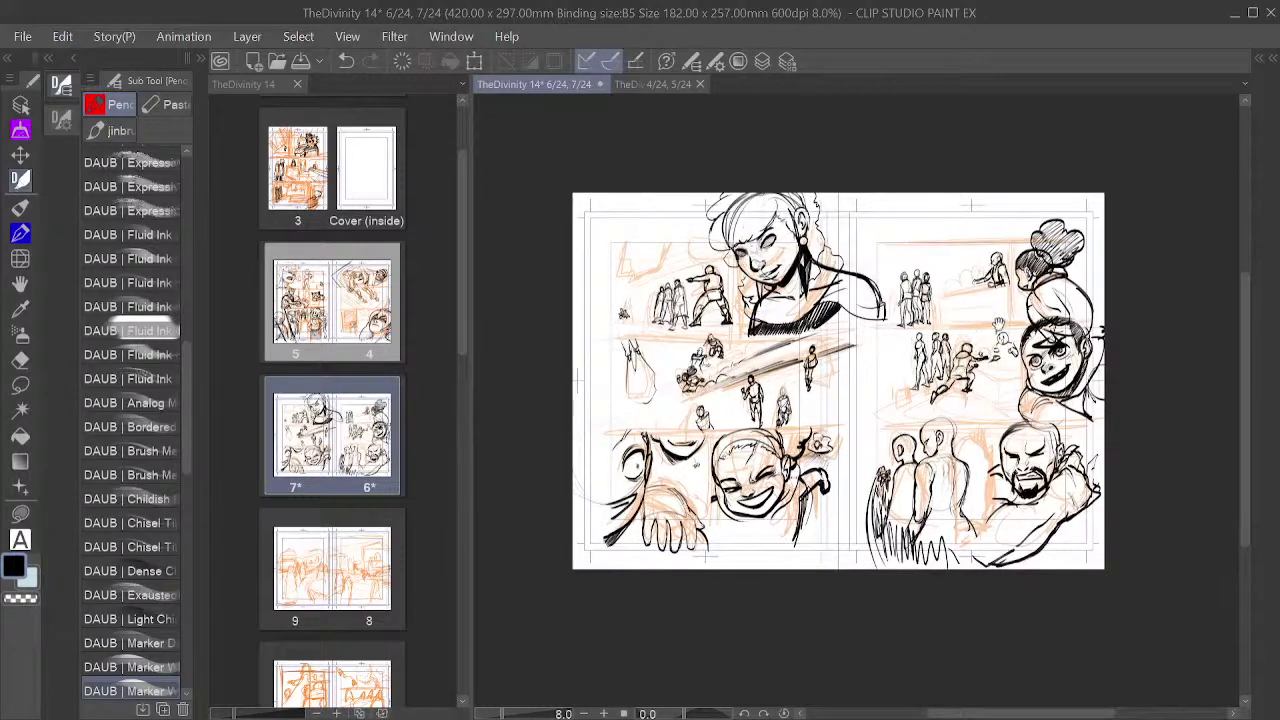
drag(1056, 412, 984, 460)
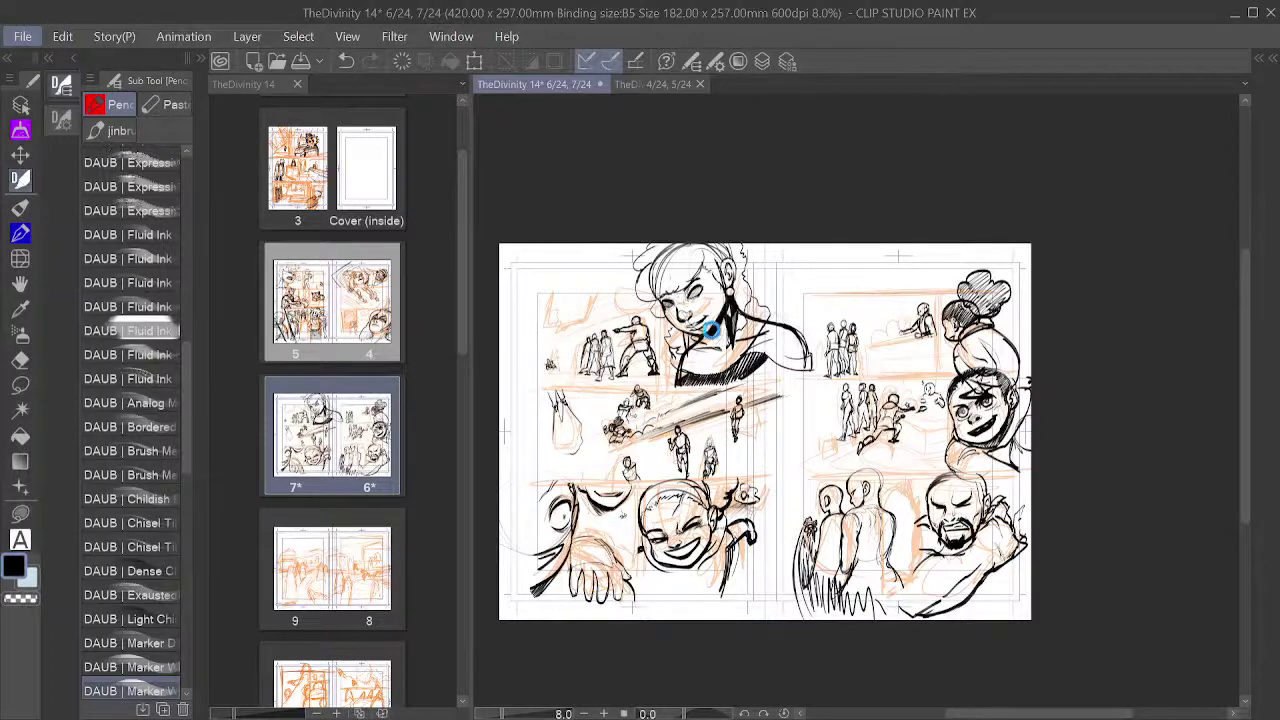
key(ctrl+s)
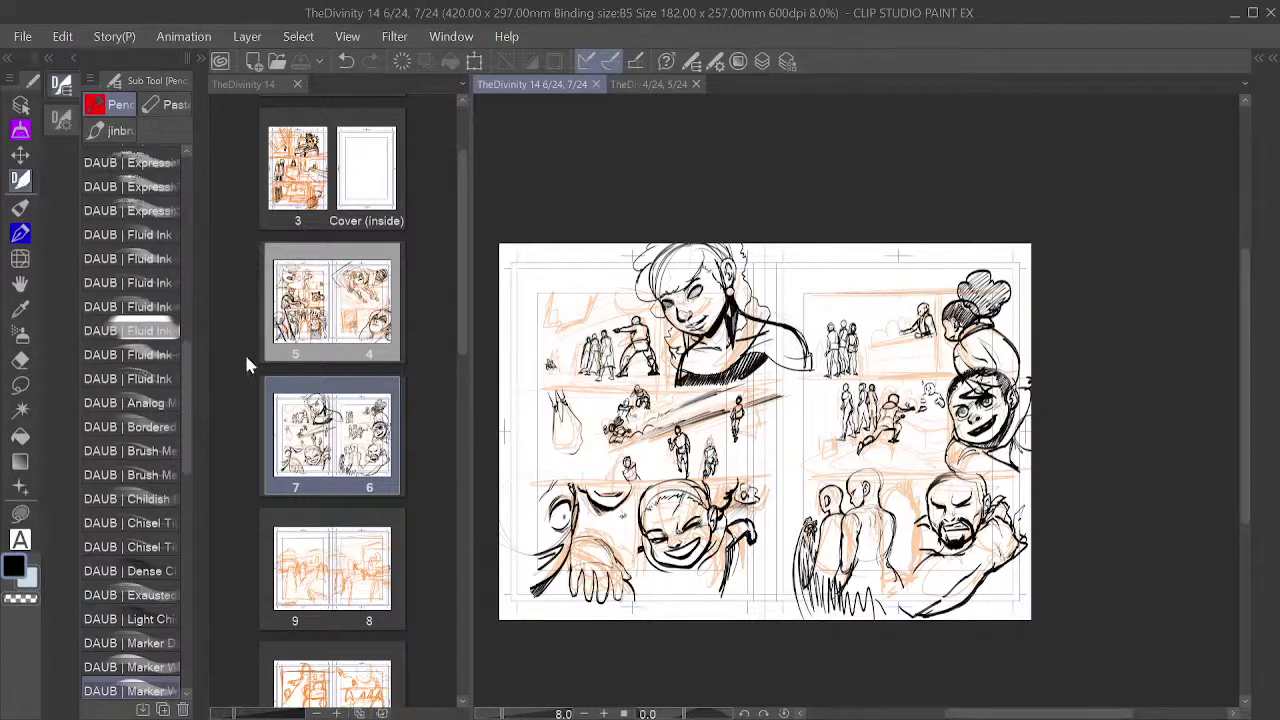
Step: Examine the inked figures and remaining orange sketches in the panels of pages 6 and 7 up close
scroll(853, 362, up, 5)
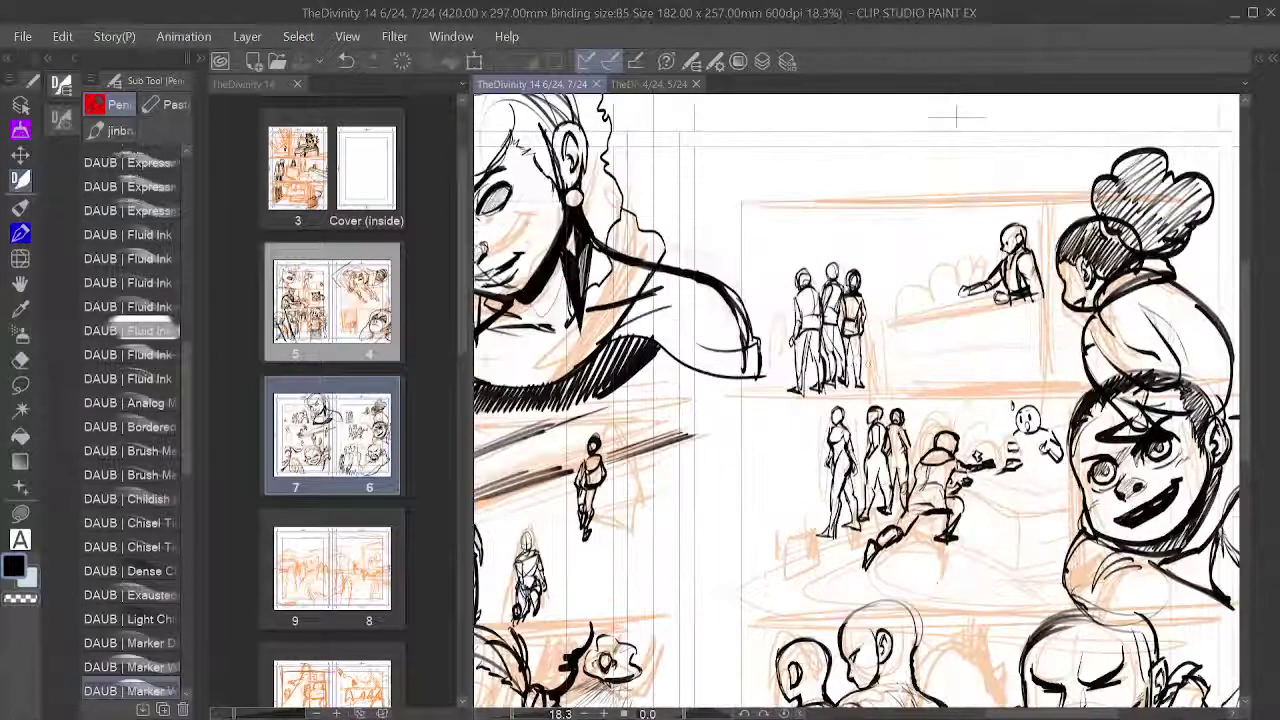
key(ctrl+plus)
drag(981, 363, 981, 263)
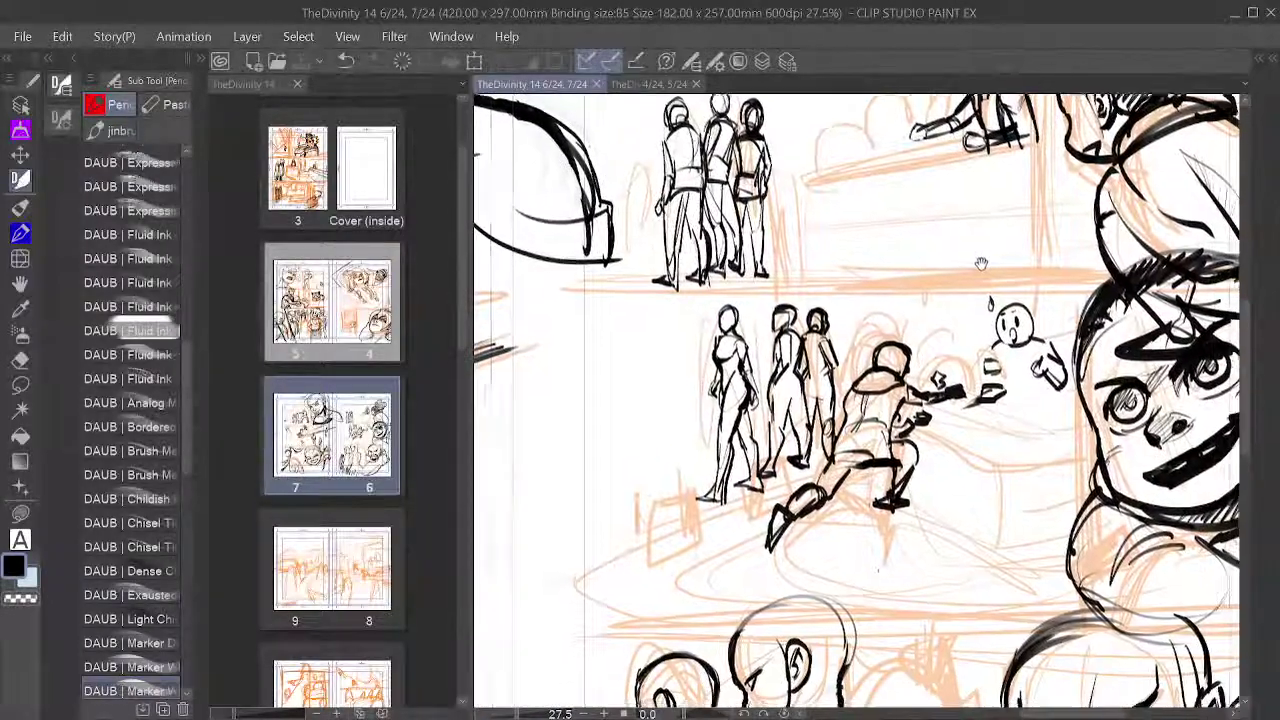
key(ctrl+minus)
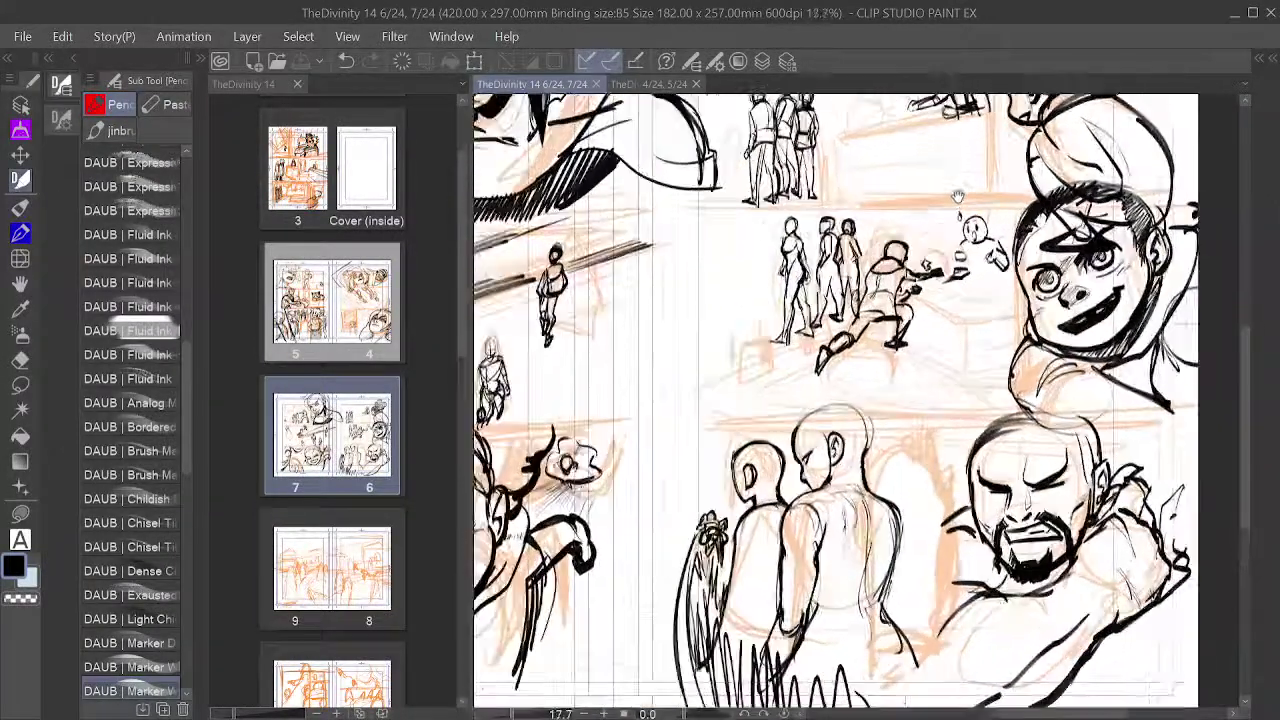
mouse_move(957, 197)
mouse_down()
mouse_move(862, 314)
mouse_move(872, 342)
mouse_up()
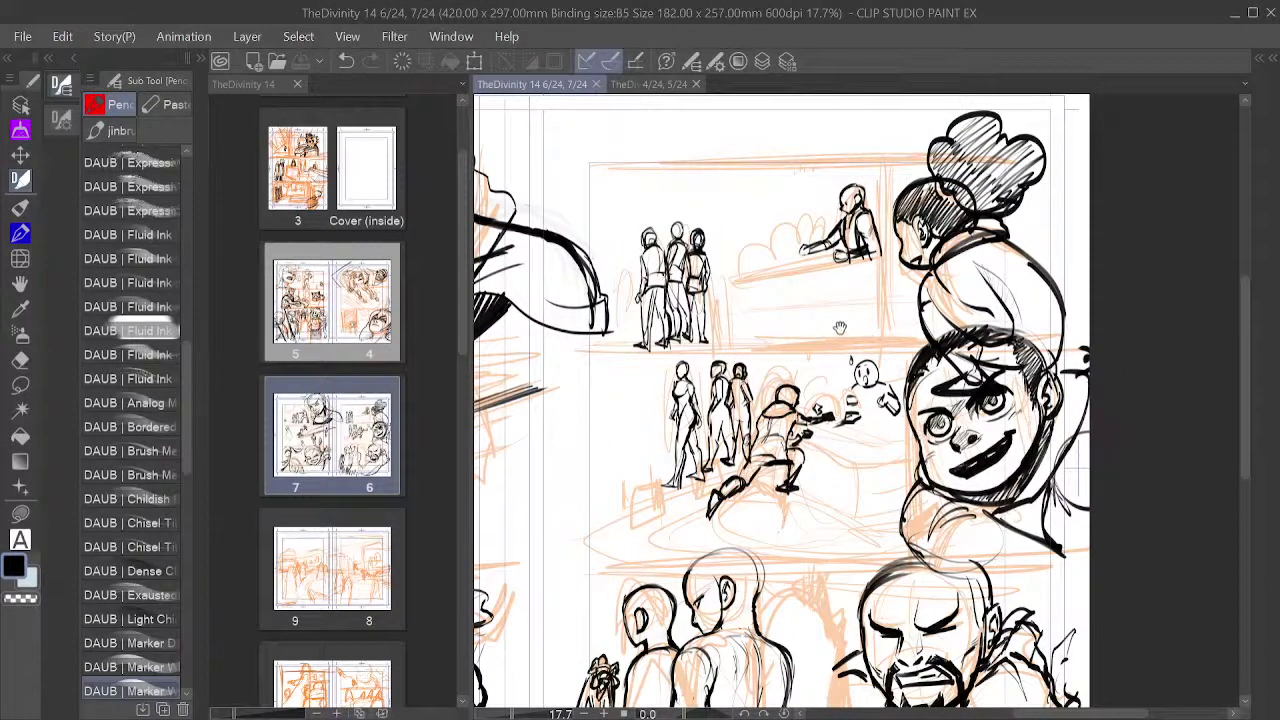
mouse_move(800, 318)
mouse_down()
mouse_move(1066, 371)
mouse_move(985, 356)
mouse_move(997, 362)
mouse_move(945, 280)
mouse_up()
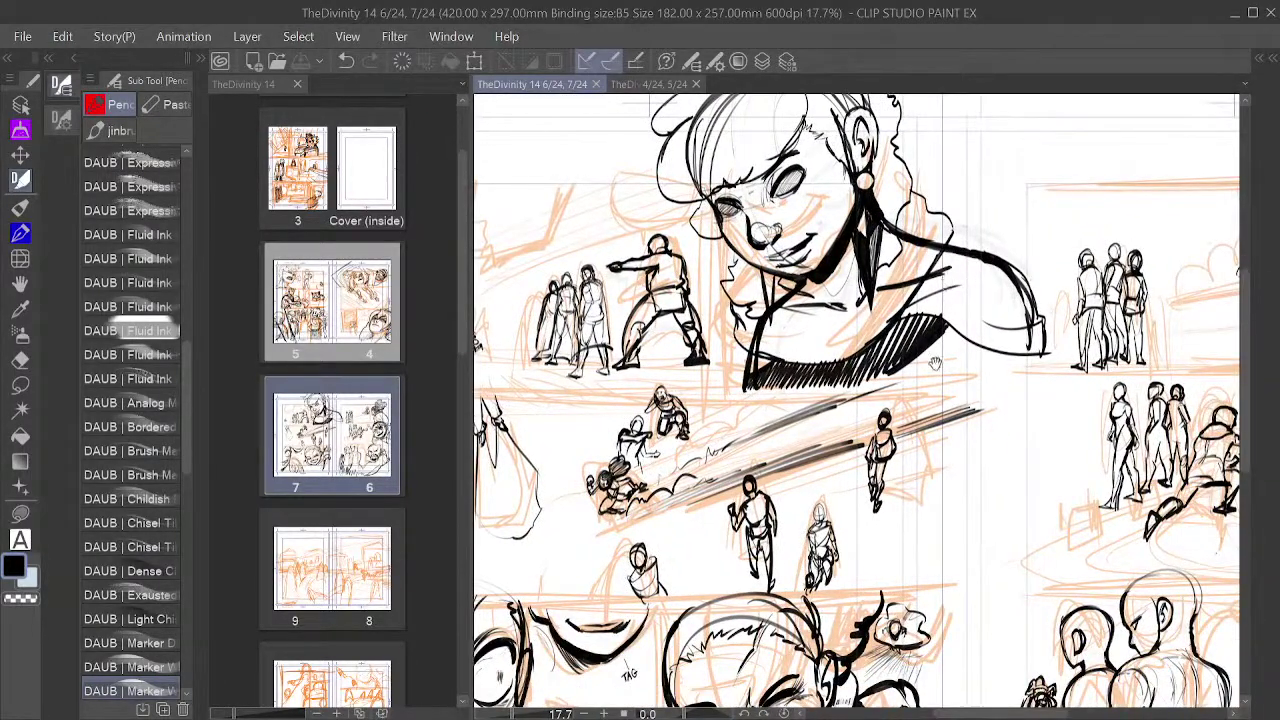
drag(935, 363, 967, 386)
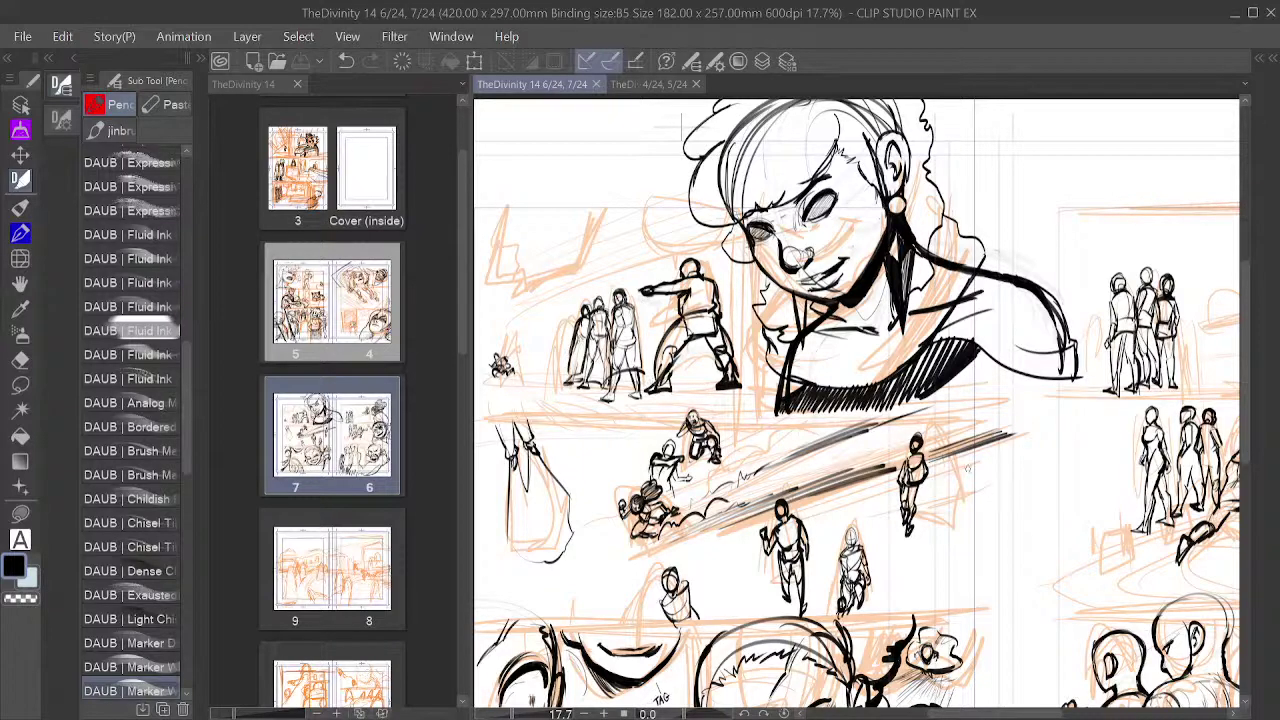
drag(1037, 434, 676, 280)
drag(686, 349, 863, 337)
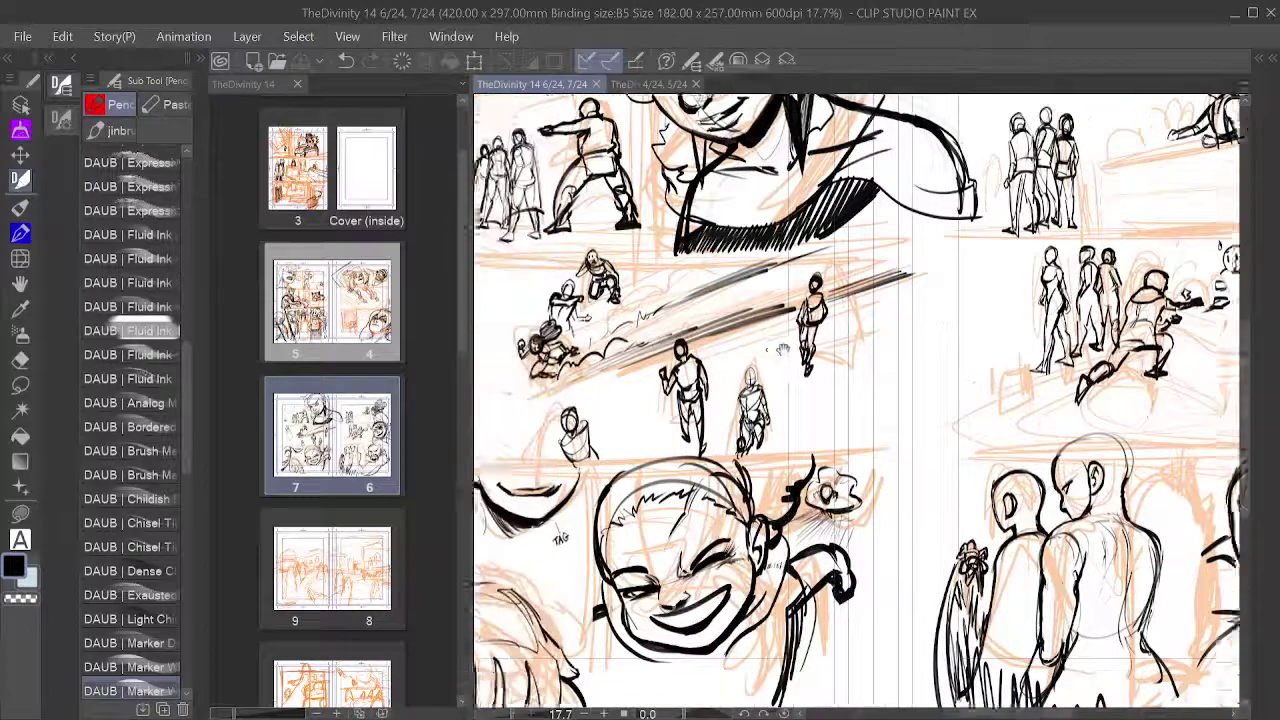
drag(683, 345, 875, 343)
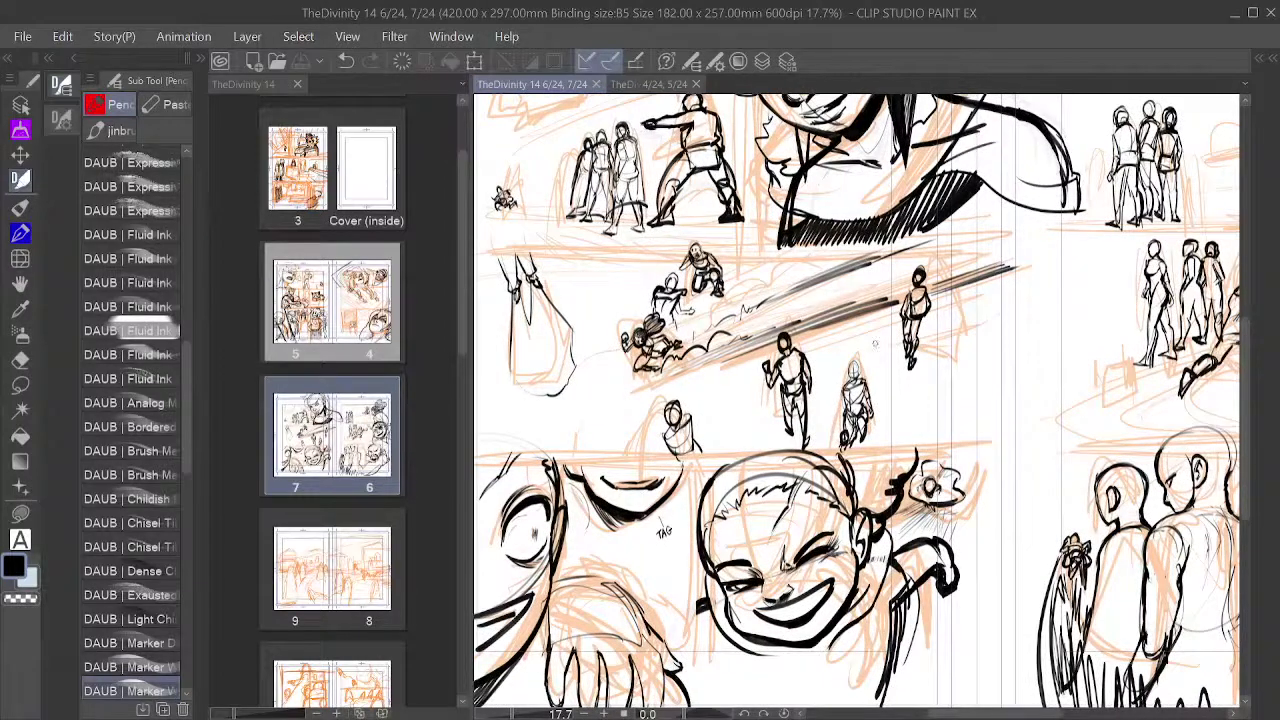